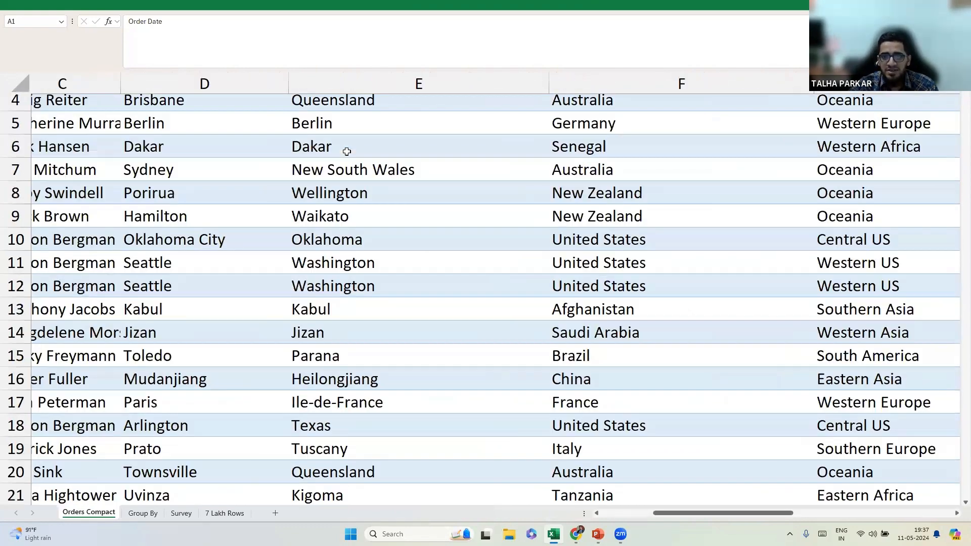
# Scan the order table headers and peek at the Category and Sub-Category filter lists.
pyautogui.press('Right')
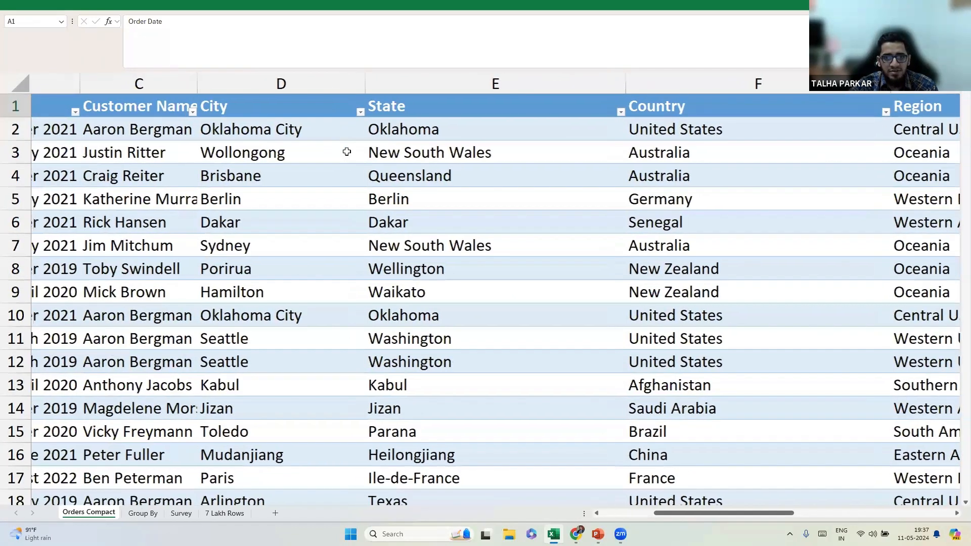
pyautogui.press('Right')
pyautogui.press('Right')
pyautogui.press('Right')
pyautogui.press('Right')
pyautogui.press('Right')
pyautogui.press('Right')
pyautogui.press('Right')
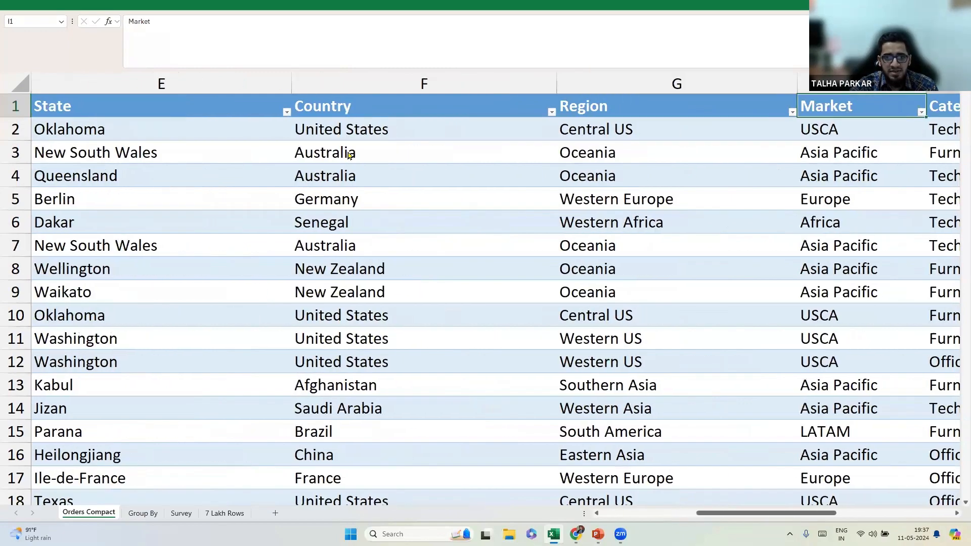
pyautogui.press('Right')
pyautogui.press('Right')
pyautogui.press('Right')
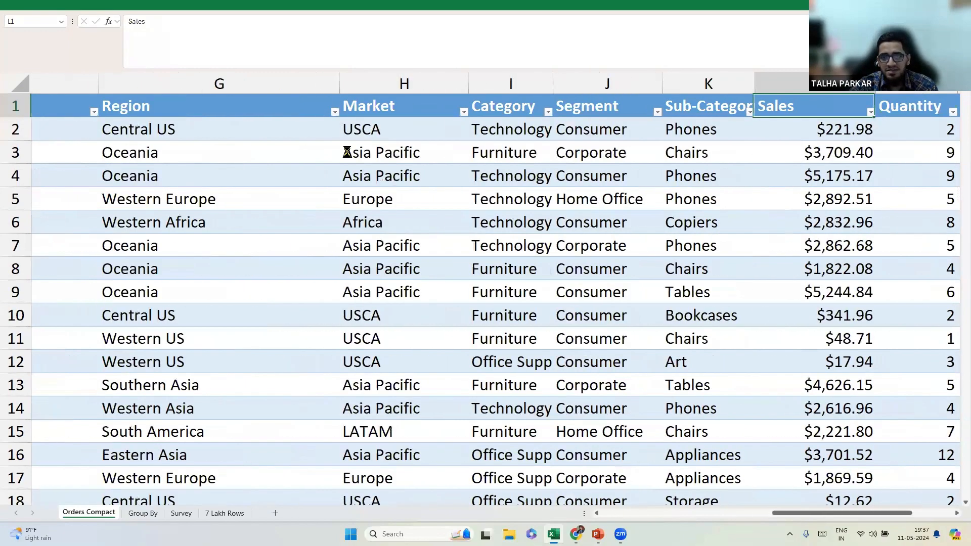
pyautogui.press('Left')
pyautogui.press('Left')
pyautogui.press('Left')
pyautogui.hotkey('alt', 'Down')
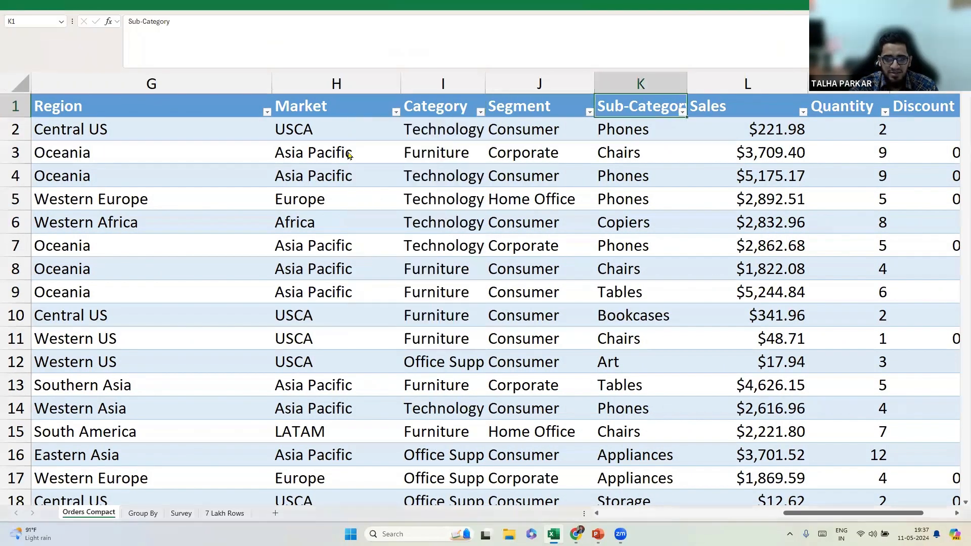
pyautogui.press('Escape')
pyautogui.press('Right')
pyautogui.press('Right')
pyautogui.hotkey('alt', 'Down')
pyautogui.press('e')
pyautogui.press('Down')
pyautogui.press('Down')
pyautogui.press('Down')
pyautogui.press('Escape')
pyautogui.press('Right')
pyautogui.press('Right')
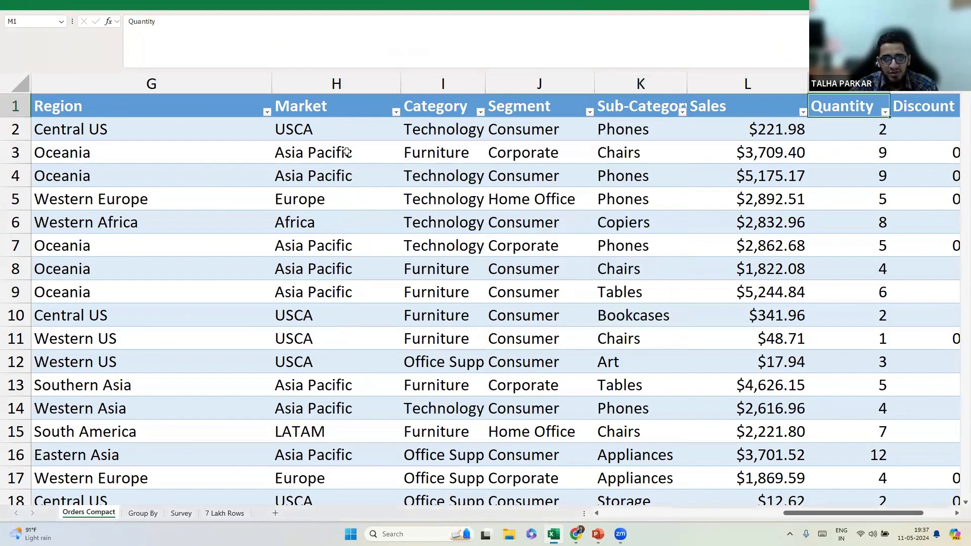
pyautogui.press('Right')
pyautogui.press('Left')
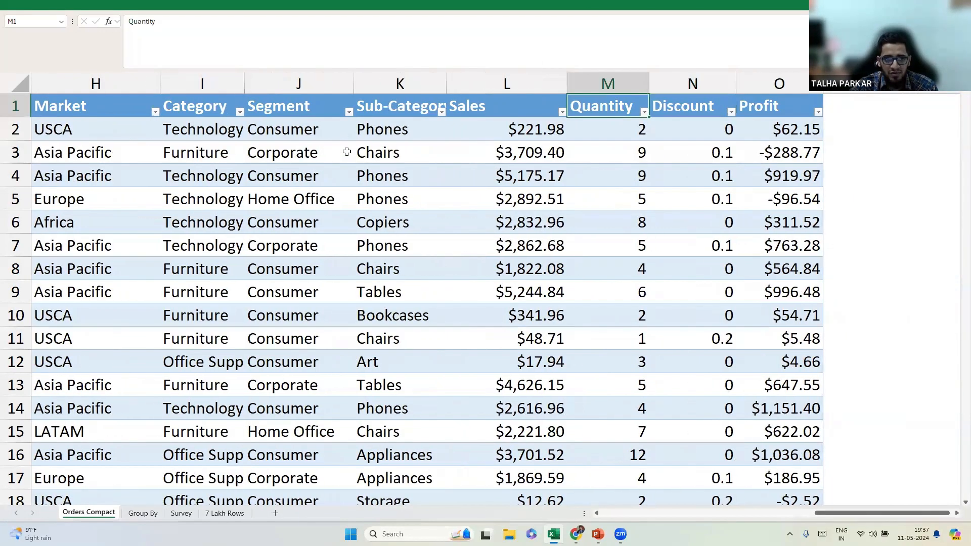
pyautogui.press('Left')
pyautogui.press('Left')
pyautogui.press('Left')
pyautogui.press('Left')
pyautogui.press('Left')
pyautogui.press('Left')
pyautogui.press('Left')
pyautogui.press('Left')
pyautogui.press('Left')
pyautogui.press('Left')
pyautogui.press('Left')
pyautogui.press('Left')
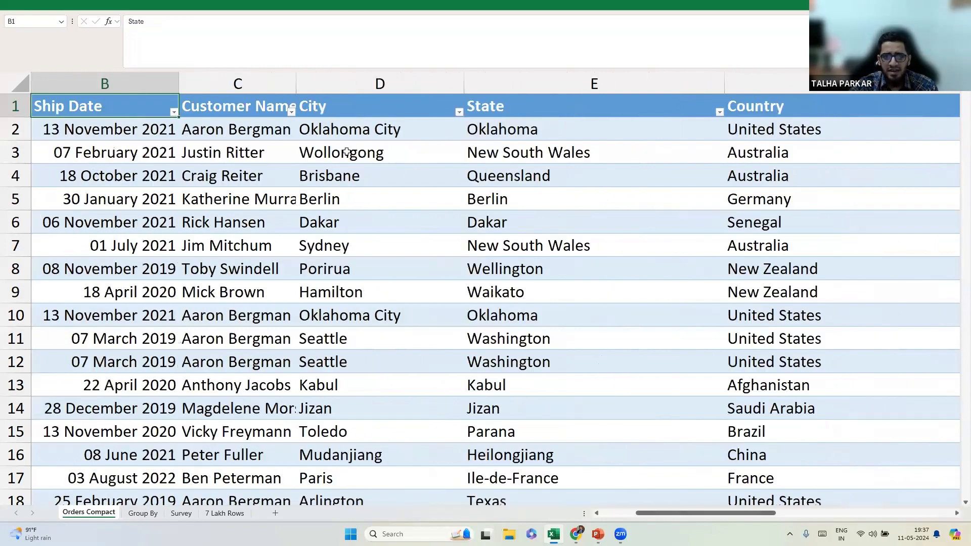
# Check that the data ends at row 51291, return to the top, and exit full-screen view.
pyautogui.press('Down')
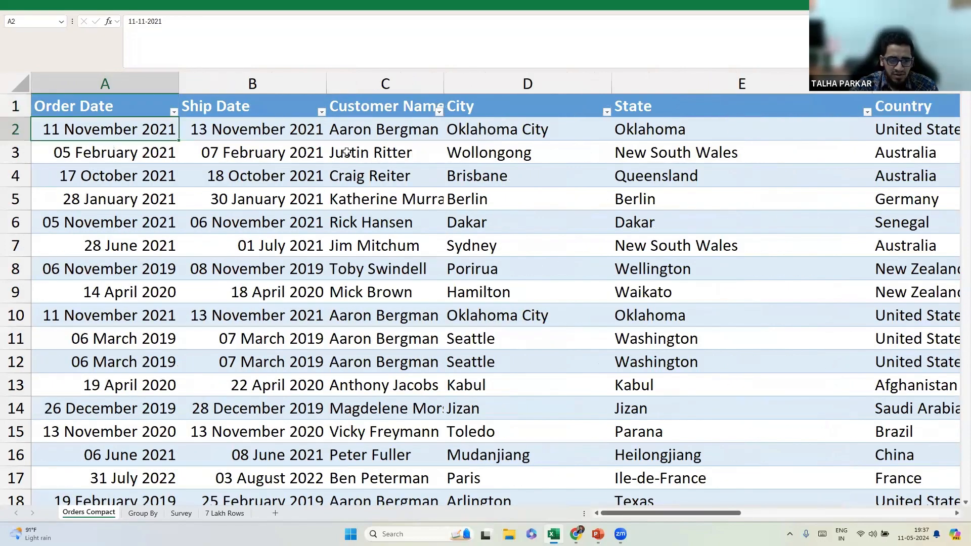
pyautogui.hotkey('ctrl', 'Down')
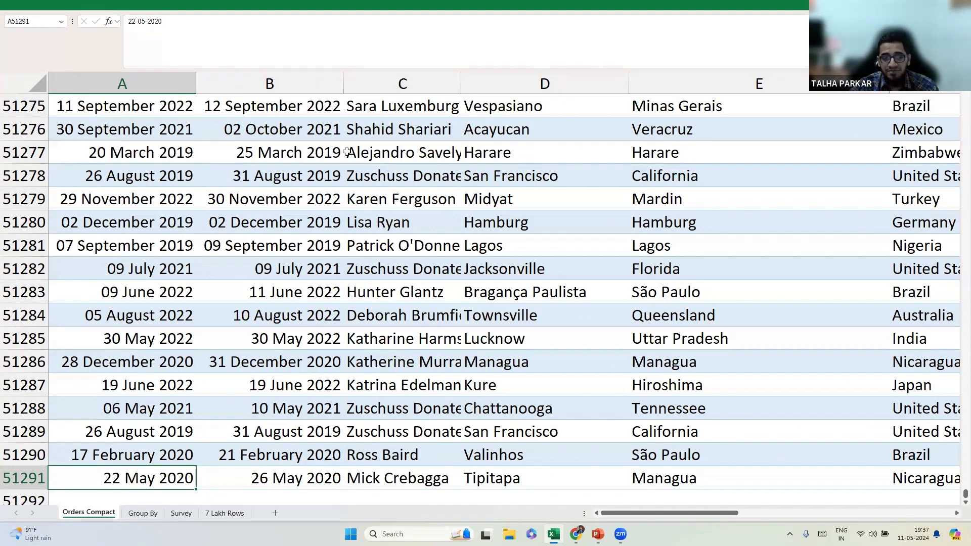
pyautogui.hotkey('ctrl', 'Up')
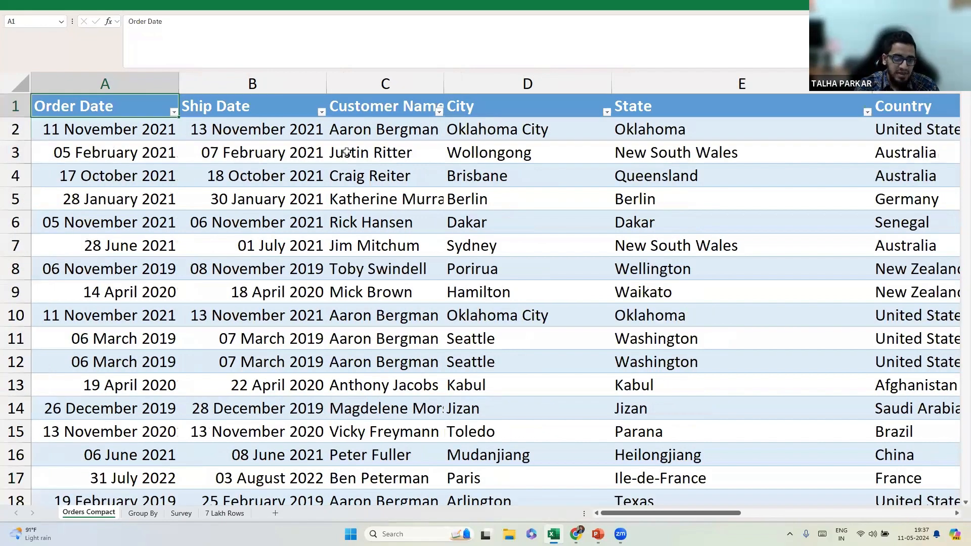
pyautogui.hotkey('ctrl', 'shift', 'F1')
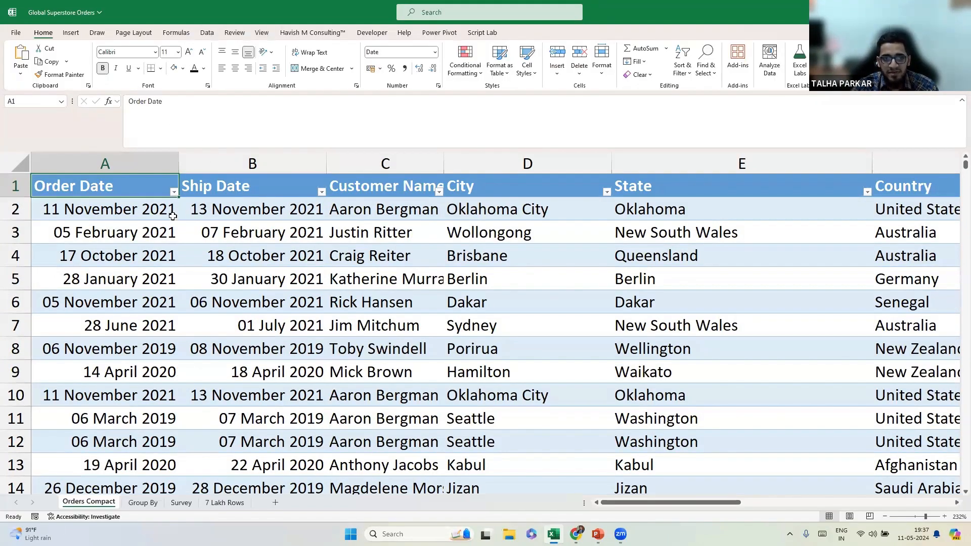
# Select cells, a column and a row to inspect the order data's extent.
pyautogui.click(213, 218)
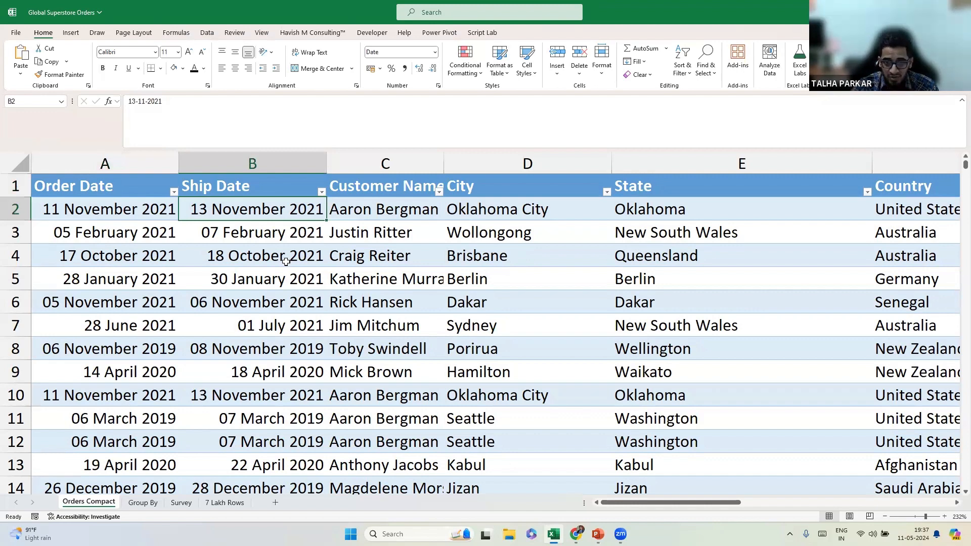
pyautogui.hotkey('ctrl', 'a')
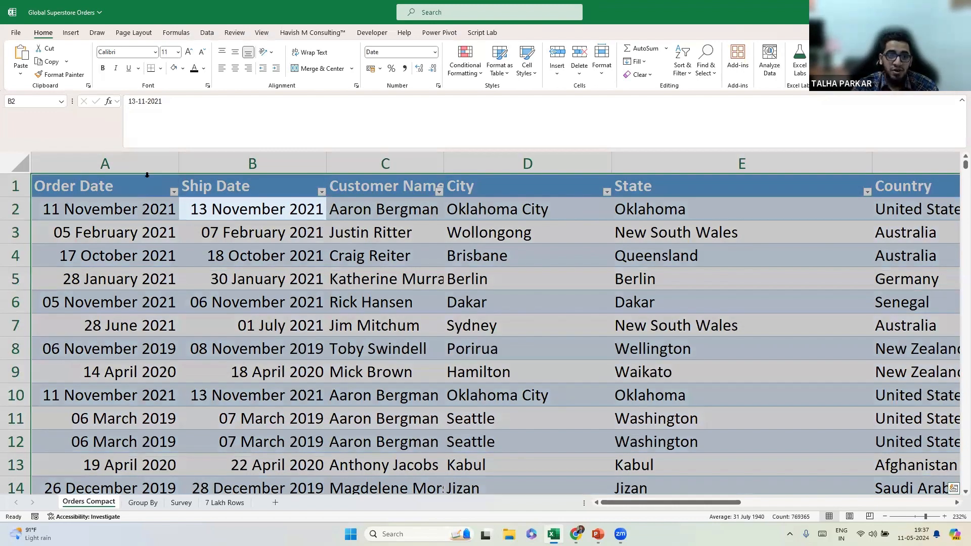
pyautogui.click(240, 157)
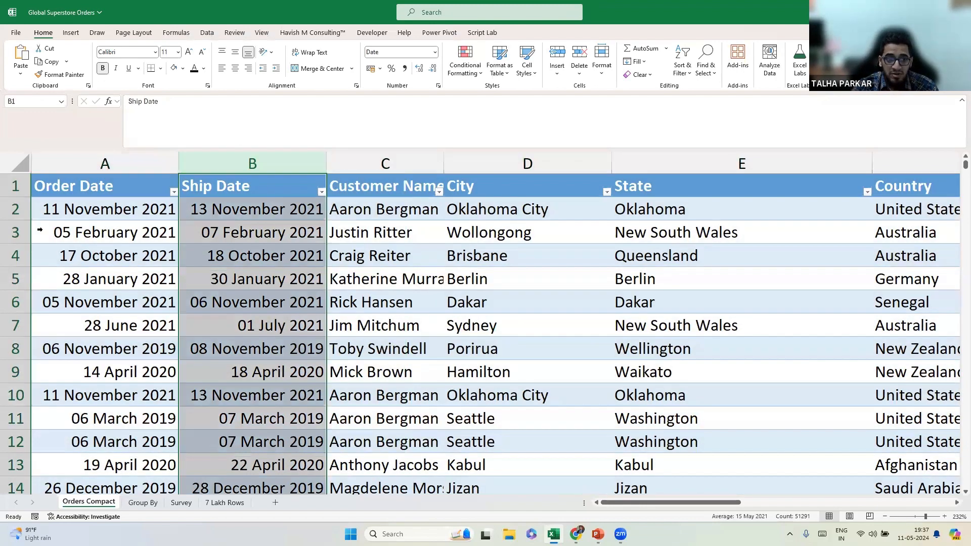
pyautogui.click(14, 208)
pyautogui.click(248, 203)
pyautogui.click(242, 234)
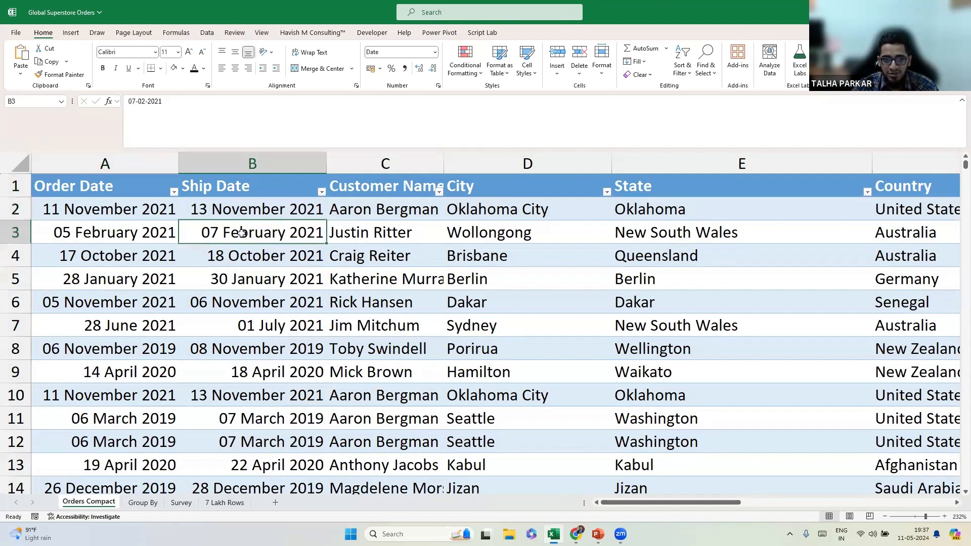
# Format the data A1:O51291 as a table with headers.
pyautogui.click(623, 76)
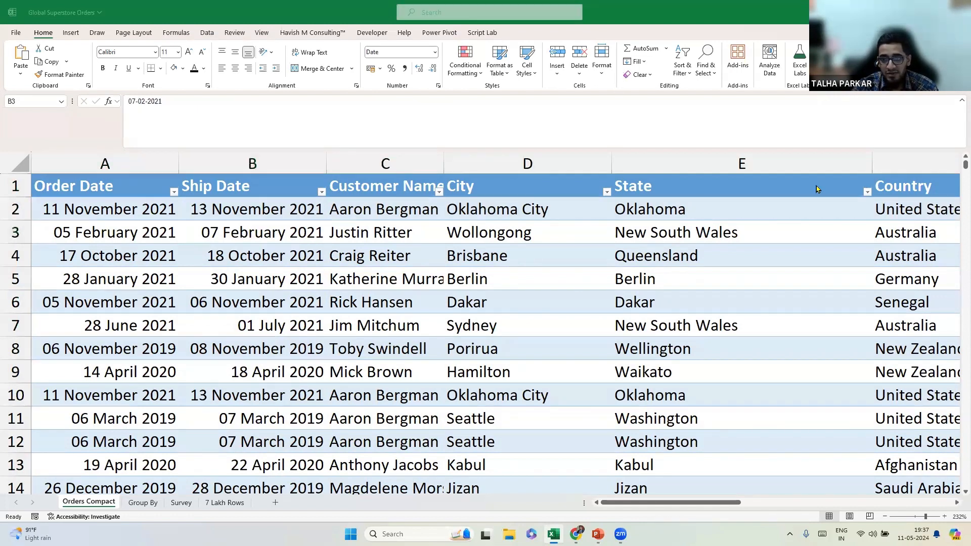
pyautogui.click(220, 293)
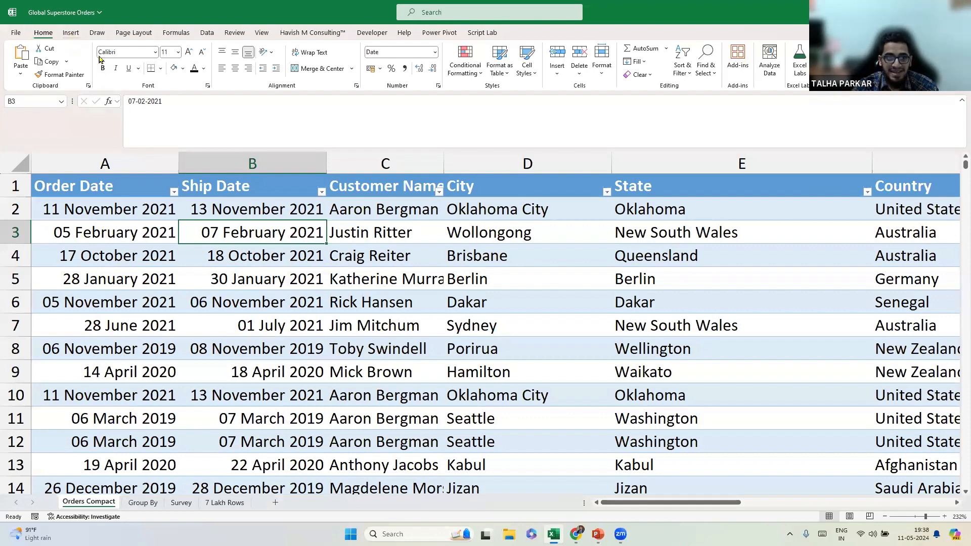
pyautogui.click(71, 33)
pyautogui.click(96, 59)
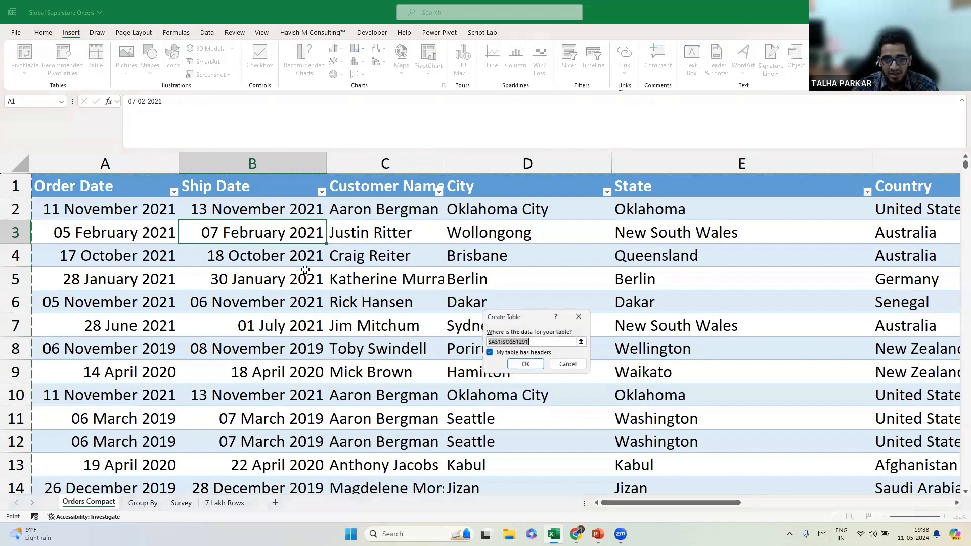
pyautogui.click(525, 364)
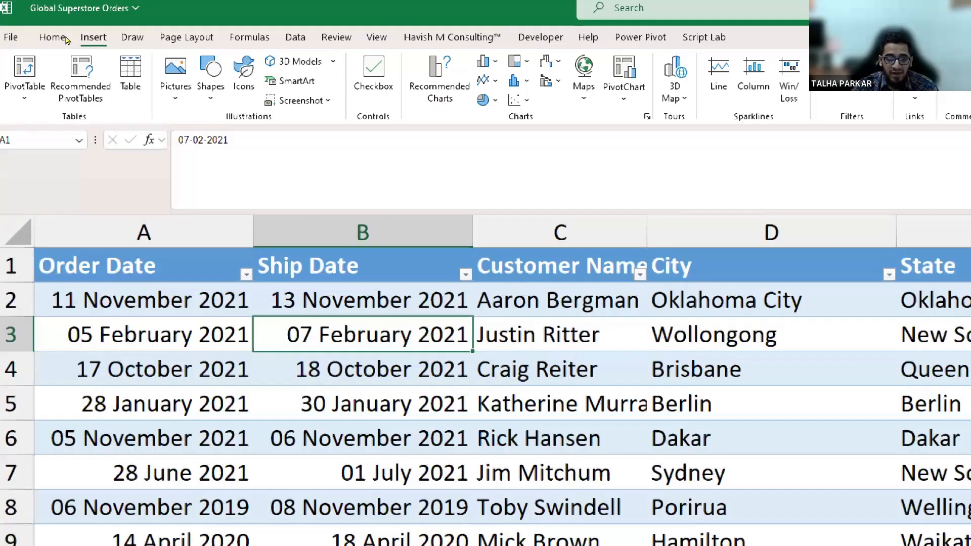
# Create a PivotTable from the order table on new Sheet2, then return to Orders Compact.
pyautogui.click(31, 81)
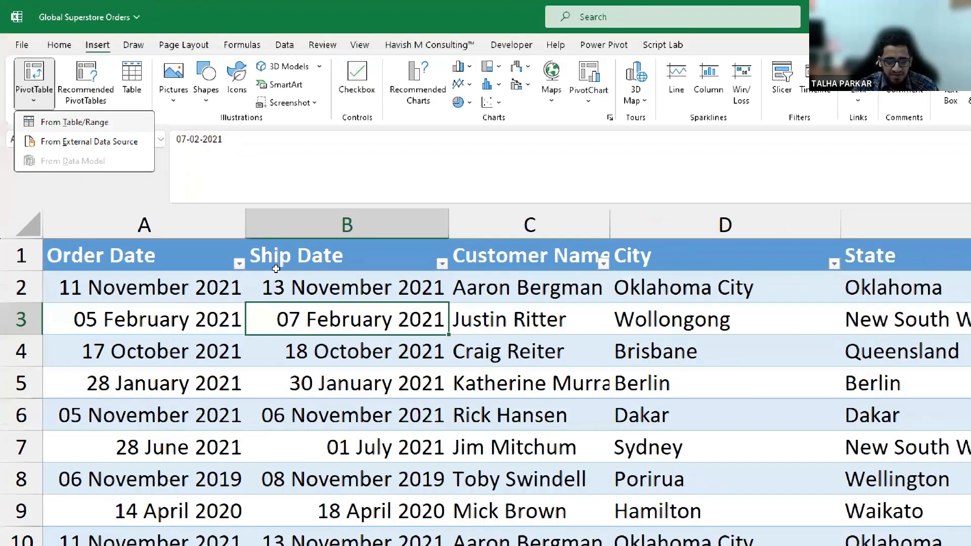
pyautogui.press('super+Escape')
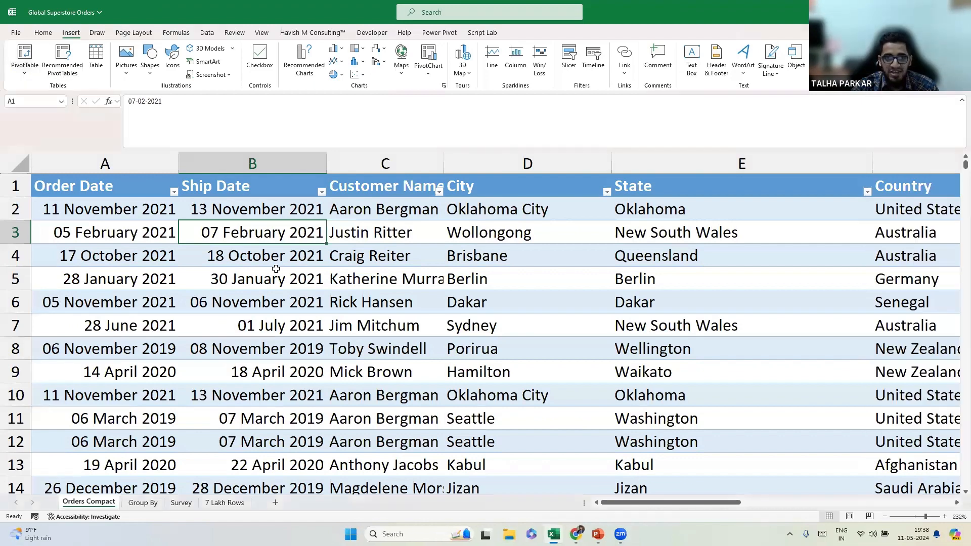
pyautogui.press('alt')
pyautogui.press('n')
pyautogui.press('v')
pyautogui.press('t')
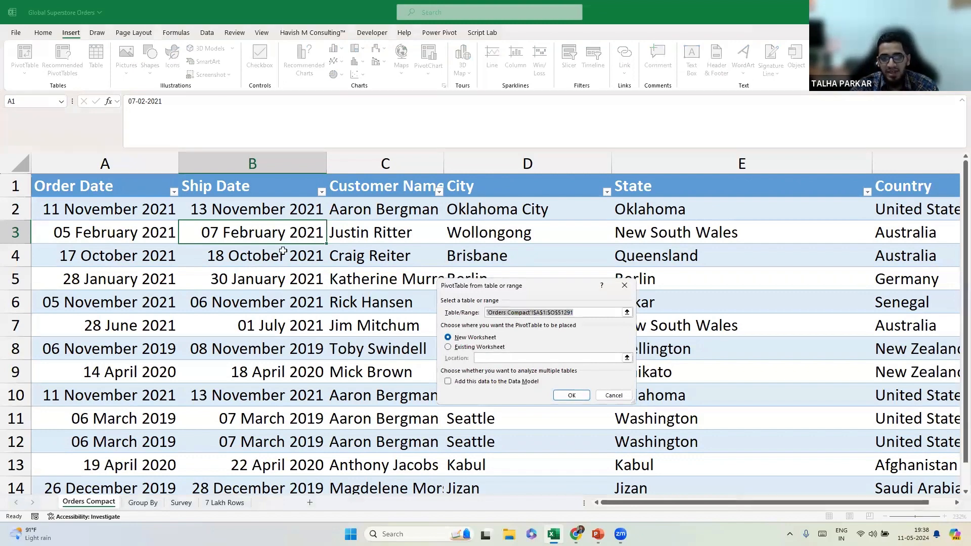
pyautogui.press('Return')
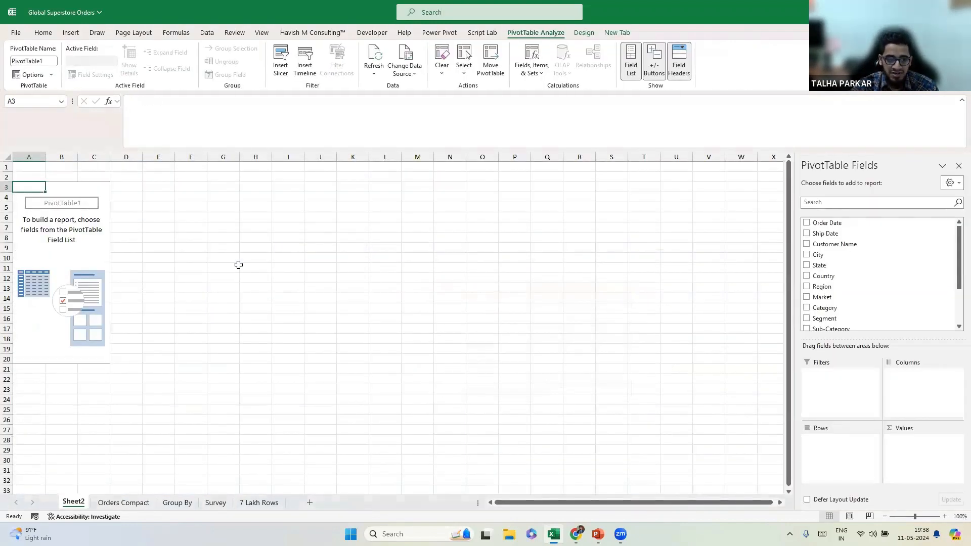
pyautogui.click(138, 506)
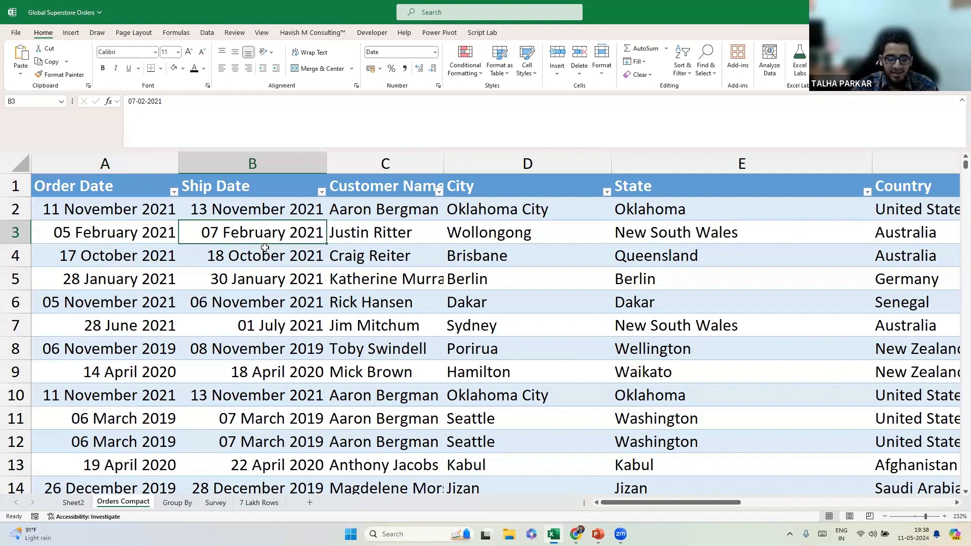
# Delete the accidental duplicate PivotTable sheet, Sheet3.
pyautogui.press('alt')
pyautogui.press('n')
pyautogui.press('v')
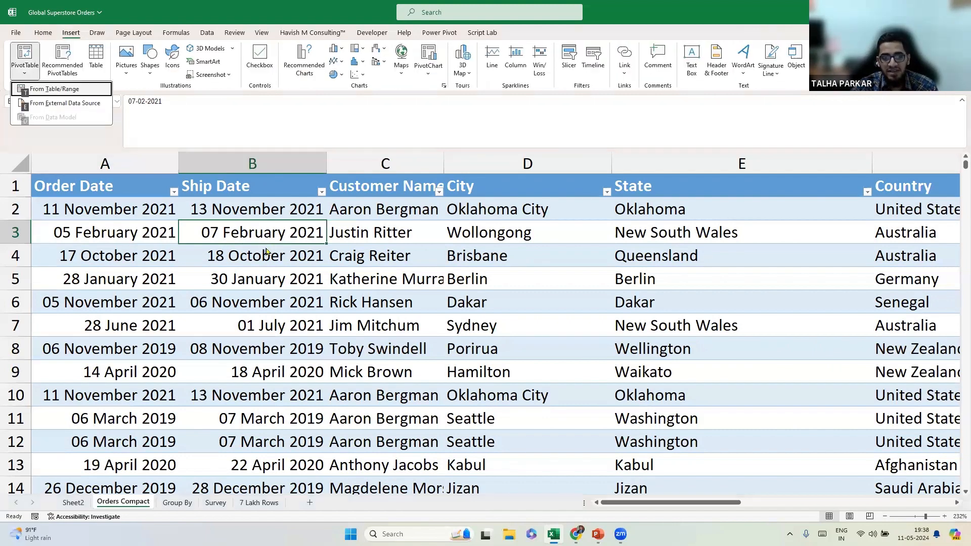
pyautogui.press('t')
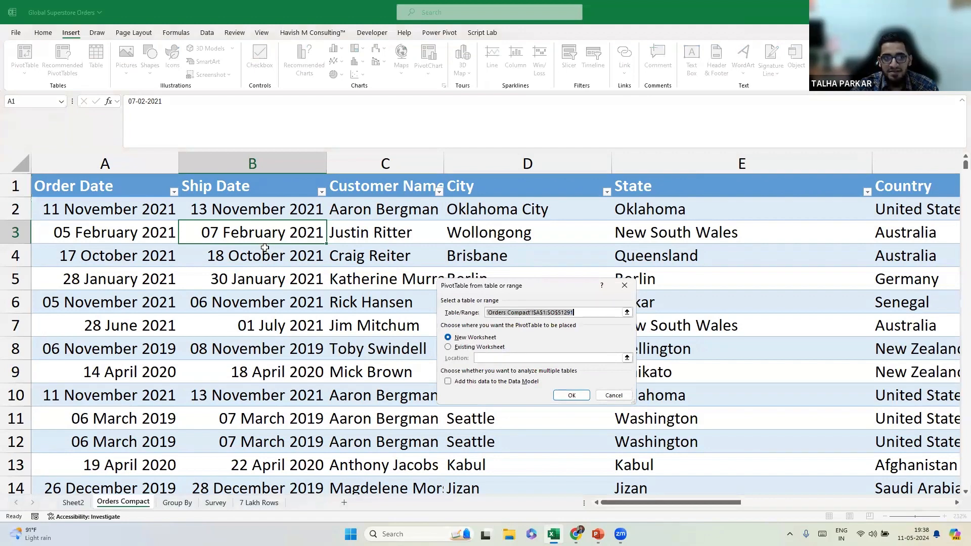
pyautogui.press('Return')
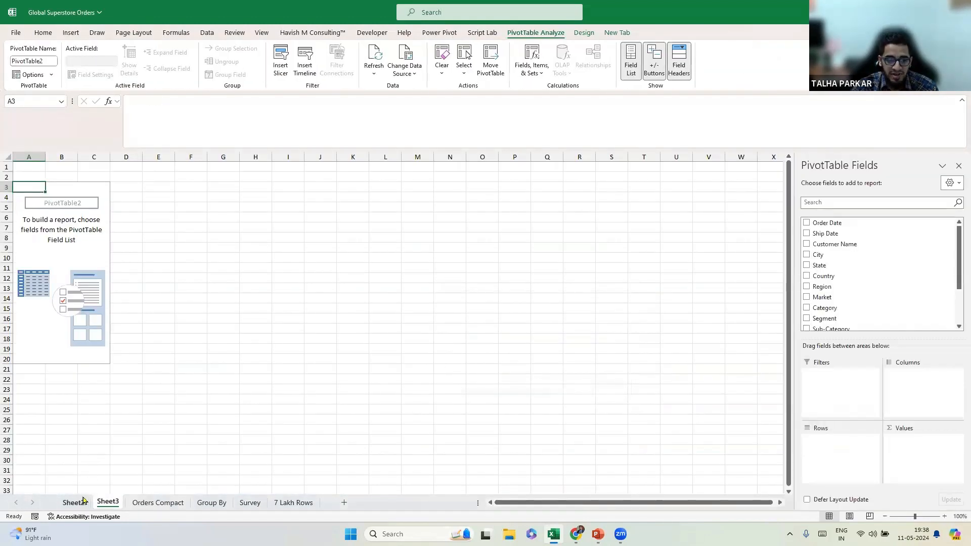
pyautogui.rightClick(107, 504)
pyautogui.click(157, 364)
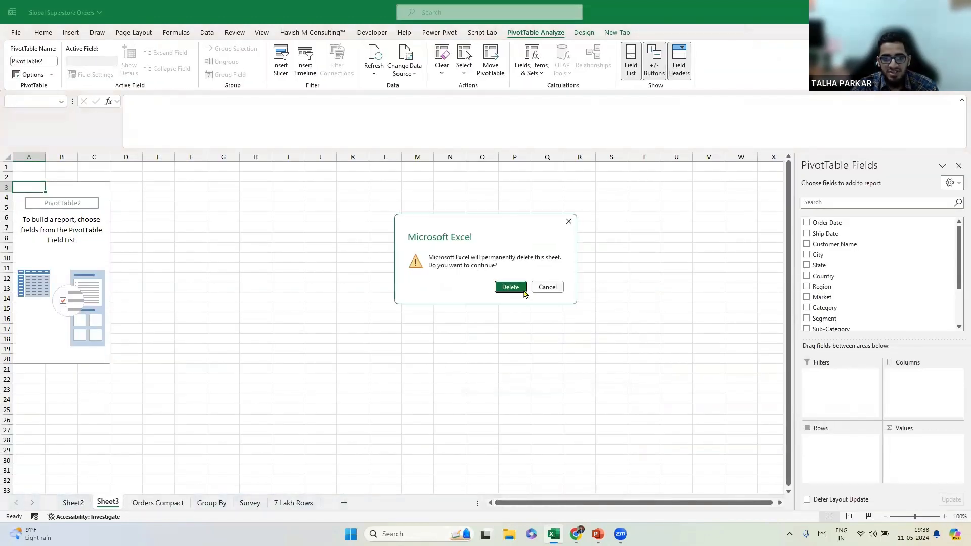
pyautogui.click(511, 289)
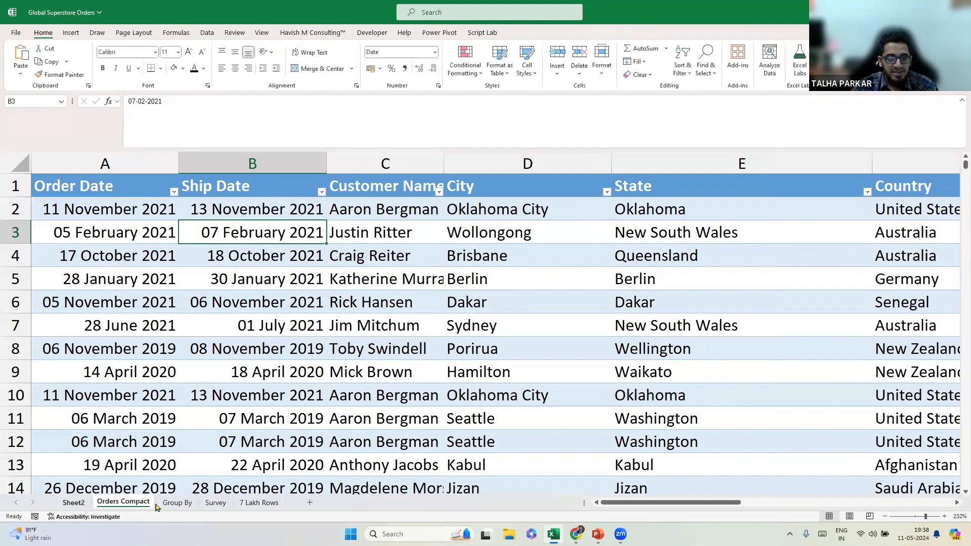
pyautogui.moveTo(78, 507); pyautogui.dragTo(184, 503)
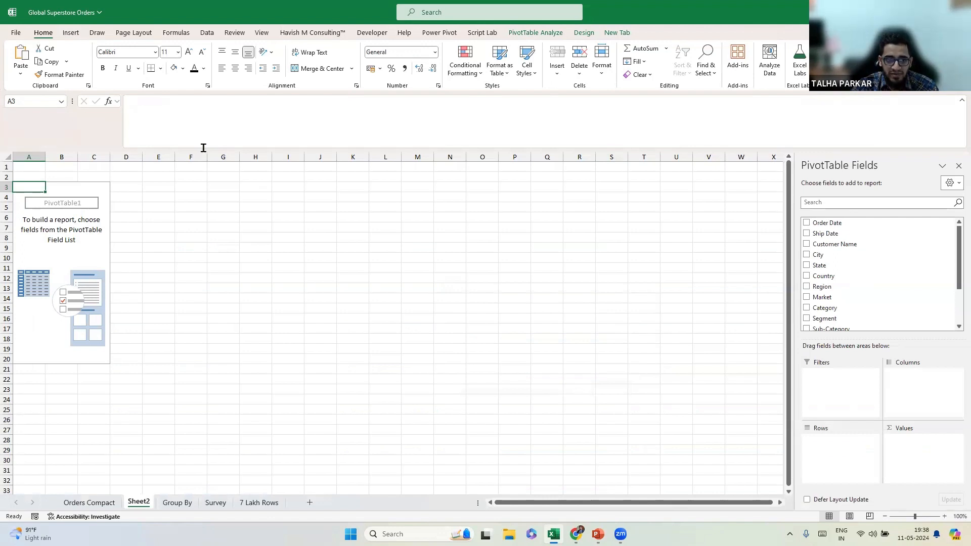
pyautogui.moveTo(204, 147); pyautogui.dragTo(203, 117)
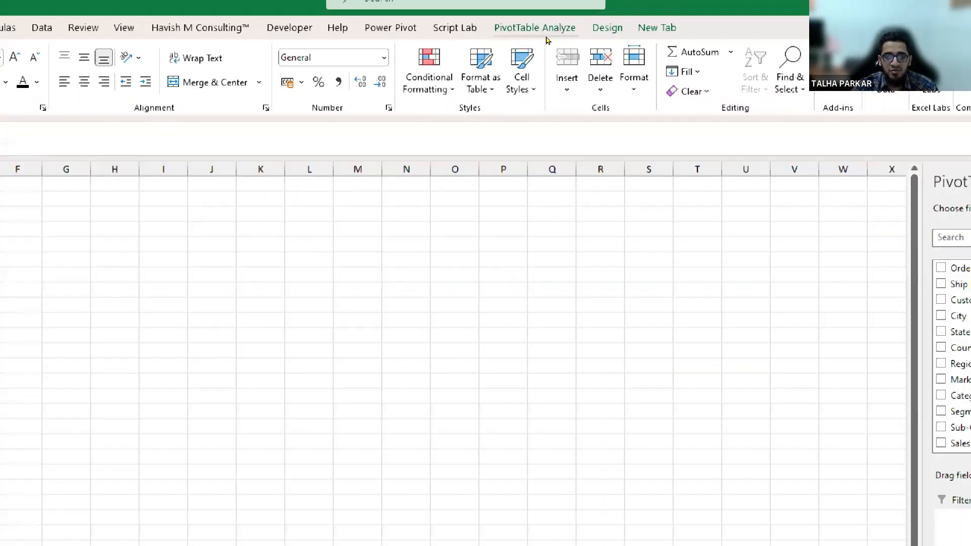
pyautogui.click(542, 35)
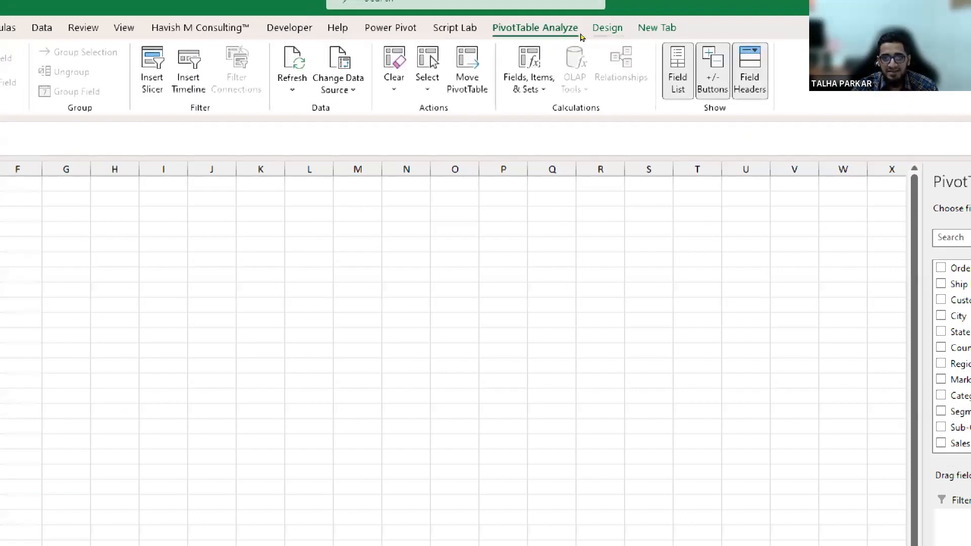
pyautogui.click(607, 28)
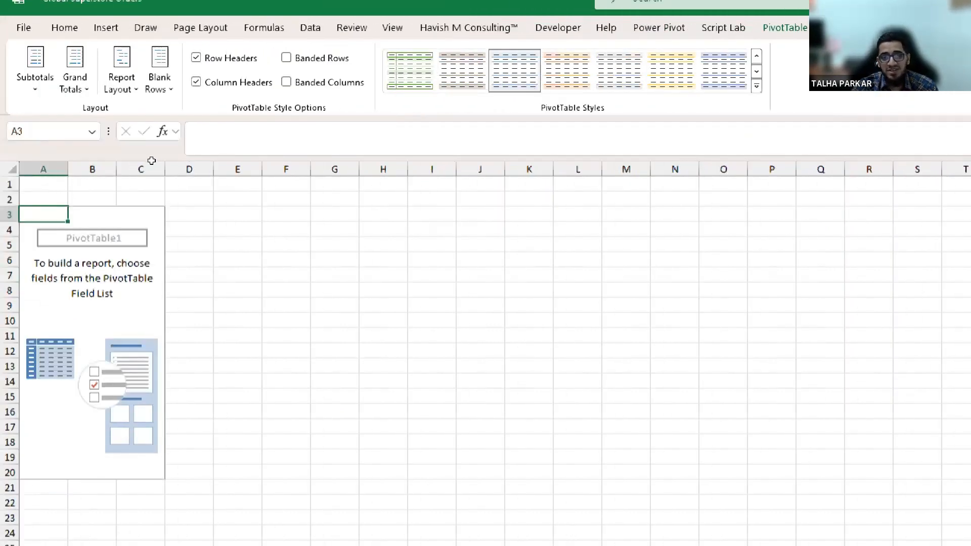
pyautogui.click(237, 215)
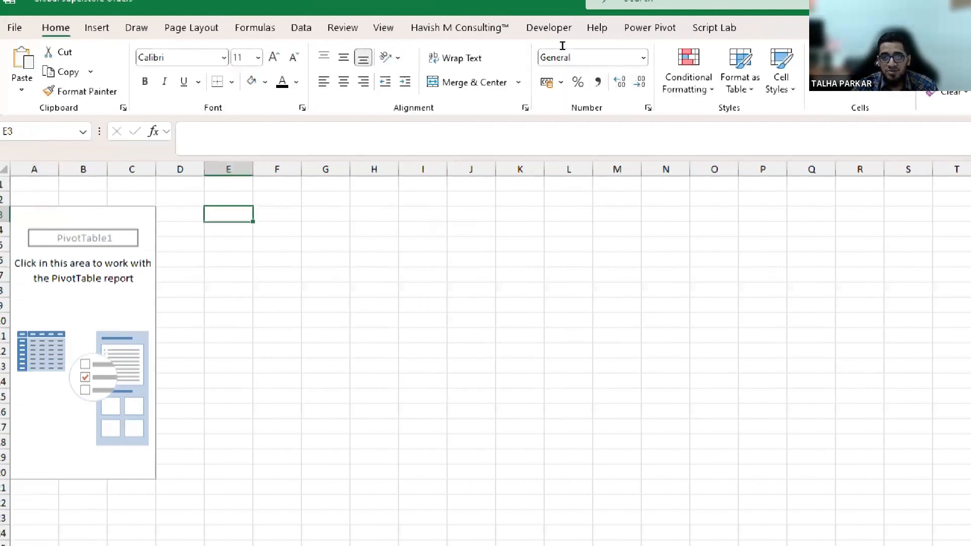
pyautogui.click(81, 229)
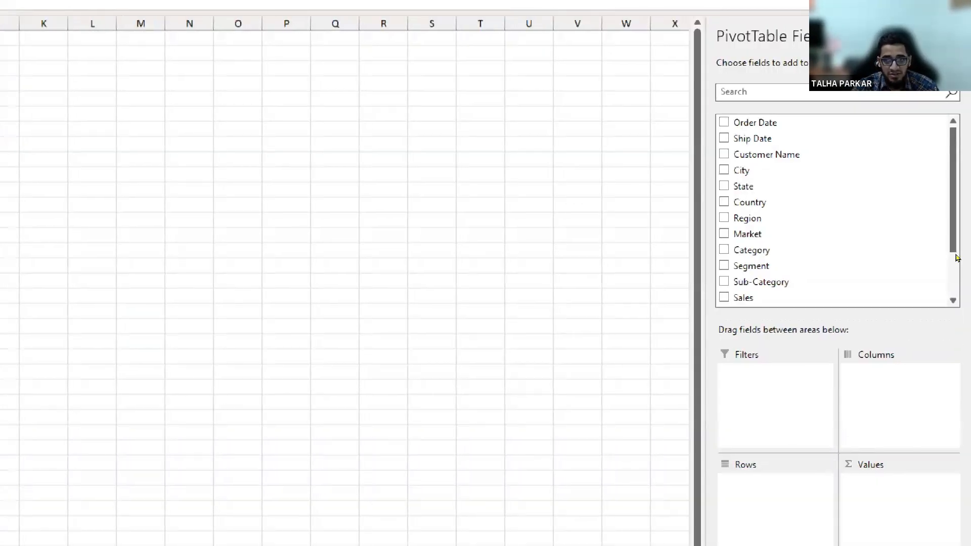
# Stretch the field list to show every field, shrink it back, and open its Tools menu.
pyautogui.scroll(-2, 955, 299)
pyautogui.scroll(2, 936, 263)
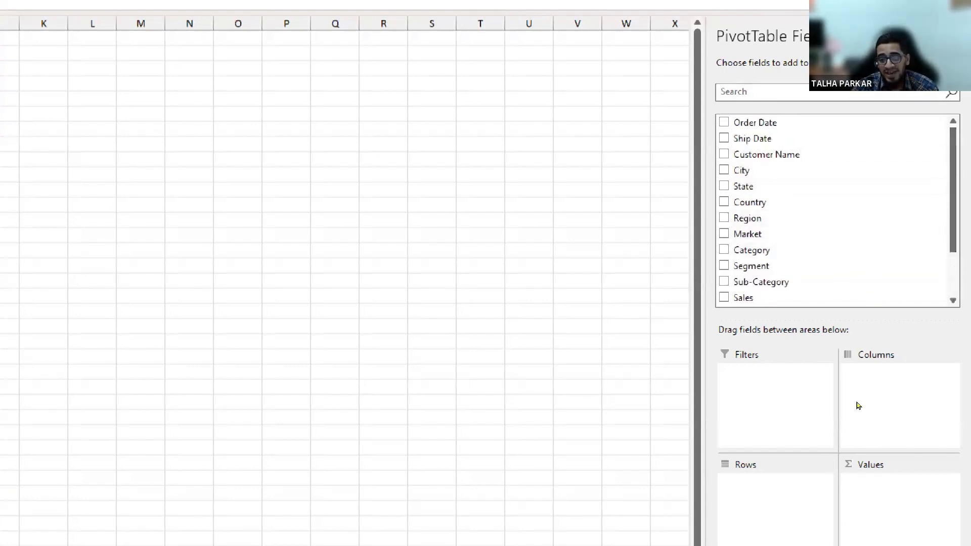
pyautogui.moveTo(885, 323); pyautogui.dragTo(883, 380)
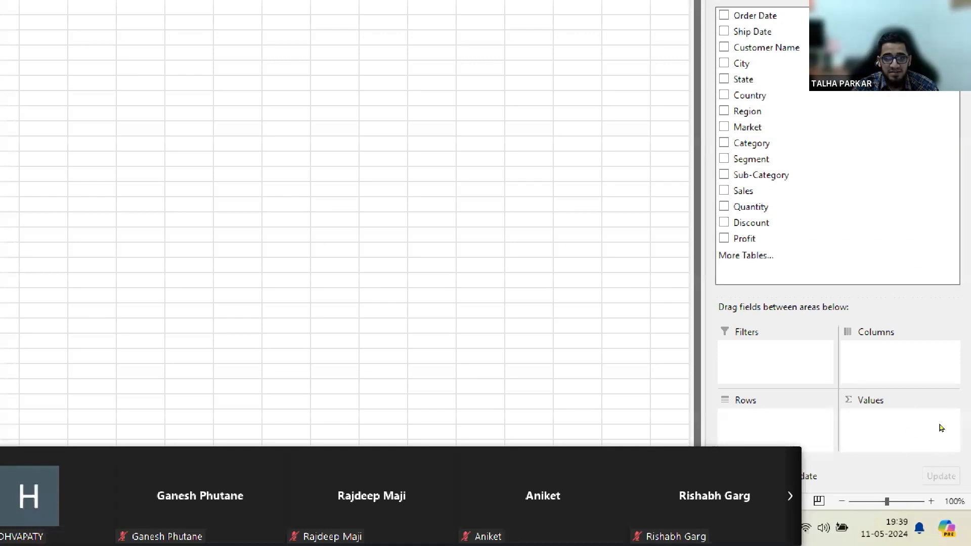
pyautogui.moveTo(896, 383); pyautogui.dragTo(896, 314)
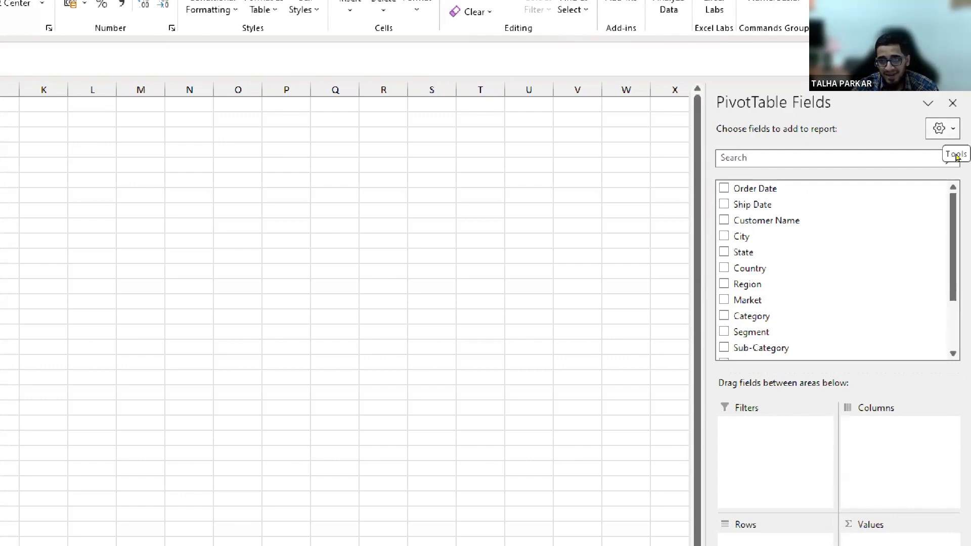
pyautogui.click(943, 128)
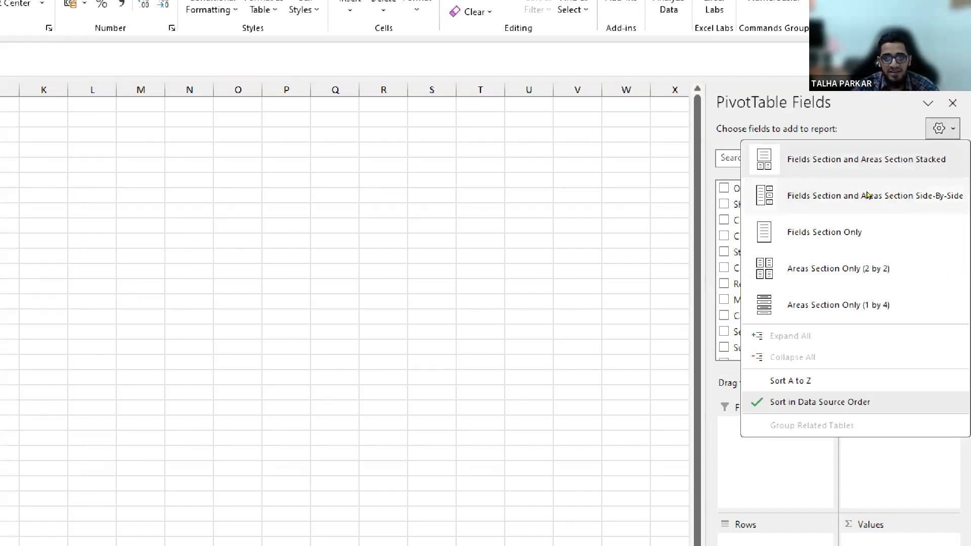
# Choose 'Fields Section and Areas Section Side-By-Side' for the PivotTable field list.
pyautogui.press('ctrl')
pyautogui.press('ctrl')
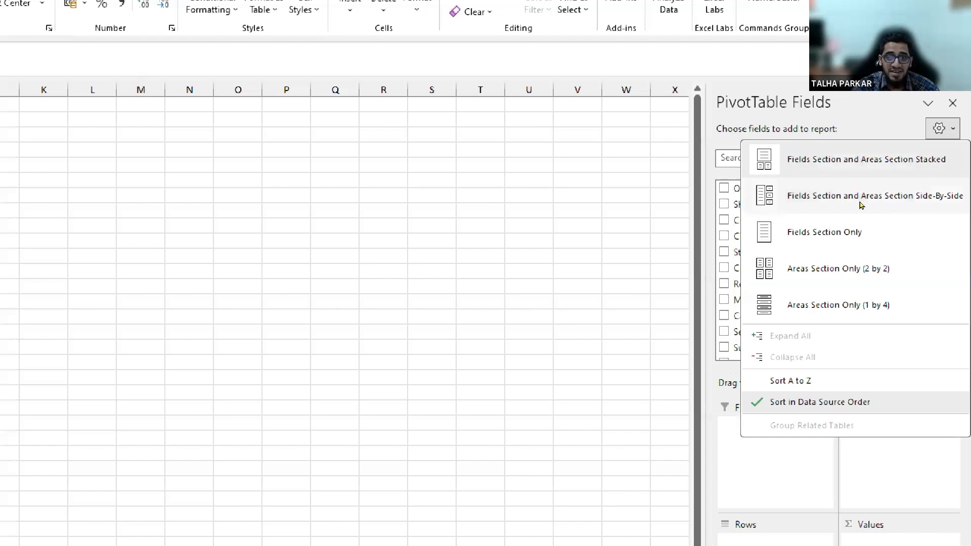
pyautogui.click(861, 204)
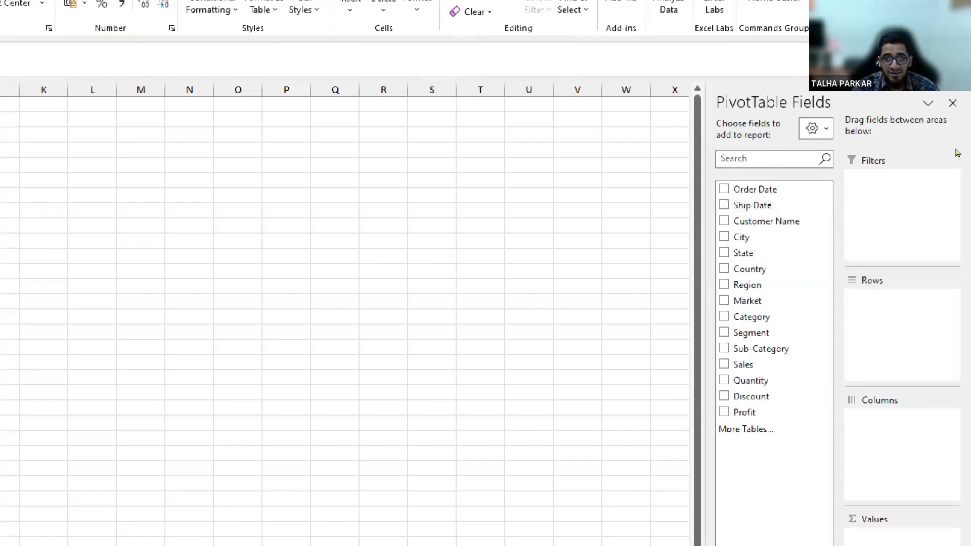
pyautogui.click(815, 128)
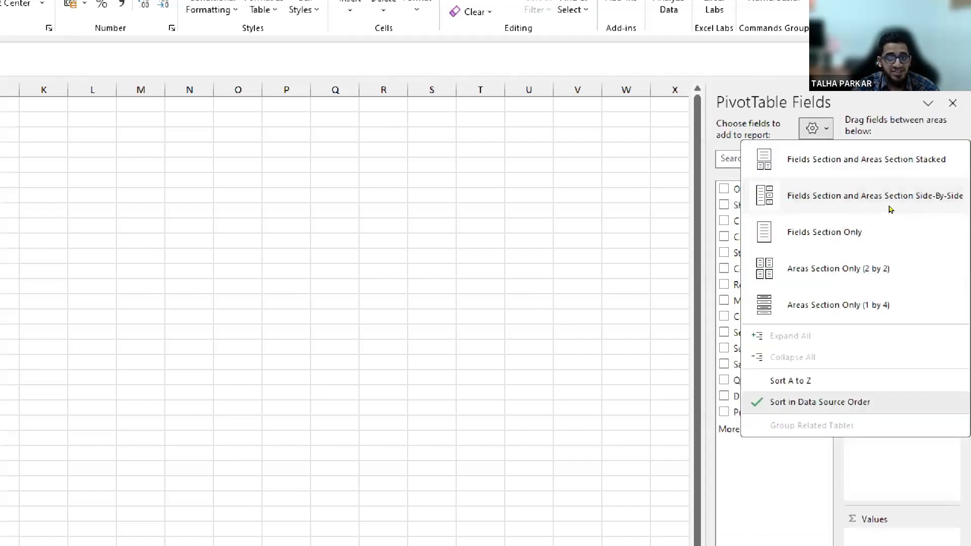
pyautogui.press('Escape')
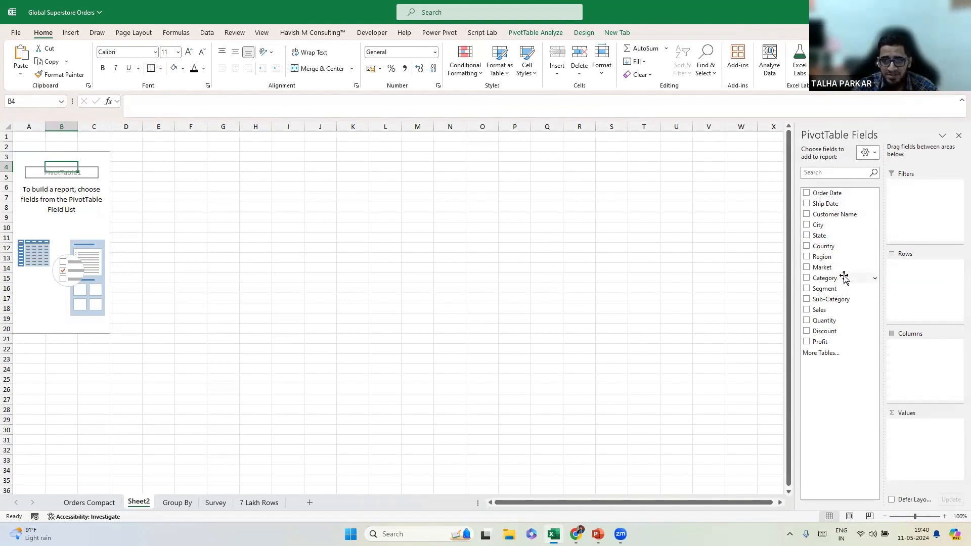
# Put Market into the PivotTable rows and zoom the sheet to 180%.
pyautogui.moveTo(828, 267); pyautogui.dragTo(917, 302)
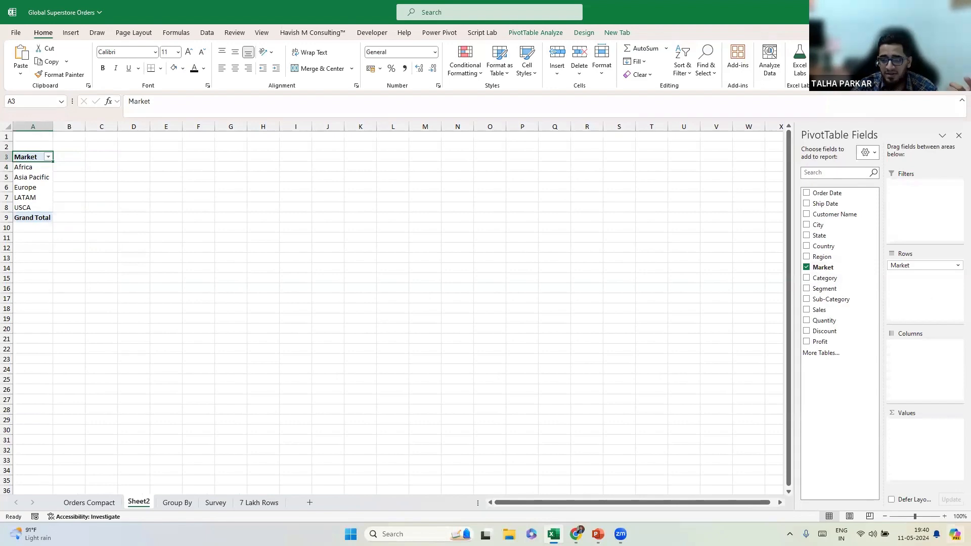
pyautogui.click(944, 517)
pyautogui.click(944, 517)
pyautogui.click(944, 517)
pyautogui.click(944, 517)
pyautogui.click(945, 516)
pyautogui.click(945, 517)
pyautogui.click(944, 517)
pyautogui.click(944, 516)
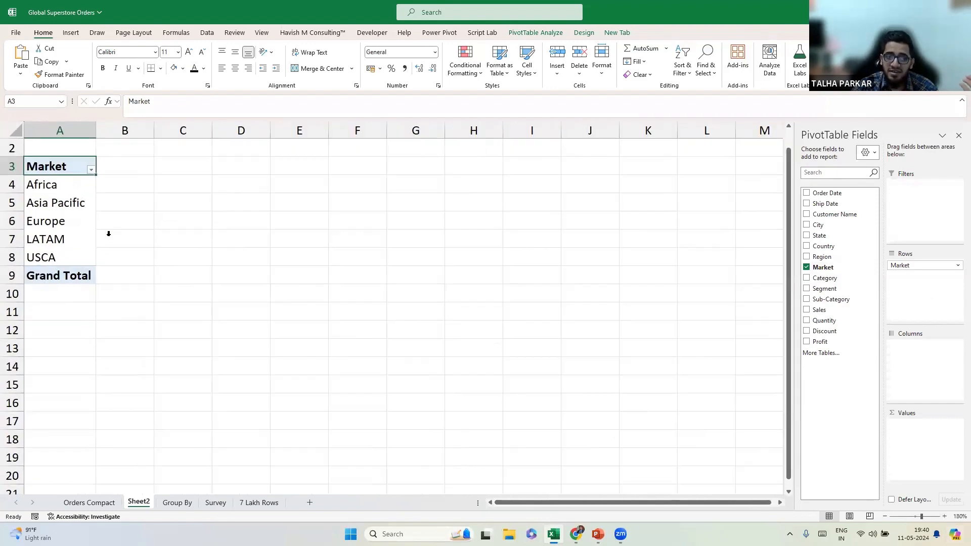
pyautogui.moveTo(53, 180); pyautogui.dragTo(63, 212)
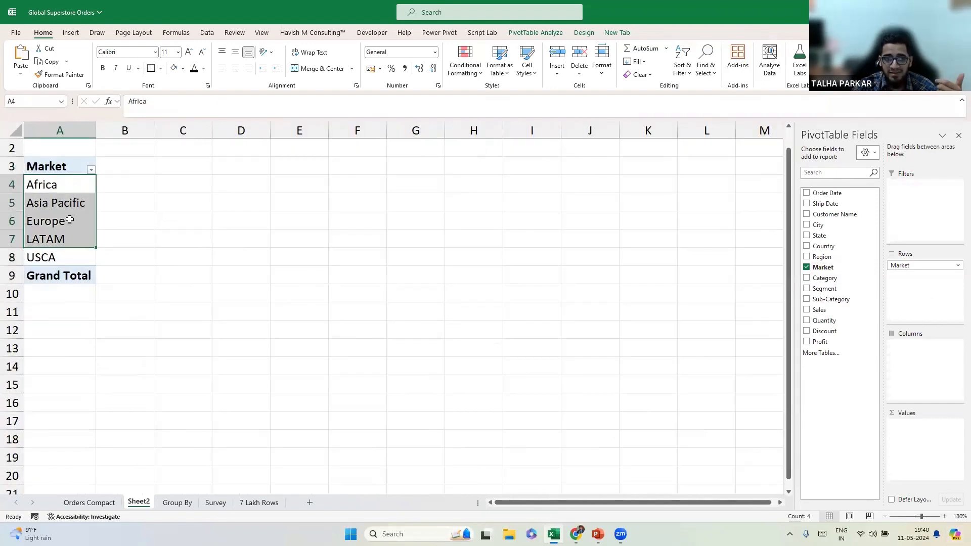
# Add Sales to Values; add Count of Segment, then remove it.
pyautogui.moveTo(819, 310); pyautogui.dragTo(922, 429)
pyautogui.moveTo(919, 434)
pyautogui.mouseDown()
pyautogui.moveTo(897, 429)
pyautogui.moveTo(869, 336)
pyautogui.moveTo(914, 441)
pyautogui.mouseUp()
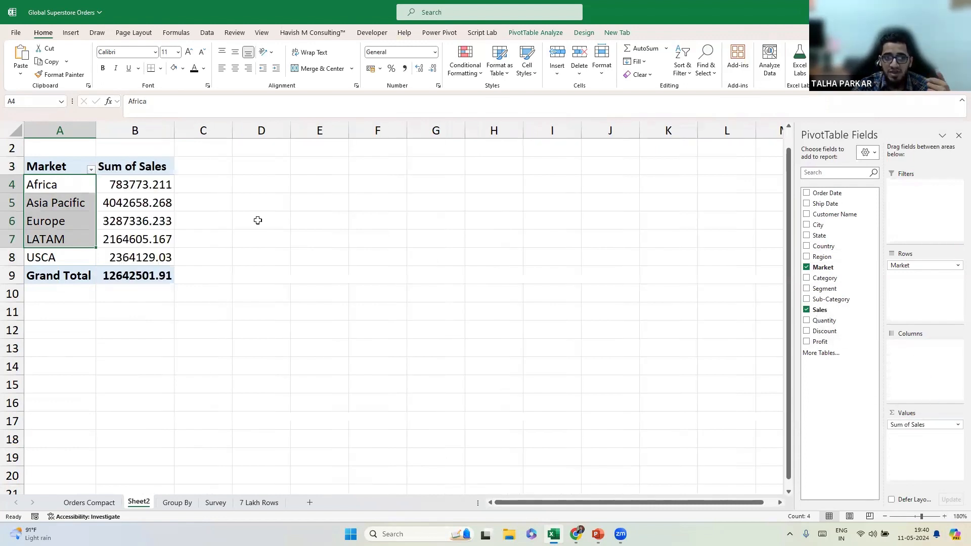
pyautogui.click(163, 187)
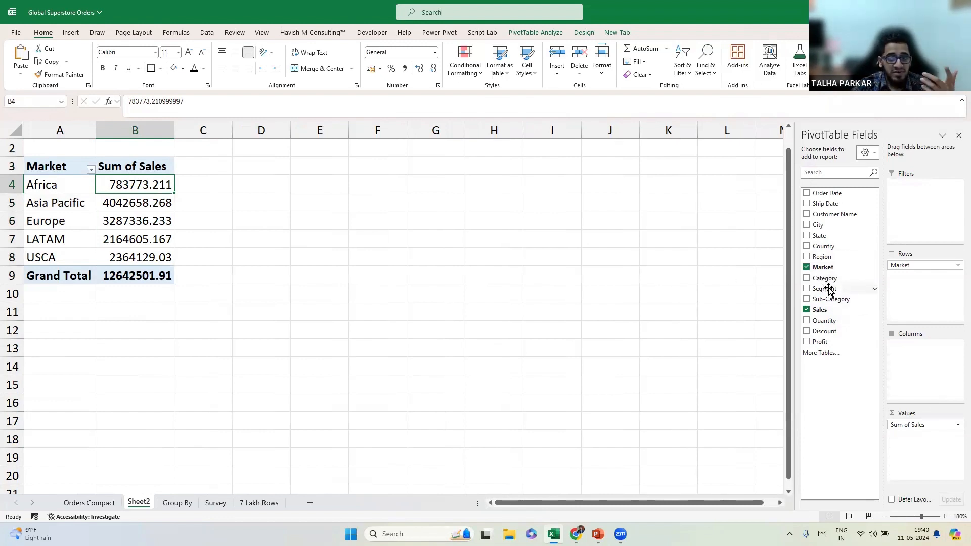
pyautogui.moveTo(828, 288); pyautogui.dragTo(921, 436)
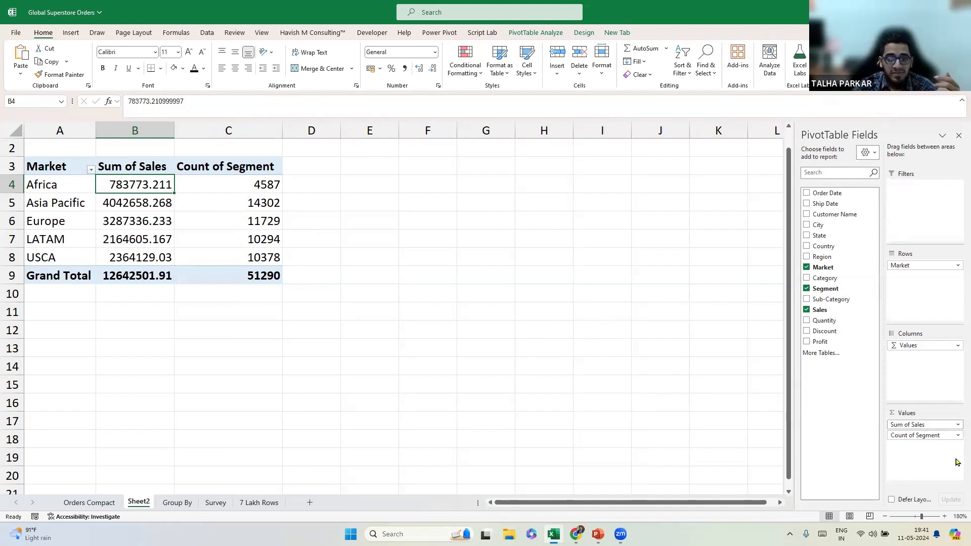
pyautogui.moveTo(931, 436); pyautogui.dragTo(567, 292)
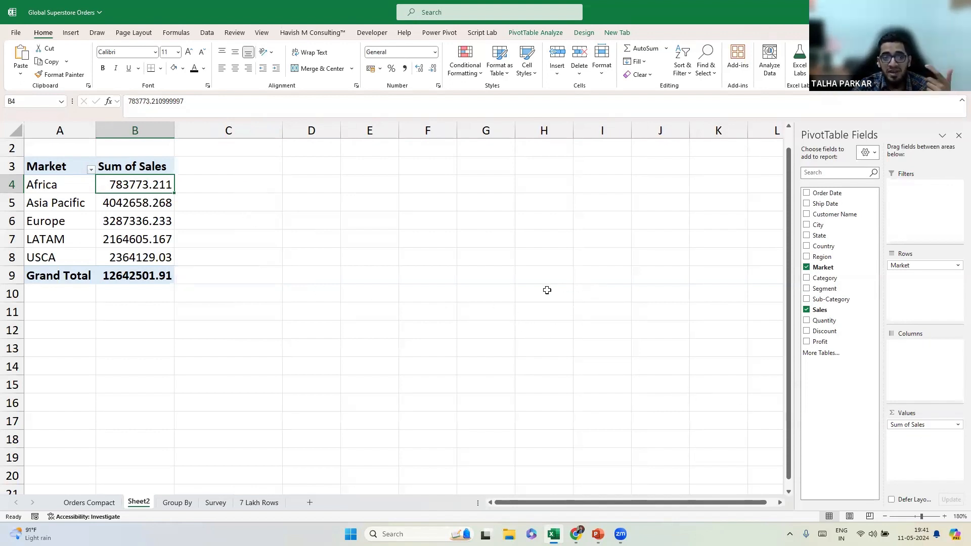
pyautogui.moveTo(149, 183); pyautogui.dragTo(153, 275)
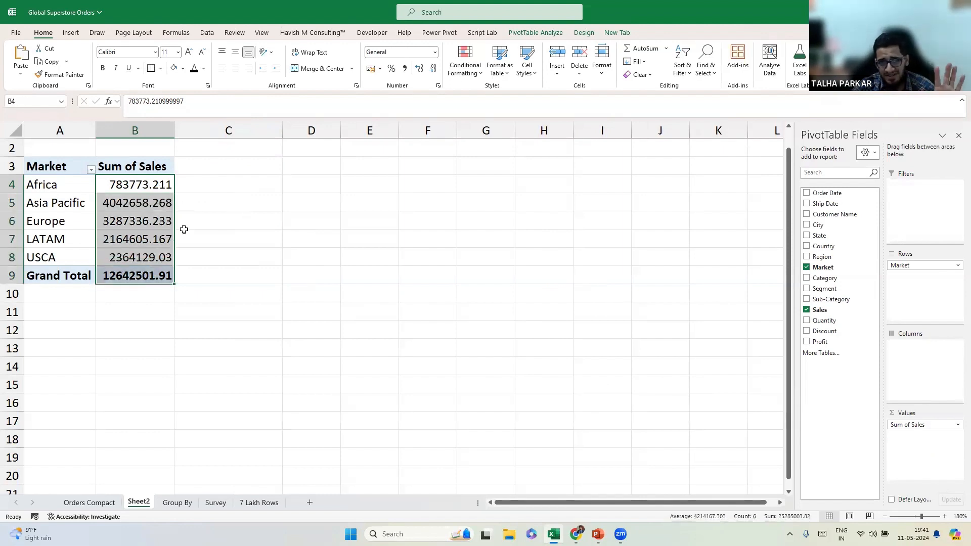
pyautogui.hotkey('ctrl', 'pageup')
# List the five markets with a UNIQUE formula on the Market column beside the data.
pyautogui.click(885, 516)
pyautogui.click(885, 517)
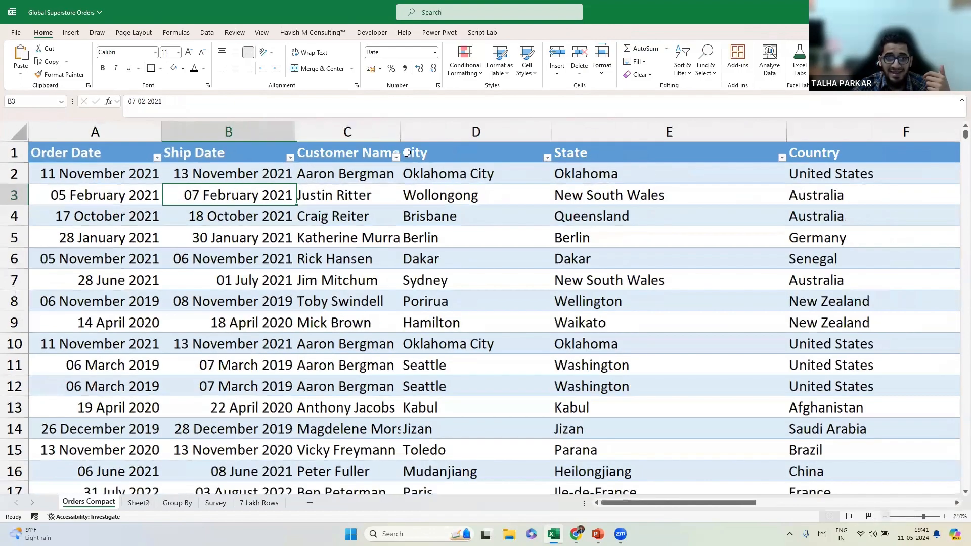
pyautogui.keyDown('ctrl'); pyautogui.scroll(-2, 423, 307); pyautogui.keyUp('ctrl')
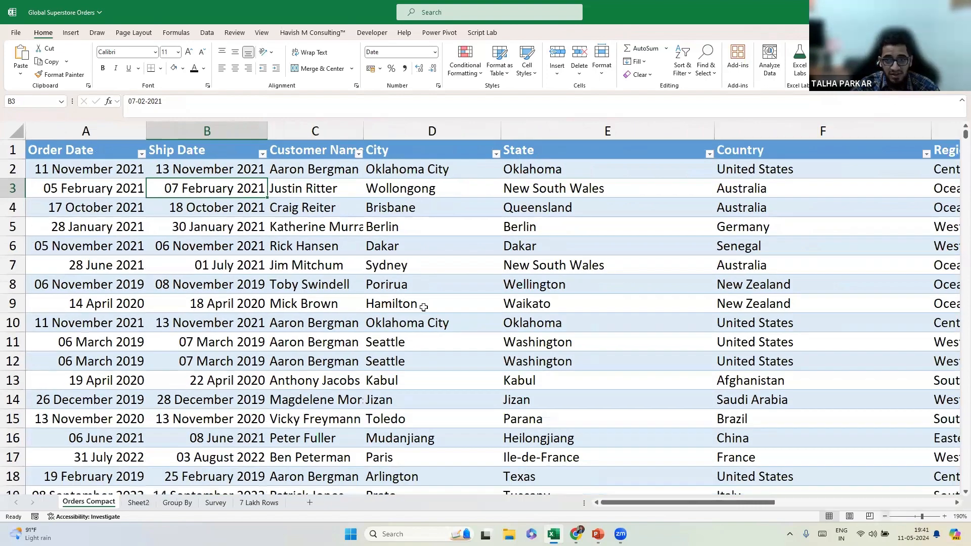
pyautogui.keyDown('ctrl'); pyautogui.scroll(-3, 424, 307); pyautogui.keyUp('ctrl')
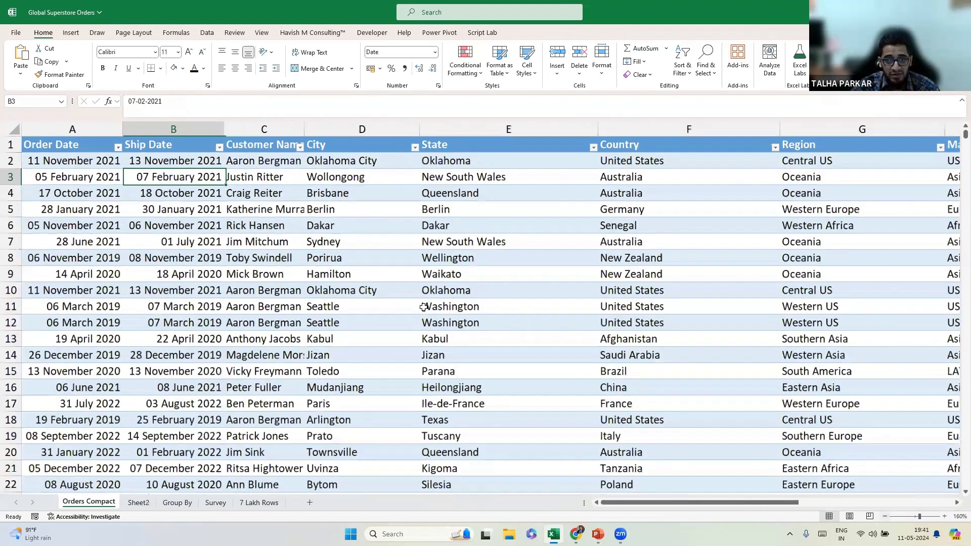
pyautogui.keyDown('ctrl'); pyautogui.scroll(-2, 424, 307); pyautogui.keyUp('ctrl')
pyautogui.press('Up')
pyautogui.press('Up')
pyautogui.press('Right')
pyautogui.press('Right')
pyautogui.press('Right')
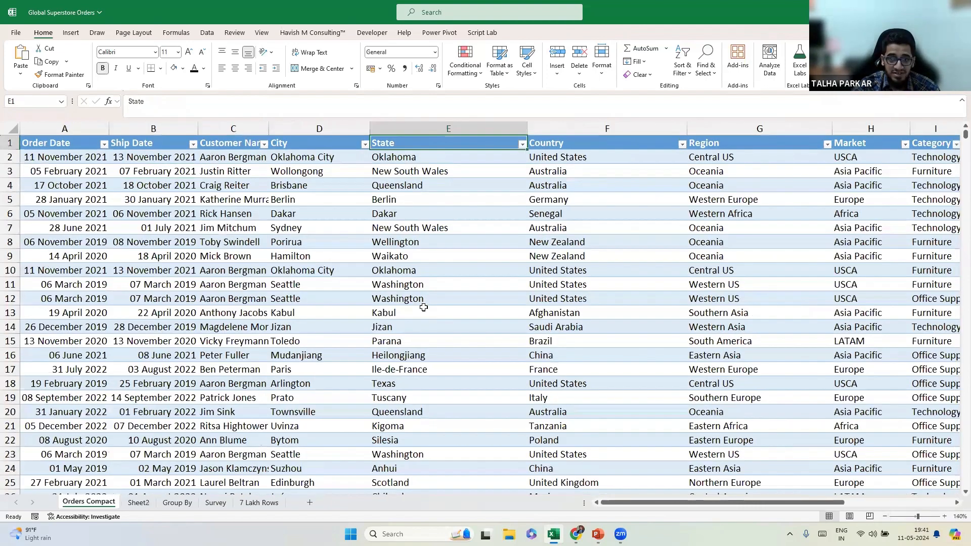
pyautogui.hotkey('ctrl', 'Right')
pyautogui.press('Right')
pyautogui.press('Right')
pyautogui.press('Right')
pyautogui.press('Right')
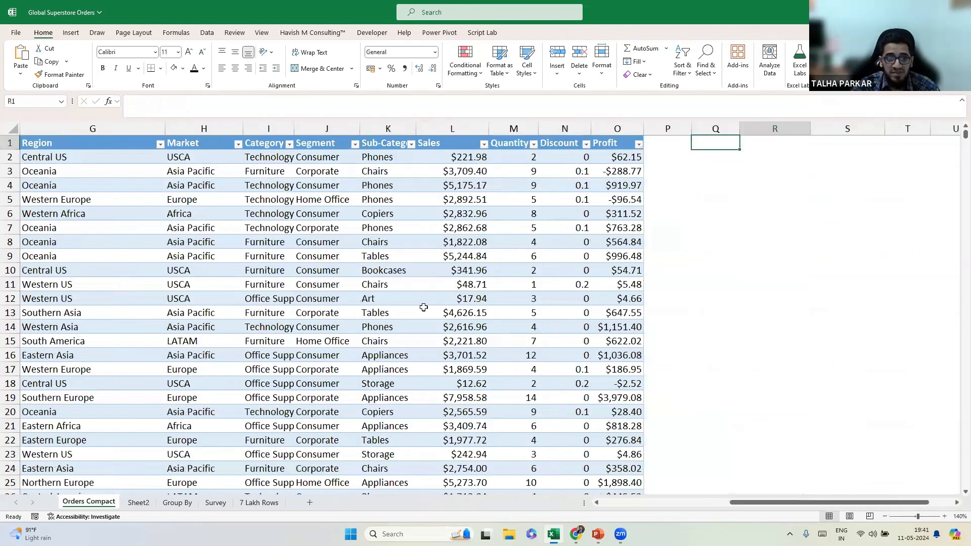
pyautogui.press('Down')
pyautogui.press('Left')
pyautogui.press('Left')
pyautogui.write('=UNIQUE(')
pyautogui.press('Left')
pyautogui.press('Left')
pyautogui.press('Left')
pyautogui.press('Left')
pyautogui.press('Left')
pyautogui.press('Left')
pyautogui.press('Left')
pyautogui.press('Left')
pyautogui.press('Left')
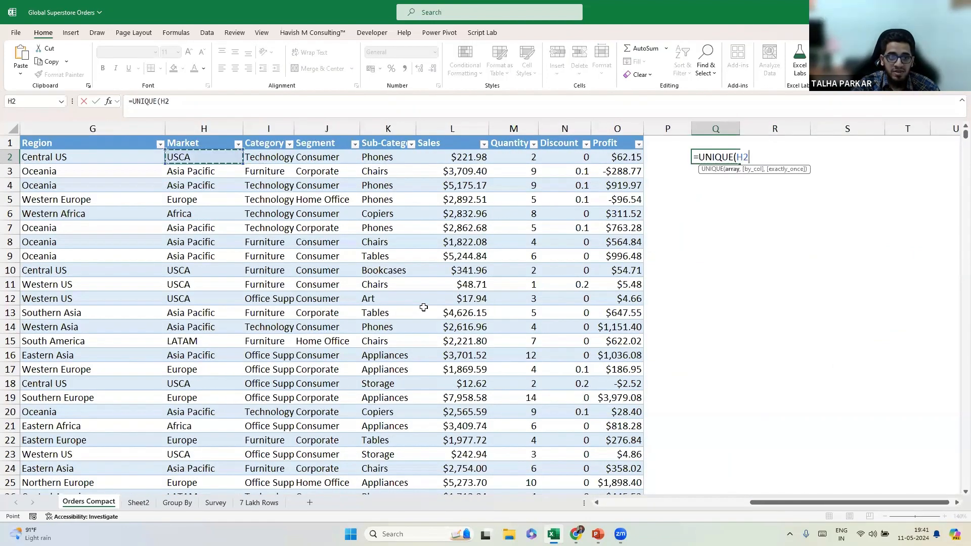
pyautogui.hotkey('ctrl', 'shift', 'Down')
pyautogui.press('Tab')
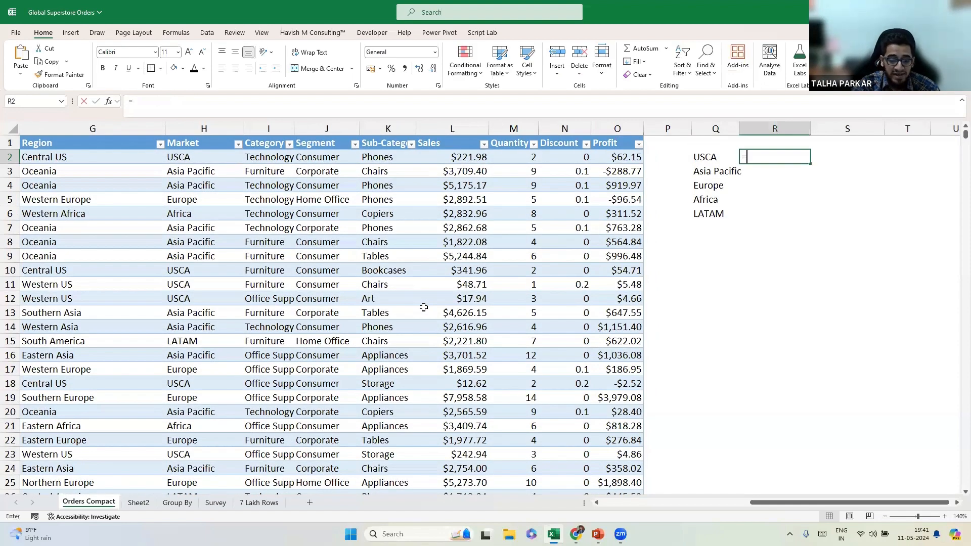
# Total each market's Sales with a SUMIF formula filled down all markets.
pyautogui.write('=sumif')
pyautogui.press('Tab')
pyautogui.press('Left')
pyautogui.press('Left')
pyautogui.press('Left')
pyautogui.press('Left')
pyautogui.press('Left')
pyautogui.press('Left')
pyautogui.press('Left')
pyautogui.press('Left')
pyautogui.press('Left')
pyautogui.press('Left')
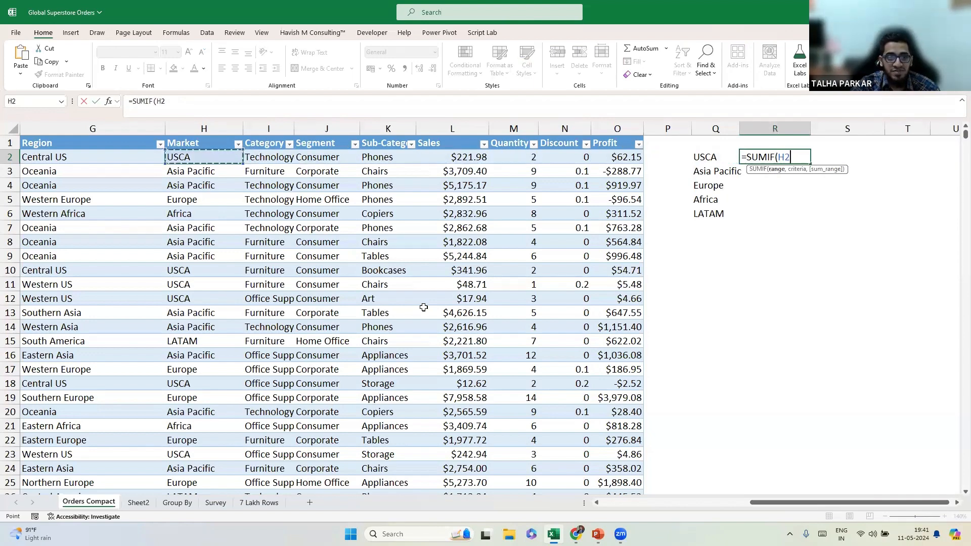
pyautogui.hotkey('ctrl', 'space')
pyautogui.write(',')
pyautogui.press('Left')
pyautogui.write(',')
pyautogui.press('Left')
pyautogui.press('Left')
pyautogui.press('Left')
pyautogui.press('Left')
pyautogui.press('Left')
pyautogui.press('Left')
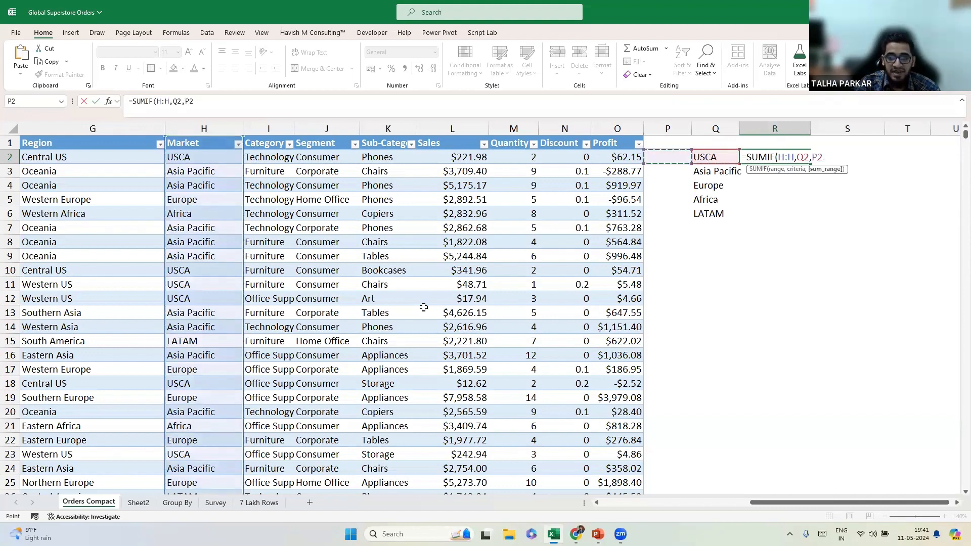
pyautogui.hotkey('ctrl', 'space')
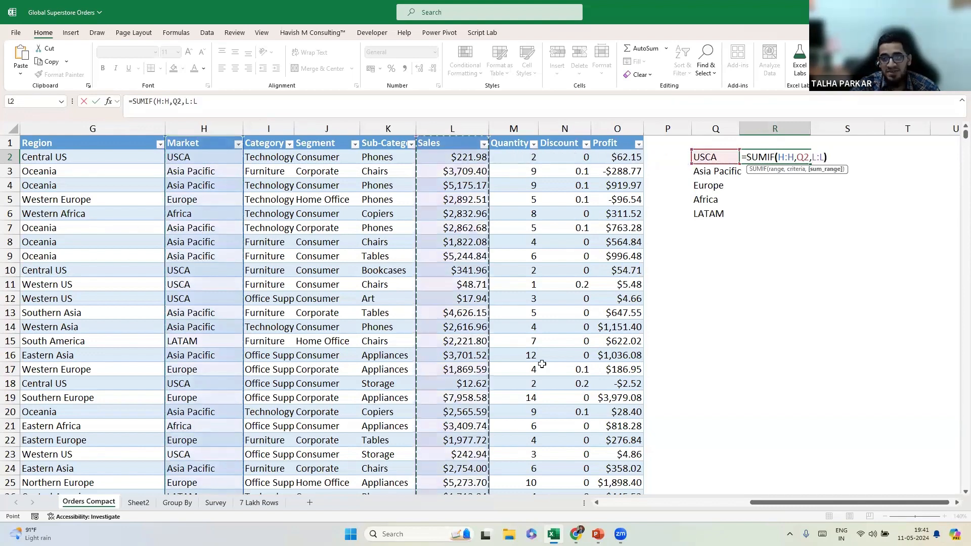
pyautogui.write(')')
pyautogui.press('Return')
pyautogui.press('Up')
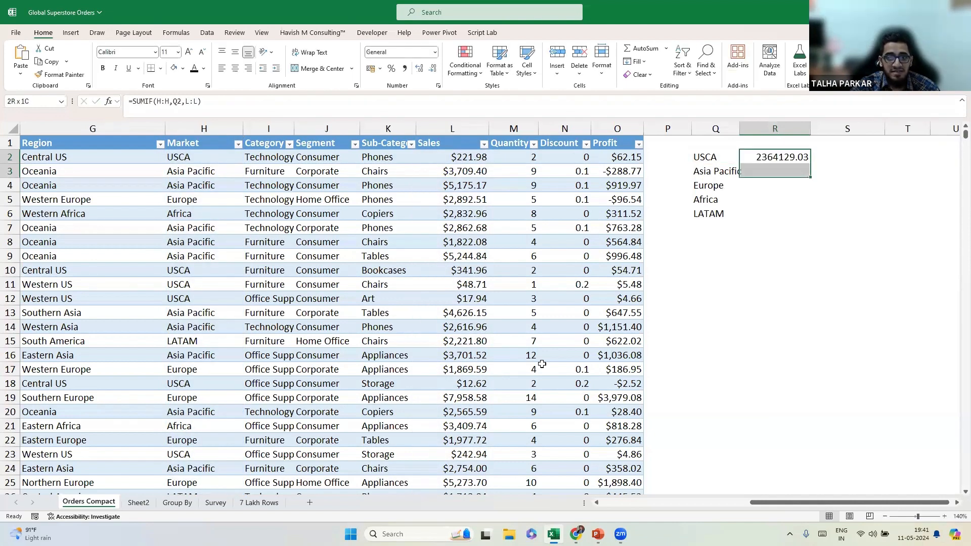
pyautogui.hotkey('shift', 'Down')
pyautogui.hotkey('shift', 'Down')
pyautogui.hotkey('shift', 'Down')
pyautogui.hotkey('shift', 'Down')
pyautogui.hotkey('ctrl', 'd')
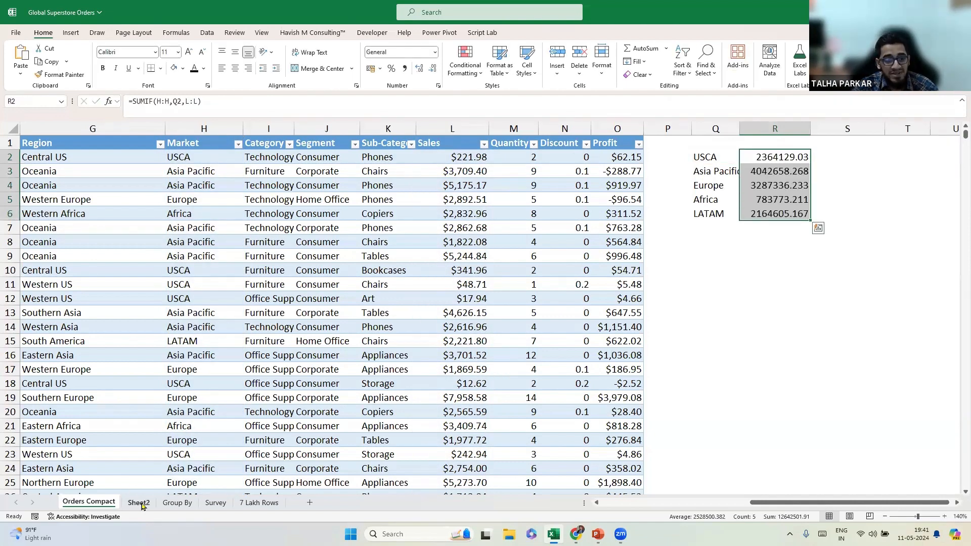
# Compare the SUMIF totals with the PivotTable, then delete helper columns Q and R.
pyautogui.hotkey('ctrl', 'pagedown')
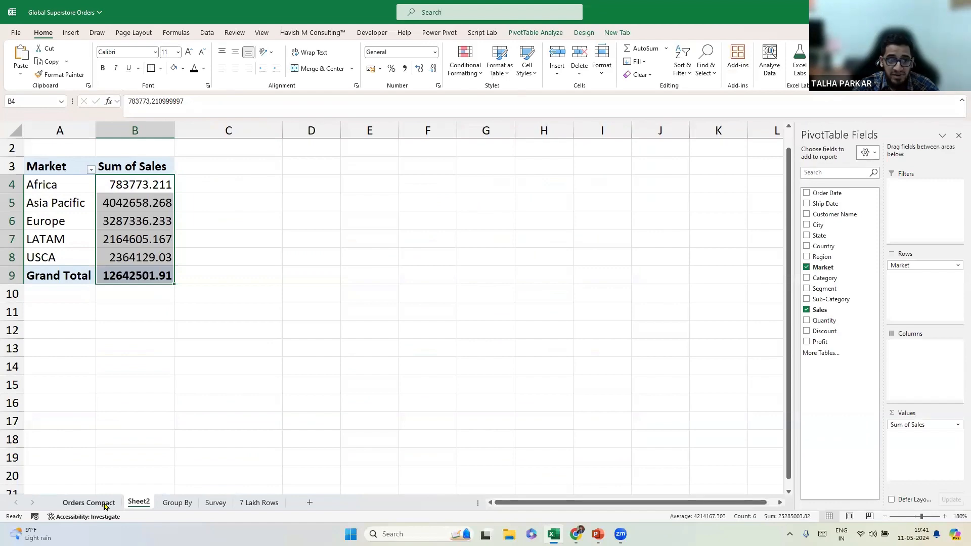
pyautogui.hotkey('ctrl', 'pageup')
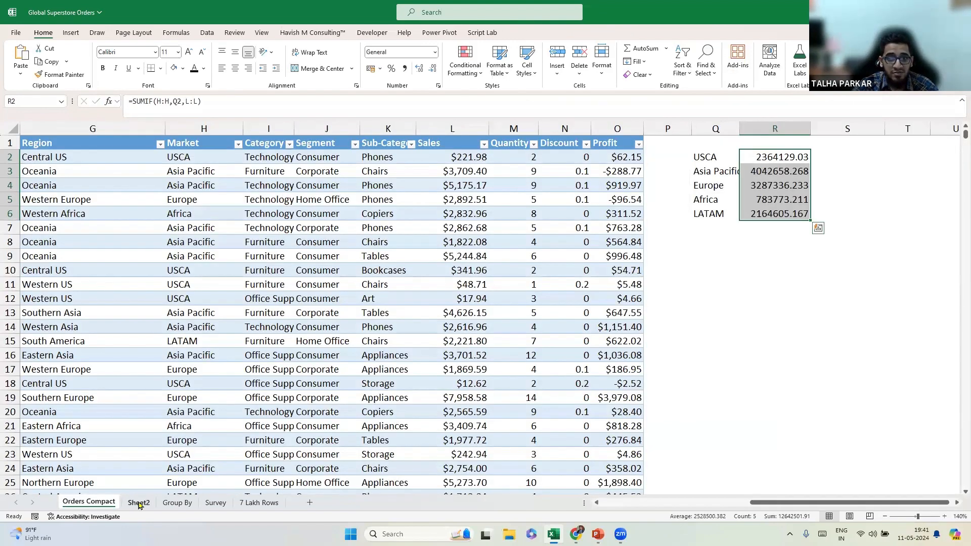
pyautogui.hotkey('ctrl', 'pagedown')
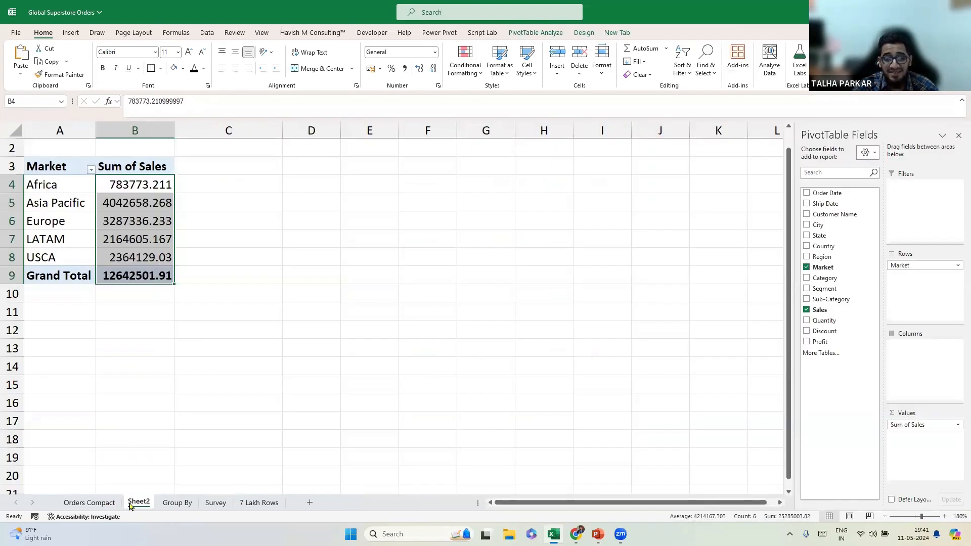
pyautogui.hotkey('ctrl', 'pageup')
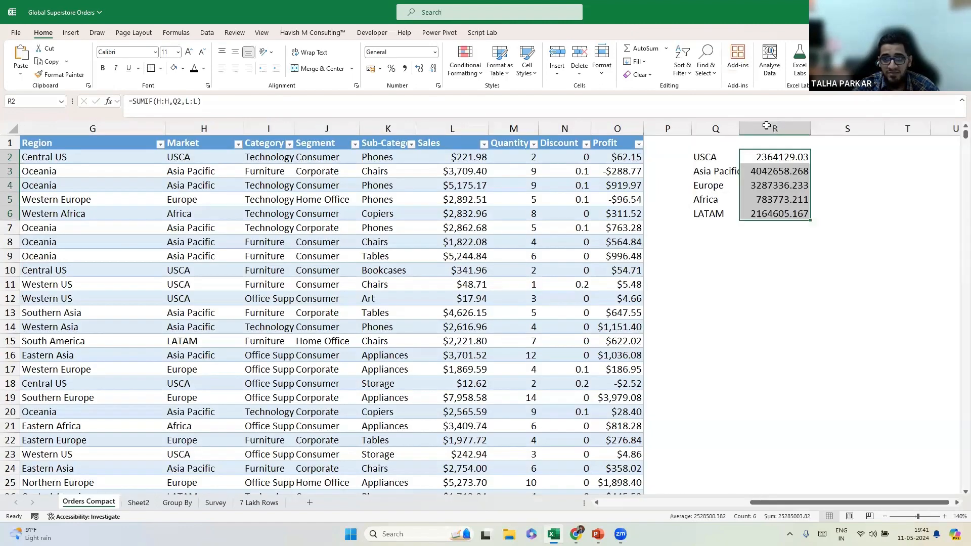
pyautogui.moveTo(771, 125); pyautogui.dragTo(720, 126)
pyautogui.hotkey('ctrl', '-')
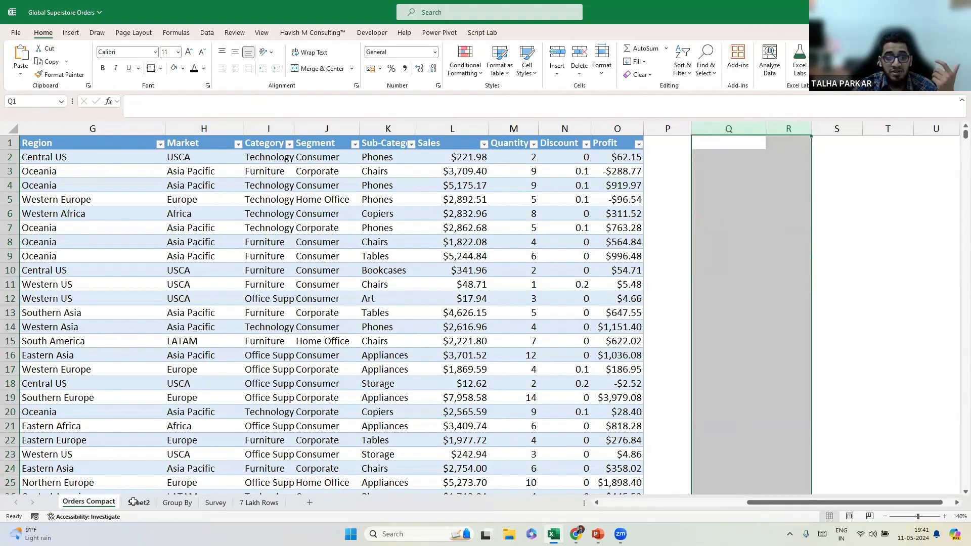
pyautogui.click(706, 154)
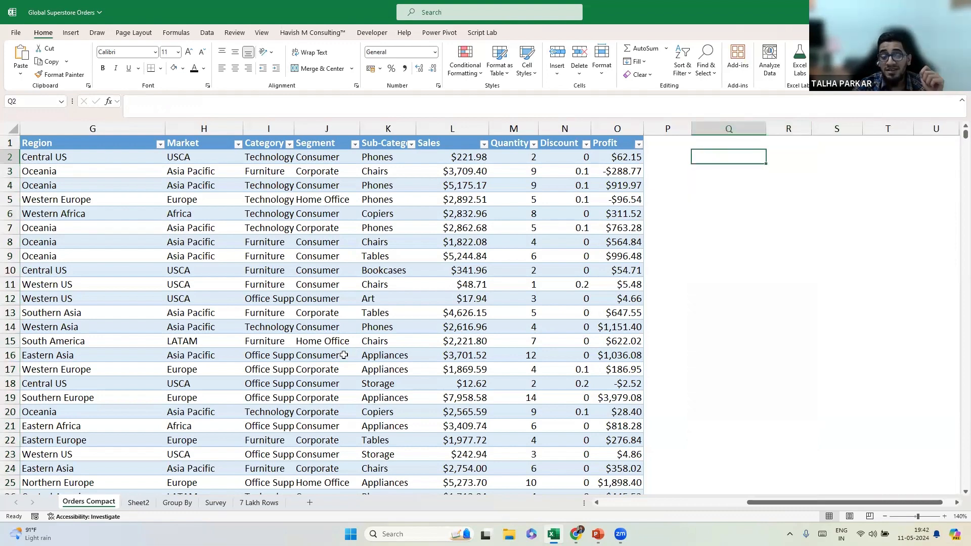
# On Sheet2, replace Market with Sub-Category in the pivot rows and zoom out slightly.
pyautogui.click(139, 503)
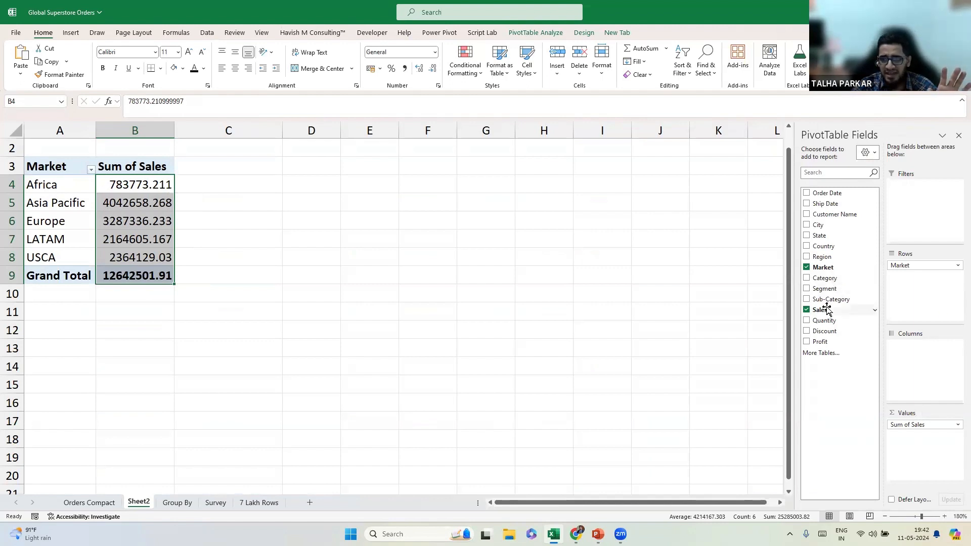
pyautogui.click(807, 268)
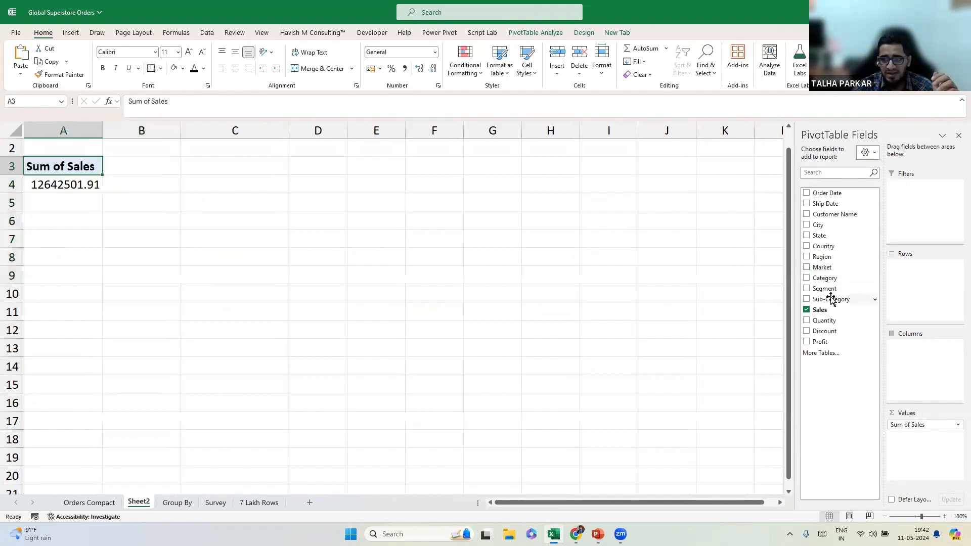
pyautogui.moveTo(843, 301); pyautogui.dragTo(273, 259)
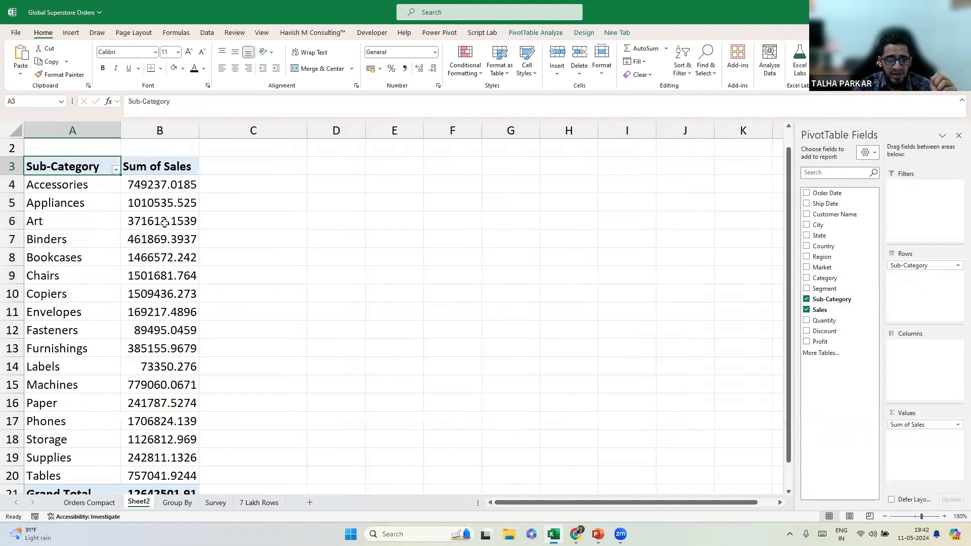
pyautogui.click(886, 517)
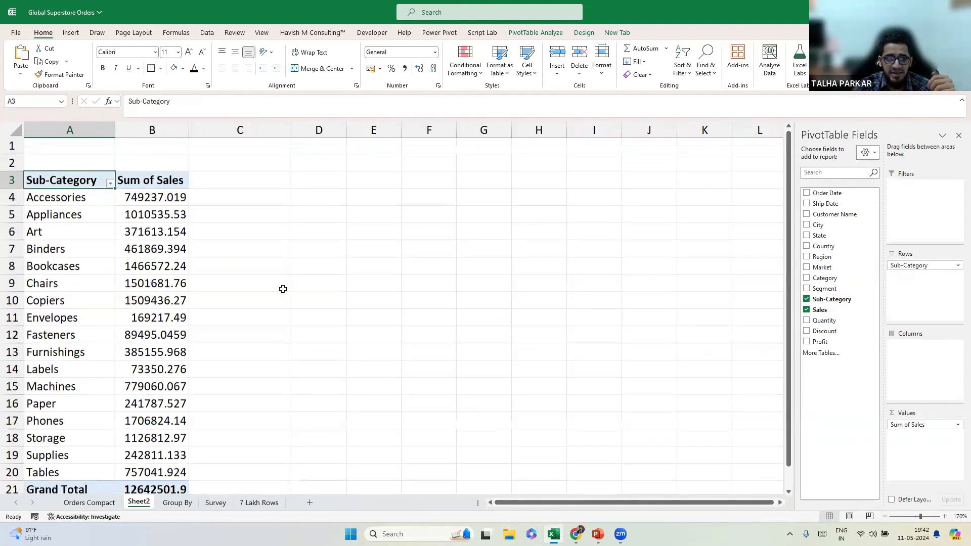
pyautogui.scroll(-1, 269, 192)
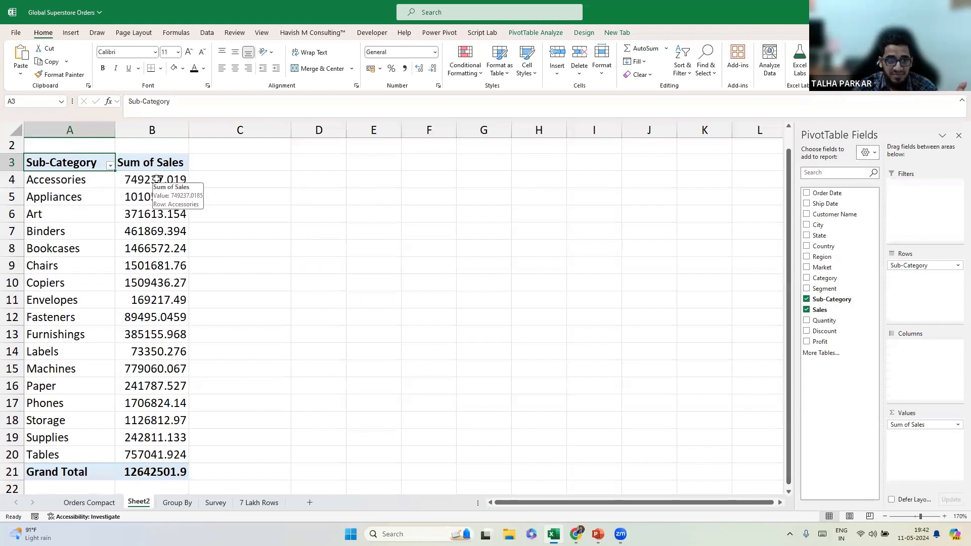
pyautogui.rightClick(157, 179)
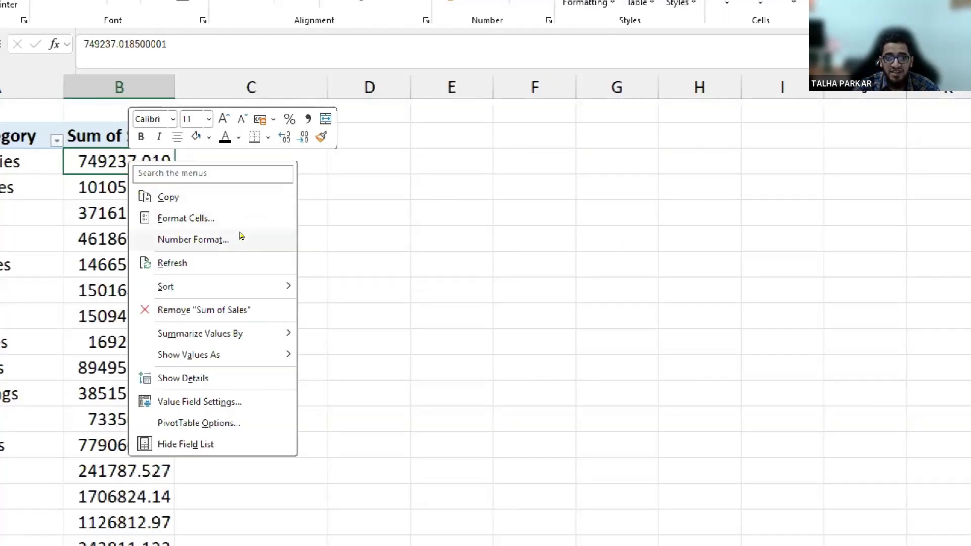
# Format the Sum of Sales values as Number with 0 decimal places and 1000 separator.
pyautogui.press('Escape')
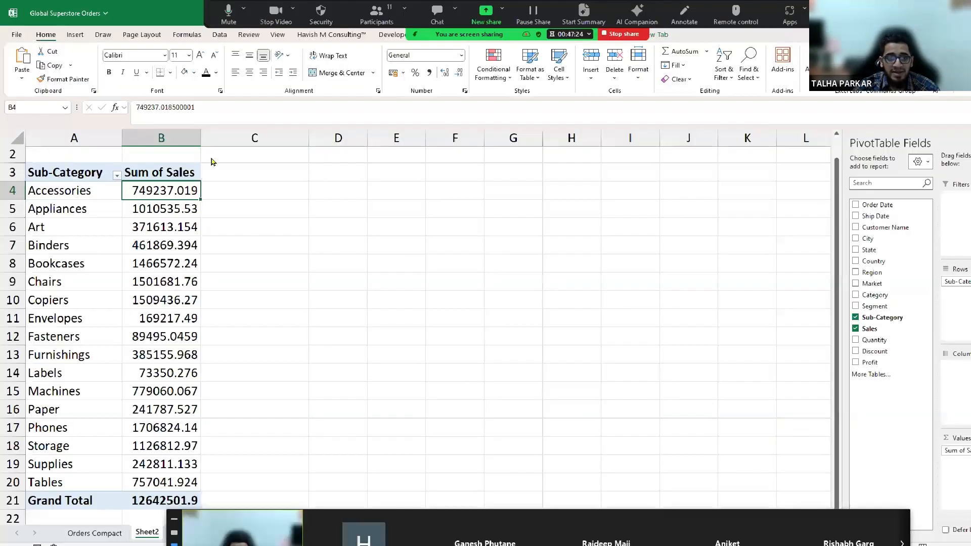
pyautogui.hotkey('ctrl', '1')
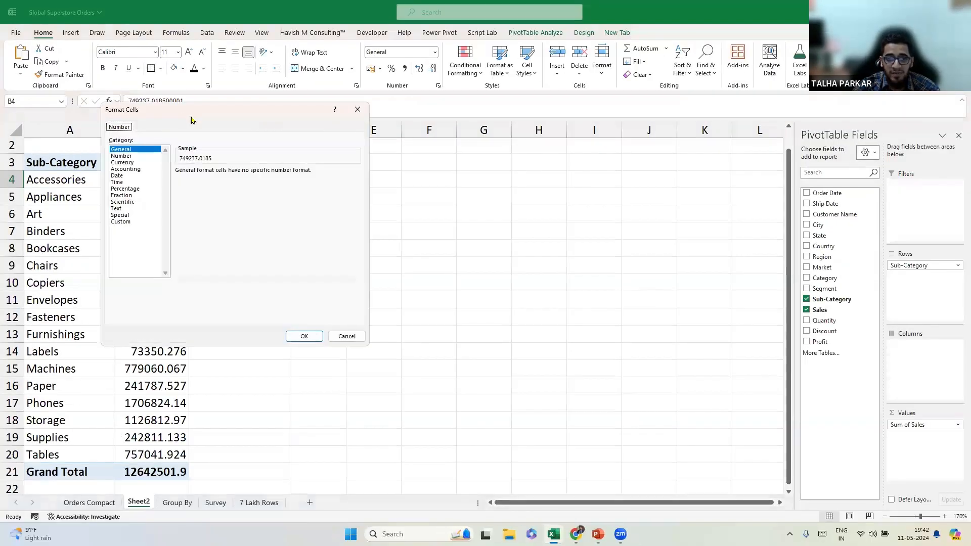
pyautogui.press('Escape')
pyautogui.moveTo(170, 179); pyautogui.dragTo(167, 468)
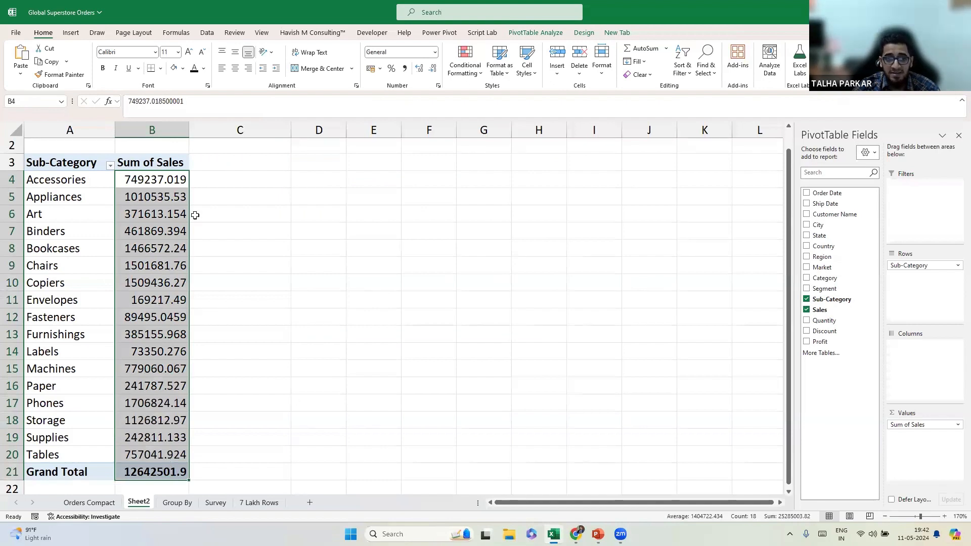
pyautogui.hotkey('ctrl', '1')
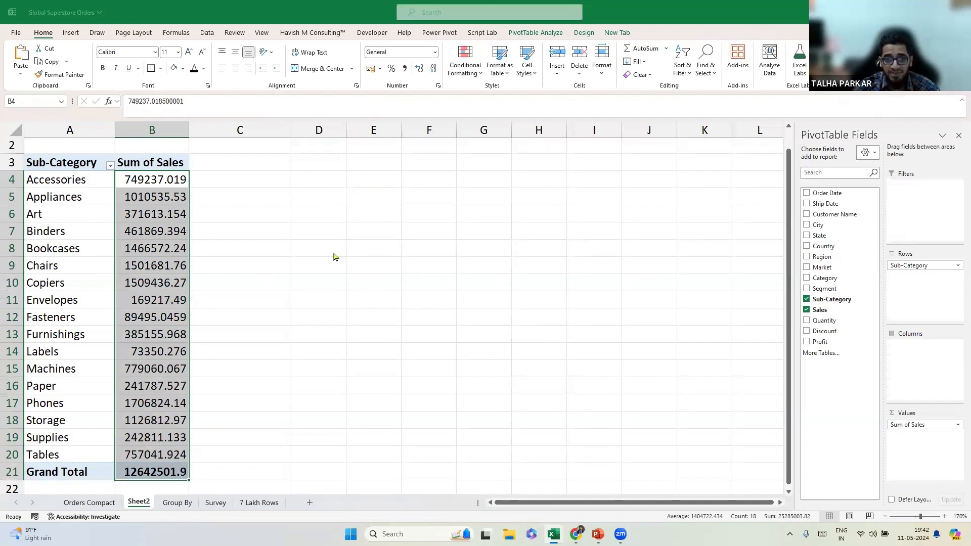
pyautogui.moveTo(452, 205); pyautogui.dragTo(398, 140)
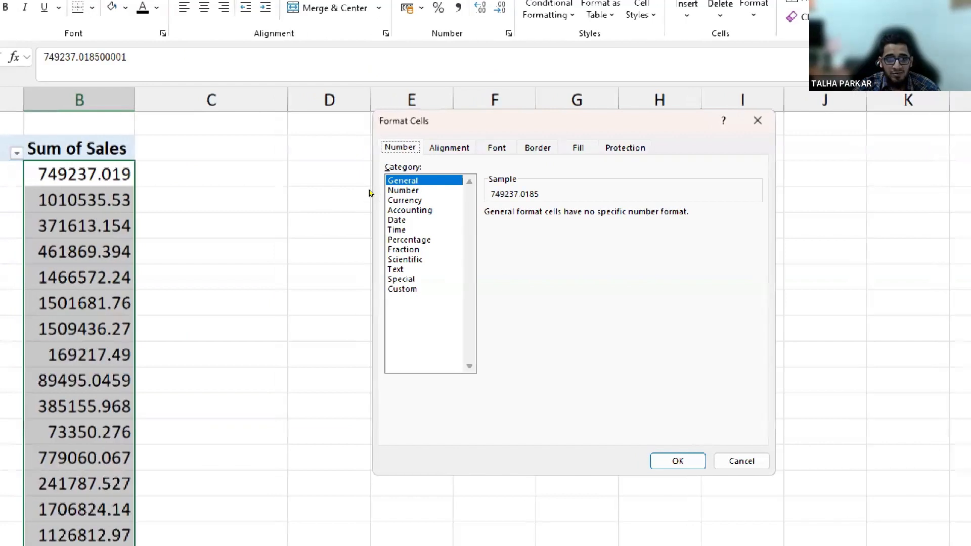
pyautogui.click(394, 190)
pyautogui.press('Tab')
pyautogui.write('0')
pyautogui.press('Tab')
pyautogui.press('space')
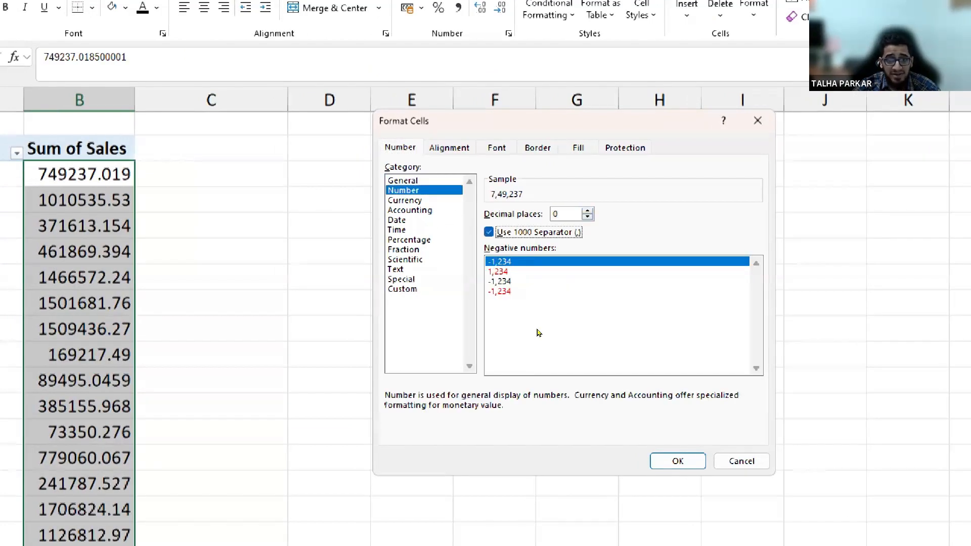
pyautogui.press('Return')
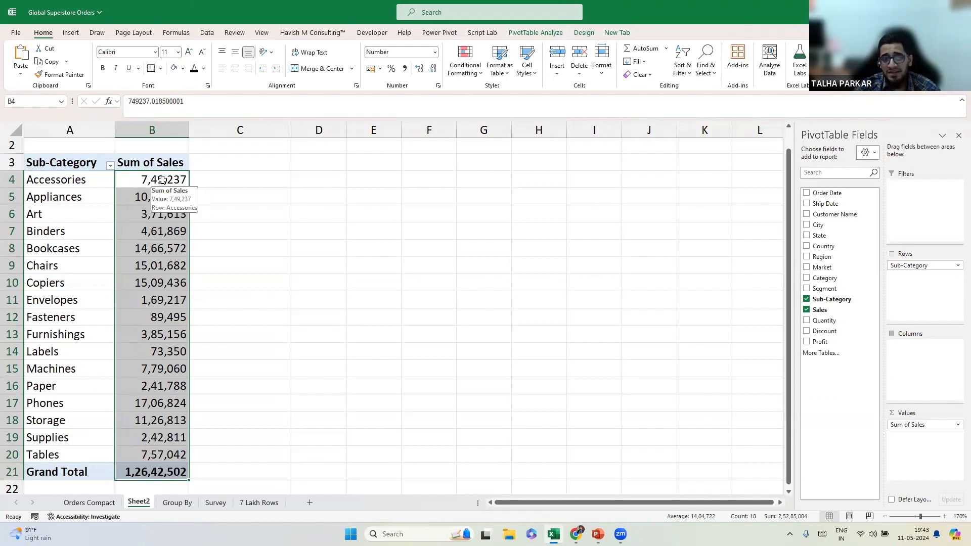
# Sort sub-categories by Sum of Sales, largest to smallest, so Phones comes first.
pyautogui.click(161, 180)
pyautogui.rightClick(162, 181)
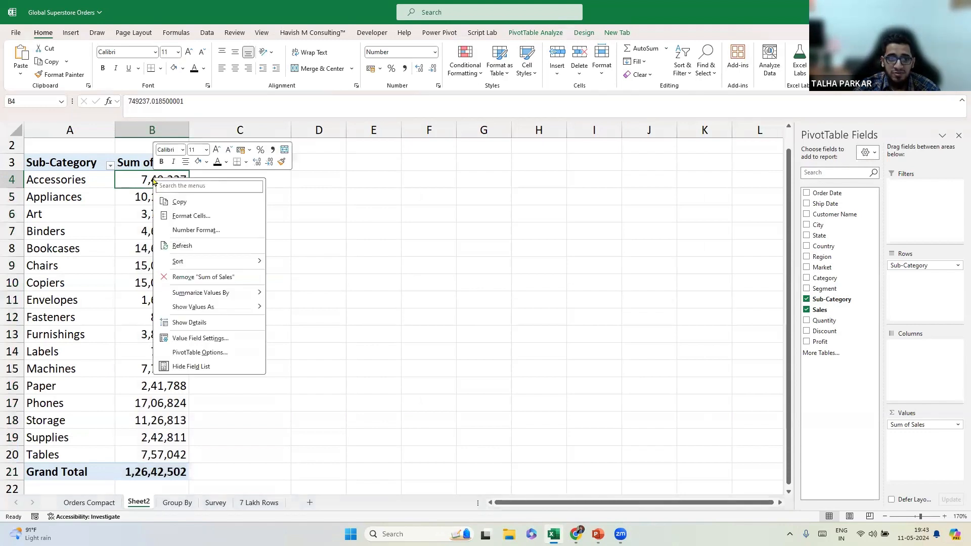
pyautogui.moveTo(209, 264)
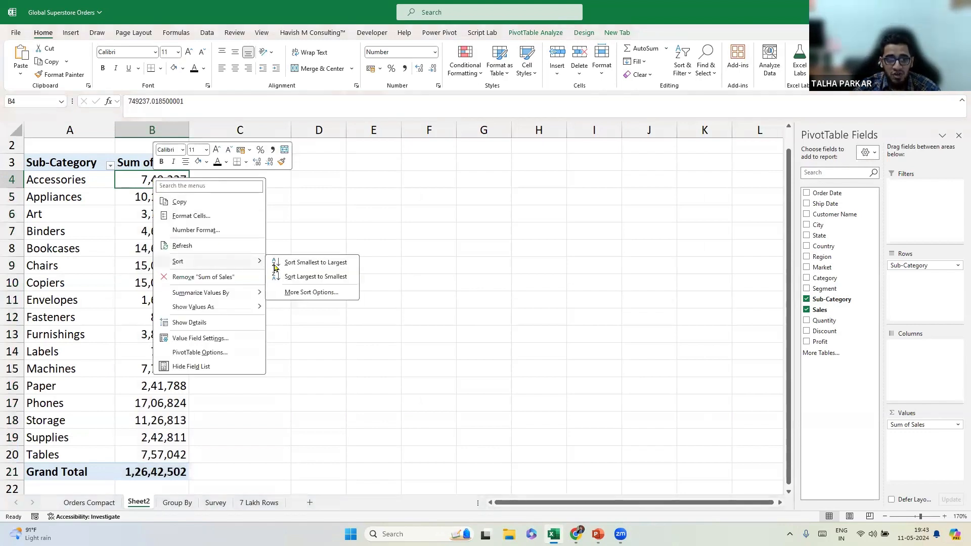
pyautogui.click(315, 277)
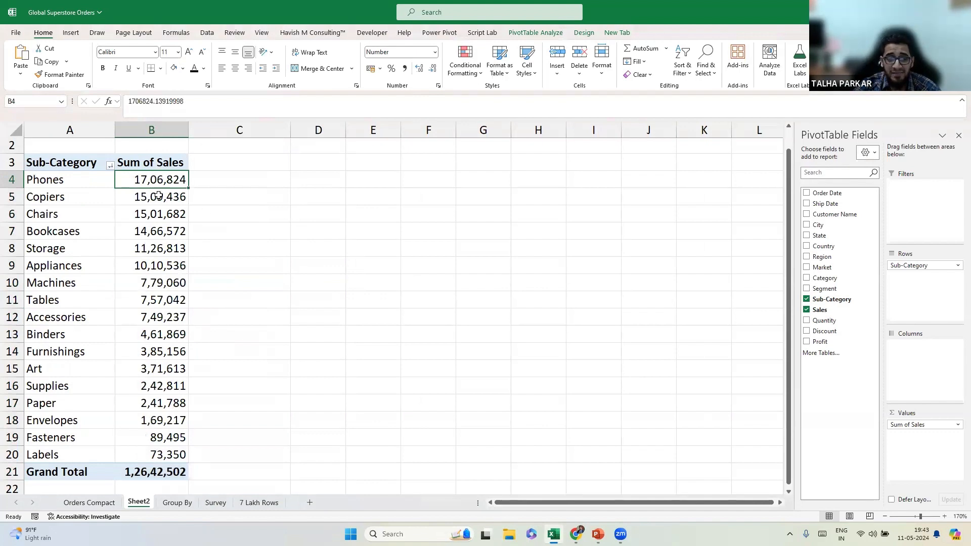
pyautogui.moveTo(159, 181); pyautogui.dragTo(161, 449)
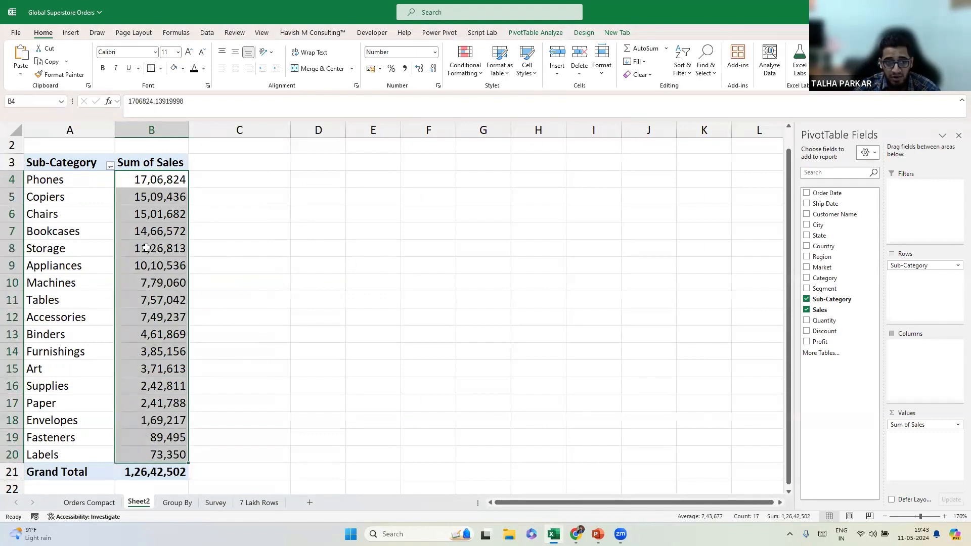
pyautogui.click(145, 181)
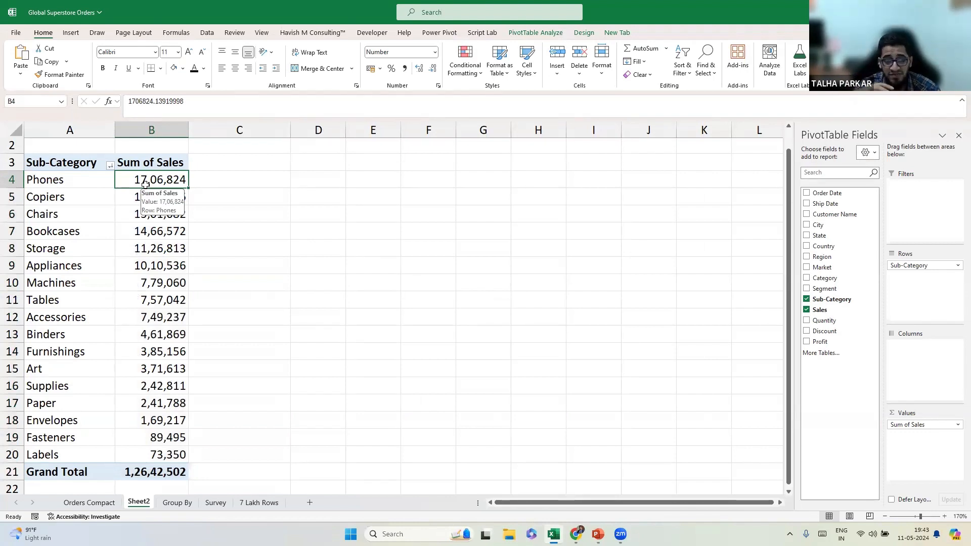
# Check the Sub-Category sort and filter options, then close them.
pyautogui.click(109, 165)
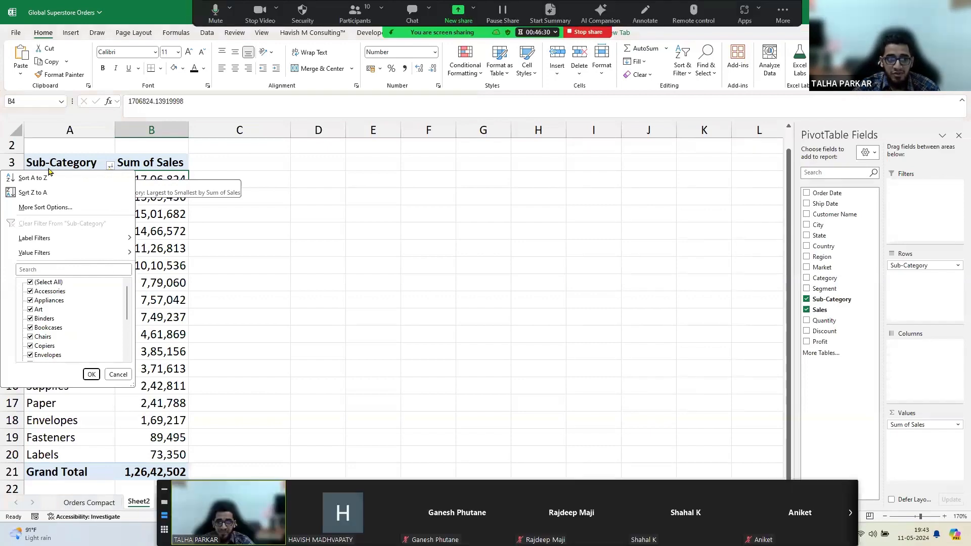
pyautogui.press('super+plus')
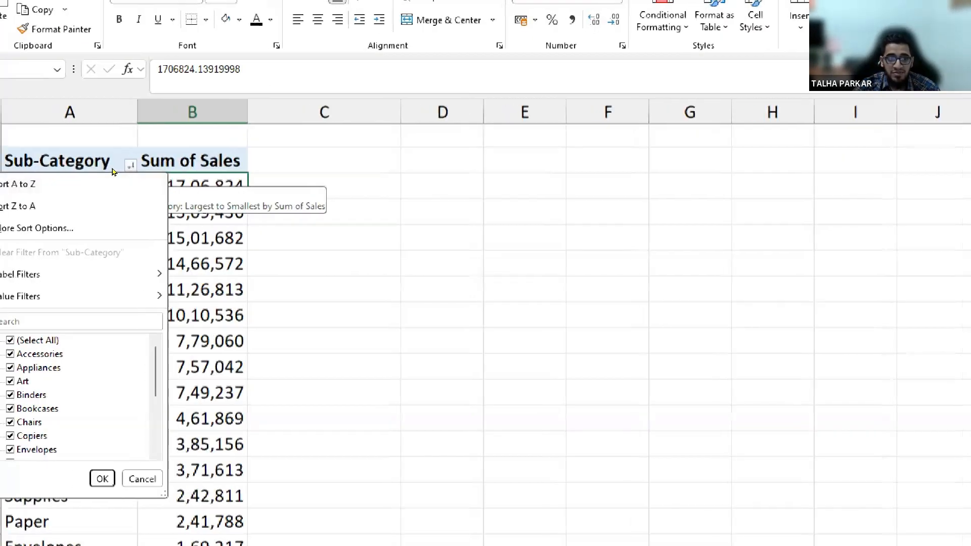
pyautogui.press('Return')
pyautogui.press('super+Escape')
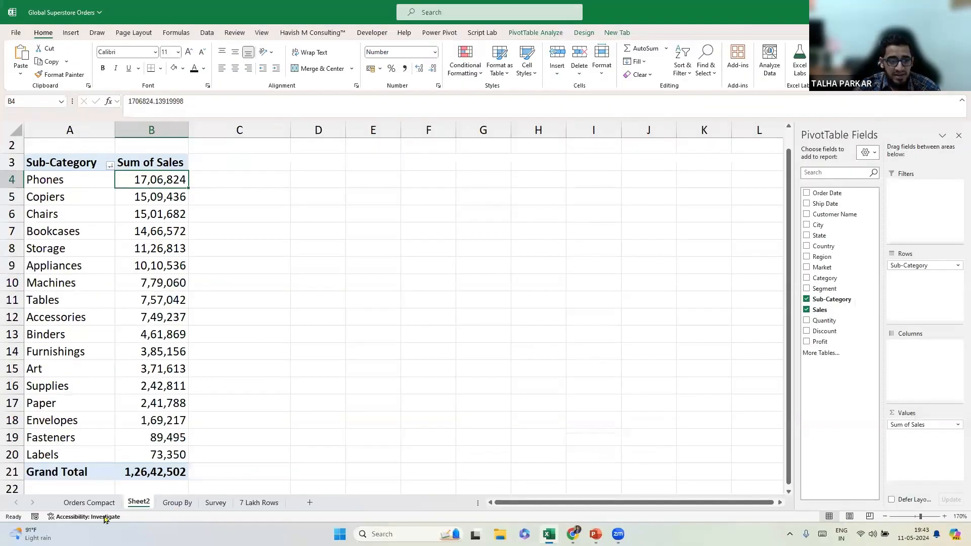
# Set Excel's default PivotTable report layout to Compact Form, then return to the Orders Compact sheet.
pyautogui.click(16, 32)
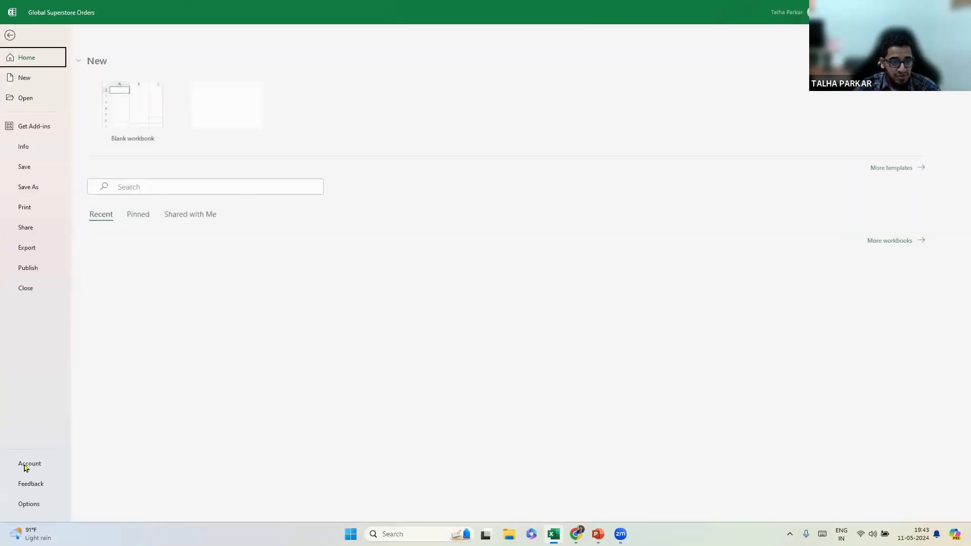
pyautogui.click(29, 504)
pyautogui.click(332, 143)
pyautogui.click(546, 160)
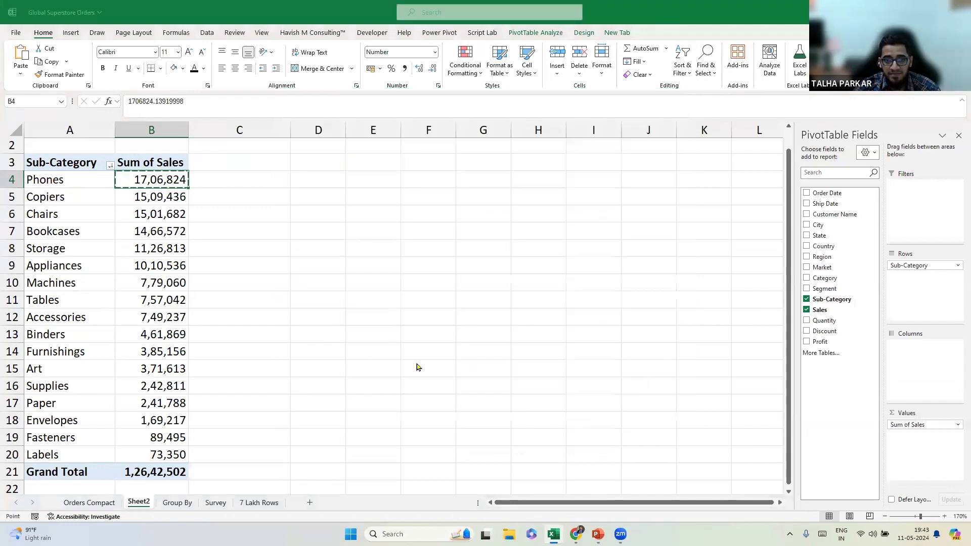
pyautogui.click(415, 298)
pyautogui.click(404, 309)
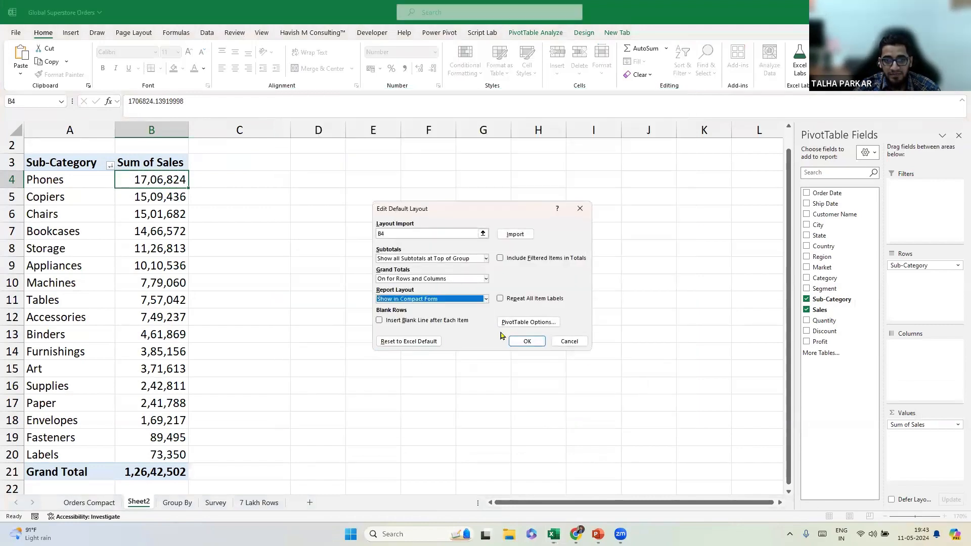
pyautogui.click(527, 341)
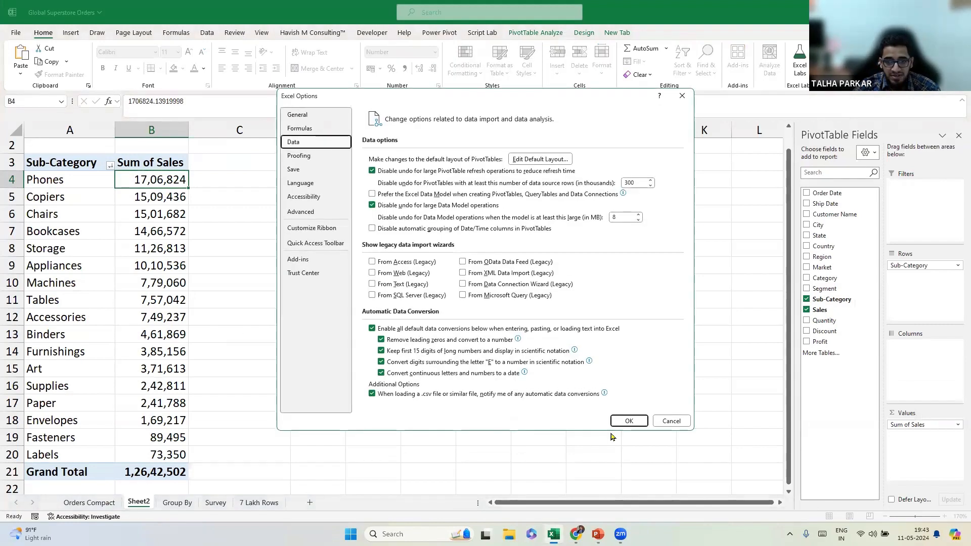
pyautogui.click(628, 420)
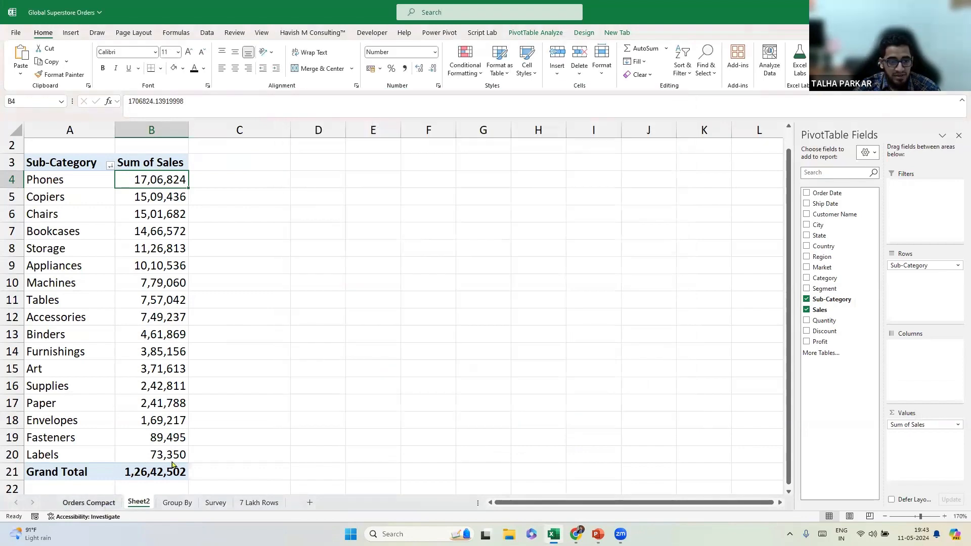
pyautogui.hotkey('ctrl', 'pageup')
pyautogui.click(335, 261)
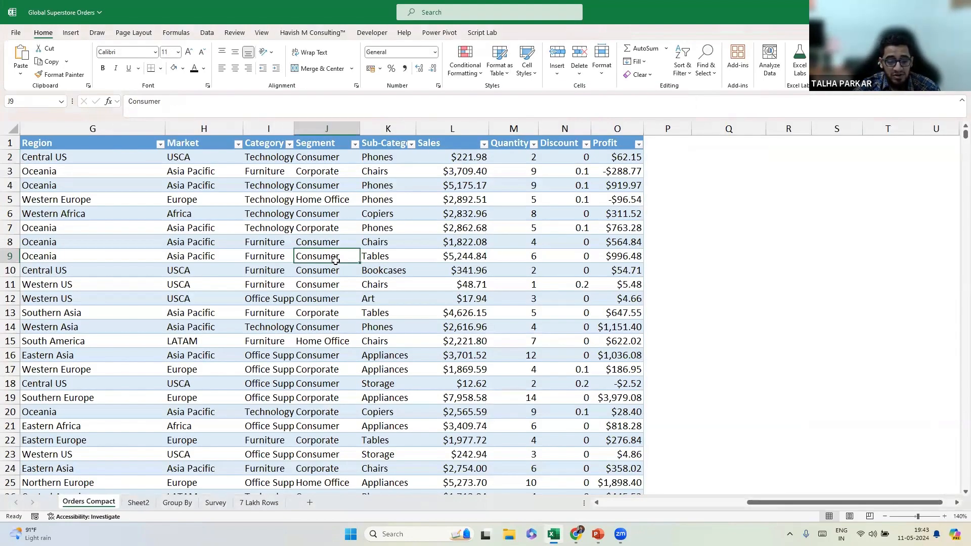
# Create a PivotTable on a new sheet with Sub-Category in Rows and Sum of Sales, zoomed to 150%.
pyautogui.hotkey('alt', 'n')
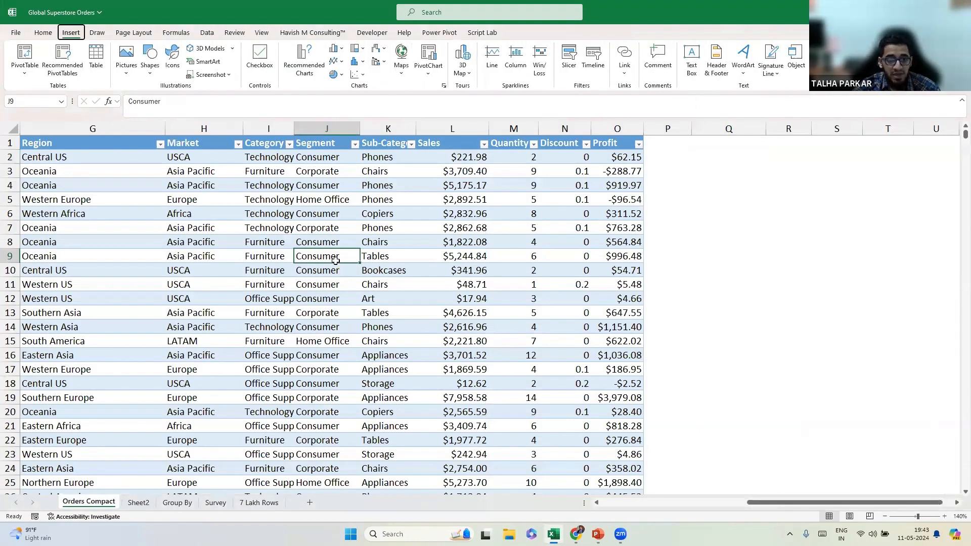
pyautogui.press('v')
pyautogui.press('t')
pyautogui.press('Return')
pyautogui.moveTo(835, 300); pyautogui.dragTo(915, 267)
pyautogui.moveTo(823, 310); pyautogui.dragTo(150, 290)
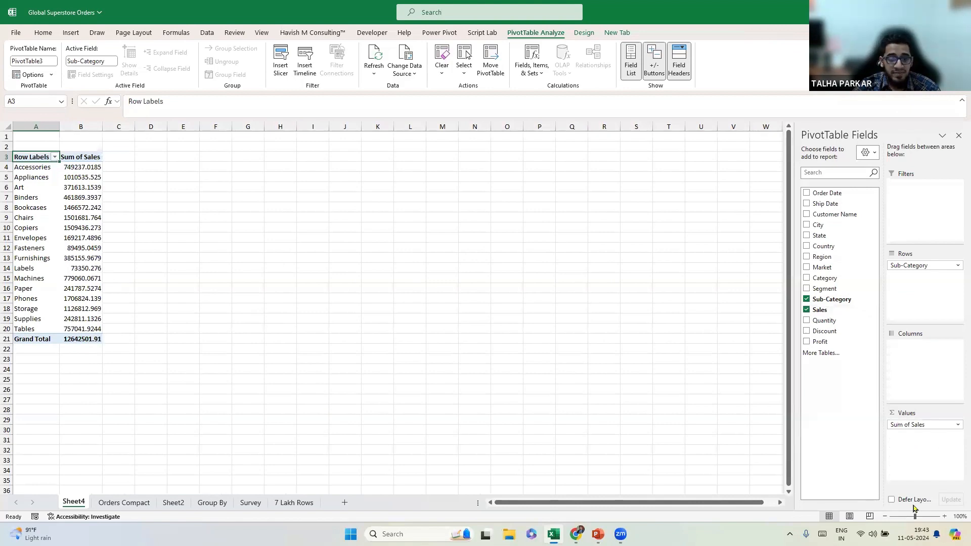
pyautogui.click(944, 517)
pyautogui.click(944, 517)
pyautogui.click(944, 518)
pyautogui.click(944, 518)
pyautogui.click(943, 518)
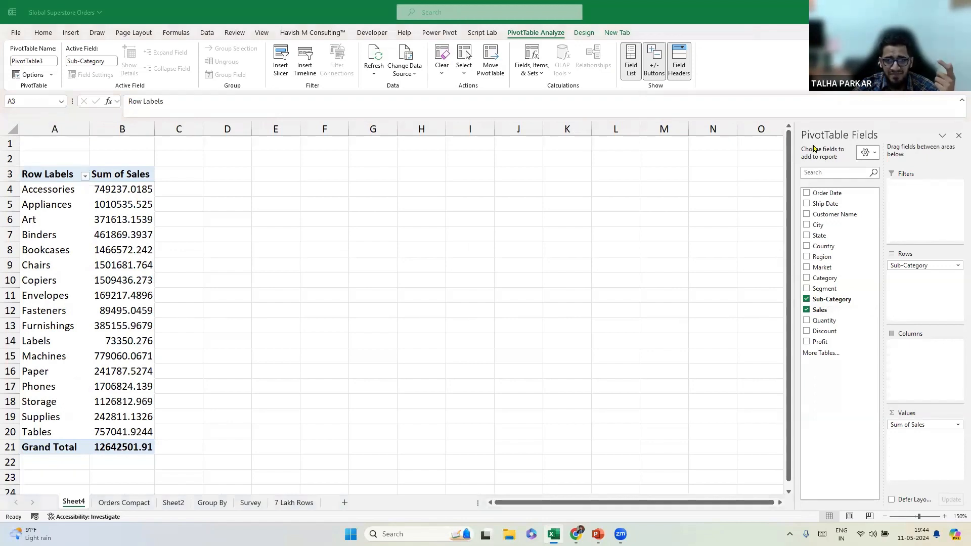
# Show PivotTable3 in Tabular Form so its first column header reads Sub-Category.
pyautogui.click(584, 33)
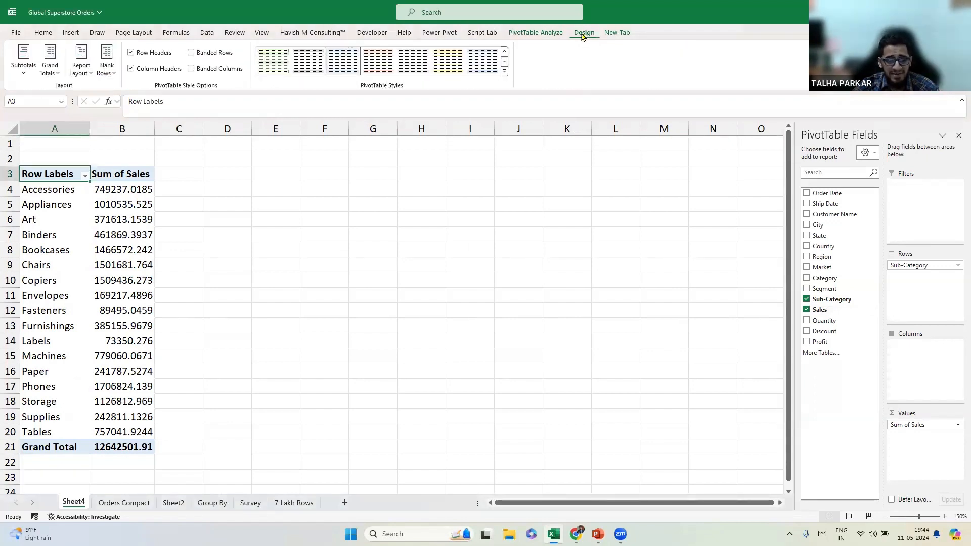
pyautogui.click(581, 38)
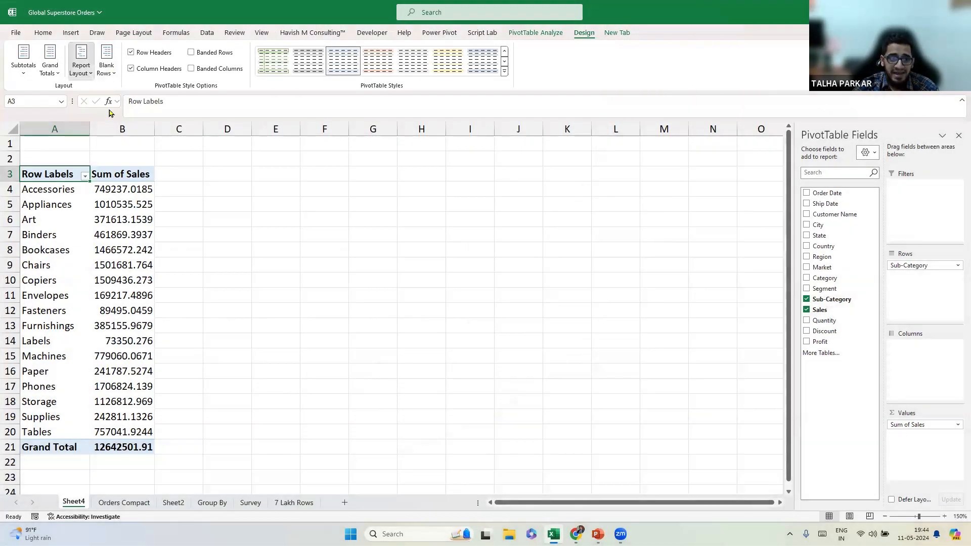
pyautogui.click(81, 66)
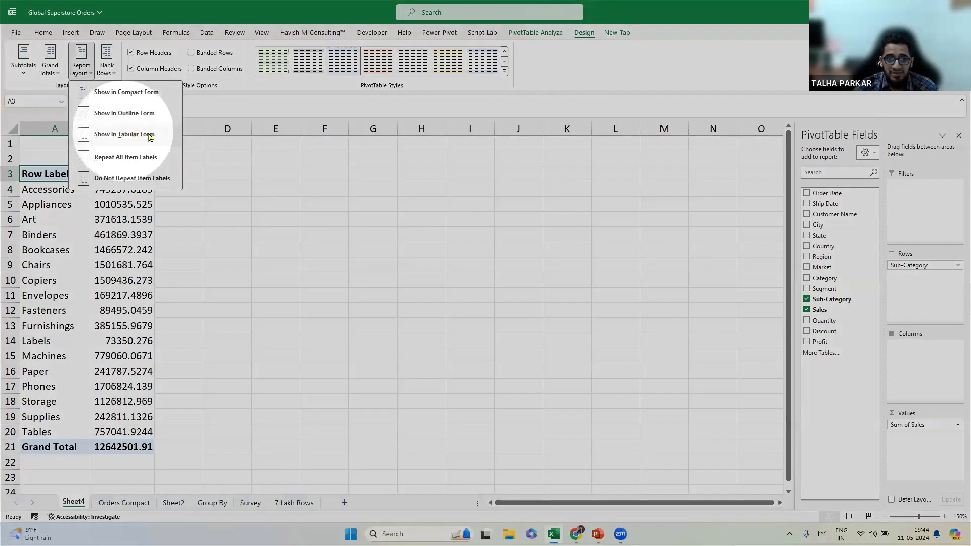
pyautogui.click(146, 133)
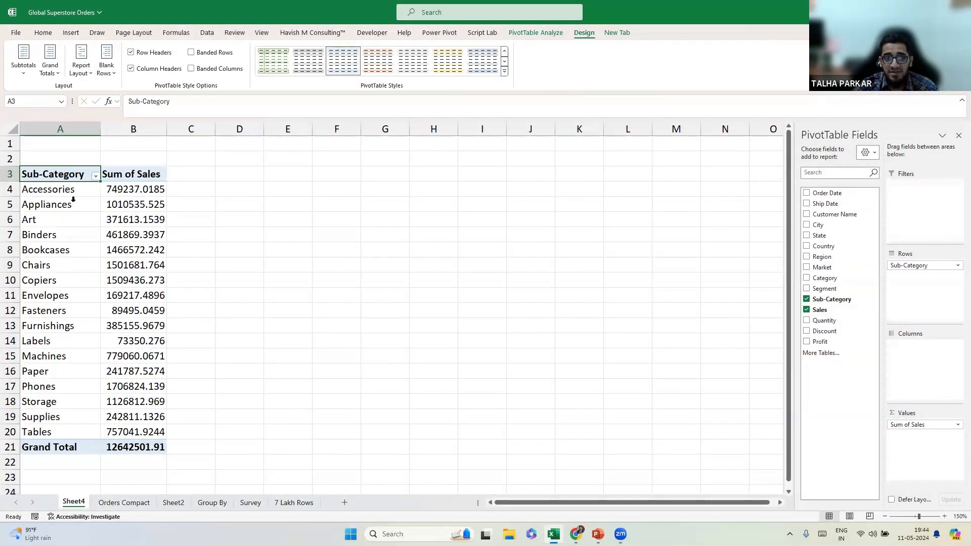
pyautogui.click(82, 67)
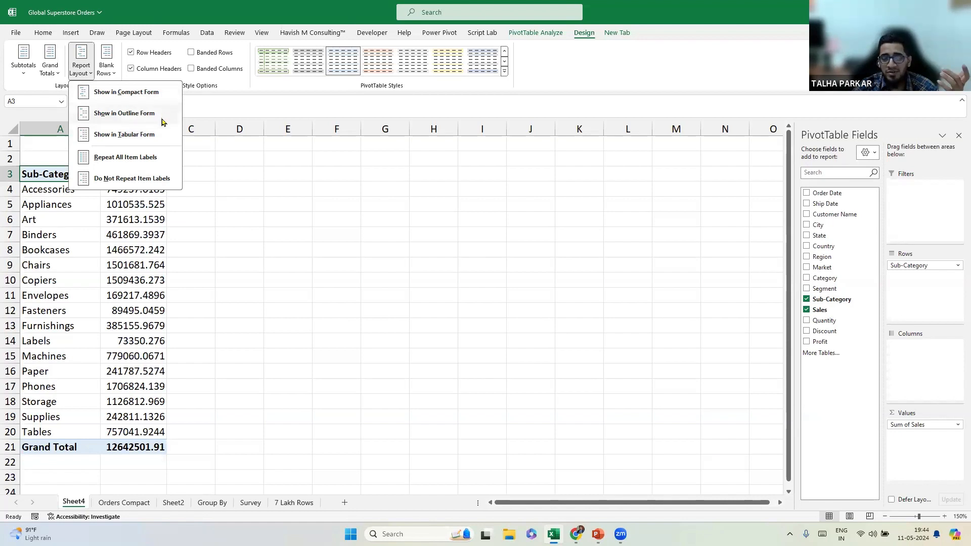
pyautogui.click(148, 144)
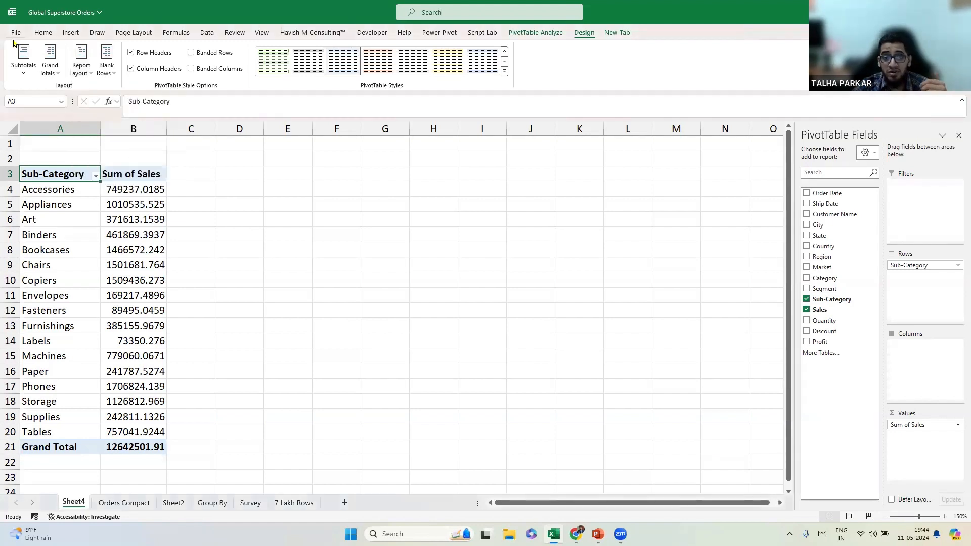
# Delete the Sheet4 practice sheet and move to Sheet2's pivot.
pyautogui.rightClick(70, 501)
pyautogui.click(129, 358)
pyautogui.click(510, 287)
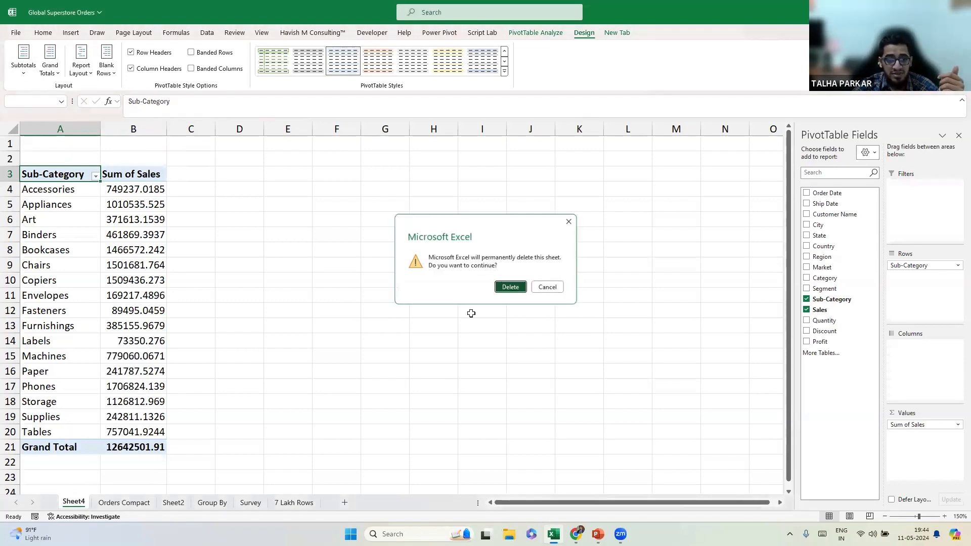
pyautogui.hotkey('ctrl', 'pagedown')
# In Excel Options' Data settings, set the default PivotTable report layout to Tabular Form.
pyautogui.click(19, 34)
pyautogui.press('ctrl')
pyautogui.press('ctrl')
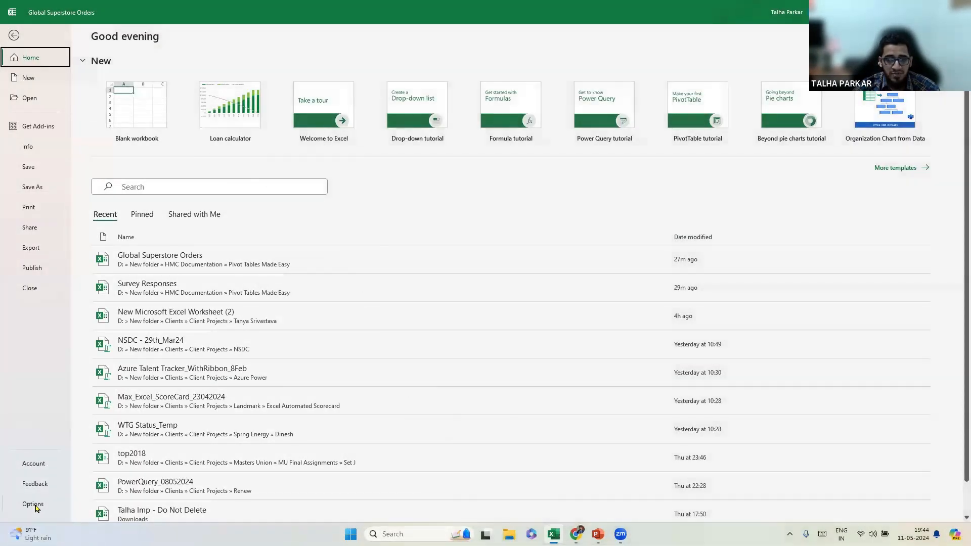
pyautogui.press('ctrl')
pyautogui.press('ctrl')
pyautogui.click(34, 504)
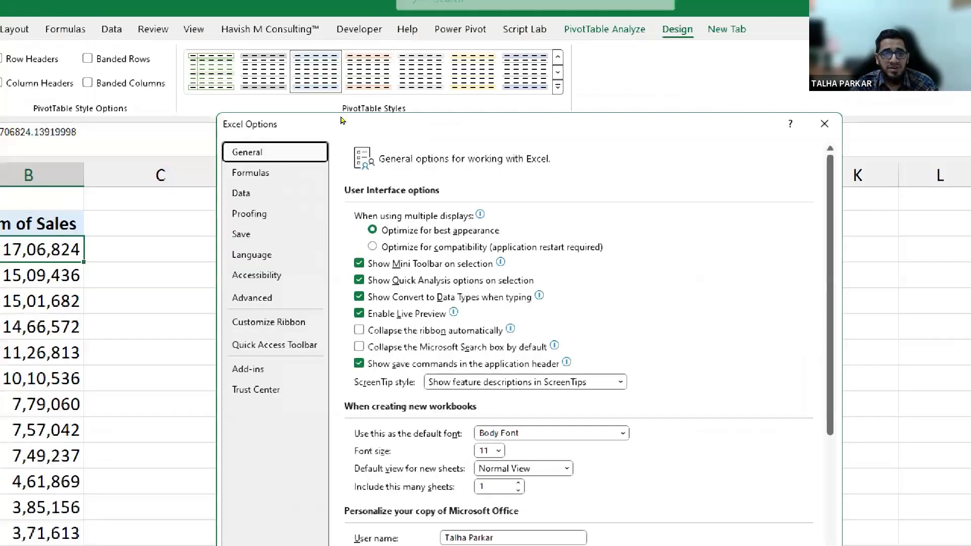
pyautogui.click(287, 193)
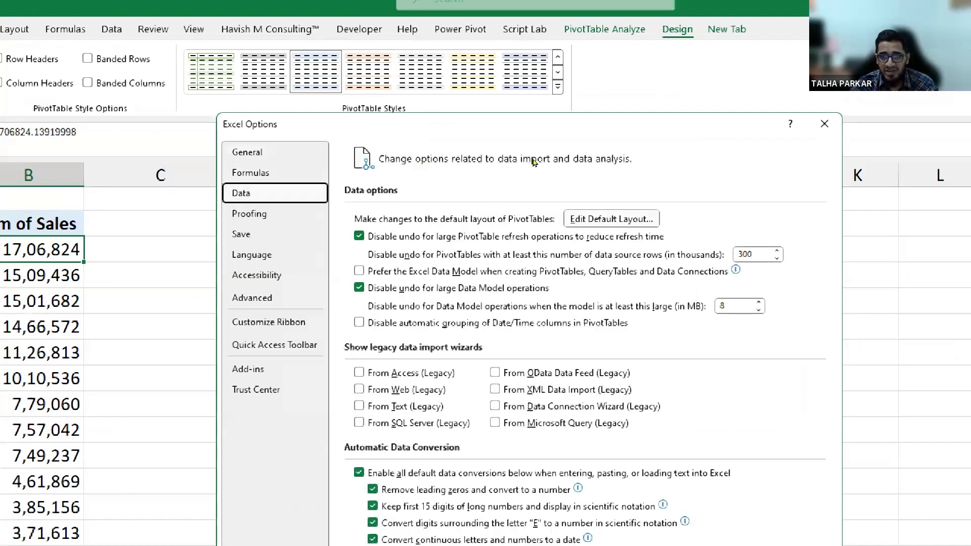
pyautogui.click(611, 219)
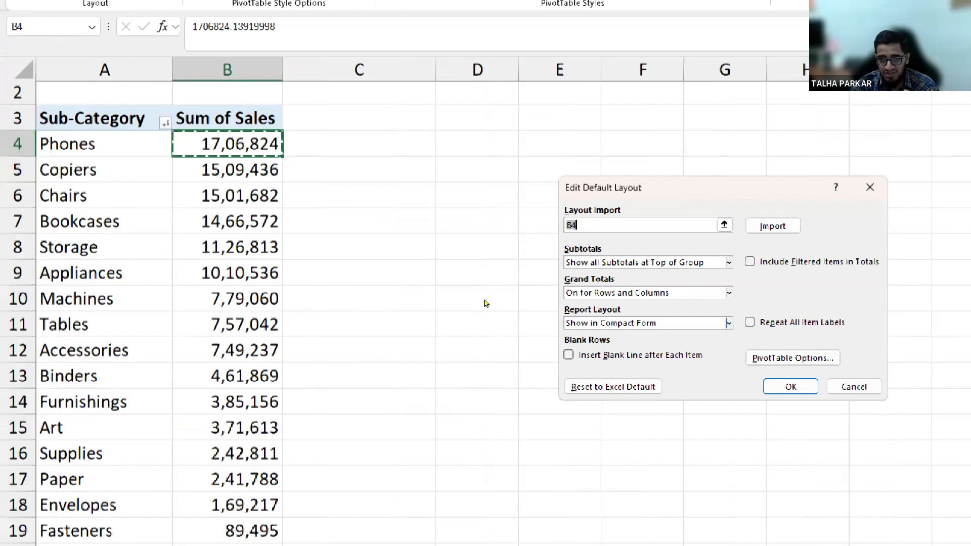
pyautogui.click(729, 323)
pyautogui.press('Down')
pyautogui.press('Down')
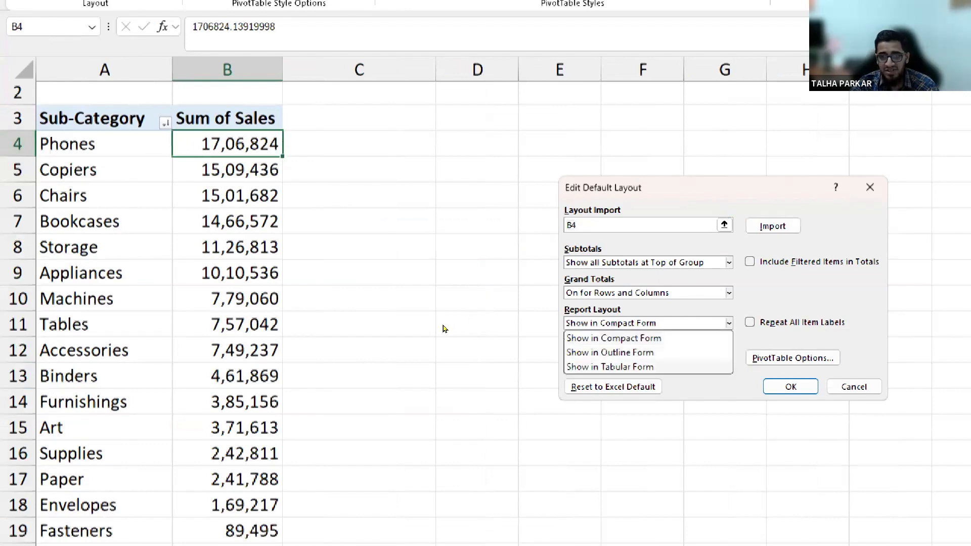
pyautogui.press('Return')
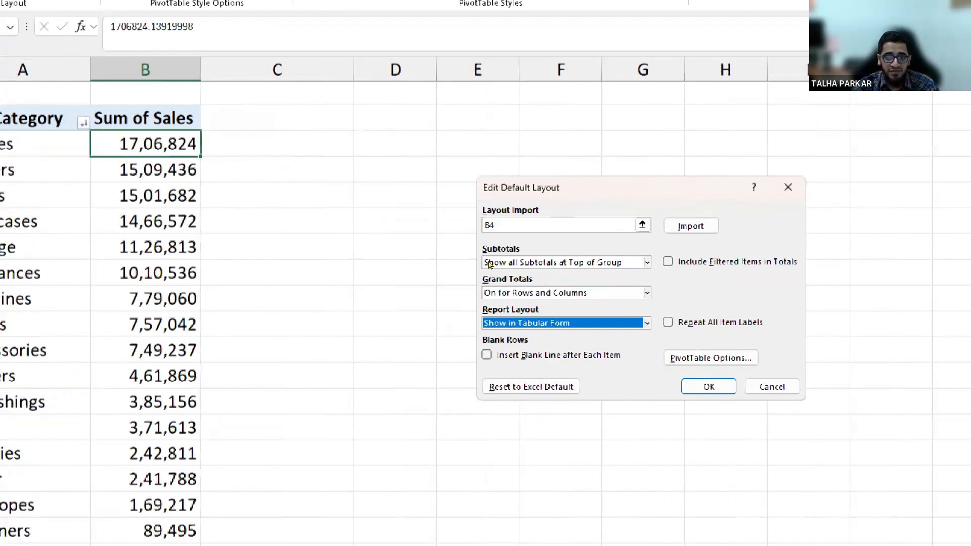
# Try default subtotals and grand totals off, then restore bottom subtotals and grand totals on.
pyautogui.click(647, 262)
pyautogui.click(536, 278)
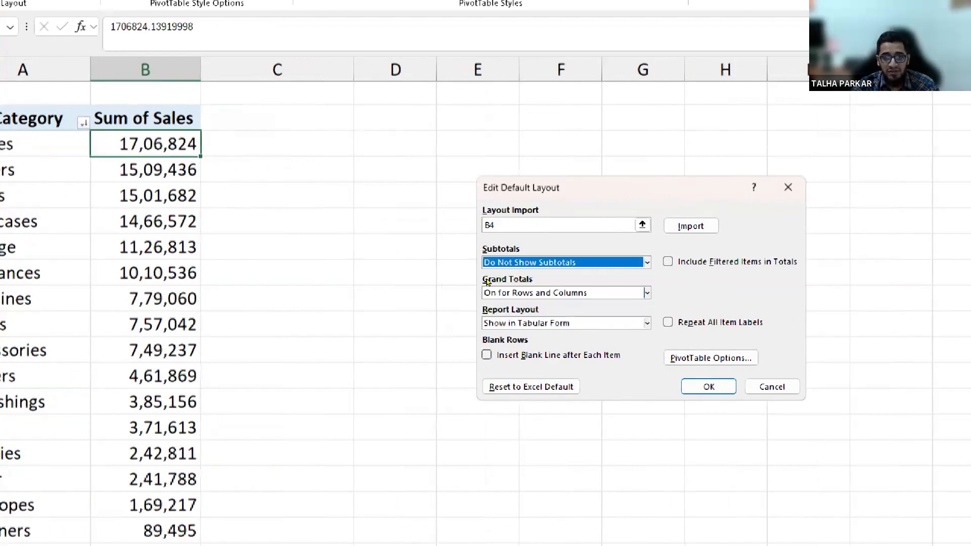
pyautogui.click(647, 293)
pyautogui.press('Up')
pyautogui.press('Return')
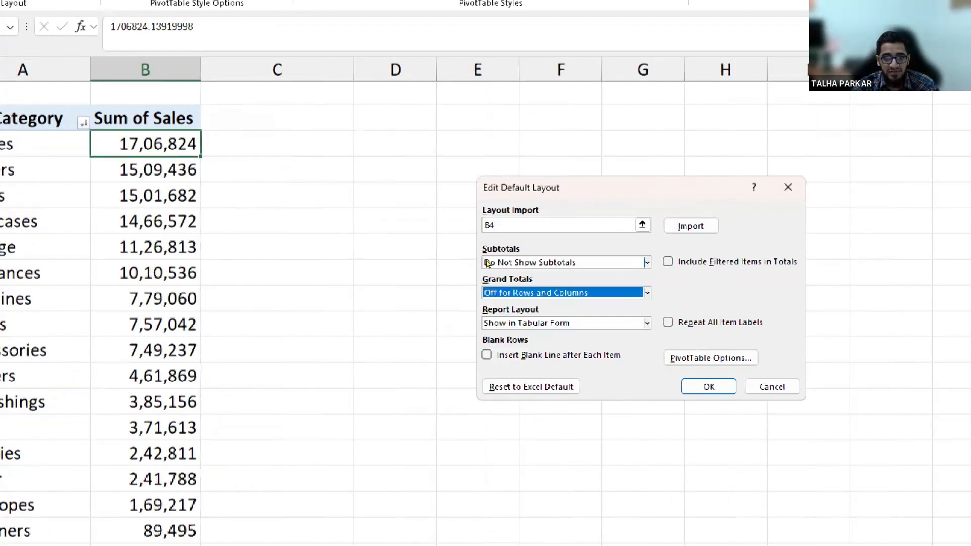
pyautogui.click(487, 263)
pyautogui.click(486, 283)
pyautogui.click(484, 292)
pyautogui.press('Down')
pyautogui.press('Return')
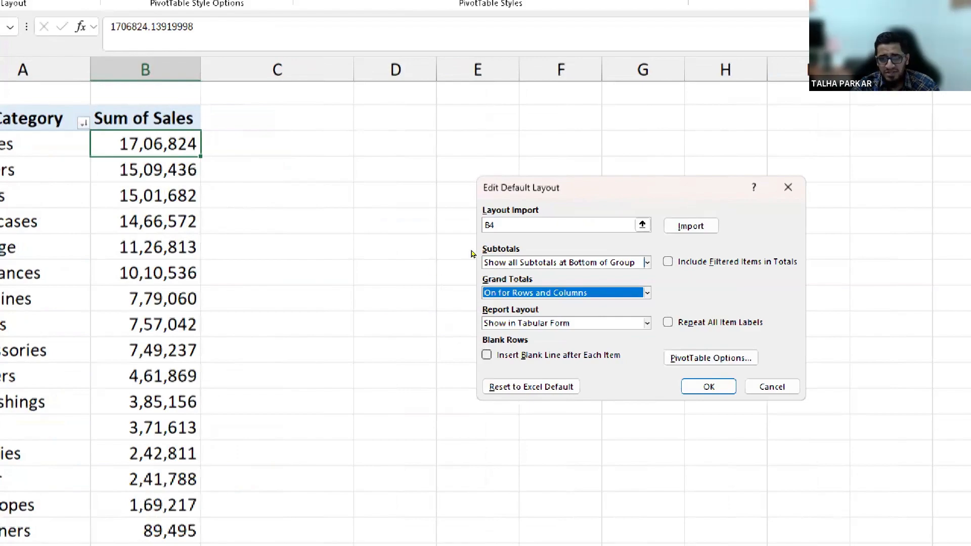
pyautogui.press('Return')
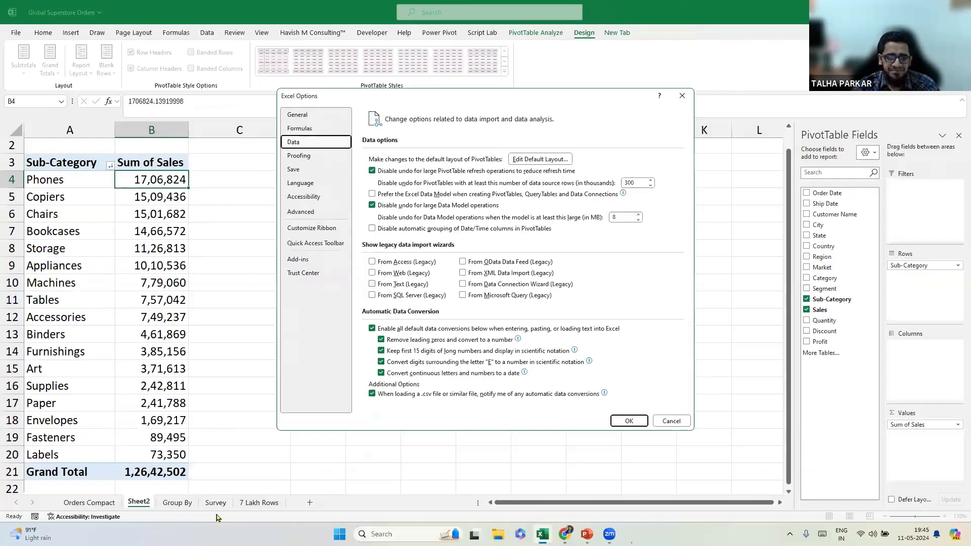
# Close Excel Options and remove then re-add Sub-Category in the pivot rows.
pyautogui.press('Return')
pyautogui.click(76, 170)
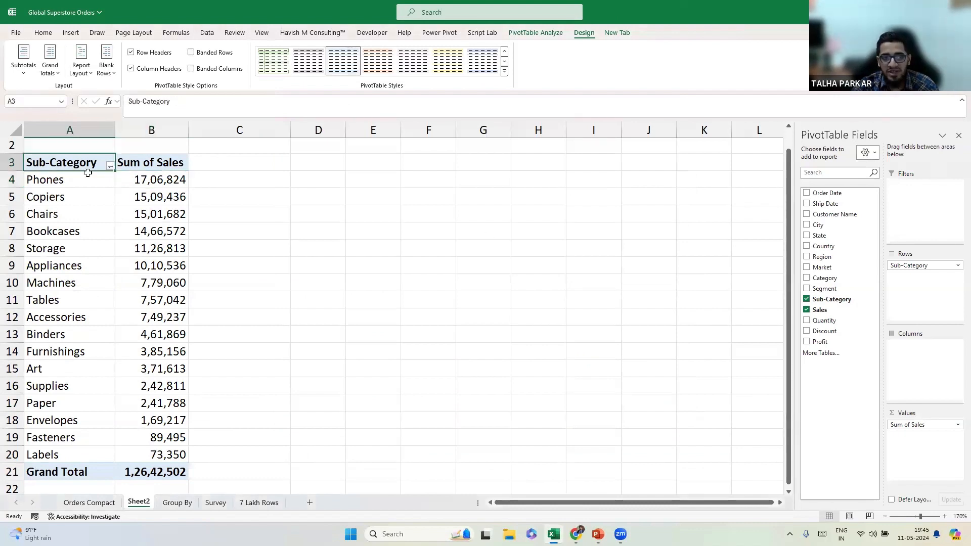
pyautogui.click(807, 300)
pyautogui.click(807, 300)
# Briefly swap Sub-Category for Segment in the pivot rows, then restore Sub-Category.
pyautogui.moveTo(77, 165); pyautogui.dragTo(76, 266)
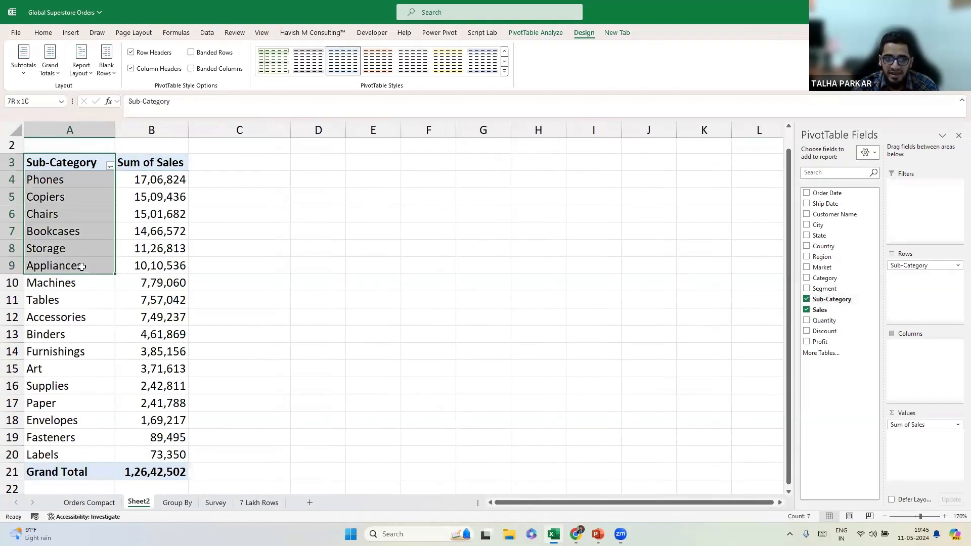
pyautogui.click(807, 299)
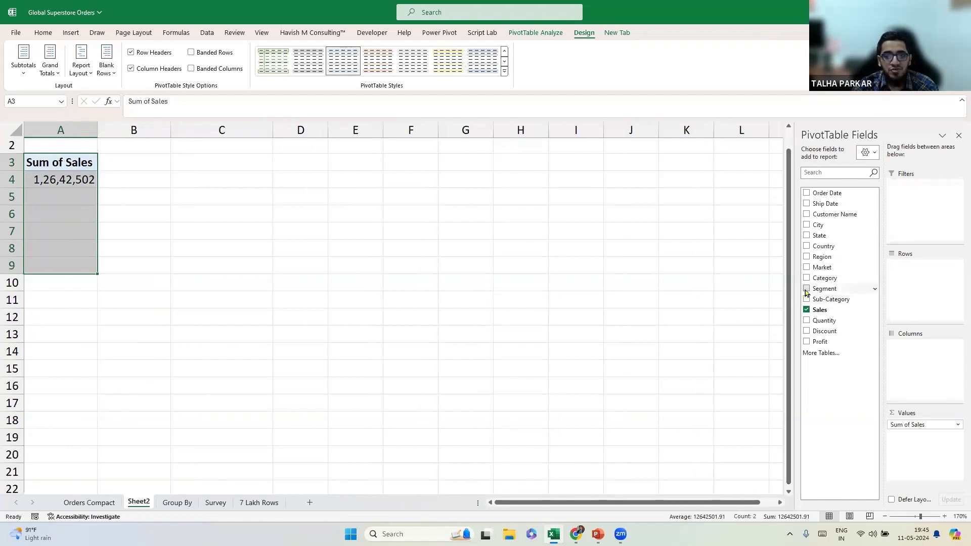
pyautogui.click(807, 288)
pyautogui.click(807, 289)
pyautogui.click(807, 299)
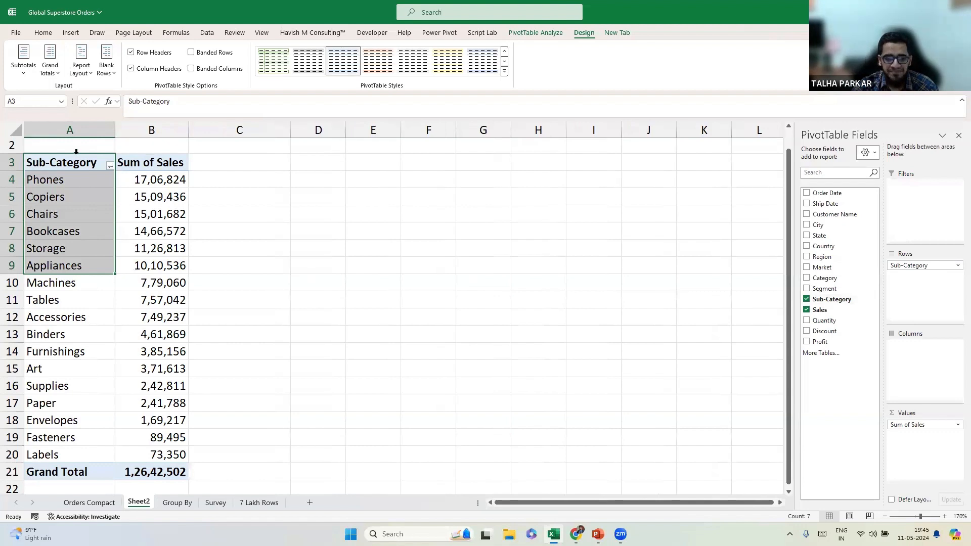
pyautogui.click(135, 173)
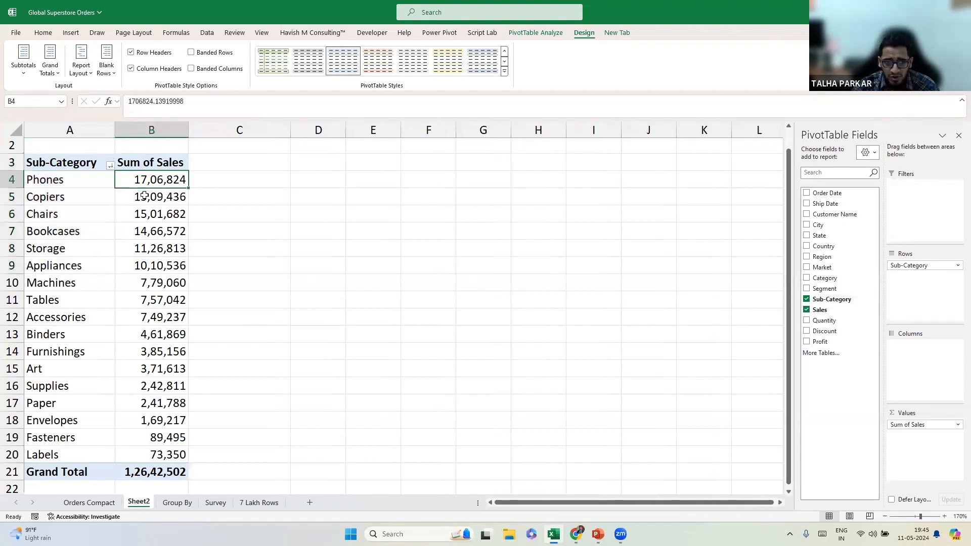
pyautogui.scroll(1, 103, 191)
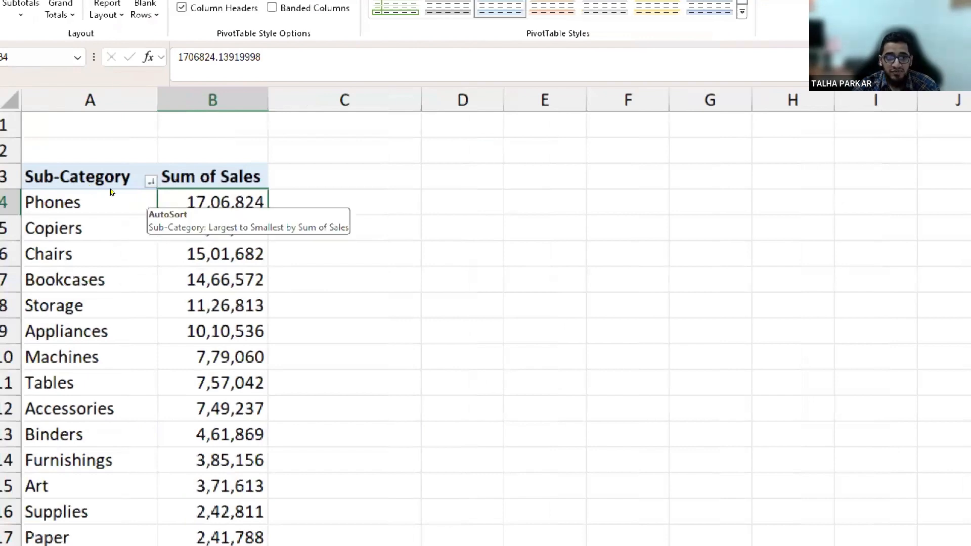
# Apply a Top 5 items value filter on Sub-Category by Sum of Sales, then select the table A3:B9.
pyautogui.click(150, 180)
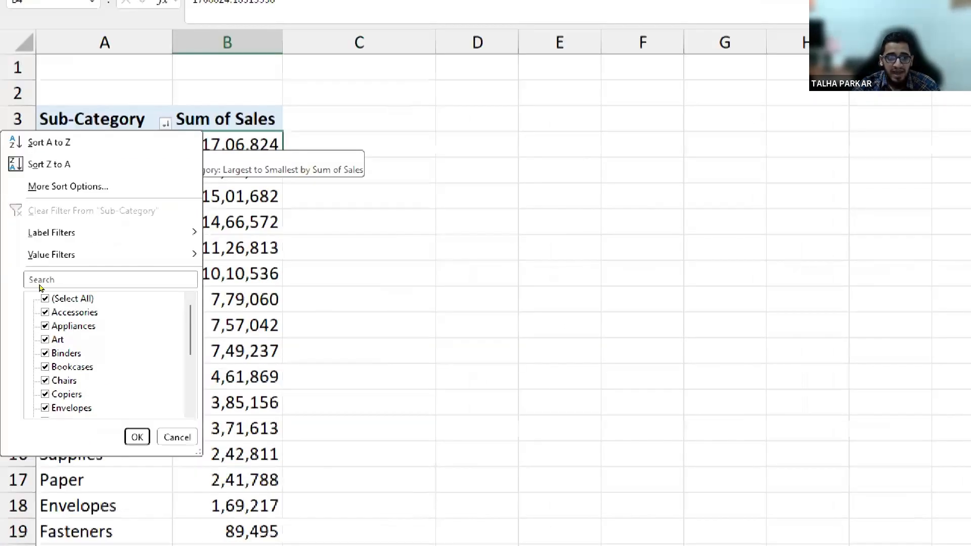
pyautogui.moveTo(51, 254)
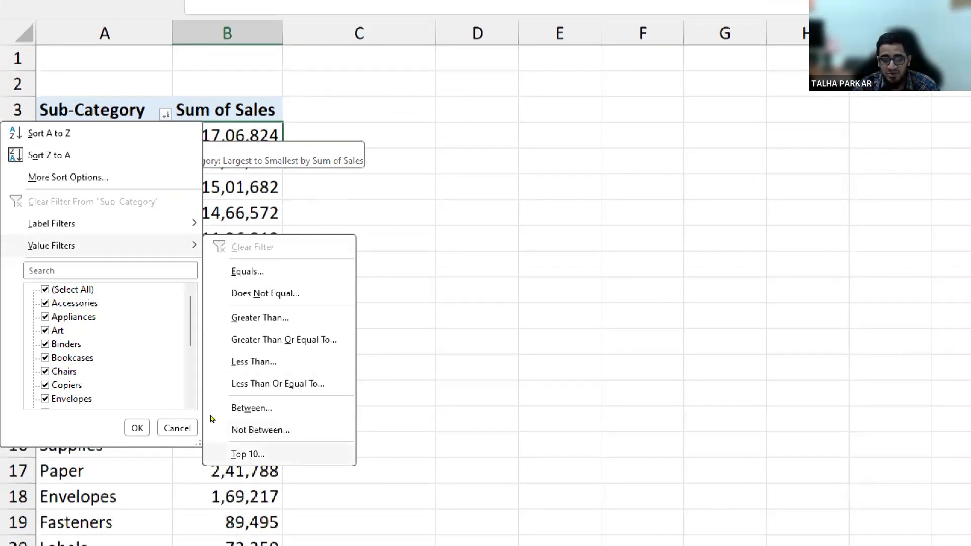
pyautogui.click(248, 454)
pyautogui.click(680, 230)
pyautogui.press('BackSpace')
pyautogui.press('BackSpace')
pyautogui.write('5')
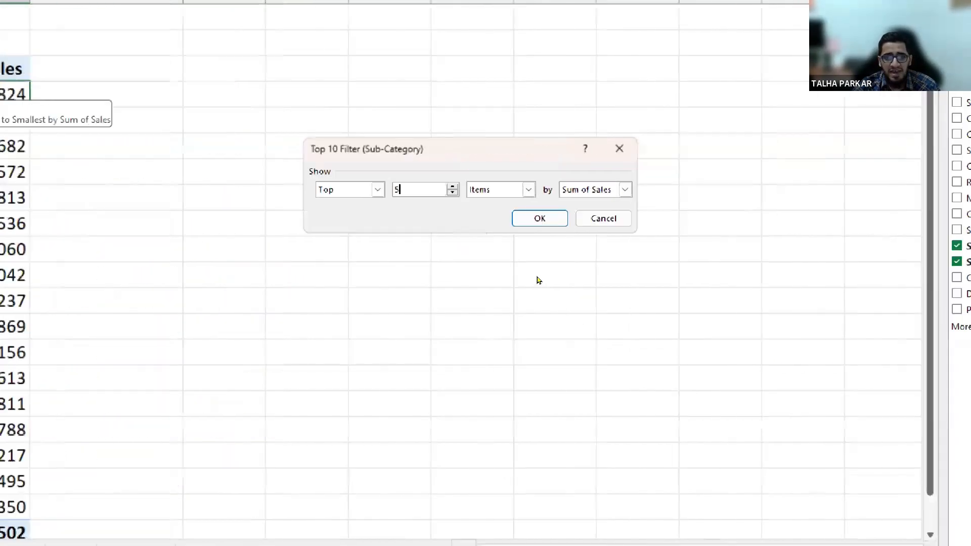
pyautogui.click(782, 190)
pyautogui.click(782, 190)
pyautogui.click(584, 190)
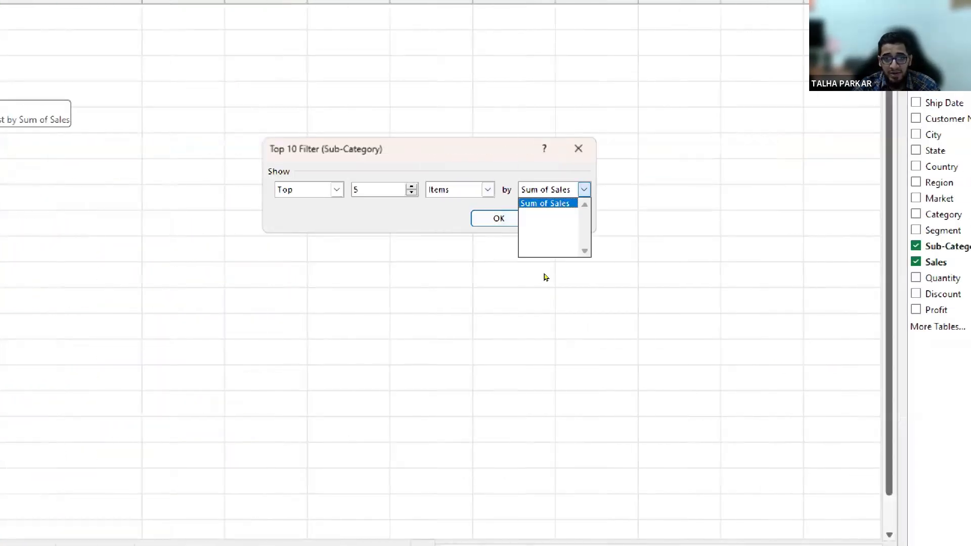
pyautogui.click(559, 278)
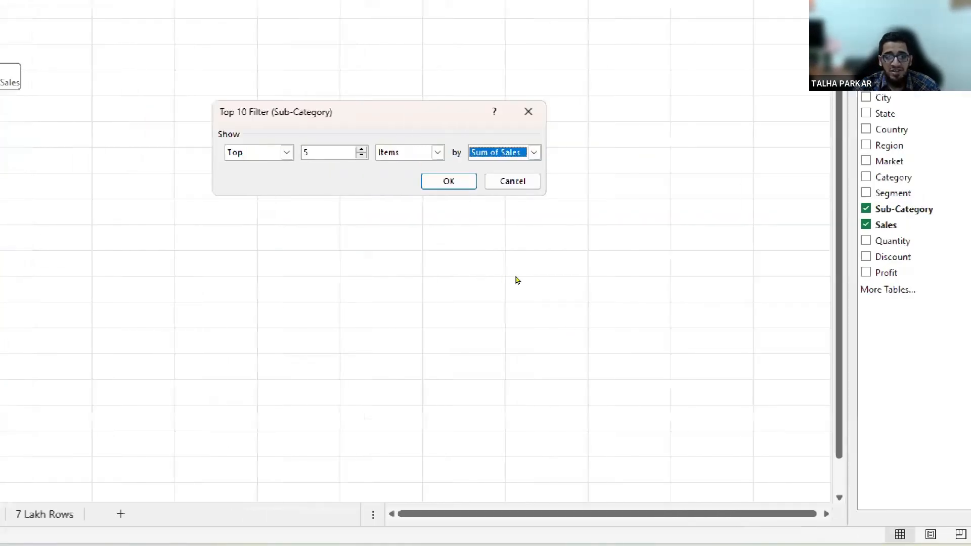
pyautogui.press('Return')
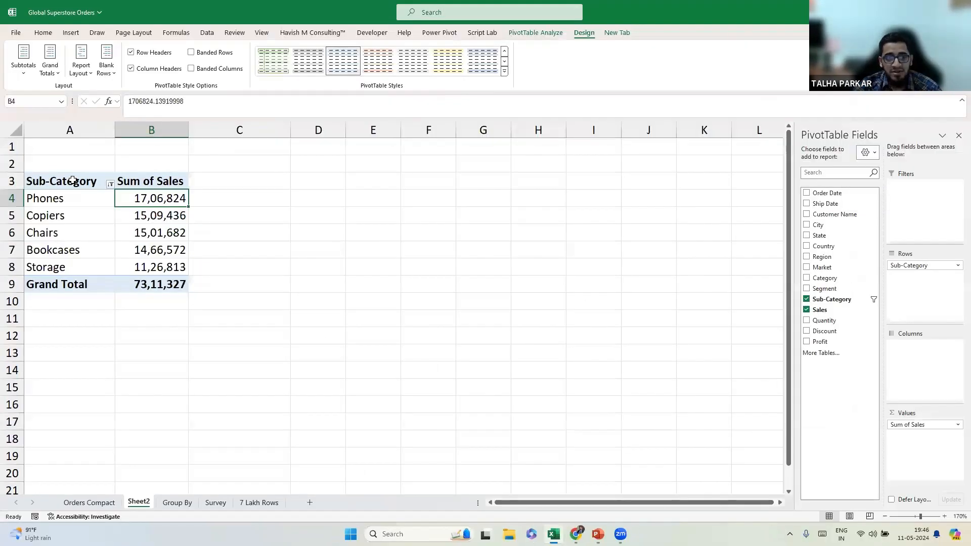
pyautogui.moveTo(61, 90); pyautogui.dragTo(205, 217)
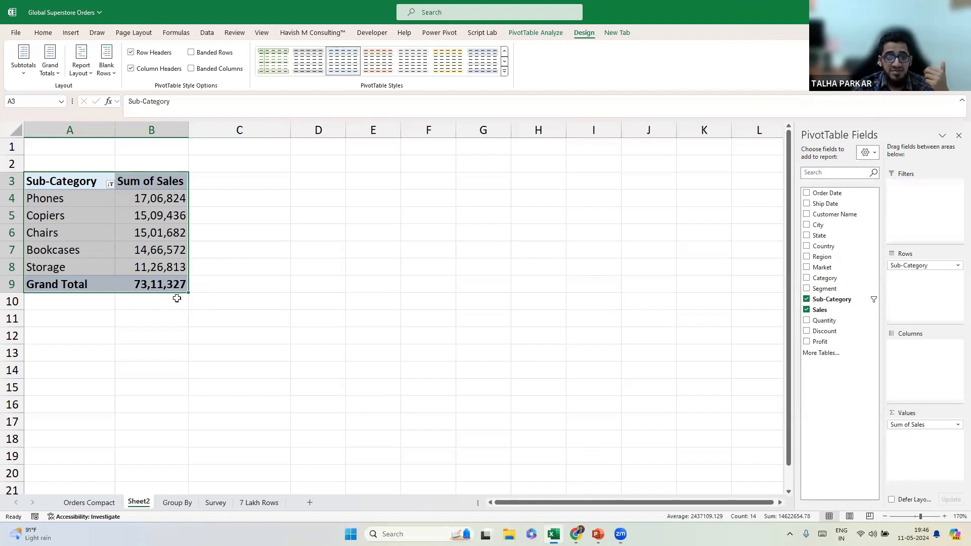
# Copy the Top 5 pivot into E3:F9 and autofit columns E and F.
pyautogui.moveTo(153, 233)
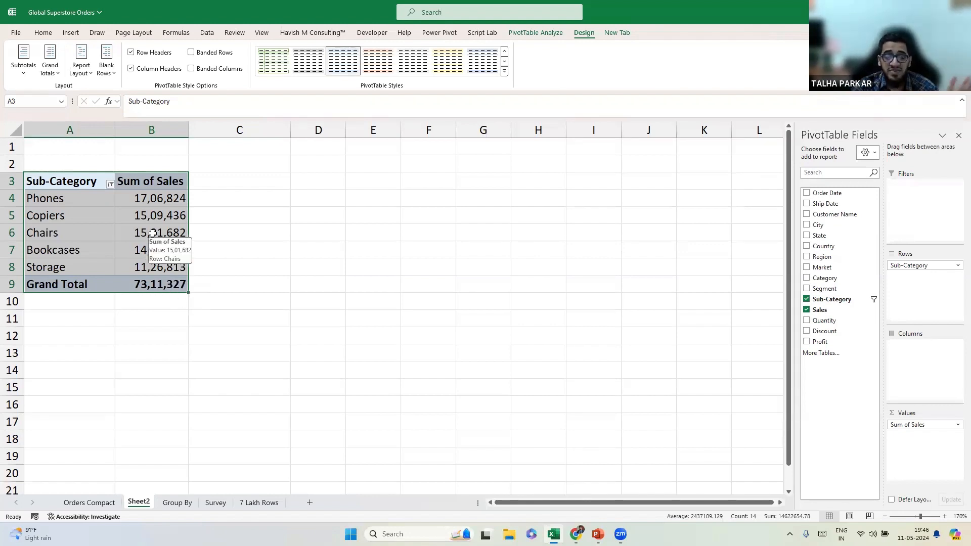
pyautogui.hotkey('ctrl', 'c')
pyautogui.moveTo(379, 180); pyautogui.dragTo(412, 282)
pyautogui.hotkey('ctrl', 'v')
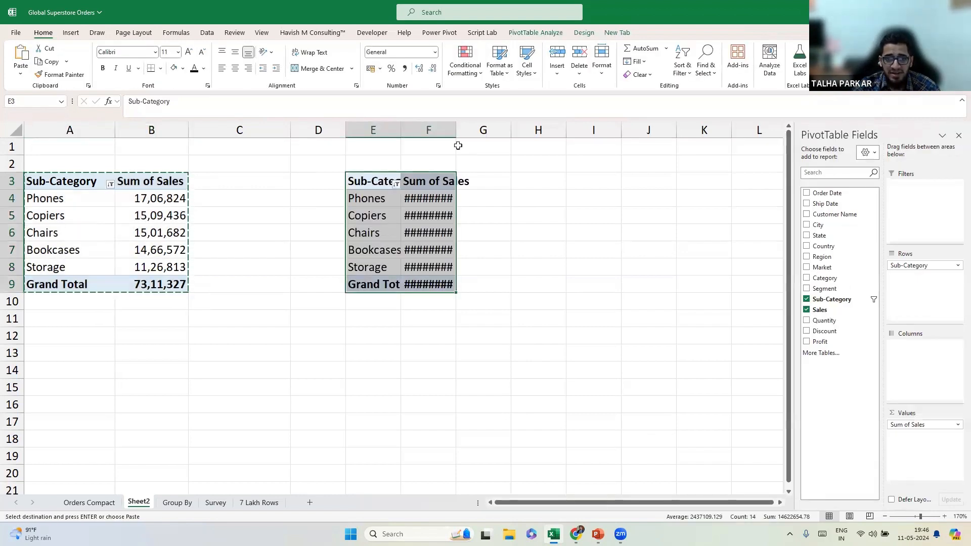
pyautogui.doubleClick(456, 130)
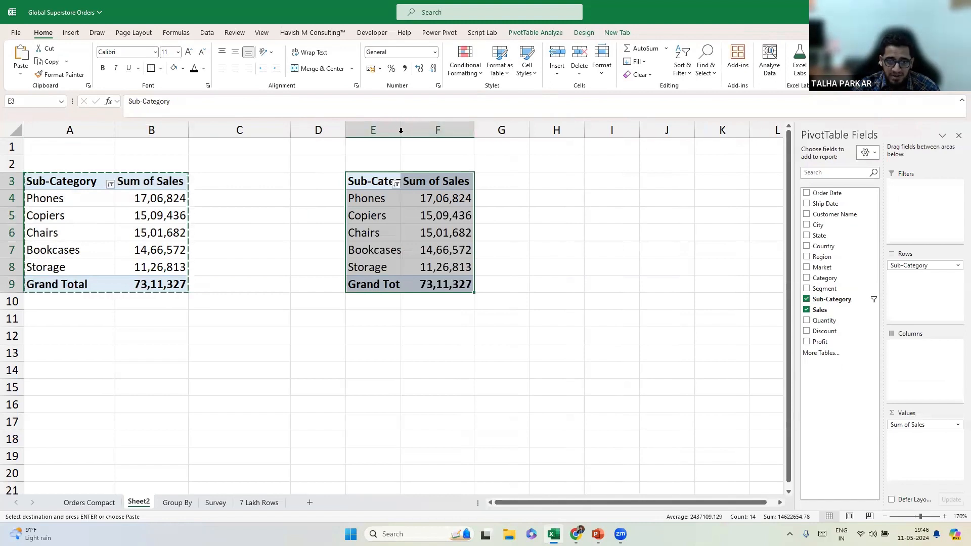
pyautogui.doubleClick(400, 130)
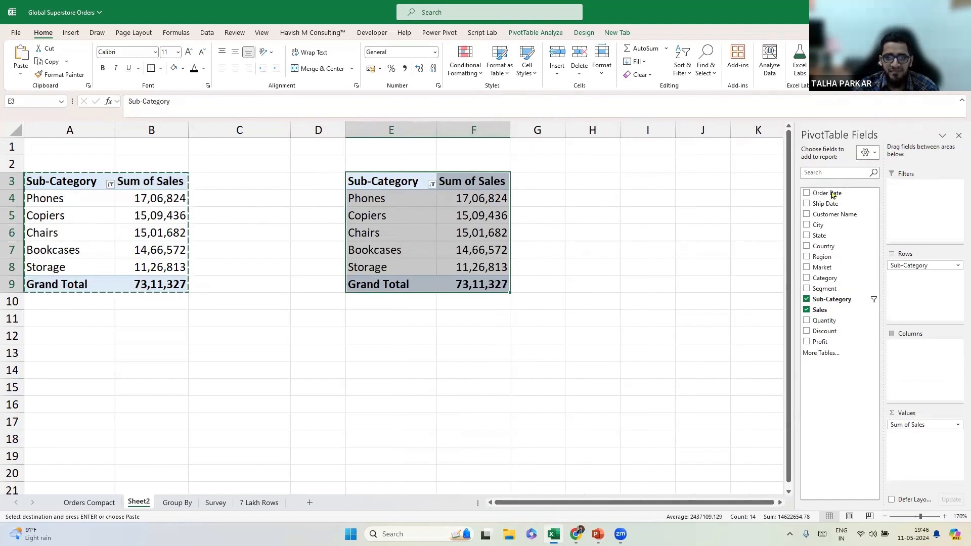
pyautogui.click(407, 197)
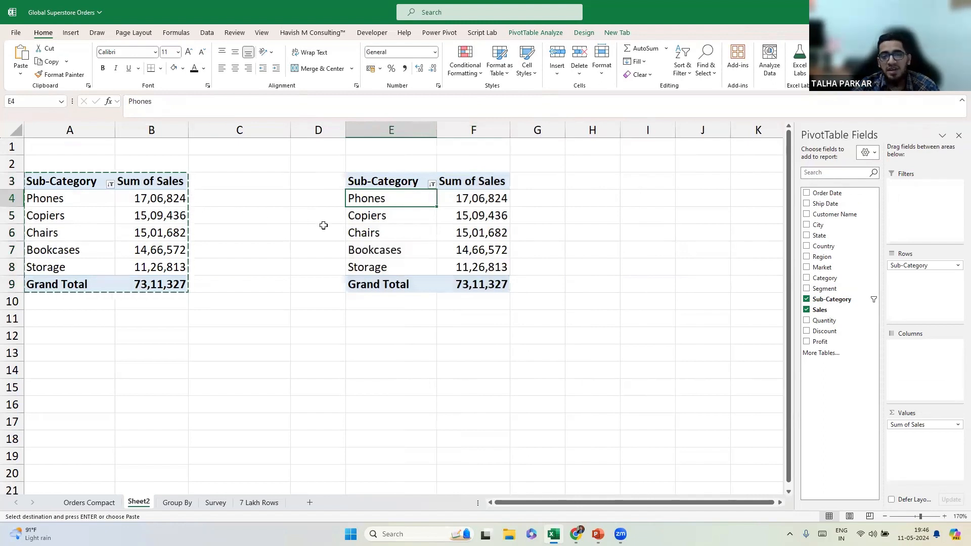
# Change the copied pivot's Sub-Category value filter from Top 5 to Bottom 5.
pyautogui.click(432, 184)
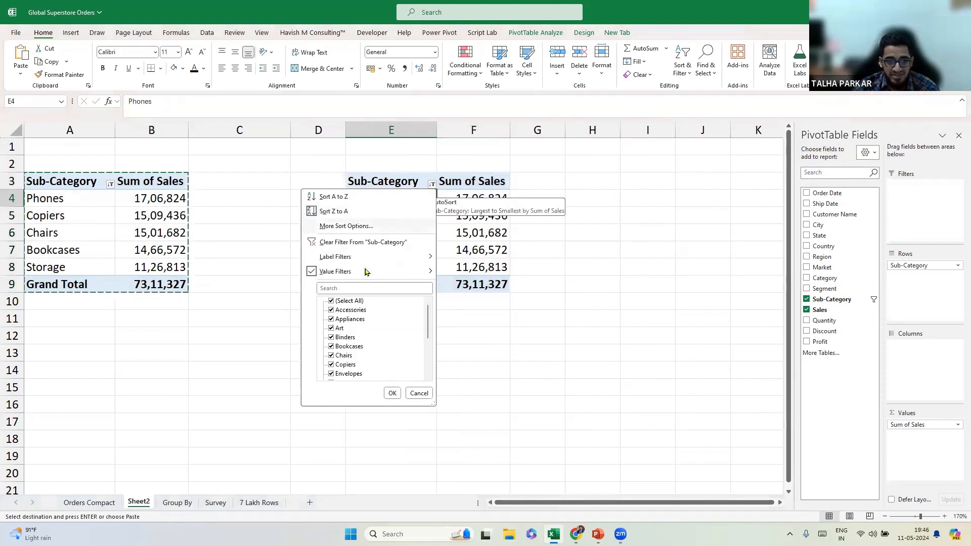
pyautogui.moveTo(365, 273)
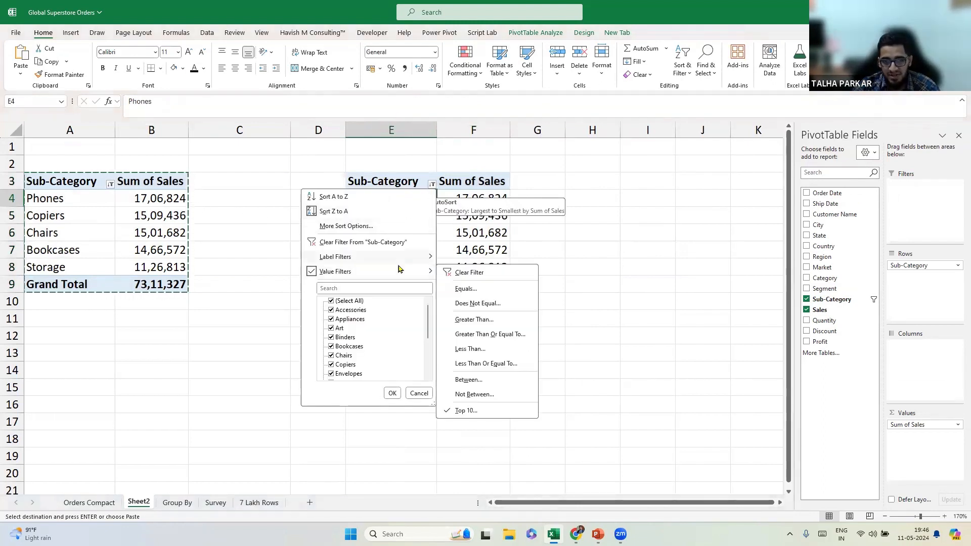
pyautogui.click(463, 410)
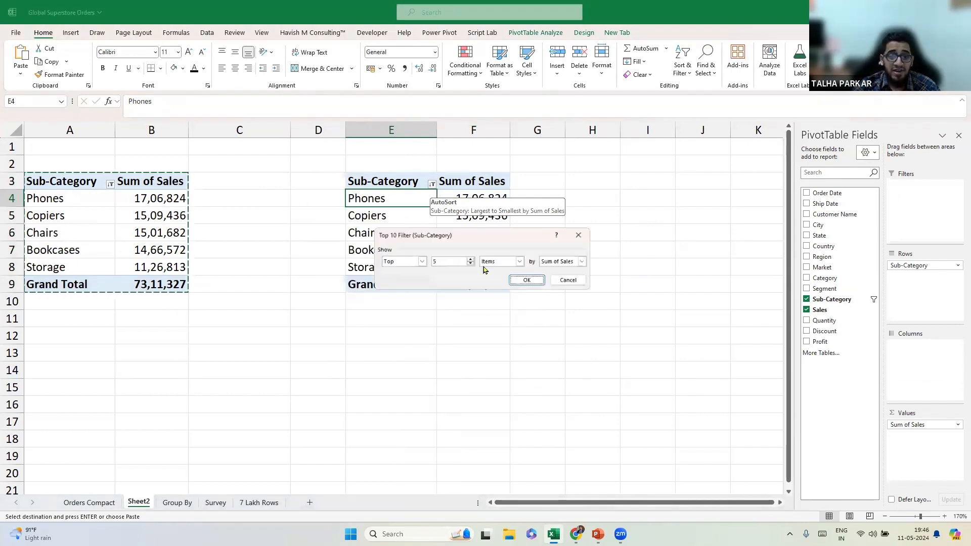
pyautogui.click(423, 263)
pyautogui.click(405, 275)
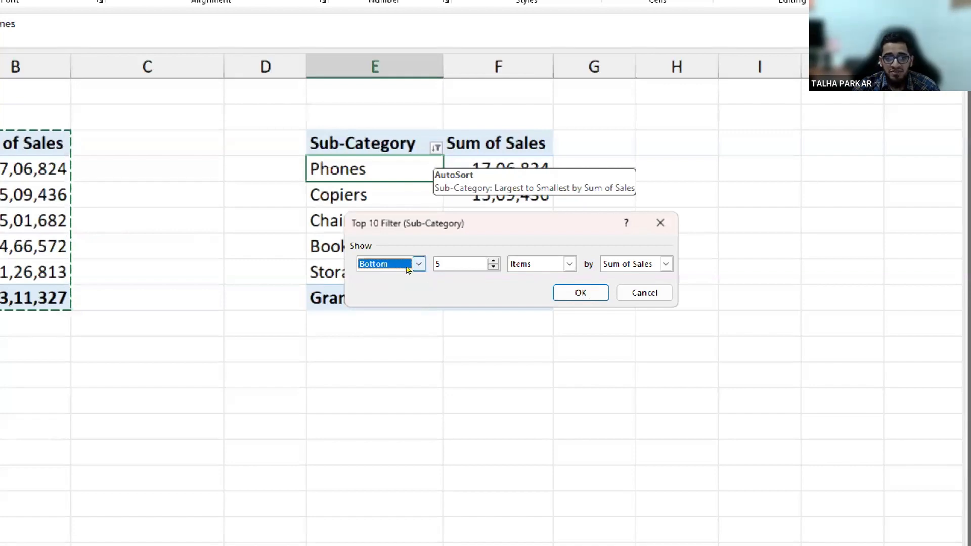
pyautogui.click(581, 293)
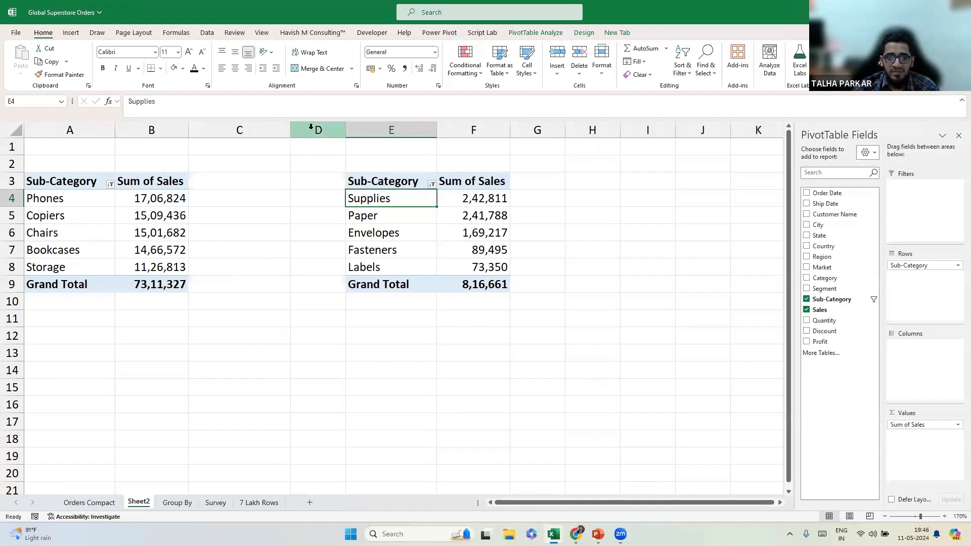
# Delete empty column D and narrow column C between the two tables.
pyautogui.click(272, 127)
pyautogui.hotkey('ctrl', '-')
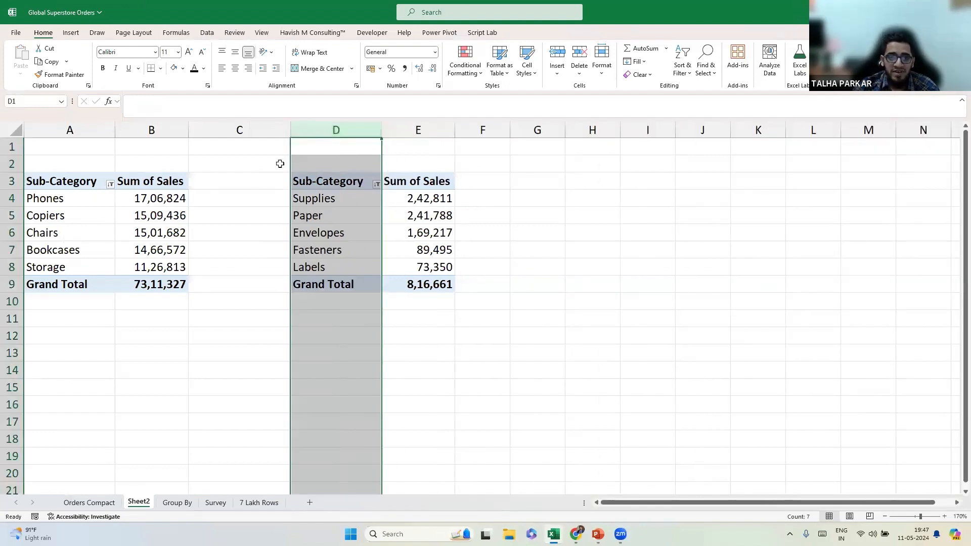
pyautogui.moveTo(293, 130); pyautogui.dragTo(247, 130)
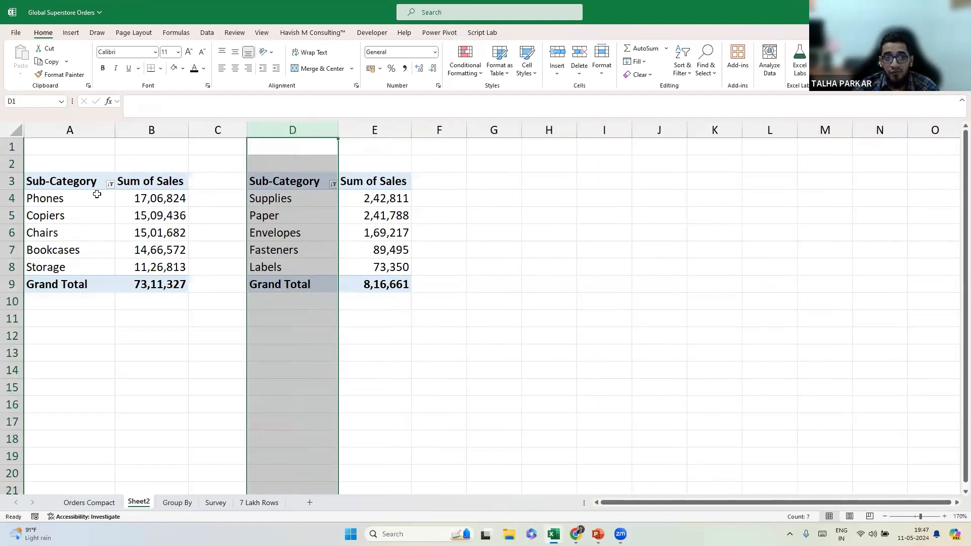
# Add Market as a report filter above the first pivot.
pyautogui.click(92, 184)
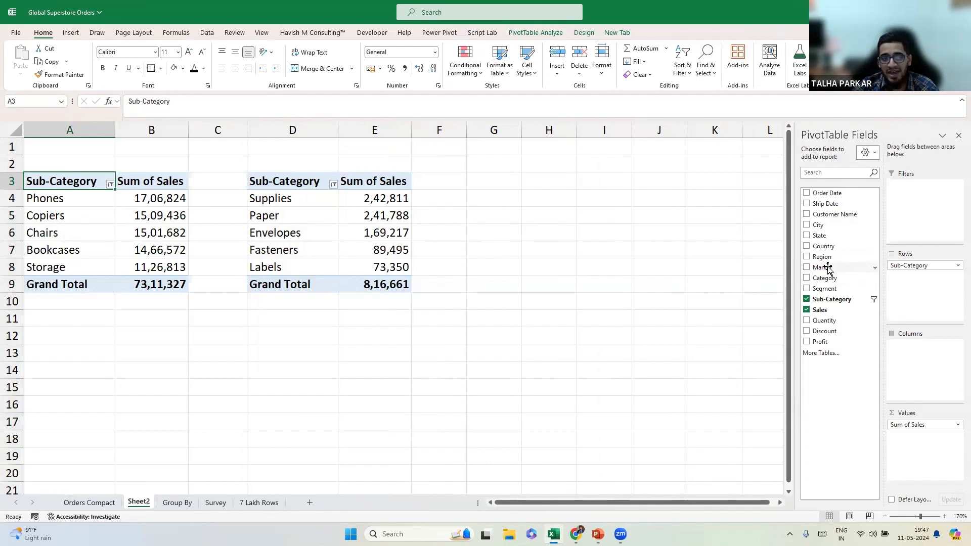
pyautogui.moveTo(828, 269); pyautogui.dragTo(928, 218)
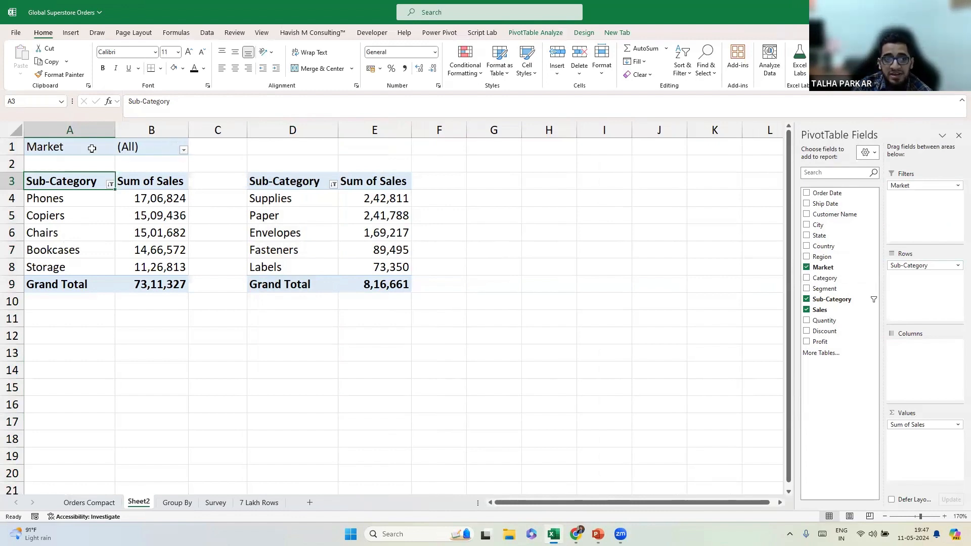
pyautogui.click(11, 147)
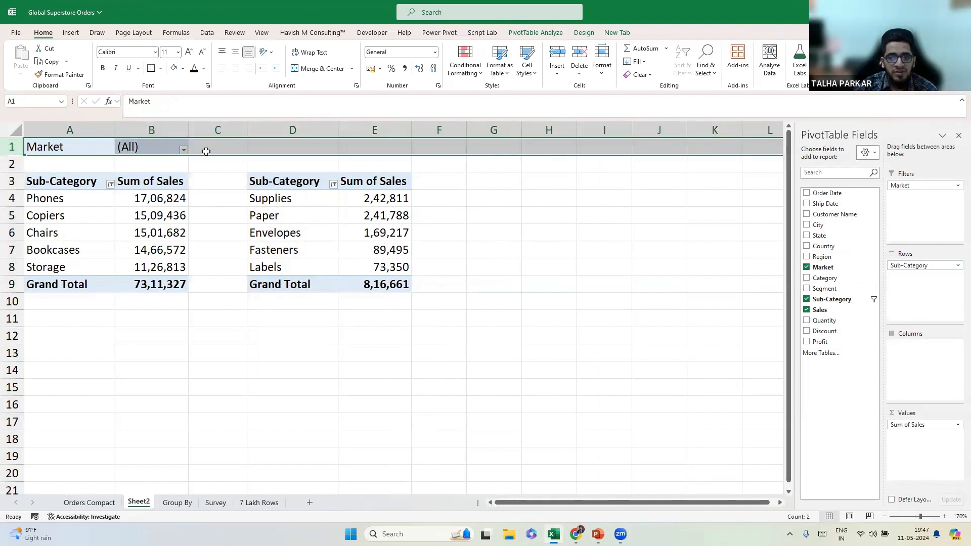
# Try adding State and Country filters, then undo them, keeping only Market.
pyautogui.moveTo(818, 236); pyautogui.dragTo(903, 225)
pyautogui.moveTo(823, 246); pyautogui.dragTo(754, 219)
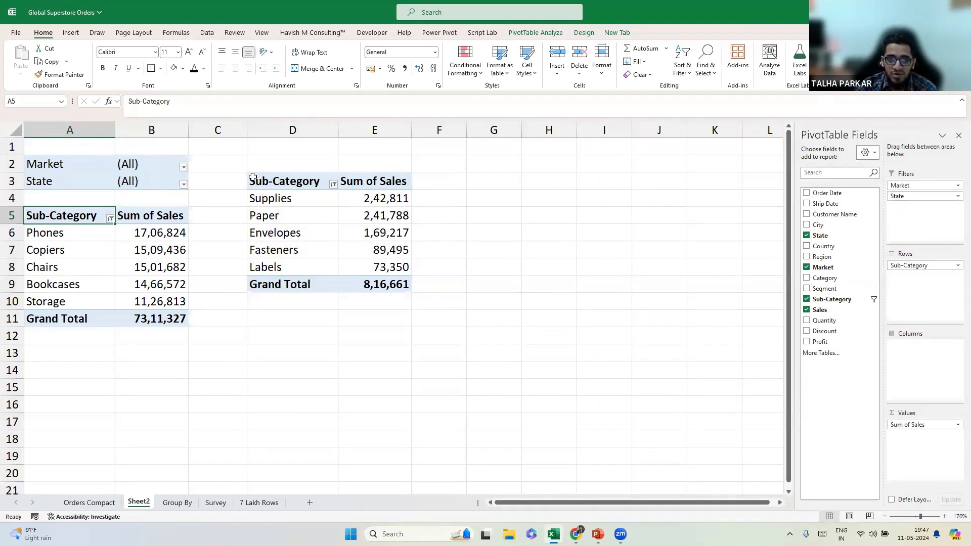
pyautogui.moveTo(253, 178); pyautogui.dragTo(263, 182)
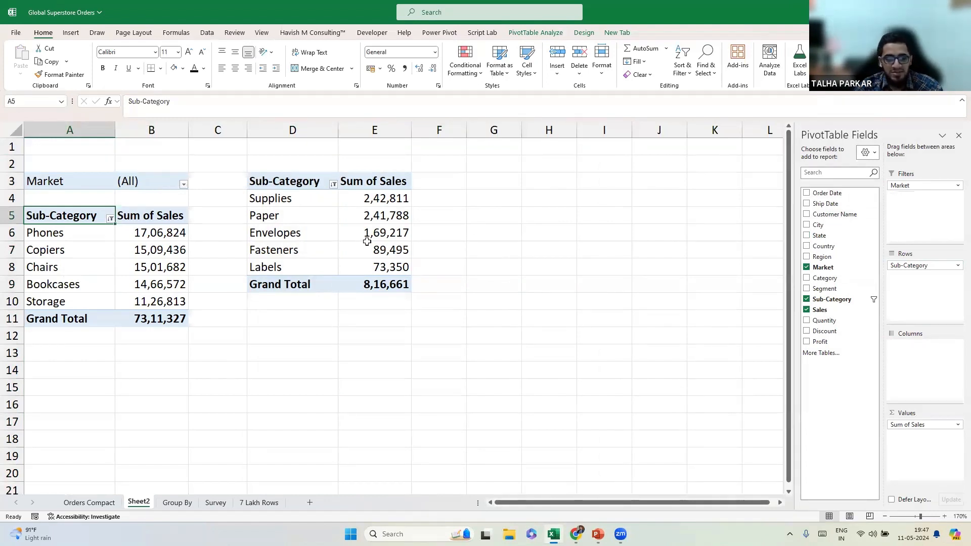
pyautogui.hotkey('ctrl', 'z')
pyautogui.hotkey('ctrl', 'z')
pyautogui.hotkey('ctrl', 'z')
pyautogui.hotkey('ctrl', 'z')
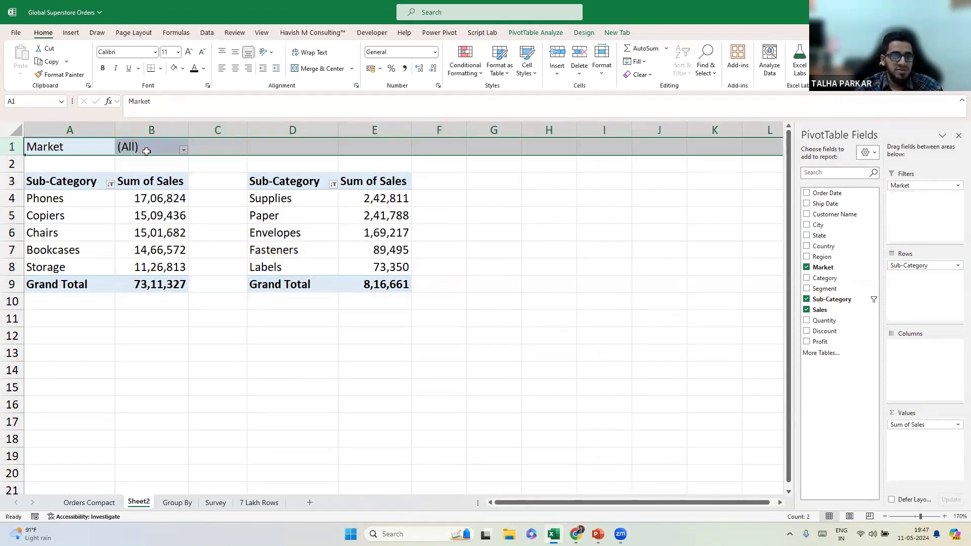
pyautogui.click(146, 151)
pyautogui.click(183, 150)
# Try filtering the first pivot's Market to Africa, then Asia Pacific.
pyautogui.click(89, 184)
pyautogui.click(144, 280)
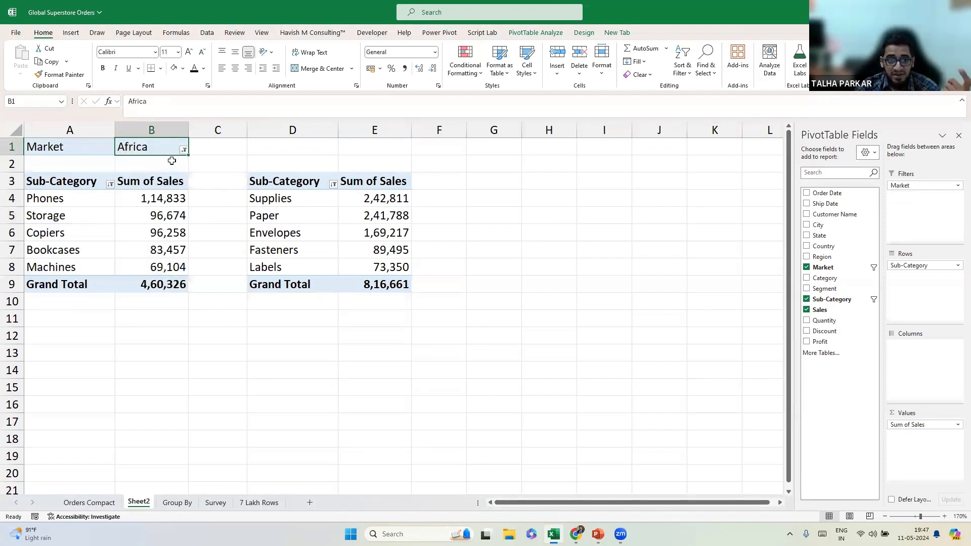
pyautogui.click(183, 150)
pyautogui.click(94, 194)
pyautogui.click(144, 279)
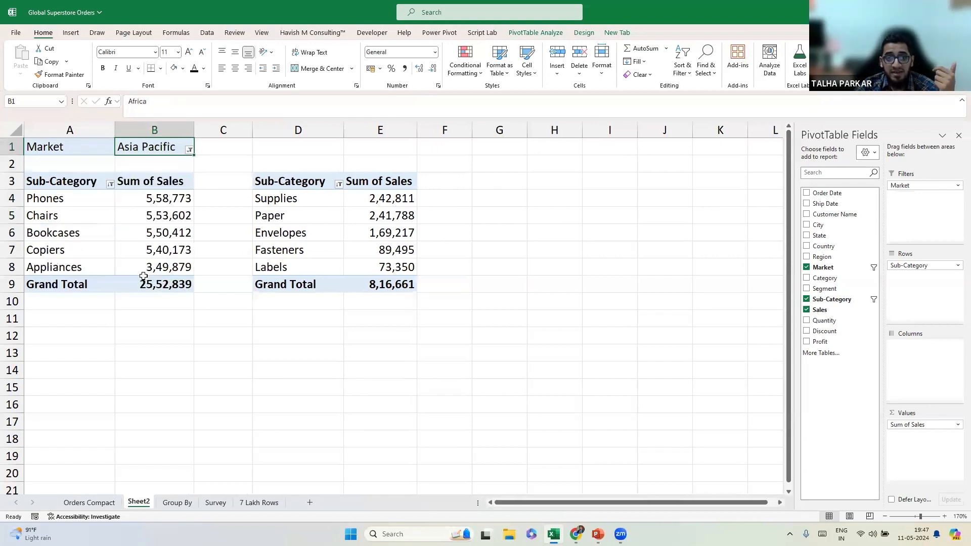
pyautogui.click(384, 204)
# Filter the first pivot's Market to Europe.
pyautogui.click(189, 150)
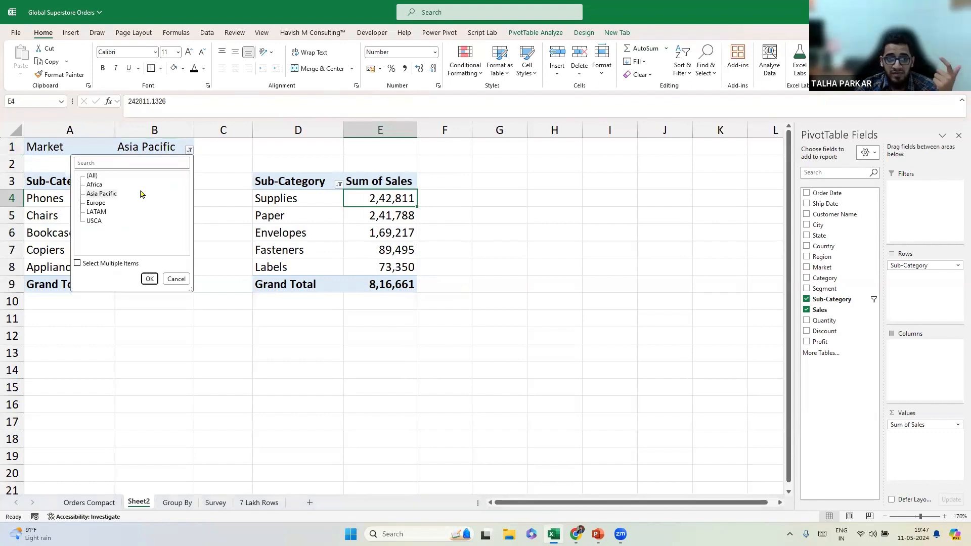
pyautogui.click(150, 279)
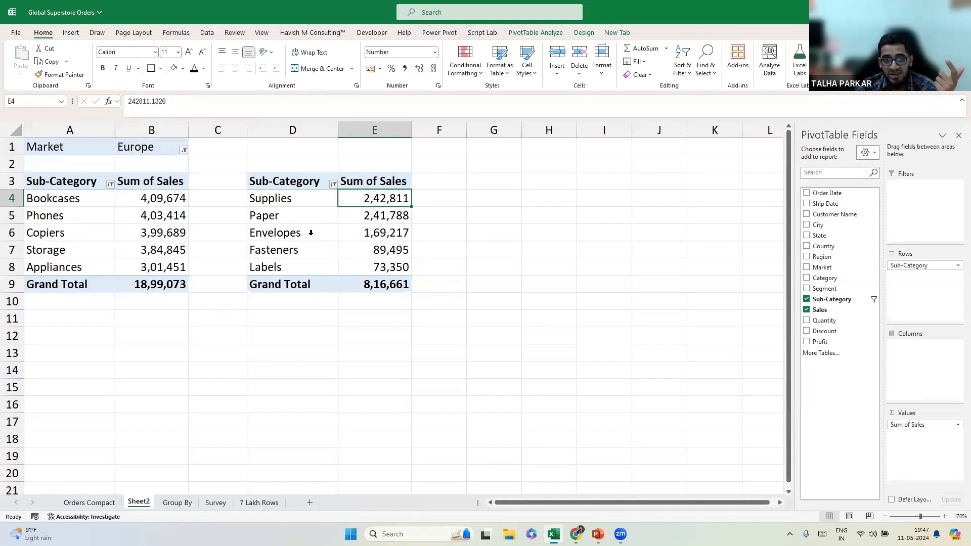
pyautogui.click(311, 197)
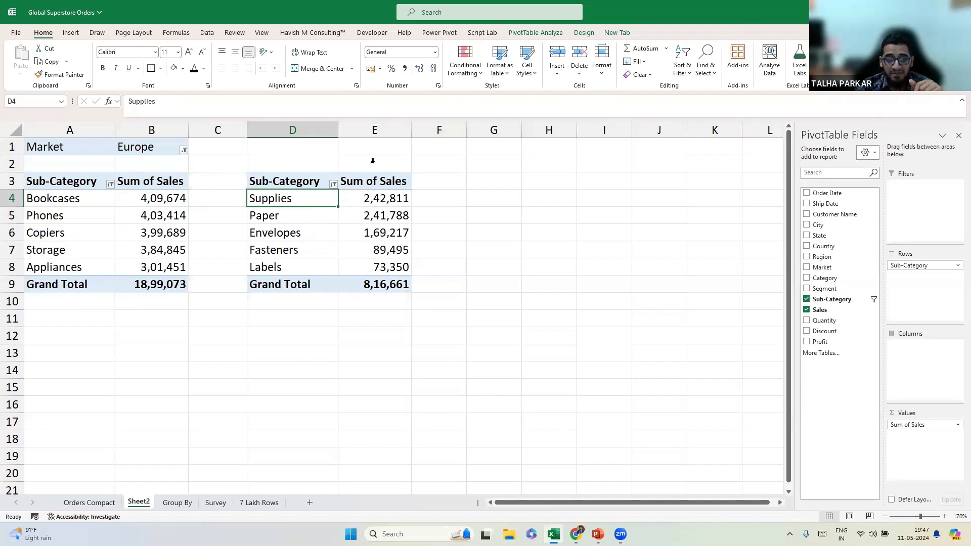
pyautogui.click(179, 153)
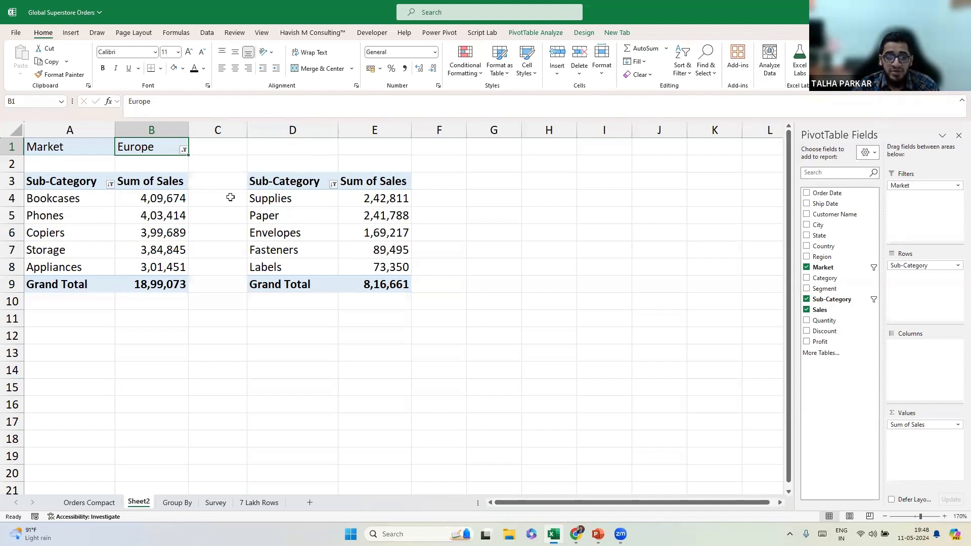
pyautogui.click(759, 46)
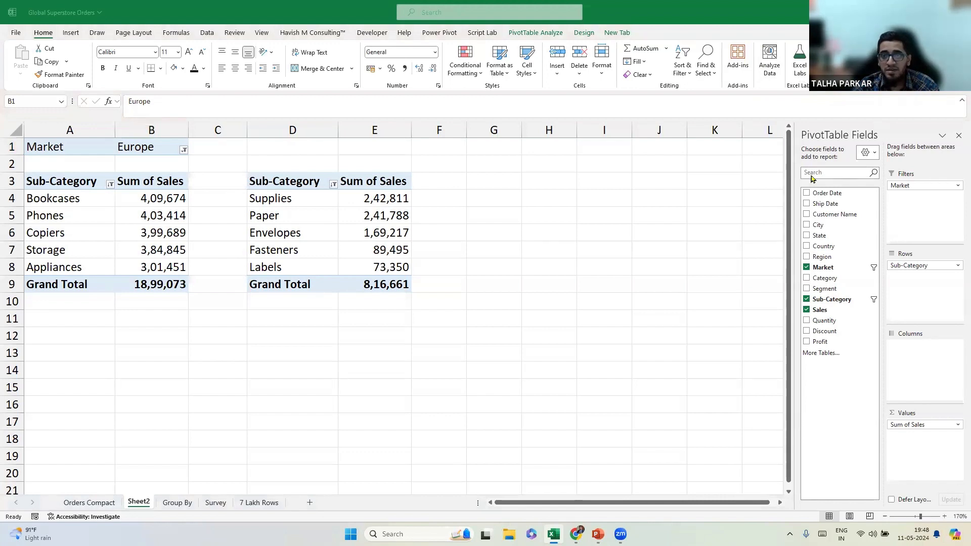
# Rename the left pivot table to 'Top N Subcategories' in PivotTable Options.
pyautogui.click(537, 34)
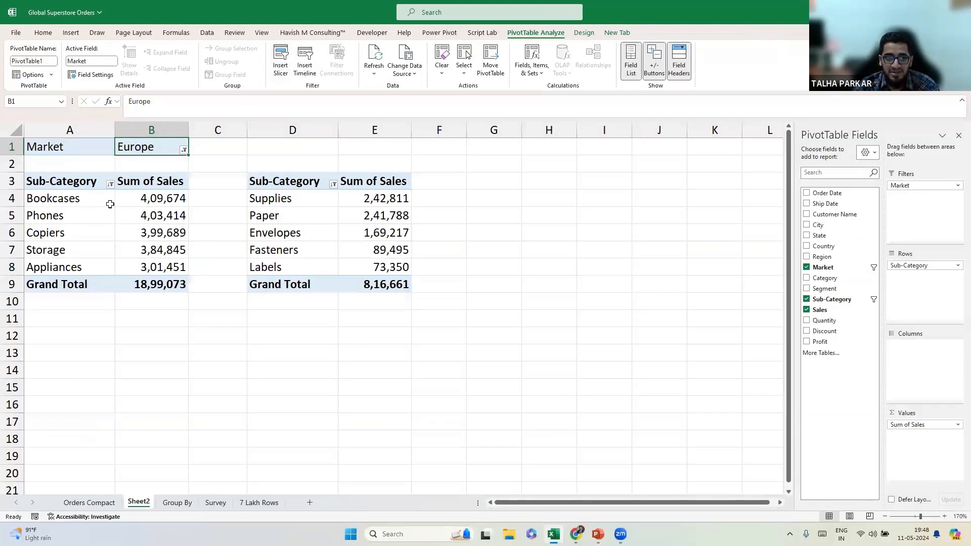
pyautogui.click(157, 198)
pyautogui.moveTo(292, 206); pyautogui.dragTo(284, 268)
pyautogui.click(157, 198)
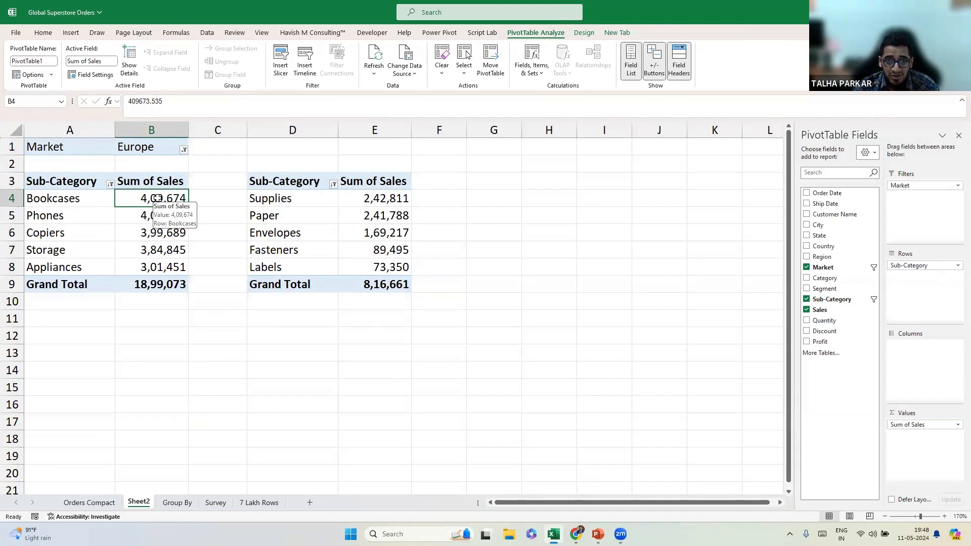
pyautogui.rightClick(159, 198)
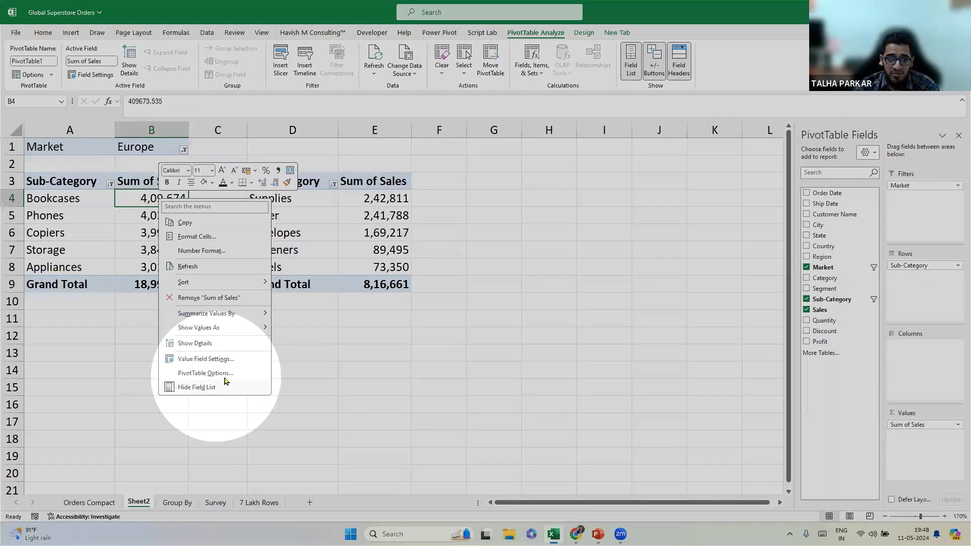
pyautogui.click(224, 373)
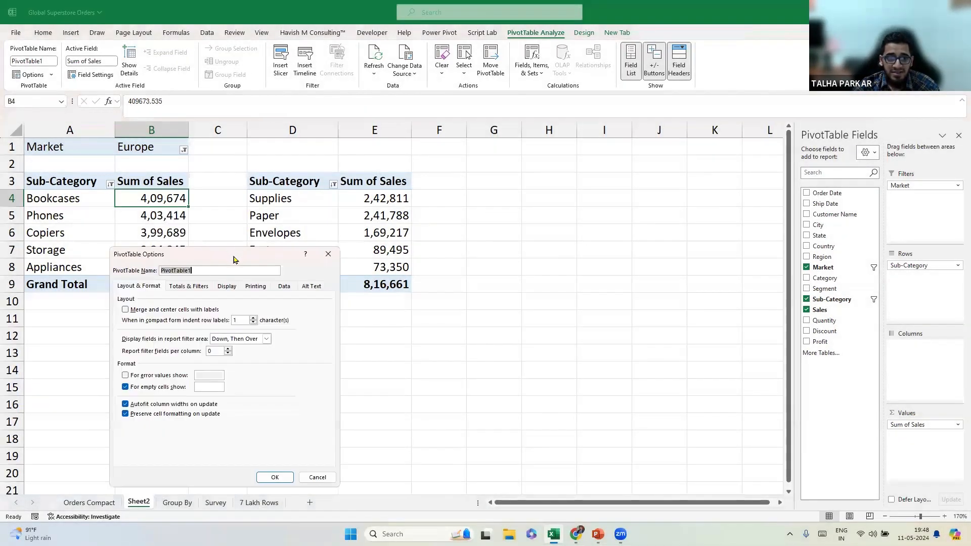
pyautogui.moveTo(228, 255); pyautogui.dragTo(354, 177)
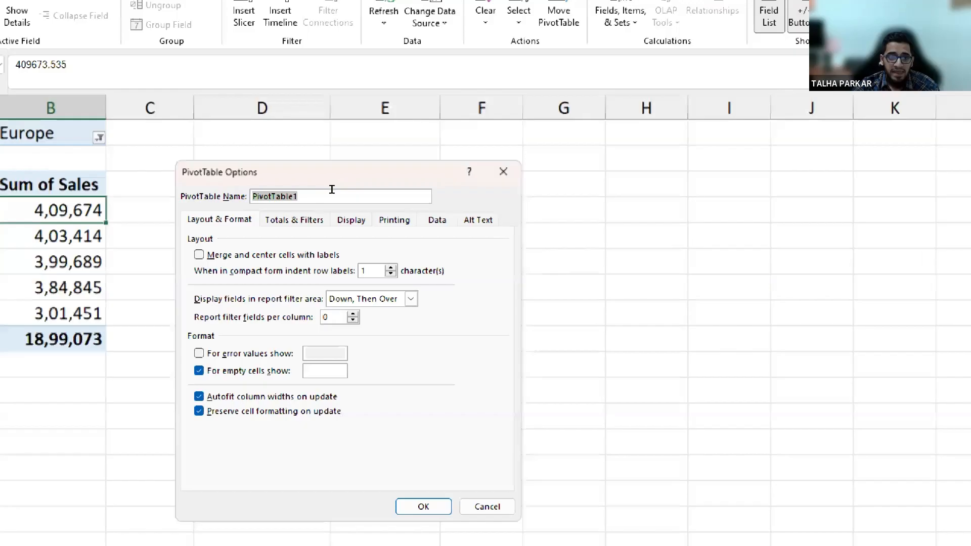
pyautogui.press('BackSpace')
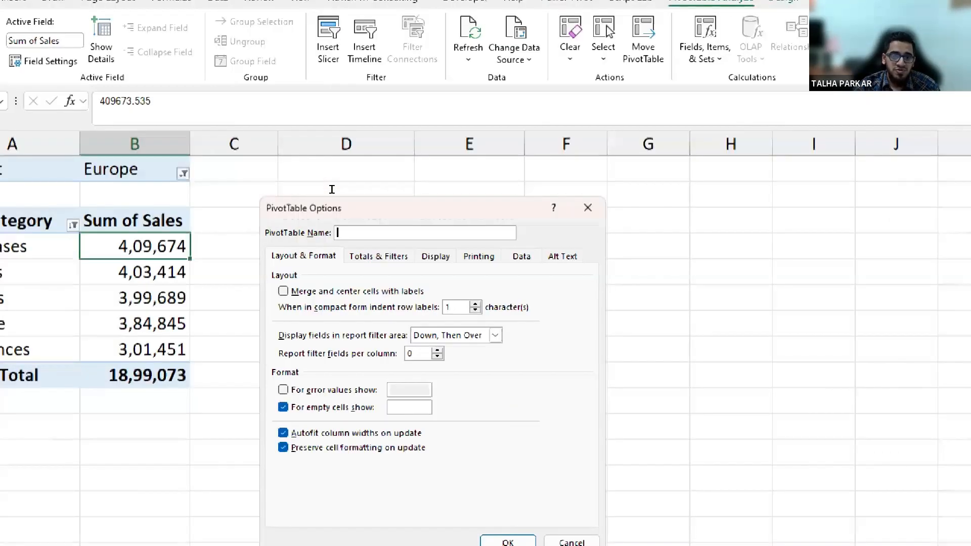
pyautogui.write('T')
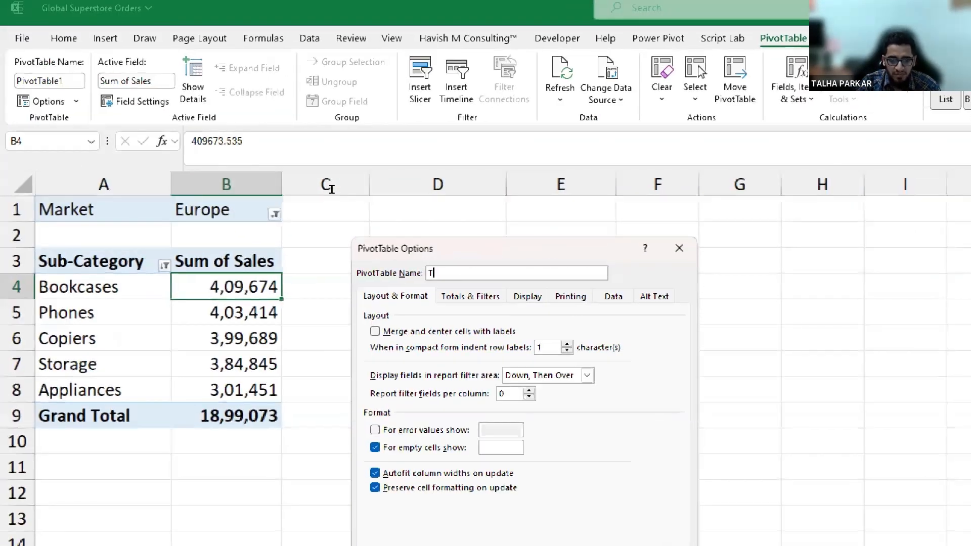
pyautogui.write('op N Subcategorie')
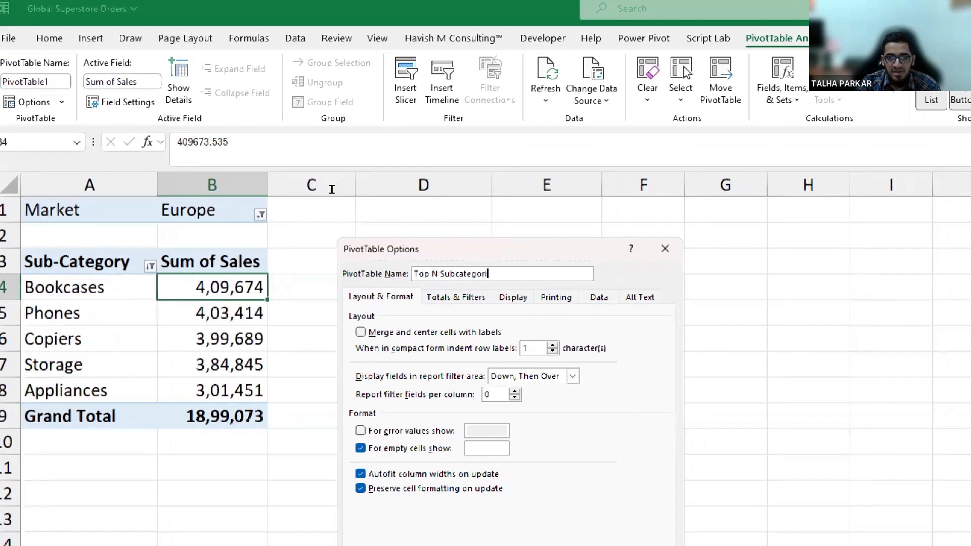
pyautogui.write('s')
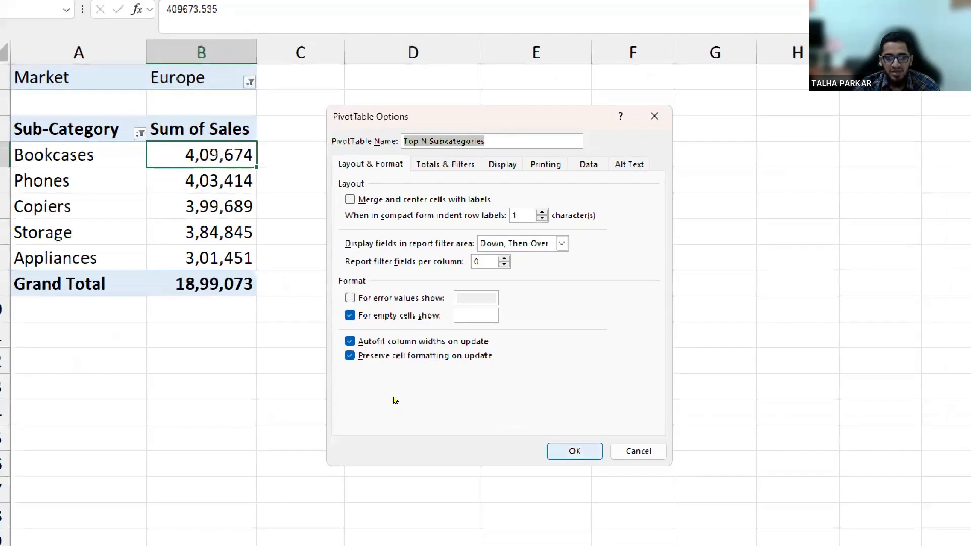
pyautogui.press('Return')
# Rename the right pivot table to 'Bottom N Subcategories'.
pyautogui.press('Right')
pyautogui.press('Right')
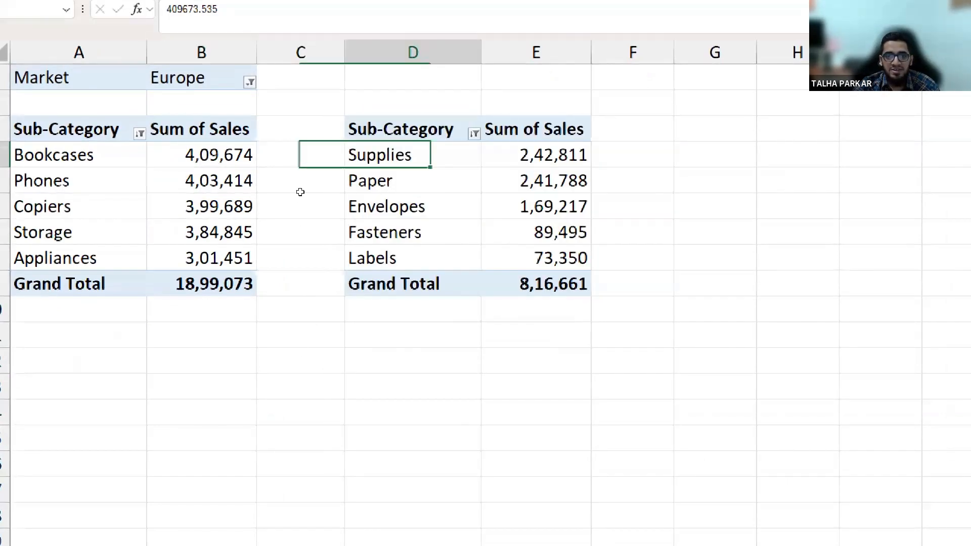
pyautogui.hotkey('shift', 'F10')
pyautogui.press('Return')
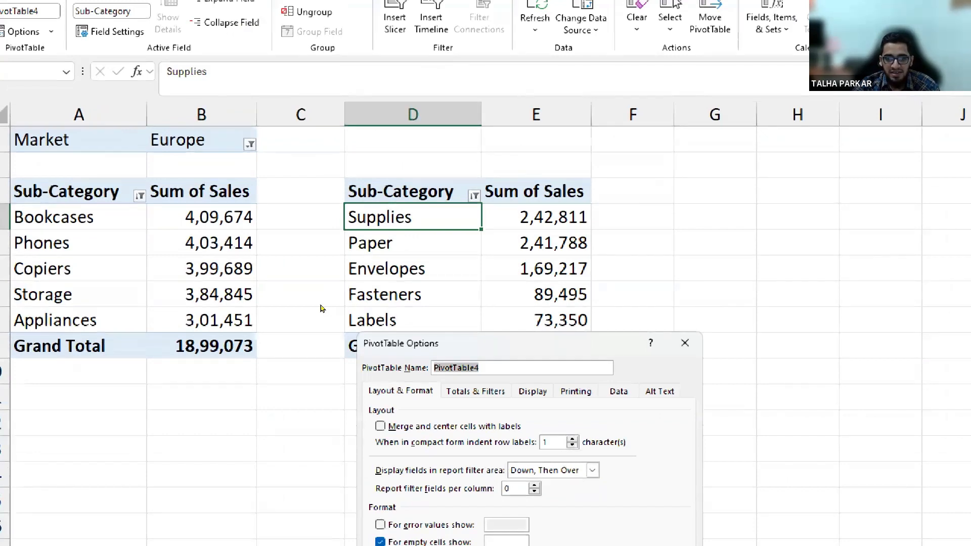
pyautogui.write('Top N Subcategories')
pyautogui.press('Home')
pyautogui.hotkey('ctrl', 'shift', 'Right')
pyautogui.write('Bottom')
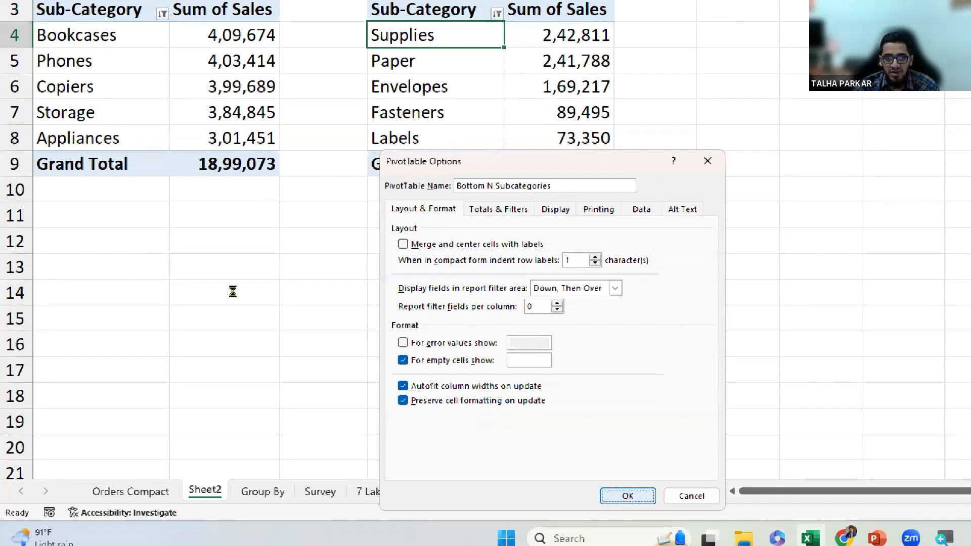
pyautogui.press('Return')
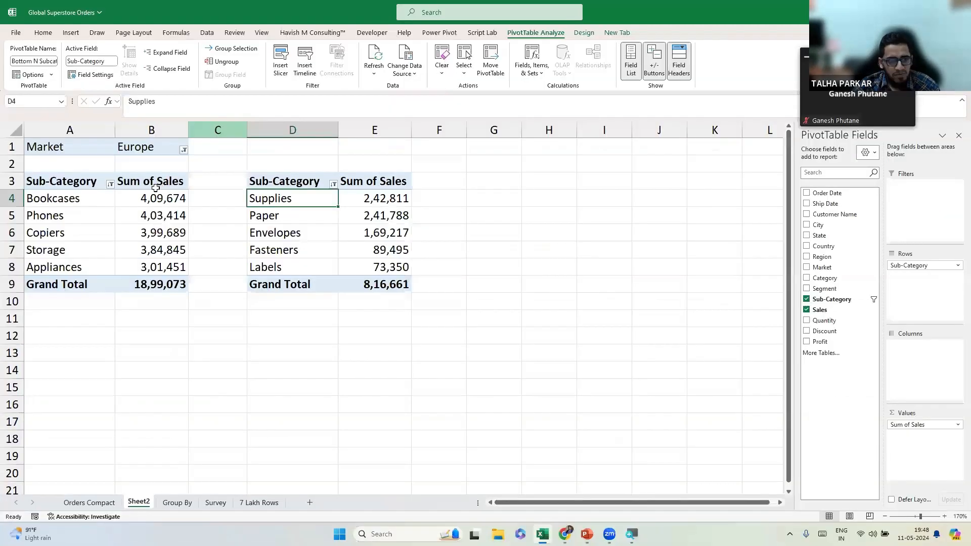
# Add a Market slicer to the left pivot and remove Market from its report filter.
pyautogui.click(213, 38)
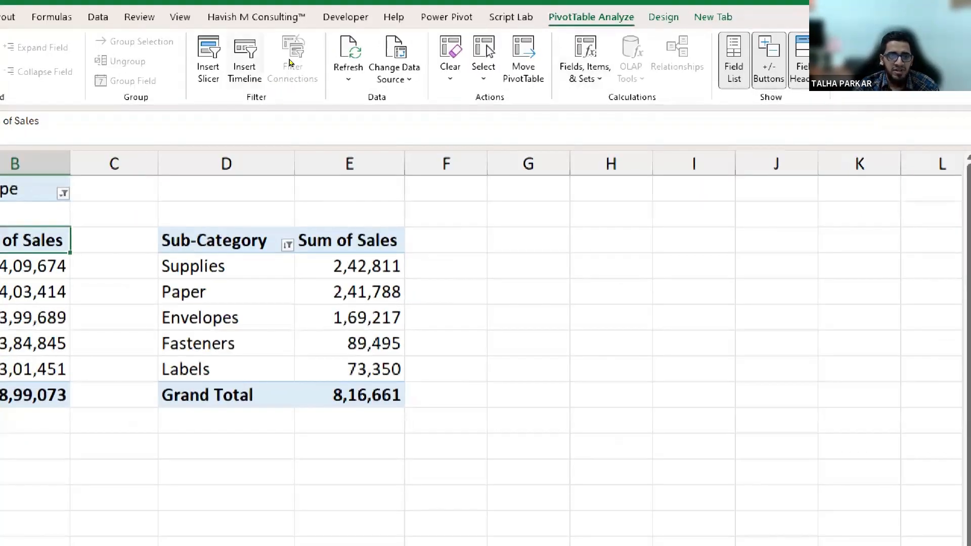
pyautogui.click(208, 56)
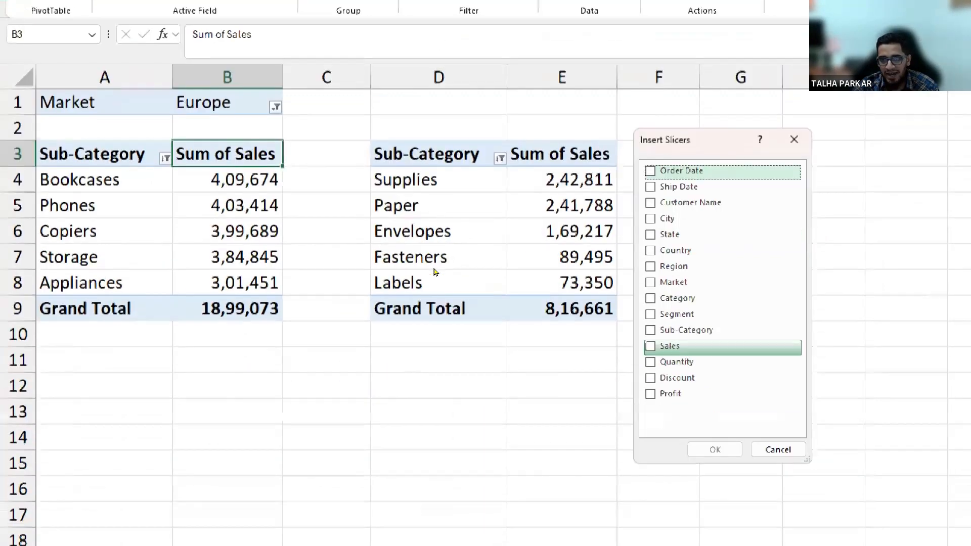
pyautogui.click(438, 368)
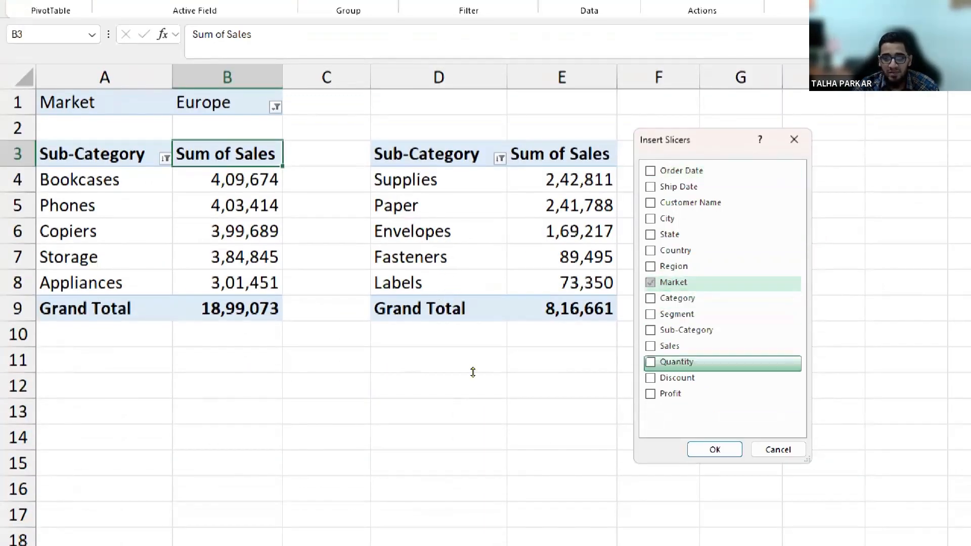
pyautogui.click(714, 450)
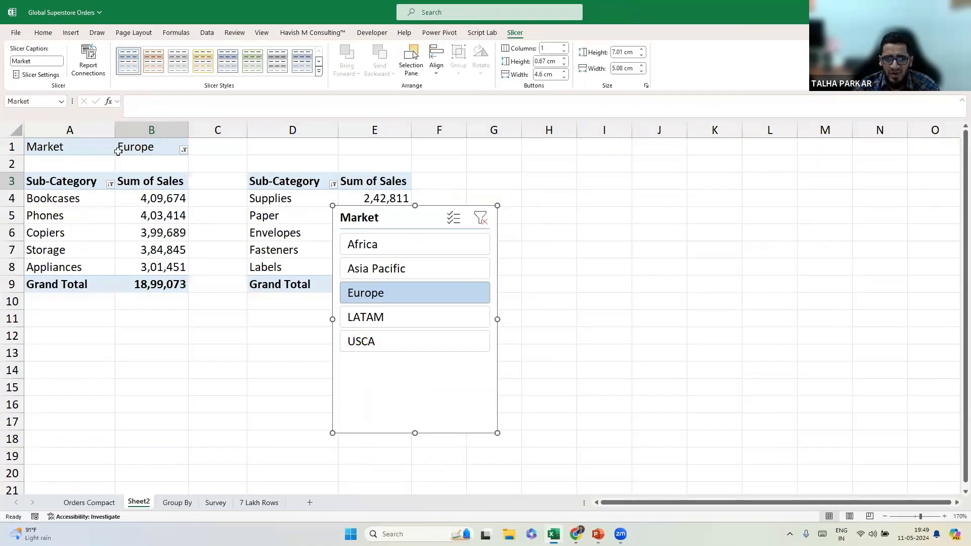
pyautogui.click(128, 201)
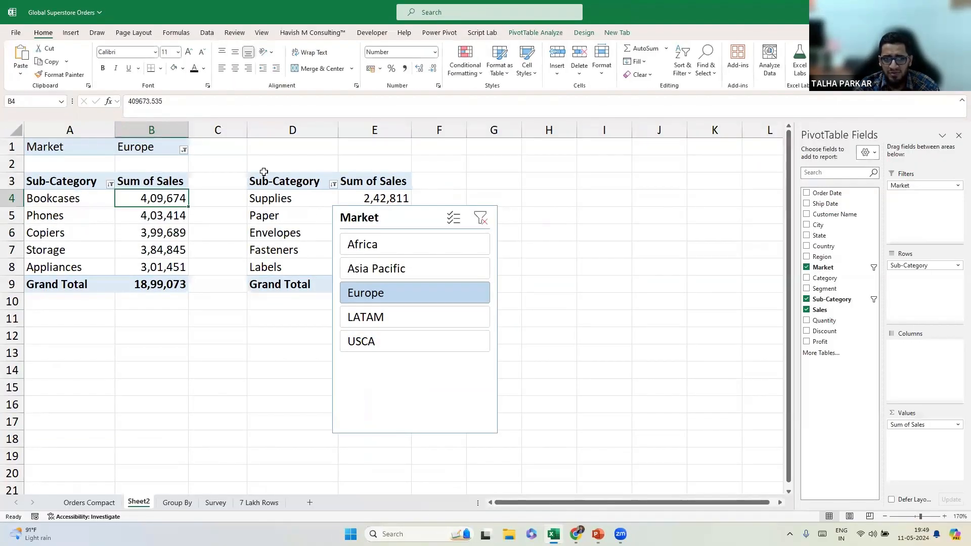
pyautogui.moveTo(911, 185); pyautogui.dragTo(669, 182)
# Hide the sheet gridlines and fit the slicer compactly beside the two tables.
pyautogui.moveTo(379, 229); pyautogui.dragTo(512, 179)
pyautogui.click(263, 34)
pyautogui.click(292, 62)
pyautogui.click(53, 36)
pyautogui.moveTo(530, 173); pyautogui.dragTo(503, 160)
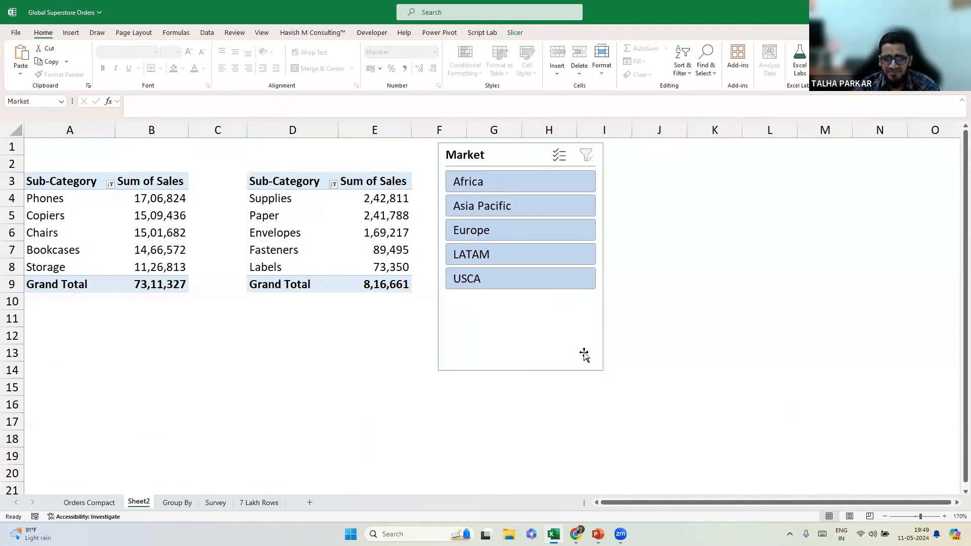
pyautogui.moveTo(523, 371); pyautogui.dragTo(522, 308)
pyautogui.moveTo(500, 160); pyautogui.dragTo(504, 193)
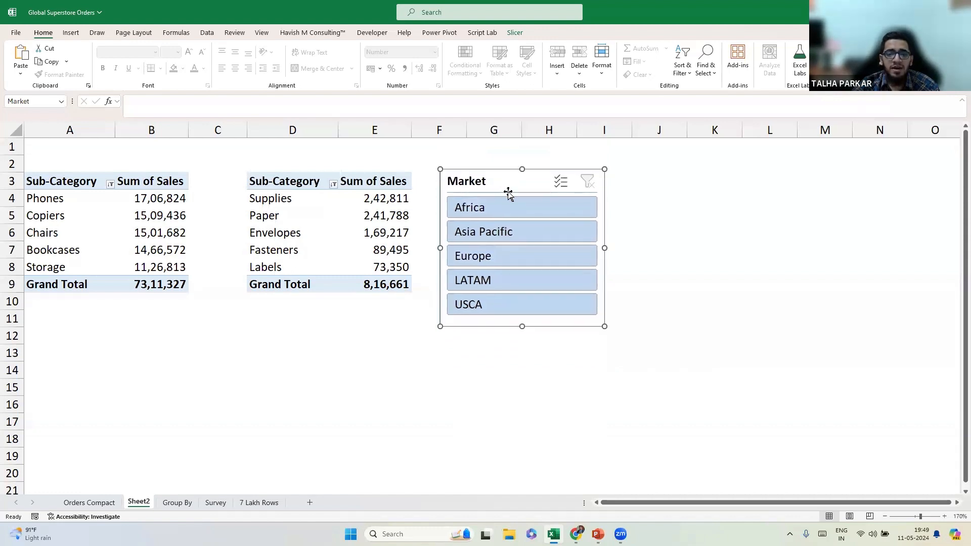
# Try Asia Pacific, Europe and Africa in the Market slicer, then clear its filter.
pyautogui.click(520, 229)
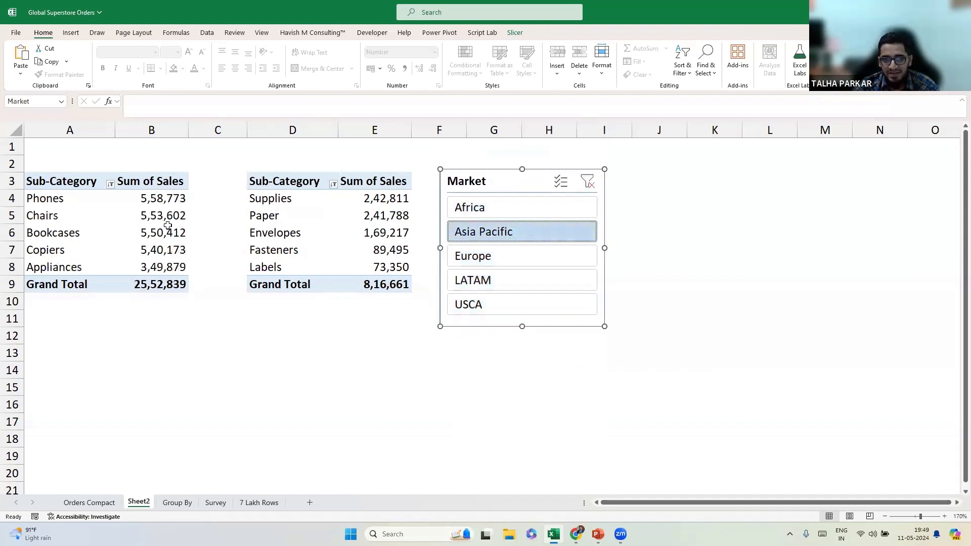
pyautogui.click(523, 251)
pyautogui.click(516, 228)
pyautogui.click(522, 214)
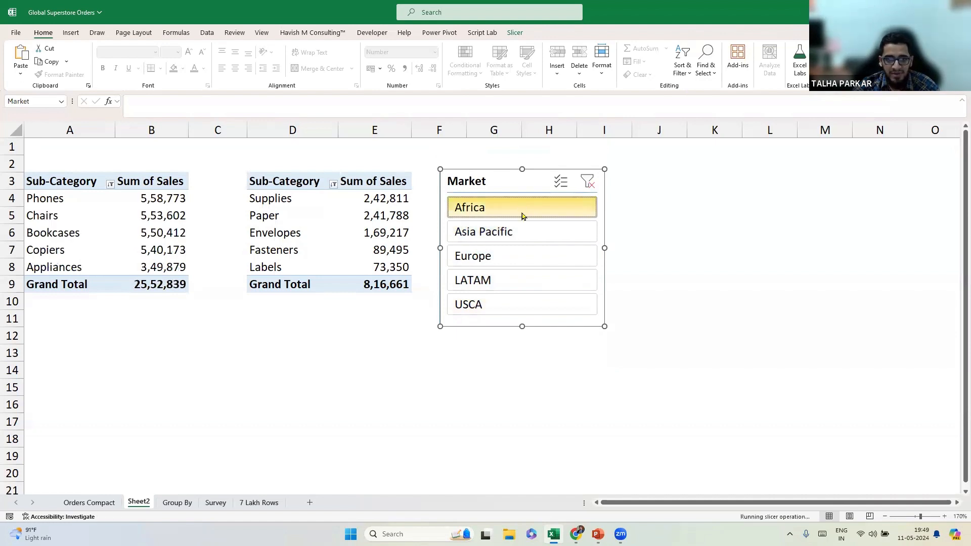
pyautogui.click(518, 230)
pyautogui.click(513, 208)
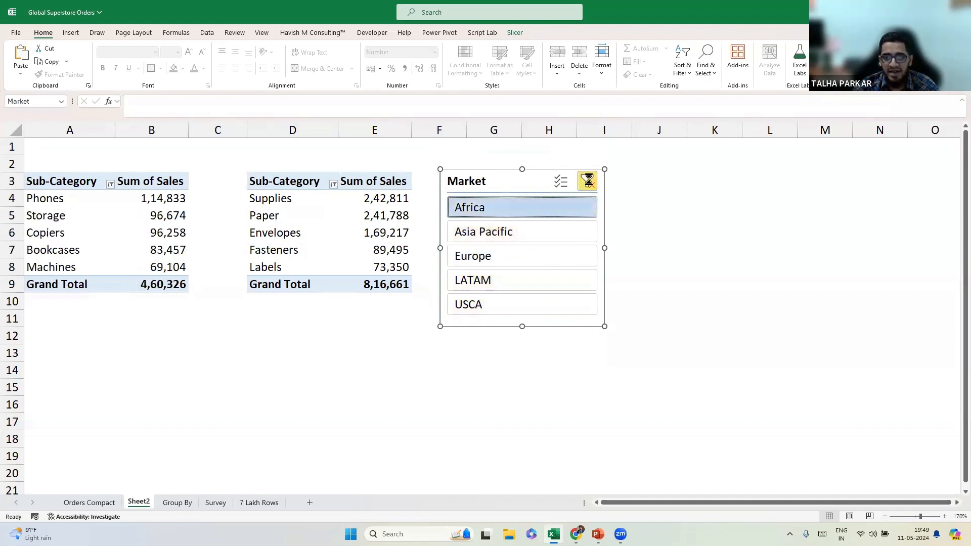
pyautogui.click(588, 182)
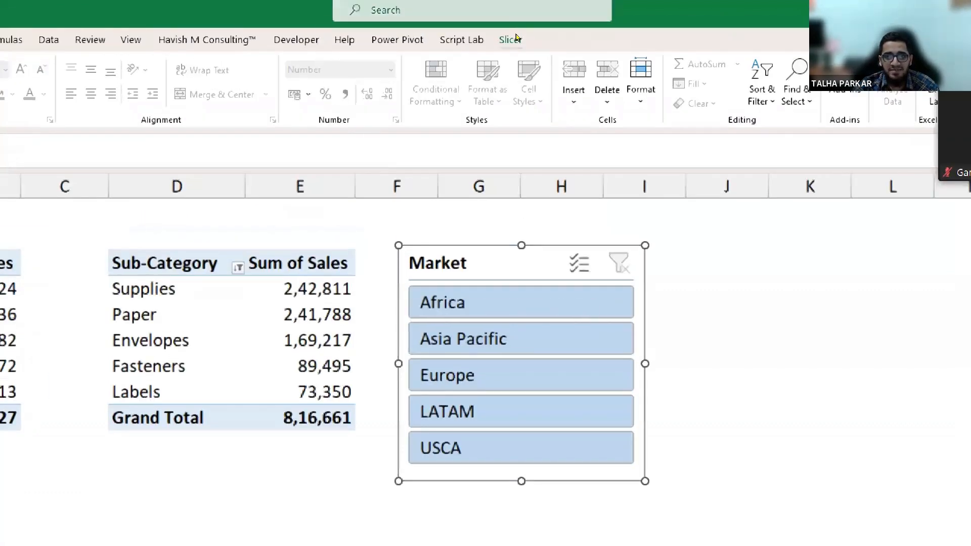
pyautogui.click(516, 35)
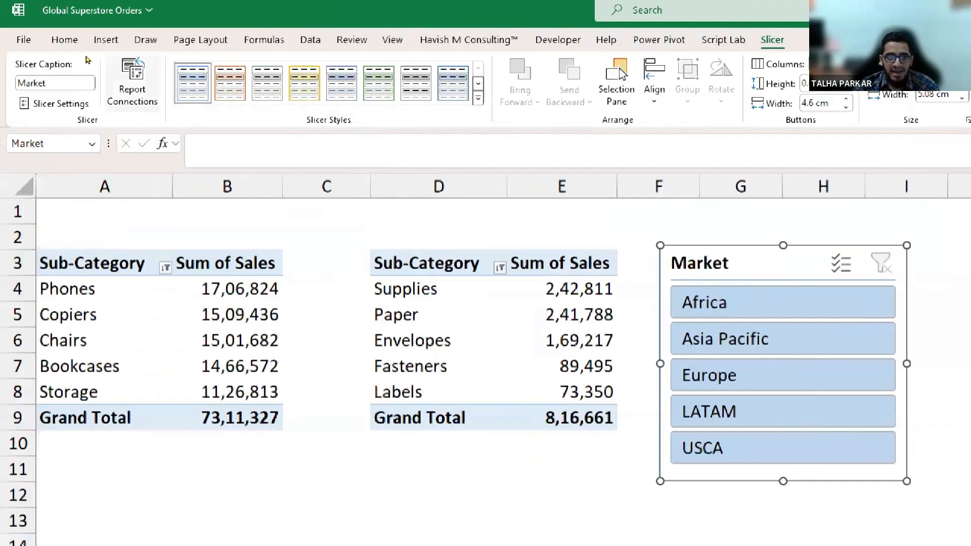
# Change the Slicer Caption entry to 'MarketSlicer'.
pyautogui.doubleClick(48, 83)
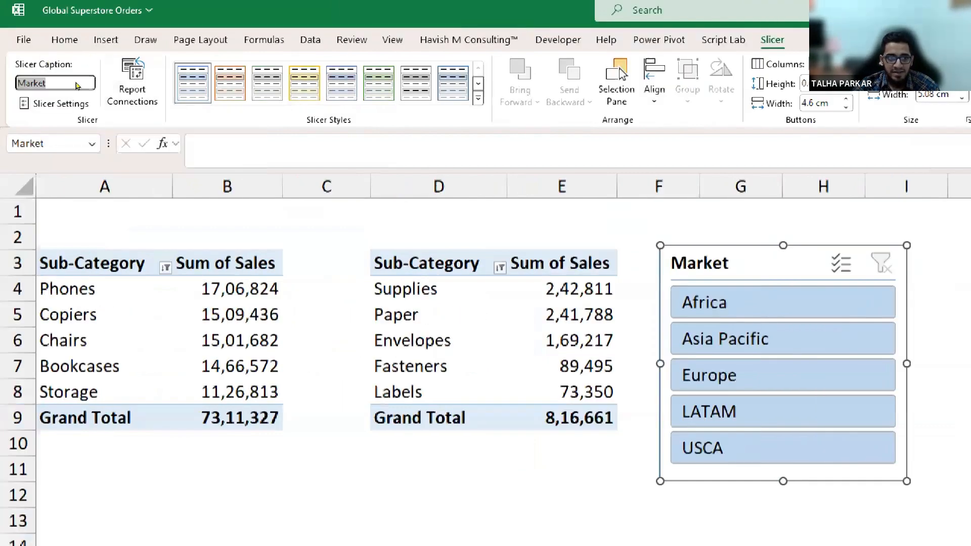
pyautogui.press('BackSpace')
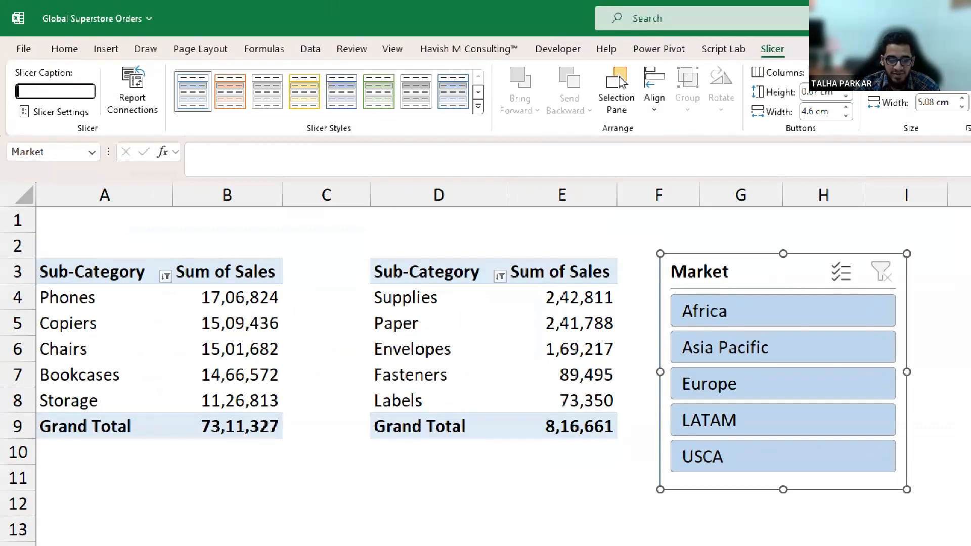
pyautogui.write('Market')
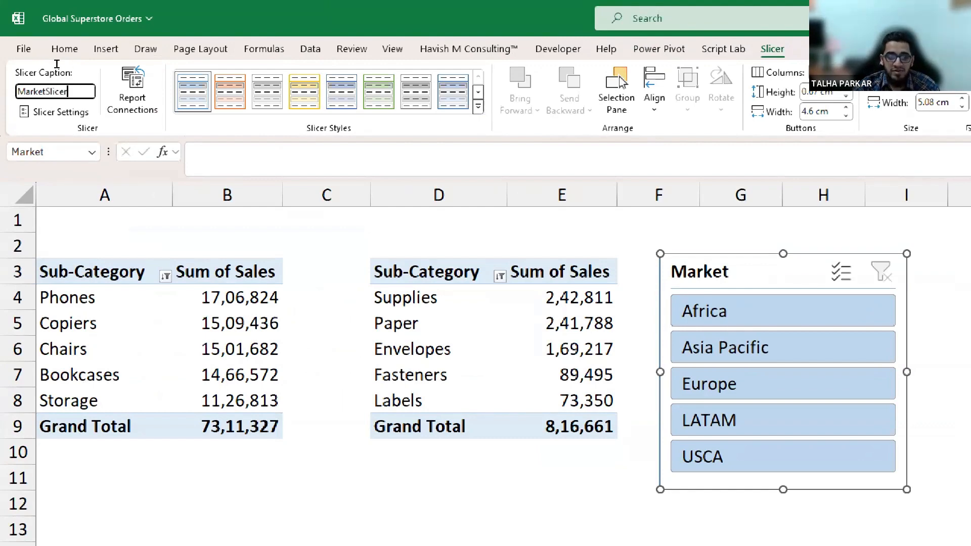
pyautogui.press('Return')
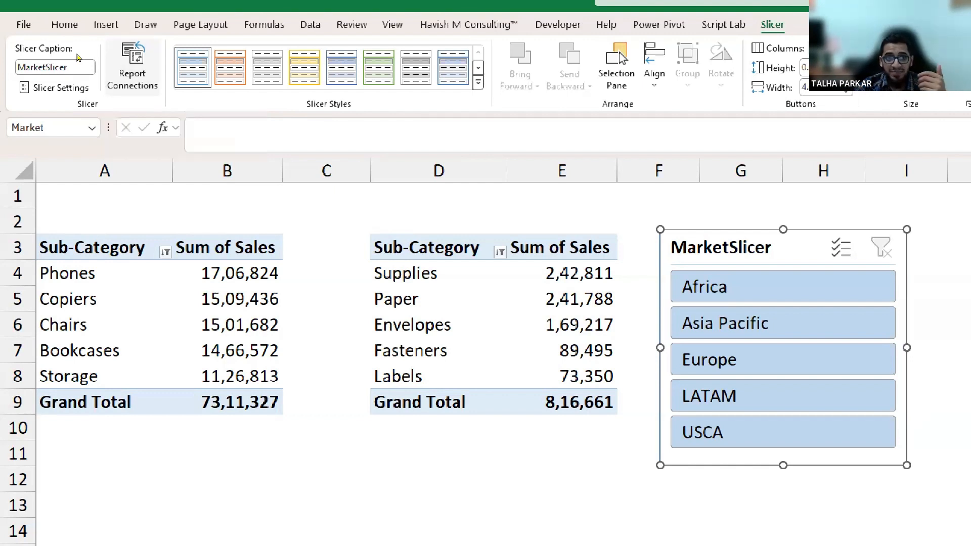
# Connect the slicer to Bottom N Subcategories as well, then filter both tables to Africa.
pyautogui.click(109, 76)
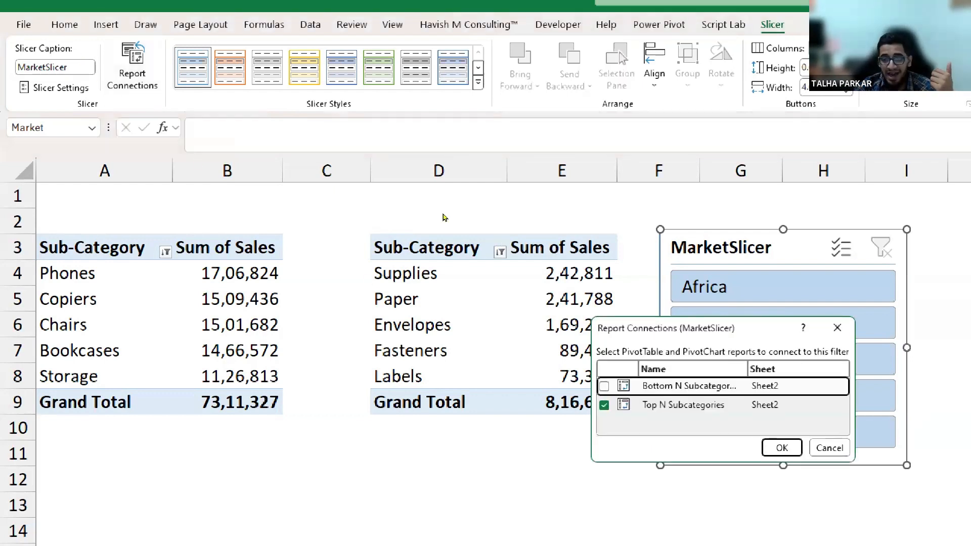
pyautogui.moveTo(599, 325); pyautogui.dragTo(444, 218)
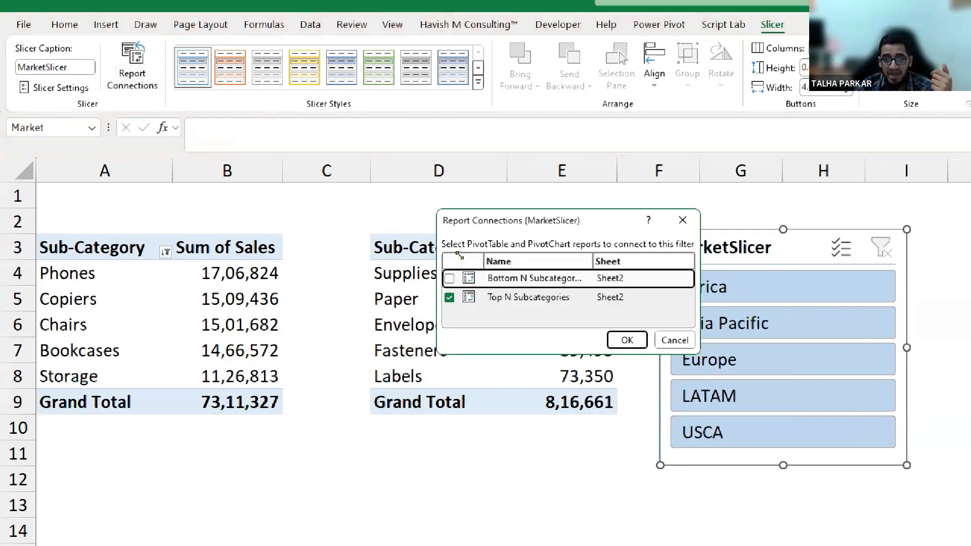
pyautogui.moveTo(465, 254); pyautogui.dragTo(438, 210)
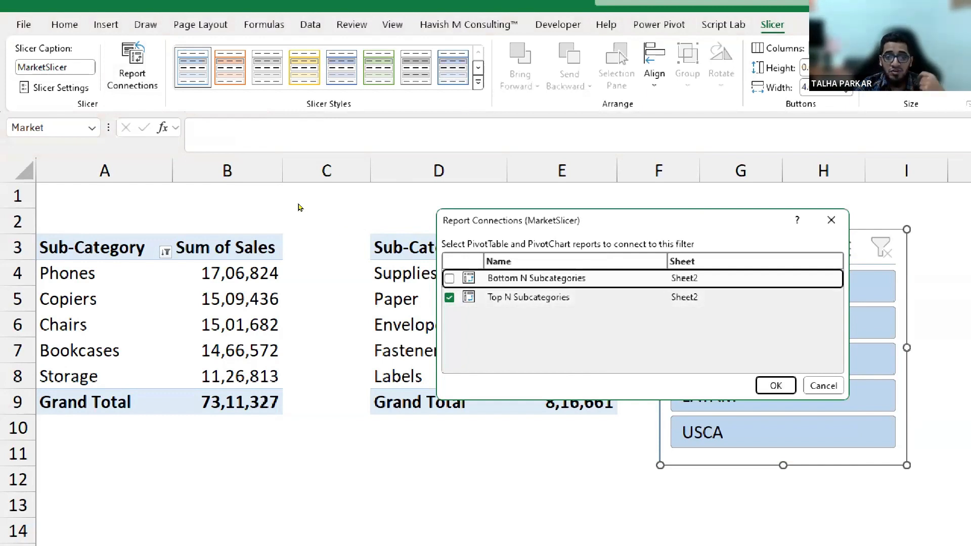
pyautogui.press('space')
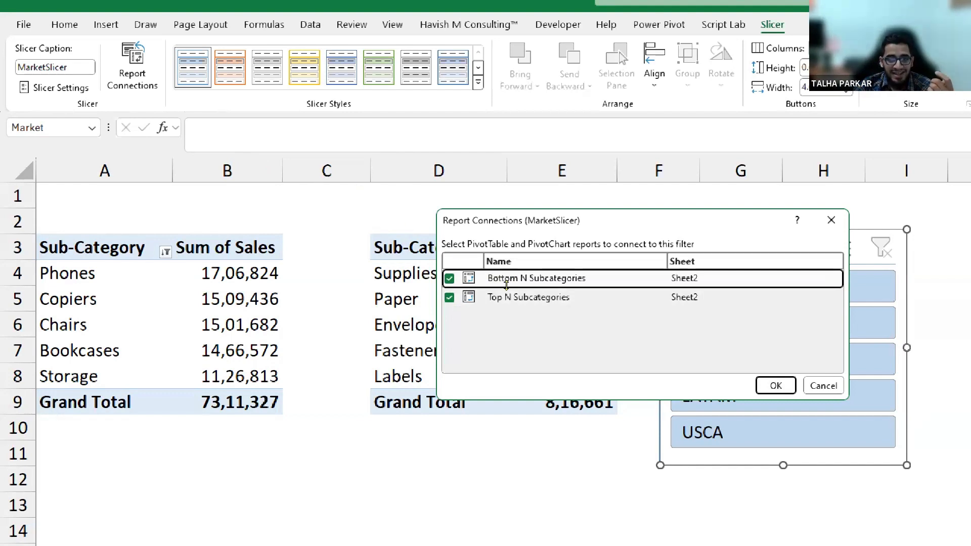
pyautogui.press('Return')
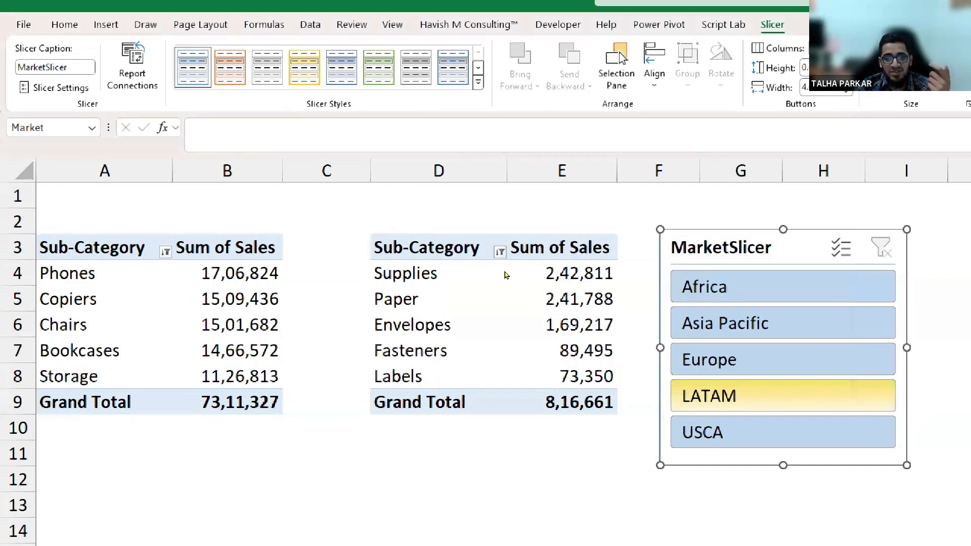
pyautogui.press('Return')
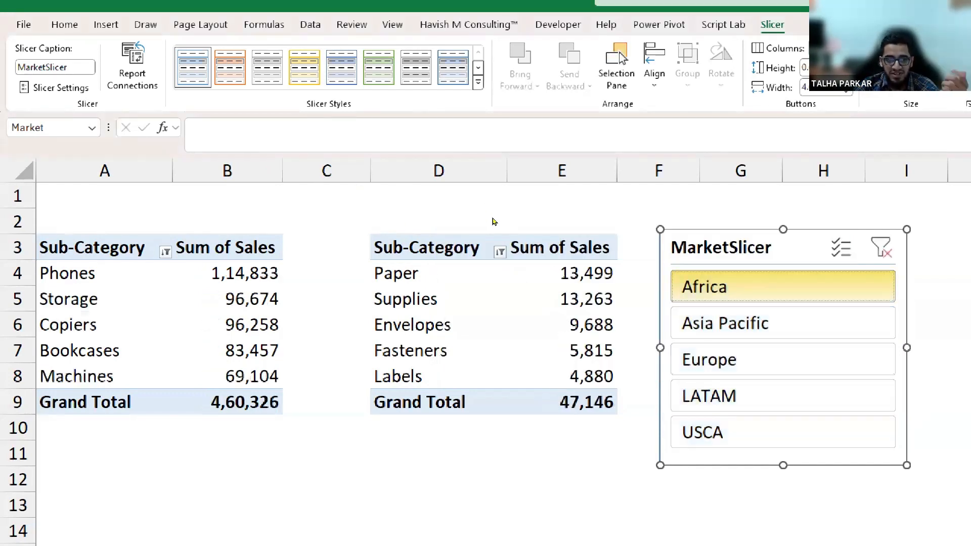
# Step the slicer through Asia Pacific, Europe, LATAM and USCA, then back up to Africa.
pyautogui.press('Down')
pyautogui.press('Return')
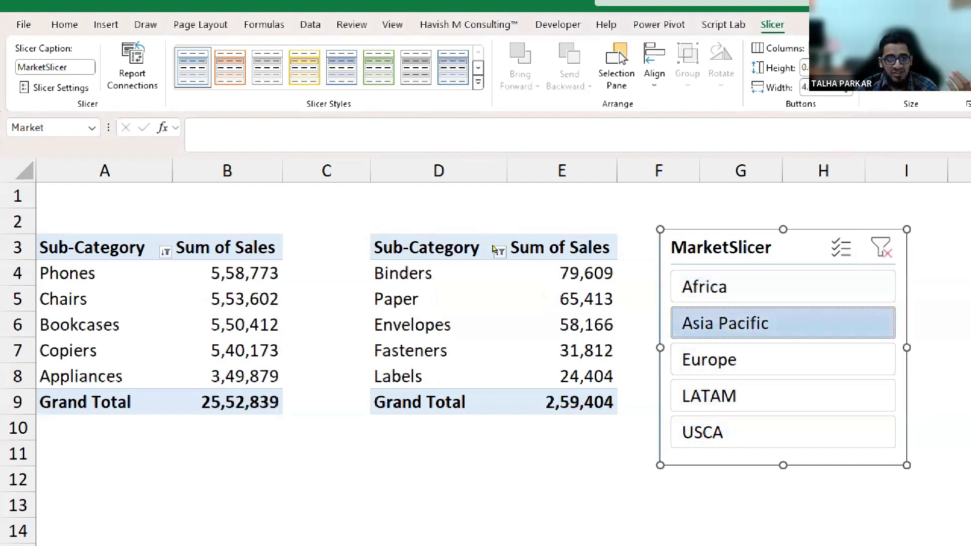
pyautogui.press('Down')
pyautogui.press('Return')
pyautogui.press('Down')
pyautogui.press('Return')
pyautogui.press('Down')
pyautogui.press('Return')
pyautogui.press('Up')
pyautogui.press('Up')
pyautogui.press('Return')
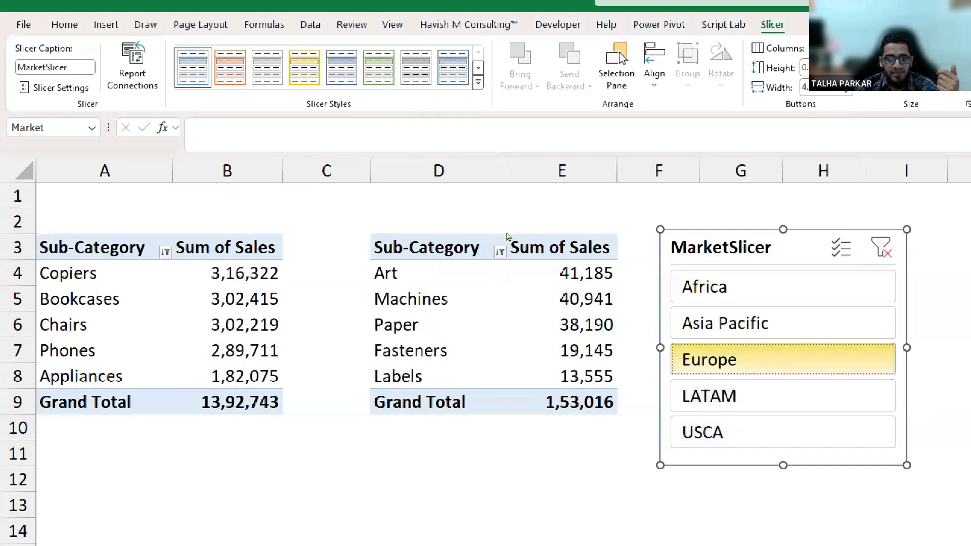
pyautogui.press('Up')
pyautogui.press('Return')
pyautogui.press('Up')
pyautogui.press('Return')
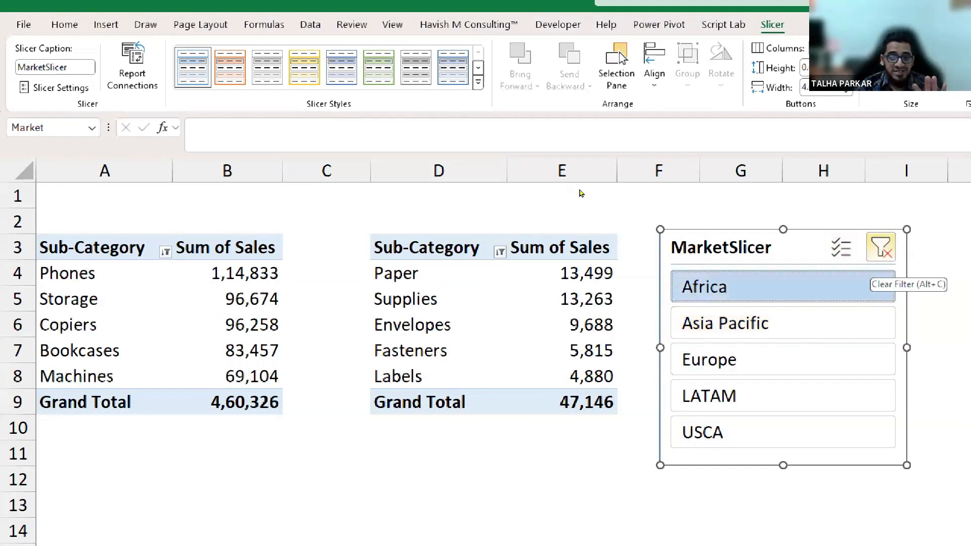
# Switch between Asia Pacific and Europe, then clear the market filter to include all markets.
pyautogui.click(789, 323)
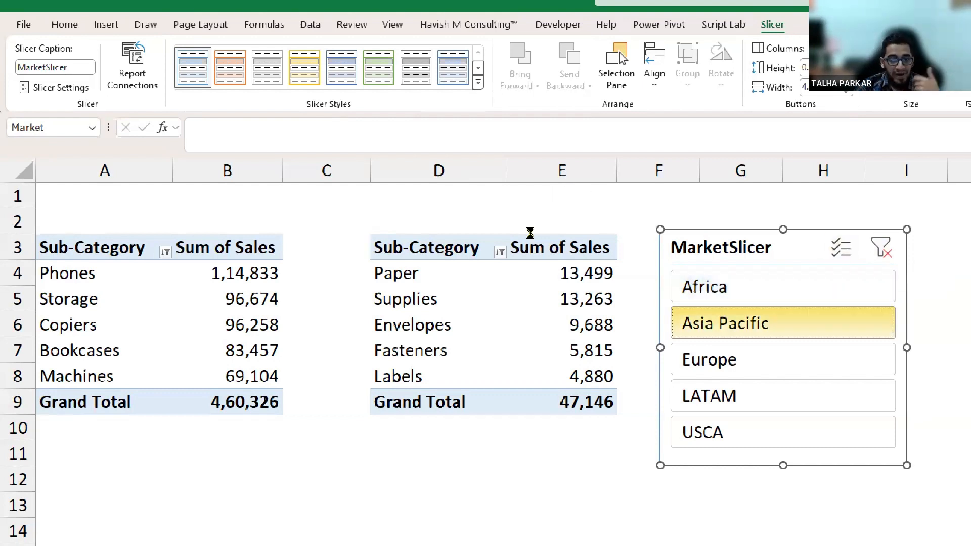
pyautogui.press('Down')
pyautogui.press('Return')
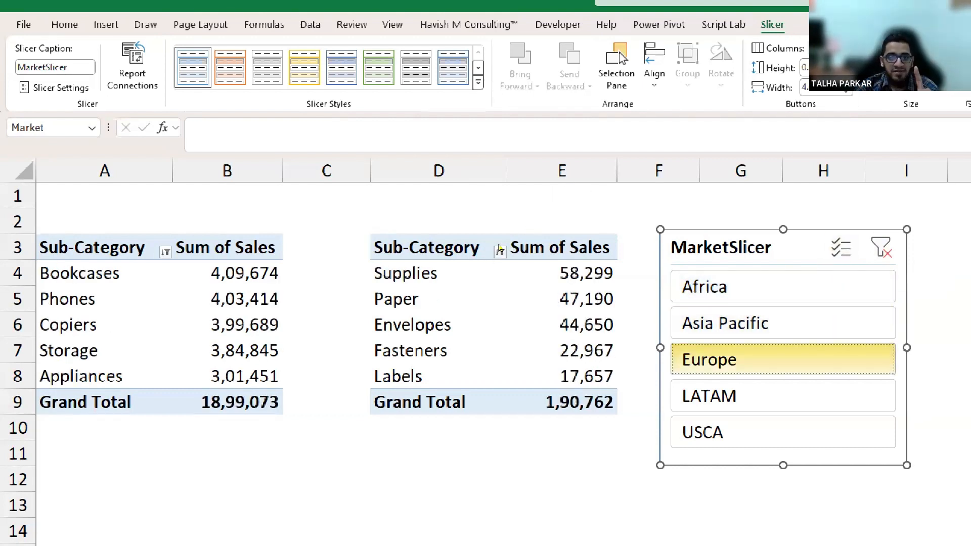
pyautogui.press('Up')
pyautogui.press('Return')
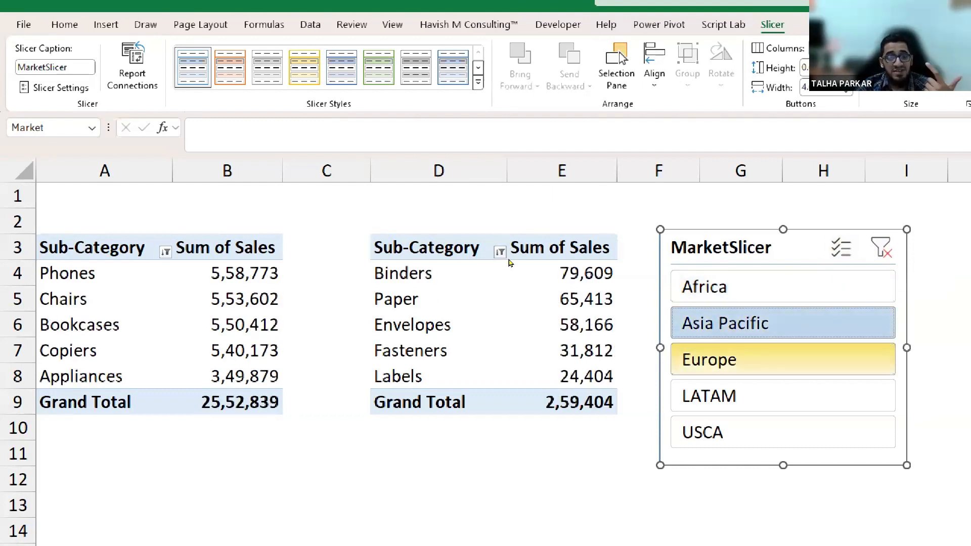
pyautogui.press('Up')
pyautogui.press('Up')
pyautogui.press('Up')
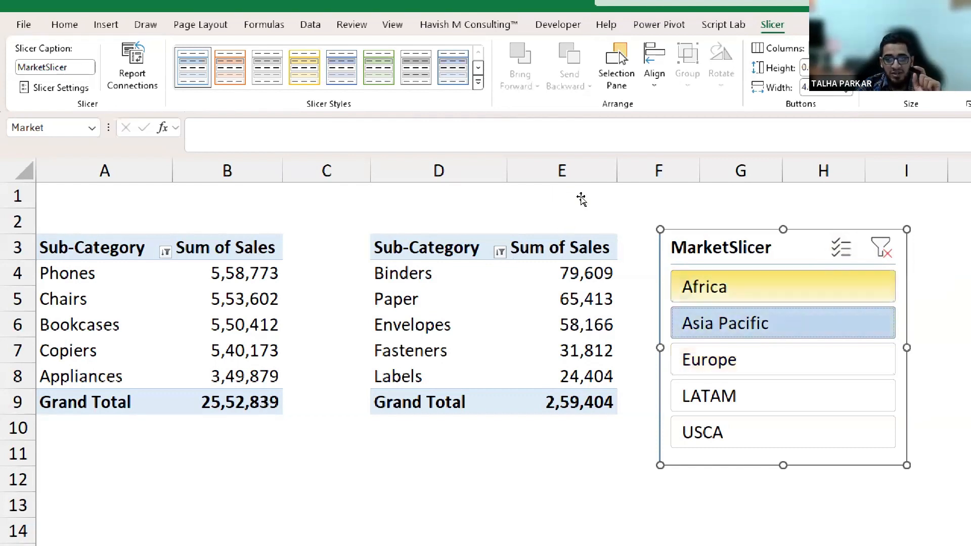
pyautogui.press('Return')
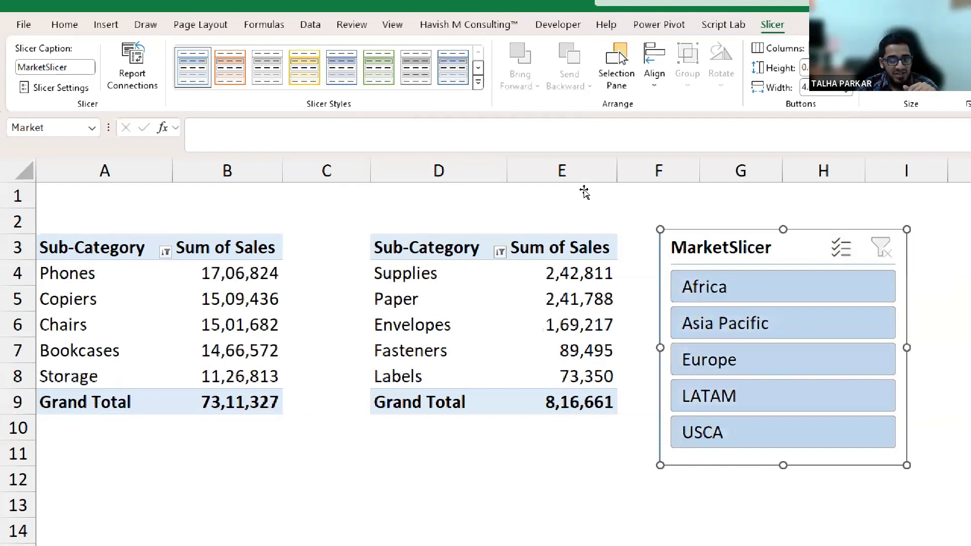
pyautogui.press('Left')
pyautogui.click(841, 248)
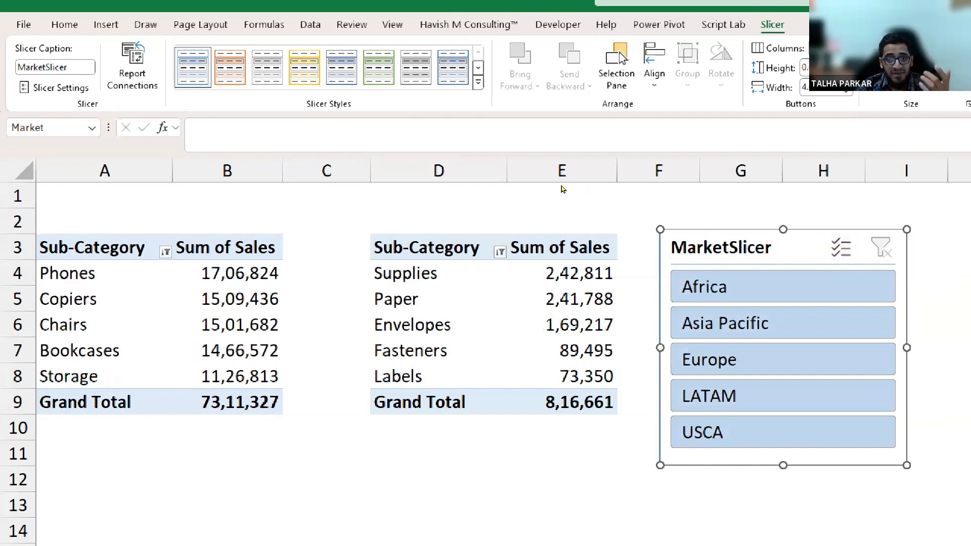
# With Multi-Select on, toggle markets on and off until only Europe remains selected.
pyautogui.click(823, 286)
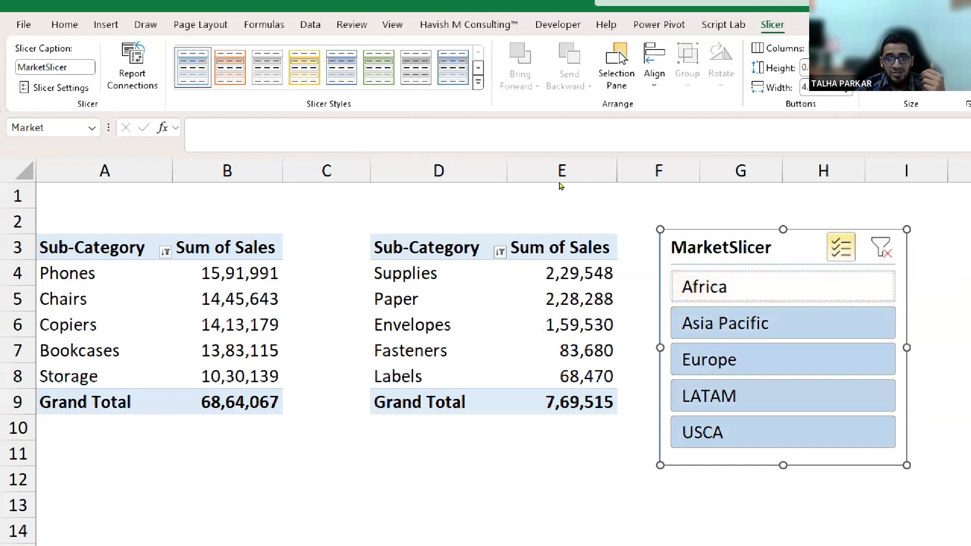
pyautogui.click(759, 323)
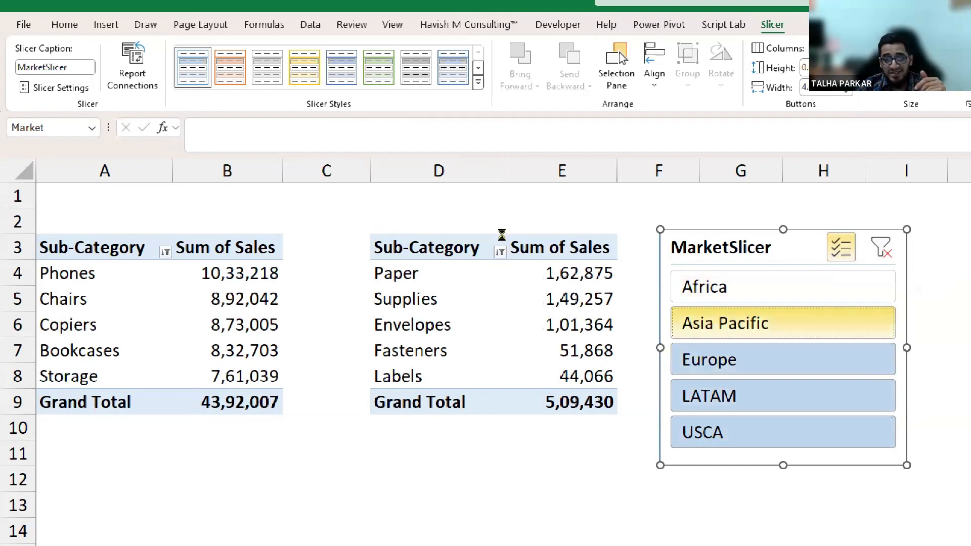
pyautogui.click(758, 323)
pyautogui.click(758, 359)
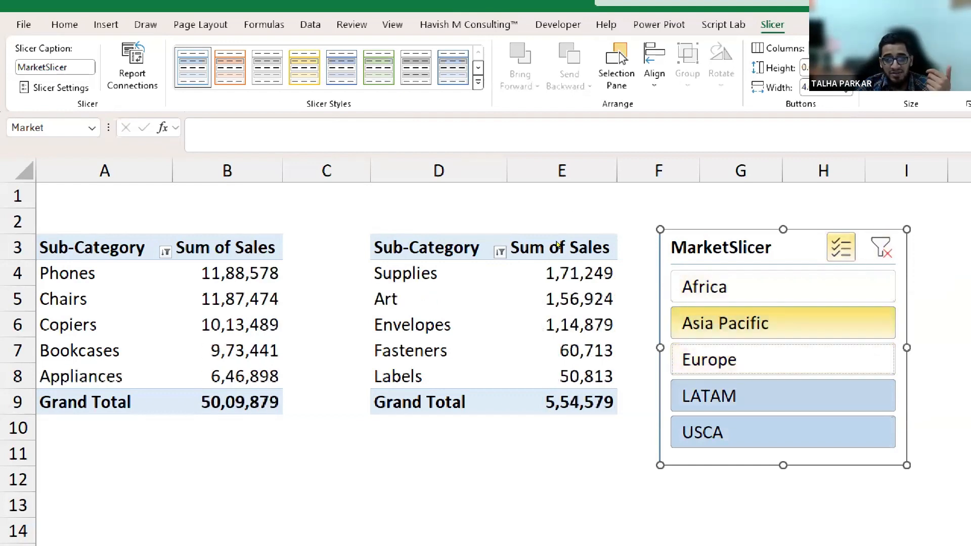
pyautogui.click(758, 396)
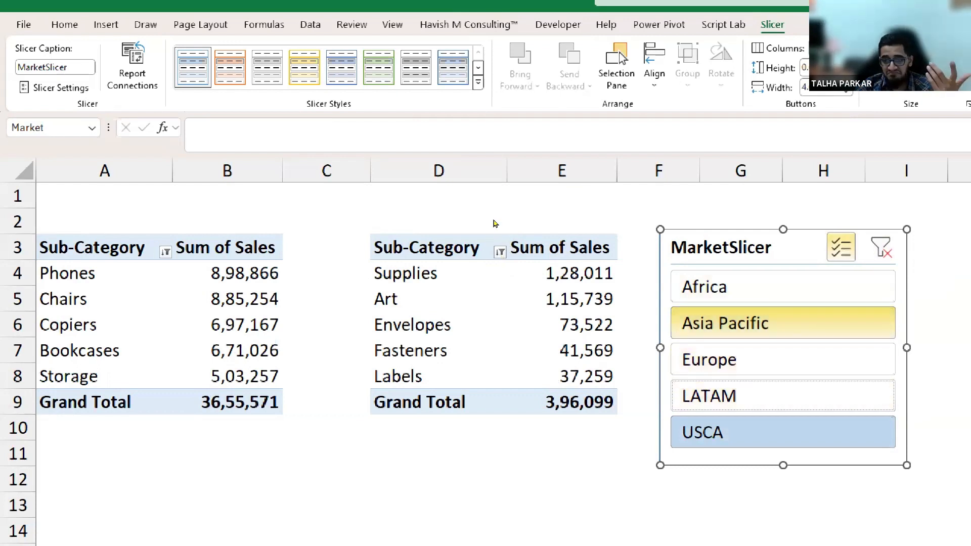
pyautogui.click(759, 286)
pyautogui.click(759, 433)
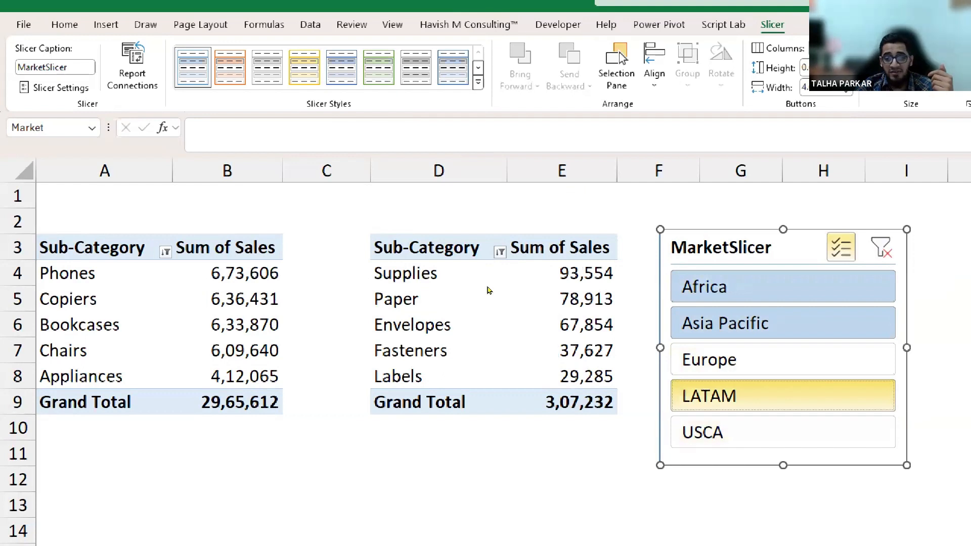
pyautogui.click(759, 396)
pyautogui.click(759, 432)
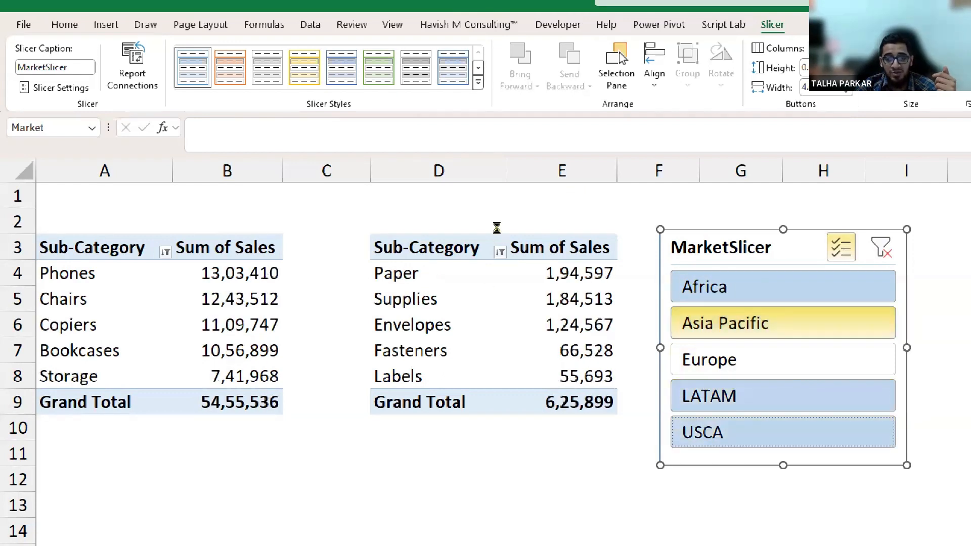
pyautogui.click(759, 323)
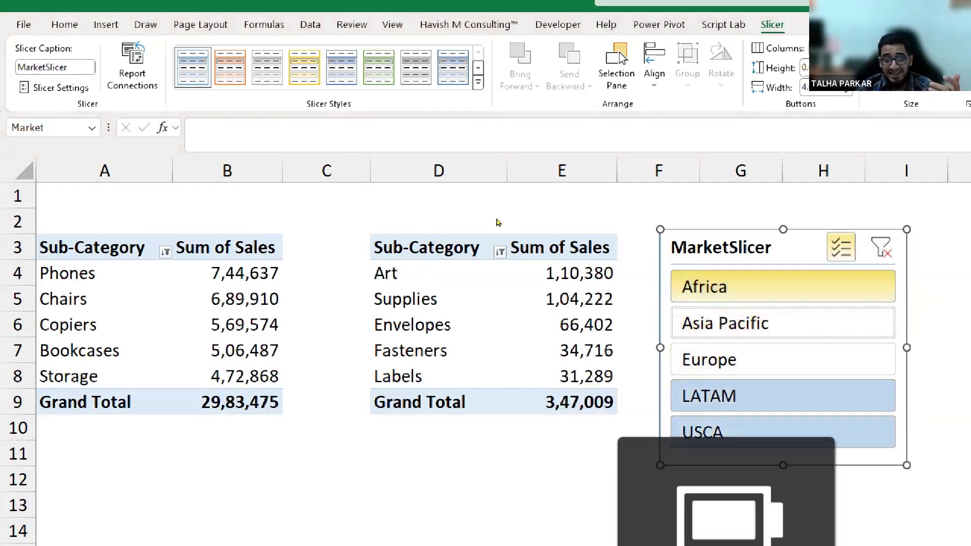
pyautogui.click(759, 287)
pyautogui.click(759, 359)
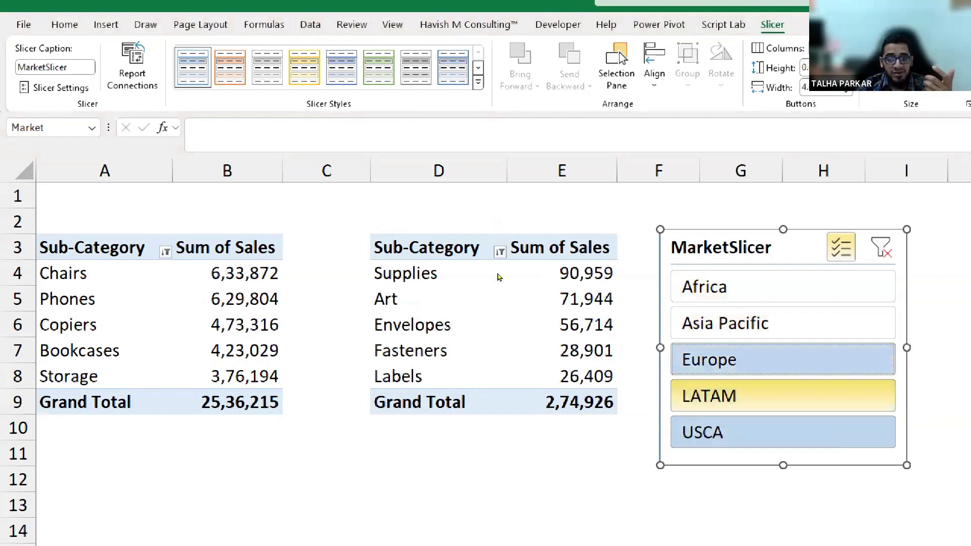
pyautogui.click(759, 396)
pyautogui.click(759, 433)
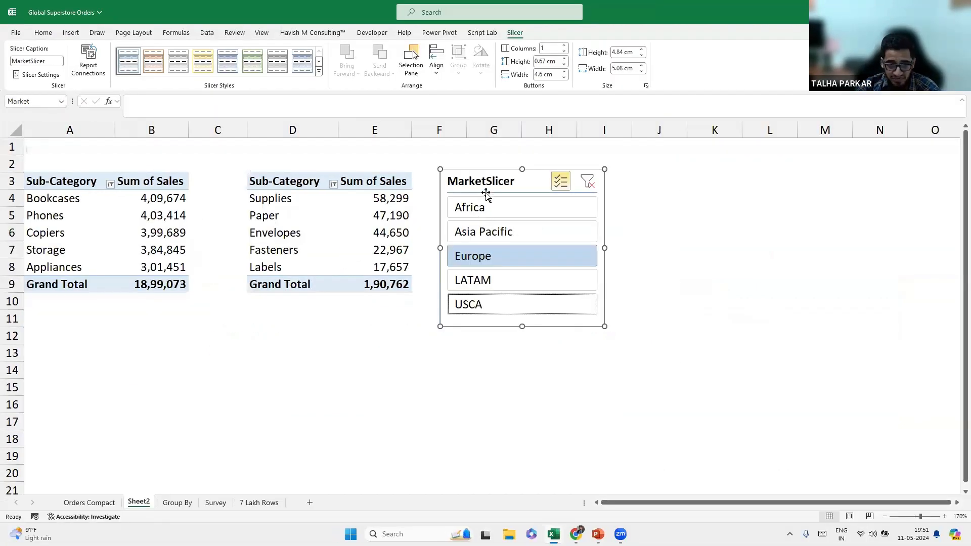
# From a Top 5 value cell, insert a Pie PivotChart through Recommended Charts.
pyautogui.click(140, 199)
pyautogui.click(71, 32)
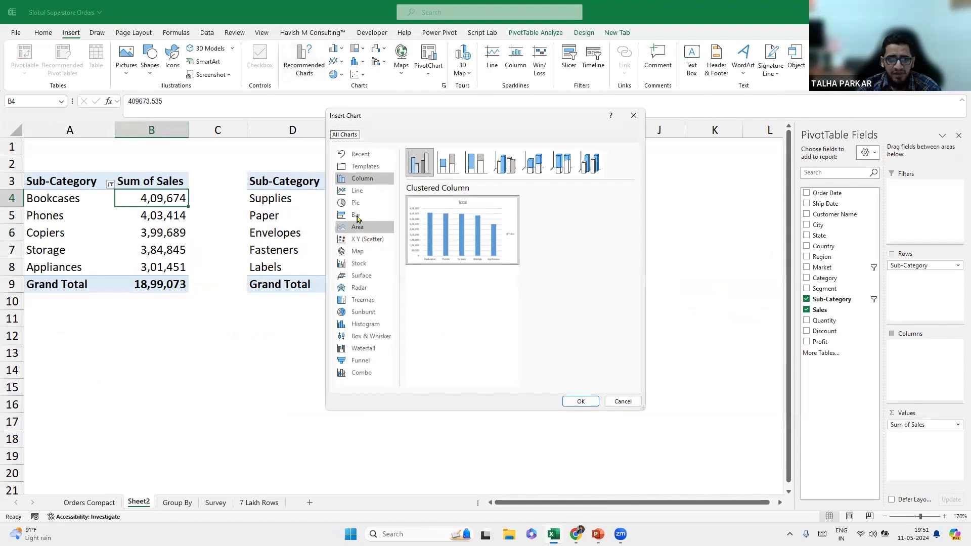
pyautogui.click(358, 190)
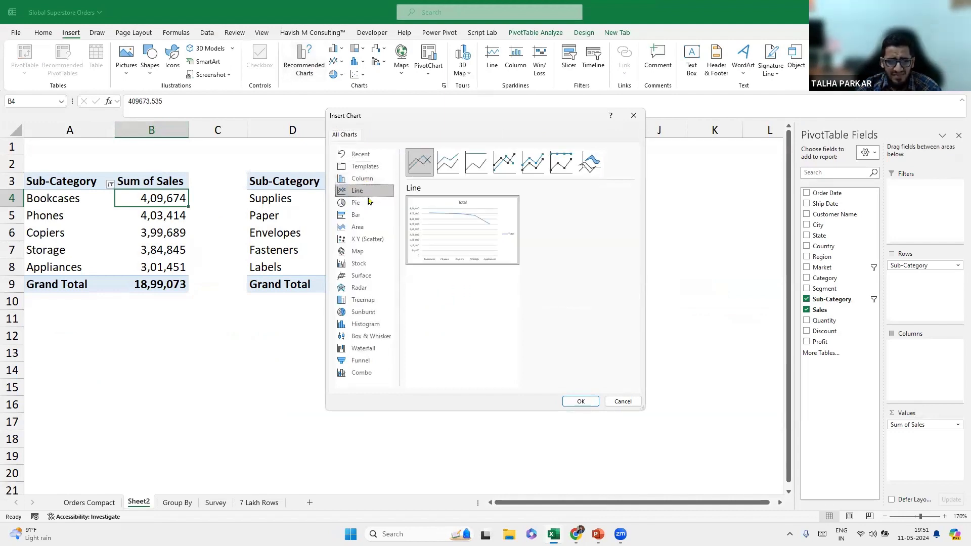
pyautogui.click(367, 203)
pyautogui.click(369, 213)
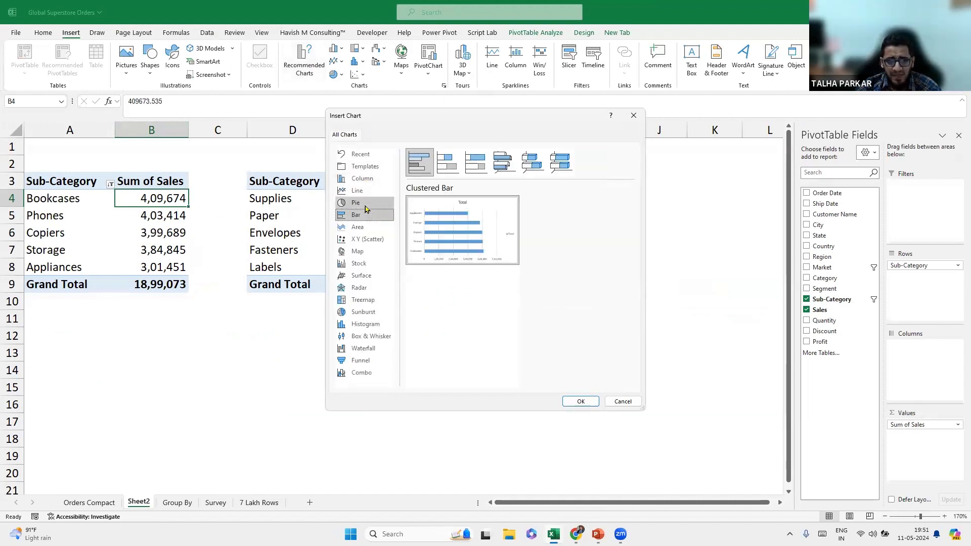
pyautogui.click(366, 203)
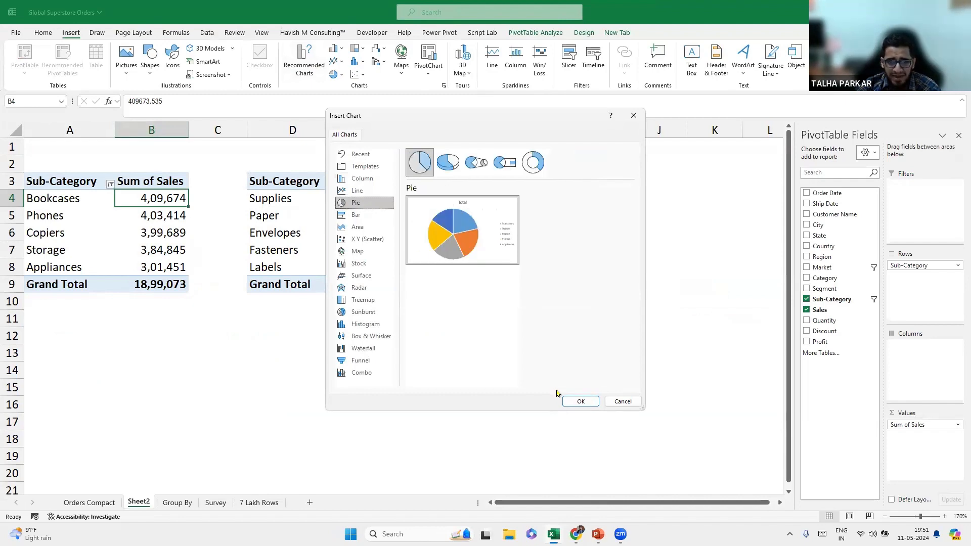
pyautogui.click(580, 402)
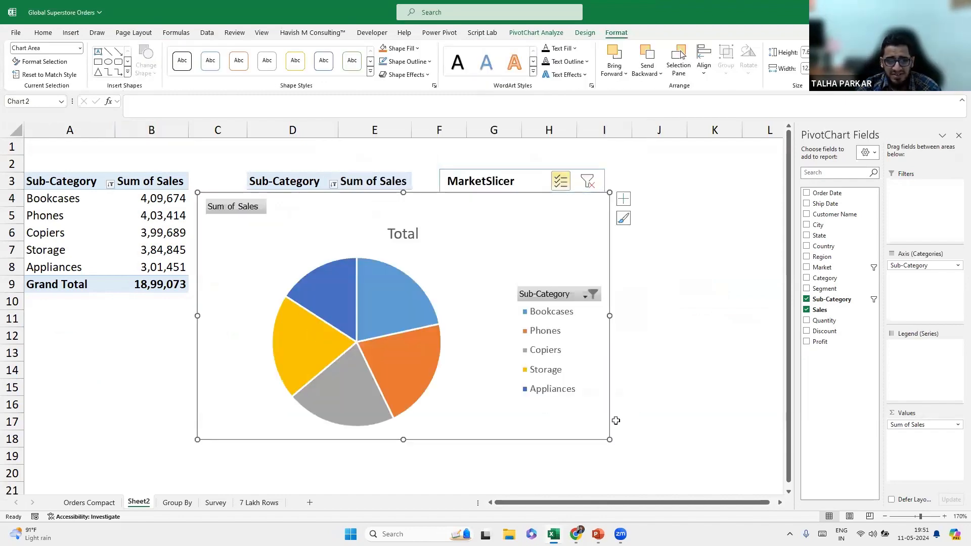
# Shrink the pie chart and move it beneath the Top 5 table.
pyautogui.moveTo(607, 438); pyautogui.dragTo(504, 373)
pyautogui.moveTo(440, 228); pyautogui.dragTo(261, 336)
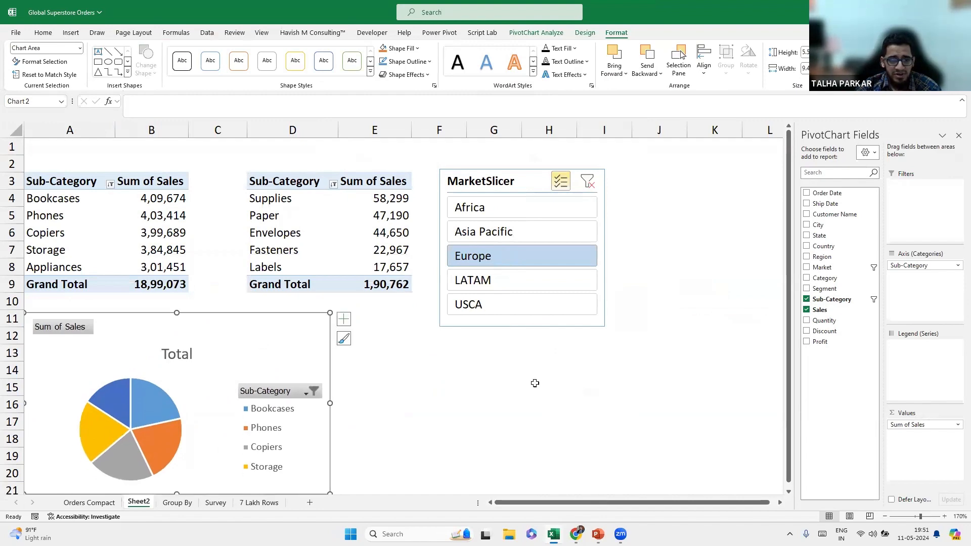
pyautogui.click(884, 516)
pyautogui.click(884, 516)
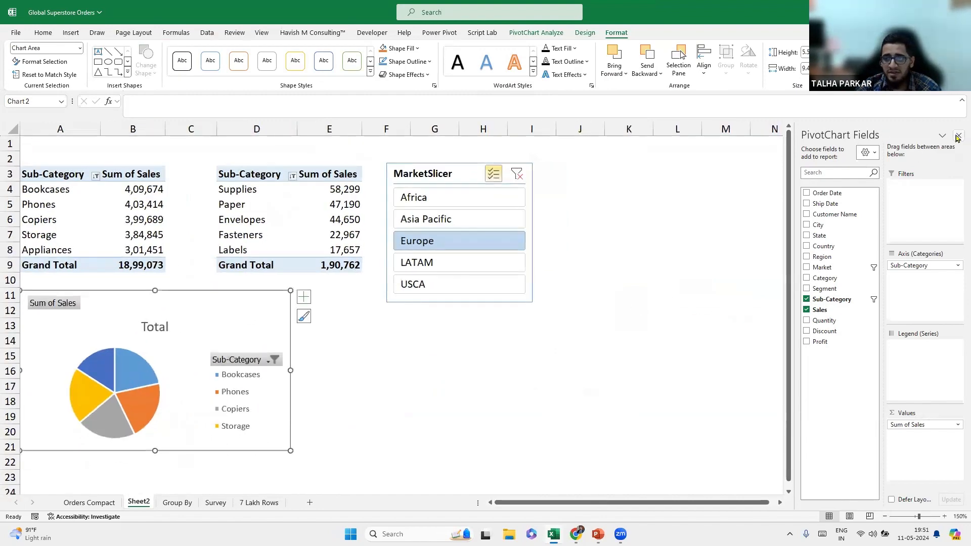
pyautogui.press('ctrl')
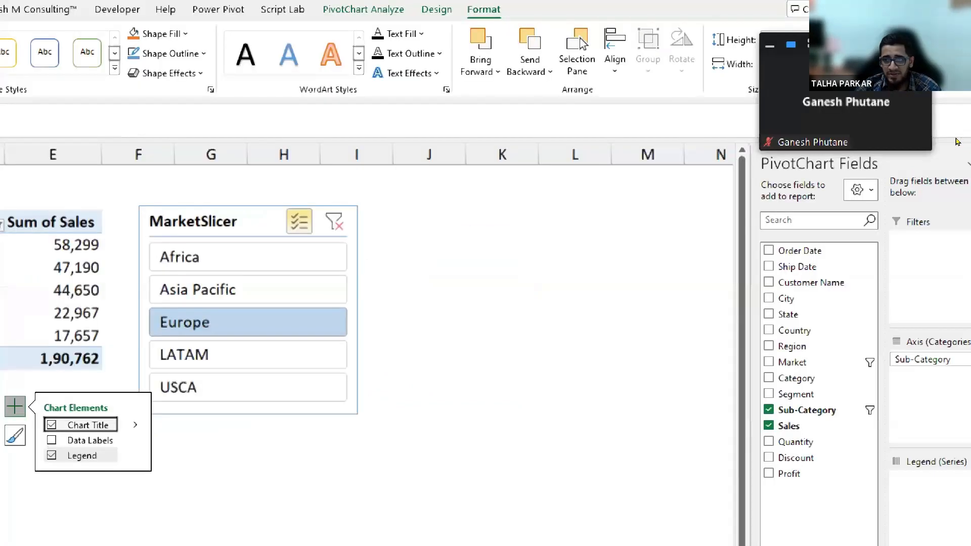
# Undock the PivotChart Fields pane and move it clear of the chart.
pyautogui.moveTo(889, 155); pyautogui.dragTo(886, 133)
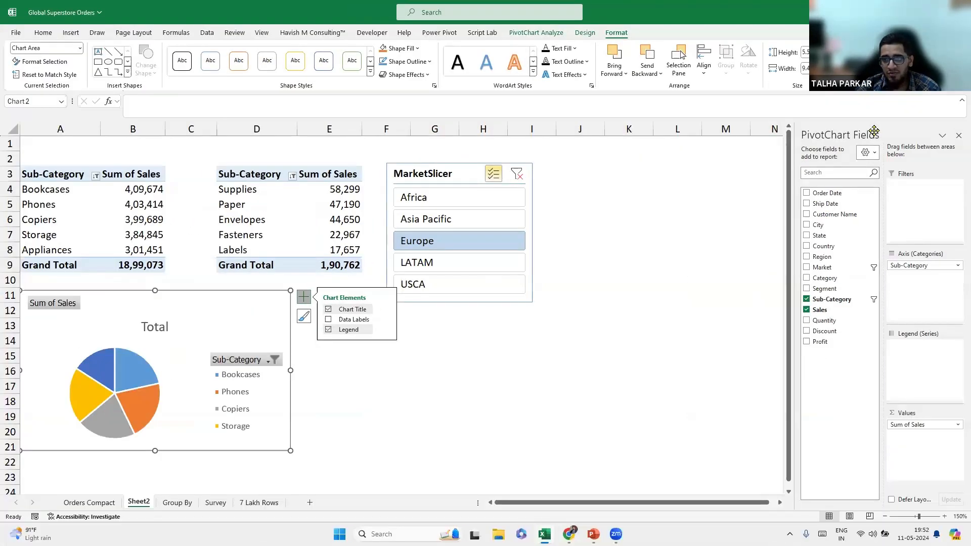
pyautogui.moveTo(732, 171); pyautogui.dragTo(636, 215)
pyautogui.moveTo(672, 185); pyautogui.dragTo(745, 149)
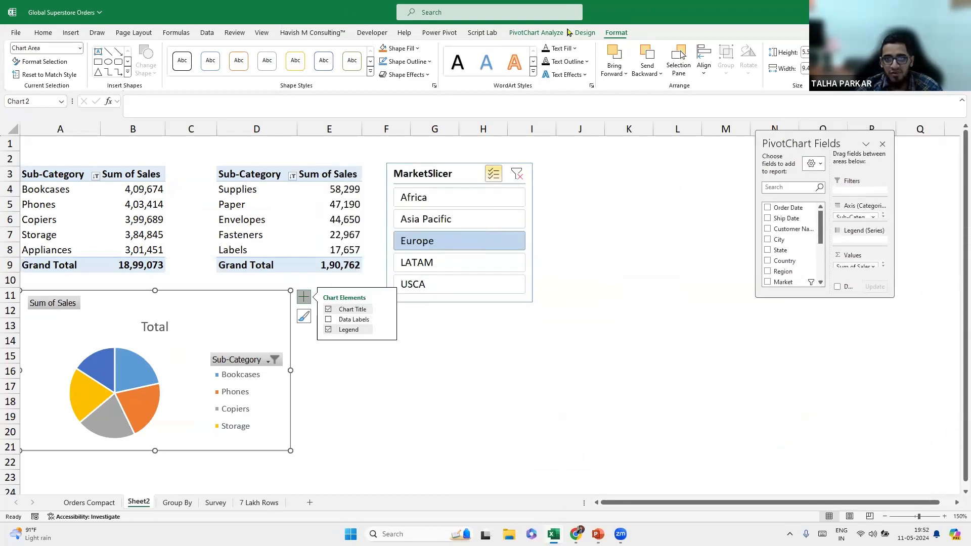
pyautogui.click(532, 38)
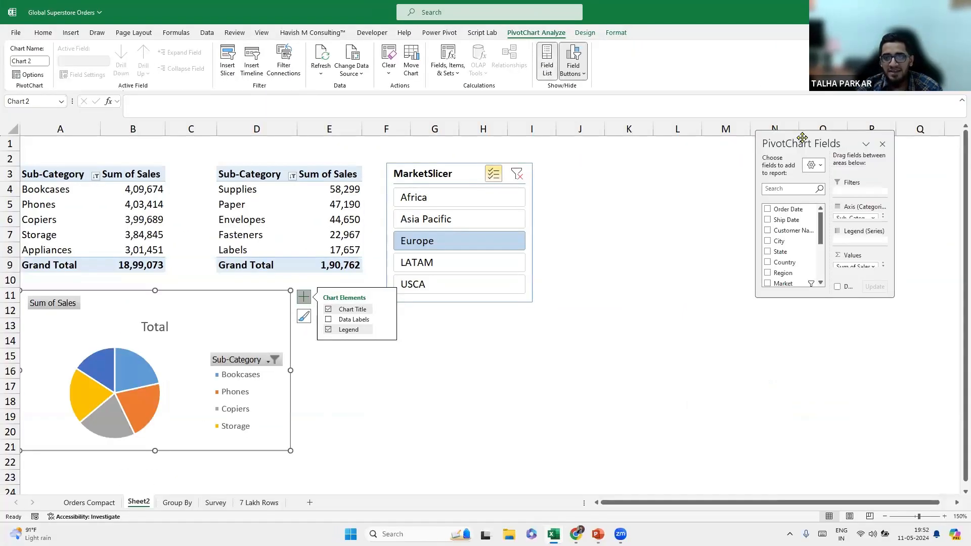
pyautogui.moveTo(803, 137); pyautogui.dragTo(891, 145)
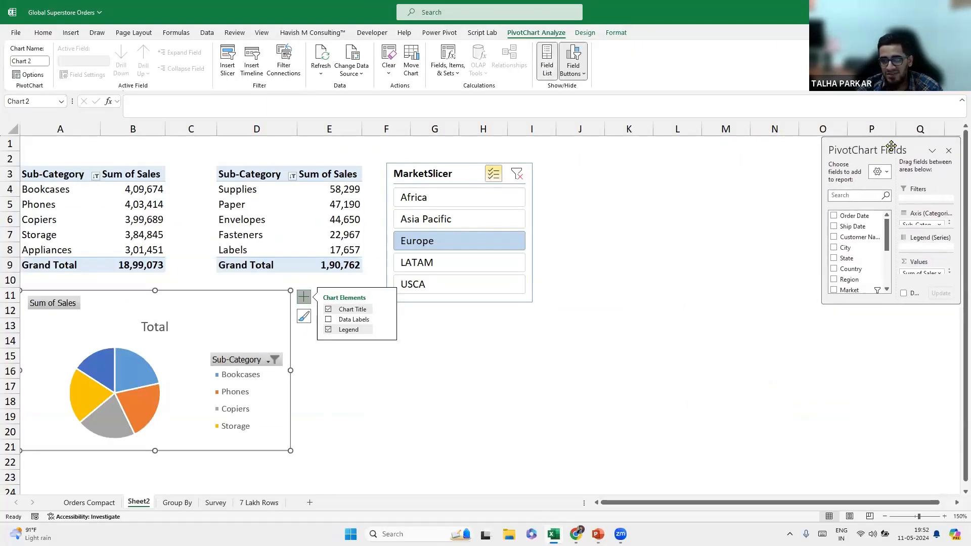
pyautogui.click(881, 173)
pyautogui.moveTo(892, 137); pyautogui.dragTo(893, 155)
# Narrow the pie chart, place its legend at the bottom, and reduce the legend font size.
pyautogui.click(755, 225)
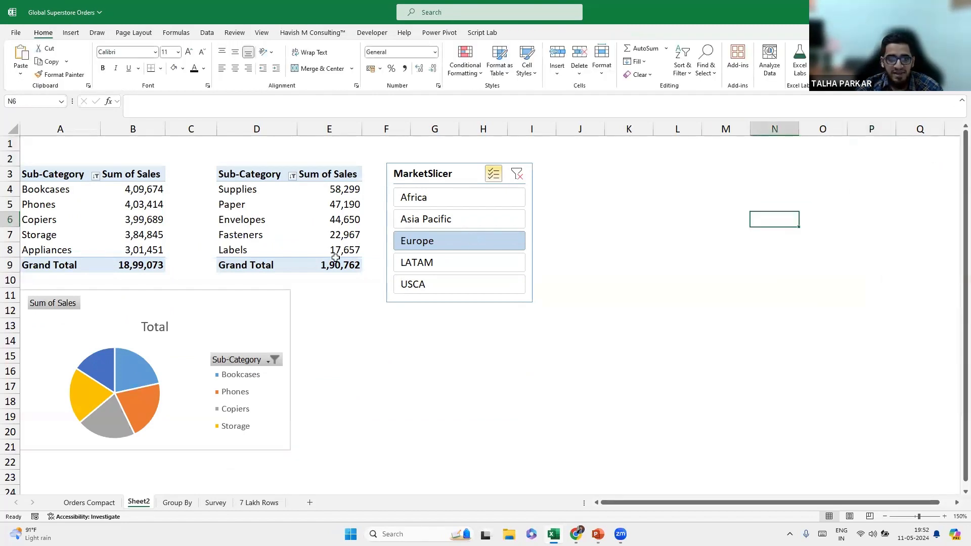
pyautogui.click(240, 250)
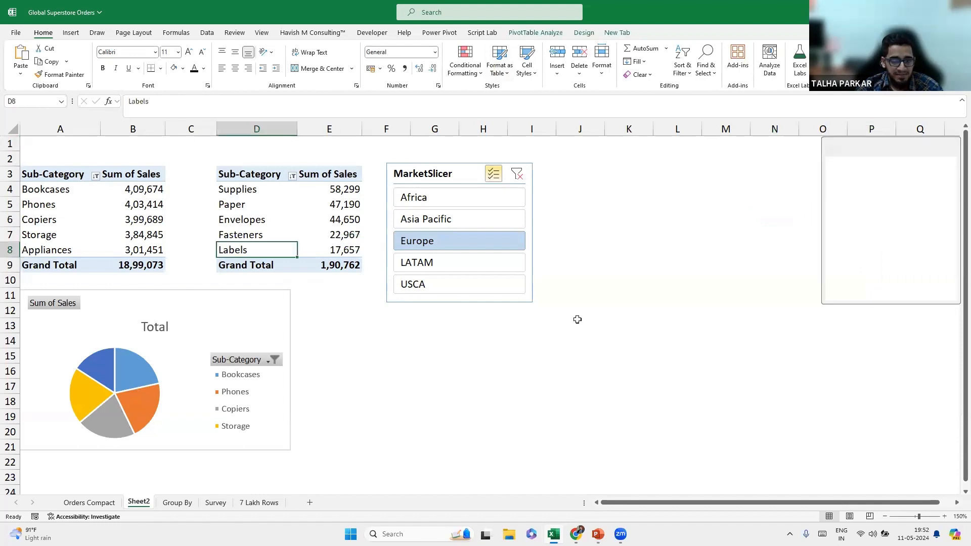
pyautogui.click(949, 151)
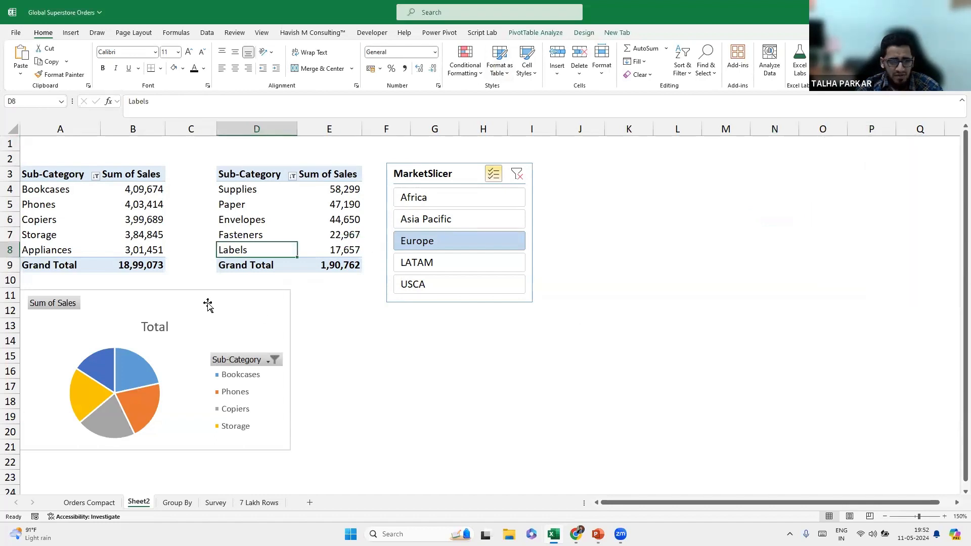
pyautogui.click(243, 321)
pyautogui.moveTo(292, 377); pyautogui.dragTo(254, 371)
pyautogui.click(266, 297)
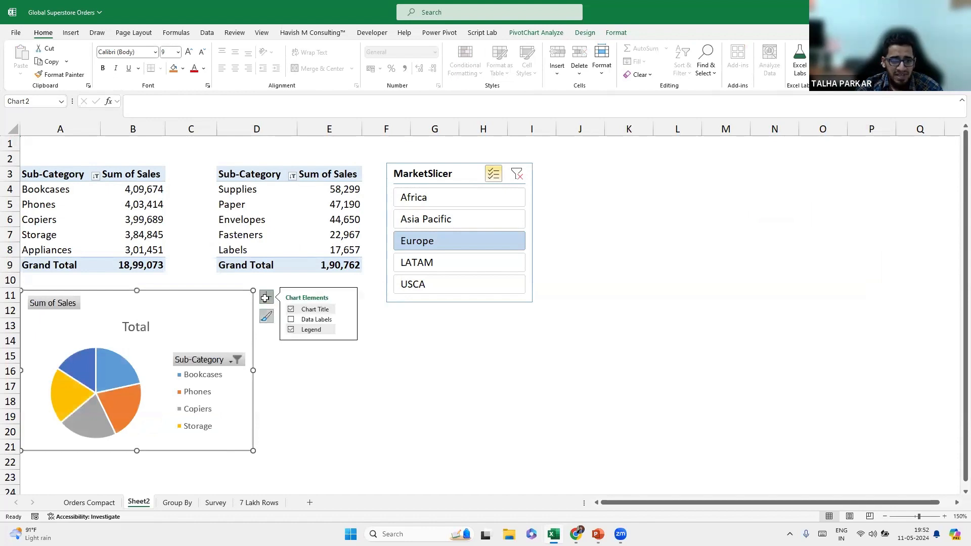
pyautogui.click(347, 329)
pyautogui.click(384, 369)
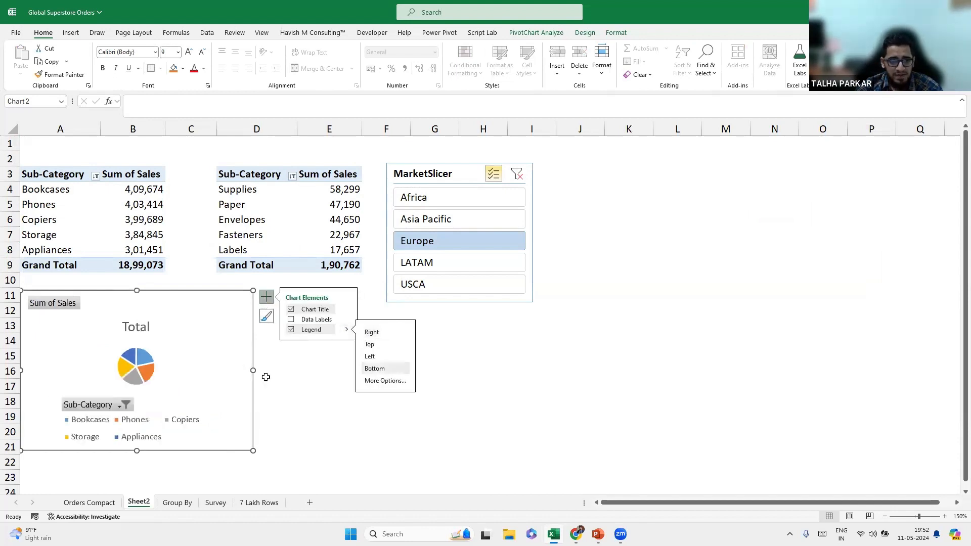
pyautogui.click(178, 402)
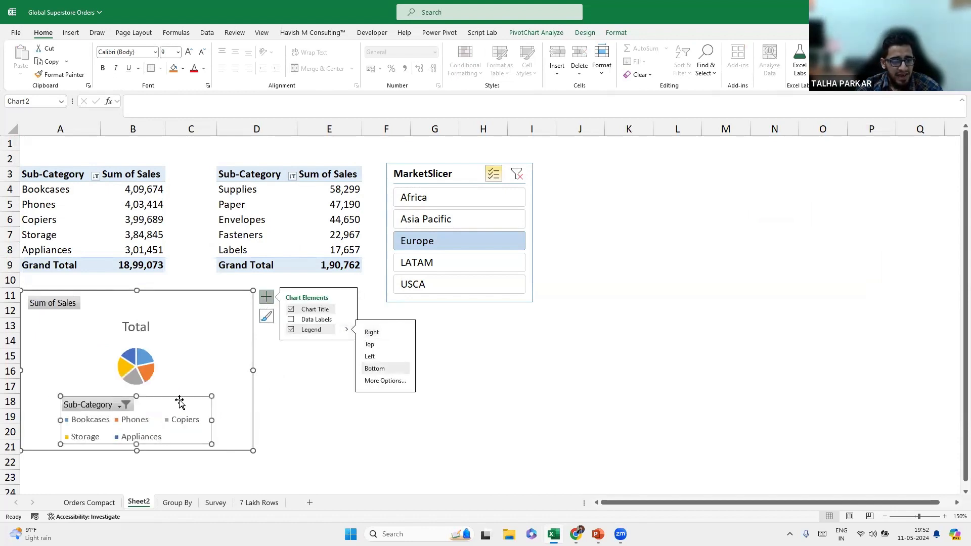
pyautogui.click(203, 52)
pyautogui.click(203, 52)
pyautogui.click(202, 52)
pyautogui.click(203, 52)
pyautogui.click(202, 52)
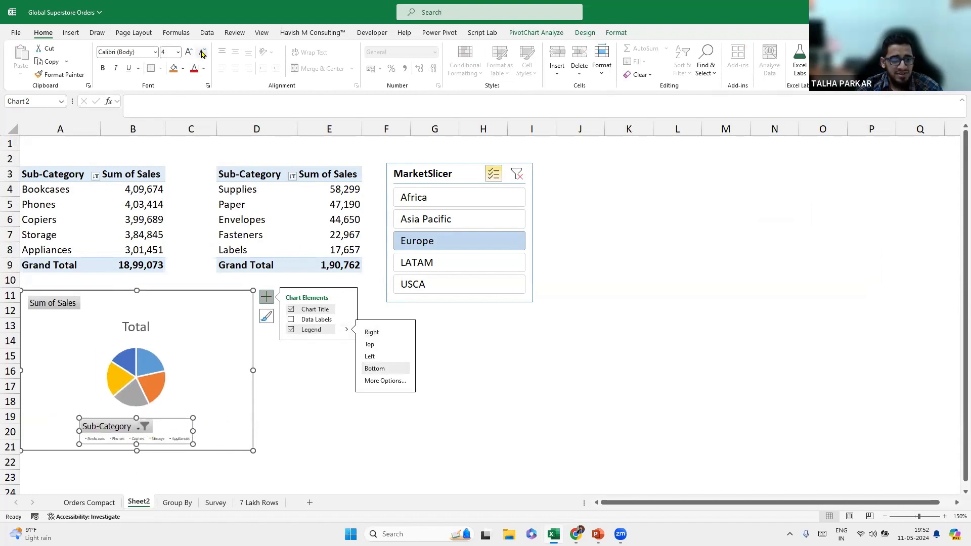
pyautogui.click(192, 52)
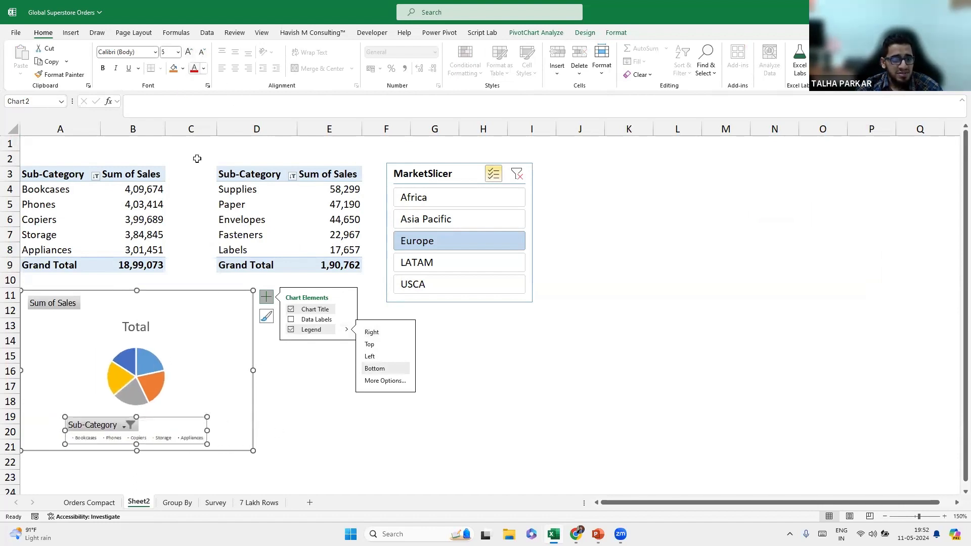
# Hide the Sum of Sales and Sub-Category field buttons on the pie chart.
pyautogui.rightClick(47, 306)
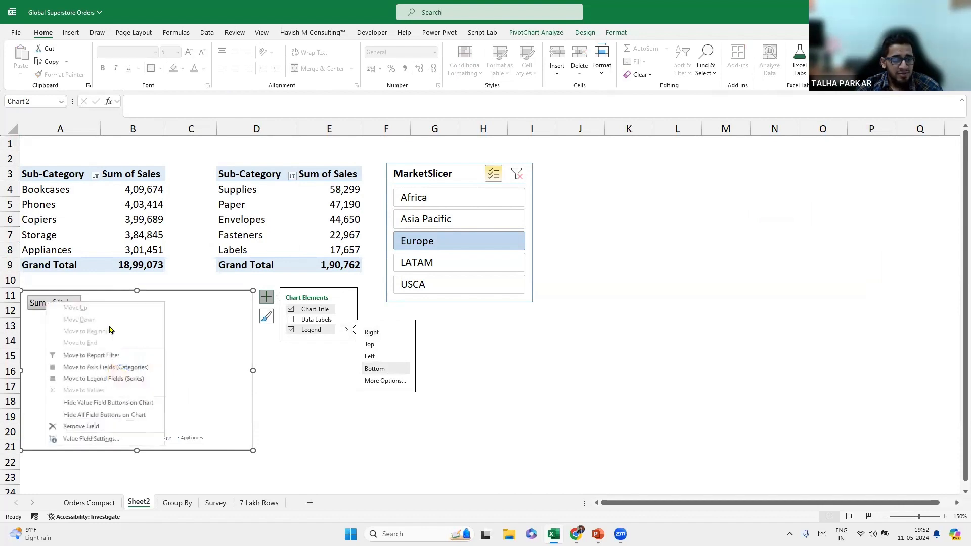
pyautogui.click(107, 403)
pyautogui.rightClick(121, 425)
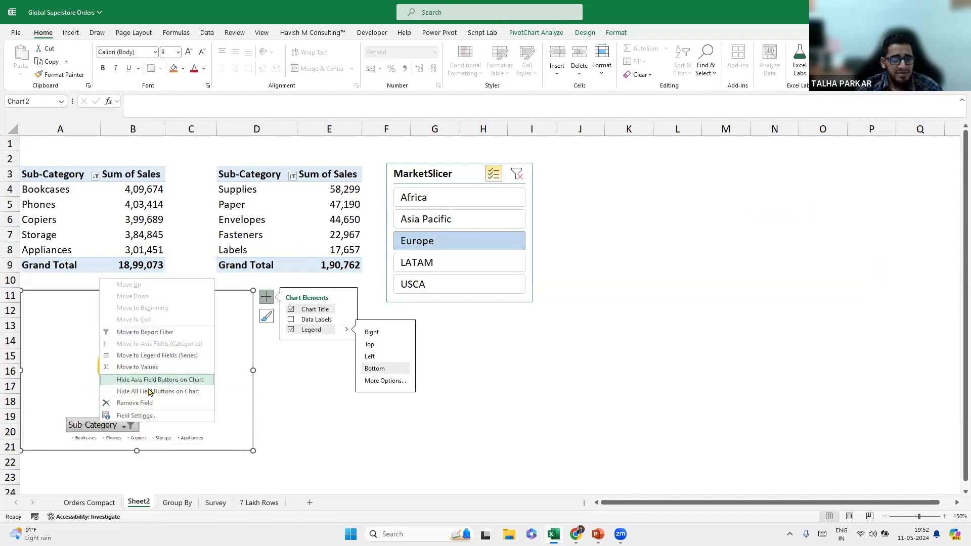
pyautogui.click(167, 380)
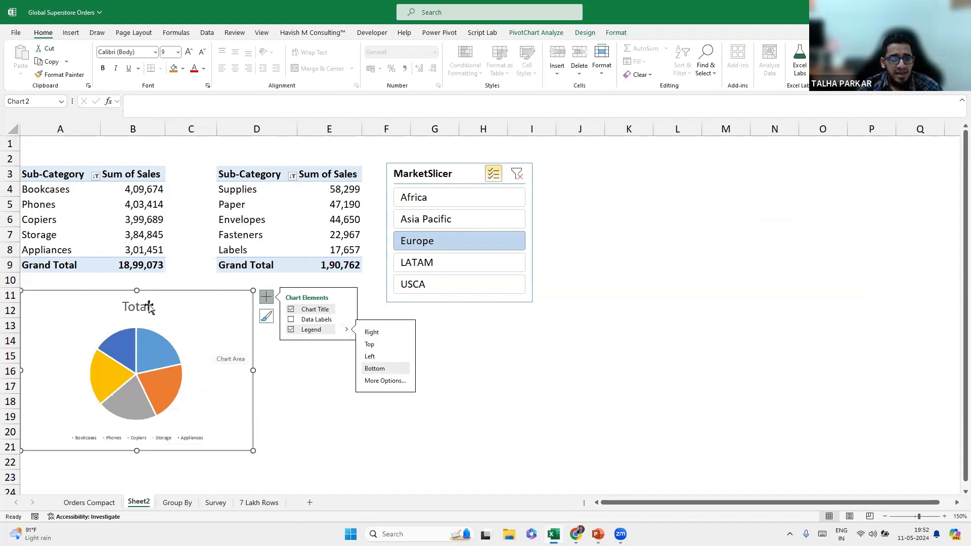
pyautogui.click(81, 154)
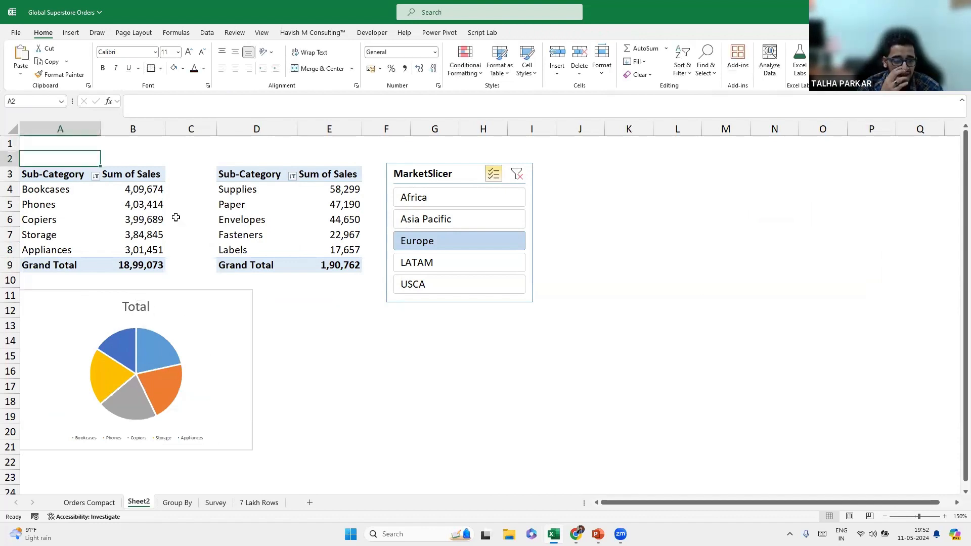
# Enter 'Top N Subcategories' in A2, then start a formula for the pie chart's Total title.
pyautogui.write('Top ')
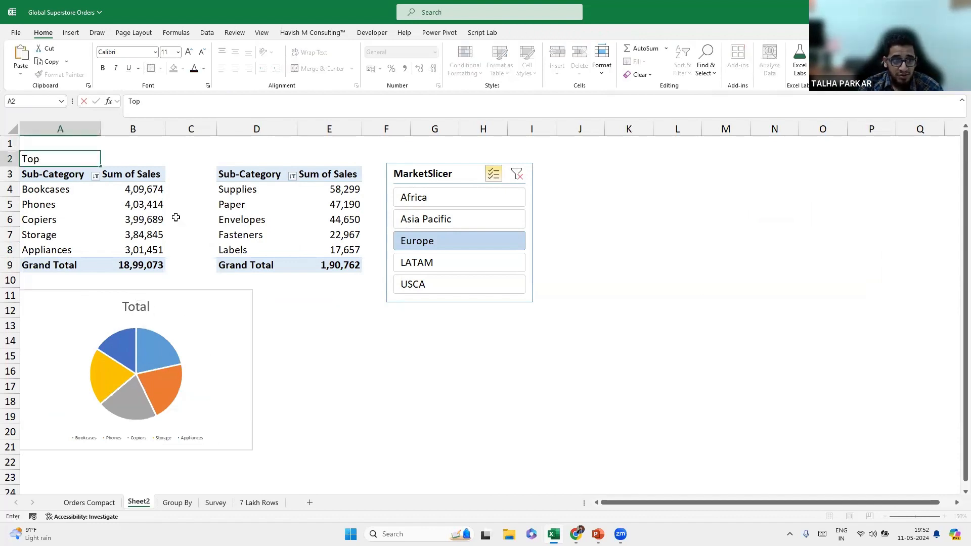
pyautogui.write('N Subcategories')
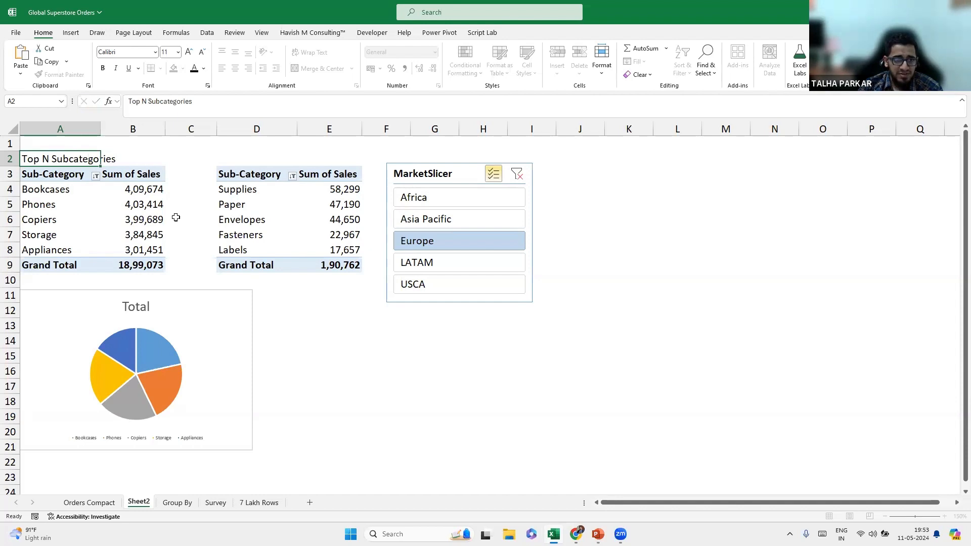
pyautogui.press('Return')
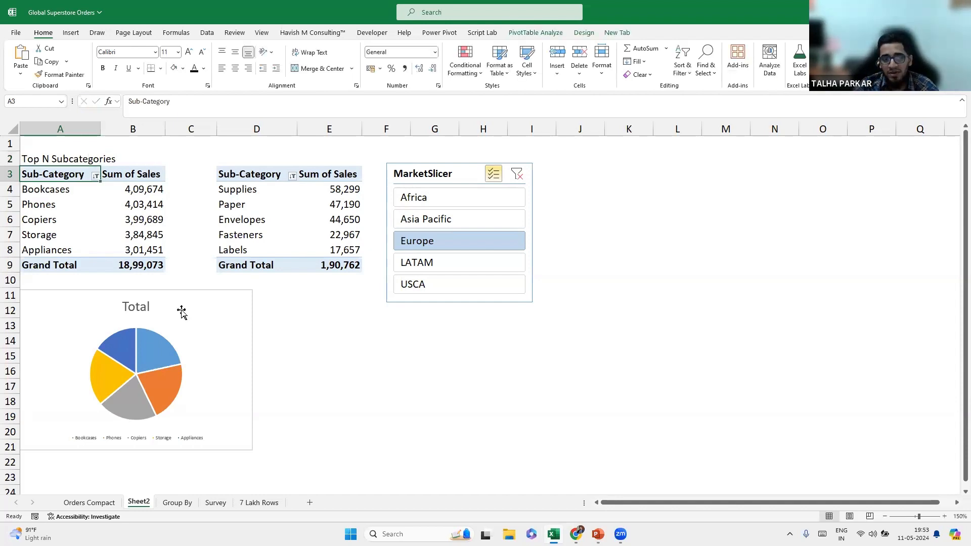
pyautogui.click(142, 309)
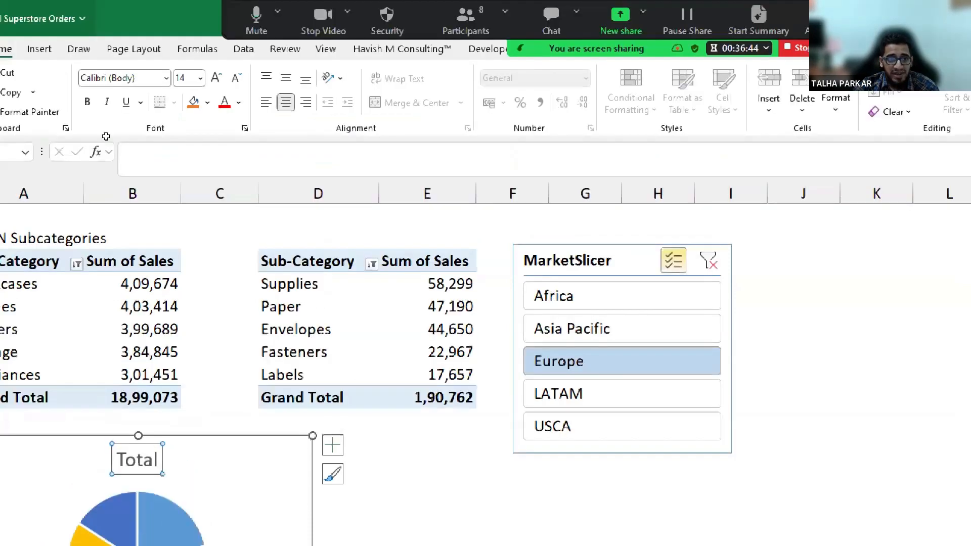
pyautogui.click(156, 4)
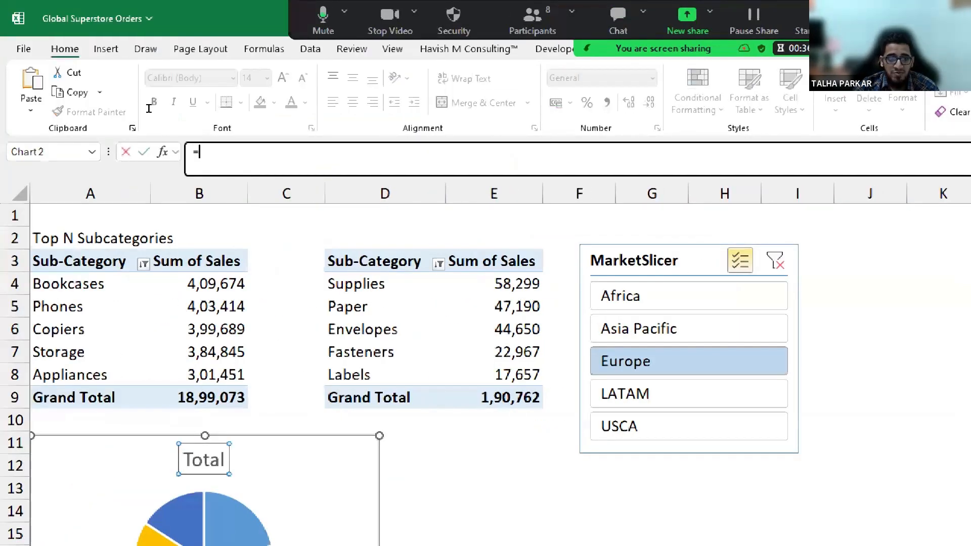
# Link the pie chart title to A2 so it reads 'Top N Subcategories', bold dark blue, and narrow the chart.
pyautogui.click(86, 235)
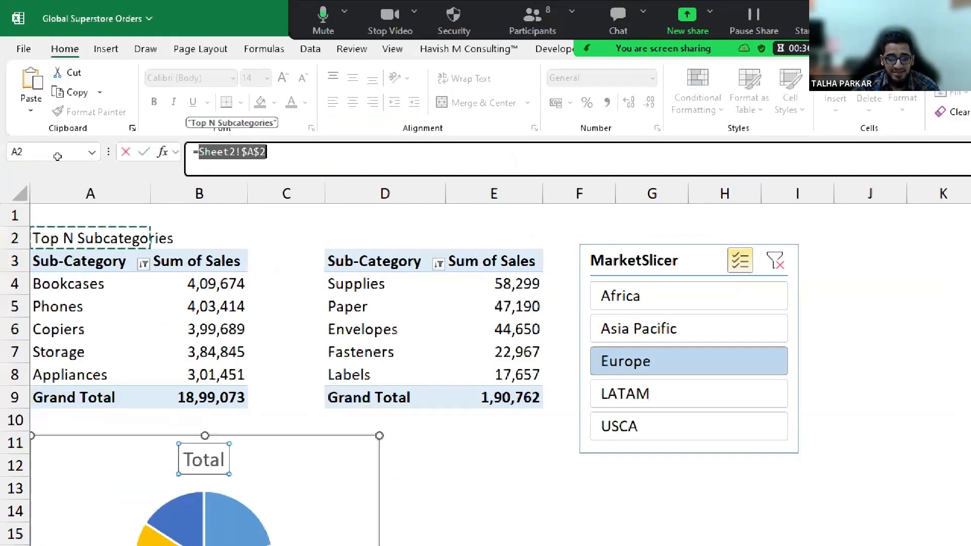
pyautogui.press('Return')
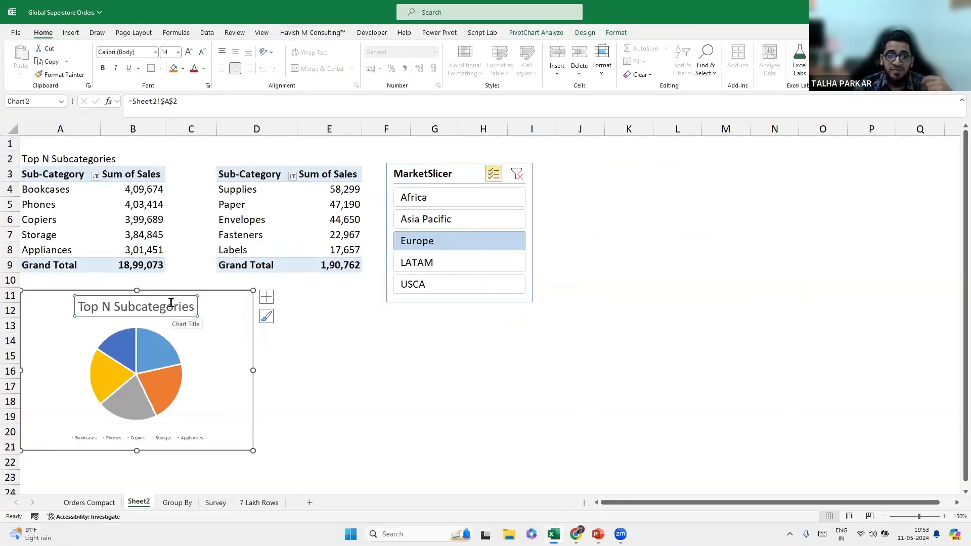
pyautogui.click(103, 68)
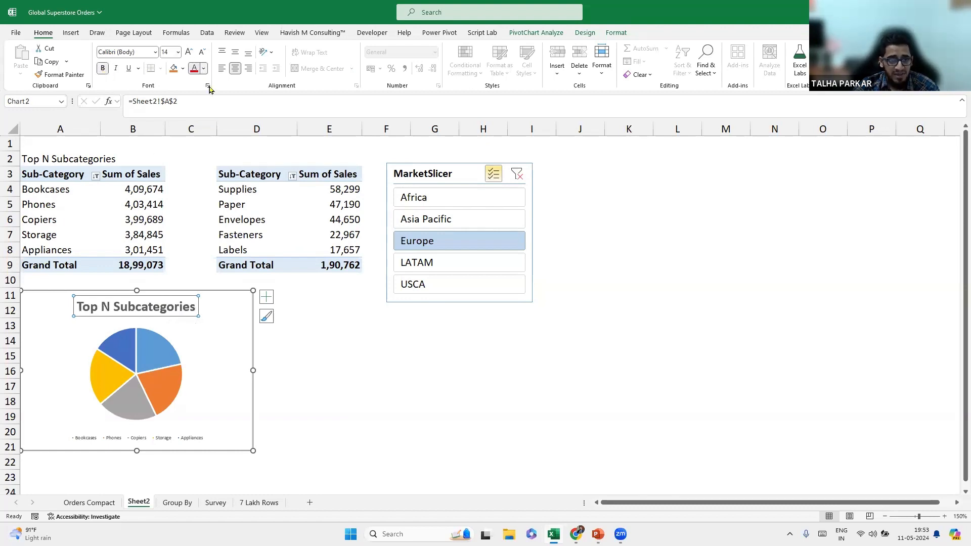
pyautogui.click(204, 69)
pyautogui.click(202, 132)
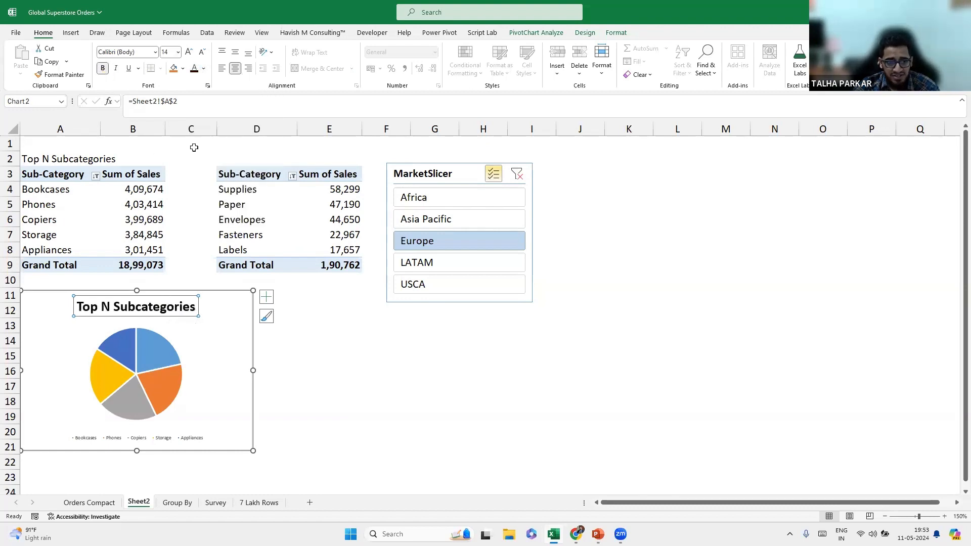
pyautogui.click(203, 69)
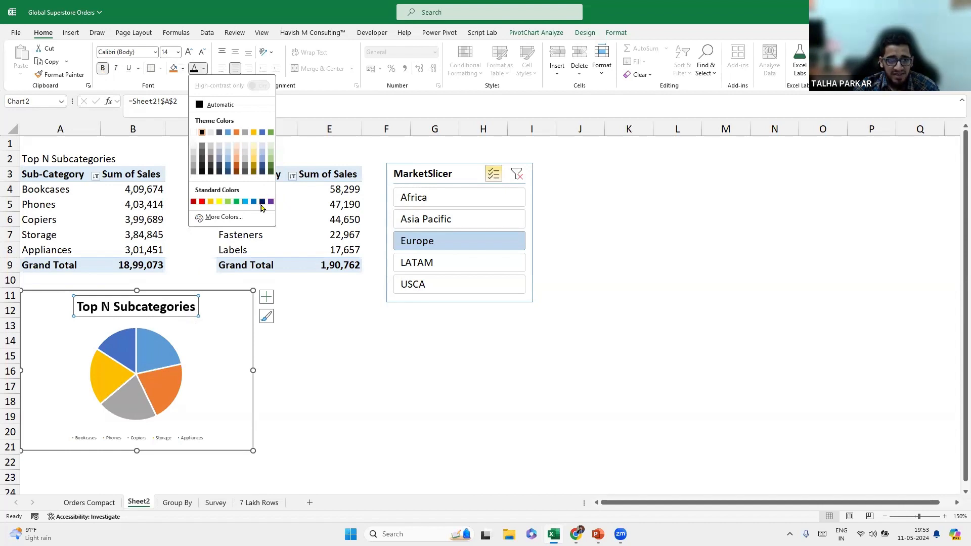
pyautogui.click(262, 203)
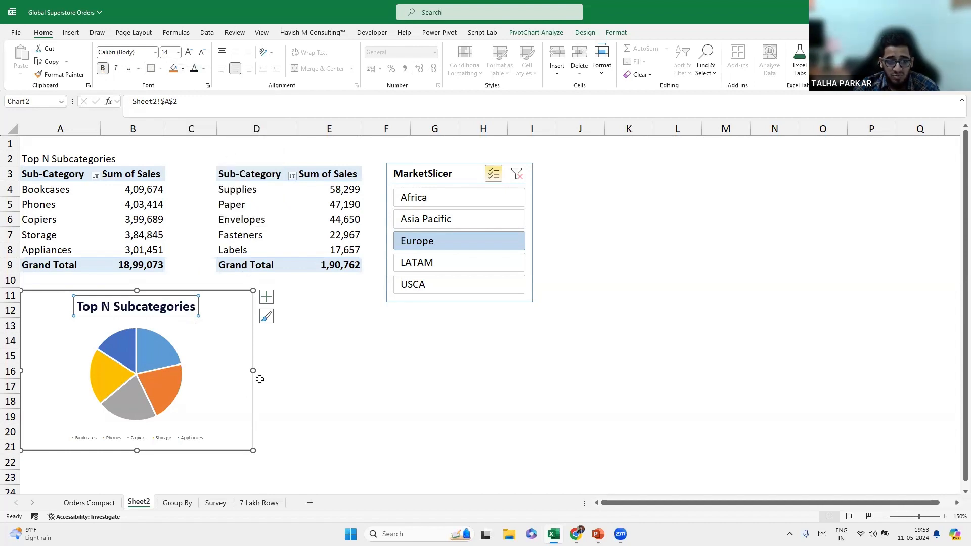
pyautogui.moveTo(255, 371); pyautogui.dragTo(221, 371)
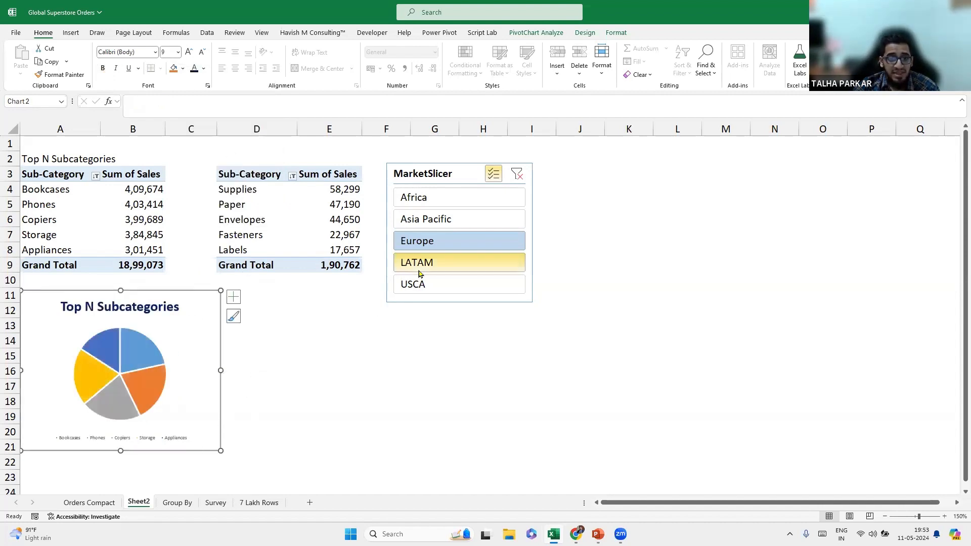
# Add LATAM, Africa, Asia Pacific and USCA to the MarketSlicer selection, nudging the slicer up-right.
pyautogui.click(418, 267)
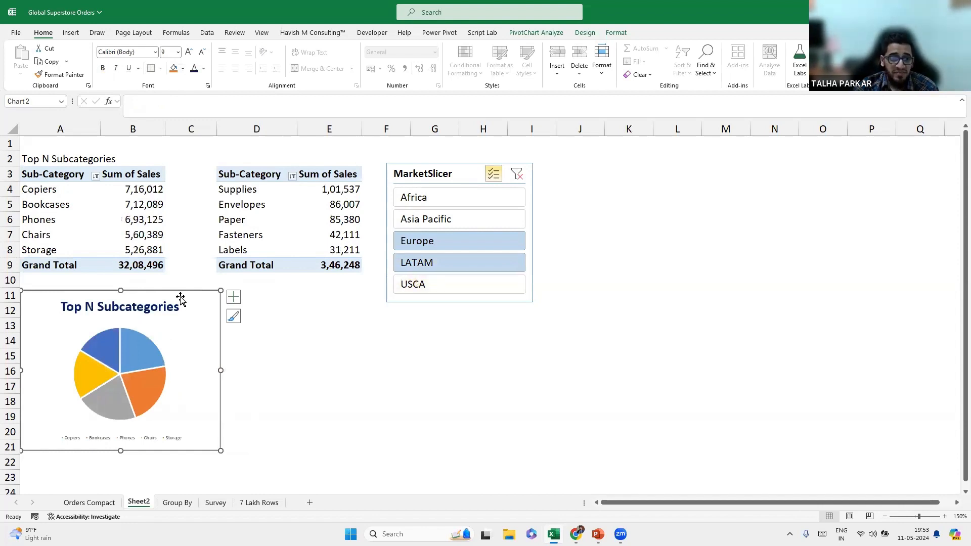
pyautogui.click(108, 219)
pyautogui.moveTo(410, 175); pyautogui.dragTo(419, 167)
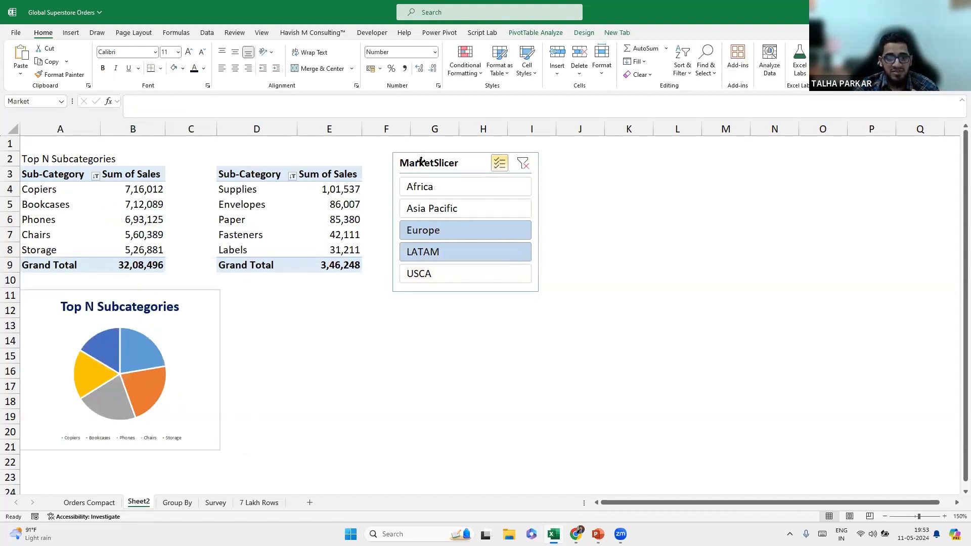
pyautogui.click(432, 194)
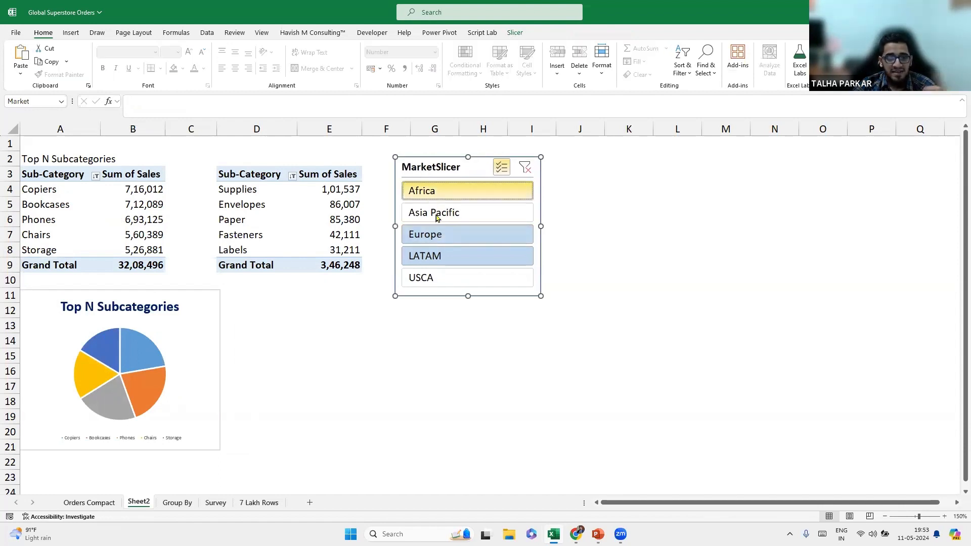
pyautogui.click(439, 212)
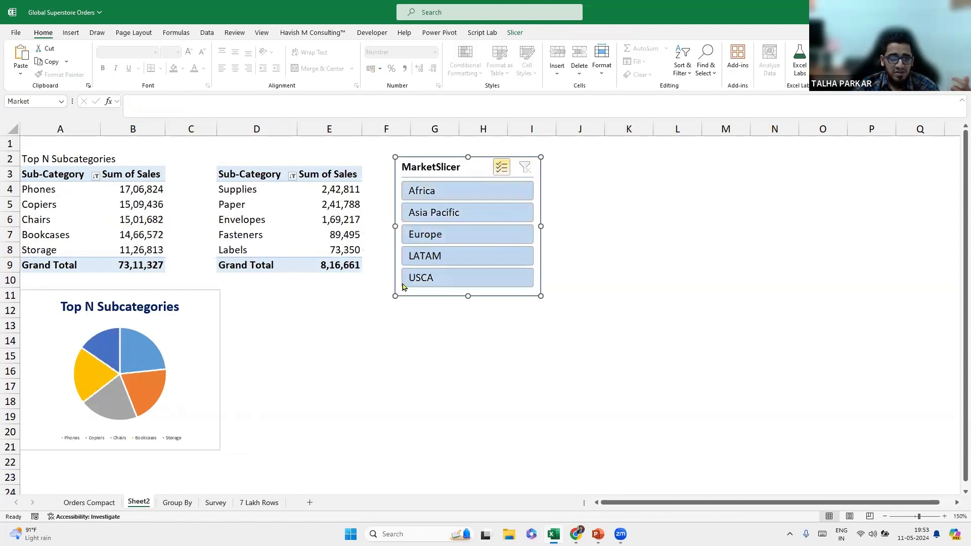
pyautogui.click(221, 302)
# Show data labels on the pie slices and shrink their font to fit one line.
pyautogui.click(233, 297)
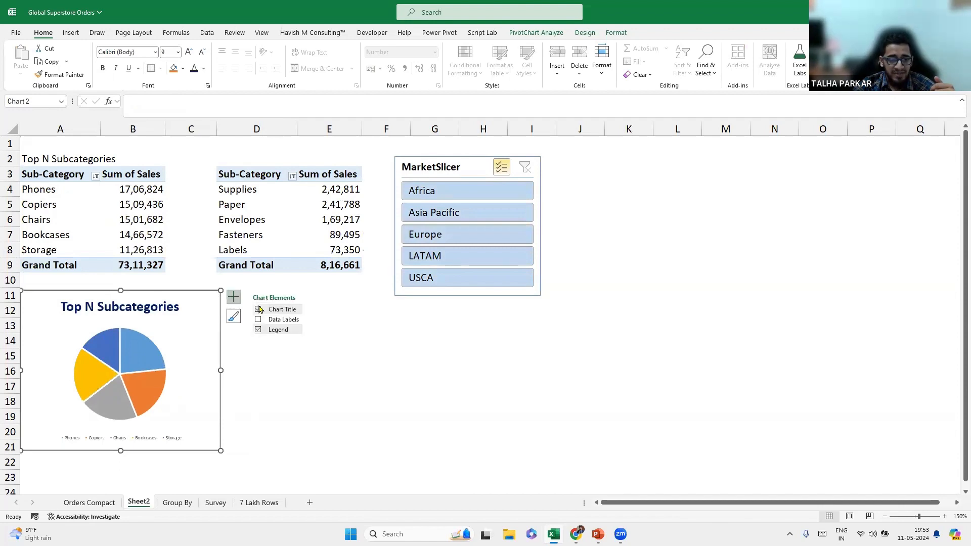
pyautogui.click(258, 319)
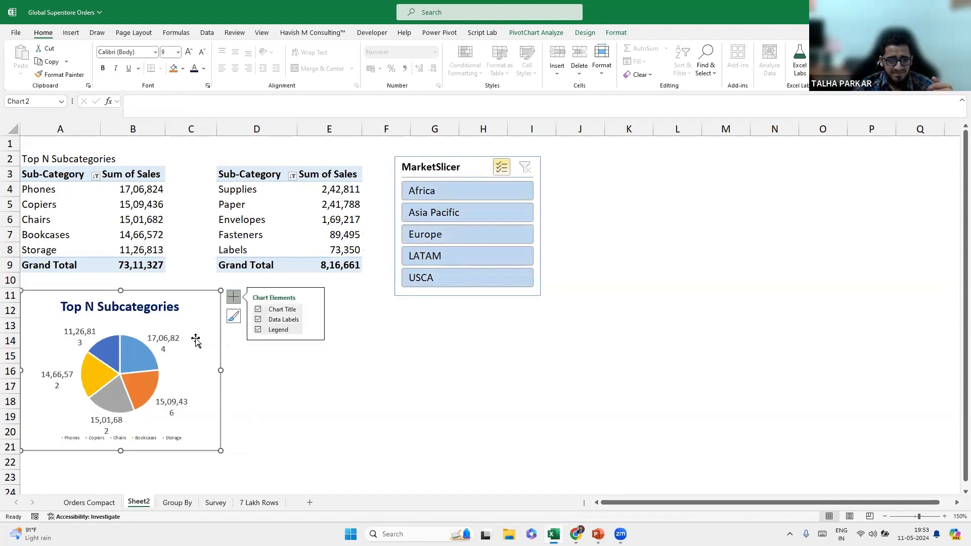
pyautogui.click(174, 340)
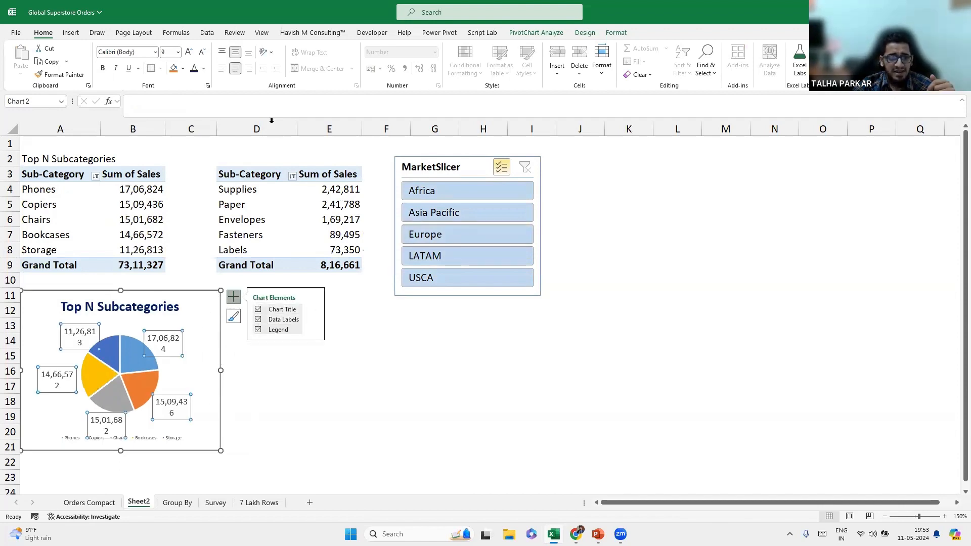
pyautogui.click(201, 55)
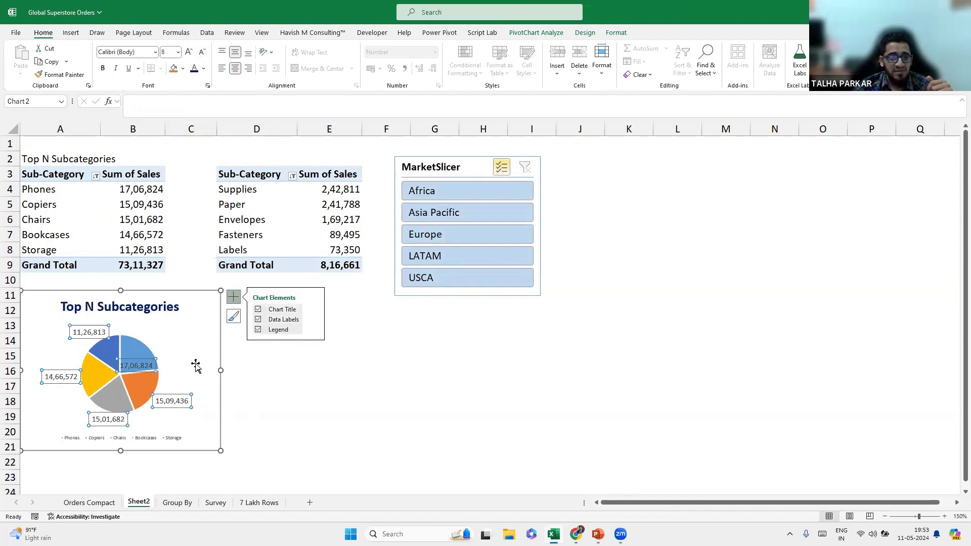
pyautogui.click(219, 339)
# Clear the MarketSlicer, turn off multi-select, and filter both pivots to Asia Pacific only.
pyautogui.click(455, 211)
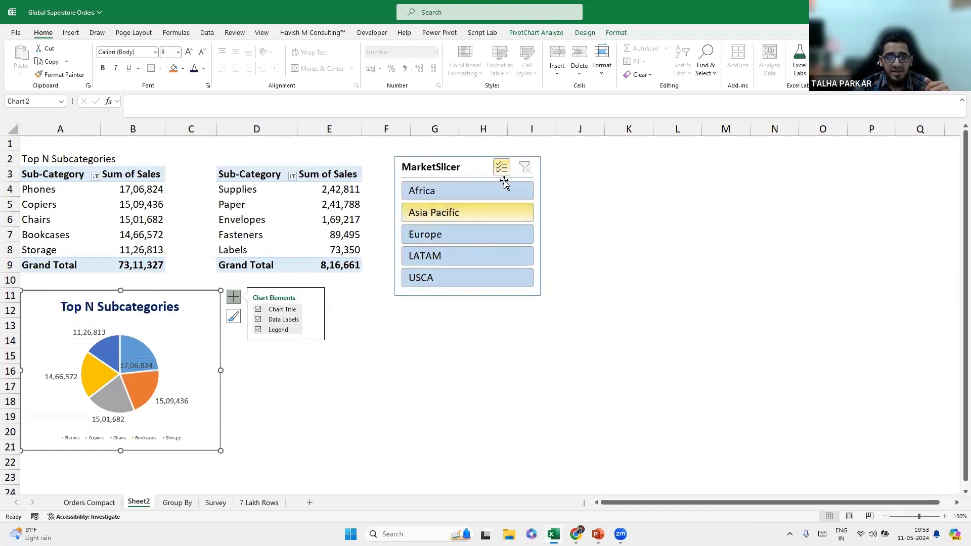
pyautogui.click(497, 212)
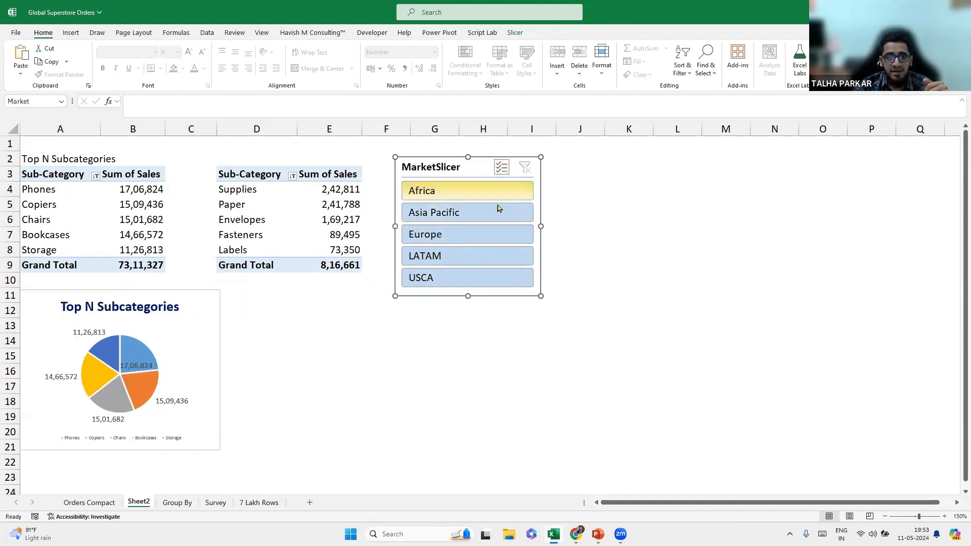
pyautogui.click(525, 169)
pyautogui.click(502, 170)
pyautogui.click(481, 194)
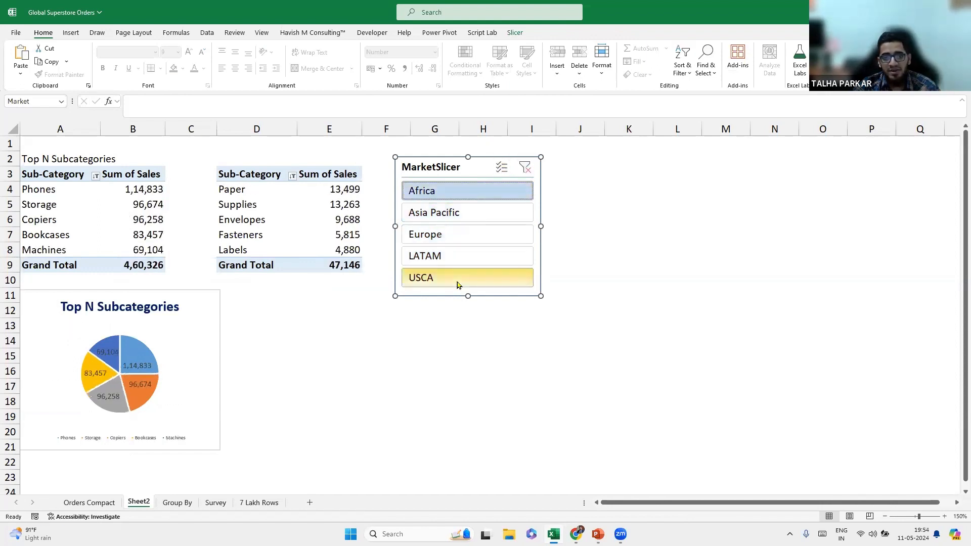
pyautogui.click(466, 214)
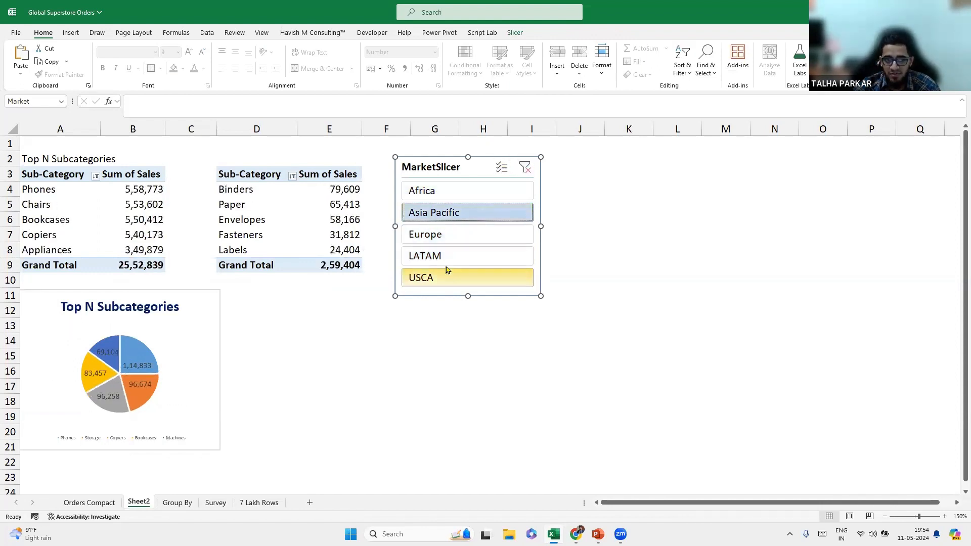
pyautogui.click(237, 163)
# Enter the heading 'Bottom N Subcategories' in D2.
pyautogui.write('Btoo')
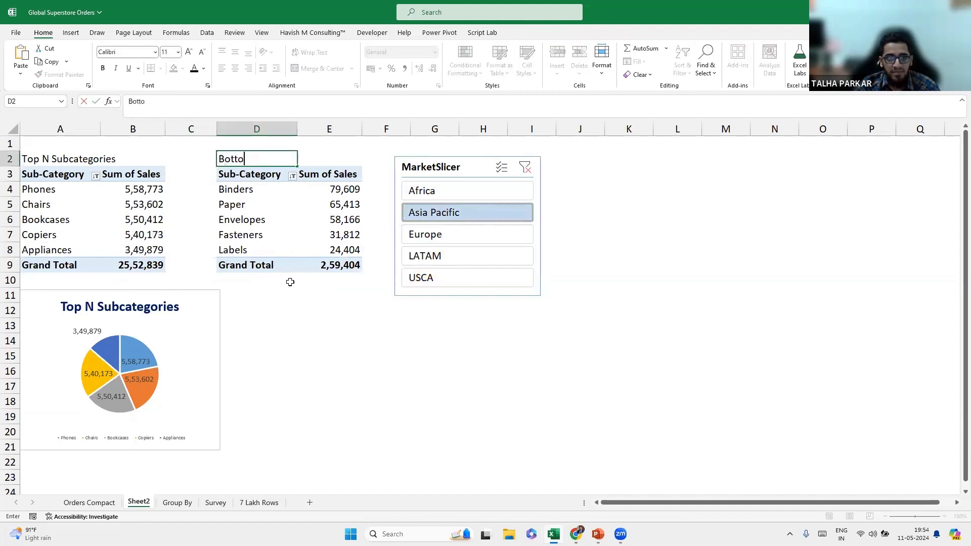
pyautogui.write('m N Subcategories')
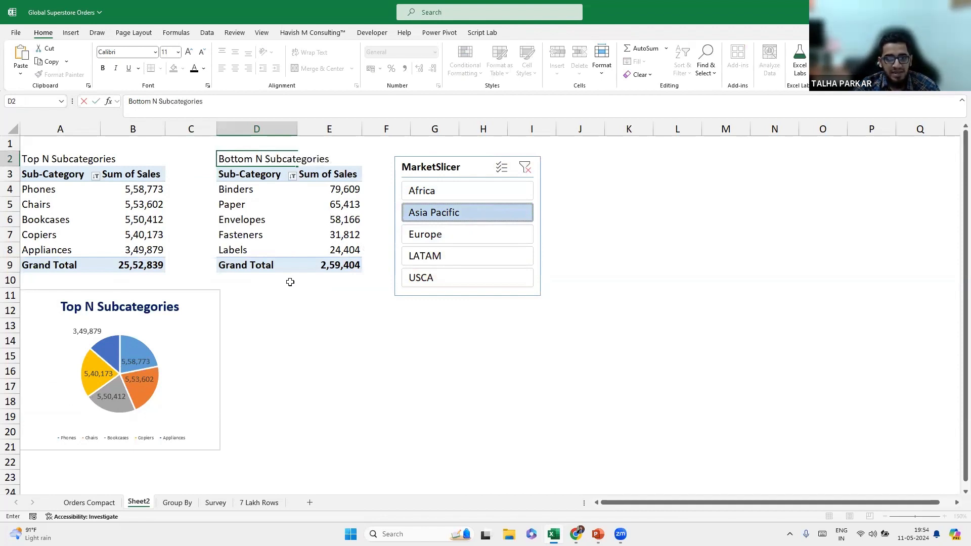
pyautogui.press('Return')
pyautogui.press('Up')
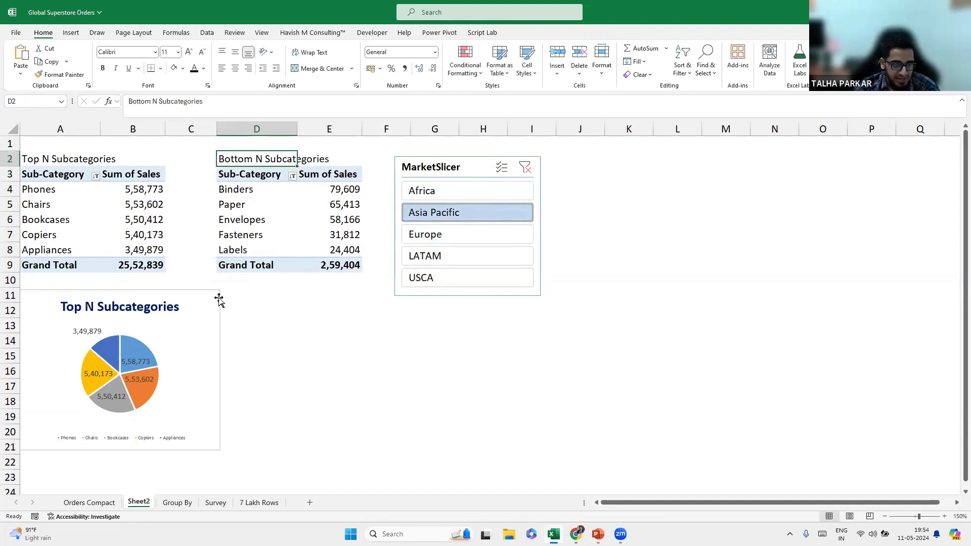
# Insert a doughnut PivotChart from the Bottom N PivotTable data.
pyautogui.moveTo(251, 199); pyautogui.dragTo(248, 189)
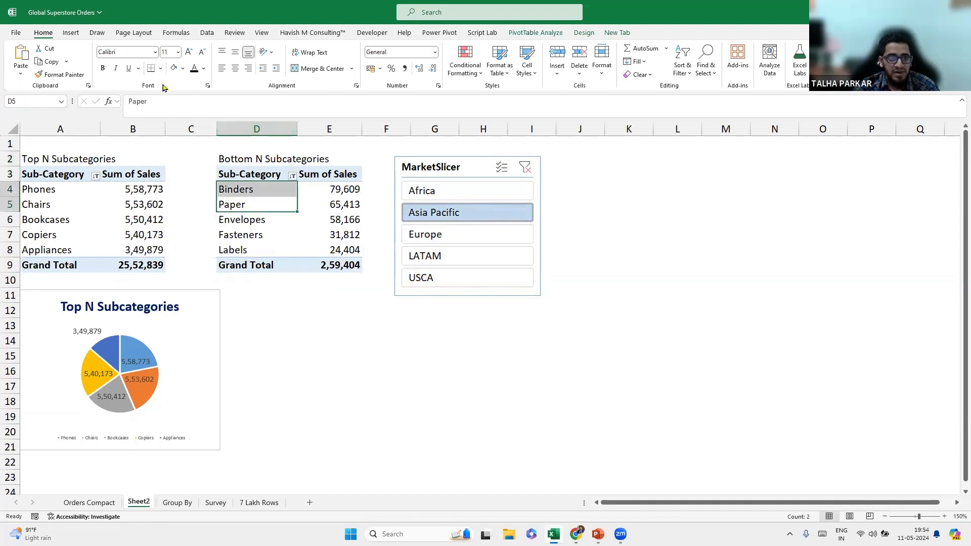
pyautogui.click(71, 33)
pyautogui.click(335, 75)
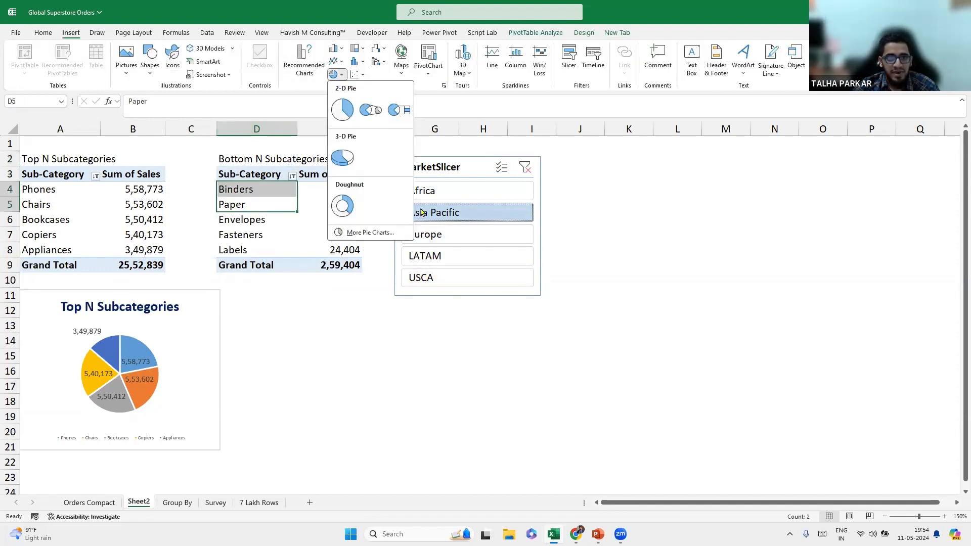
pyautogui.click(353, 210)
# Place the doughnut's legend at the bottom with font size 7.
pyautogui.click(686, 213)
pyautogui.click(764, 245)
pyautogui.click(793, 283)
pyautogui.click(501, 409)
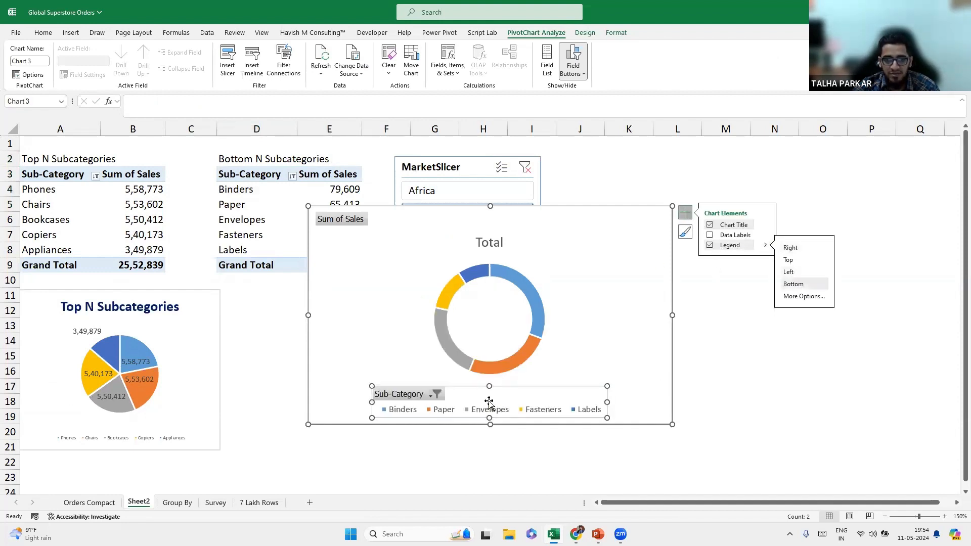
pyautogui.click(43, 33)
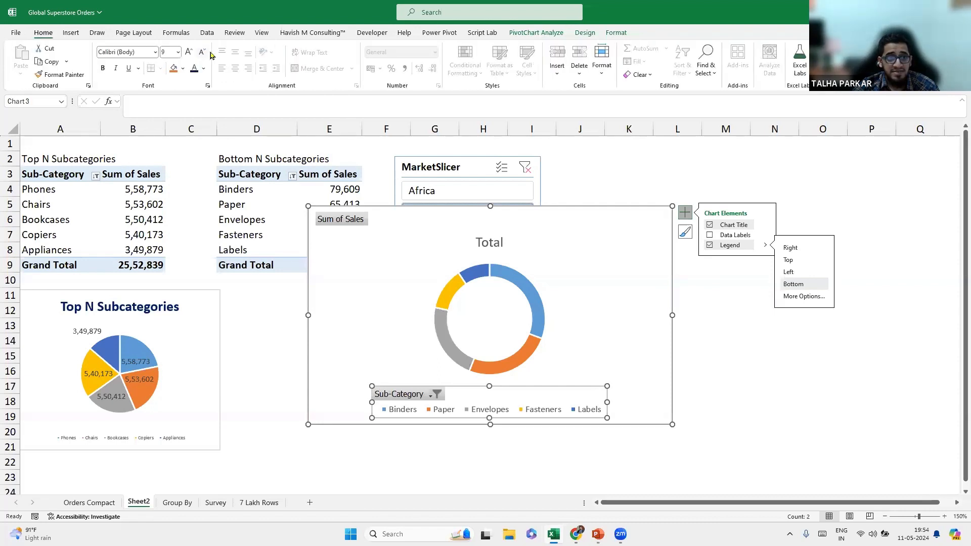
pyautogui.click(202, 53)
pyautogui.click(202, 52)
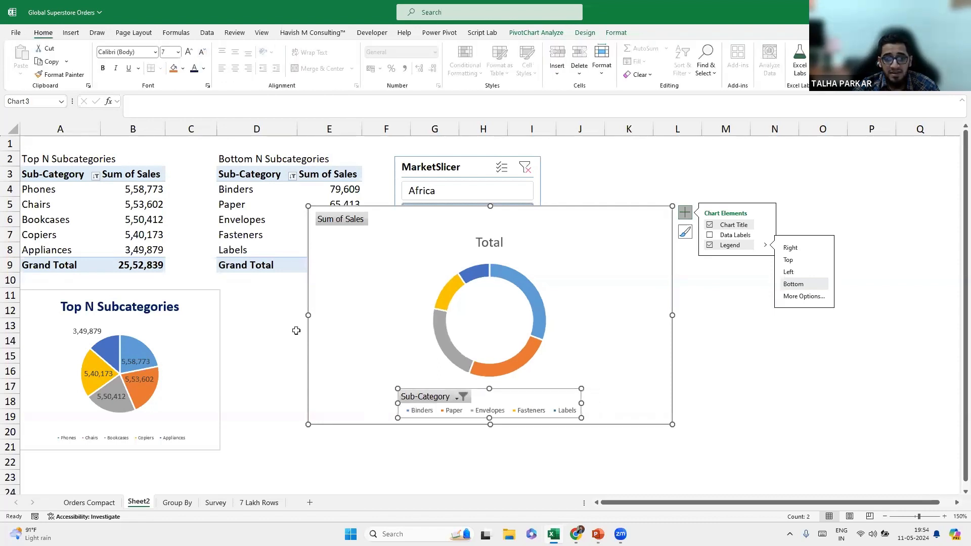
# Show value labels, hide all field buttons, and move the doughnut chart down.
pyautogui.click(711, 236)
pyautogui.rightClick(347, 229)
pyautogui.click(404, 337)
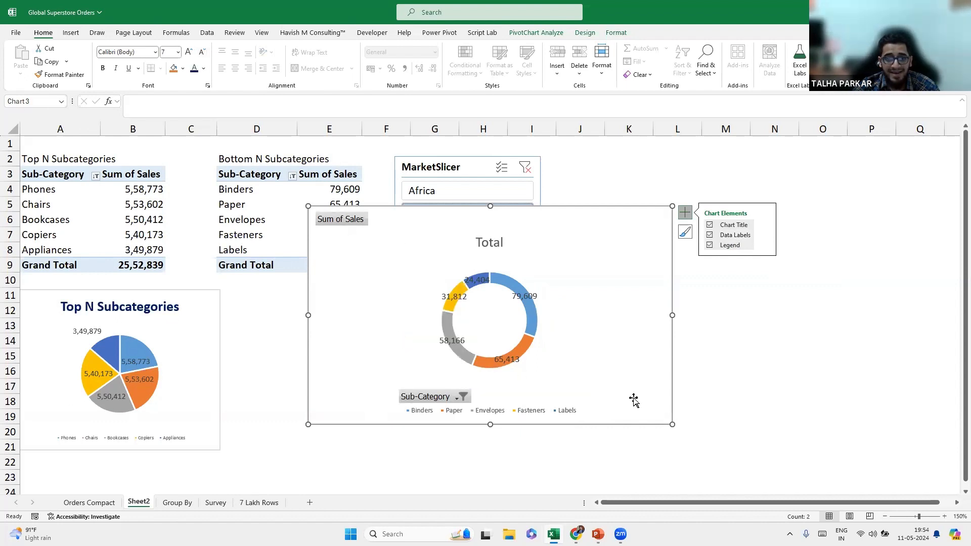
pyautogui.moveTo(624, 416); pyautogui.dragTo(514, 482)
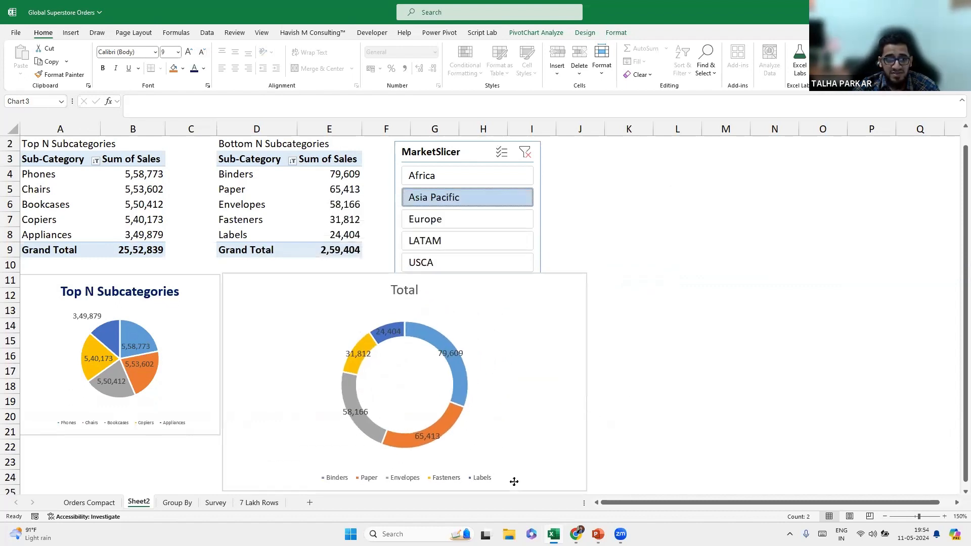
# Shrink the doughnut chart and link its title to cell D2.
pyautogui.moveTo(585, 491); pyautogui.dragTo(429, 432)
pyautogui.moveTo(352, 281); pyautogui.dragTo(355, 292)
pyautogui.click(329, 302)
pyautogui.click(224, 105)
pyautogui.write('=')
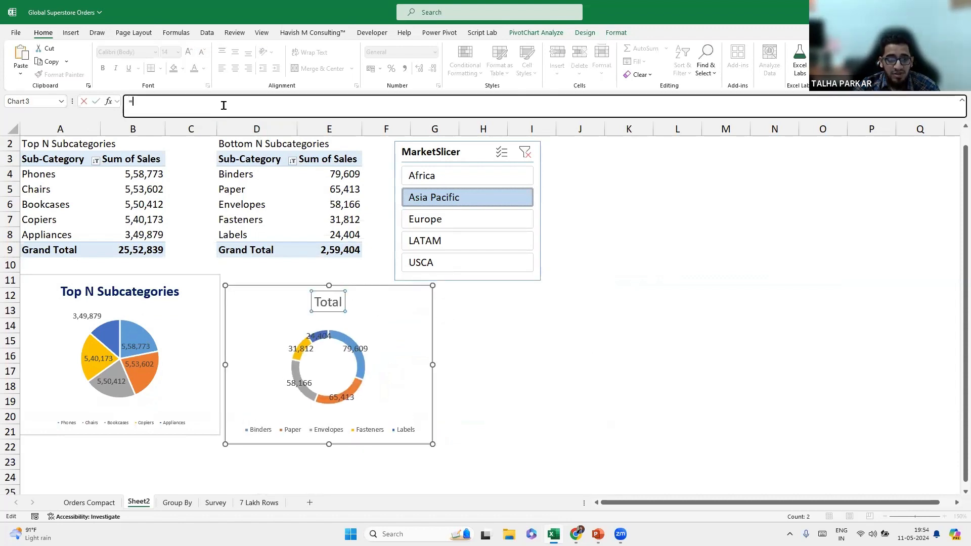
pyautogui.click(231, 143)
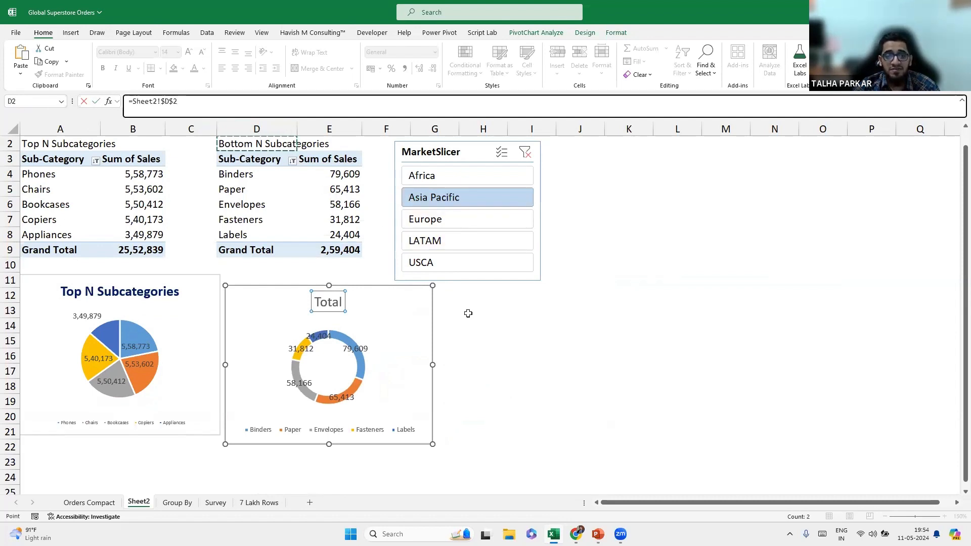
pyautogui.press('Return')
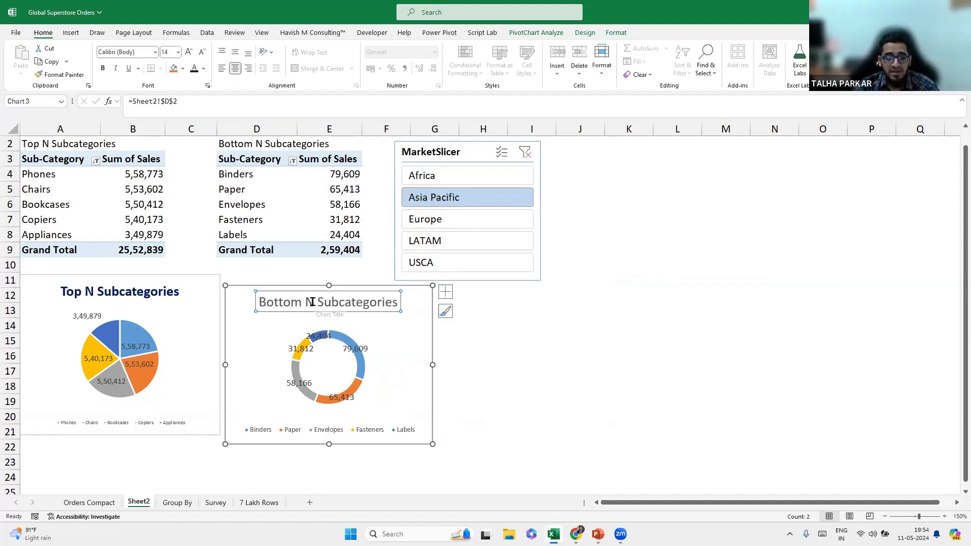
# Make the Bottom N title bold dark blue and move the chart beside the Top N chart.
pyautogui.hotkey('ctrl', 'b')
pyautogui.click(204, 68)
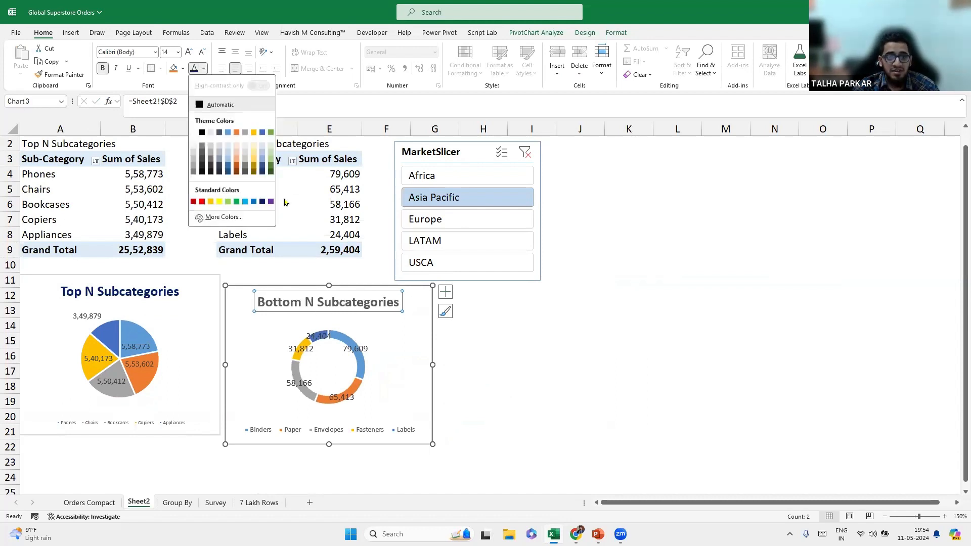
pyautogui.click(262, 202)
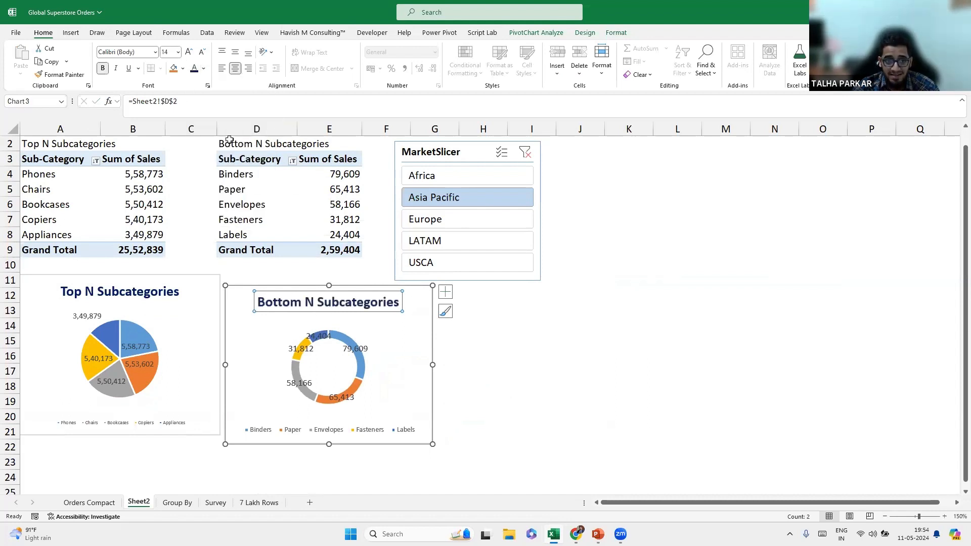
pyautogui.click(235, 143)
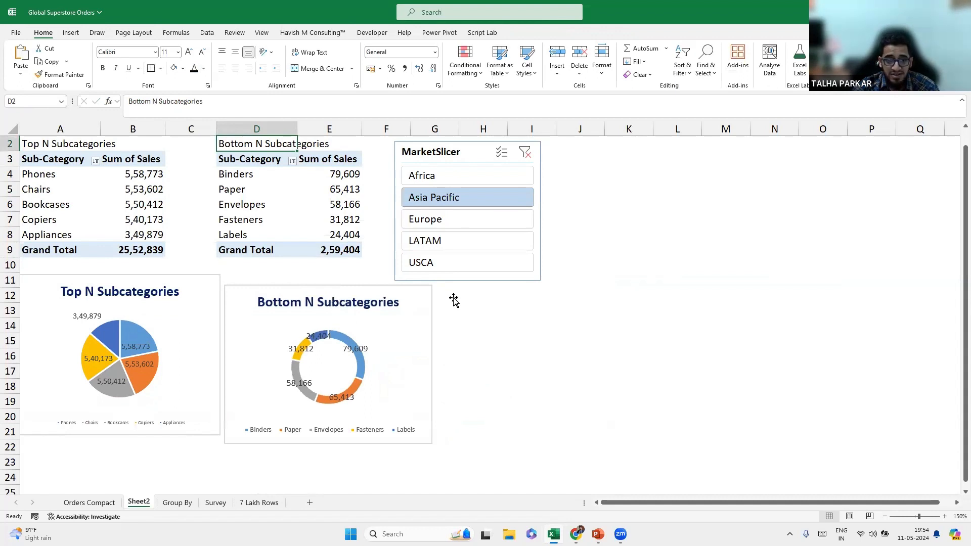
pyautogui.click(350, 305)
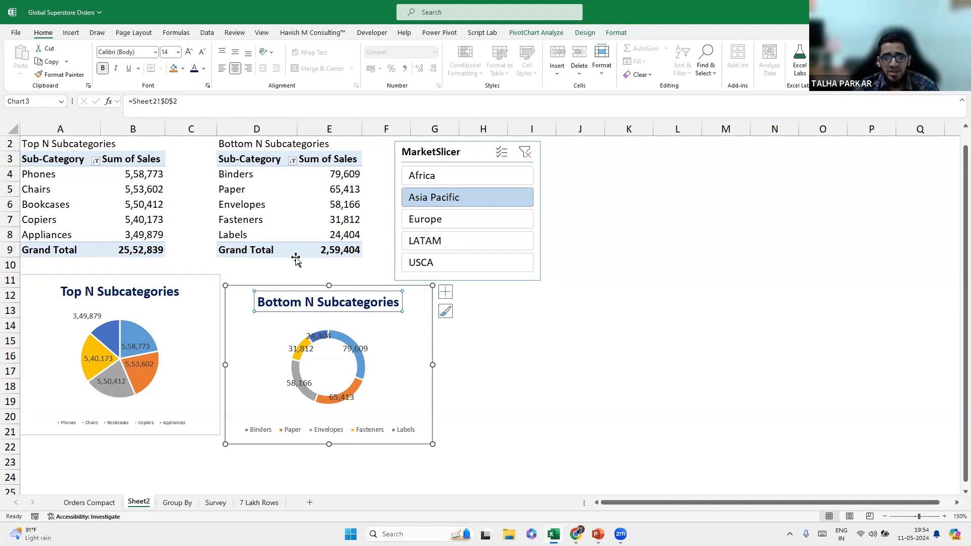
pyautogui.moveTo(375, 285); pyautogui.dragTo(378, 277)
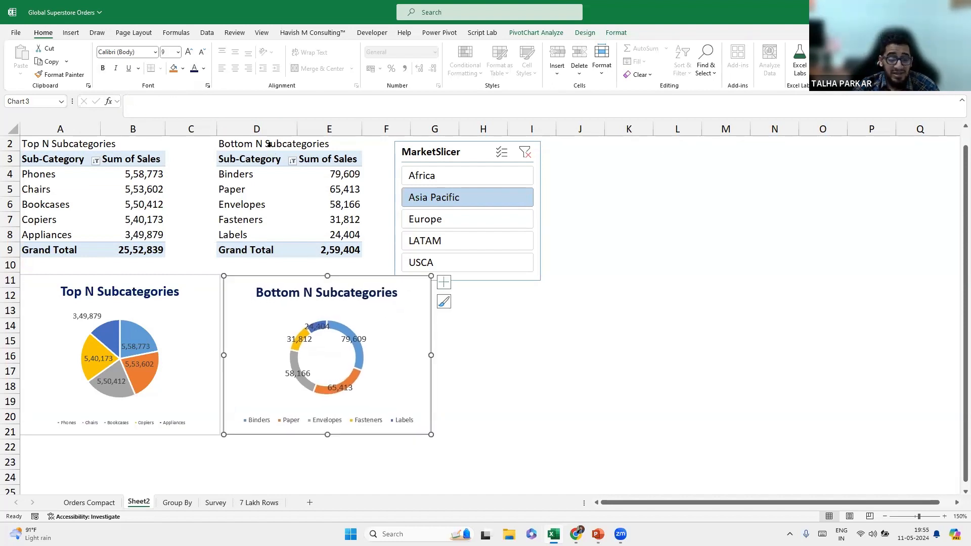
# Shift the MarketSlicer right and view the Top N chart's PivotTable options without changes.
pyautogui.scroll(1, 269, 144)
pyautogui.moveTo(456, 165); pyautogui.dragTo(494, 163)
pyautogui.rightClick(166, 296)
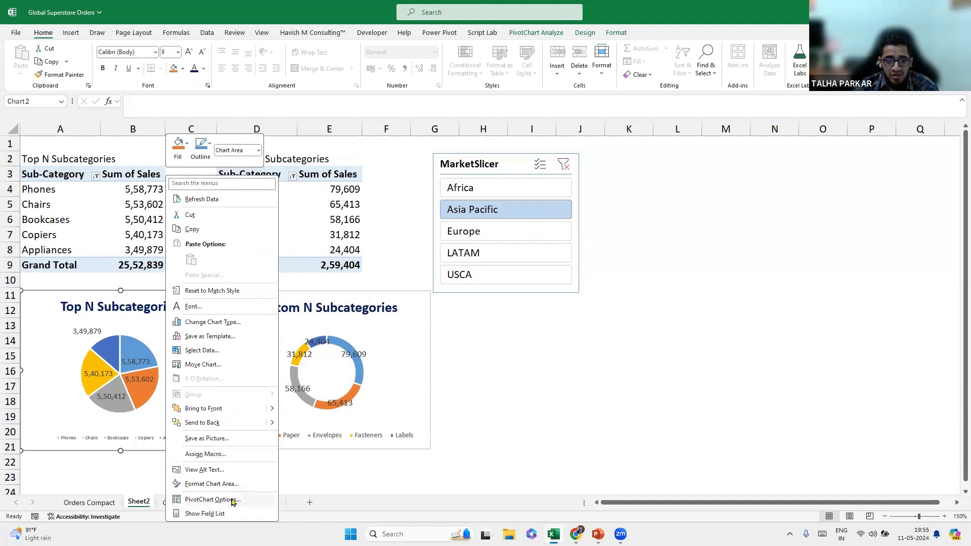
pyautogui.click(231, 500)
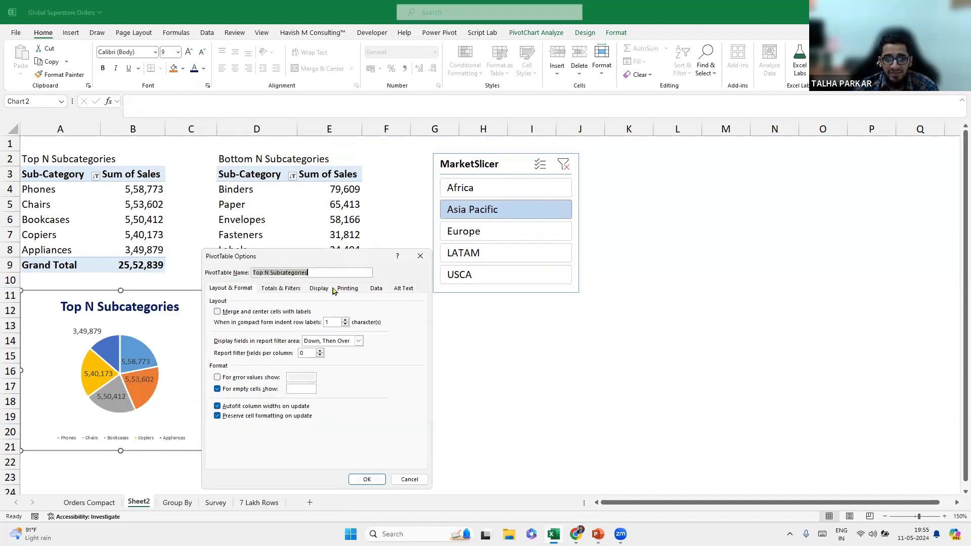
pyautogui.click(420, 256)
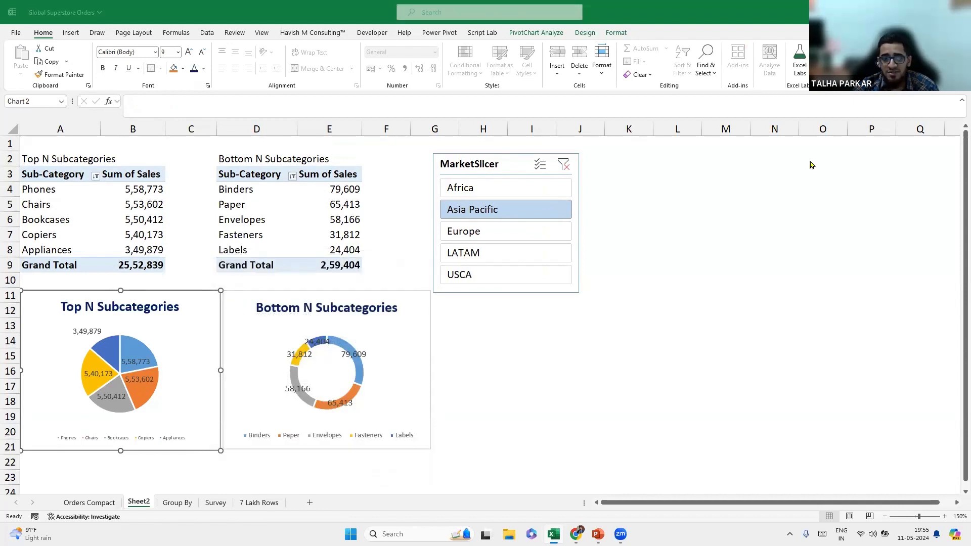
# Inspect the Top N chart's element list under Format, closing it unchanged.
pyautogui.click(616, 32)
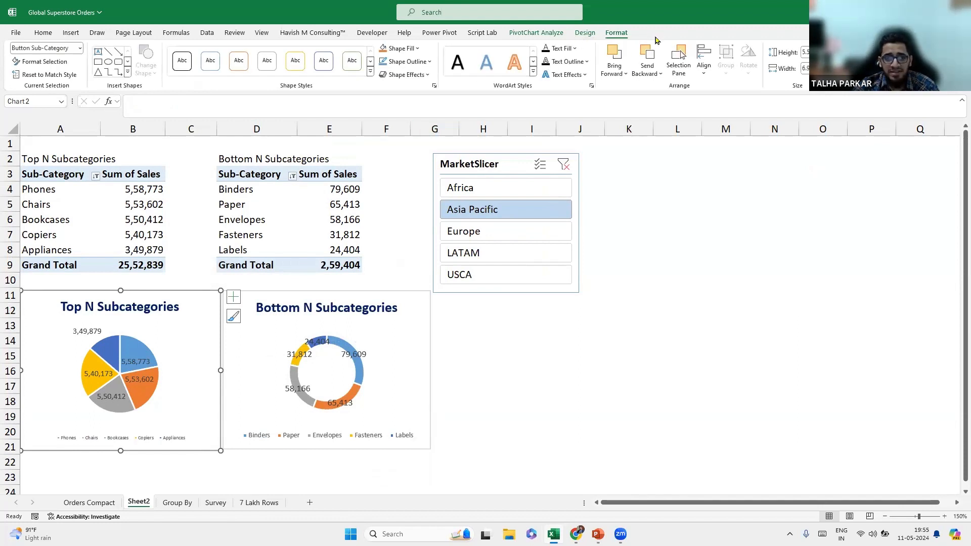
pyautogui.click(79, 49)
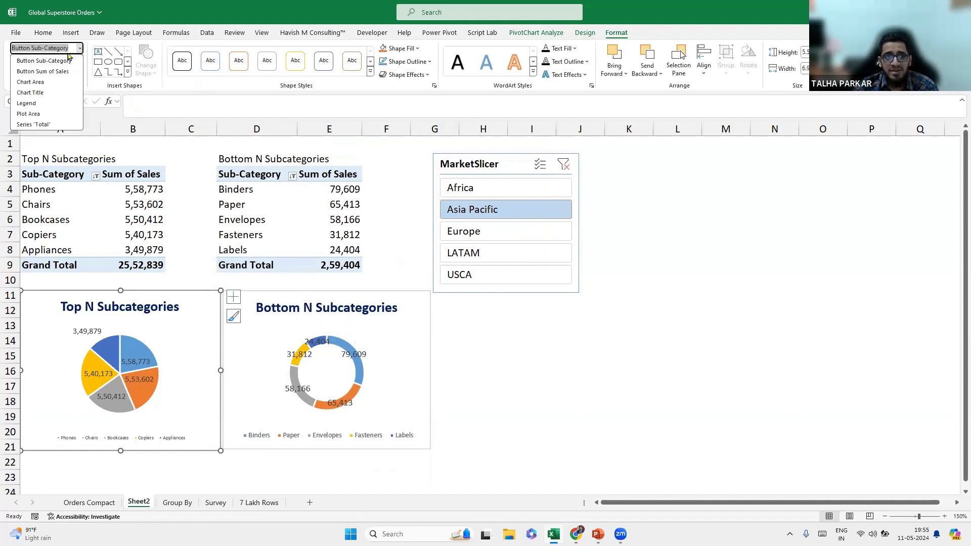
pyautogui.press('Escape')
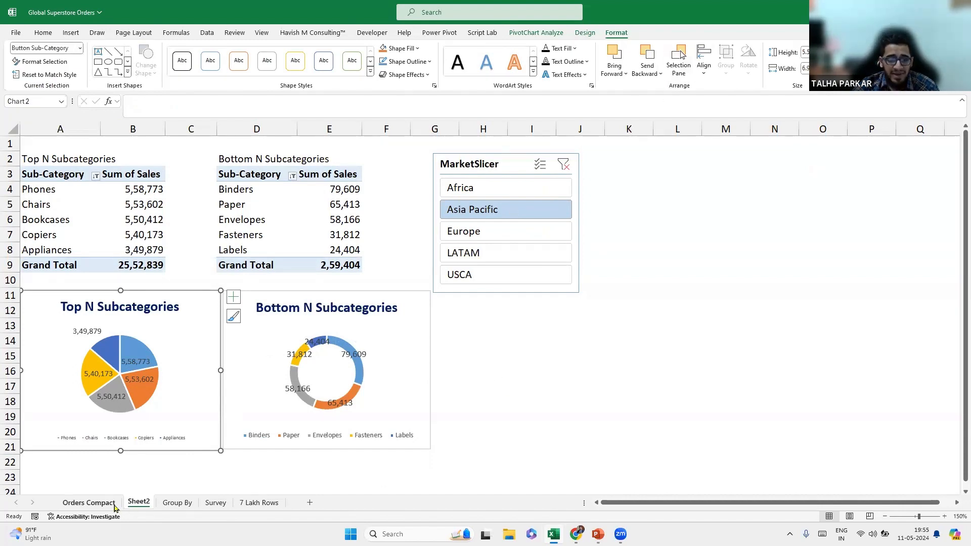
# Insert an empty PivotTable from the Orders Compact table onto new Sheet5 via Alt+N+V+T.
pyautogui.click(89, 503)
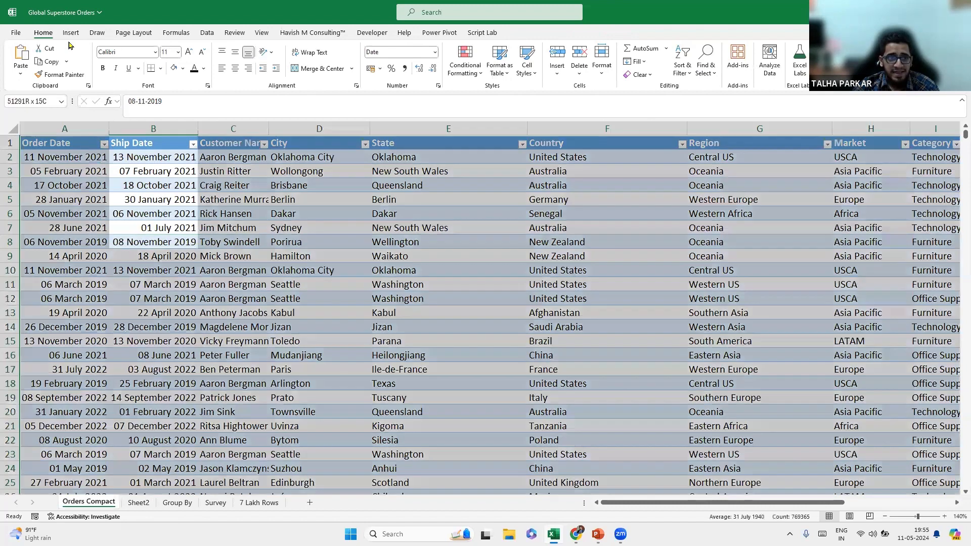
pyautogui.click(71, 33)
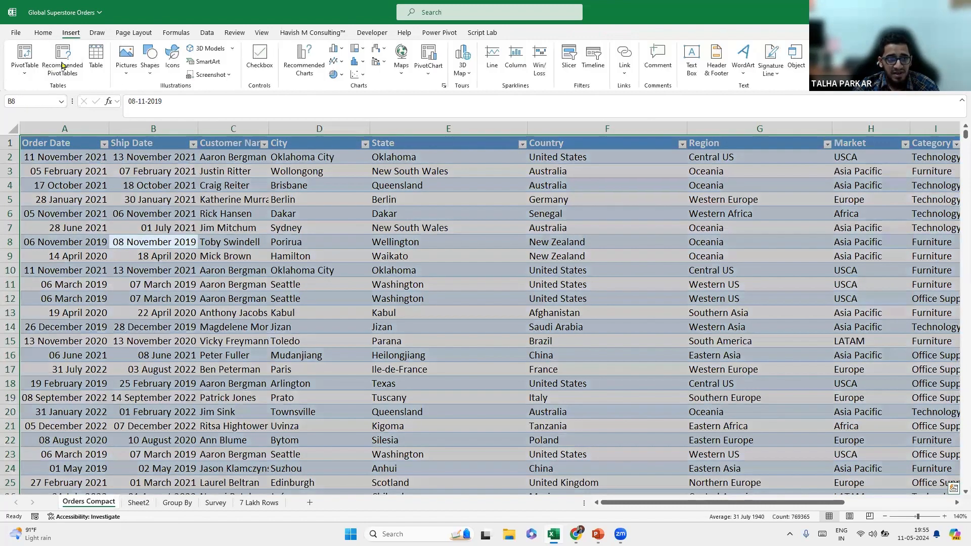
pyautogui.click(188, 218)
pyautogui.press('alt')
pyautogui.press('n')
pyautogui.press('v')
pyautogui.press('t')
pyautogui.press('Return')
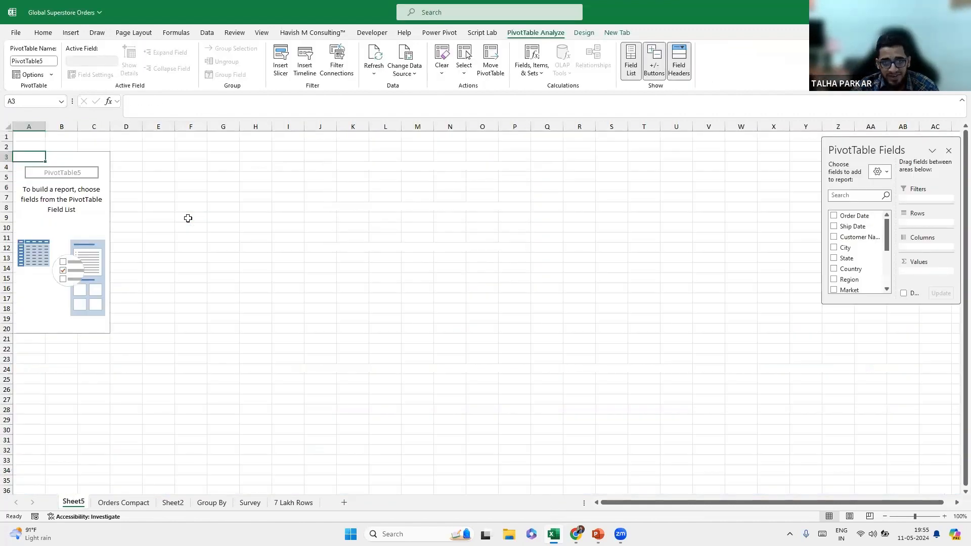
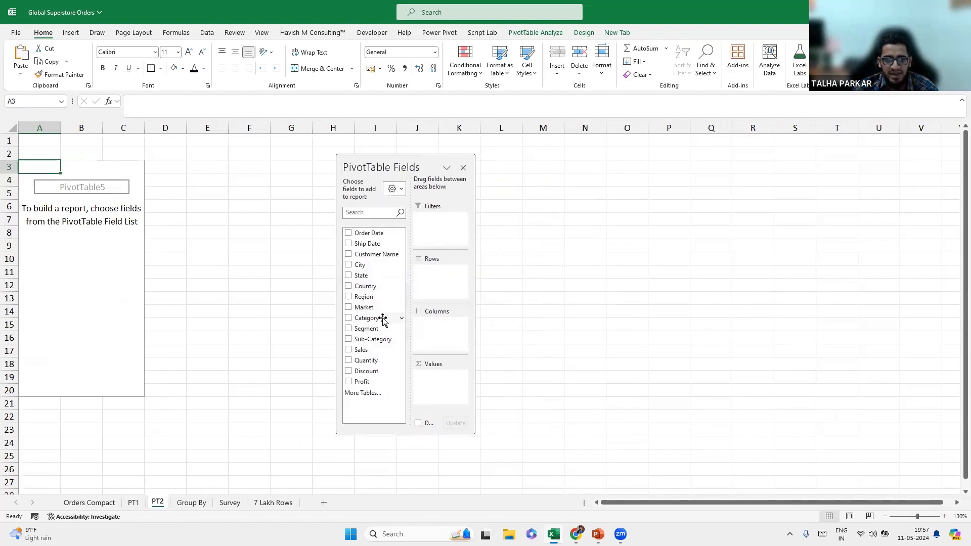
# Lay out Segment in rows, Category in columns and Sum of Sales, then format values B5:E8.
pyautogui.moveTo(373, 328); pyautogui.dragTo(434, 291)
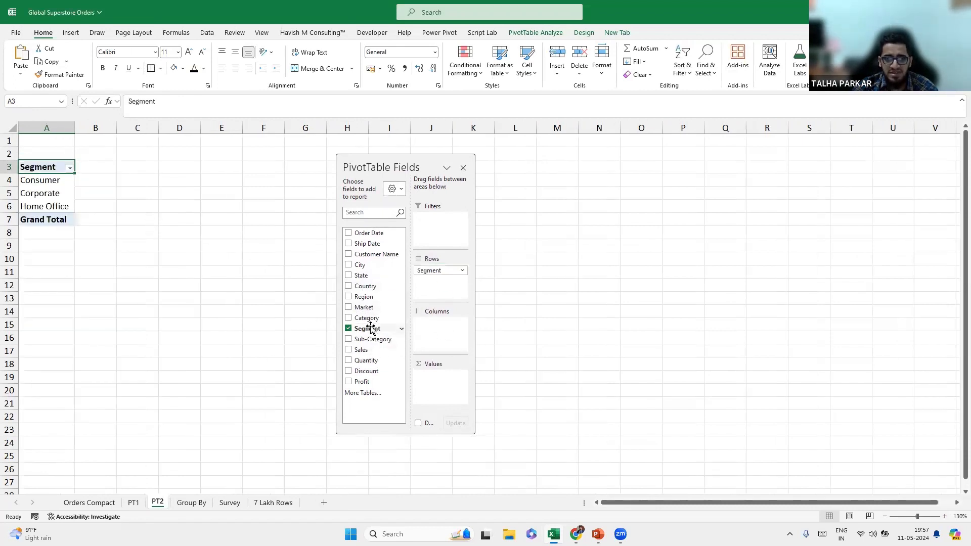
pyautogui.moveTo(369, 318); pyautogui.dragTo(436, 346)
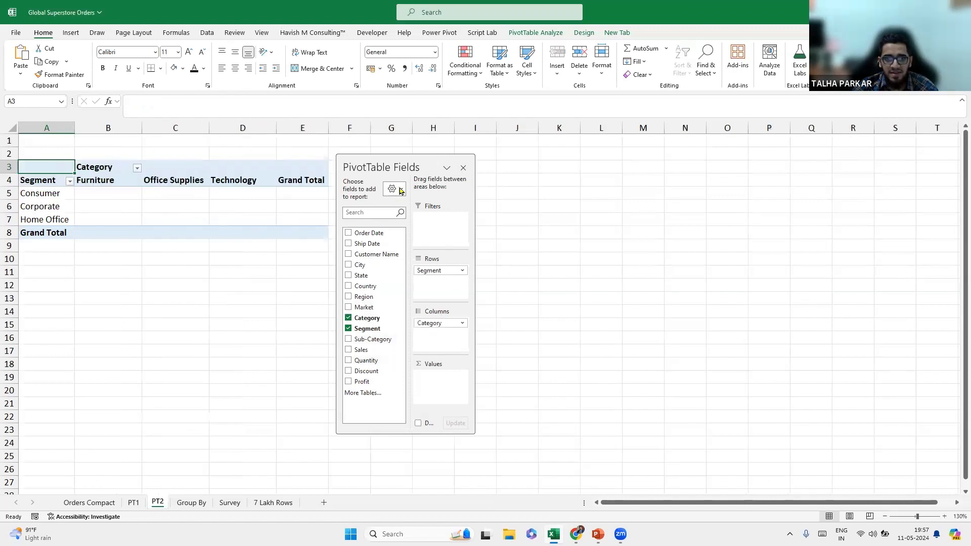
pyautogui.moveTo(425, 160); pyautogui.dragTo(464, 156)
pyautogui.click(404, 347)
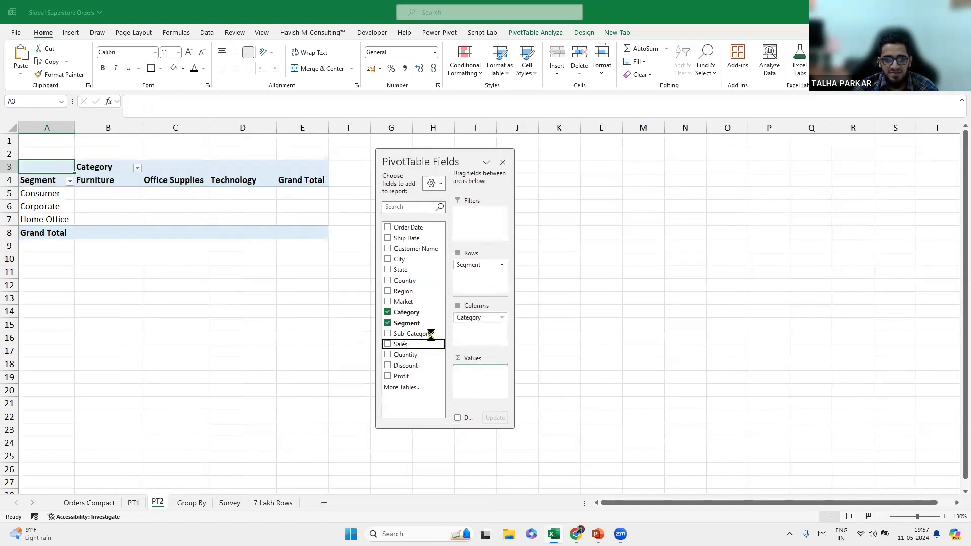
pyautogui.moveTo(440, 159); pyautogui.dragTo(480, 151)
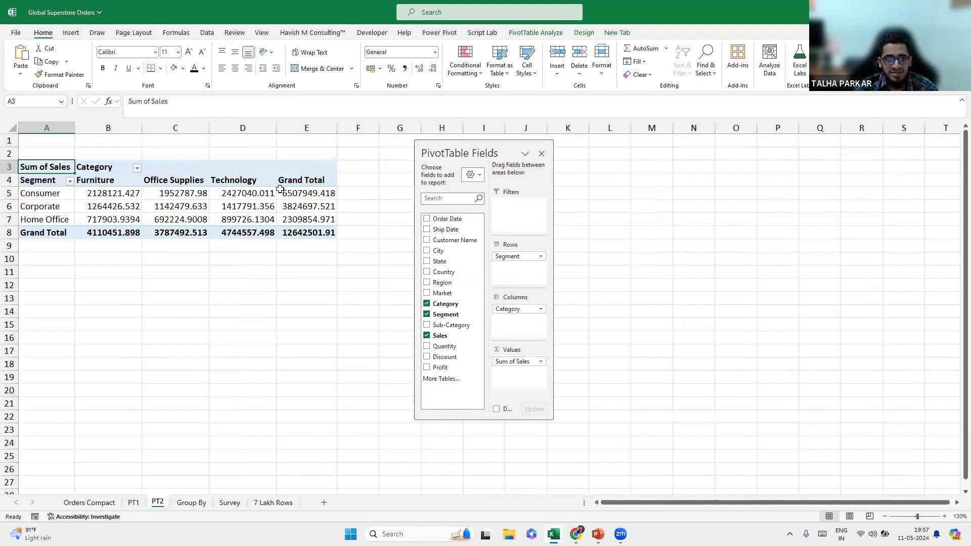
pyautogui.moveTo(98, 191); pyautogui.dragTo(313, 234)
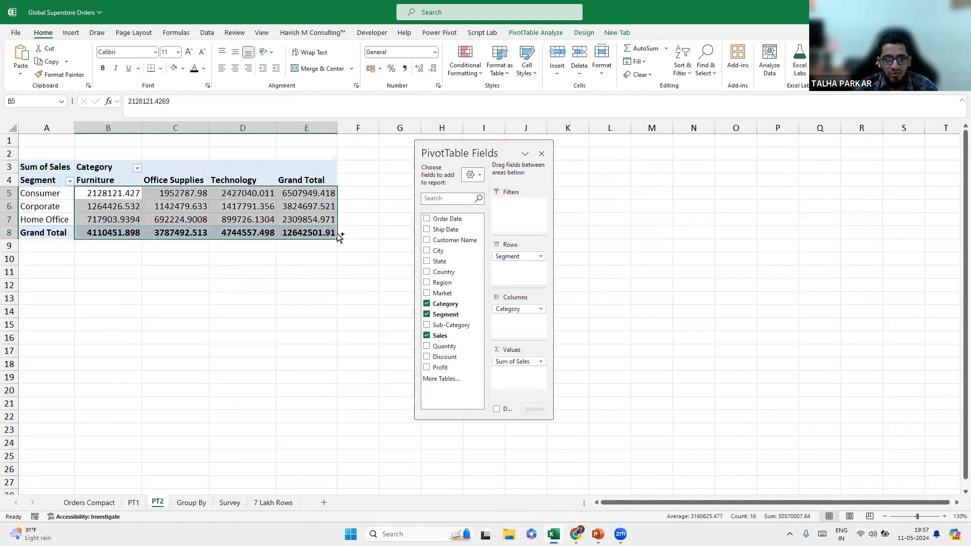
pyautogui.hotkey('ctrl', '1')
# Format the pivot values as Number with 0 decimal places and a 1000 separator.
pyautogui.click(327, 142)
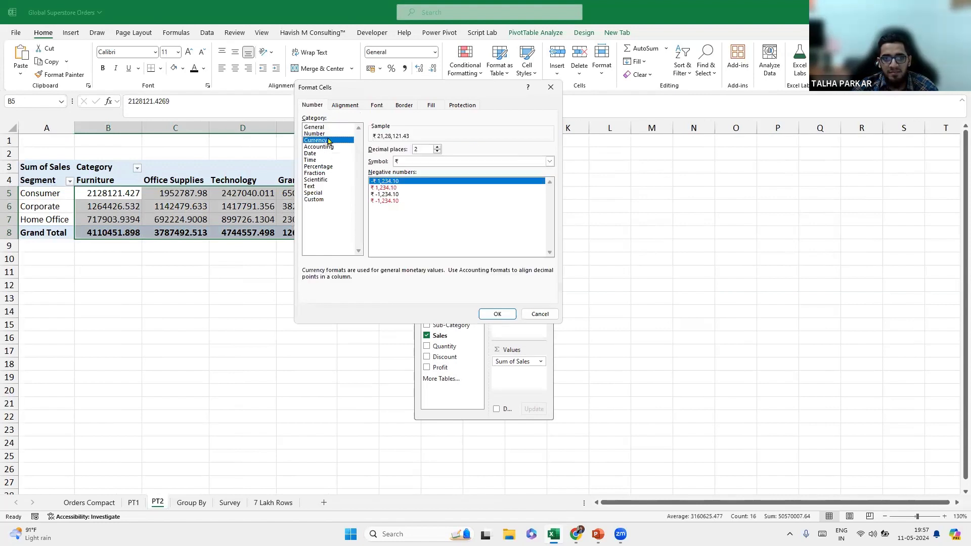
pyautogui.press('Up')
pyautogui.click(437, 152)
pyautogui.click(437, 152)
pyautogui.click(372, 161)
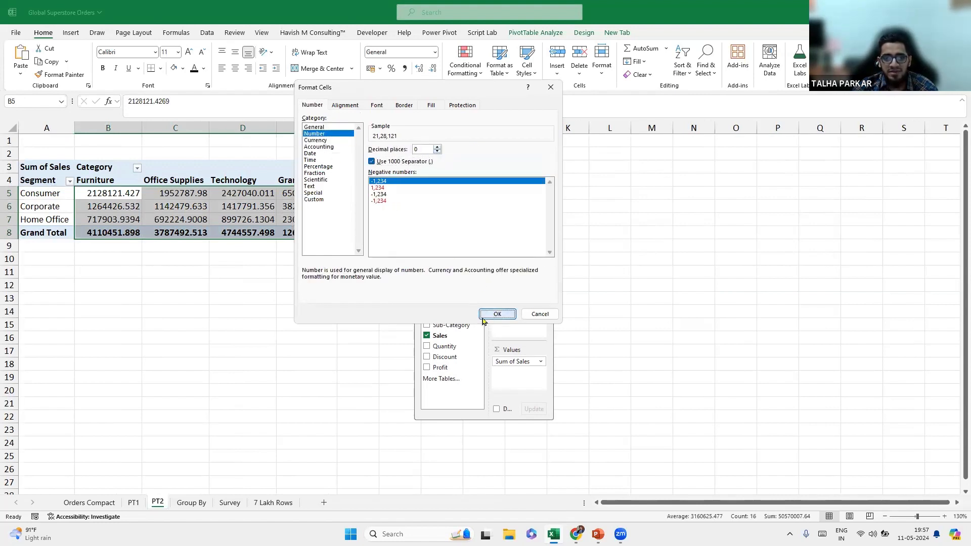
pyautogui.click(498, 314)
# Reselect the pivot values B5:E8 and zoom the sheet to 160%.
pyautogui.moveTo(458, 151); pyautogui.dragTo(438, 158)
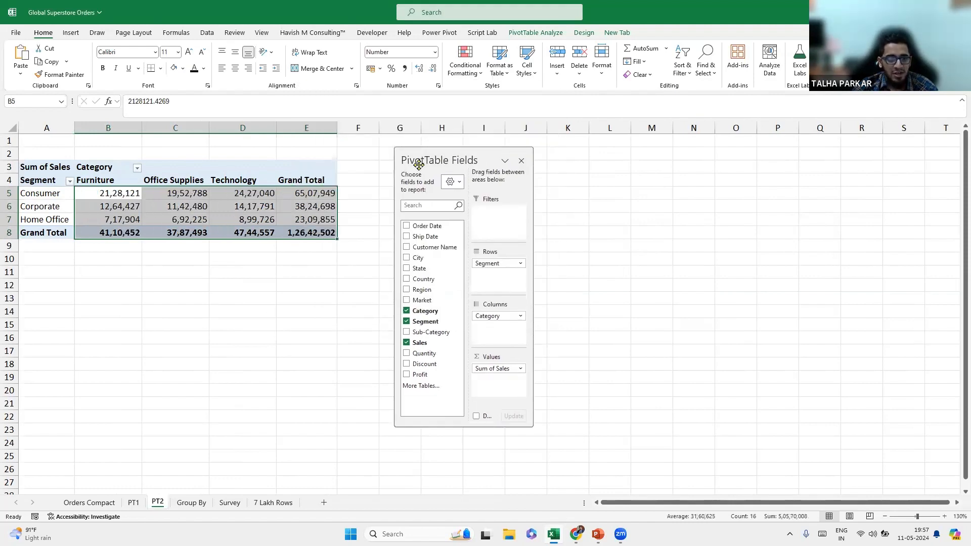
pyautogui.click(180, 200)
pyautogui.moveTo(104, 195); pyautogui.dragTo(309, 233)
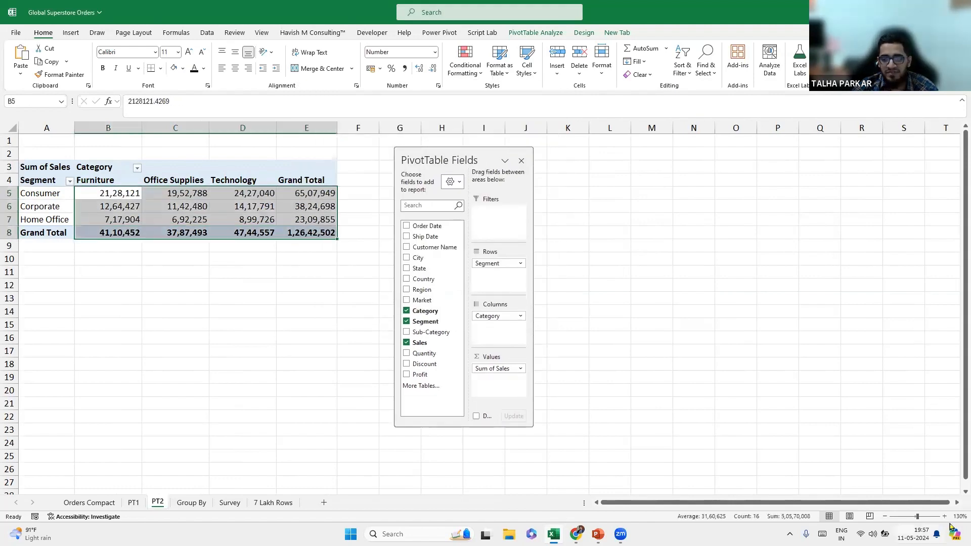
pyautogui.click(944, 517)
pyautogui.click(945, 517)
pyautogui.click(945, 516)
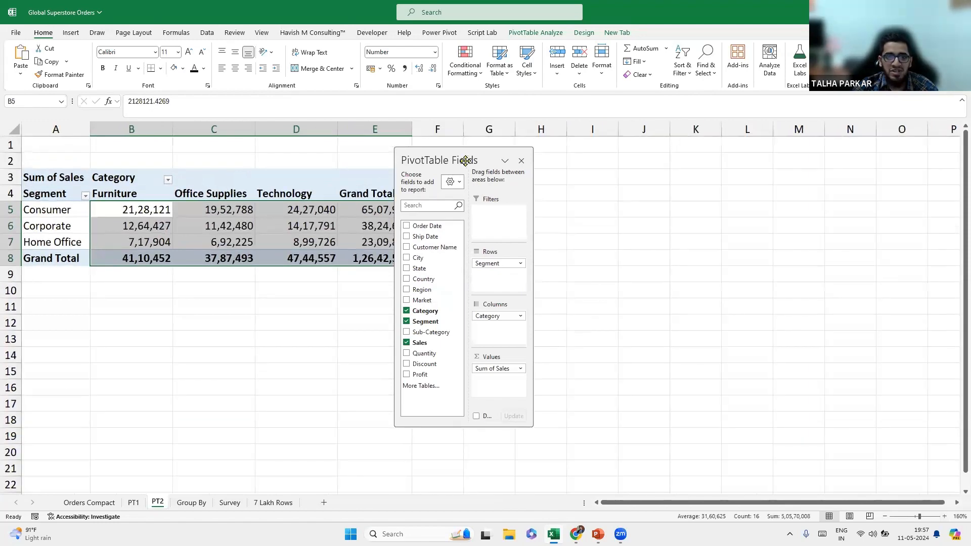
pyautogui.moveTo(452, 161); pyautogui.dragTo(505, 163)
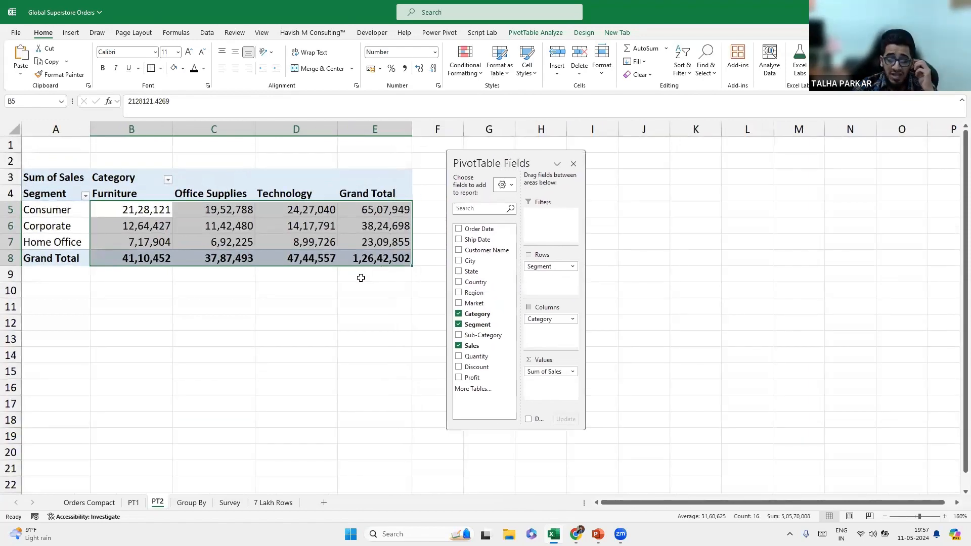
# Show slide 8, What is a Crosstab?, as a slideshow, then Alt+Tab back to Excel.
pyautogui.moveTo(598, 535)
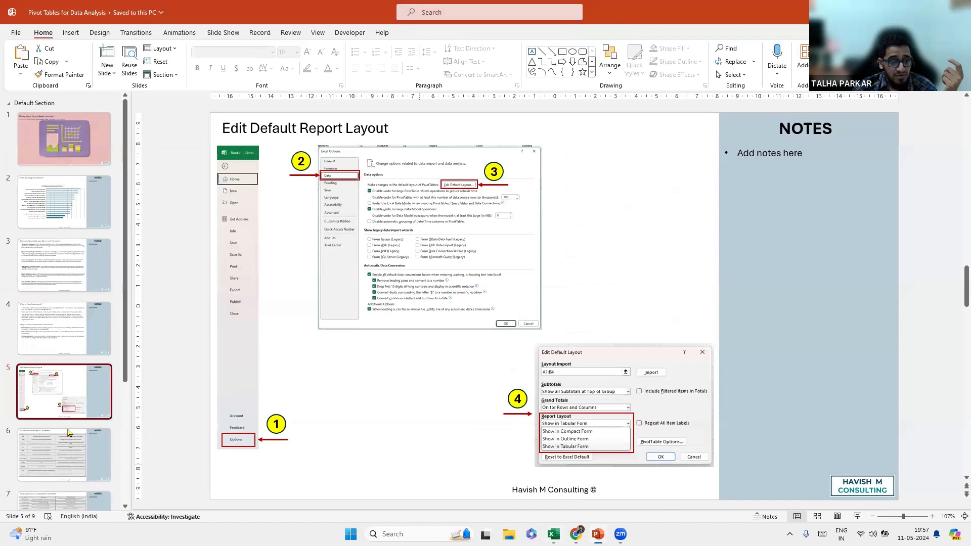
pyautogui.scroll(-2, 69, 432)
pyautogui.click(65, 458)
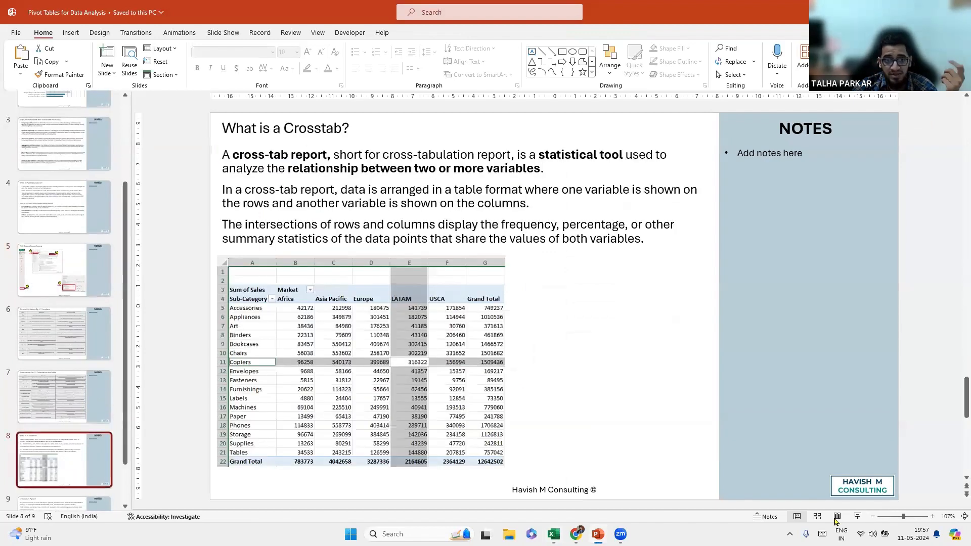
pyautogui.hotkey('shift', 'F5')
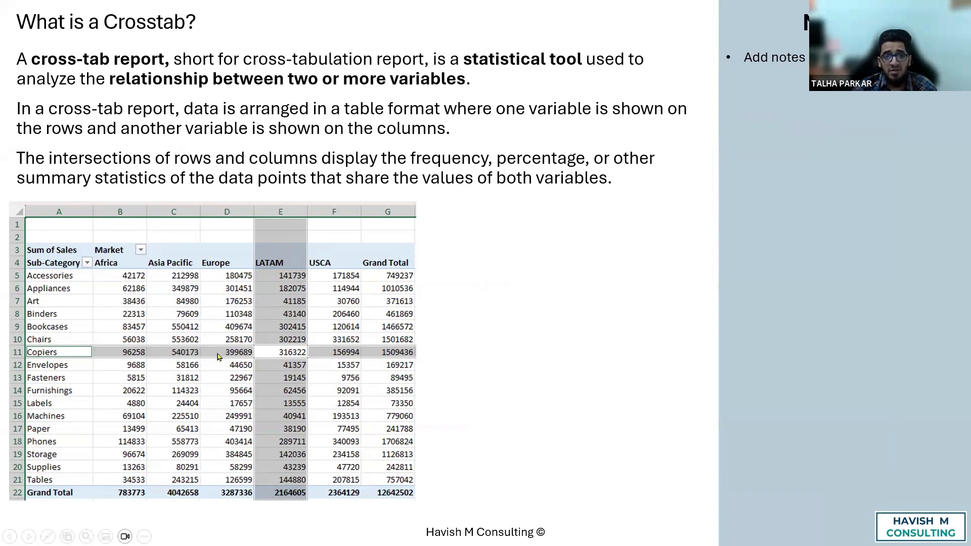
pyautogui.press('Escape')
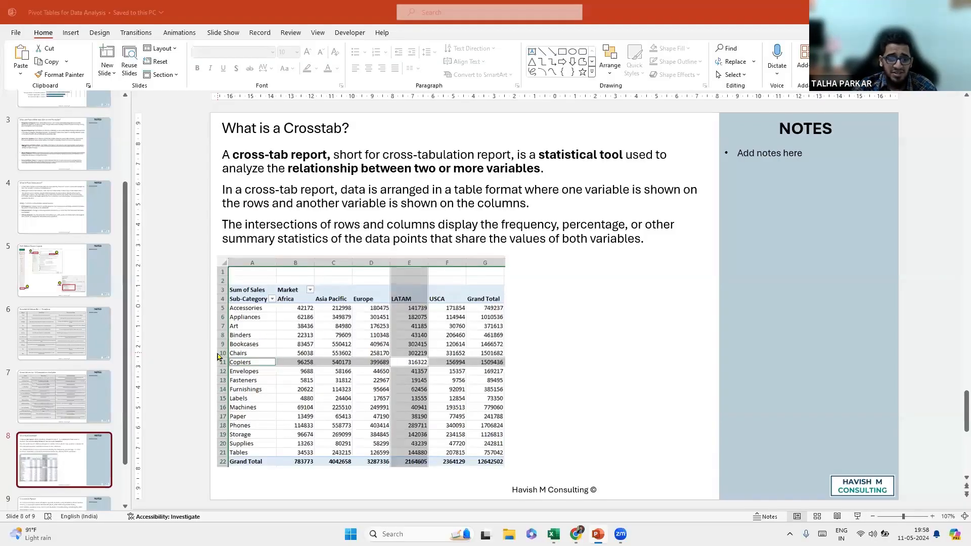
pyautogui.hotkey('alt', 'Tab')
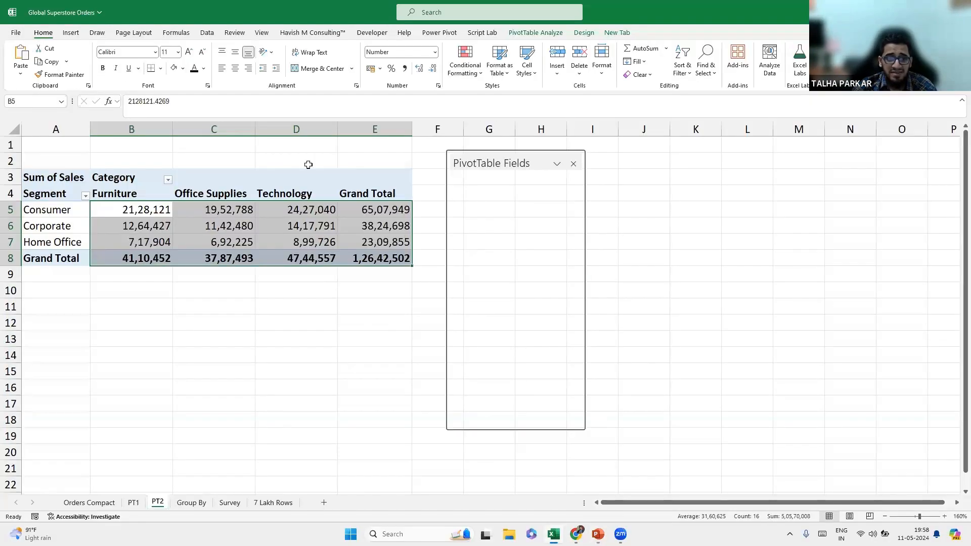
# Point out Technology column D, the Corporate row and cell D6, then return to PowerPoint.
pyautogui.click(305, 126)
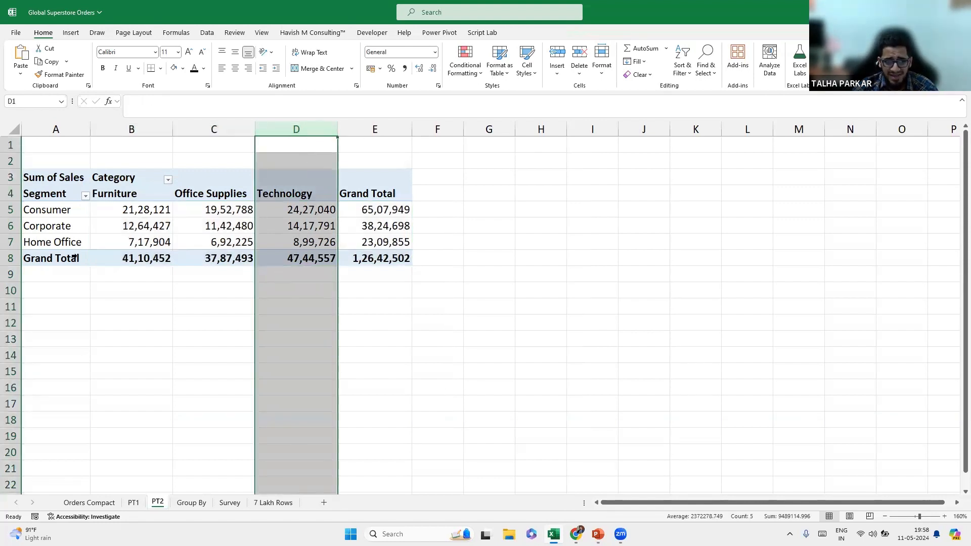
pyautogui.keyDown('shift'); pyautogui.click(10, 226); pyautogui.keyUp('shift')
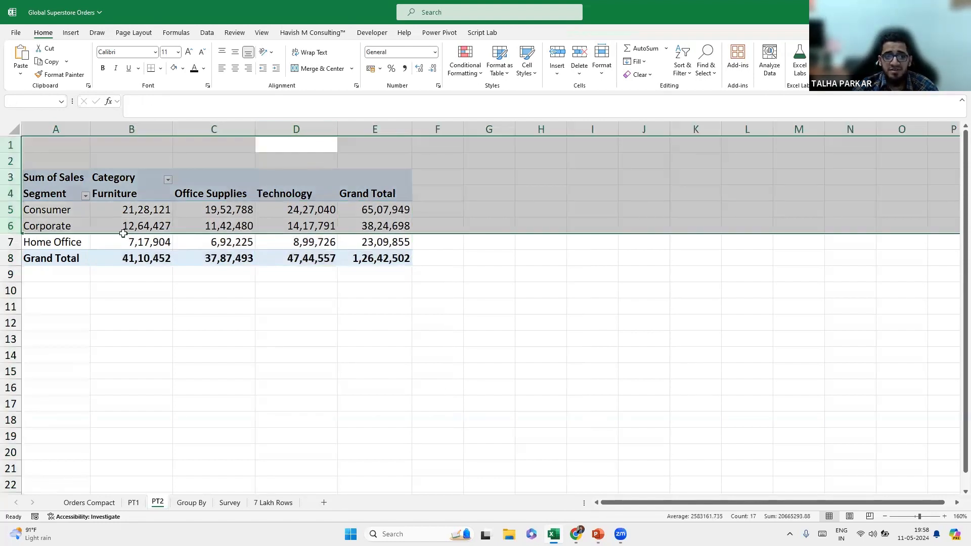
pyautogui.click(268, 133)
pyautogui.click(10, 225)
pyautogui.click(303, 227)
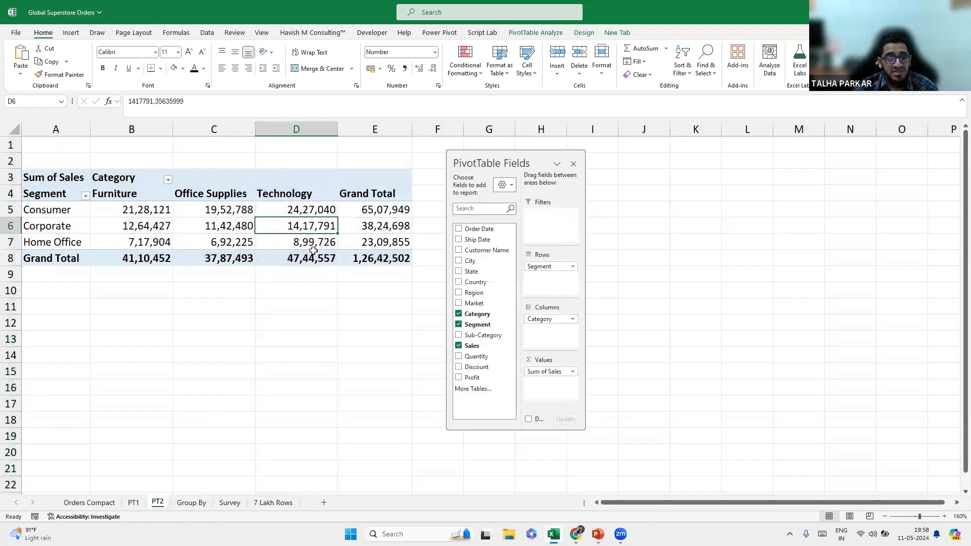
pyautogui.moveTo(313, 251)
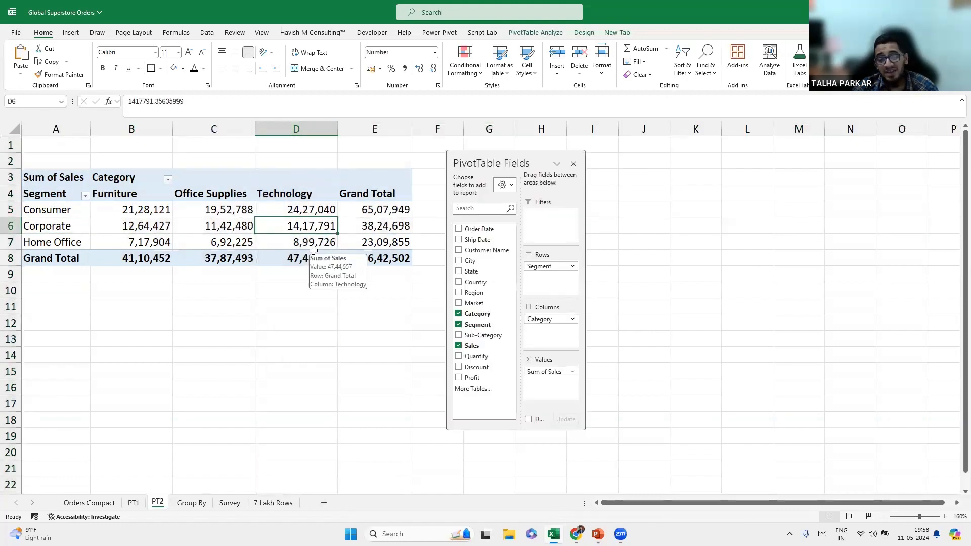
pyautogui.click(302, 129)
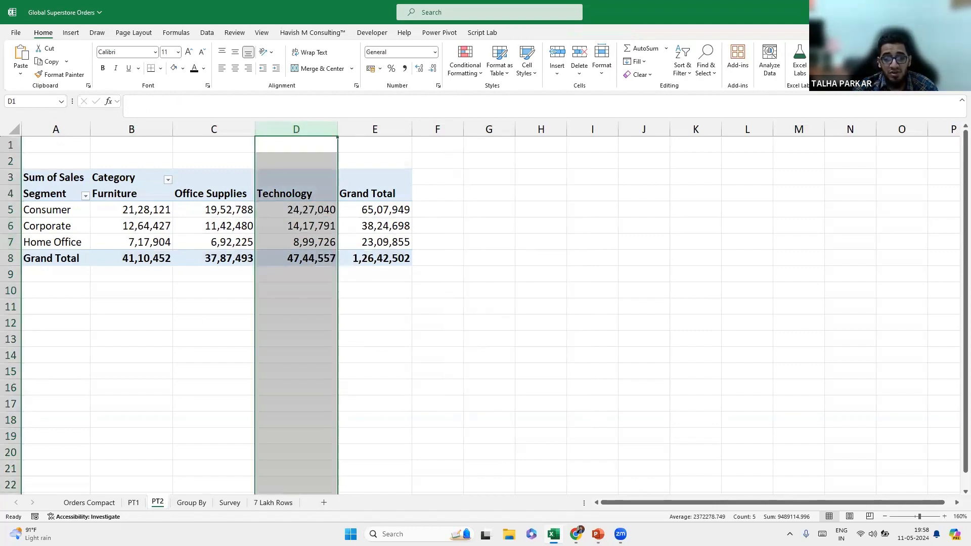
pyautogui.moveTo(598, 534)
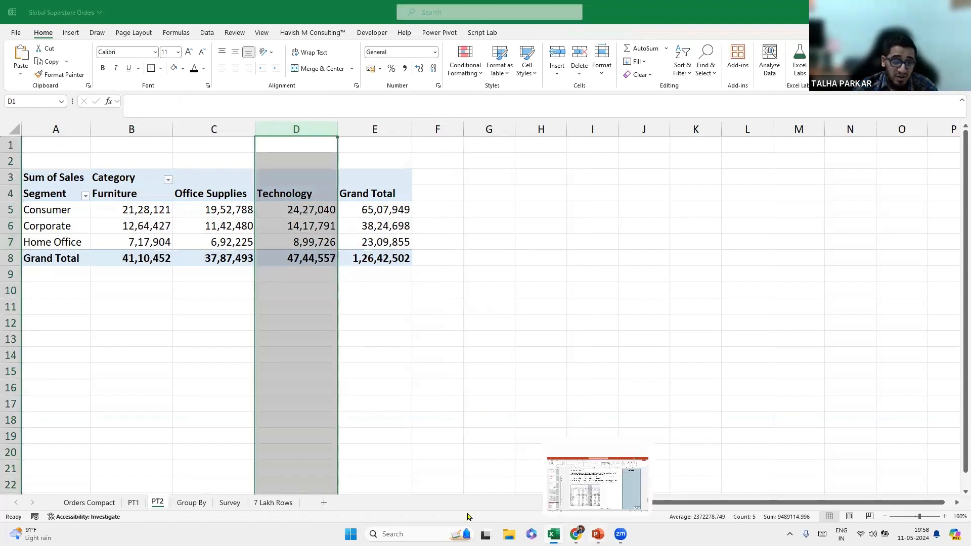
pyautogui.click(598, 480)
# Present the Crosstab in Python slide, panning across its code, output and footer.
pyautogui.scroll(-2, 81, 482)
pyautogui.click(81, 483)
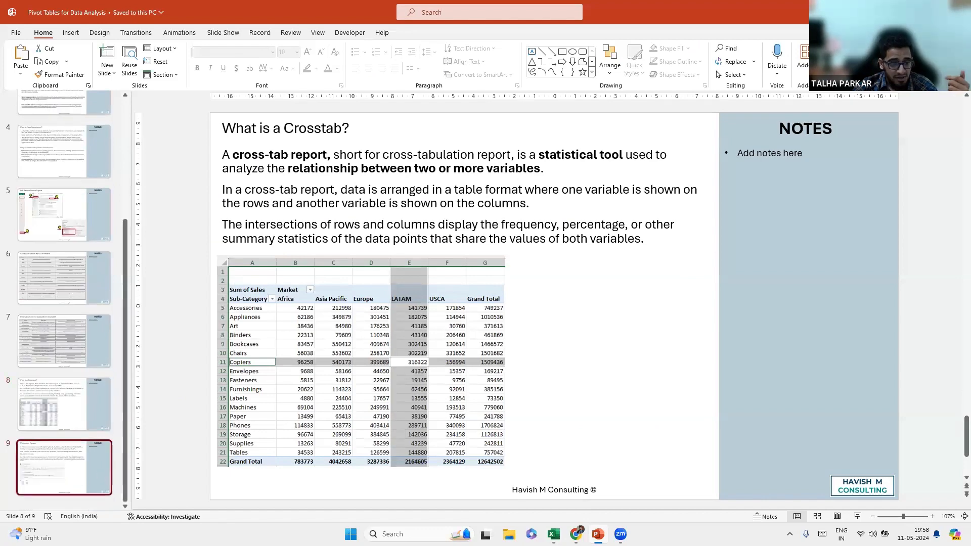
pyautogui.click(857, 516)
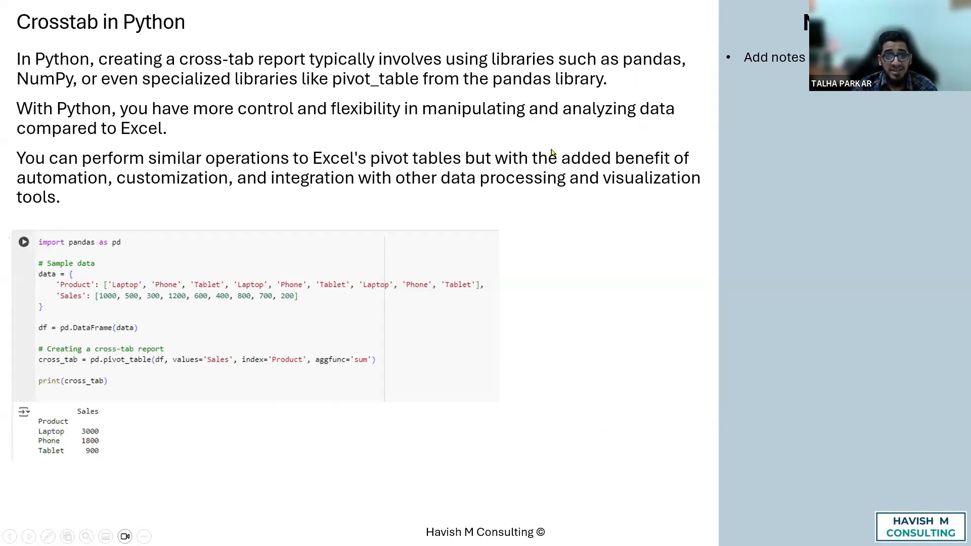
pyautogui.scroll(5, 206, 323)
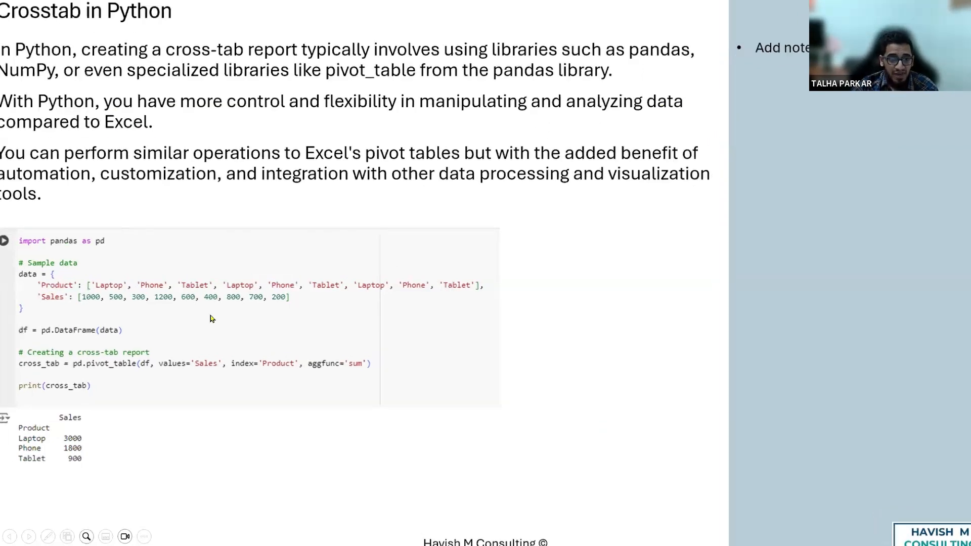
pyautogui.scroll(1, 271, 344)
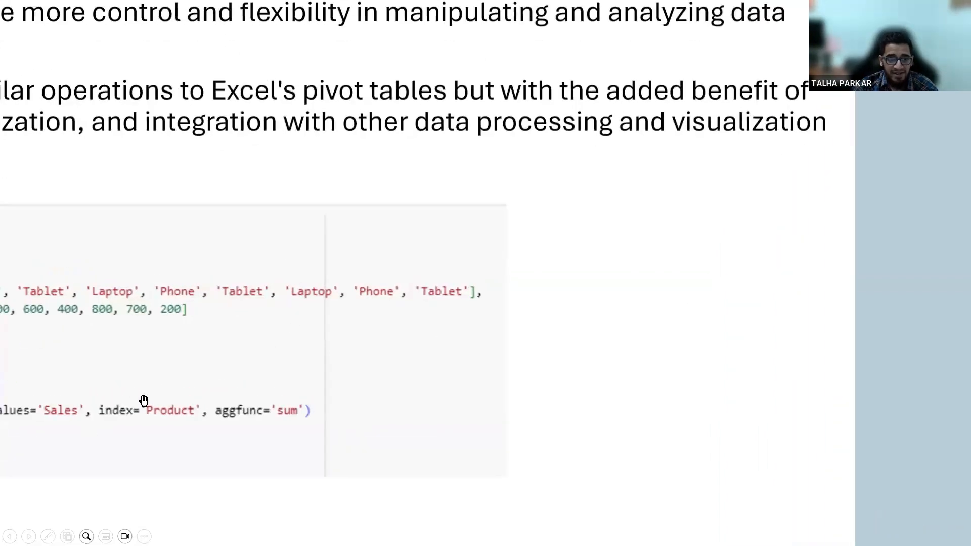
pyautogui.moveTo(117, 408); pyautogui.dragTo(395, 394)
pyautogui.moveTo(100, 432); pyautogui.dragTo(202, 148)
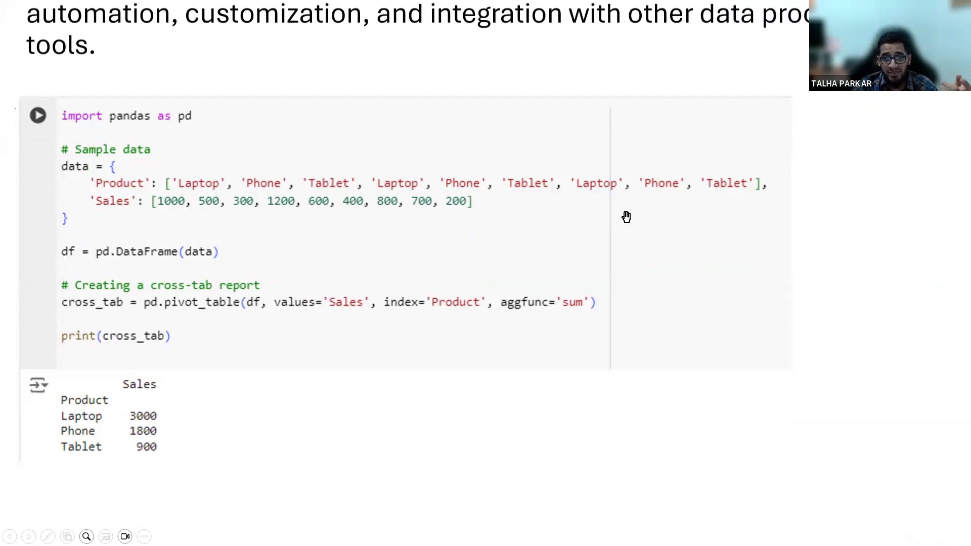
pyautogui.moveTo(262, 327); pyautogui.dragTo(268, 270)
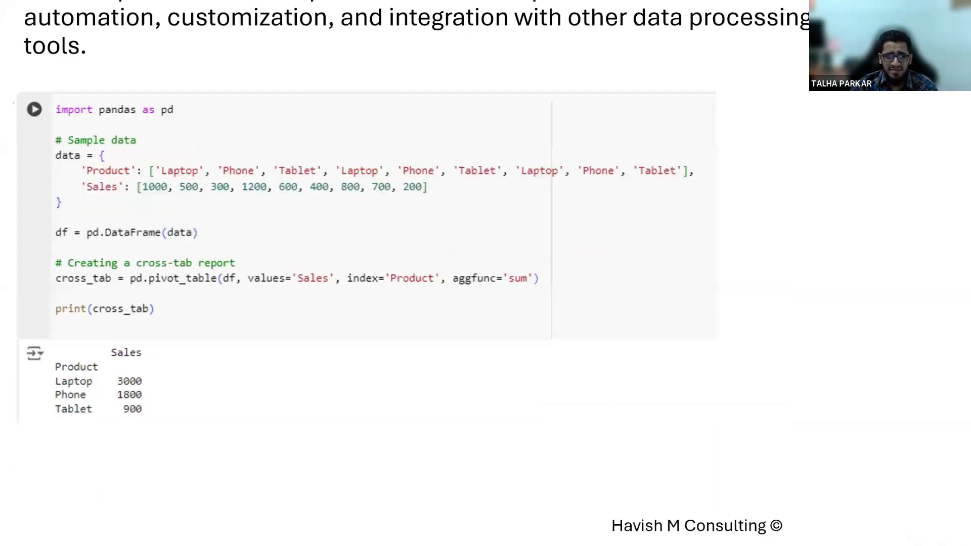
# End the slideshow and switch back to the Excel PT2 sheet.
pyautogui.press('Escape')
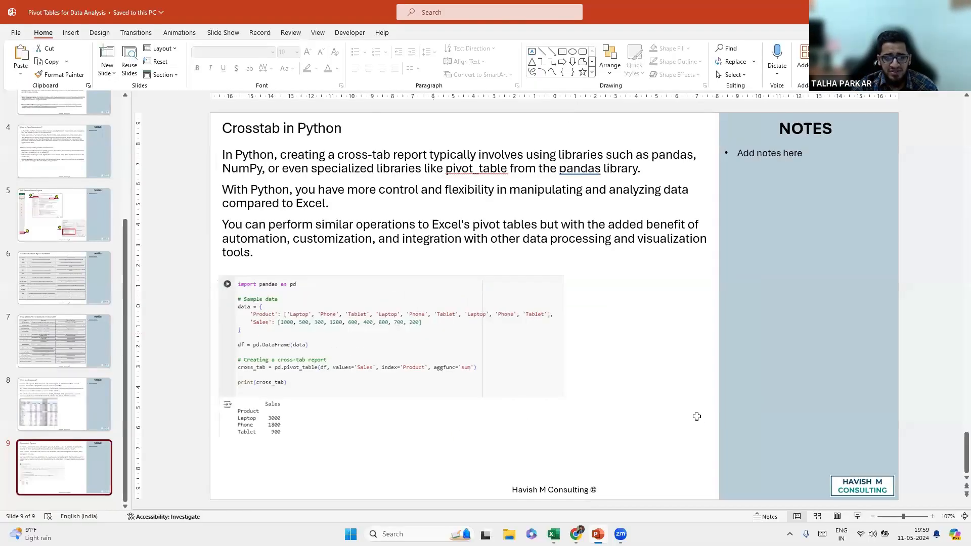
pyautogui.hotkey('alt', 'Tab')
pyautogui.click(226, 213)
pyautogui.click(297, 132)
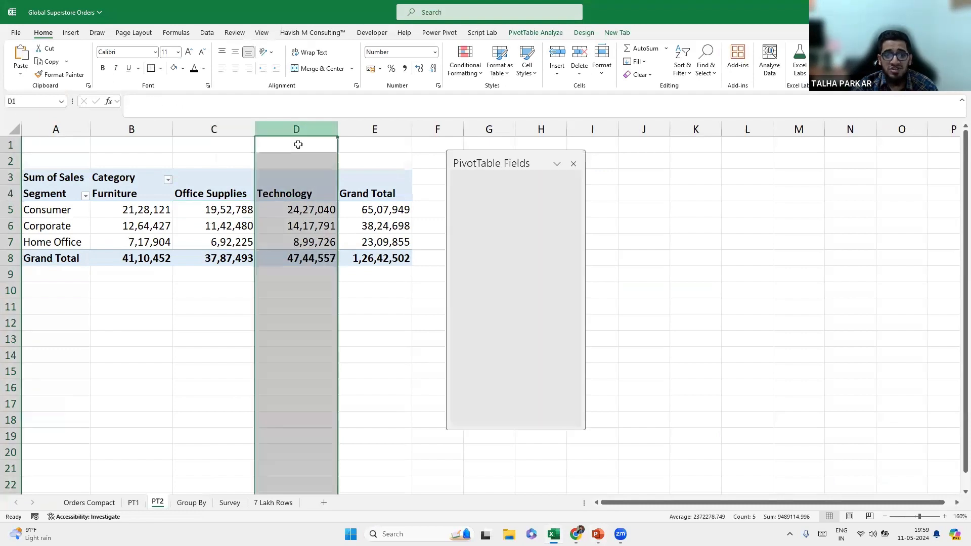
pyautogui.keyDown('shift'); pyautogui.click(11, 225); pyautogui.keyUp('shift')
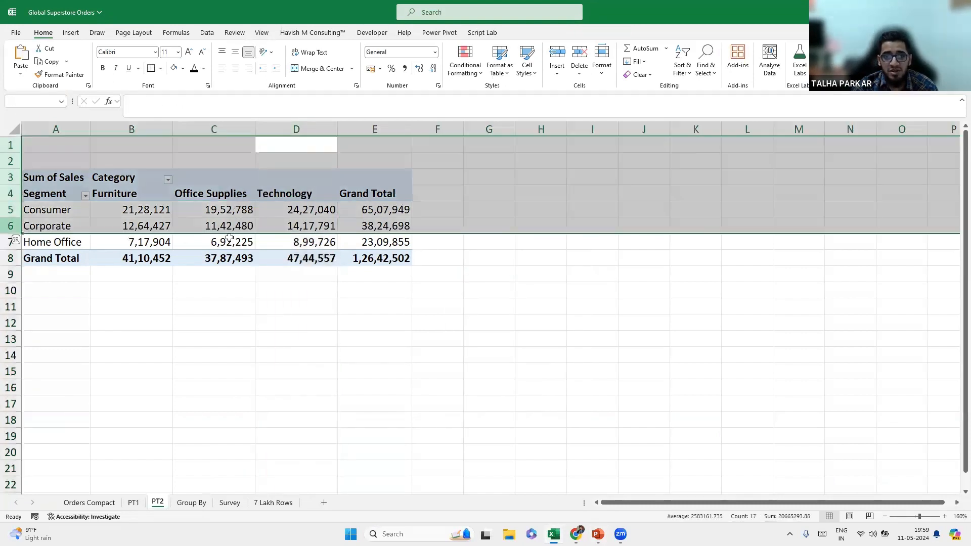
pyautogui.click(292, 226)
pyautogui.click(297, 132)
pyautogui.keyDown('ctrl'); pyautogui.click(10, 226); pyautogui.keyUp('ctrl')
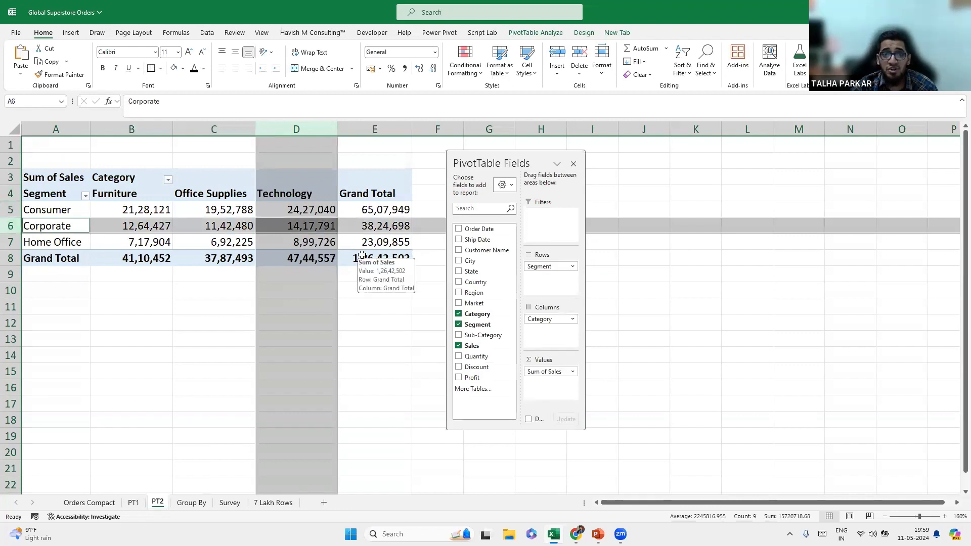
pyautogui.click(362, 255)
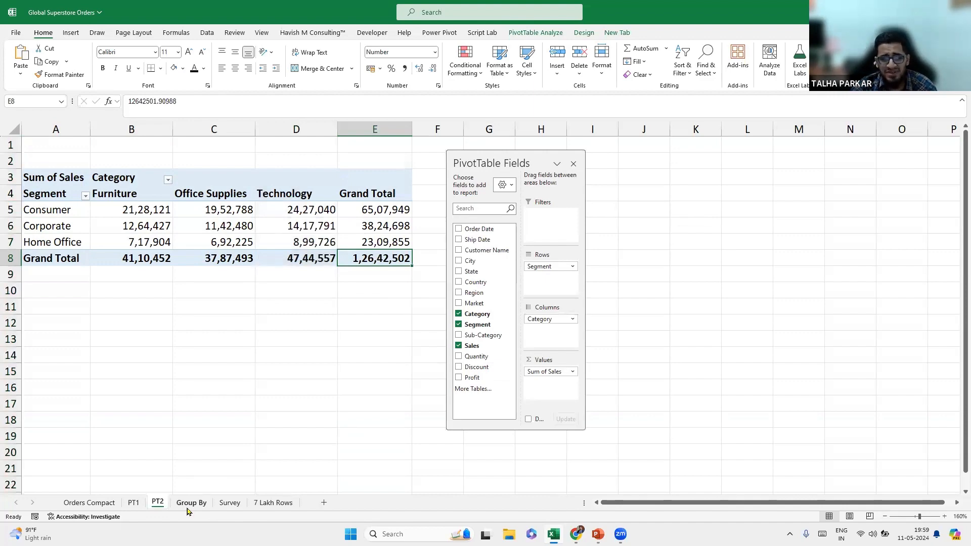
pyautogui.click(191, 503)
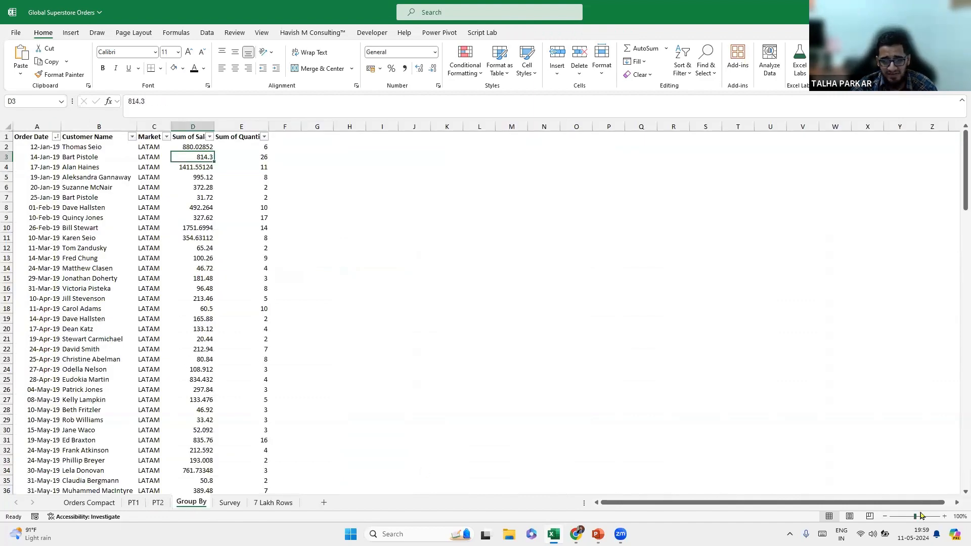
pyautogui.click(945, 516)
pyautogui.click(945, 517)
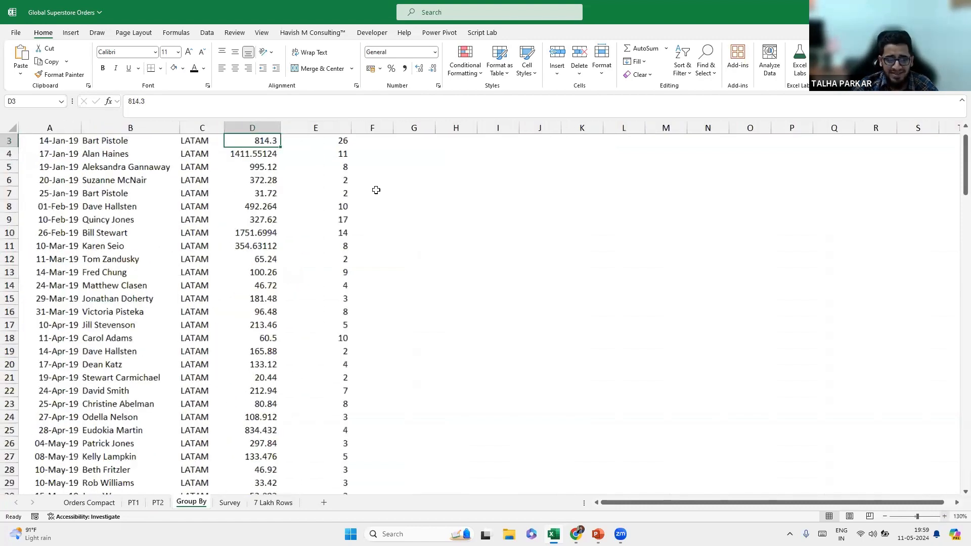
pyautogui.scroll(1, 214, 475)
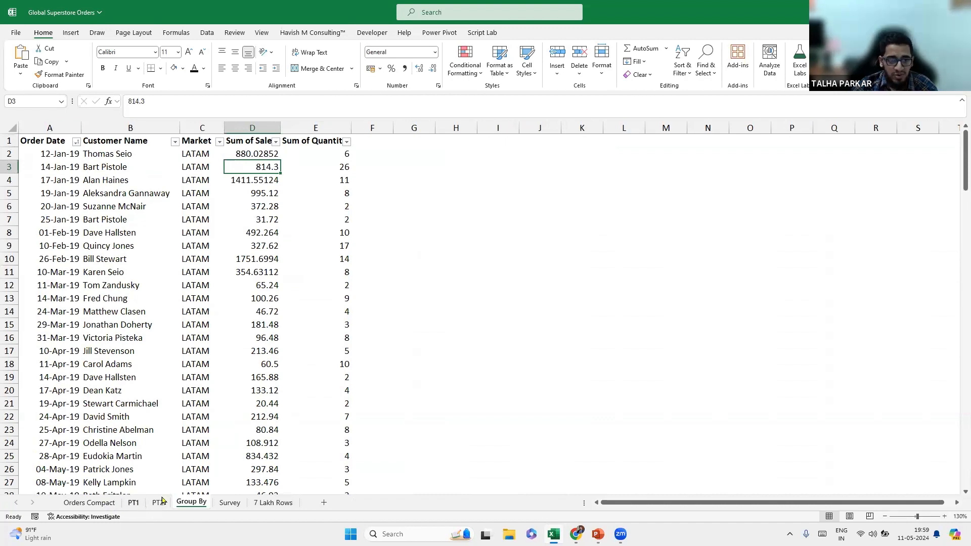
pyautogui.click(134, 502)
pyautogui.click(157, 502)
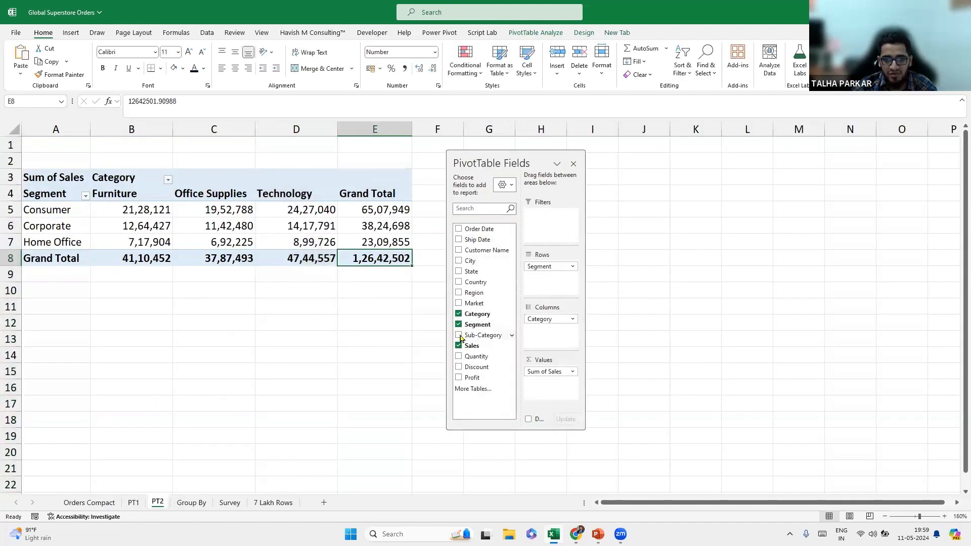
# Move Sub-Category into Rows and Segment into Columns, removing Category from the pivot.
pyautogui.moveTo(473, 336); pyautogui.dragTo(555, 326)
pyautogui.moveTo(547, 319); pyautogui.dragTo(685, 321)
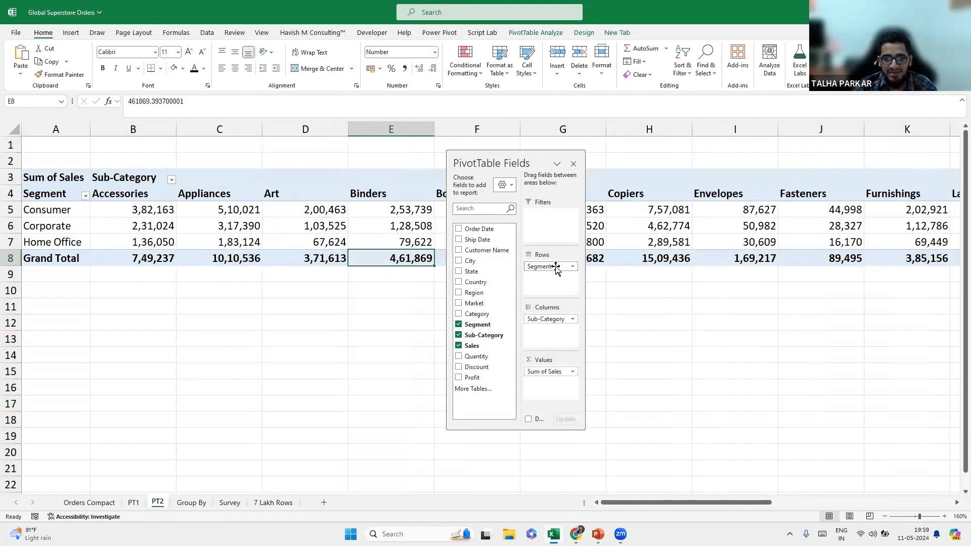
pyautogui.moveTo(549, 319)
pyautogui.mouseDown()
pyautogui.moveTo(550, 275)
pyautogui.moveTo(550, 333)
pyautogui.mouseUp()
pyautogui.moveTo(540, 162); pyautogui.dragTo(568, 164)
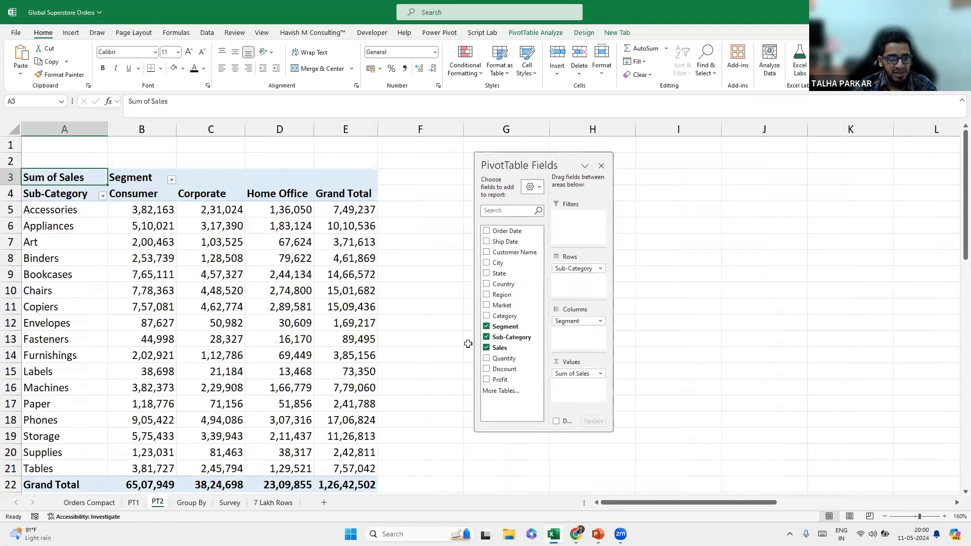
pyautogui.scroll(-1, 958, 240)
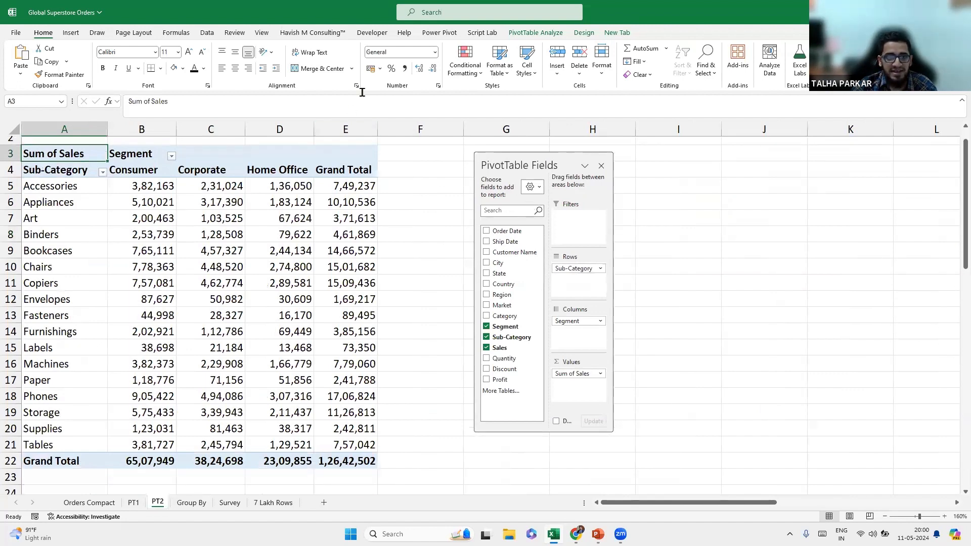
pyautogui.click(719, 60)
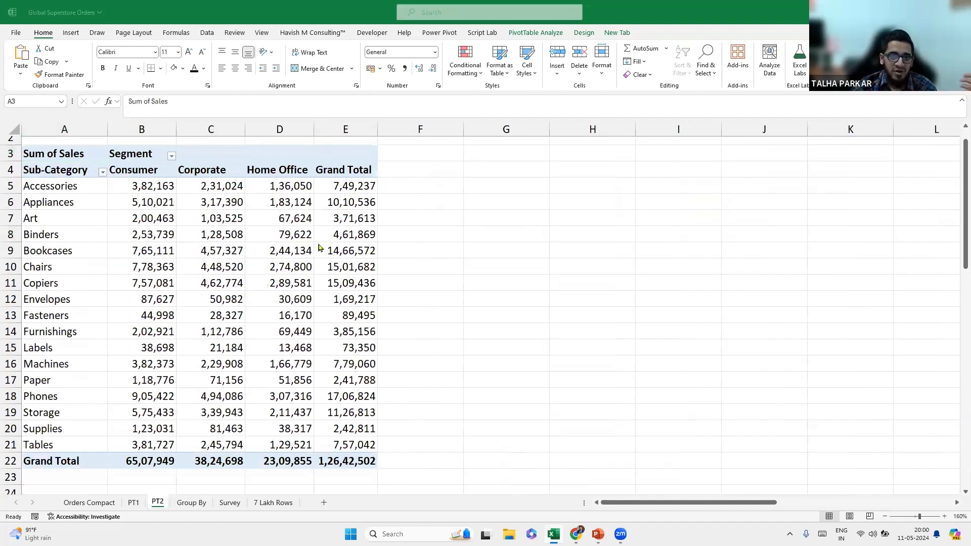
# Expand the full PivotTable Styles gallery on the PivotTable Design tab.
pyautogui.click(327, 207)
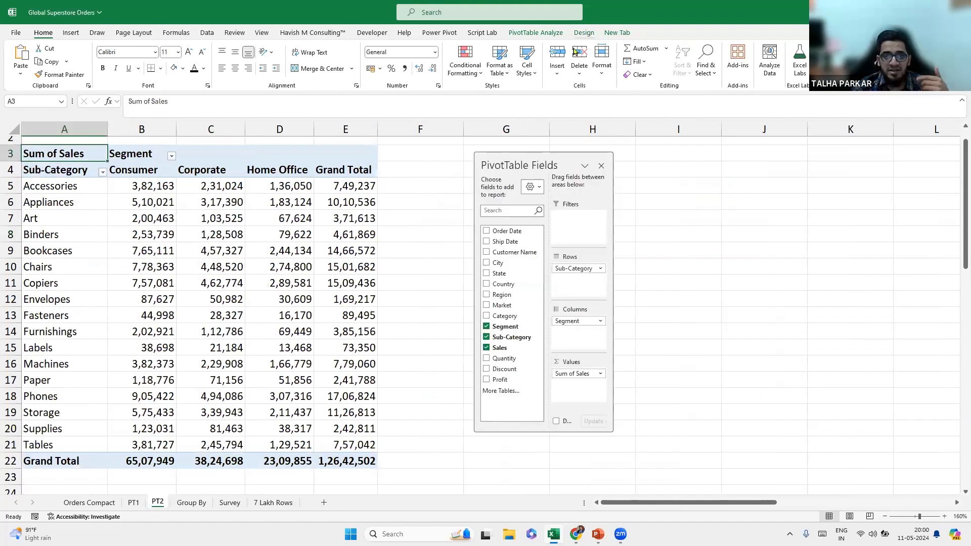
pyautogui.click(584, 32)
pyautogui.click(505, 74)
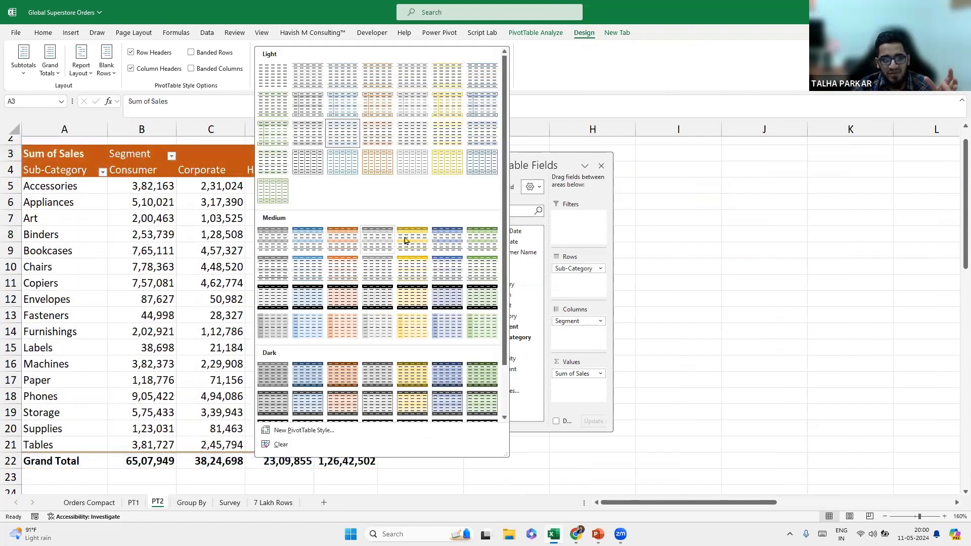
pyautogui.moveTo(504, 196); pyautogui.dragTo(510, 146)
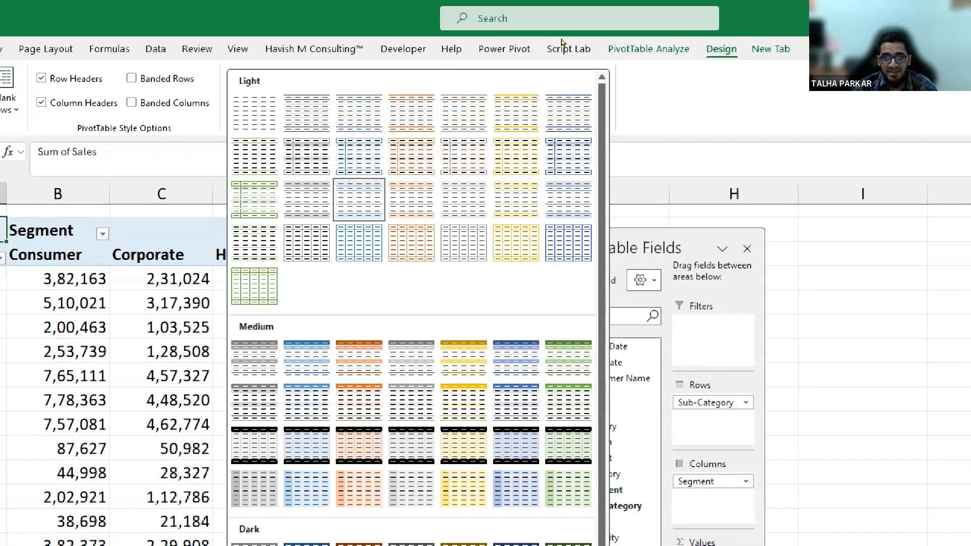
pyautogui.click(510, 60)
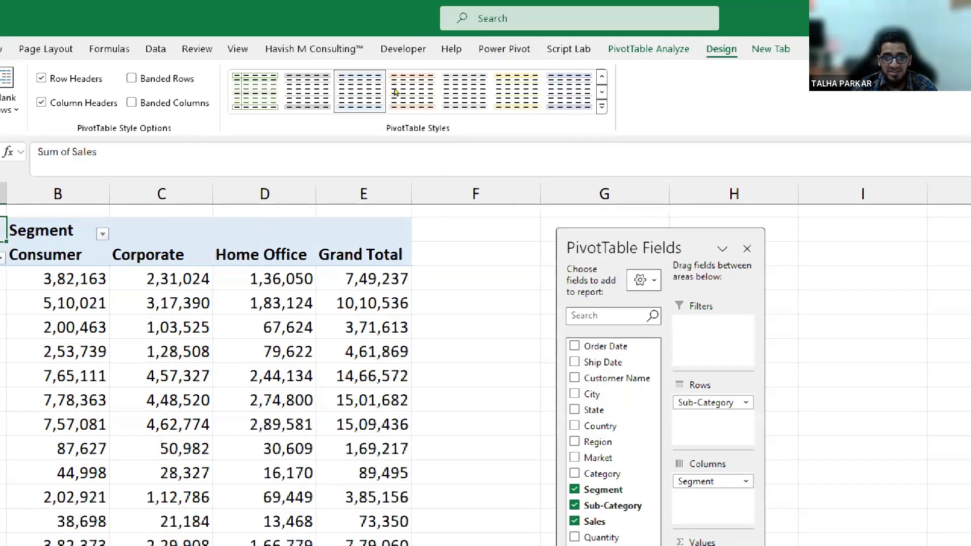
pyautogui.click(602, 106)
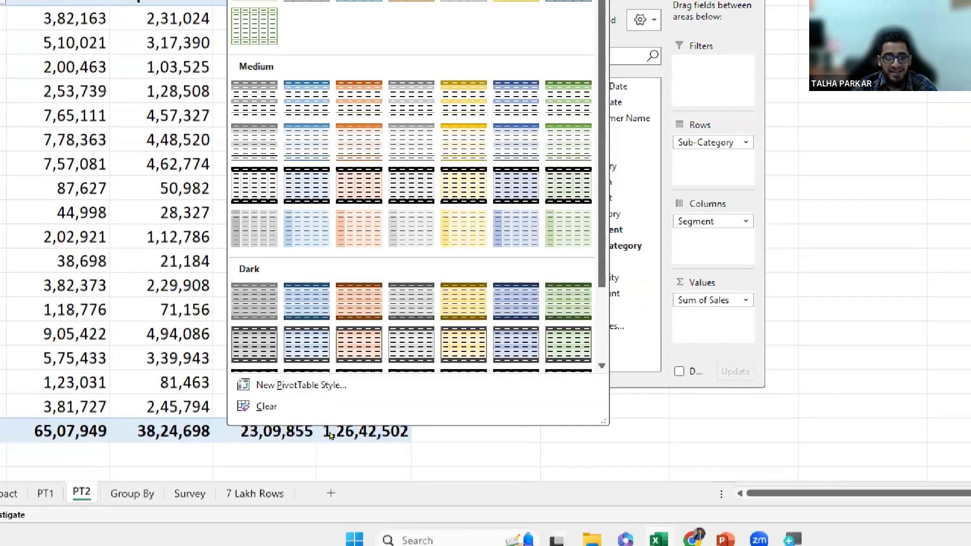
# Create a new PivotTable style named PT_MyStyle and select its Header Row element.
pyautogui.click(328, 433)
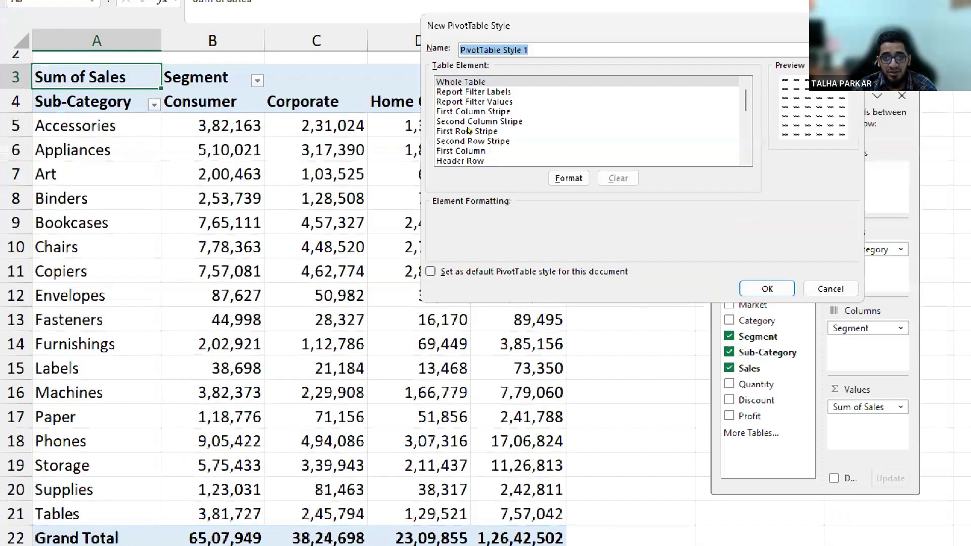
pyautogui.press('BackSpace')
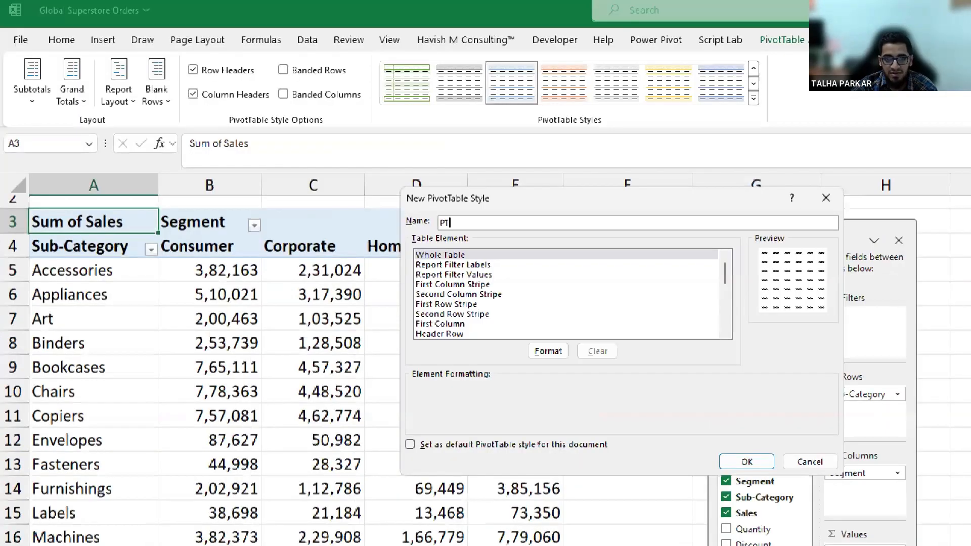
pyautogui.write('_My S')
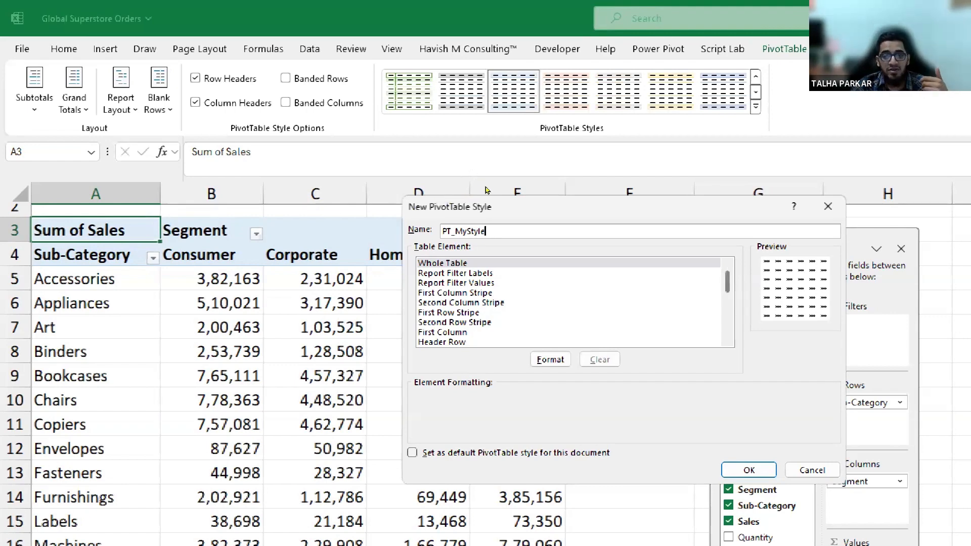
pyautogui.scroll(-2, 487, 191)
pyautogui.scroll(2, 487, 198)
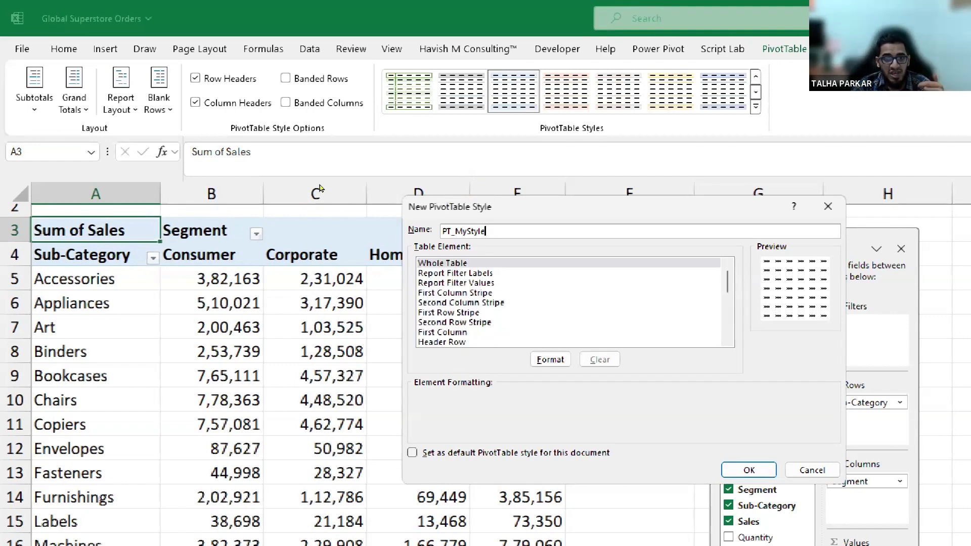
pyautogui.press('Tab')
pyautogui.press('Down')
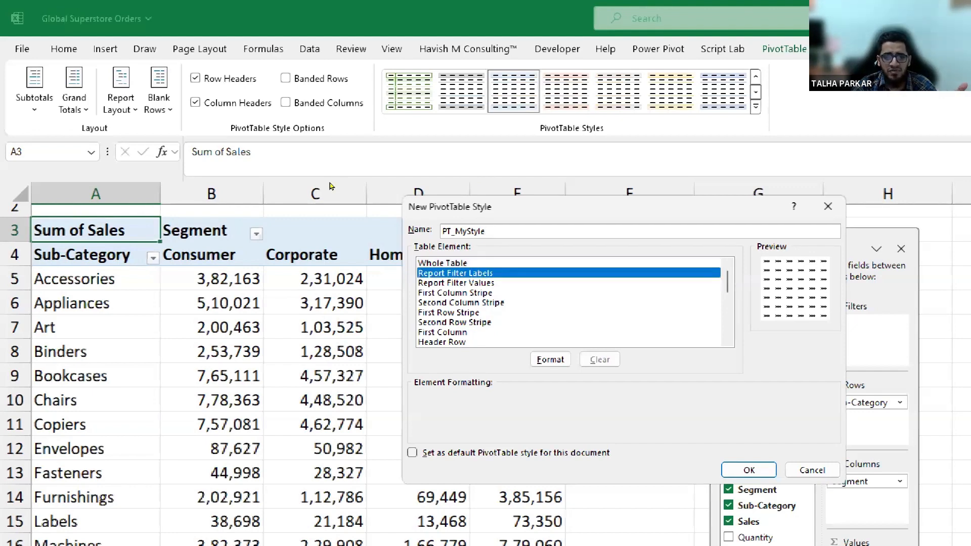
pyautogui.press('Down')
pyautogui.press('Down')
pyautogui.press('Down')
pyautogui.press('Down')
pyautogui.press('Down')
pyautogui.press('Down')
pyautogui.press('Down')
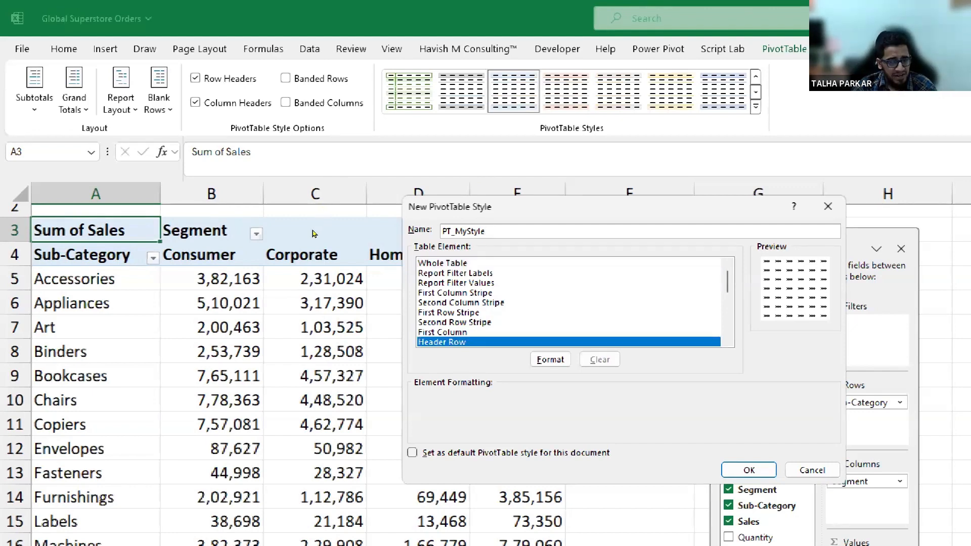
pyautogui.press('Tab')
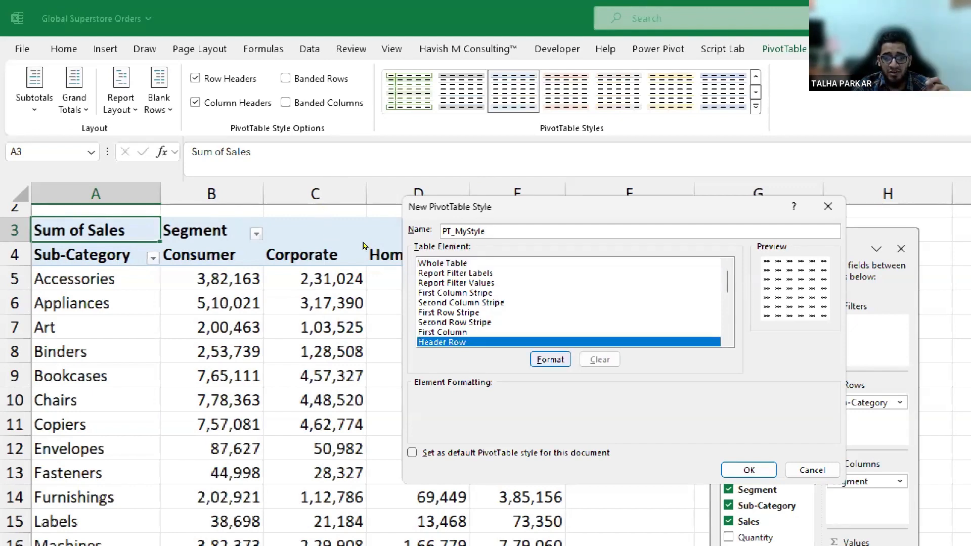
pyautogui.press('Return')
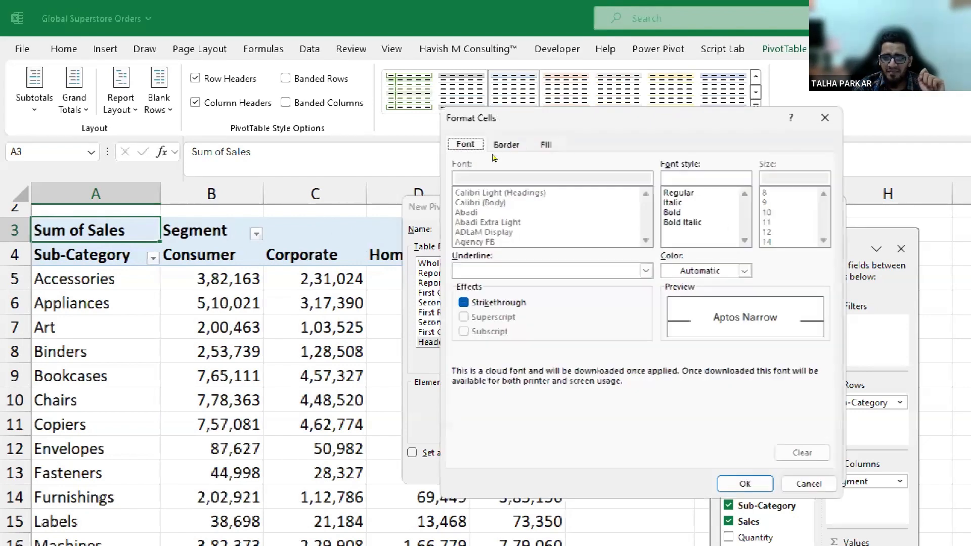
# Give the Header Row a dark blue fill with bold white text.
pyautogui.click(547, 145)
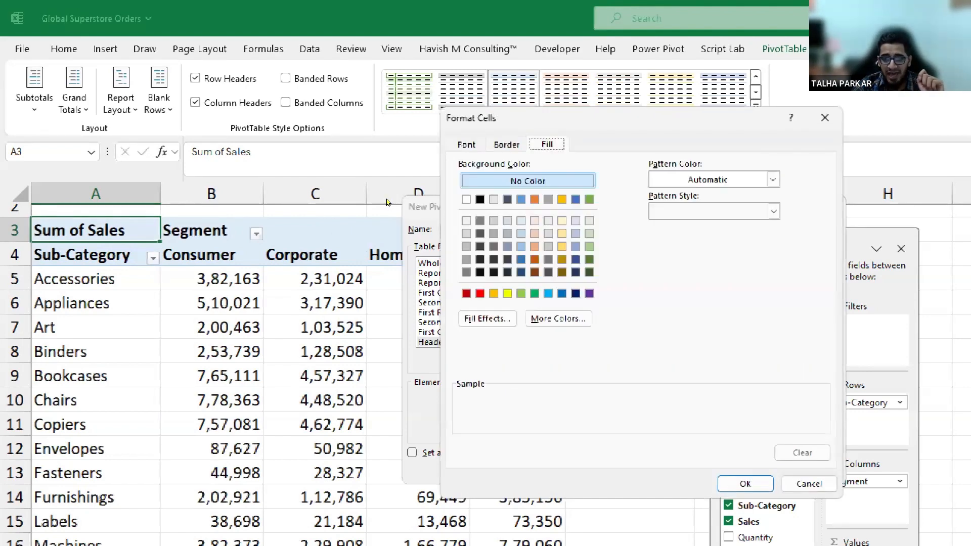
pyautogui.click(575, 293)
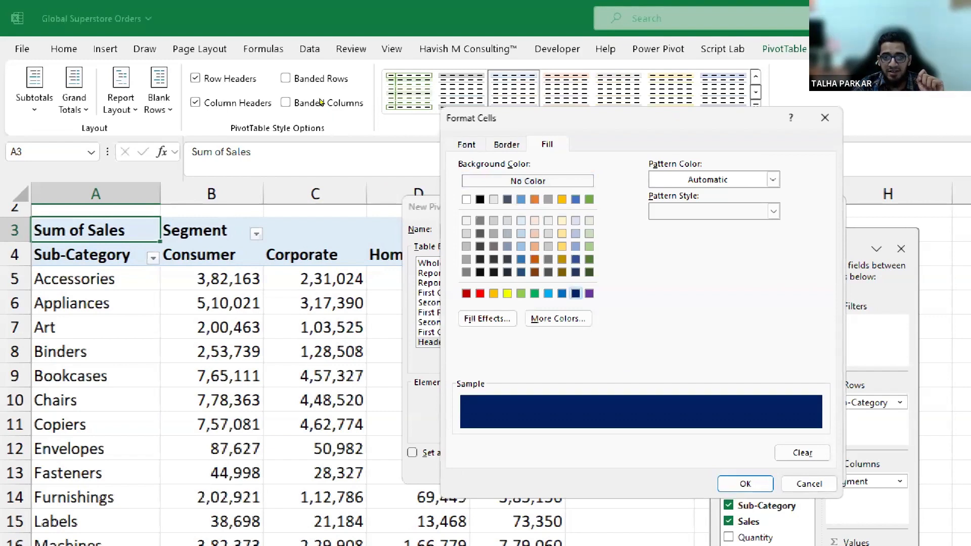
pyautogui.click(466, 145)
pyautogui.click(745, 271)
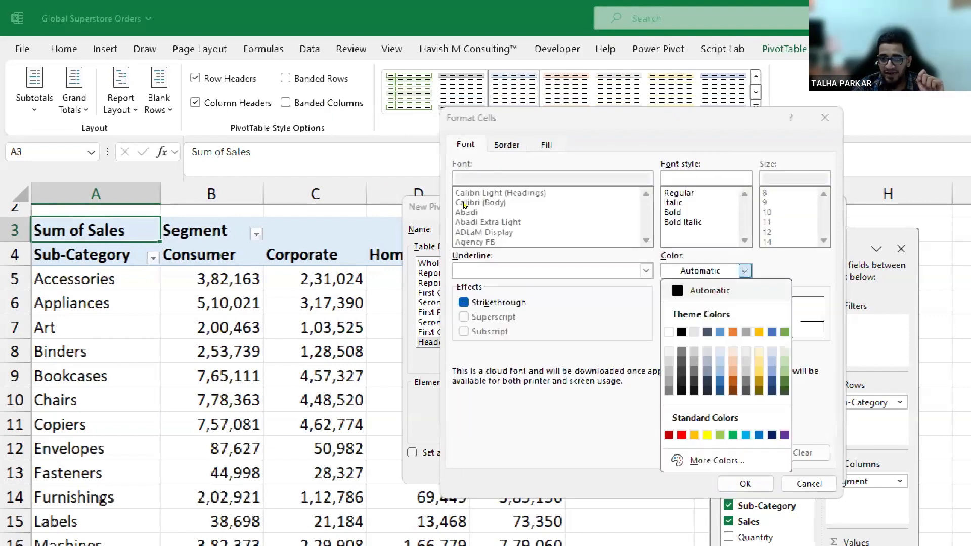
pyautogui.click(668, 332)
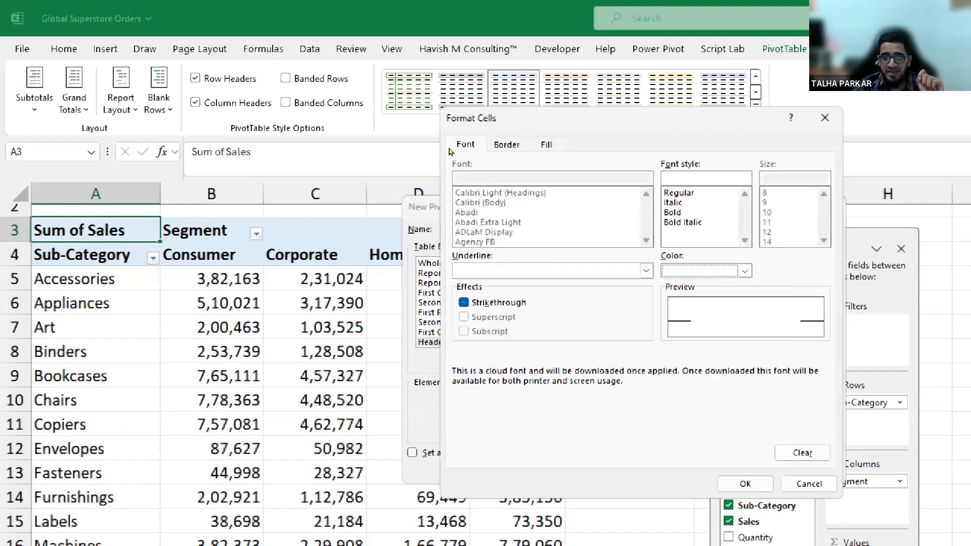
pyautogui.click(672, 213)
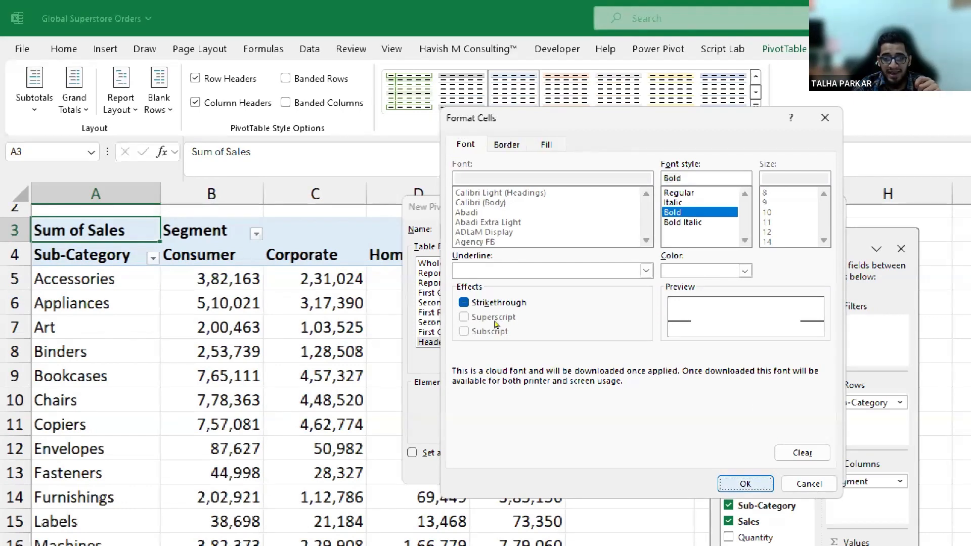
pyautogui.press('Return')
pyautogui.press('Return')
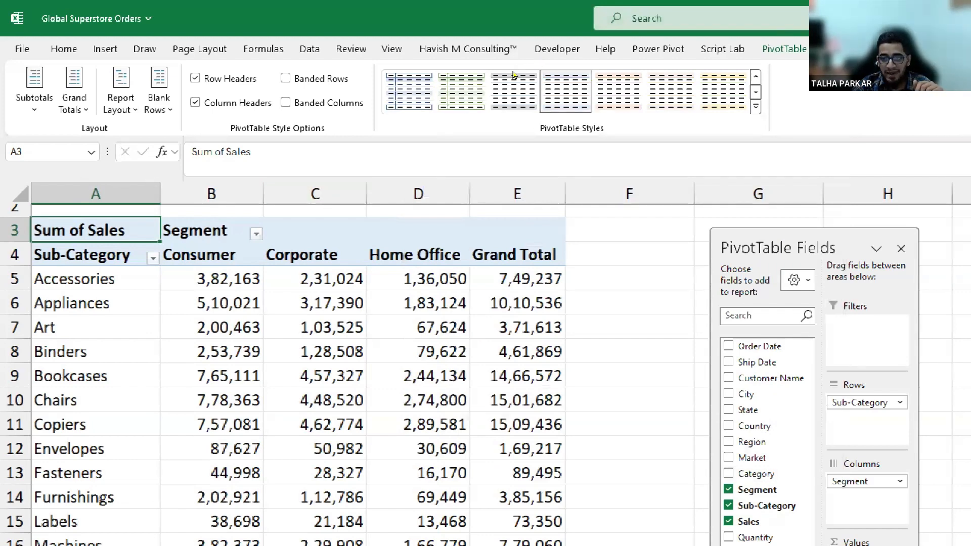
# Apply PT_MyStyle from the Custom styles, then right-click it in the gallery.
pyautogui.click(756, 106)
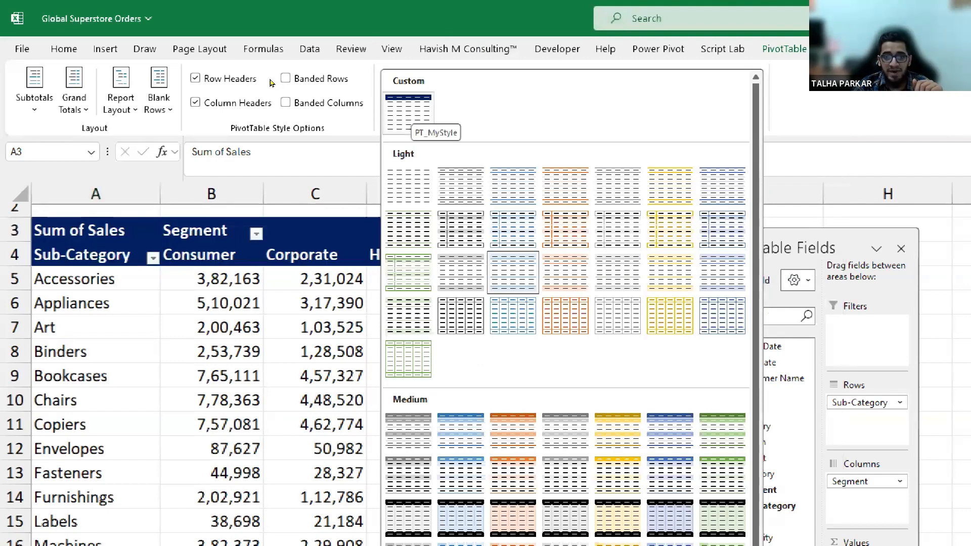
pyautogui.click(408, 113)
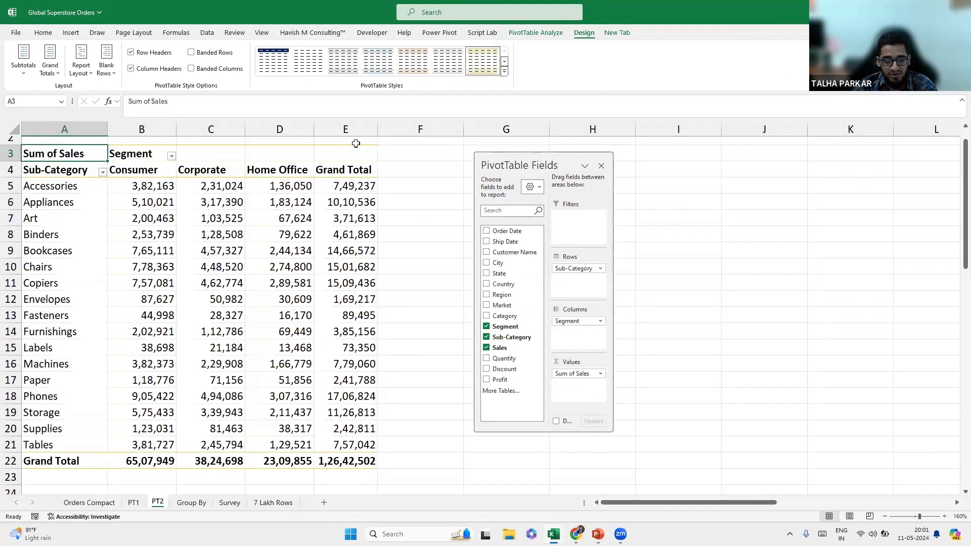
pyautogui.click(504, 72)
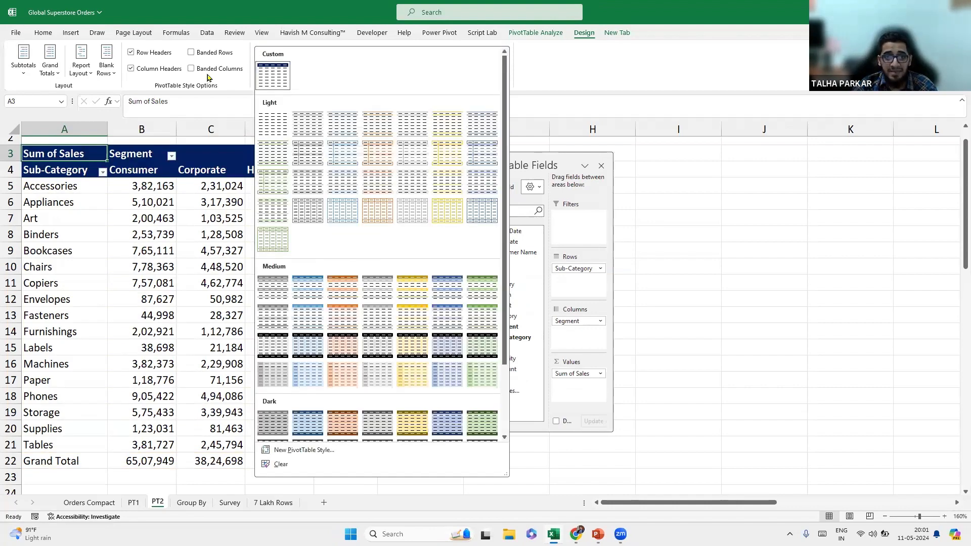
pyautogui.rightClick(268, 76)
# Modify PT_MyStyle and open formatting for its Grand Total Row element.
pyautogui.click(296, 107)
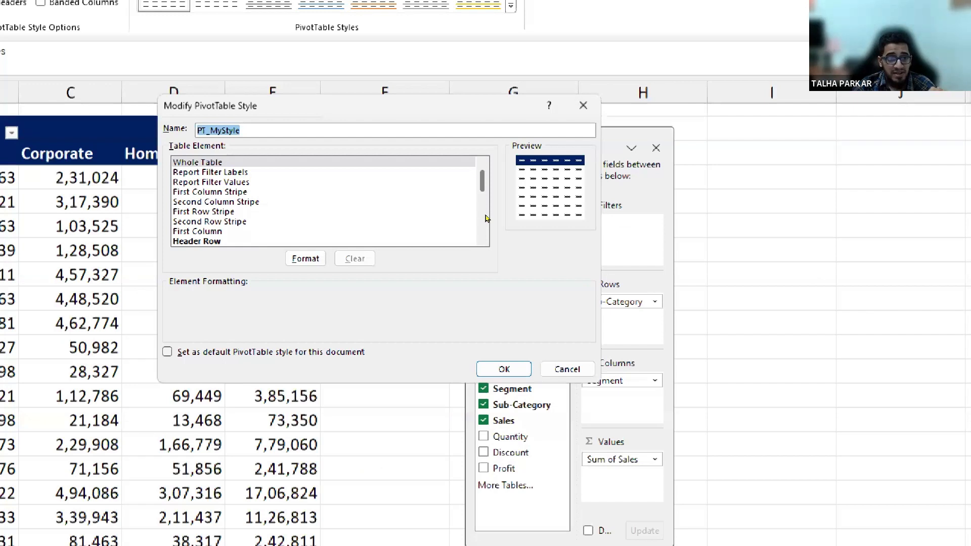
pyautogui.scroll(-5, 488, 210)
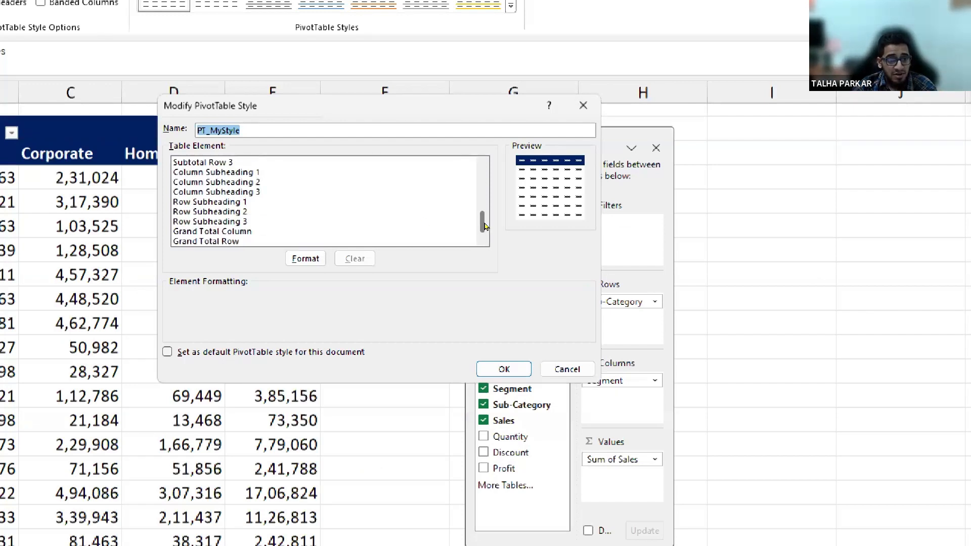
pyautogui.click(329, 240)
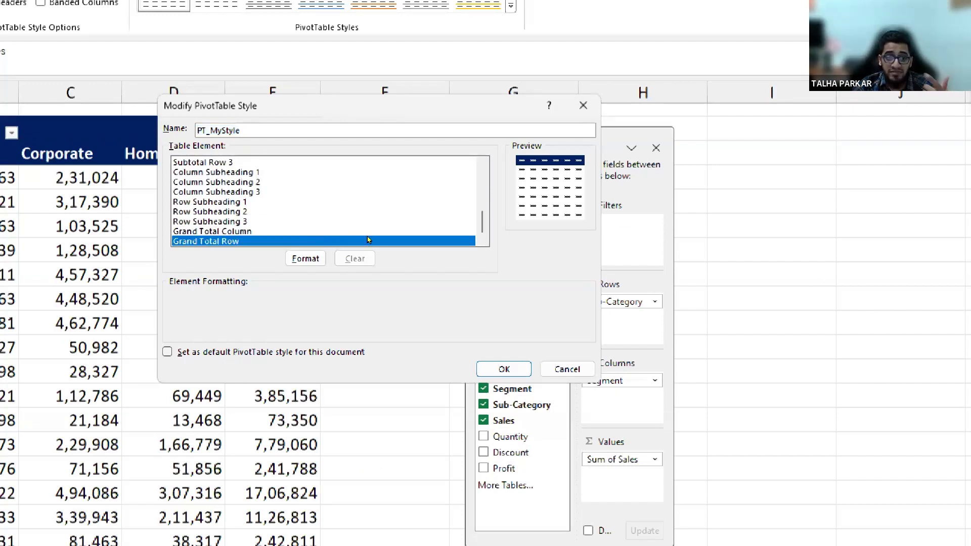
pyautogui.click(310, 259)
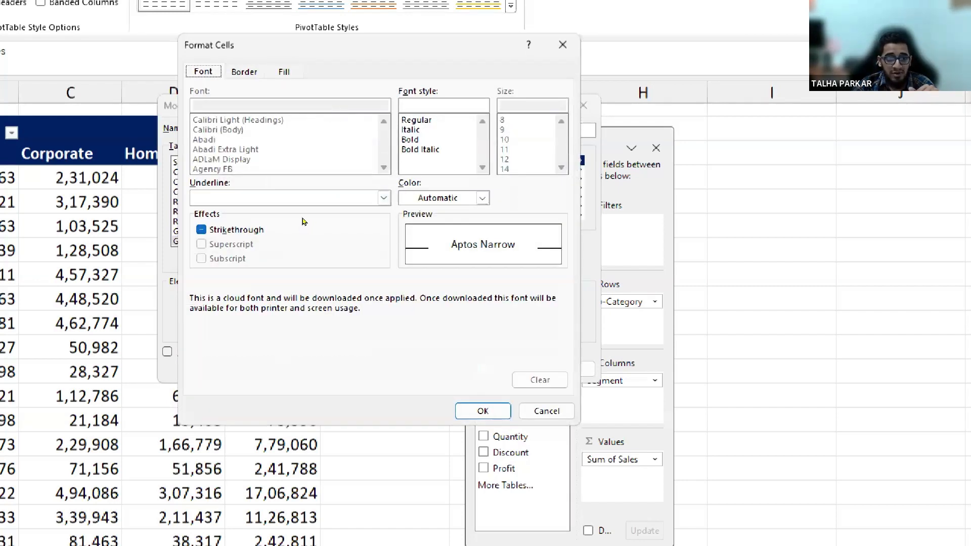
# Make the Grand Total Row double-underlined, bold, black text on yellow fill and save.
pyautogui.click(384, 198)
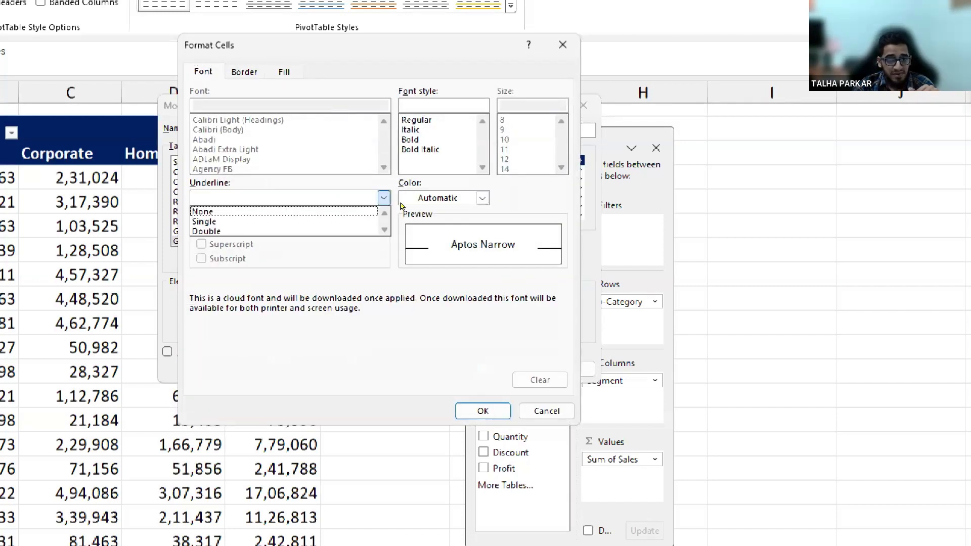
pyautogui.click(353, 230)
pyautogui.click(439, 140)
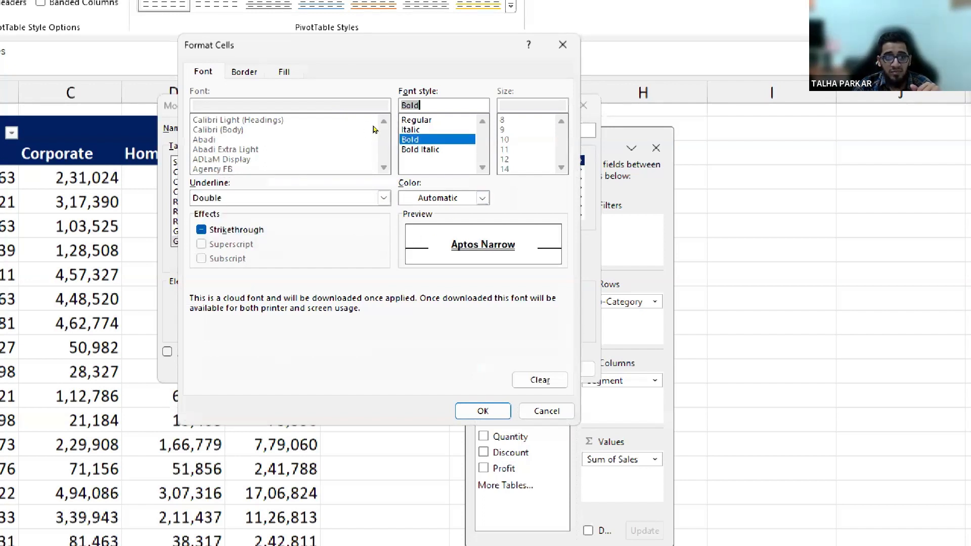
pyautogui.click(284, 71)
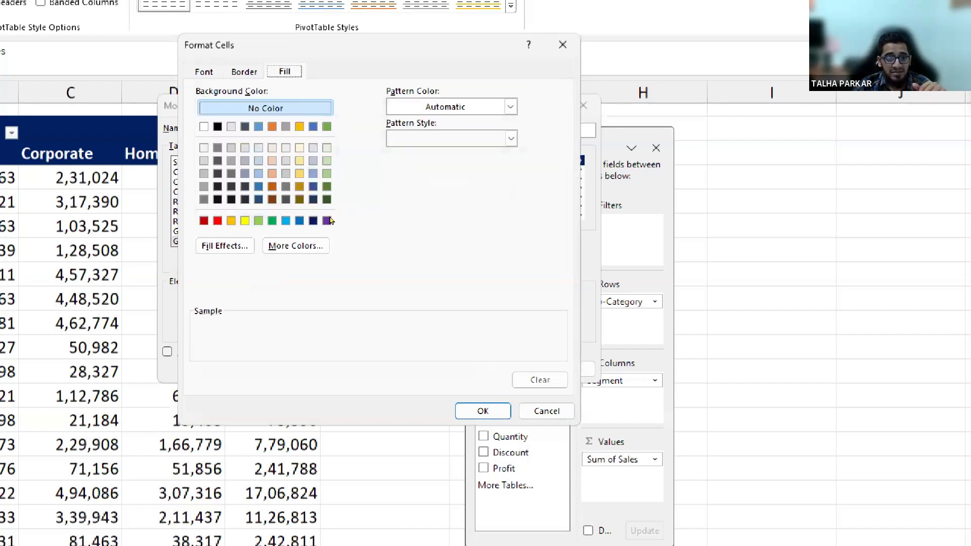
pyautogui.click(245, 220)
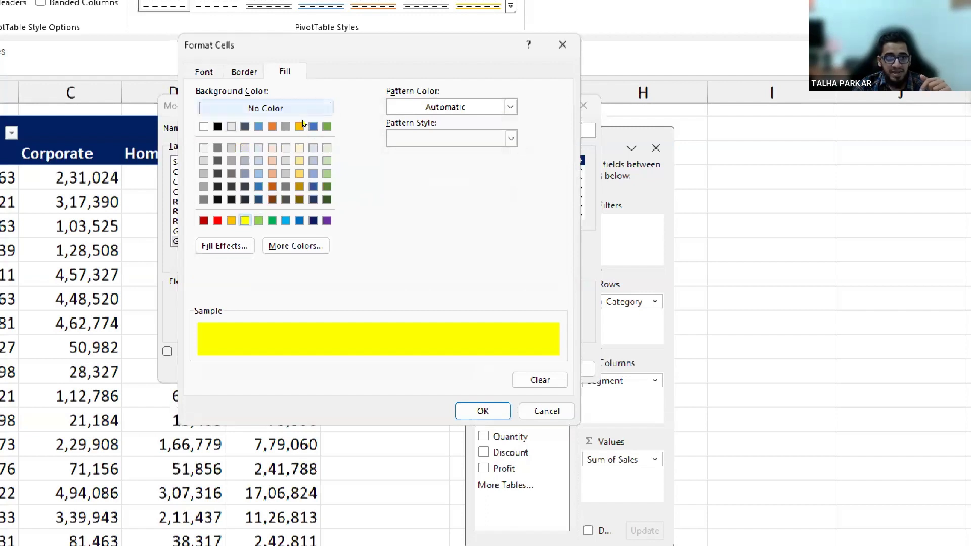
pyautogui.click(204, 72)
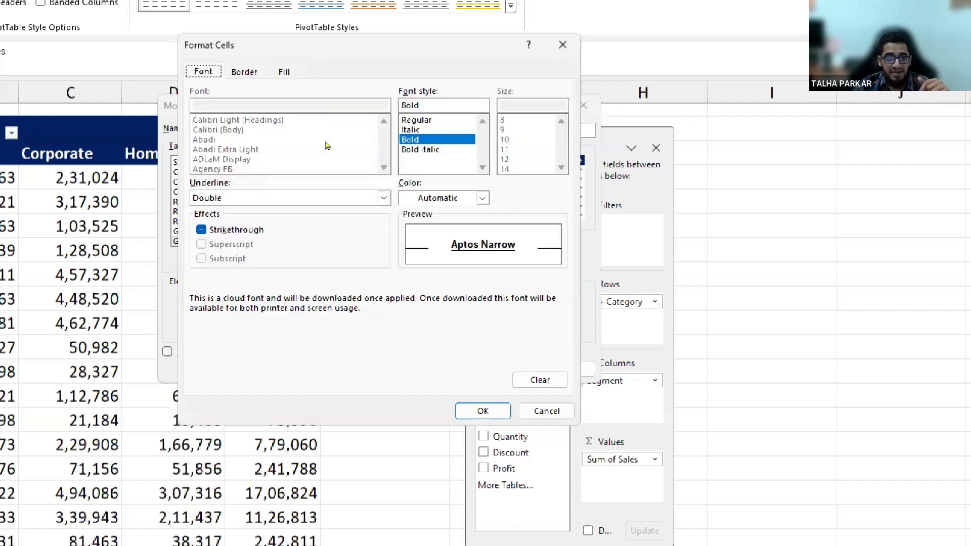
pyautogui.click(485, 198)
pyautogui.click(423, 258)
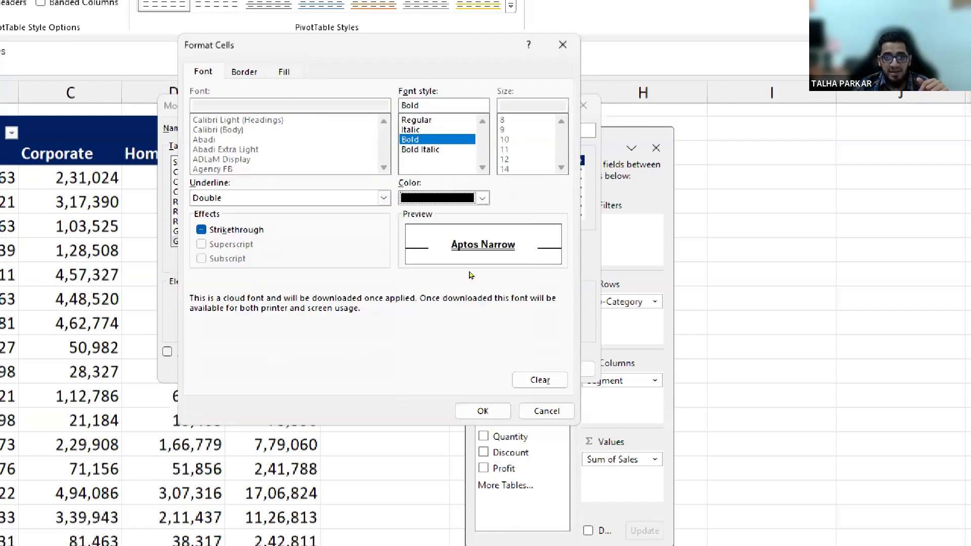
pyautogui.press('Return')
pyautogui.click(505, 368)
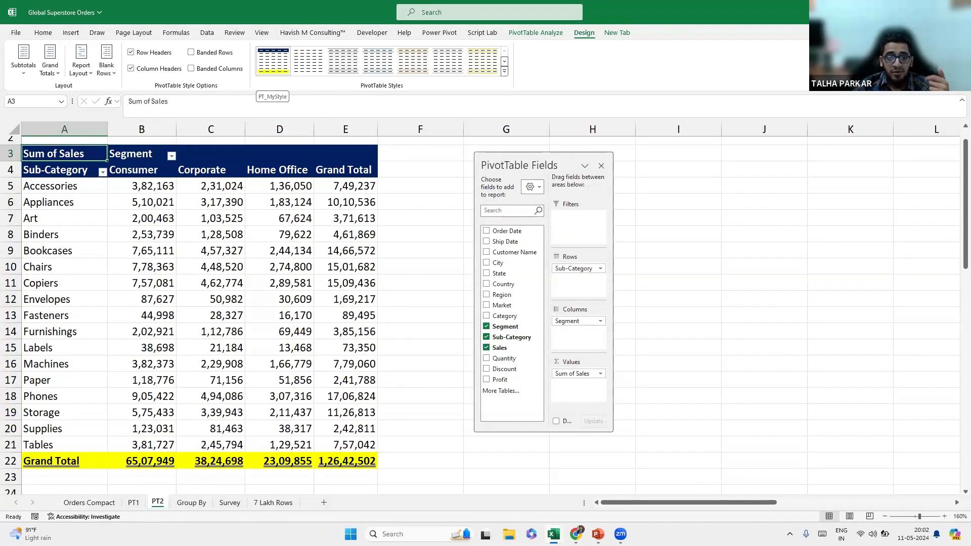
# Set PT_MyStyle as the default PivotTable style.
pyautogui.click(504, 75)
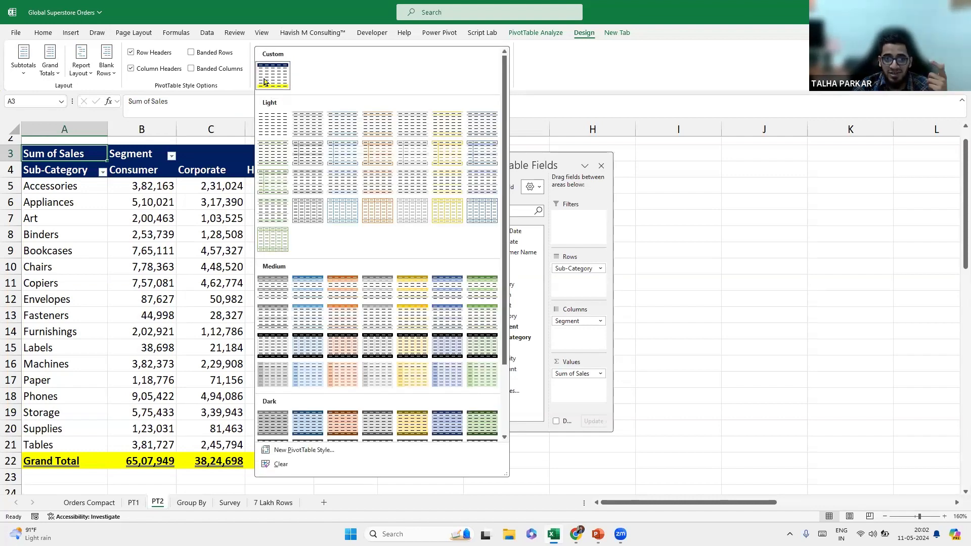
pyautogui.rightClick(272, 80)
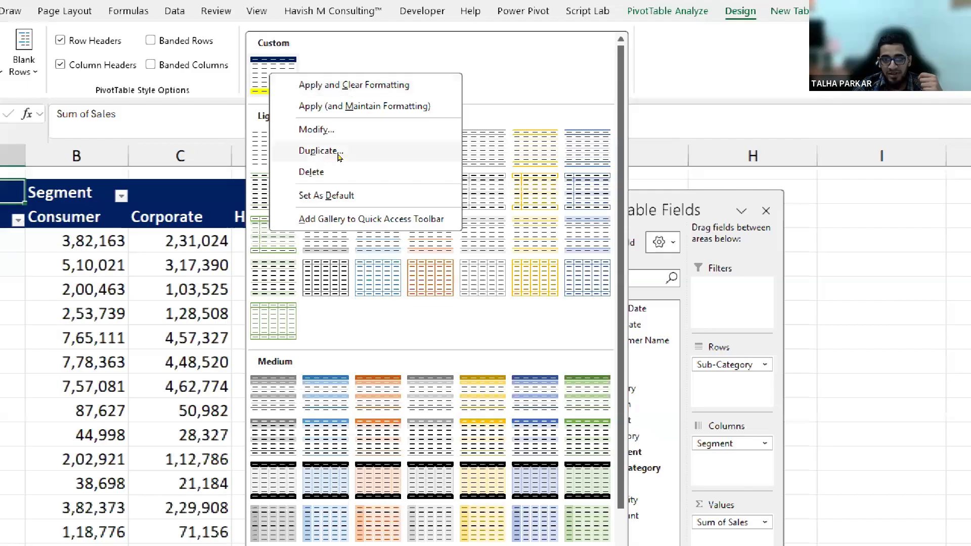
pyautogui.click(340, 195)
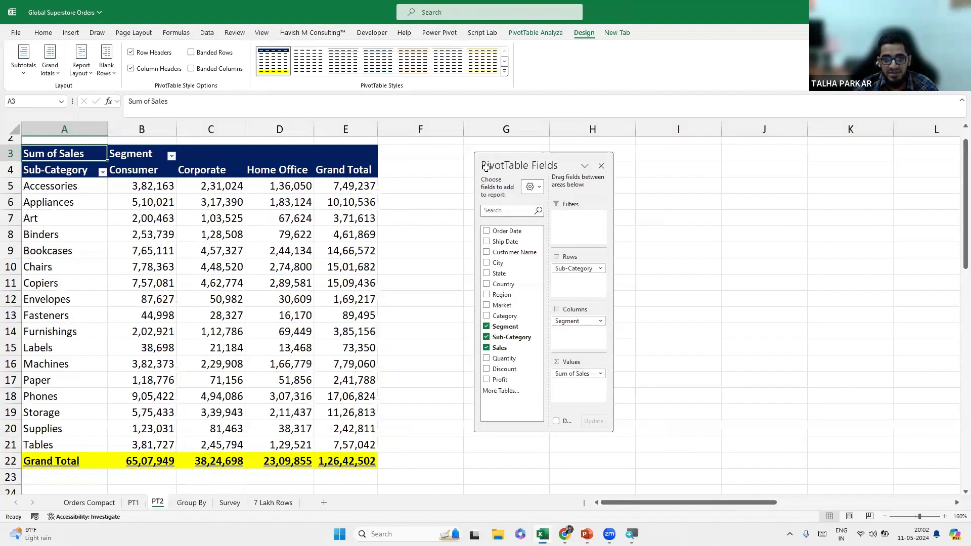
# Insert a PivotTable from Orders Compact via Alt+N+V+T, placed on an Existing Worksheet.
pyautogui.moveTo(526, 181); pyautogui.dragTo(740, 180)
pyautogui.click(546, 182)
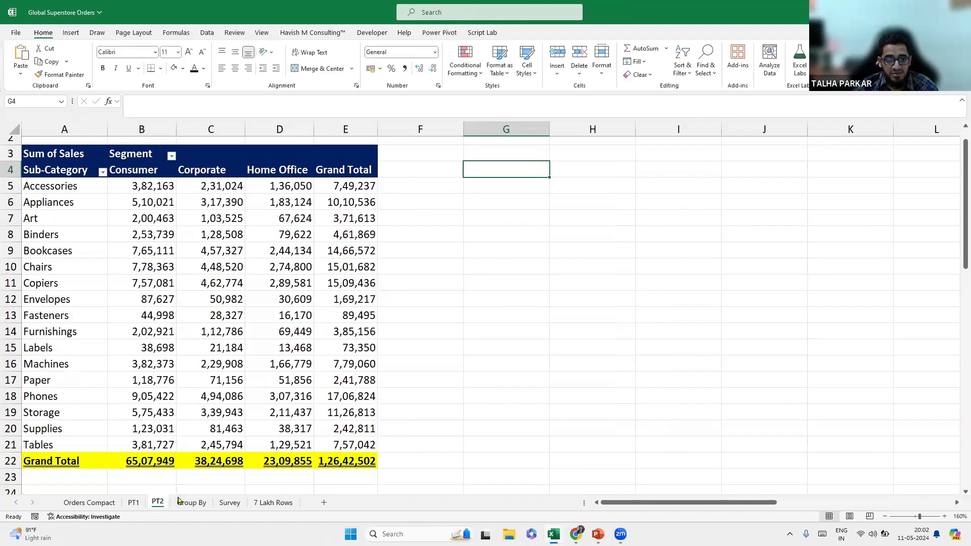
pyautogui.click(236, 298)
pyautogui.hotkey('alt', 'n')
pyautogui.press('v')
pyautogui.press('t')
pyautogui.click(349, 245)
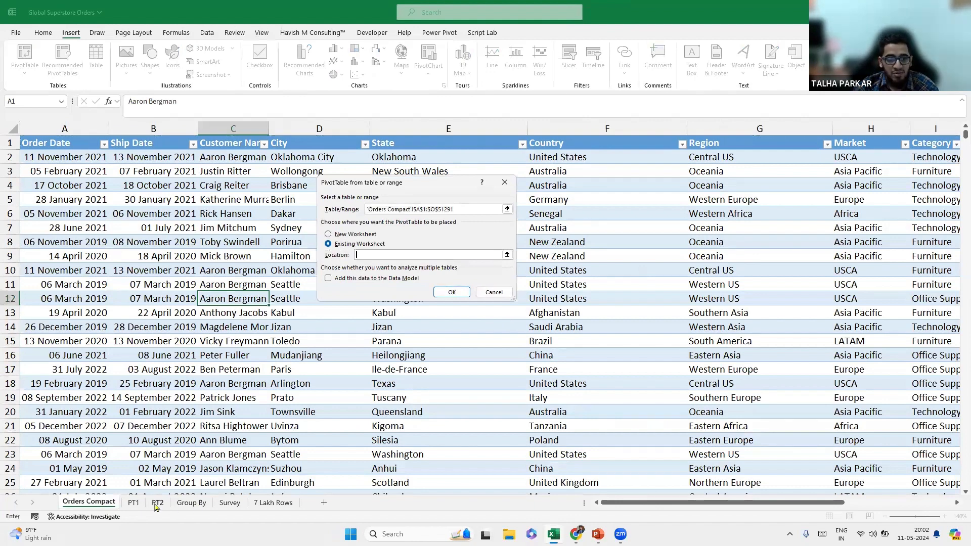
# Create a second pivot table at PT2!G3 with Region as its row field.
pyautogui.hotkey('ctrl', 'pagedown')
pyautogui.hotkey('ctrl', 'pagedown')
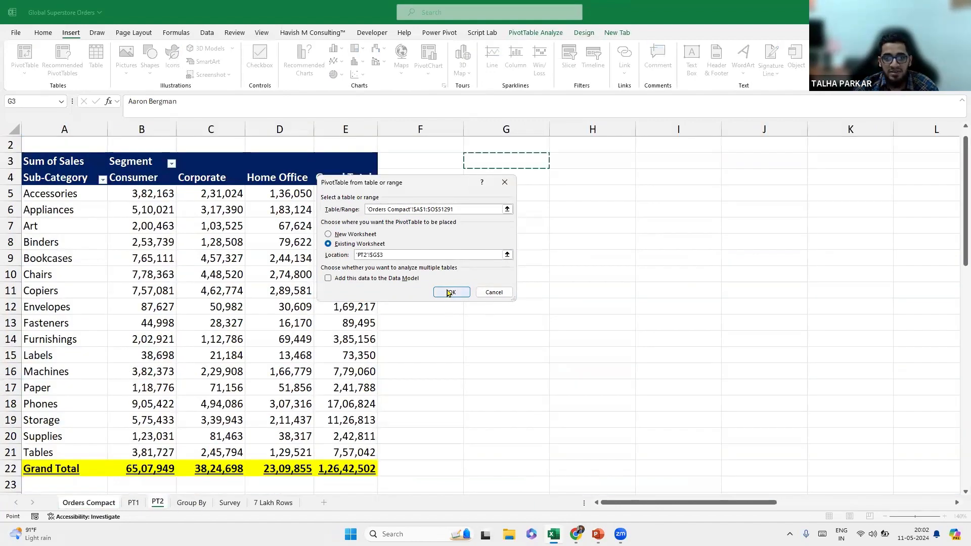
pyautogui.press('Return')
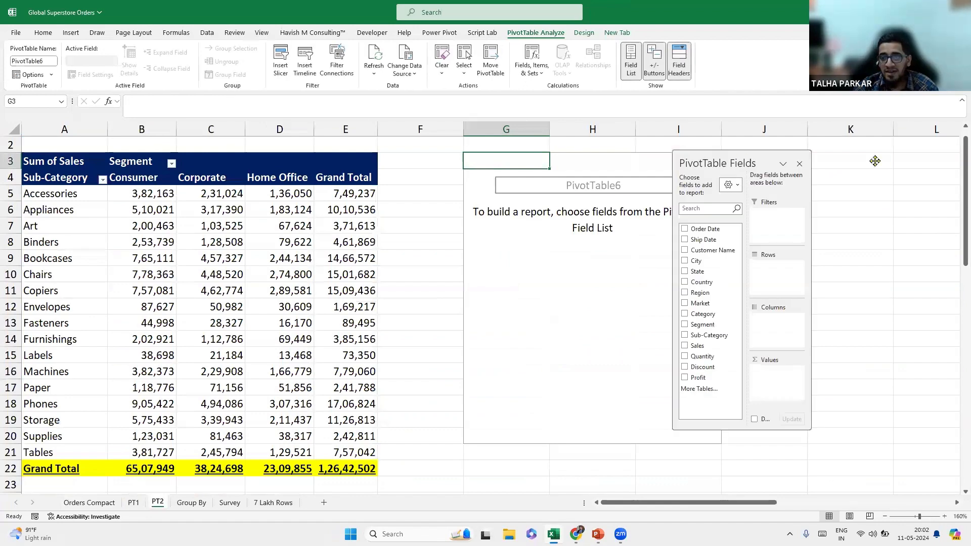
pyautogui.moveTo(806, 284); pyautogui.dragTo(884, 283)
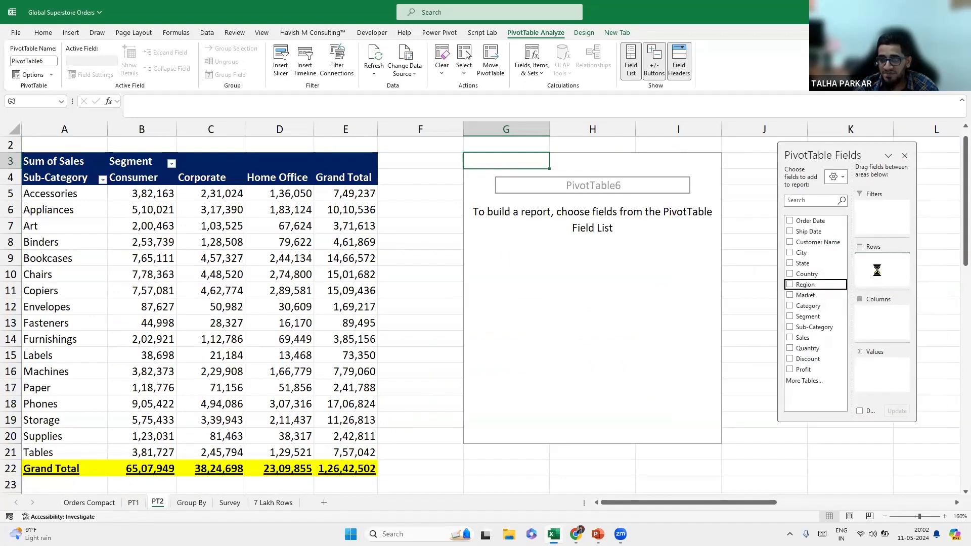
pyautogui.scroll(-8, 516, 343)
pyautogui.scroll(9, 735, 228)
# Select the region labels from Canada downward, then pick cells in and around the Region pivot.
pyautogui.click(559, 199)
pyautogui.hotkey('ctrl', 'shift', 'Down')
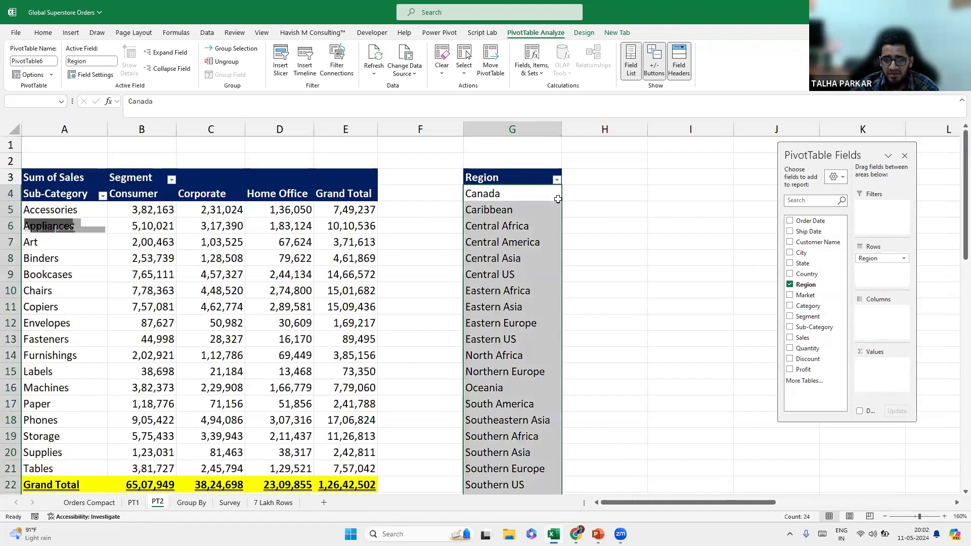
pyautogui.scroll(-2, 558, 199)
pyautogui.click(651, 296)
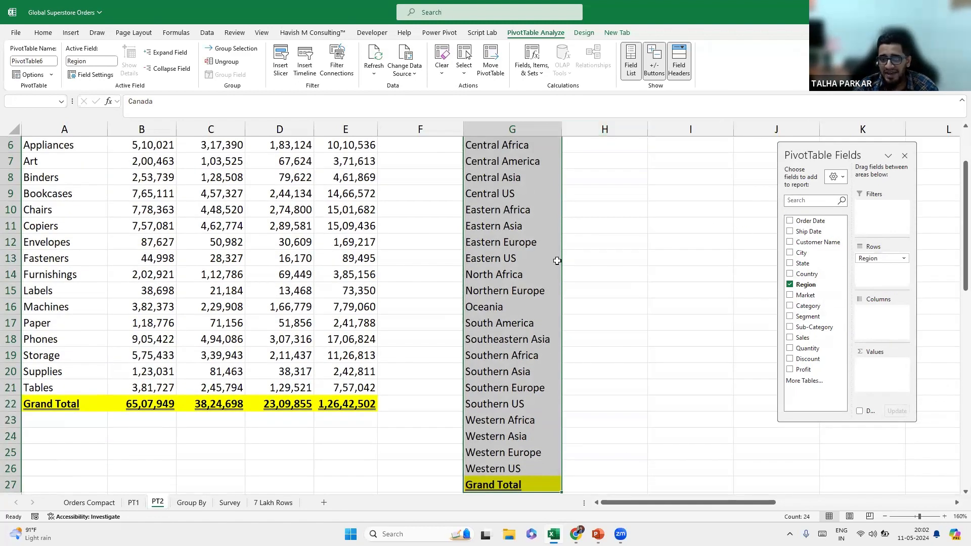
pyautogui.scroll(2, 529, 233)
pyautogui.click(529, 228)
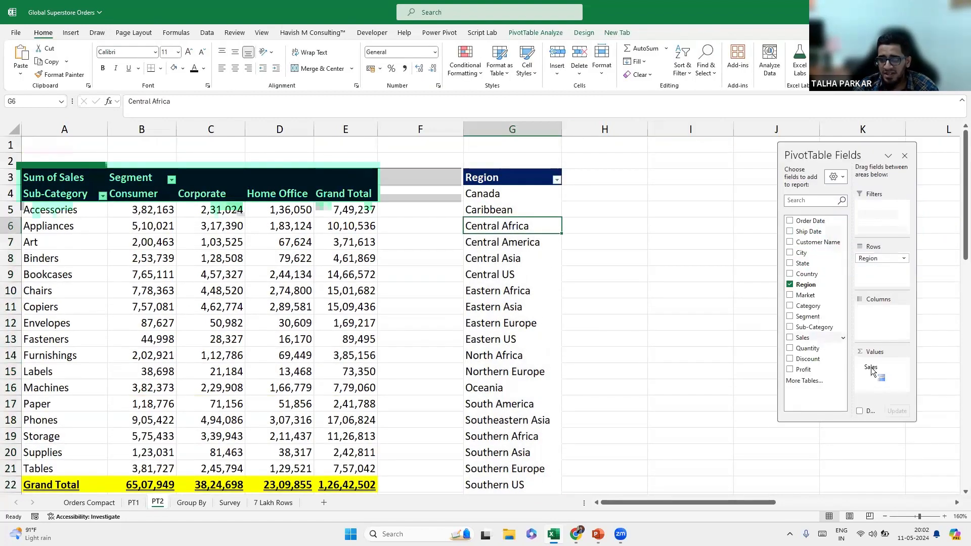
pyautogui.scroll(-4, 540, 247)
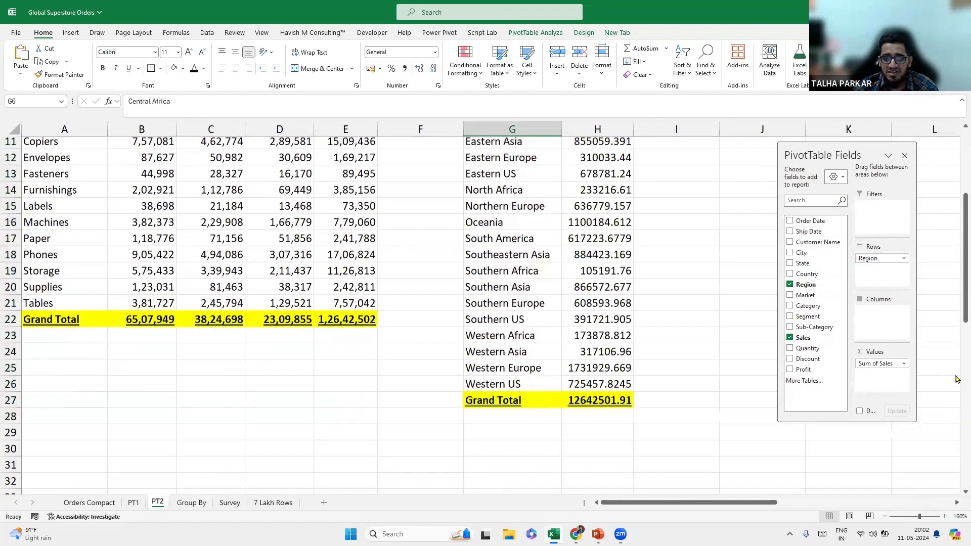
pyautogui.keyDown('ctrl'); pyautogui.scroll(-2, 958, 300); pyautogui.keyUp('ctrl')
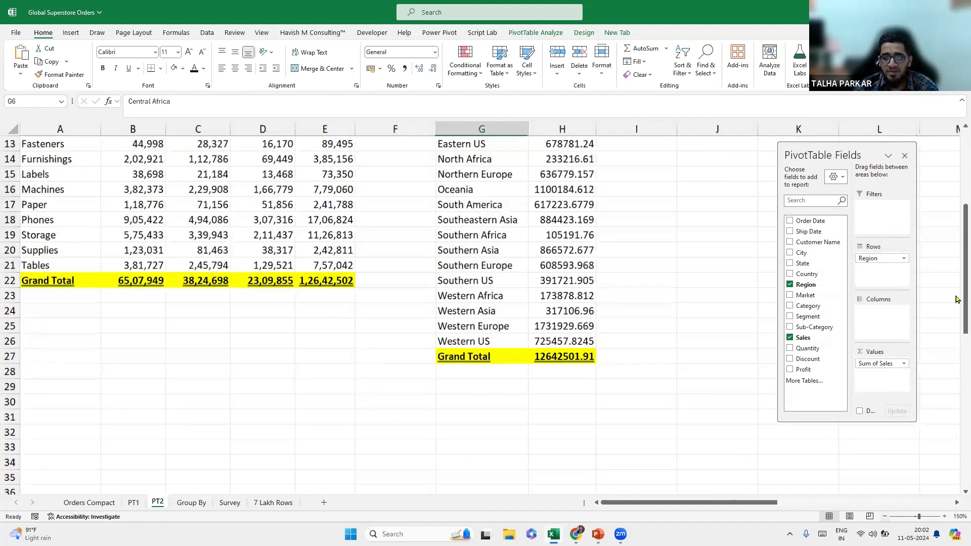
pyautogui.moveTo(965, 236); pyautogui.dragTo(965, 178)
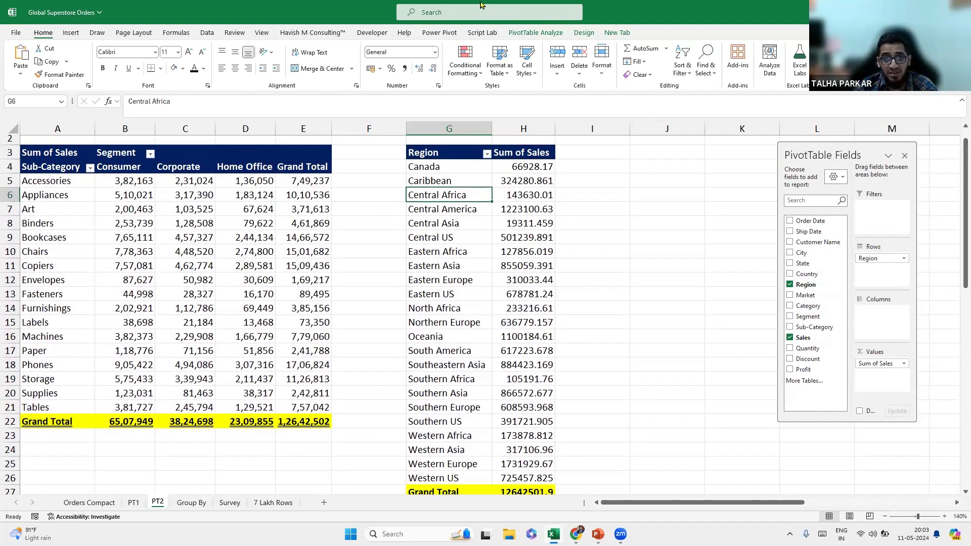
pyautogui.click(636, 246)
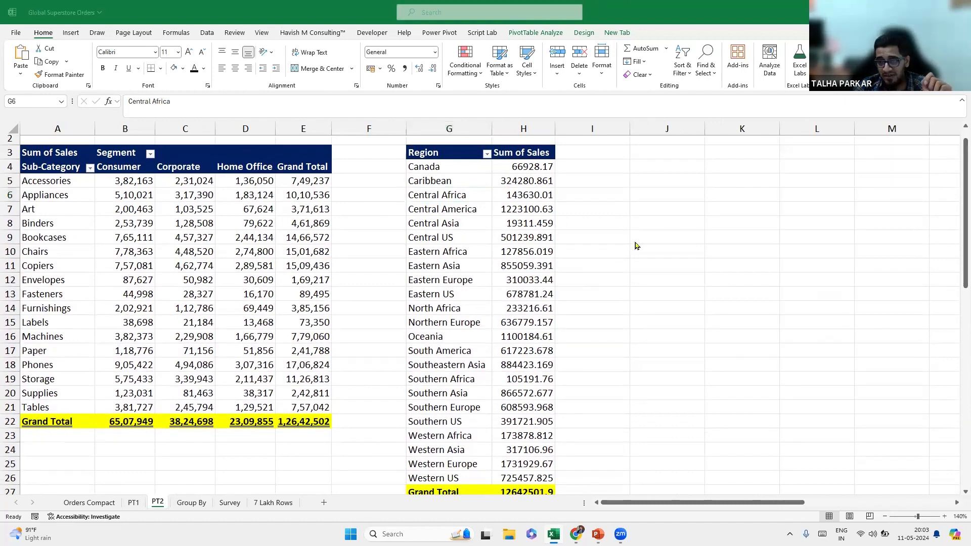
# Return to the workbook and go to the Group By sheet of LATAM orders.
pyautogui.click(434, 63)
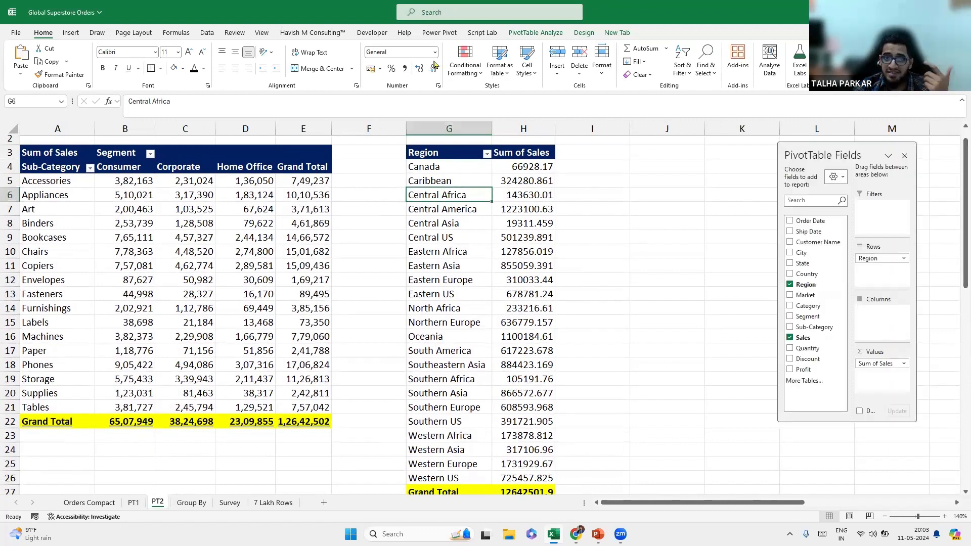
pyautogui.click(608, 174)
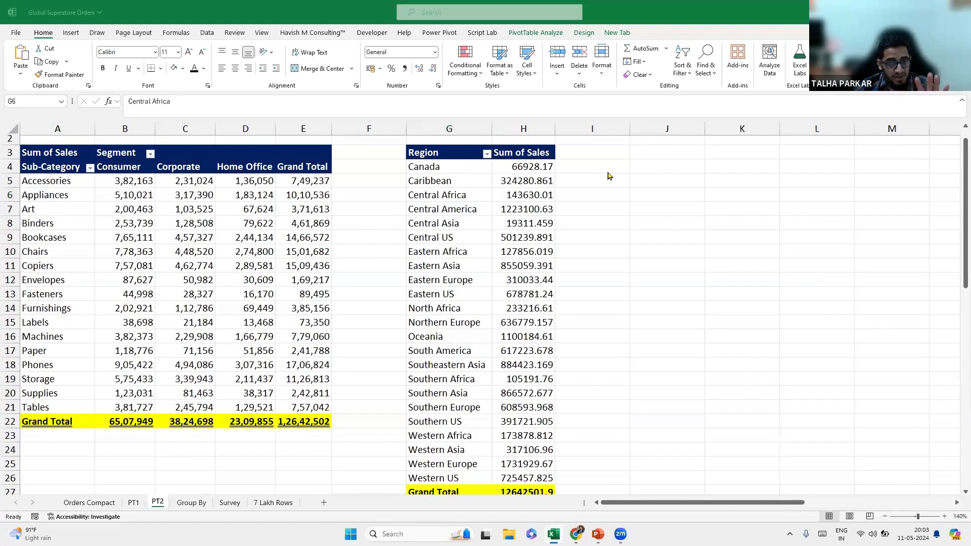
pyautogui.click(957, 271)
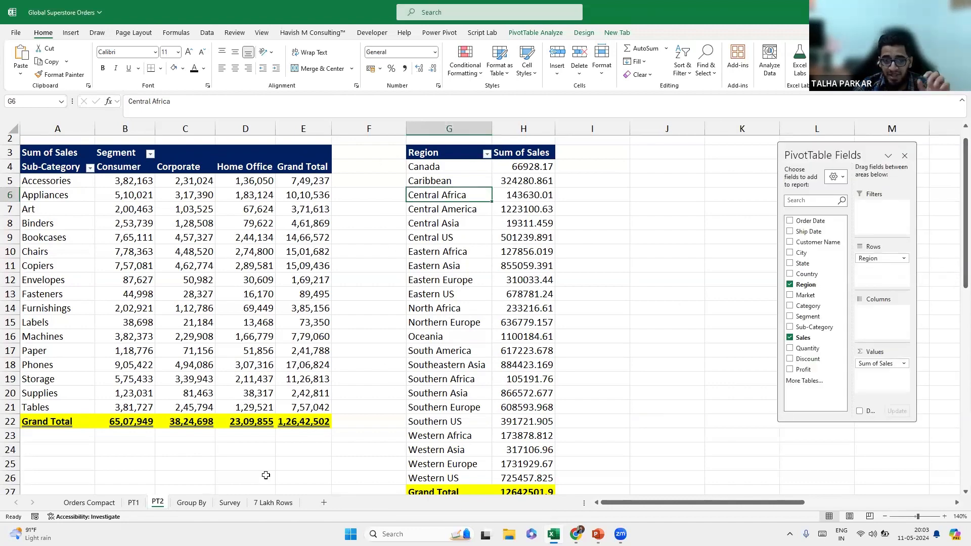
pyautogui.click(191, 503)
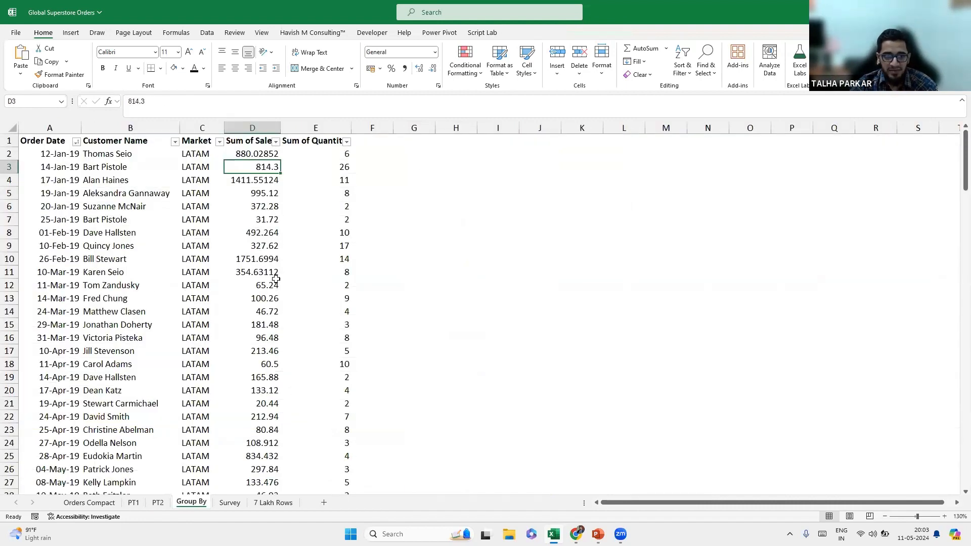
# Select the Order Date heading in A1, then go back to PT2's Corporate column heading.
pyautogui.click(55, 140)
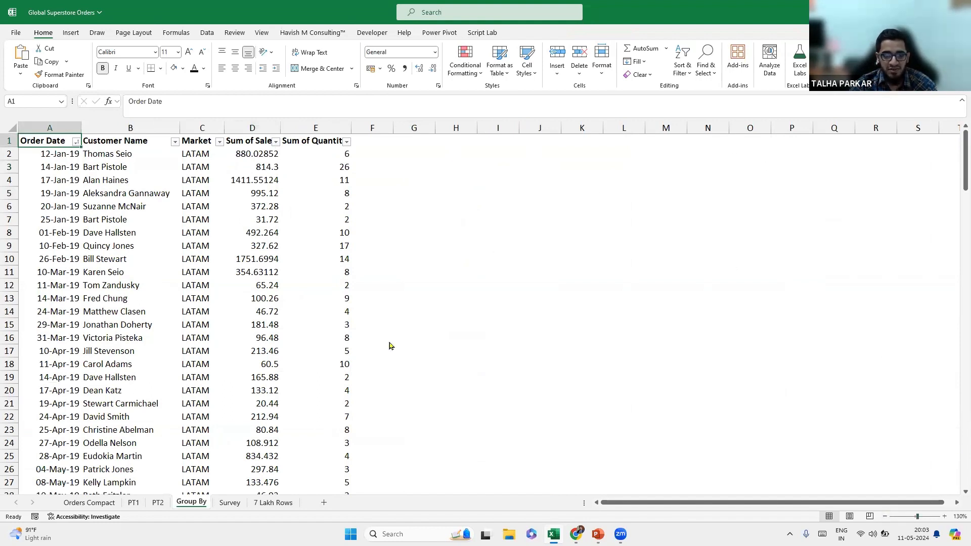
pyautogui.hotkey('ctrl', 'n')
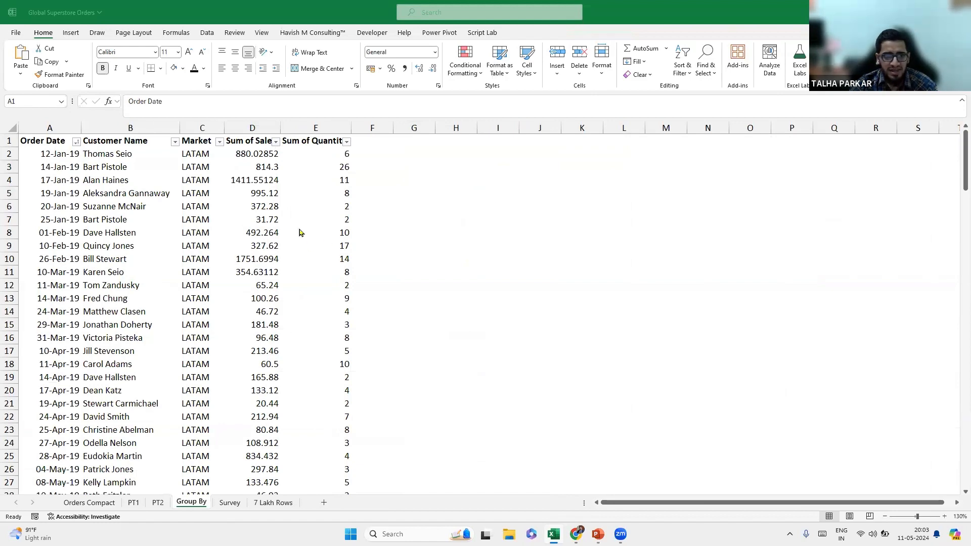
pyautogui.click(159, 508)
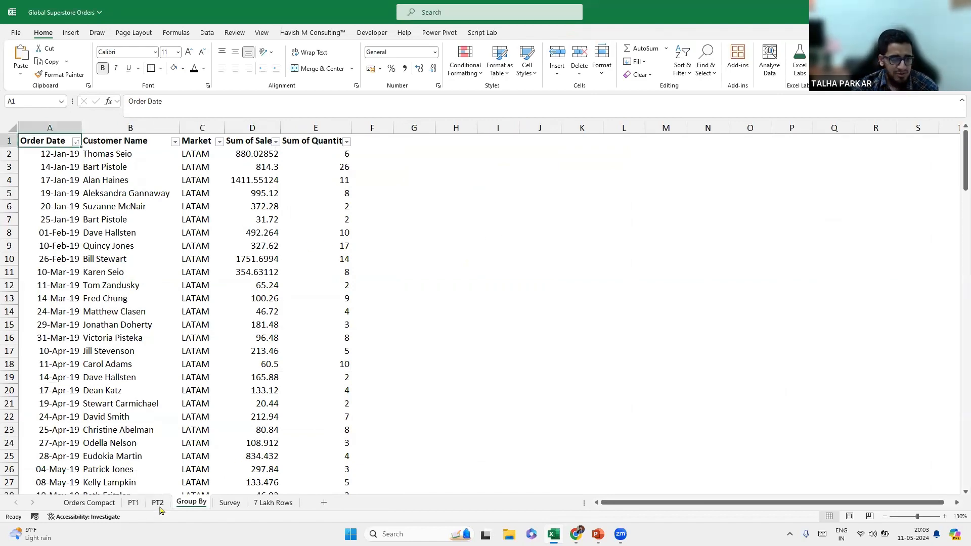
pyautogui.hotkey('ctrl', 'pageup')
pyautogui.press('Up')
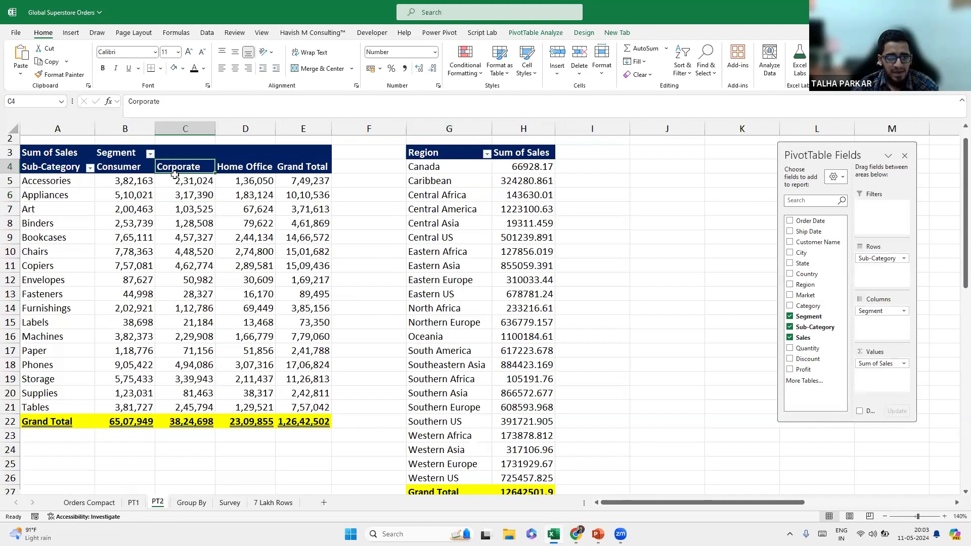
# Check Accessories sales per segment and total, then sort sub-categories by Corporate sales, largest first.
pyautogui.click(119, 180)
pyautogui.click(193, 179)
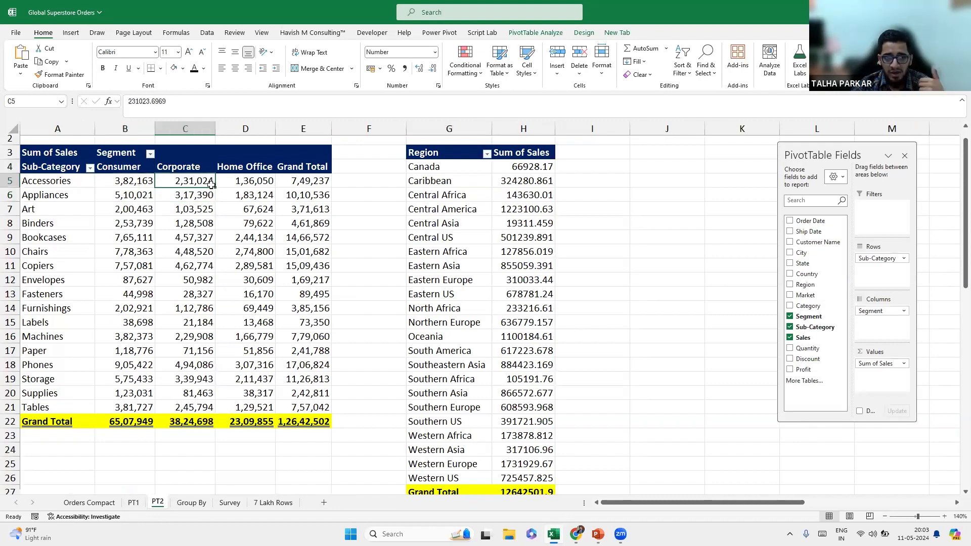
pyautogui.click(241, 180)
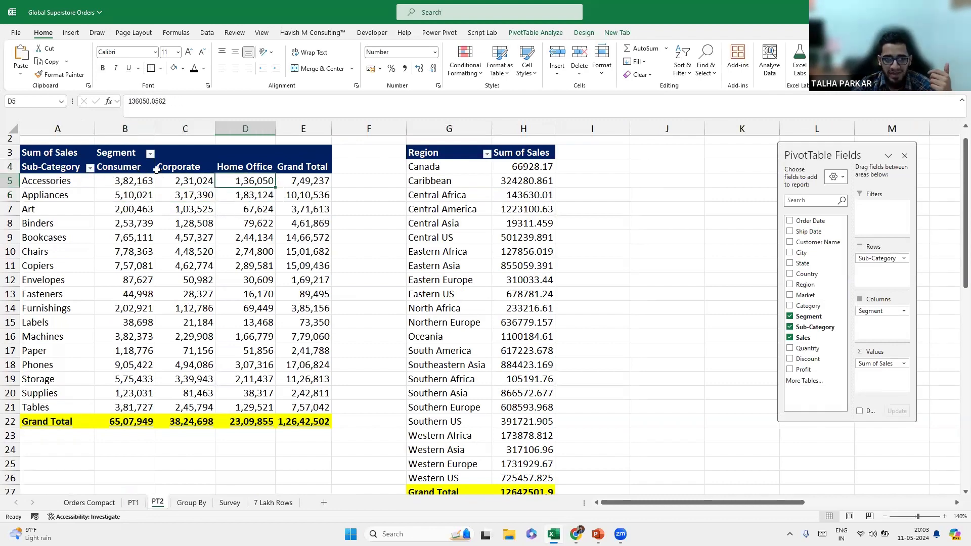
pyautogui.click(310, 182)
pyautogui.rightClick(309, 182)
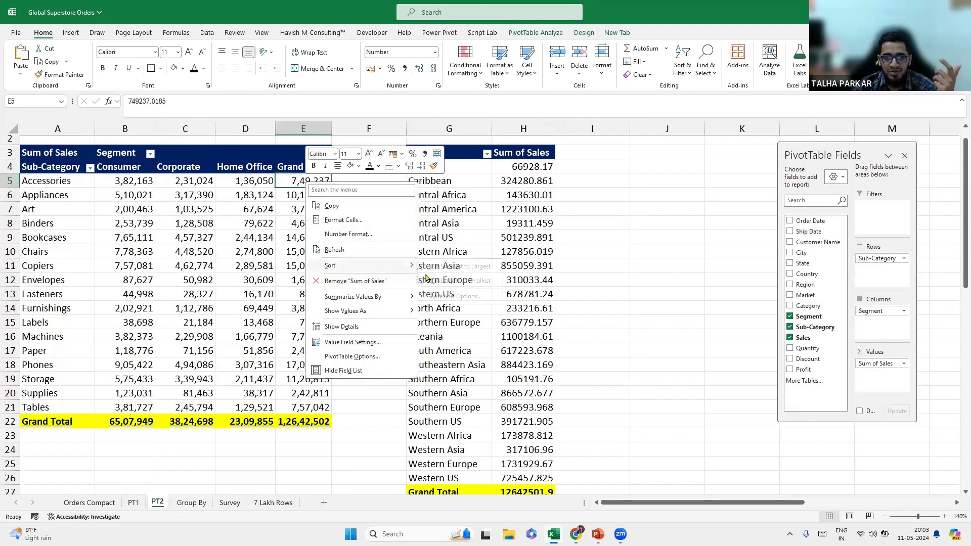
pyautogui.press('Escape')
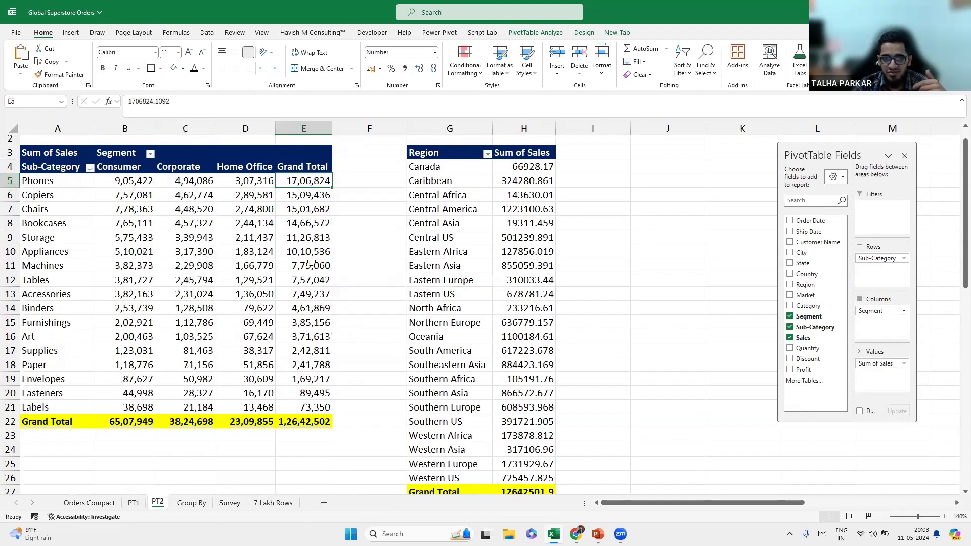
pyautogui.rightClick(188, 186)
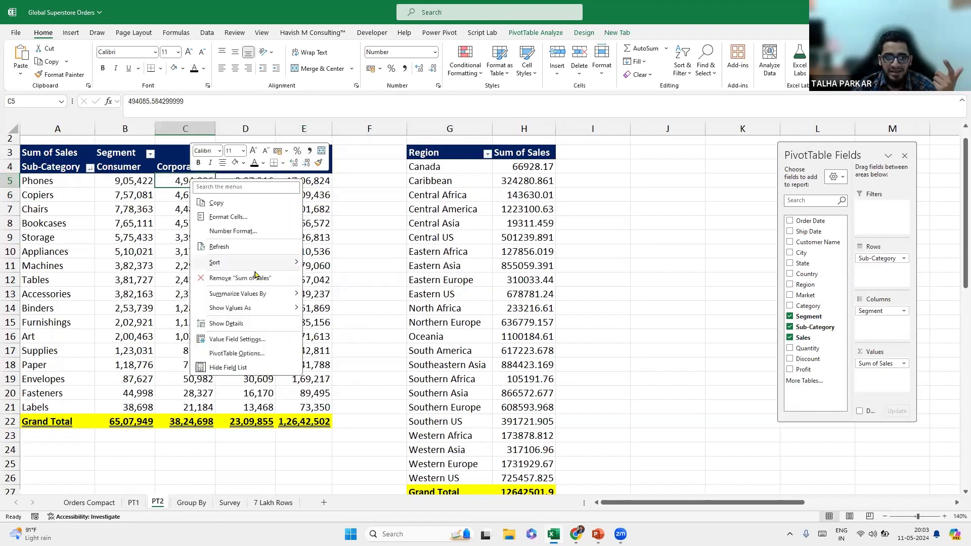
pyautogui.moveTo(258, 265)
pyautogui.click(353, 277)
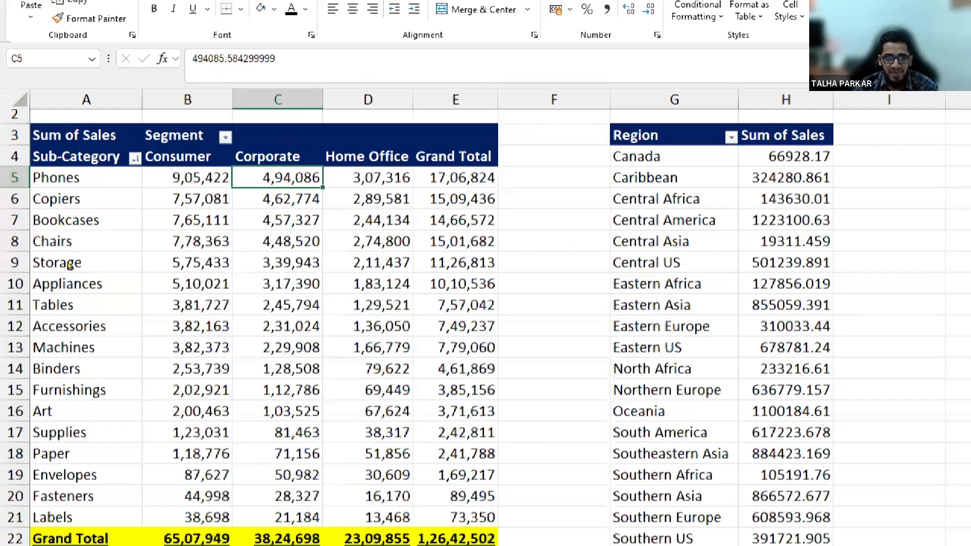
# Open More Sort Options for Sub-Category and choose Ascending order.
pyautogui.click(135, 159)
pyautogui.click(407, 255)
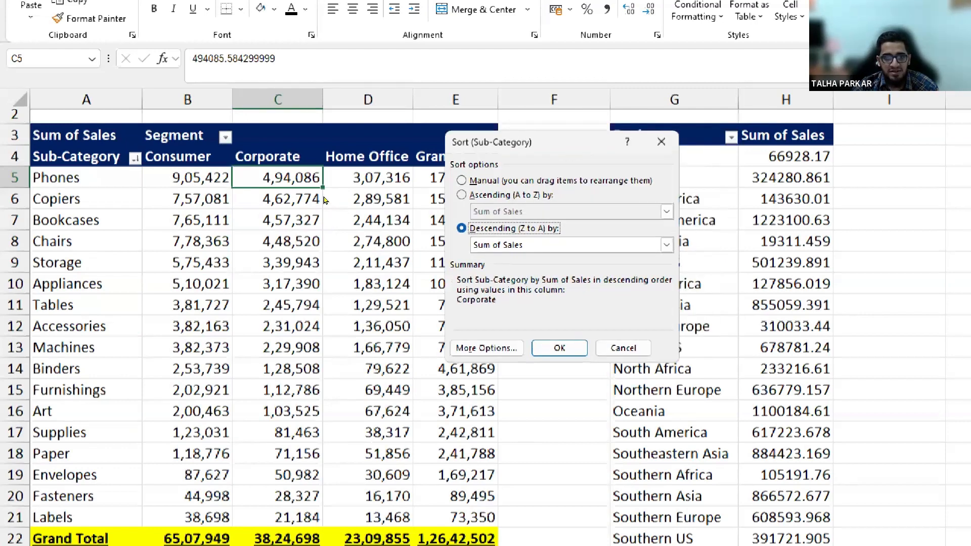
pyautogui.click(462, 194)
pyautogui.click(666, 211)
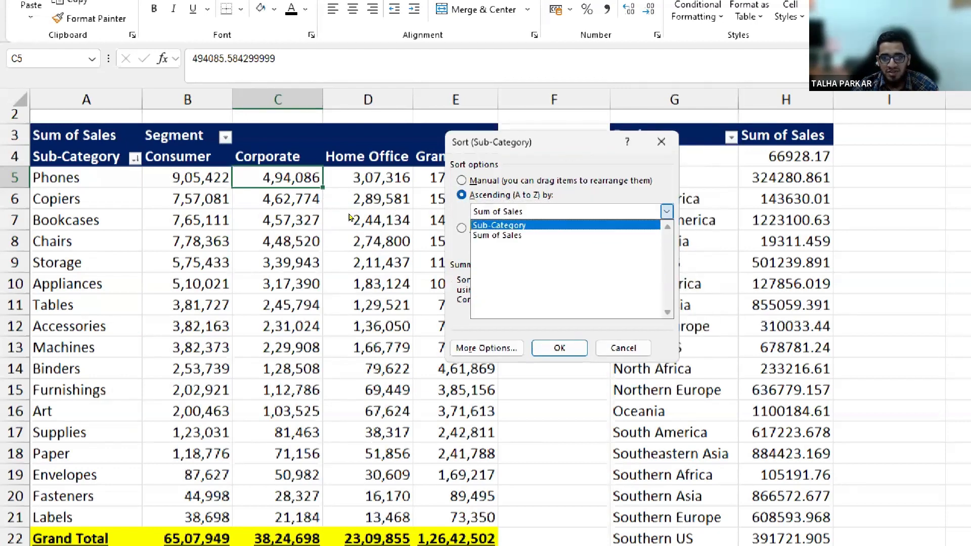
pyautogui.click(630, 225)
# Set Sum of Sales as the ascending sort field and apply the sort.
pyautogui.click(667, 212)
pyautogui.press('Down')
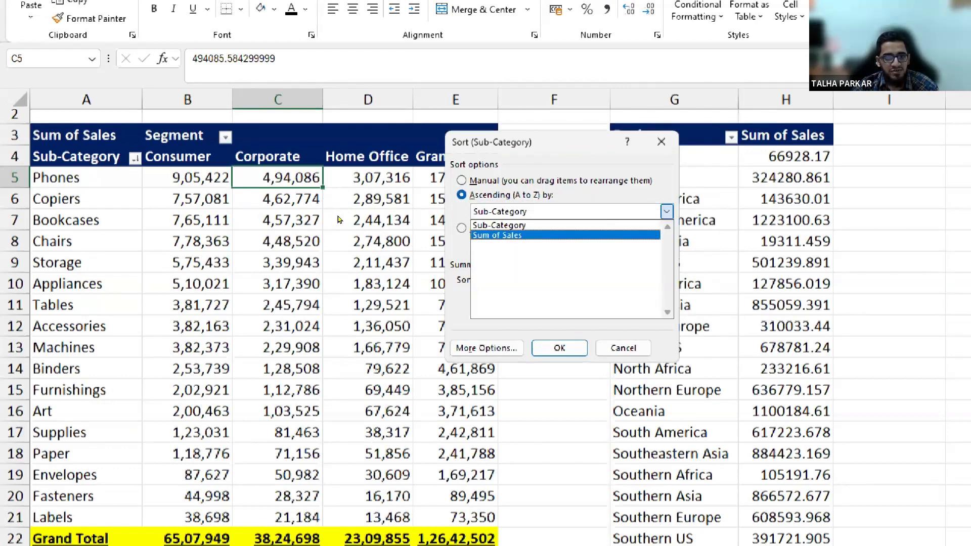
pyautogui.press('Up')
pyautogui.press('Down')
pyautogui.press('Return')
pyautogui.hotkey('alt', 'Down')
pyautogui.press('Up')
pyautogui.press('Return')
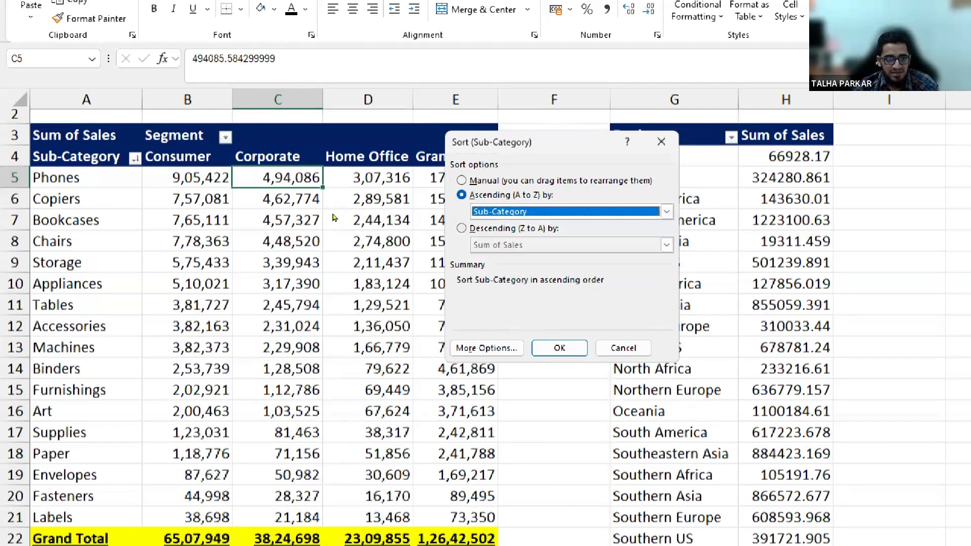
pyautogui.hotkey('alt', 'Down')
pyautogui.press('Down')
pyautogui.press('Return')
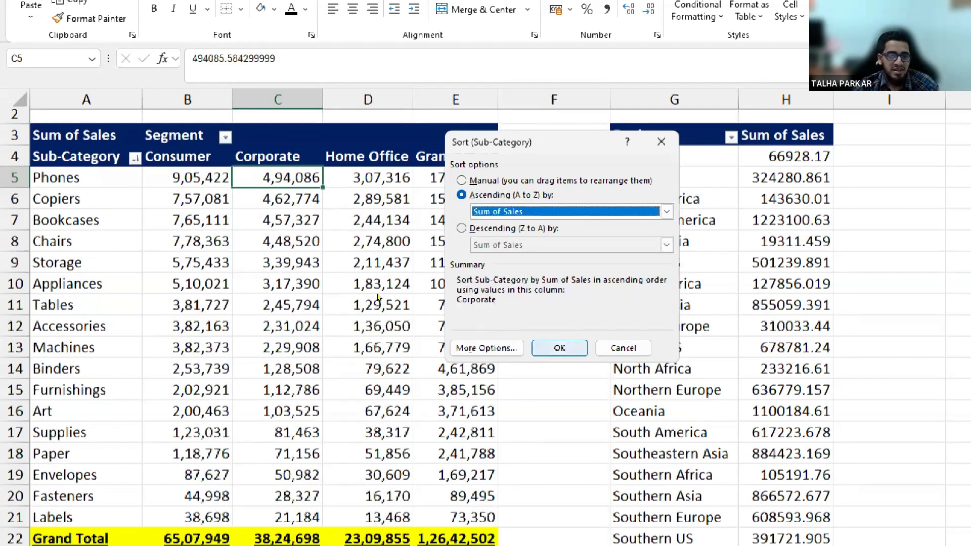
pyautogui.press('Tab')
pyautogui.press('Tab')
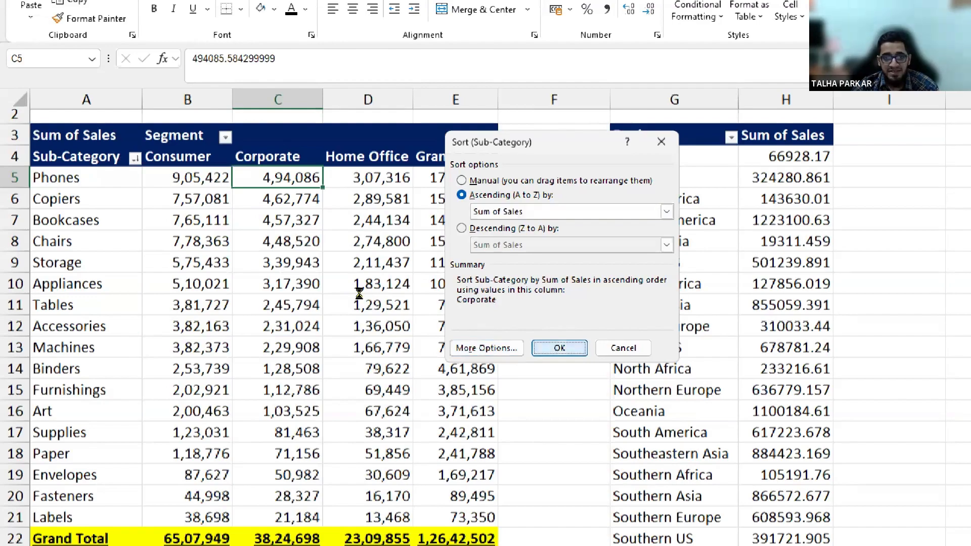
pyautogui.press('Return')
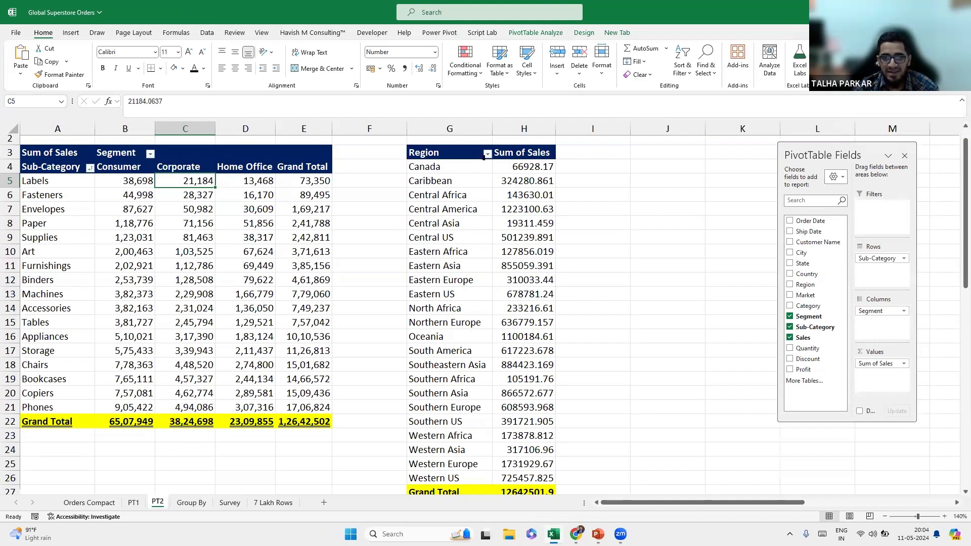
# Select the Group By order list A1:E155 and insert an empty PivotTable at J2 on the same sheet.
pyautogui.click(202, 509)
pyautogui.click(106, 219)
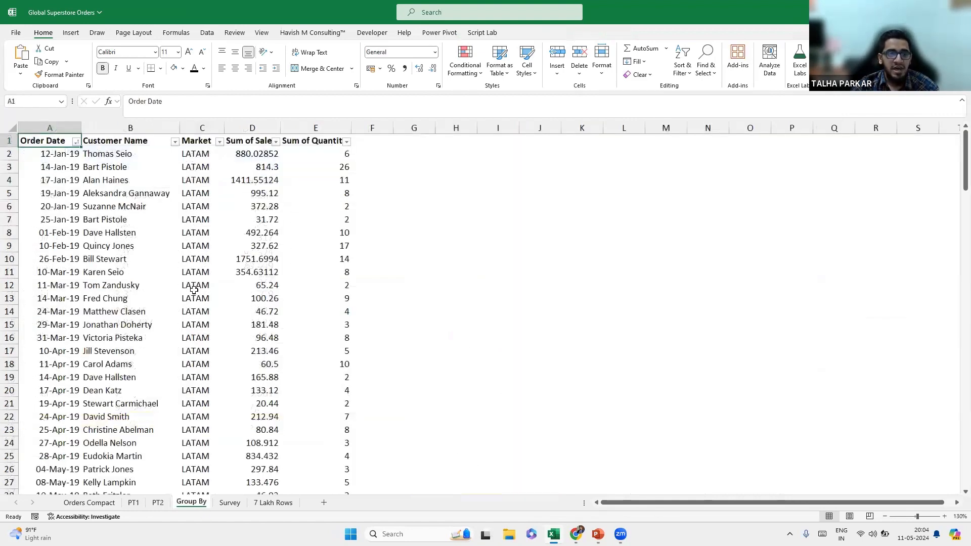
pyautogui.hotkey('ctrl', 'a')
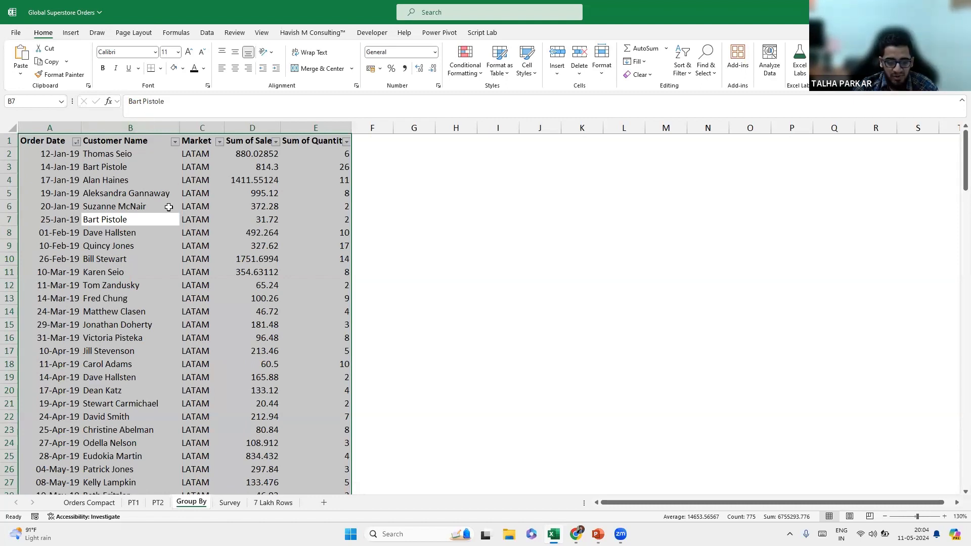
pyautogui.hotkey('alt', 'Right')
pyautogui.press('v')
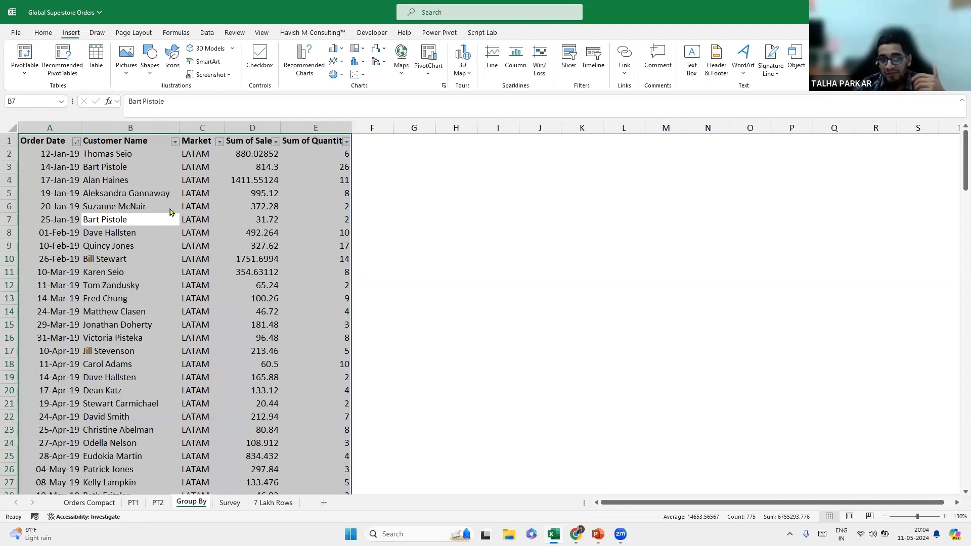
pyautogui.press('t')
pyautogui.press('Tab')
pyautogui.press('Tab')
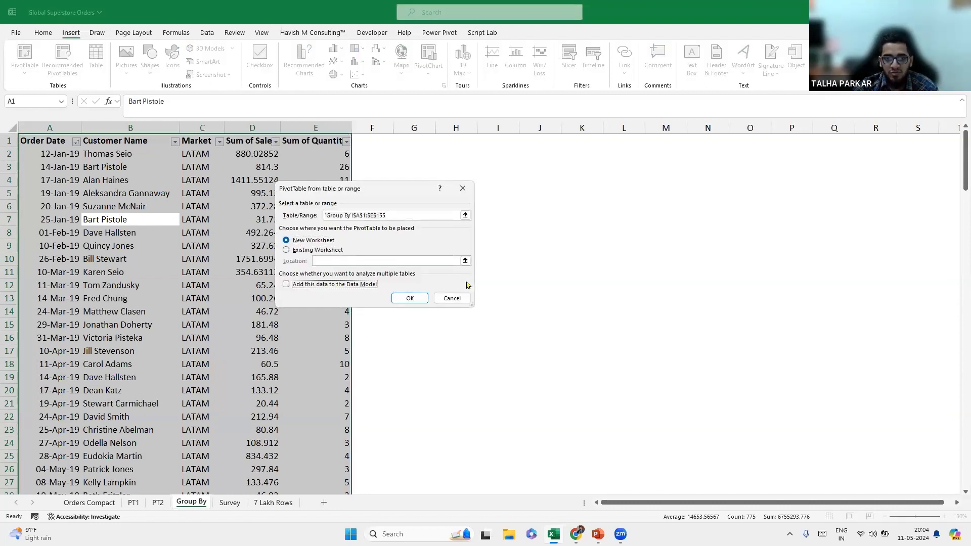
pyautogui.hotkey('shift', 'Tab')
pyautogui.press('Down')
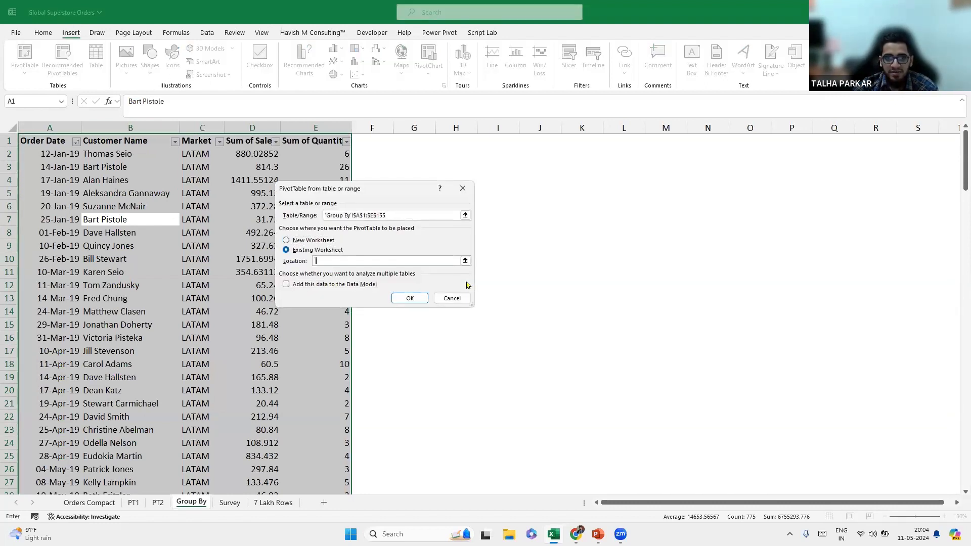
pyautogui.click(521, 158)
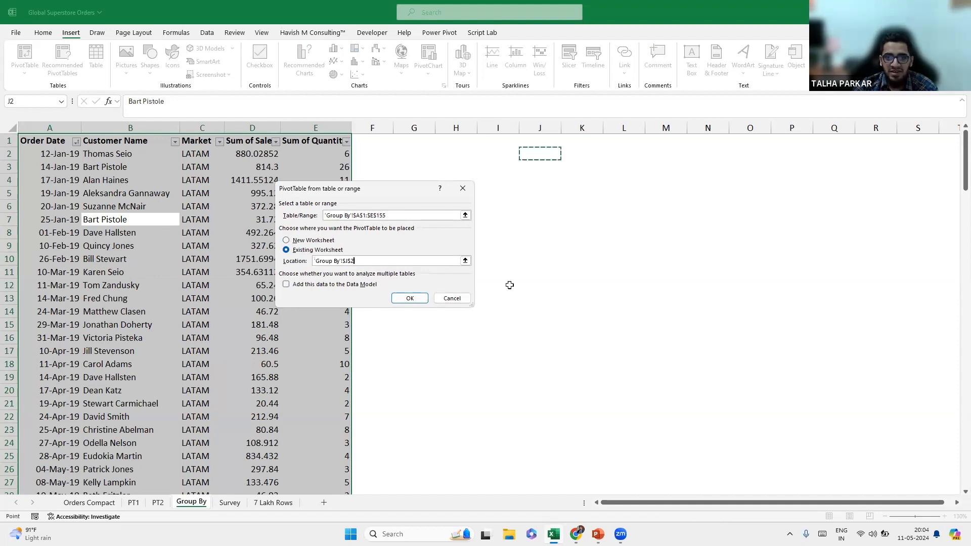
pyautogui.press('Return')
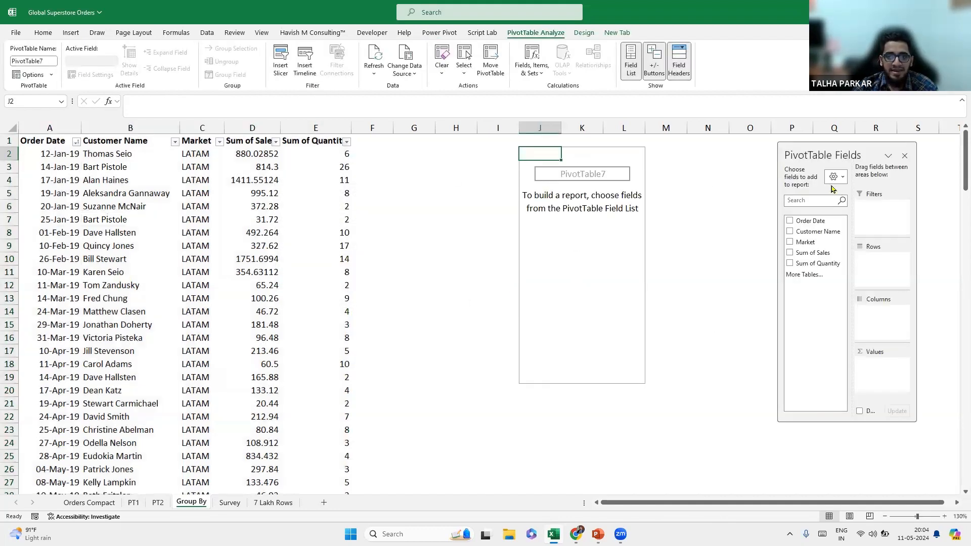
# Float the PivotTable Fields pane and drag Order Date into the Rows area.
pyautogui.moveTo(840, 150); pyautogui.dragTo(835, 153)
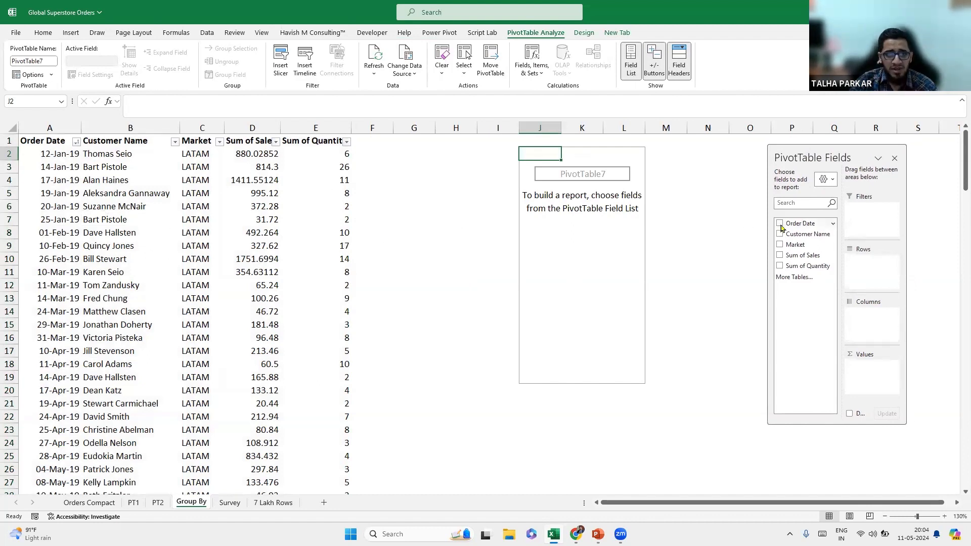
pyautogui.moveTo(797, 223); pyautogui.dragTo(854, 281)
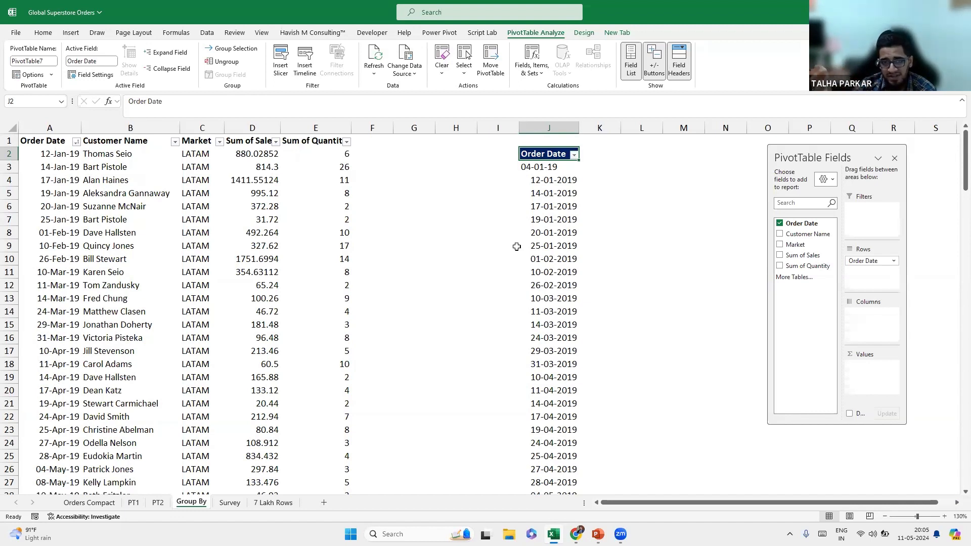
pyautogui.click(547, 181)
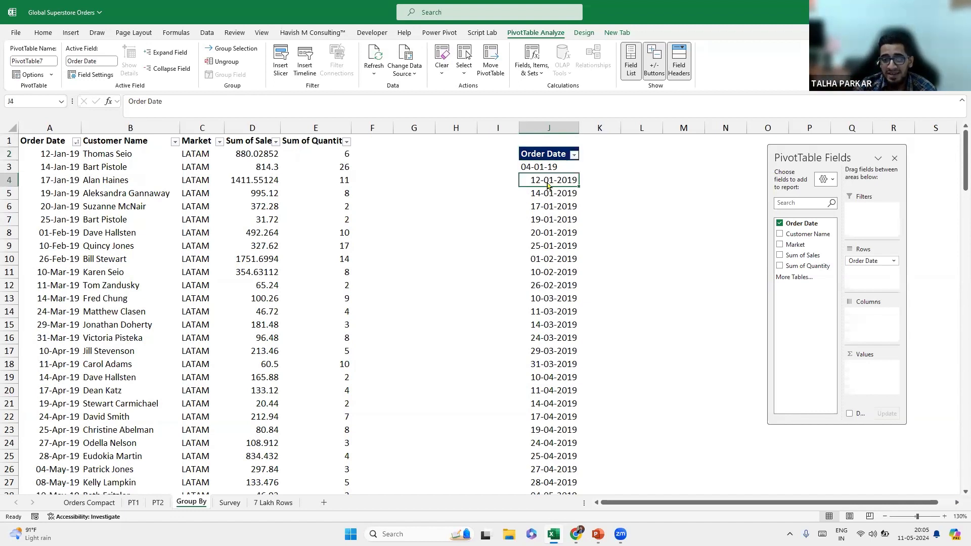
pyautogui.rightClick(547, 181)
pyautogui.click(602, 319)
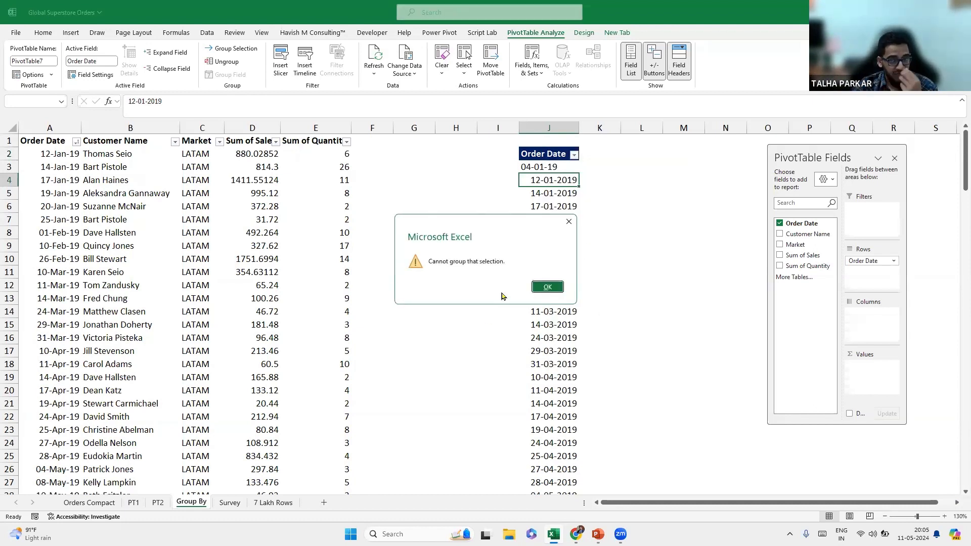
pyautogui.moveTo(515, 227); pyautogui.dragTo(543, 220)
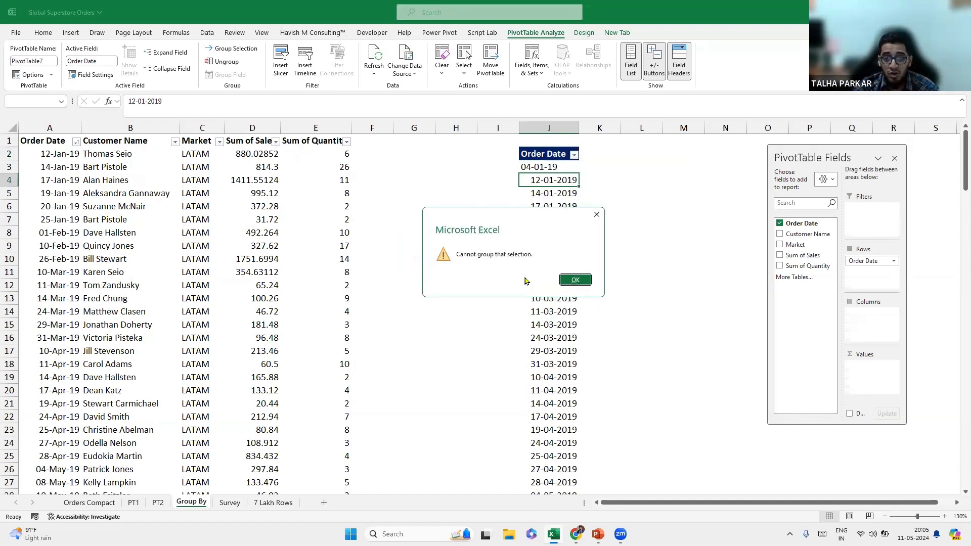
pyautogui.click(576, 281)
pyautogui.scroll(-16, 554, 248)
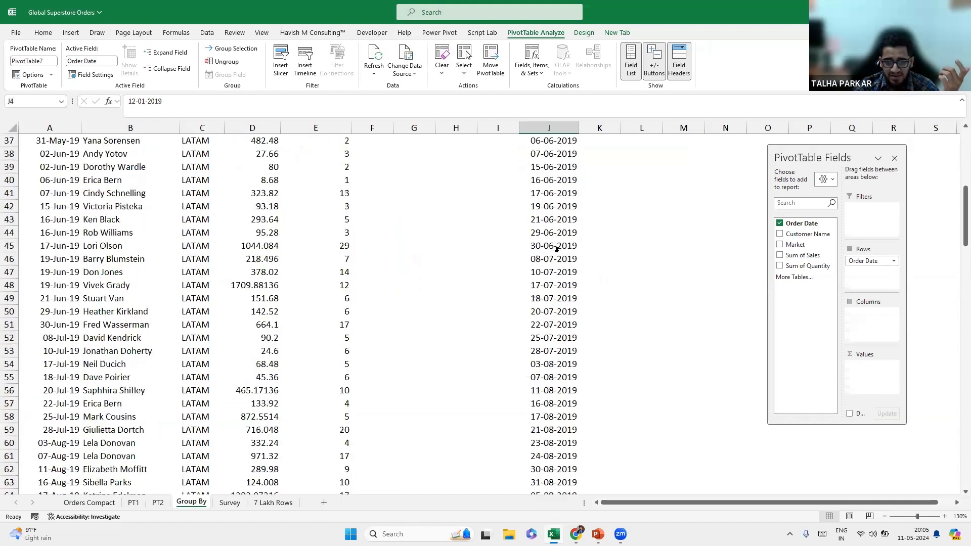
pyautogui.scroll(16, 555, 249)
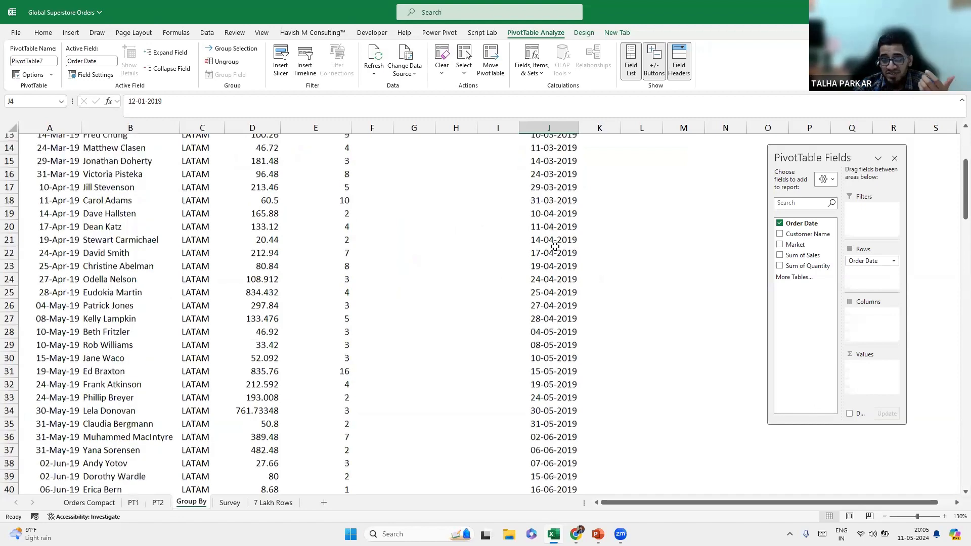
pyautogui.scroll(1, 555, 247)
pyautogui.rightClick(560, 208)
pyautogui.click(604, 339)
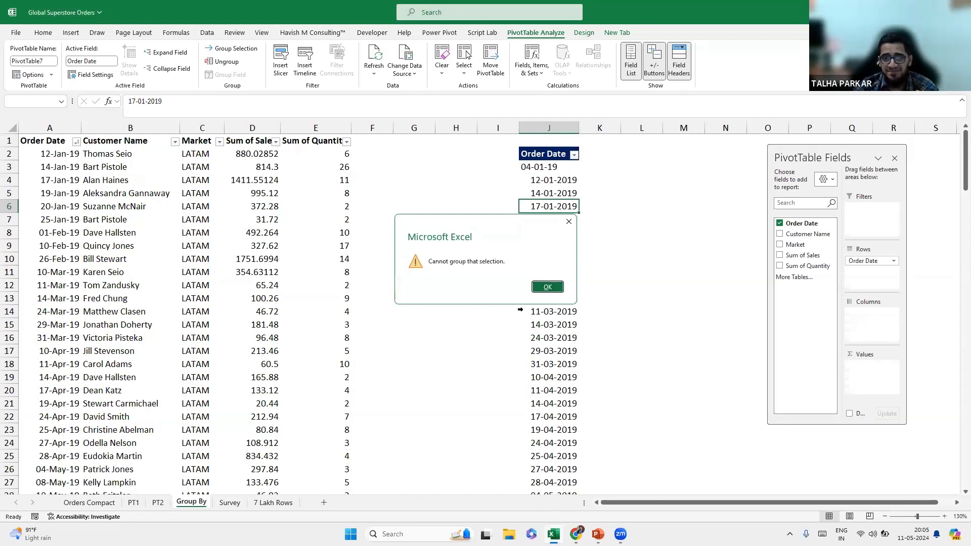
pyautogui.click(541, 287)
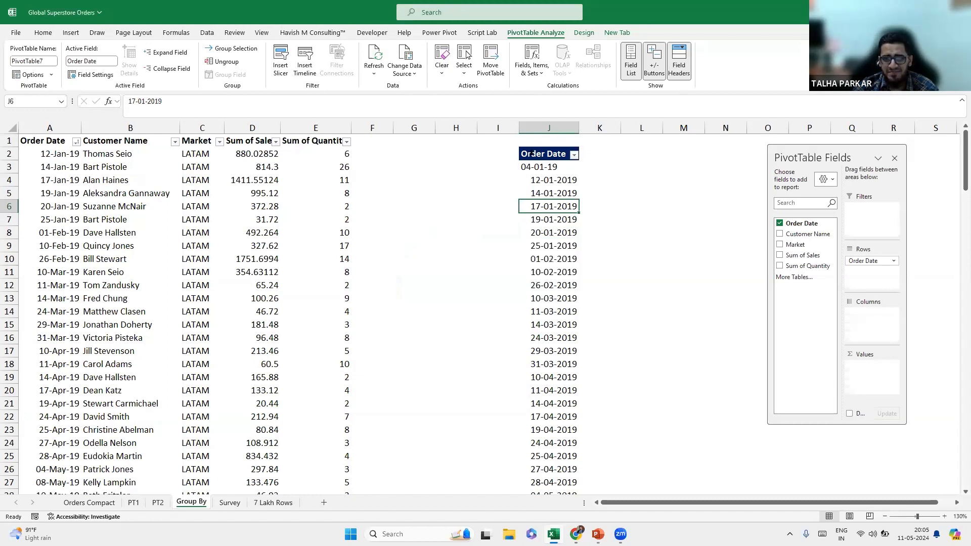
pyautogui.click(396, 65)
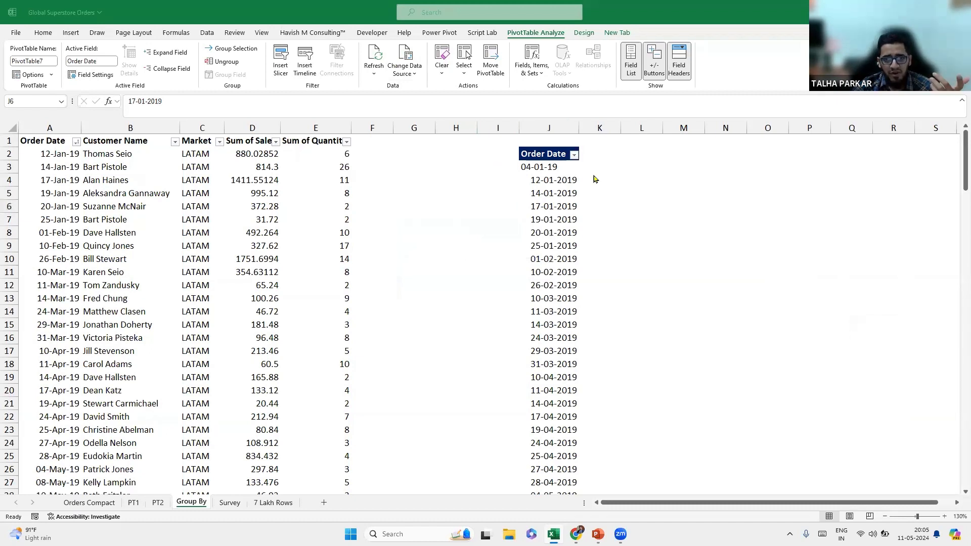
pyautogui.click(550, 185)
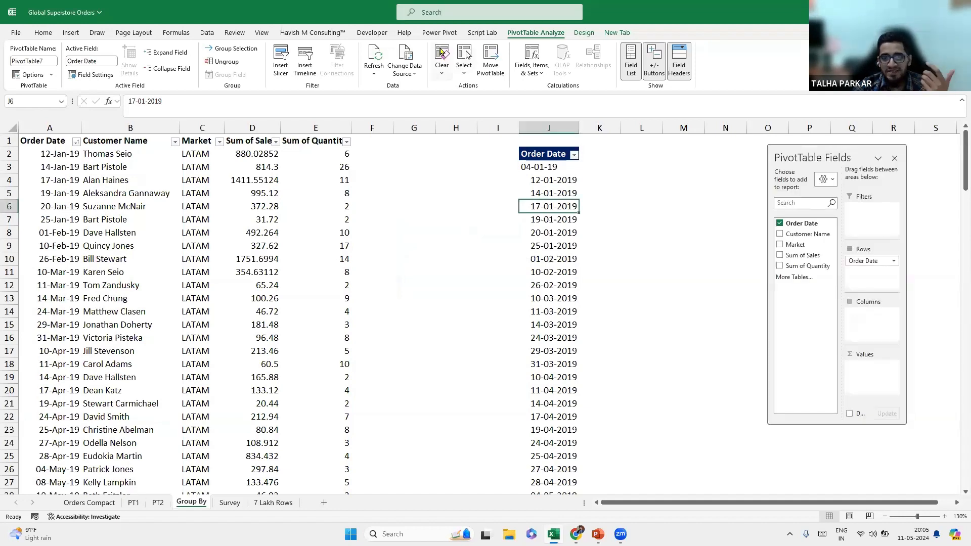
pyautogui.click(527, 248)
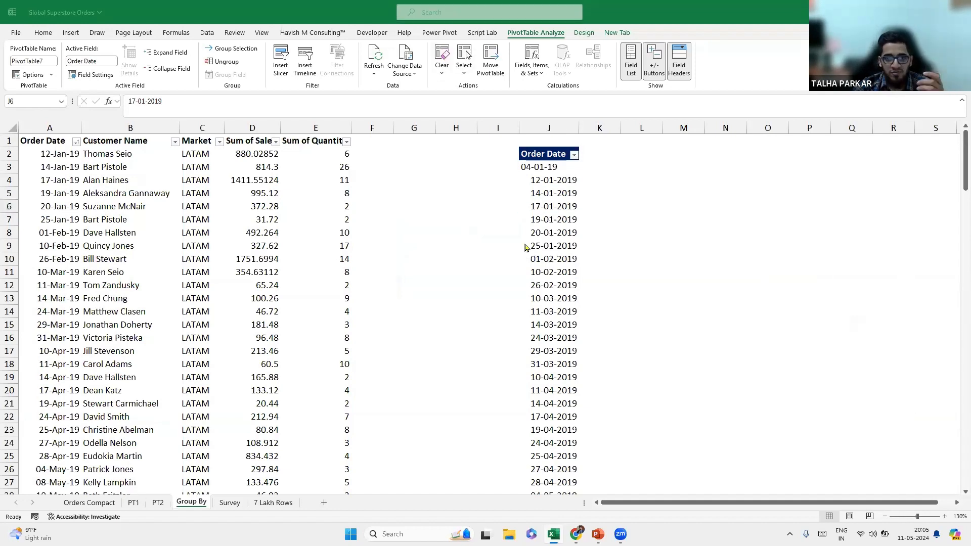
pyautogui.click(556, 210)
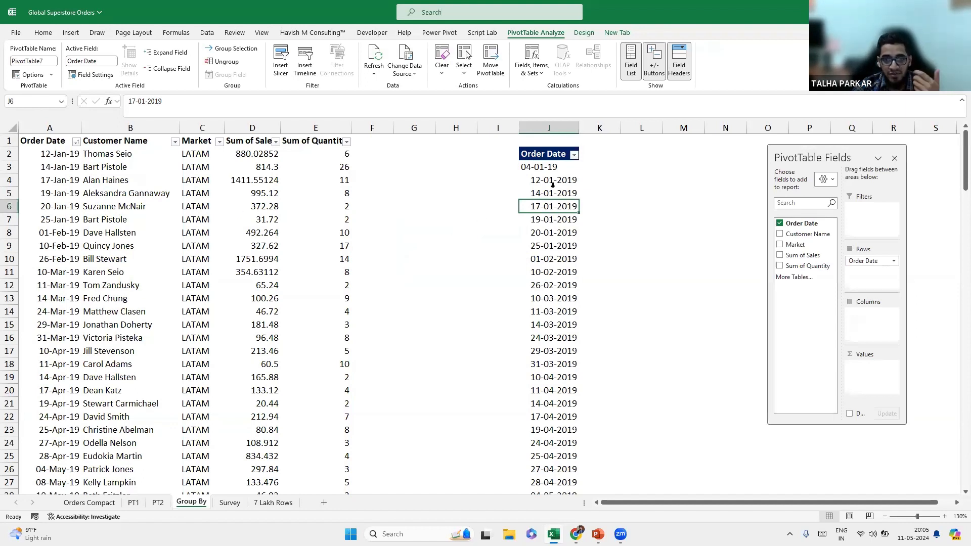
pyautogui.click(416, 158)
pyautogui.write('=')
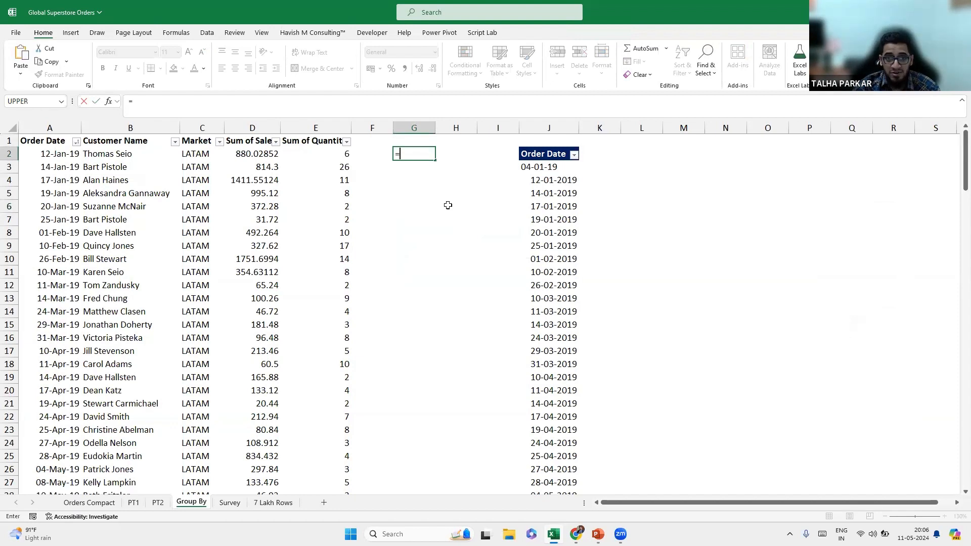
pyautogui.press('Escape')
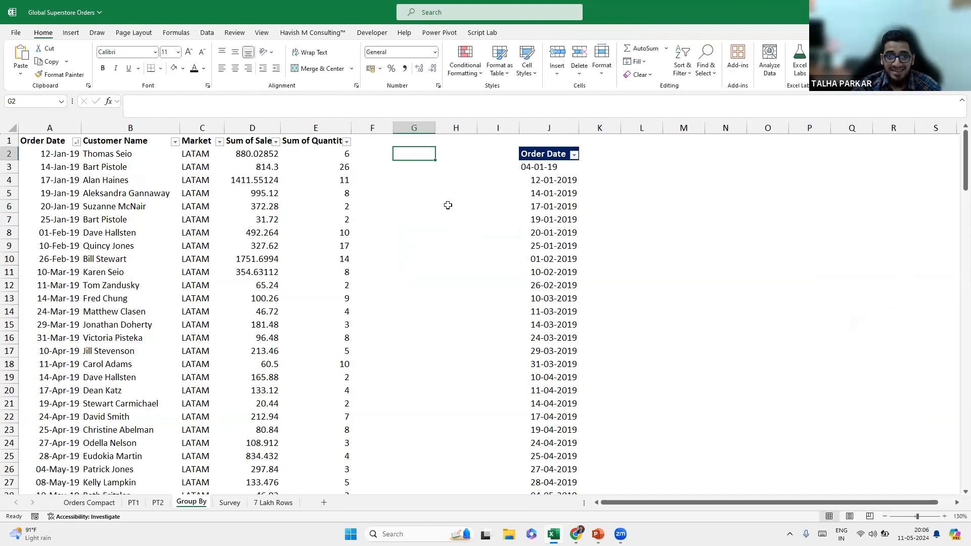
pyautogui.press('Left')
pyautogui.press('Left')
pyautogui.press('Left')
pyautogui.press('Left')
pyautogui.press('Left')
pyautogui.press('Left')
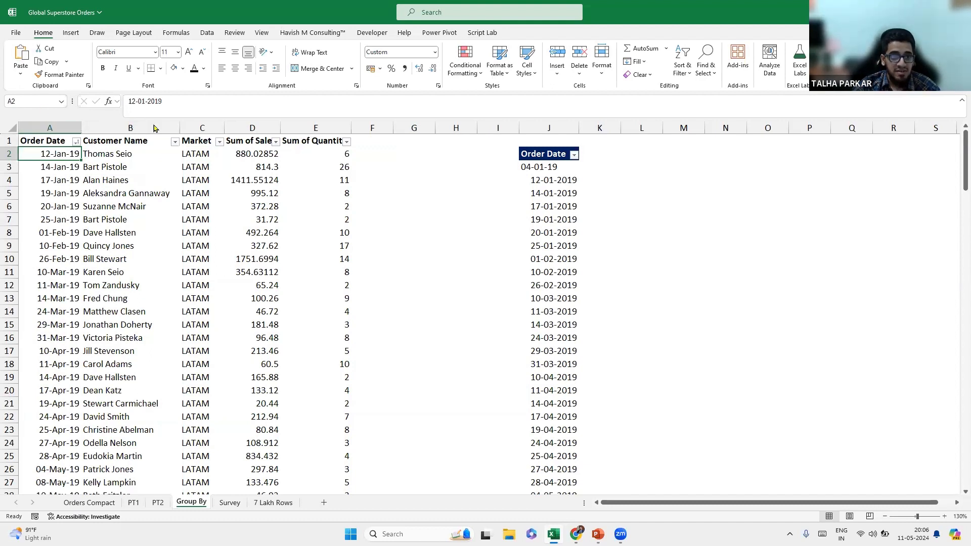
# Try showing A2's date as a plain number, then undo the format change.
pyautogui.click(436, 53)
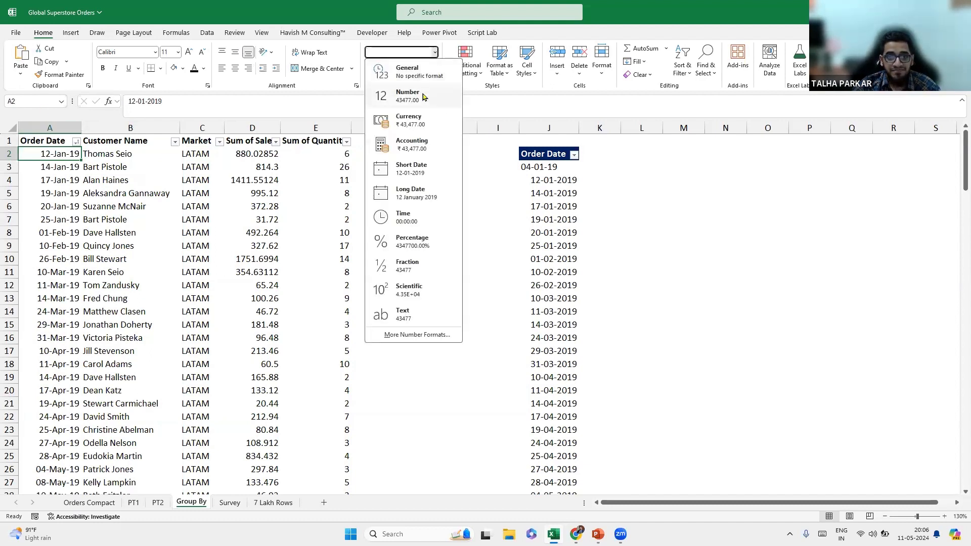
pyautogui.click(420, 97)
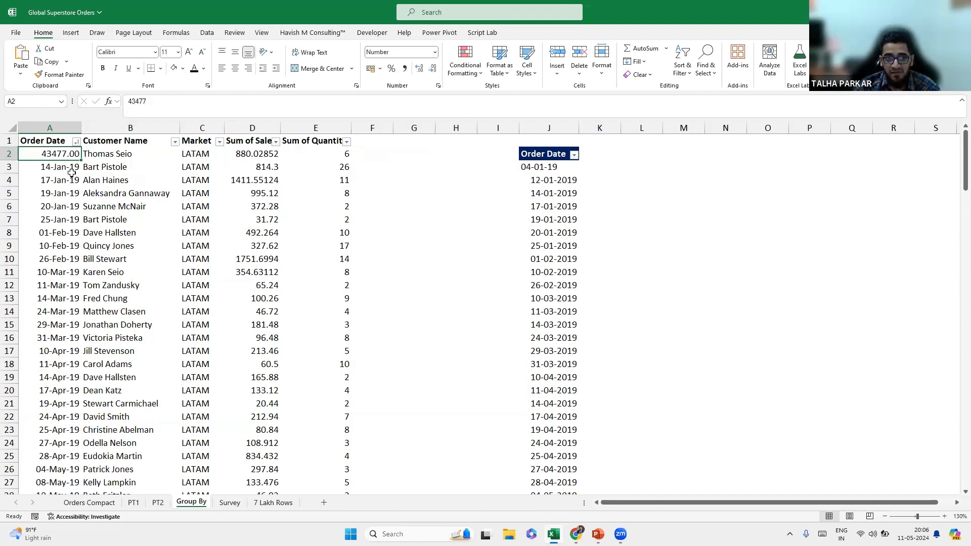
pyautogui.click(434, 53)
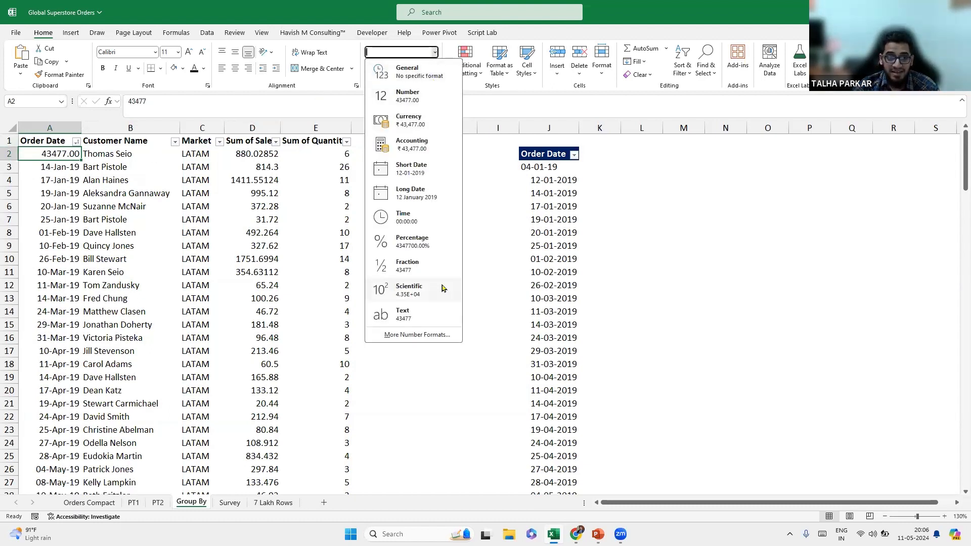
pyautogui.press('Escape')
pyautogui.hotkey('ctrl', 'z')
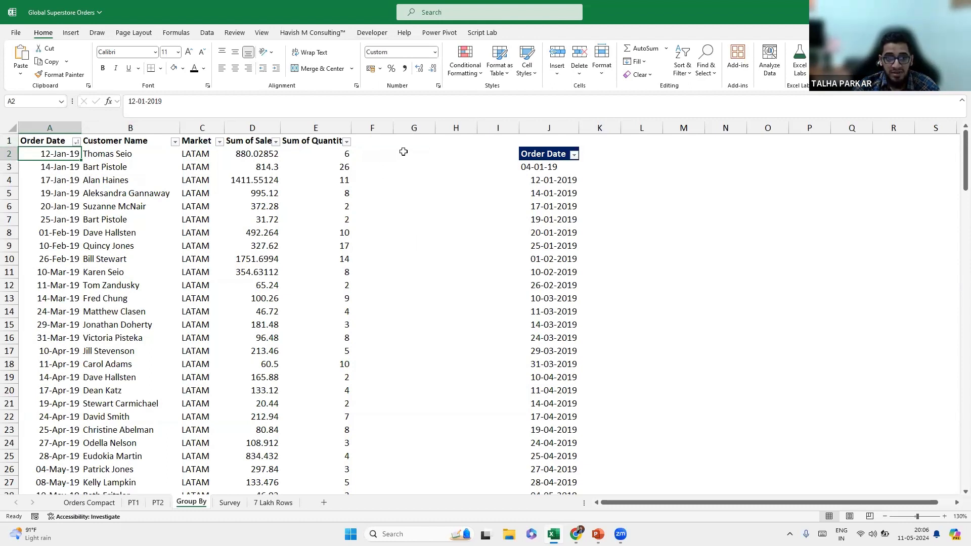
# Enter the helper formula =A2*1 in cell G2.
pyautogui.click(403, 152)
pyautogui.write('=')
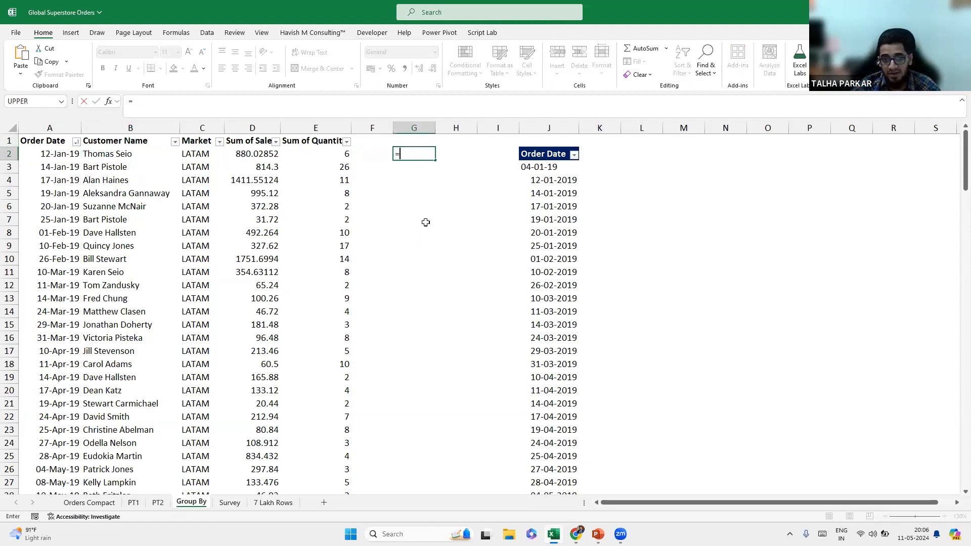
pyautogui.press('Left')
pyautogui.press('Left')
pyautogui.press('Left')
pyautogui.press('Left')
pyautogui.press('Left')
pyautogui.press('Left')
pyautogui.write('*')
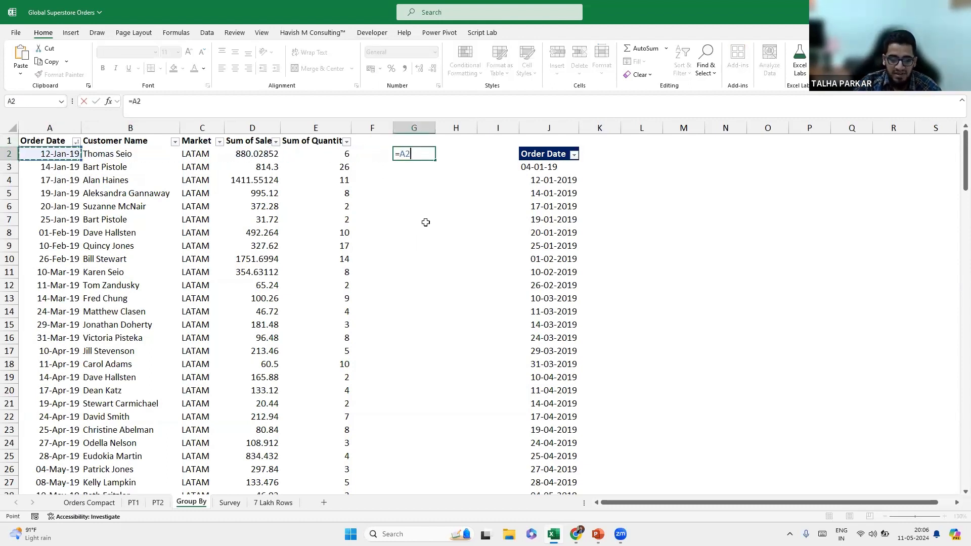
pyautogui.write('1')
pyautogui.press('Return')
pyautogui.press('Up')
# Replace it with the spilled =A2:A155*1, auto-fit column G, and select the spill range.
pyautogui.write('=')
pyautogui.press('Left')
pyautogui.press('Left')
pyautogui.press('Left')
pyautogui.press('Left')
pyautogui.press('Left')
pyautogui.press('Left')
pyautogui.hotkey('ctrl', 'shift', 'Down')
pyautogui.write('*1')
pyautogui.press('Return')
pyautogui.press('Up')
pyautogui.press('Up')
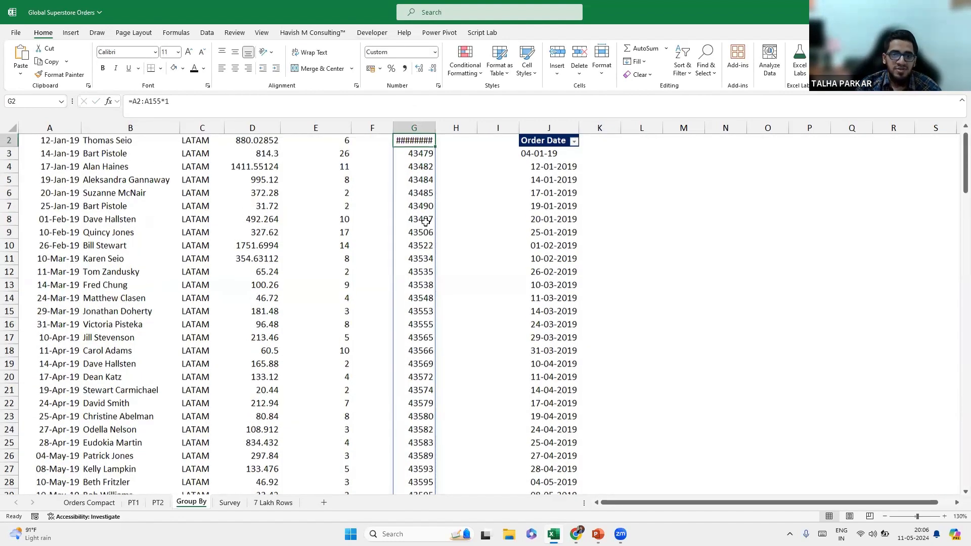
pyautogui.doubleClick(435, 128)
pyautogui.press('Down')
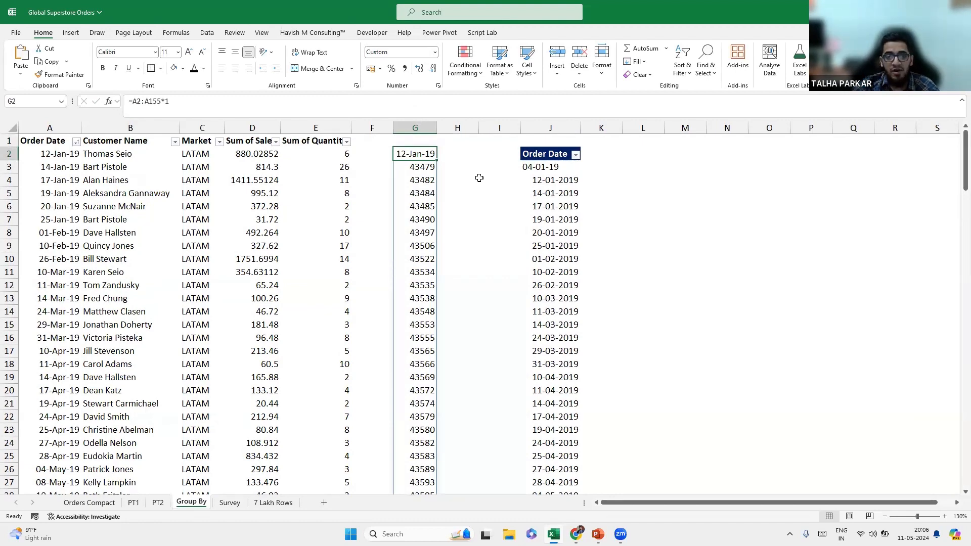
pyautogui.hotkey('ctrl', 'shift', 'Down')
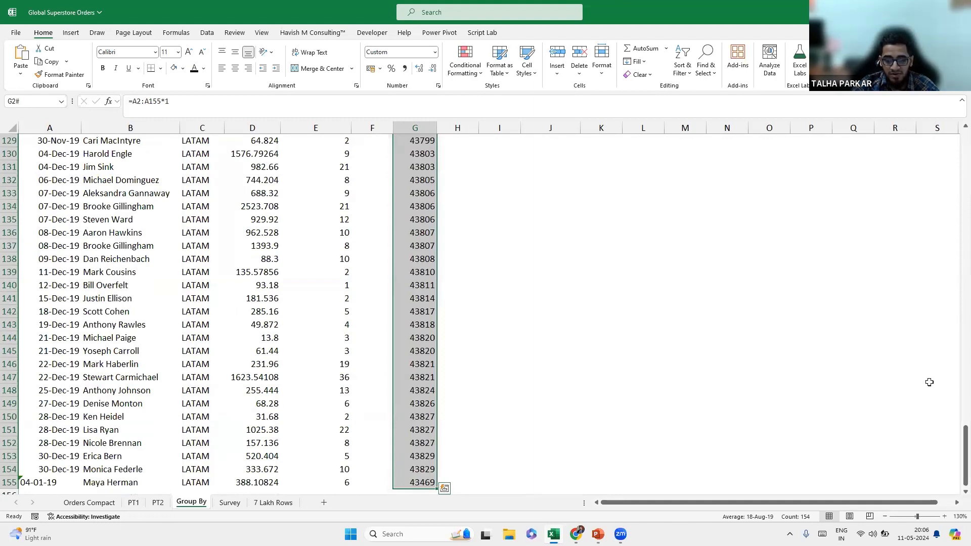
pyautogui.hotkey('ctrl', 'BackSpace')
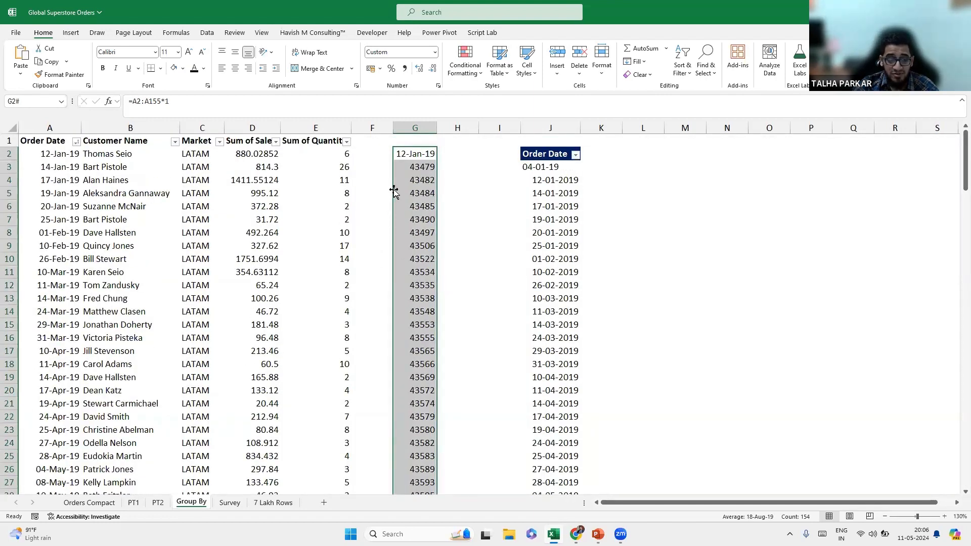
# Drag the helper numbers onto Order Date as values, then add Order Date to the pivot and refresh.
pyautogui.moveTo(394, 191); pyautogui.dragTo(66, 199)
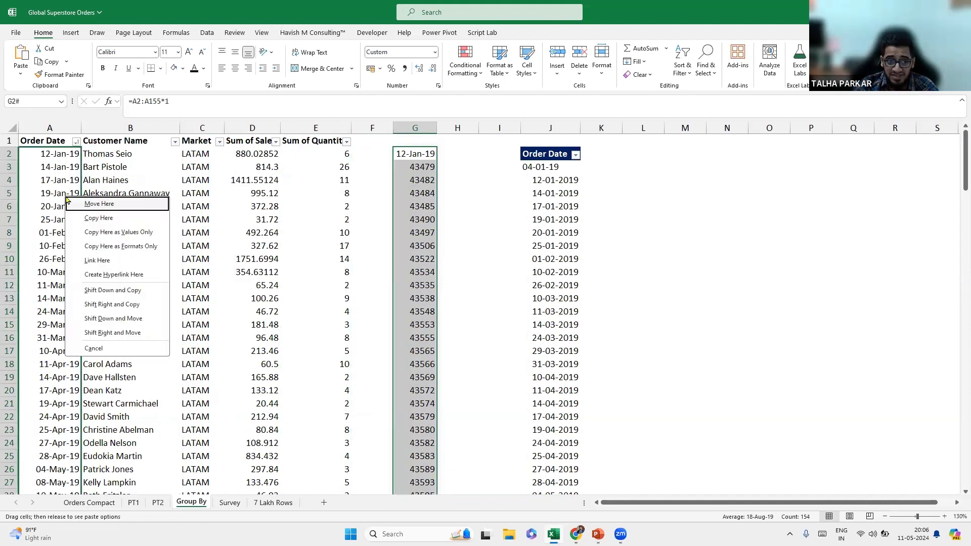
pyautogui.click(139, 236)
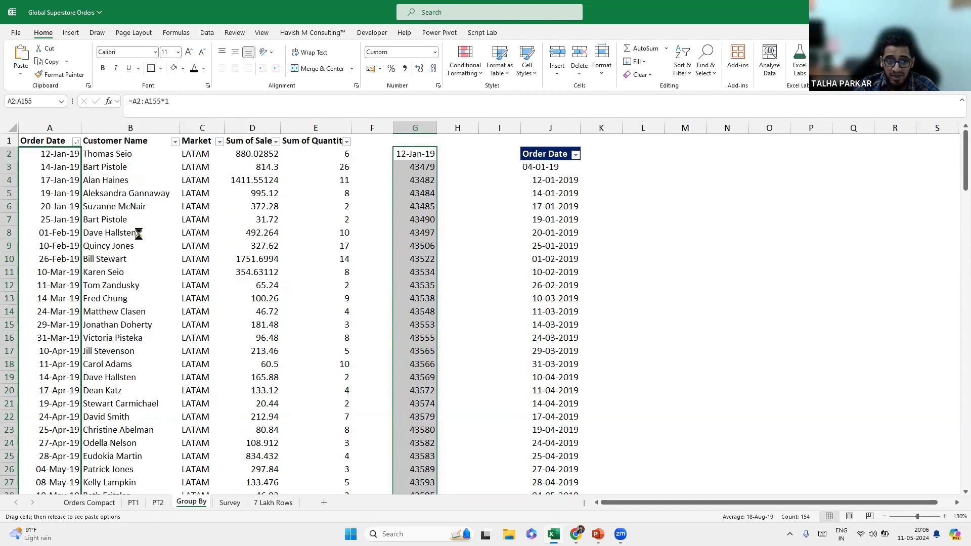
pyautogui.click(554, 167)
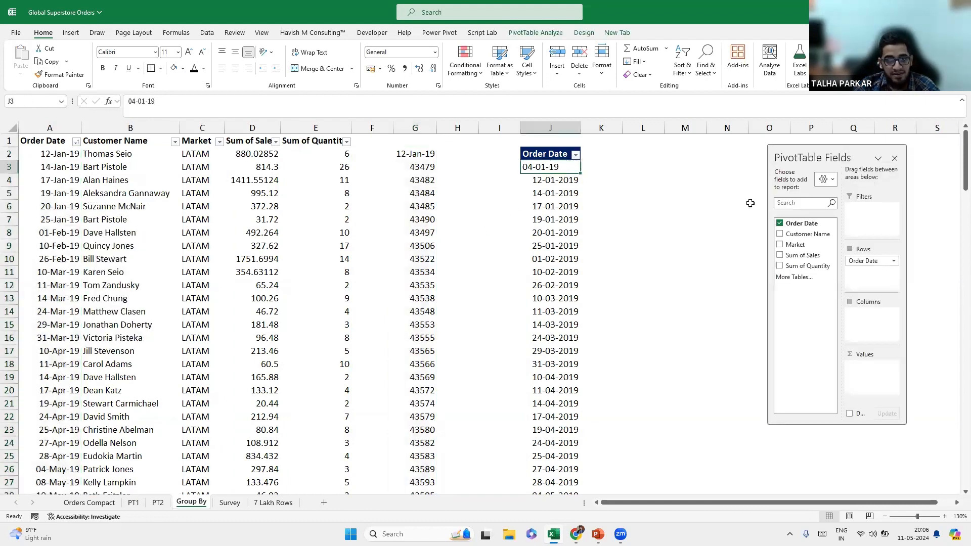
pyautogui.click(780, 223)
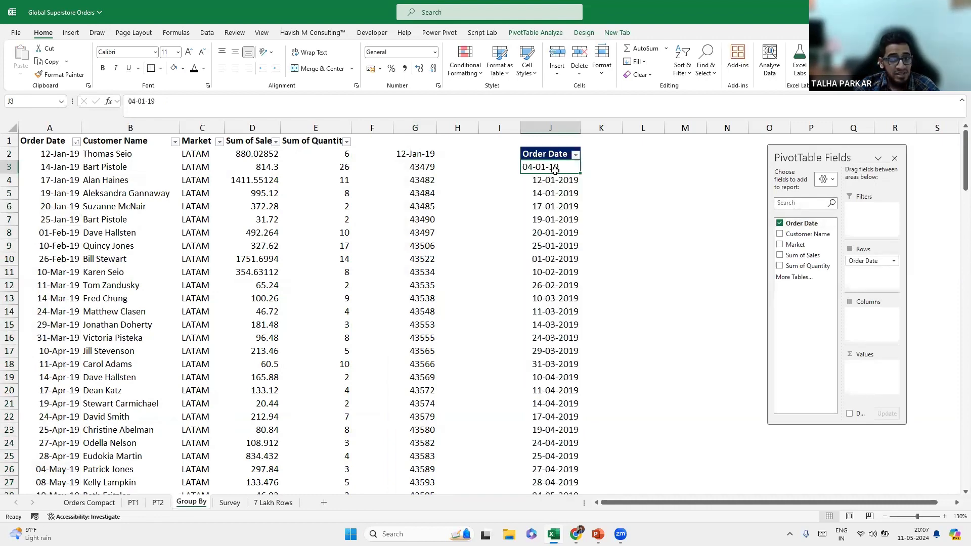
pyautogui.rightClick(560, 174)
pyautogui.click(597, 231)
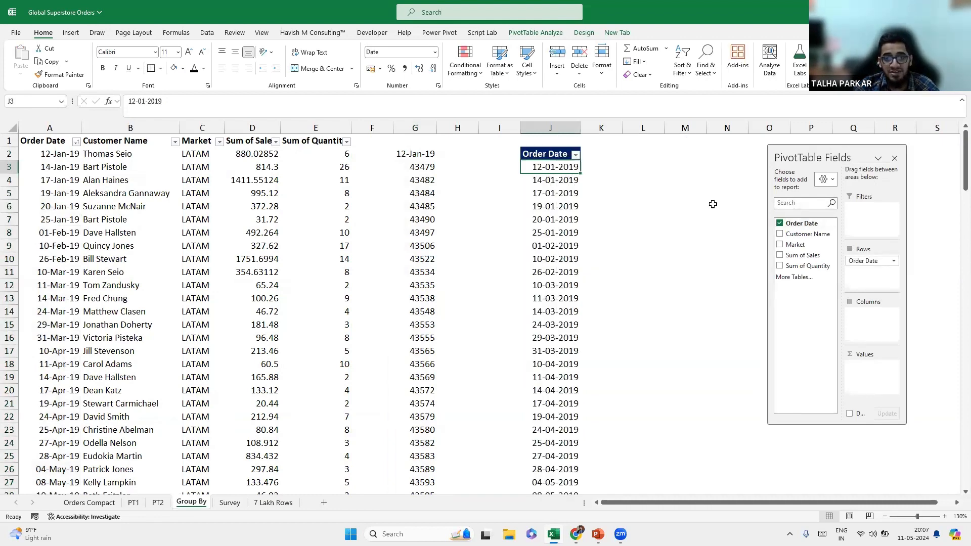
# Try grouping the pivot dates, dismiss the 'Cannot group that selection' warning, and re-add Order Date.
pyautogui.rightClick(548, 197)
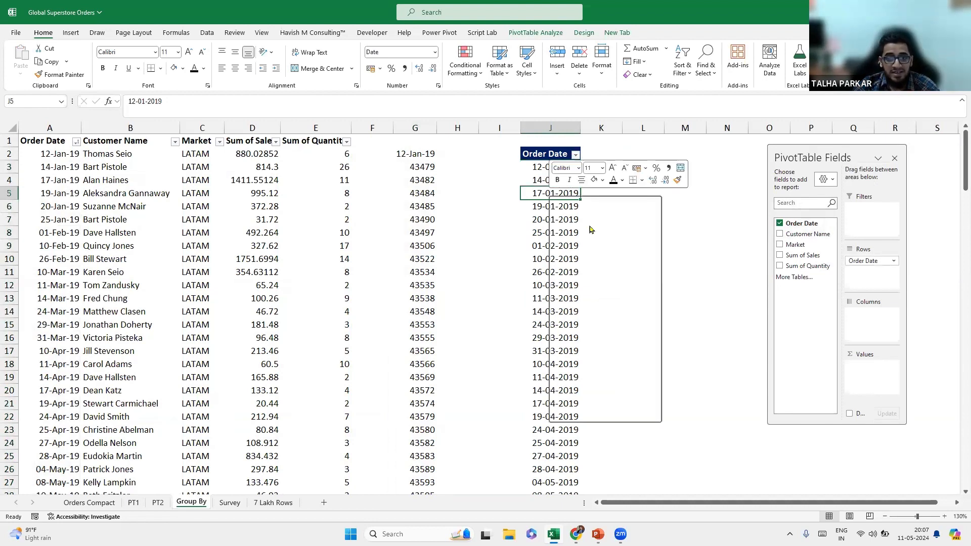
pyautogui.click(615, 323)
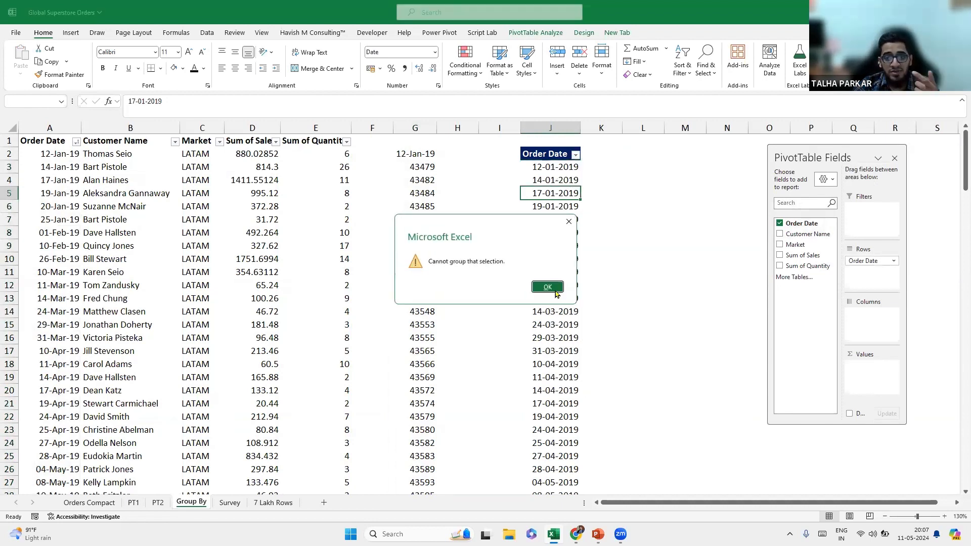
pyautogui.click(548, 287)
pyautogui.click(779, 223)
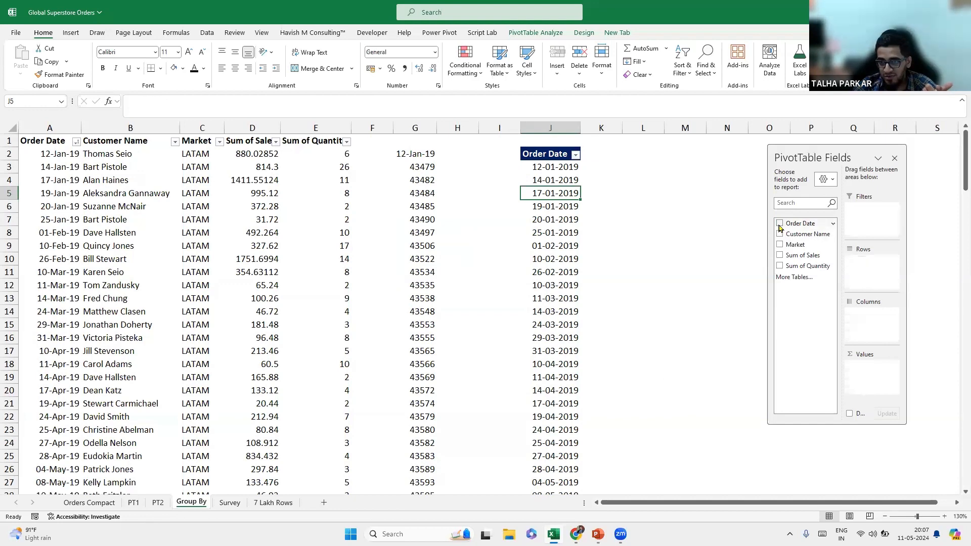
pyautogui.click(779, 224)
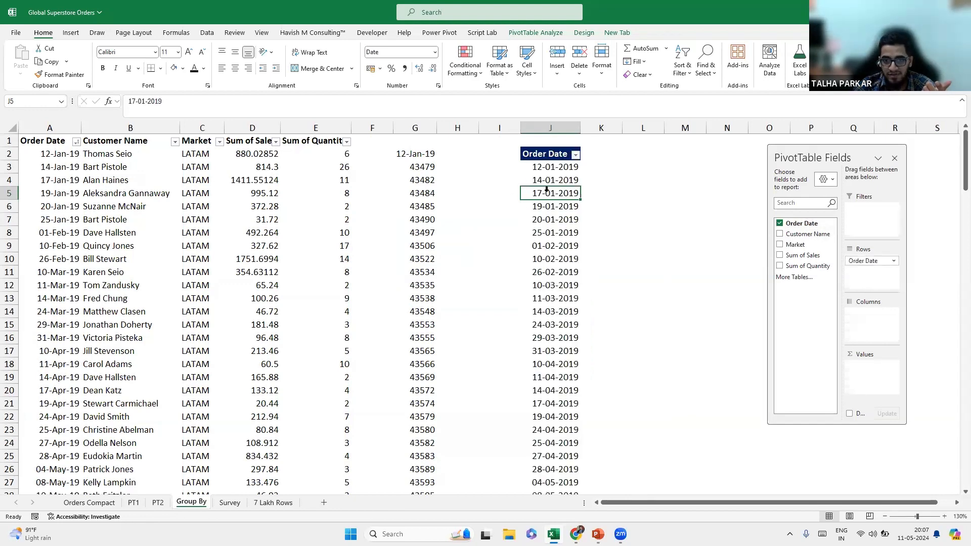
# Retry grouping the dates without success, then select the whole helper column G.
pyautogui.rightClick(547, 190)
pyautogui.click(544, 198)
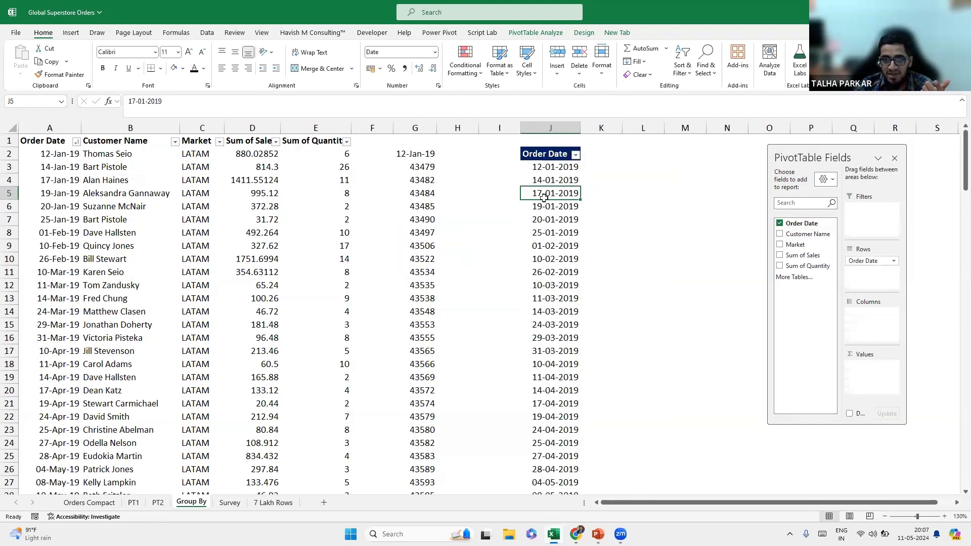
pyautogui.rightClick(545, 198)
pyautogui.click(611, 310)
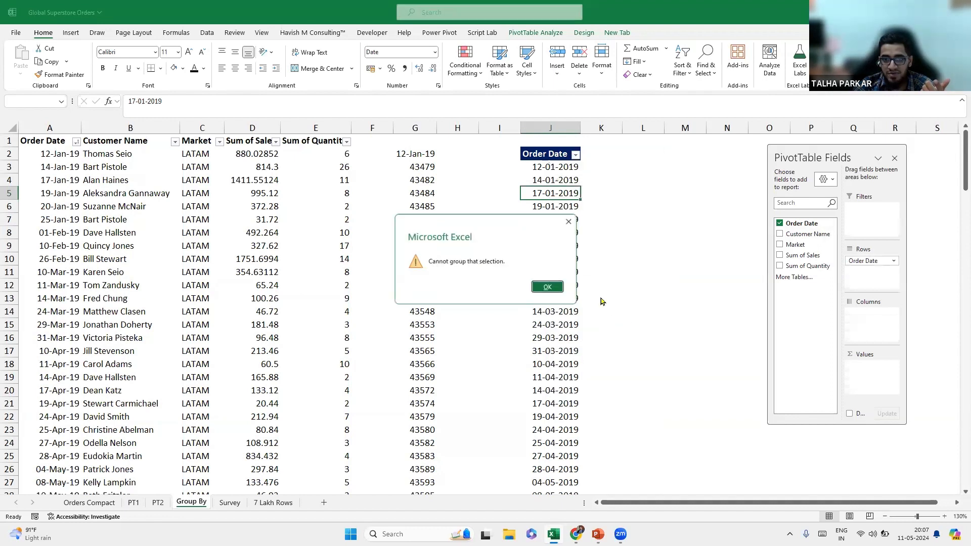
pyautogui.click(546, 287)
pyautogui.click(423, 151)
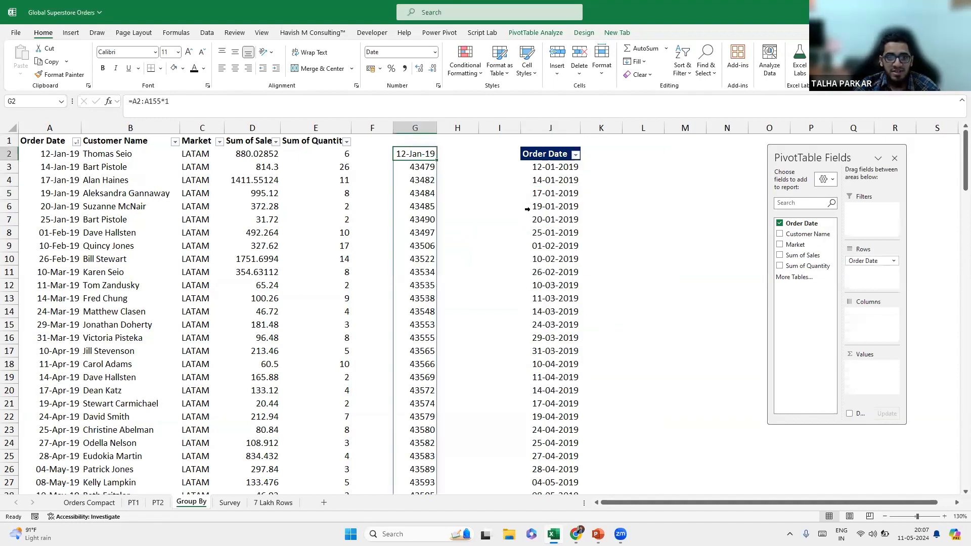
pyautogui.hotkey('ctrl', 'space')
# Convert column G's formulas to plain values with Paste Special Values.
pyautogui.hotkey('ctrl', 'c')
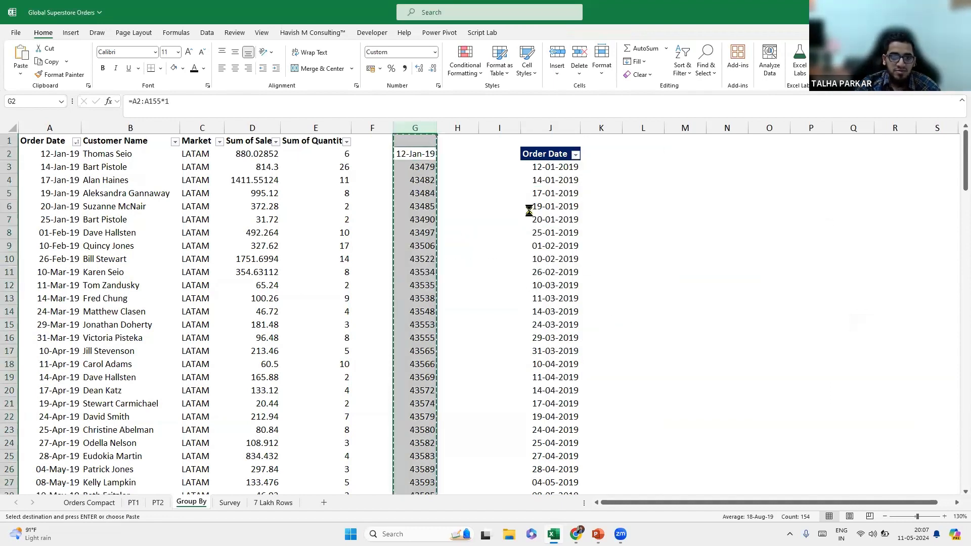
pyautogui.hotkey('ctrl', 'alt', 'v')
pyautogui.press('v')
pyautogui.press('Return')
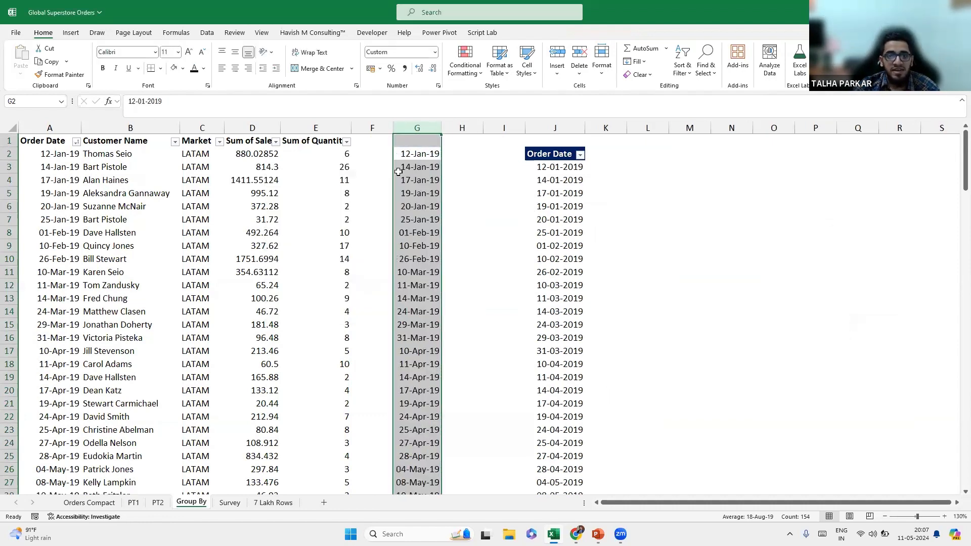
# Copy the G2:G155 dates onto Order Date A2:A155 as values only.
pyautogui.click(401, 155)
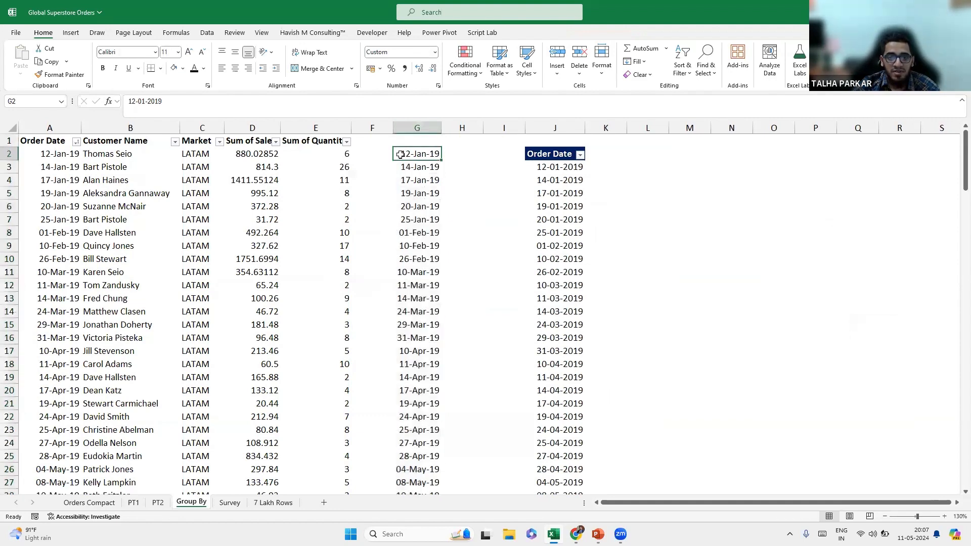
pyautogui.hotkey('ctrl', '8')
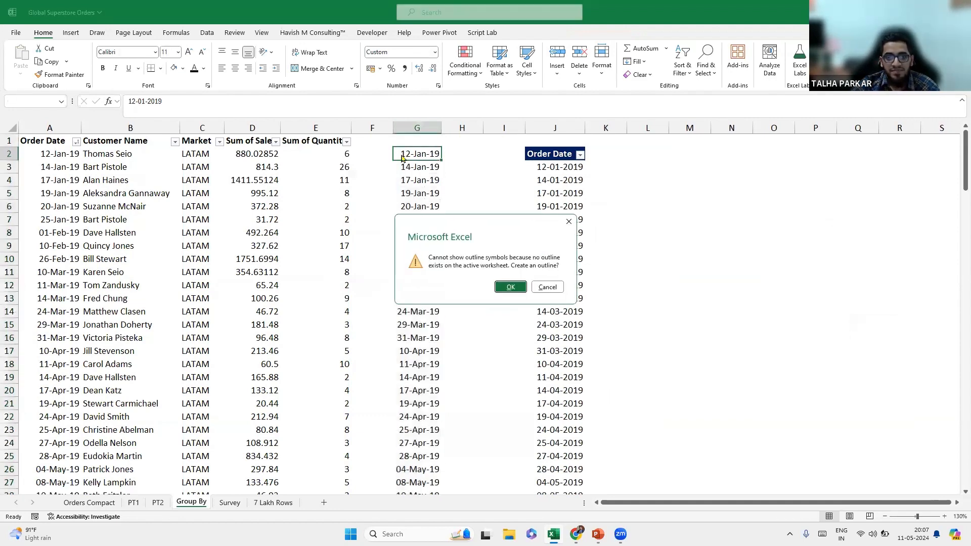
pyautogui.press('Escape')
pyautogui.hotkey('ctrl', 'shift', 'Down')
pyautogui.hotkey('ctrl', 'BackSpace')
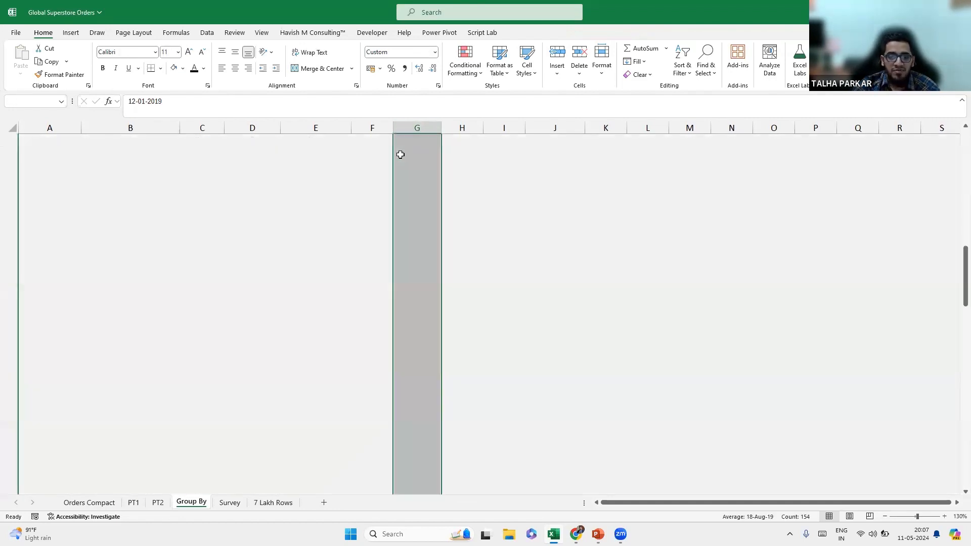
pyautogui.moveTo(393, 159); pyautogui.dragTo(20, 158)
pyautogui.click(80, 194)
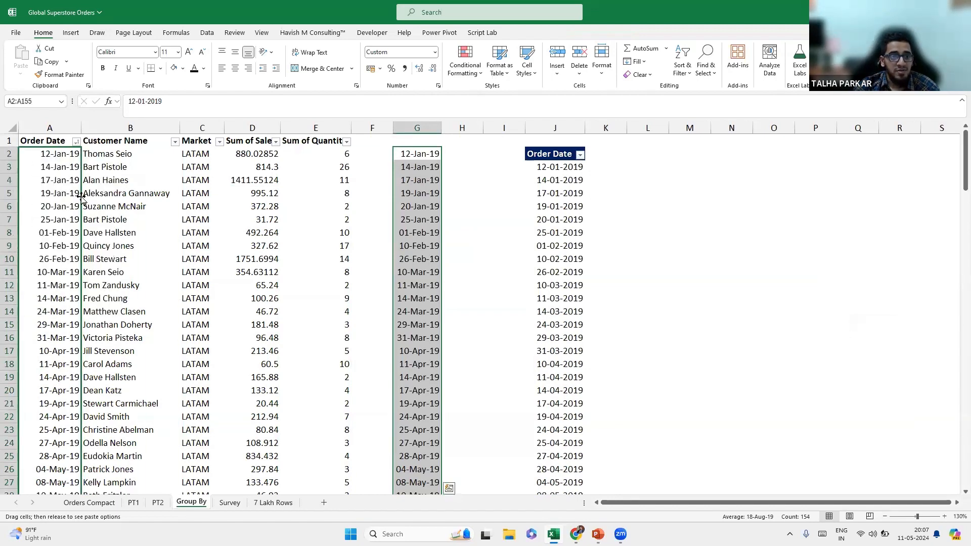
# Format A155 as a date (04-Jan-19) and select all order dates down to A155.
pyautogui.moveTo(126, 299); pyautogui.dragTo(130, 269)
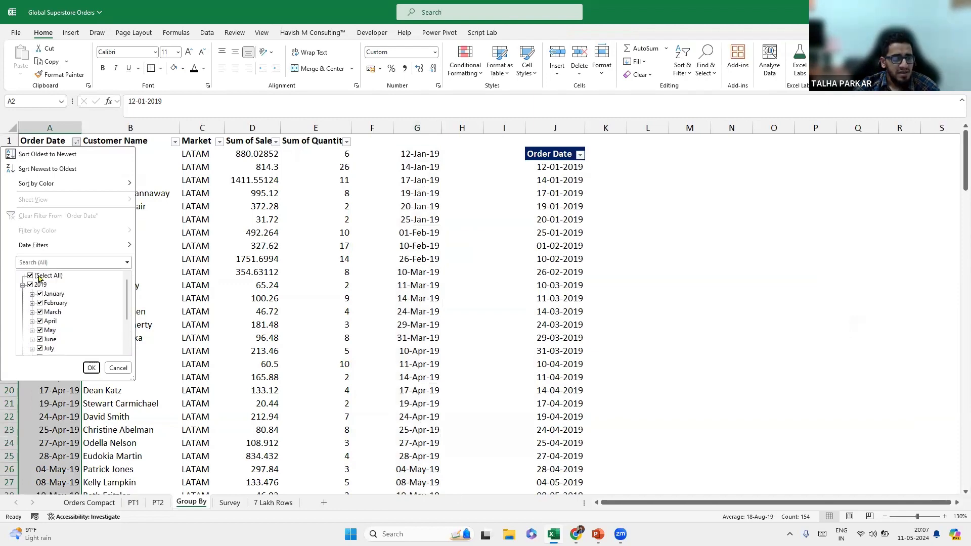
pyautogui.click(229, 295)
pyautogui.click(404, 262)
pyautogui.hotkey('ctrl', 'Down')
pyautogui.press('Left')
pyautogui.press('Left')
pyautogui.press('Left')
pyautogui.press('Left')
pyautogui.press('Left')
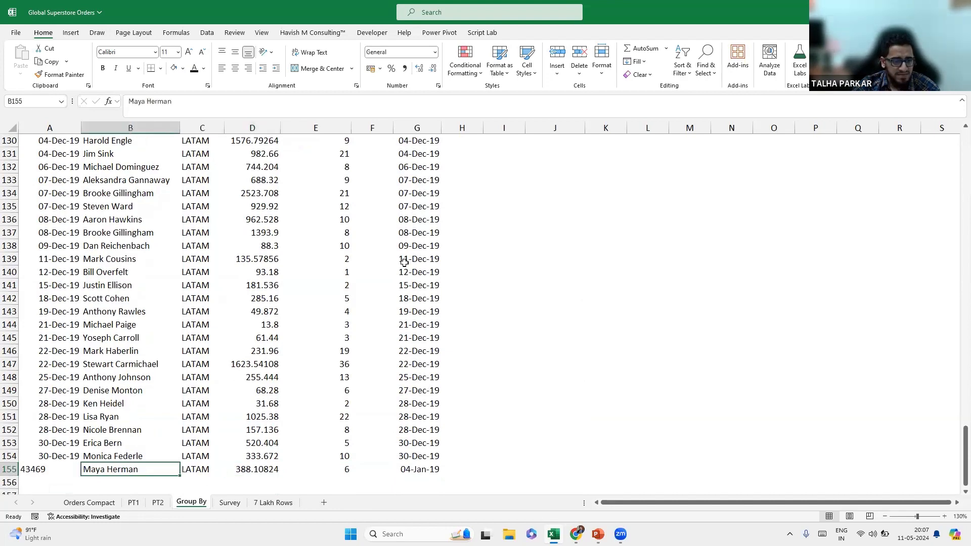
pyautogui.press('Left')
pyautogui.hotkey('ctrl', 'shift', '3')
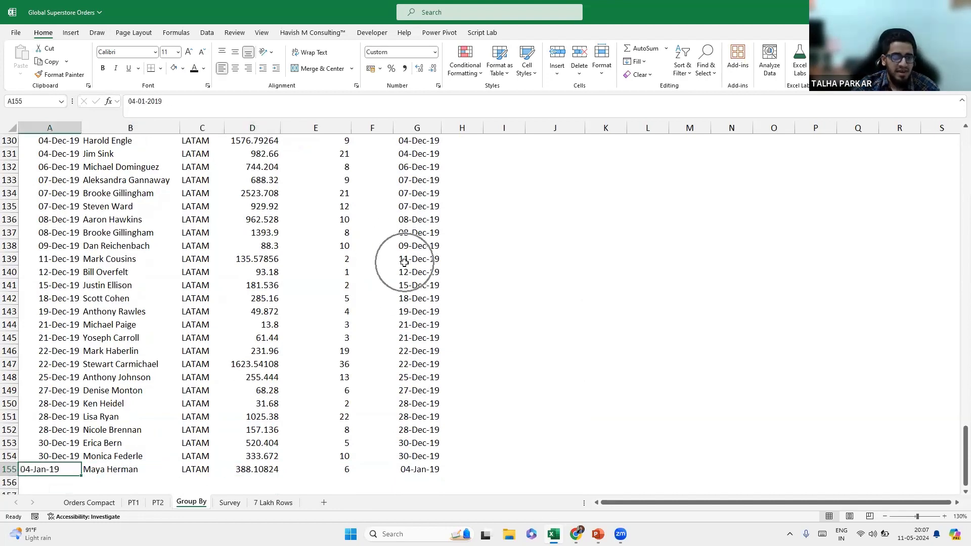
pyautogui.hotkey('ctrl', 'Up')
pyautogui.press('Down')
pyautogui.hotkey('ctrl', 'shift', 'Down')
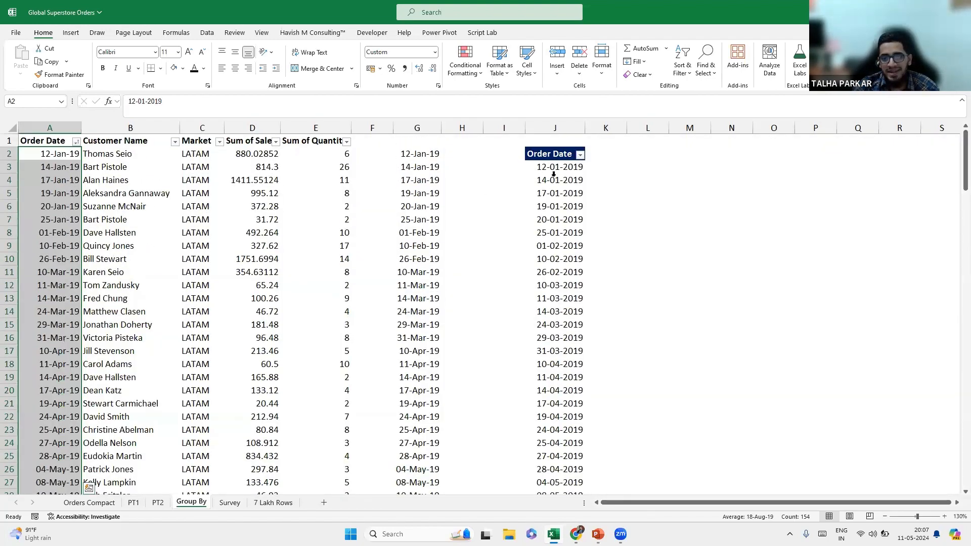
# Refresh the old pivot, remove Order Date, and delete columns J to L.
pyautogui.click(554, 178)
pyautogui.rightClick(554, 178)
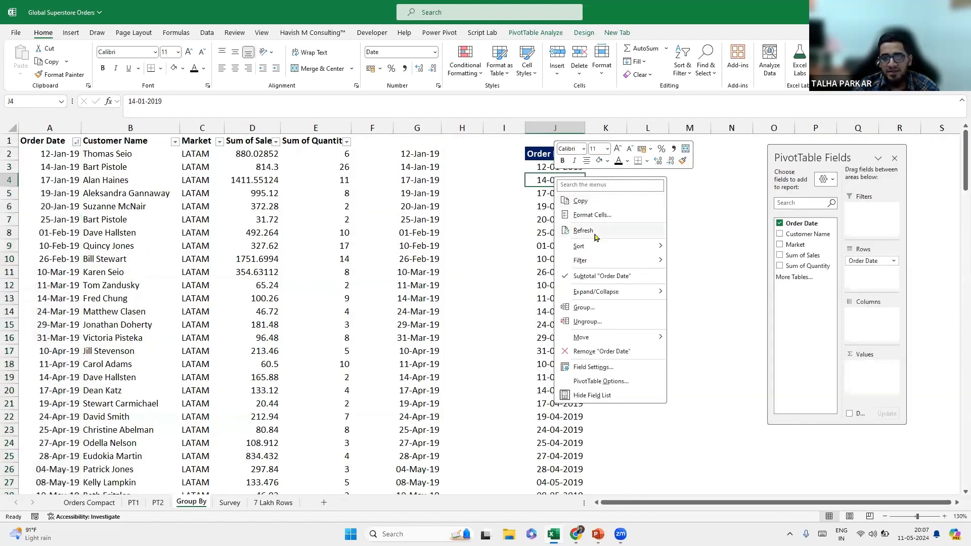
pyautogui.click(592, 232)
pyautogui.click(781, 224)
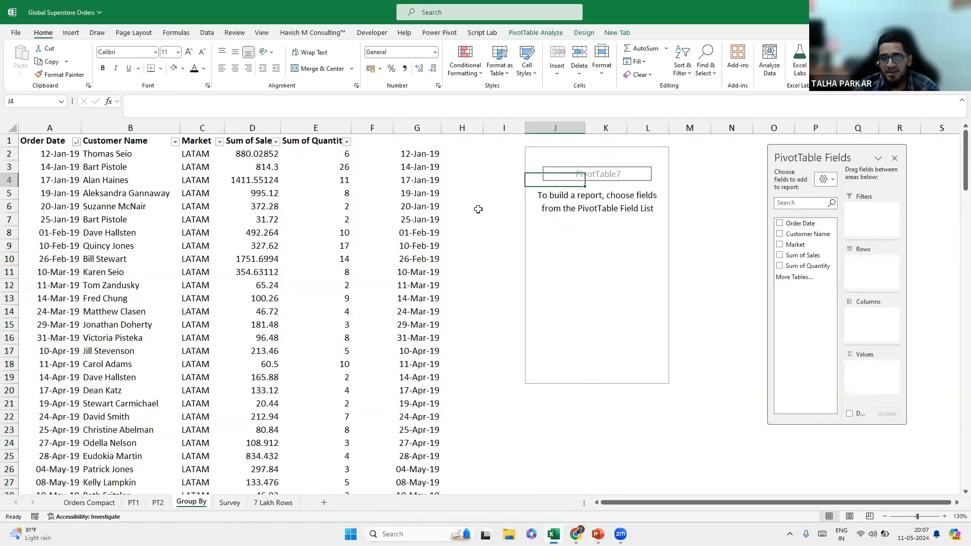
pyautogui.click(550, 162)
pyautogui.hotkey('ctrl', 'space')
pyautogui.hotkey('shift', 'Right')
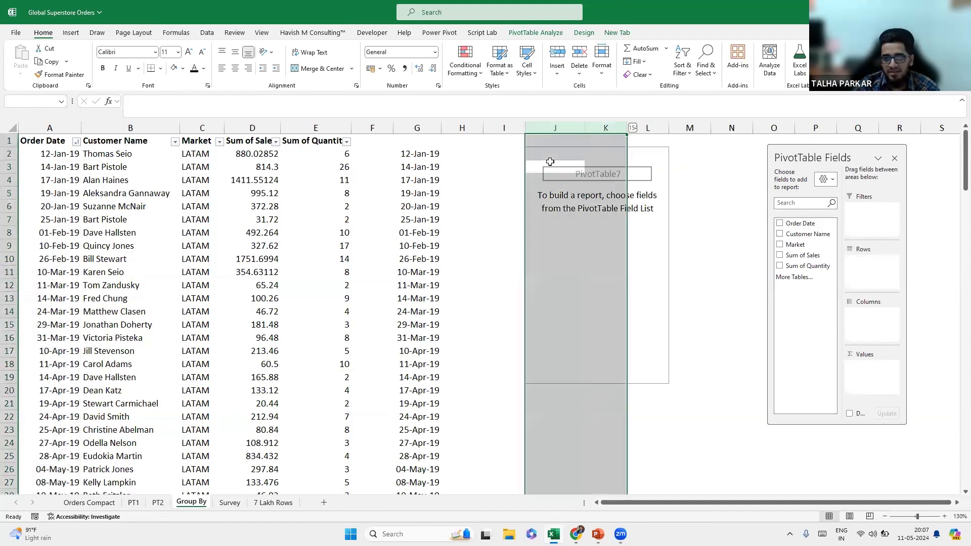
pyautogui.hotkey('shift', 'Right')
pyautogui.press('Delete')
# Insert PivotTable8 at K2 on the same sheet with Order Date in Rows, grouped into months.
pyautogui.click(36, 189)
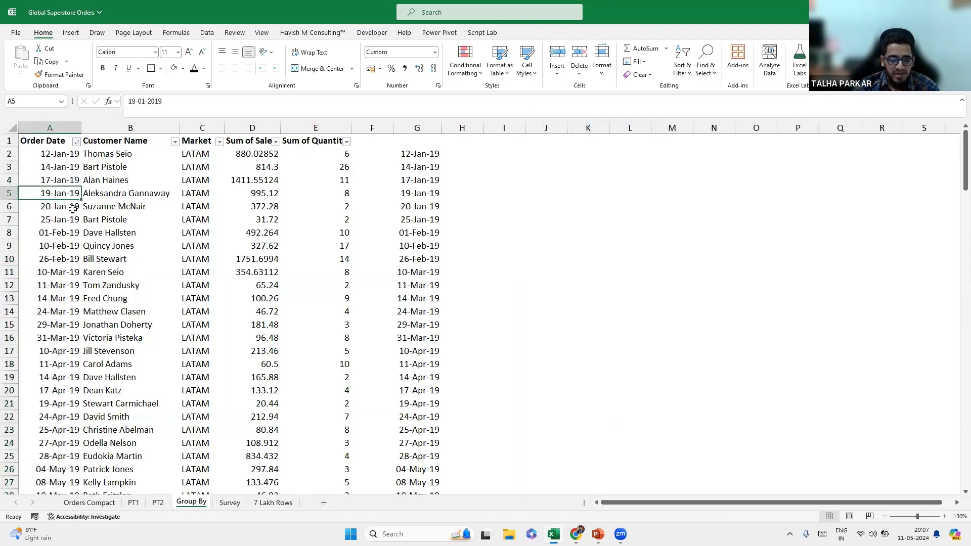
pyautogui.press('n')
pyautogui.press('v')
pyautogui.press('t')
pyautogui.click(311, 251)
pyautogui.click(573, 156)
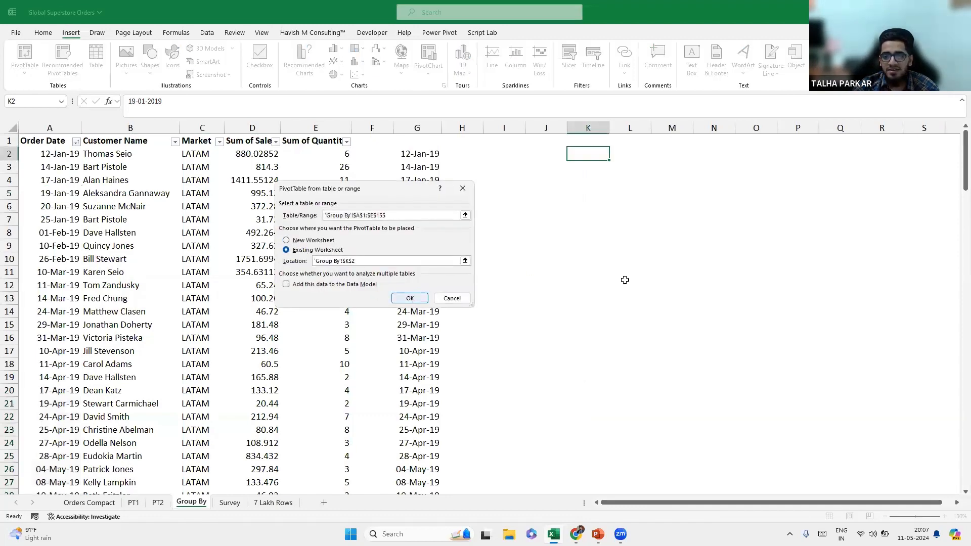
pyautogui.click(409, 298)
pyautogui.moveTo(787, 228); pyautogui.dragTo(870, 268)
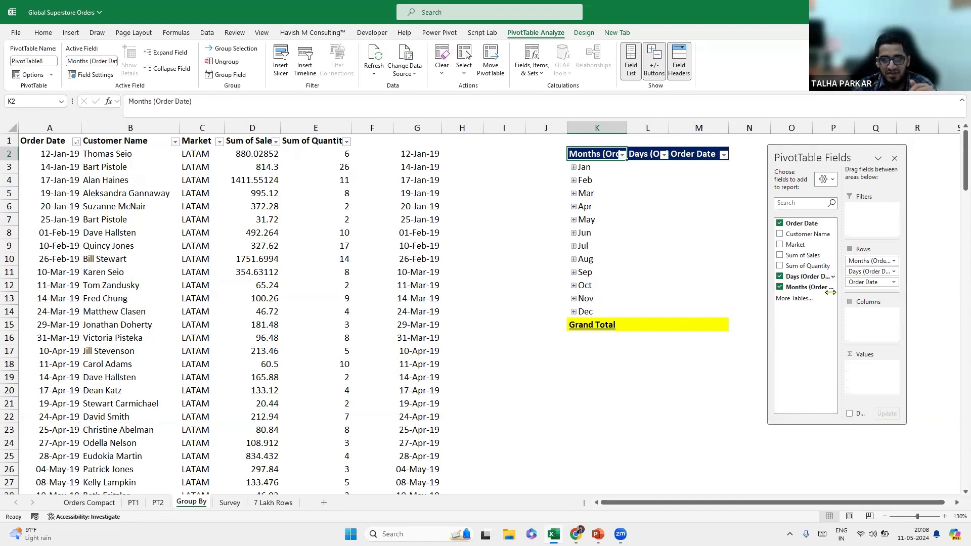
# Ungroup the monthly order-date labels and bring up date grouping for the pivot.
pyautogui.rightClick(601, 181)
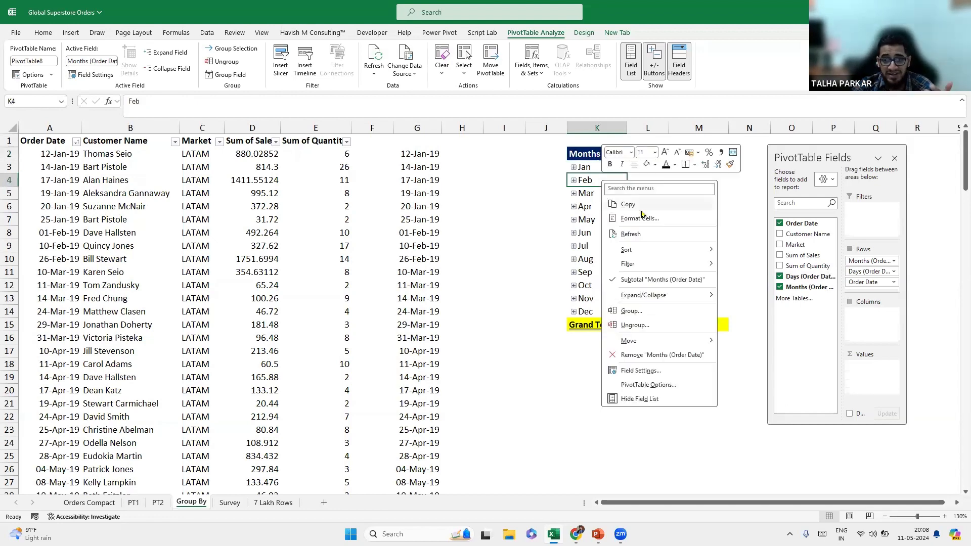
pyautogui.click(672, 325)
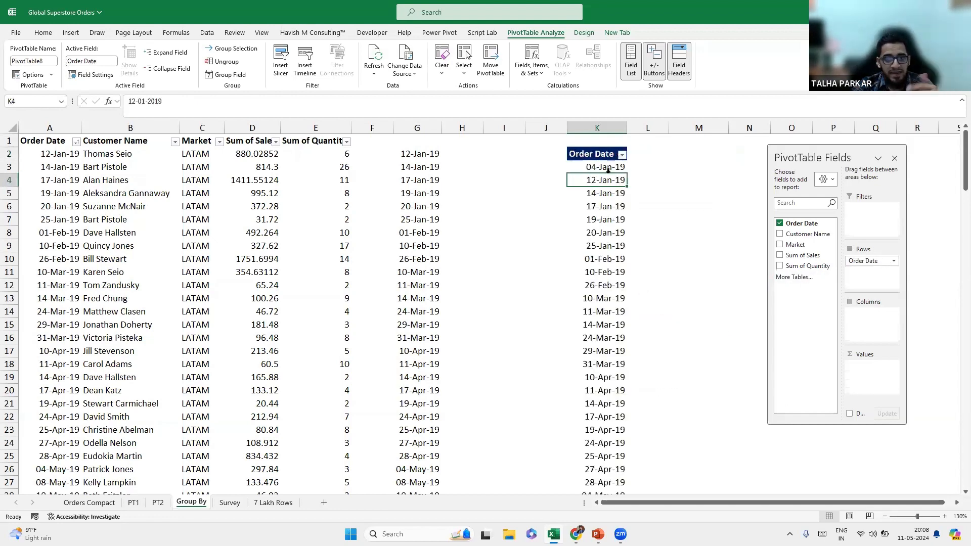
pyautogui.rightClick(606, 201)
pyautogui.click(657, 331)
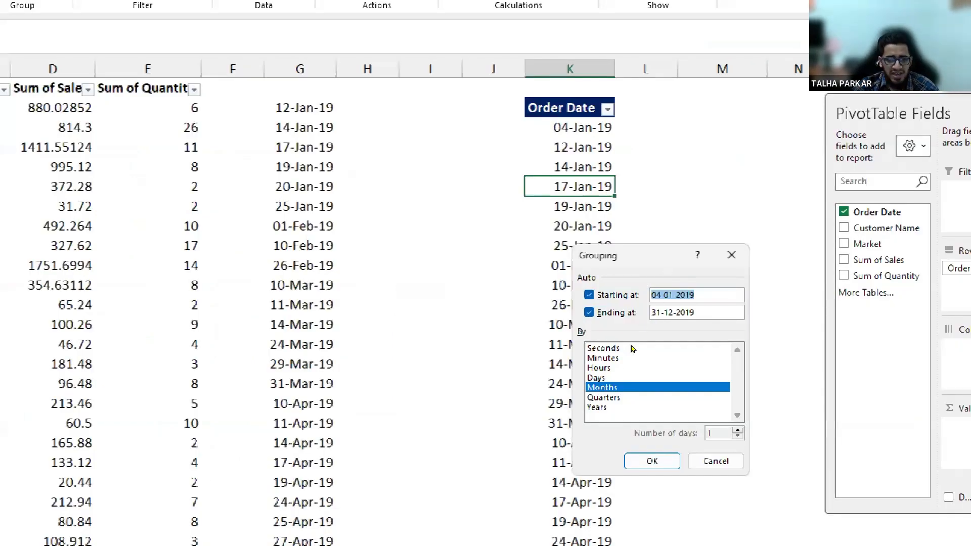
# Group the order dates by Days only, 7 days per range, replacing Months.
pyautogui.click(627, 407)
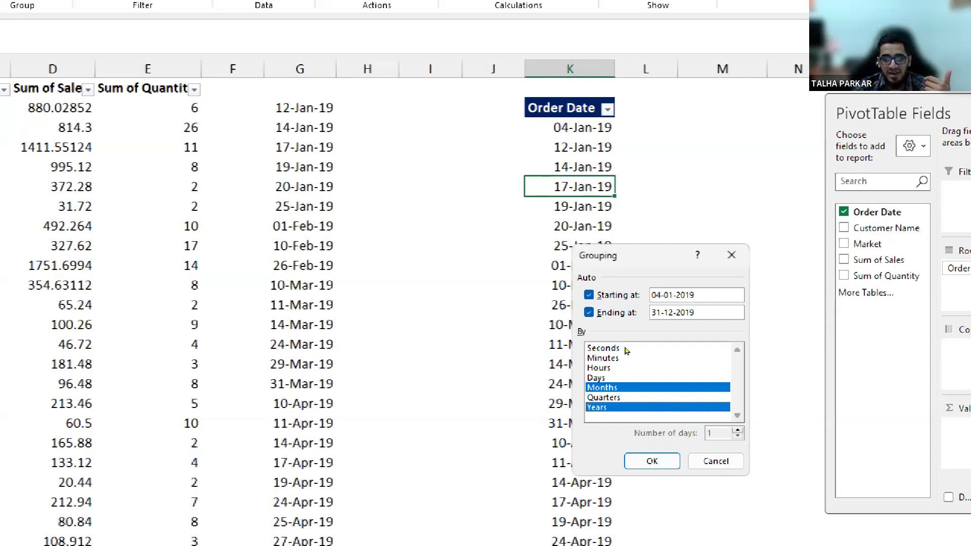
pyautogui.click(623, 388)
pyautogui.click(625, 407)
pyautogui.click(618, 387)
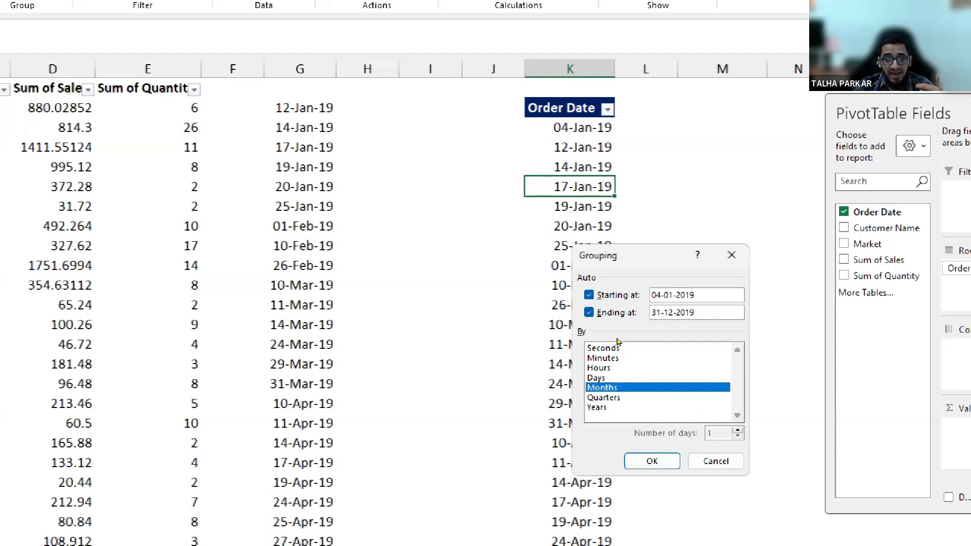
pyautogui.click(619, 378)
pyautogui.click(623, 387)
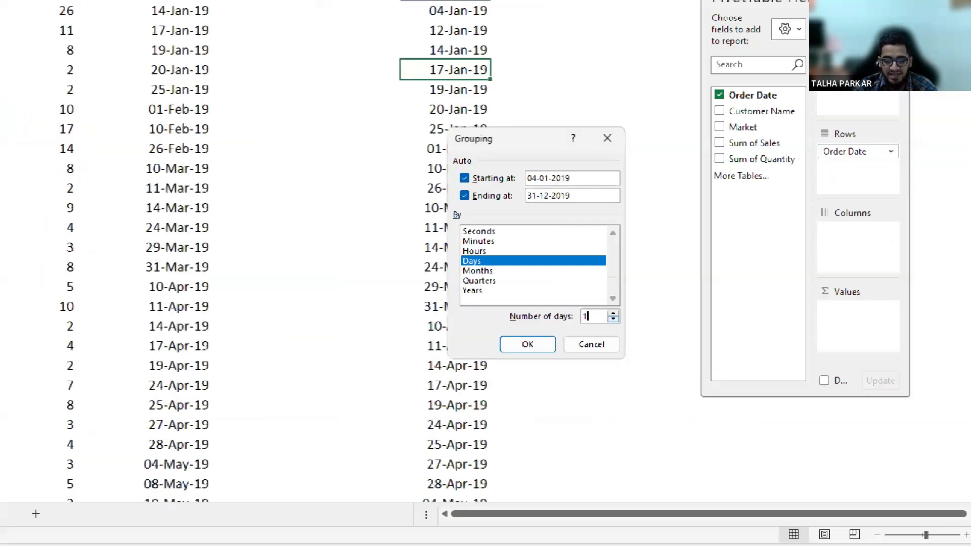
pyautogui.press('BackSpace')
pyautogui.write('7')
pyautogui.press('Return')
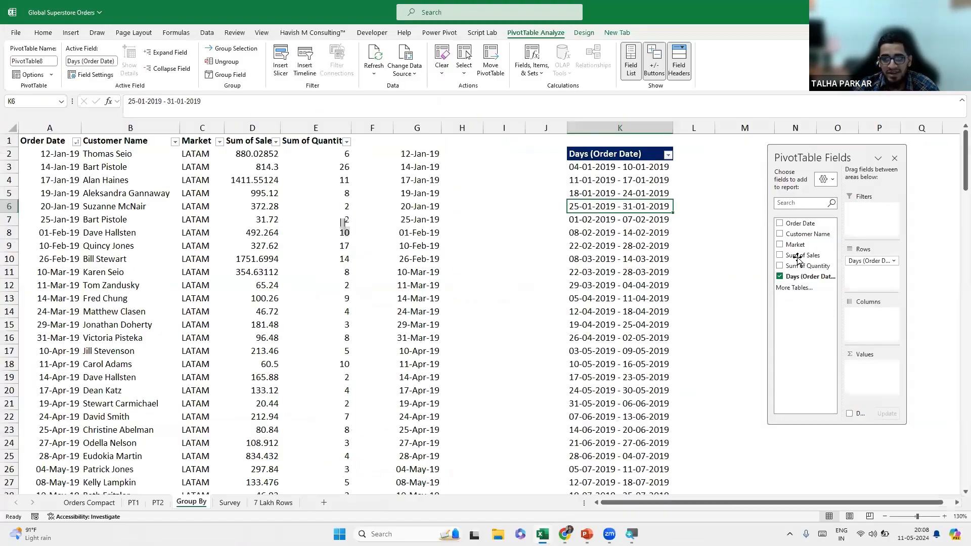
pyautogui.moveTo(716, 223); pyautogui.dragTo(832, 413)
# Add Sum of Sales to the pivot values for each 7-day range.
pyautogui.moveTo(879, 383); pyautogui.dragTo(879, 382)
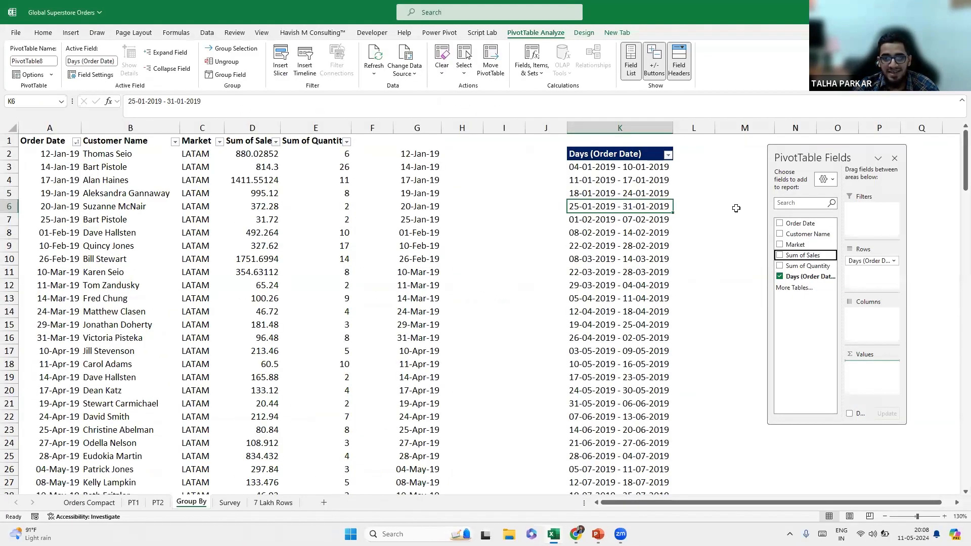
pyautogui.moveTo(825, 150); pyautogui.dragTo(872, 140)
pyautogui.moveTo(641, 503); pyautogui.dragTo(653, 503)
# Reopen the date Grouping settings to review them, then cancel without changes.
pyautogui.click(599, 167)
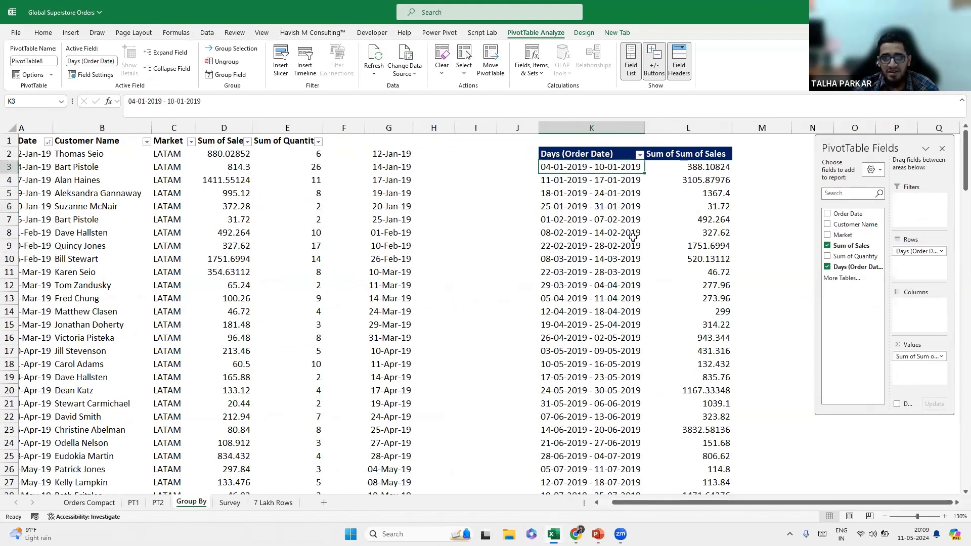
pyautogui.rightClick(594, 171)
pyautogui.click(653, 300)
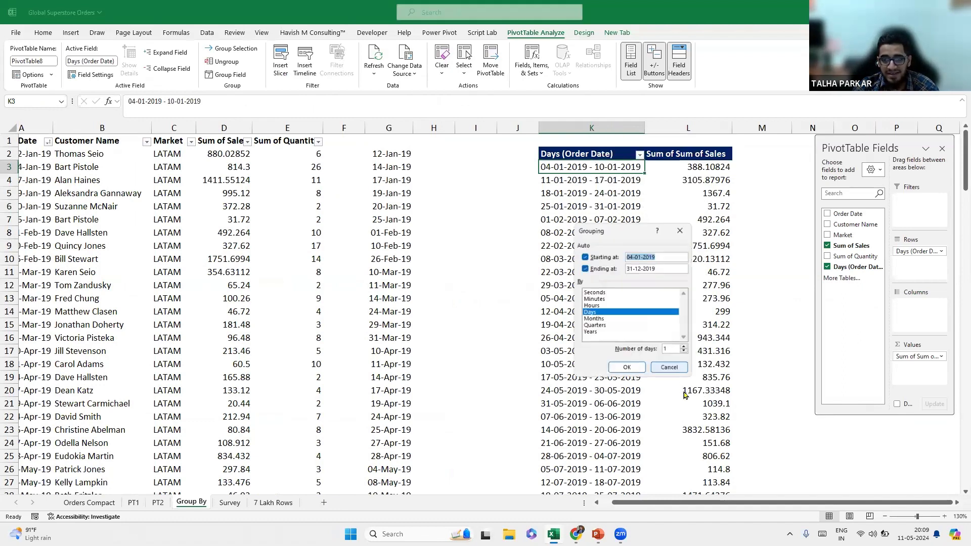
pyautogui.doubleClick(666, 348)
pyautogui.write('1')
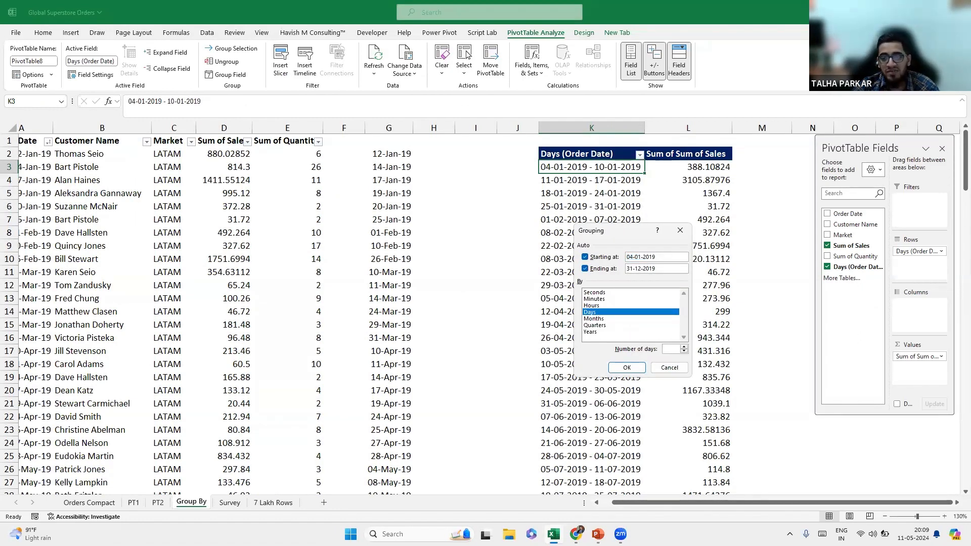
pyautogui.click(641, 366)
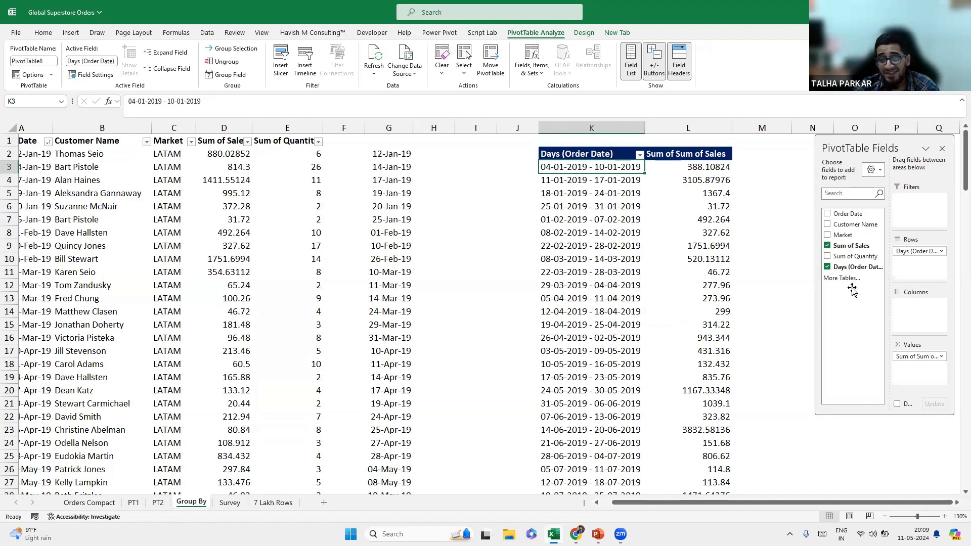
pyautogui.moveTo(838, 145); pyautogui.dragTo(844, 150)
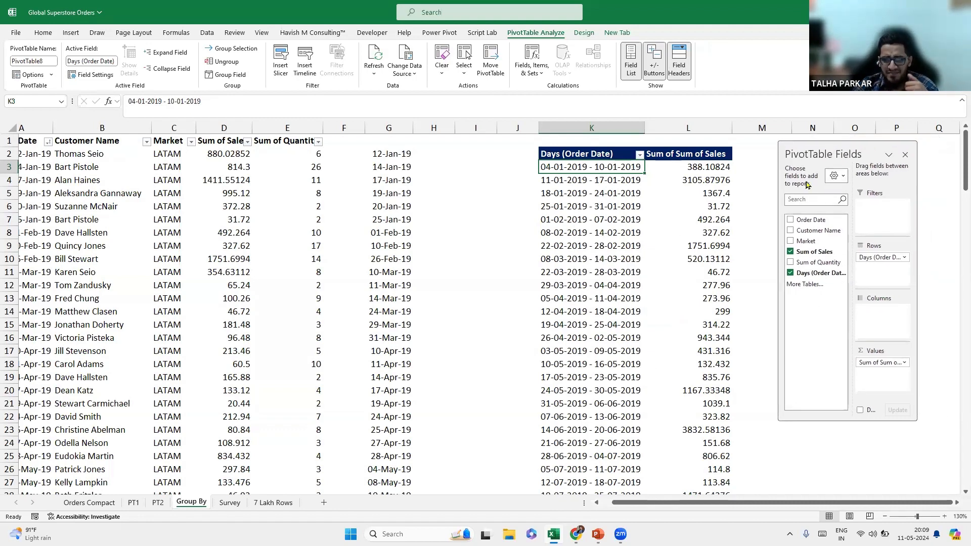
pyautogui.click(154, 158)
# Delete the spare date columns G and H.
pyautogui.click(388, 125)
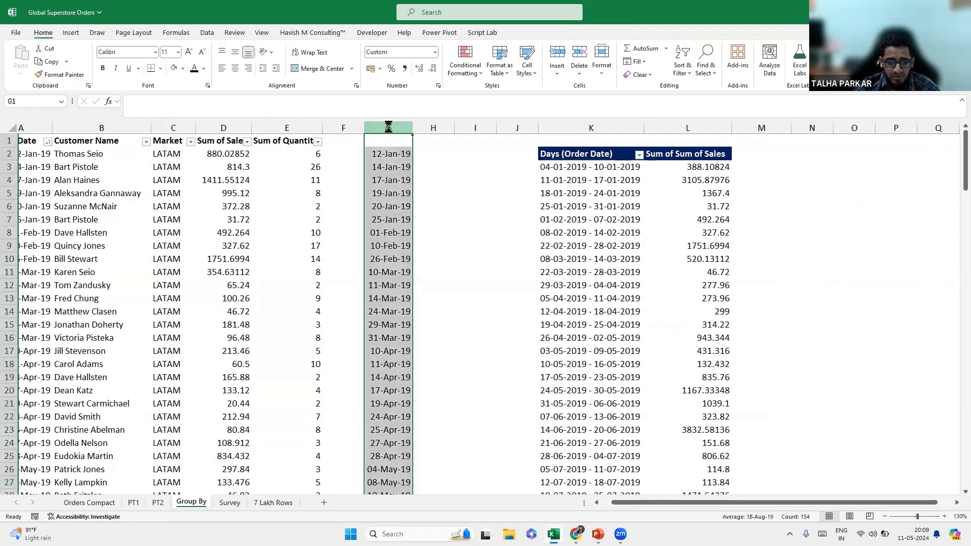
pyautogui.hotkey('ctrl', '-')
pyautogui.click(240, 204)
pyautogui.moveTo(391, 128); pyautogui.dragTo(430, 127)
pyautogui.hotkey('ctrl', '-')
# Insert a new PivotTable from A1:E155 on the existing worksheet at K2.
pyautogui.click(194, 196)
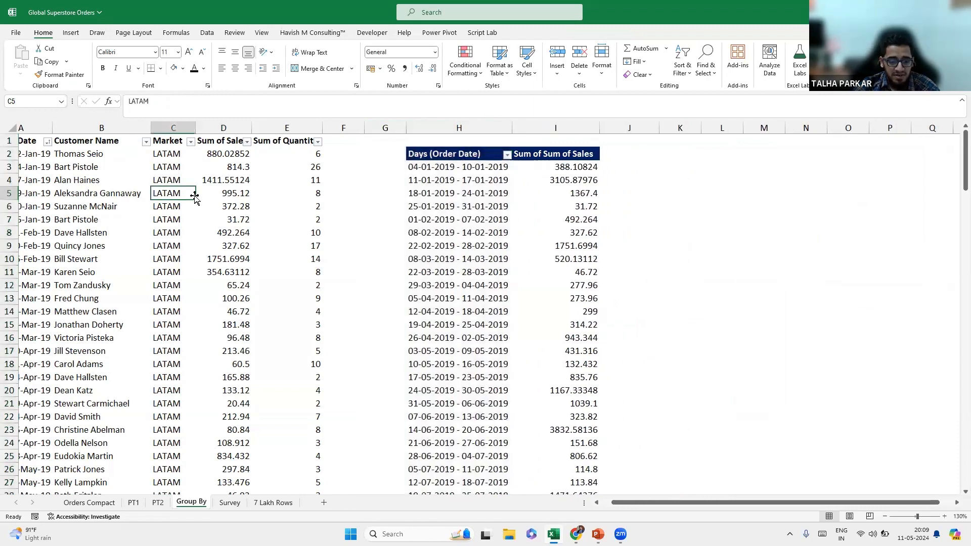
pyautogui.press('alt')
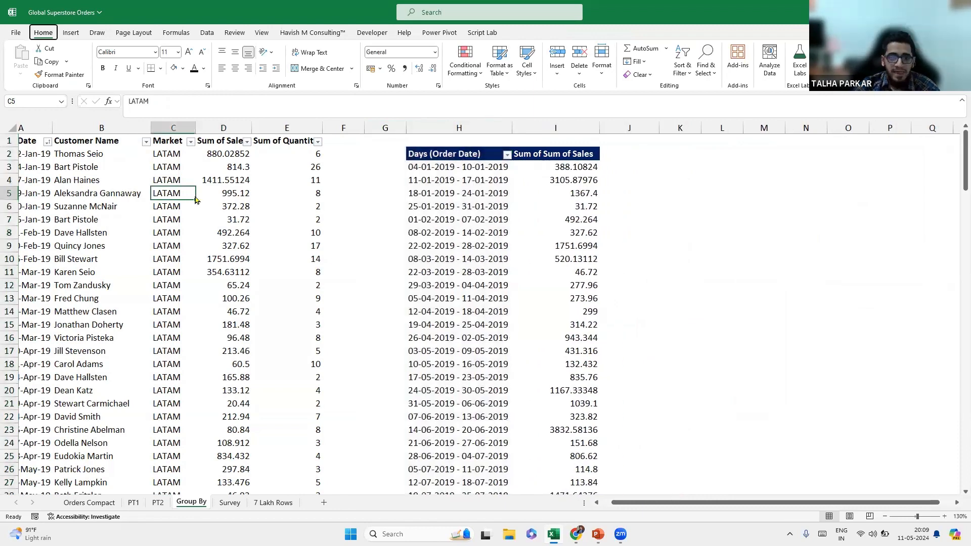
pyautogui.press('n')
pyautogui.press('v')
pyautogui.press('t')
pyautogui.hotkey('alt', 'e')
pyautogui.click(708, 154)
pyautogui.click(408, 298)
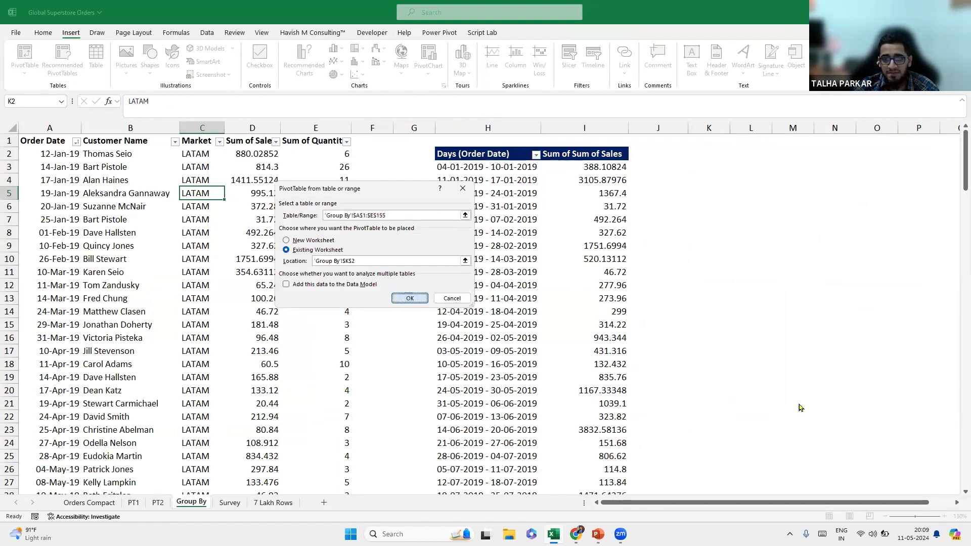
# Add Sum of Sales to the new pivot and move it from Values to Rows.
pyautogui.moveTo(846, 151); pyautogui.dragTo(533, 165)
pyautogui.click(944, 517)
pyautogui.click(944, 518)
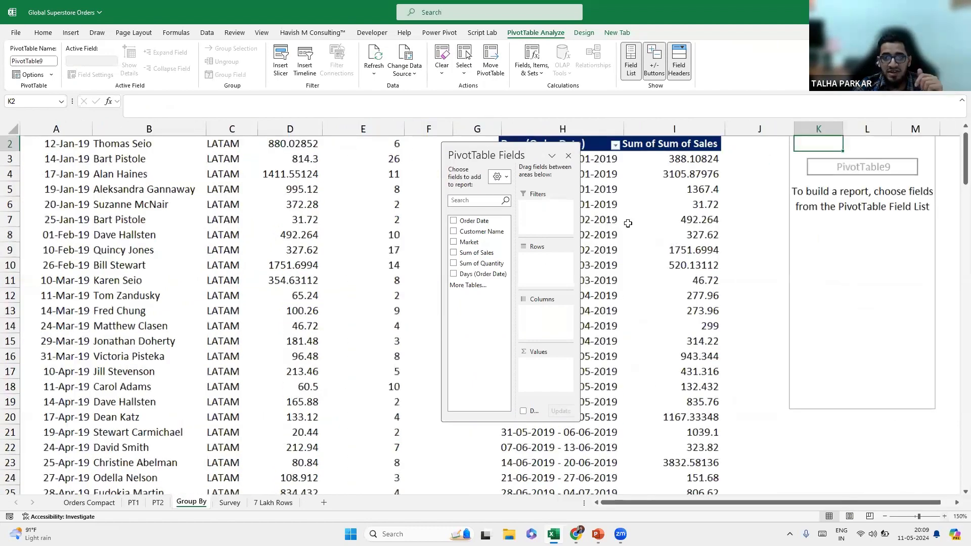
pyautogui.hscroll(1, 608, 178)
pyautogui.moveTo(503, 154); pyautogui.dragTo(582, 153)
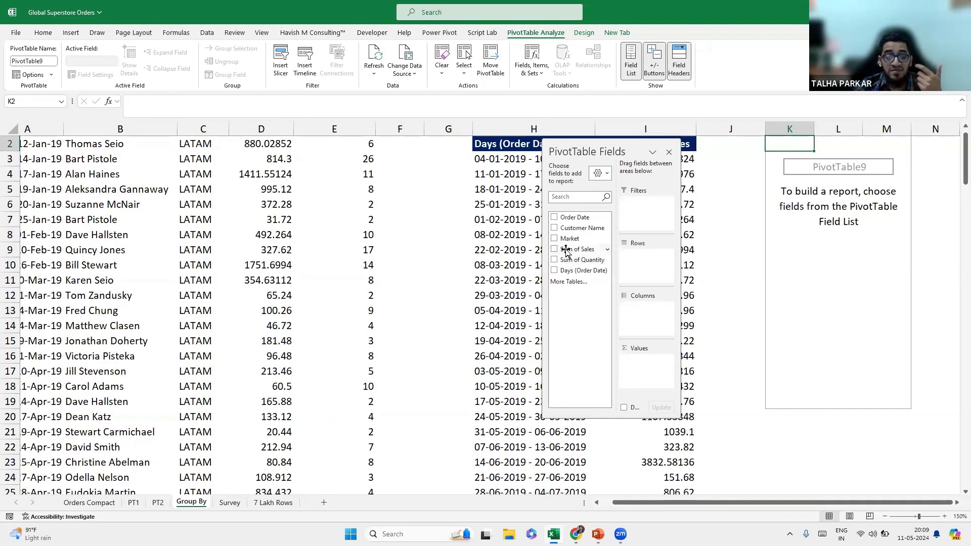
pyautogui.moveTo(566, 253); pyautogui.dragTo(648, 369)
pyautogui.moveTo(840, 162)
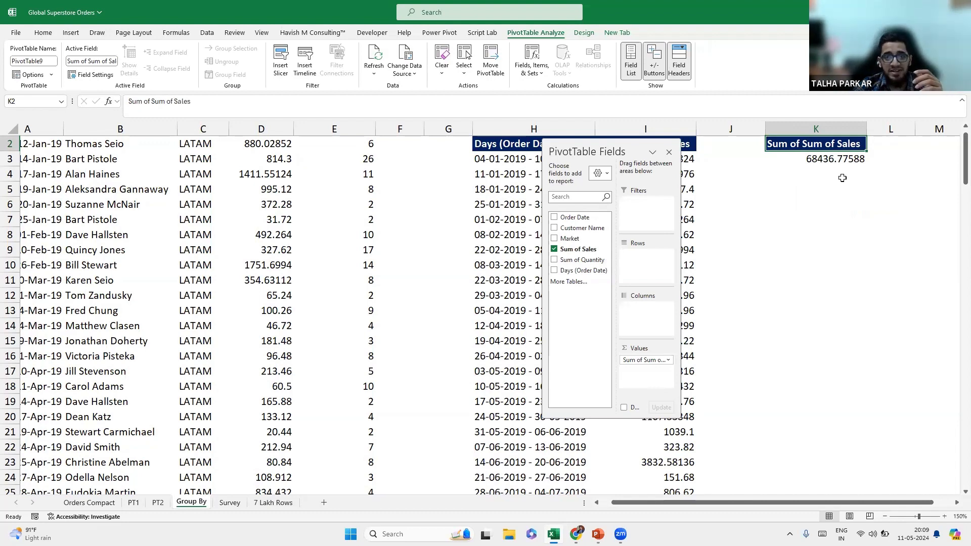
pyautogui.moveTo(644, 360); pyautogui.dragTo(640, 275)
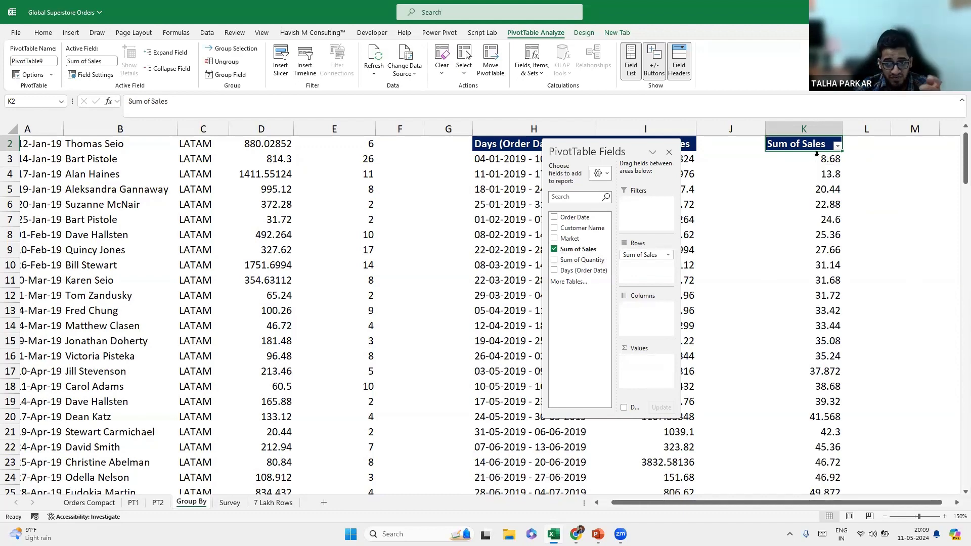
# Group the Sum of Sales row labels into bins of 100, starting at 8 and ending at 2600.
pyautogui.click(809, 159)
pyautogui.rightClick(809, 160)
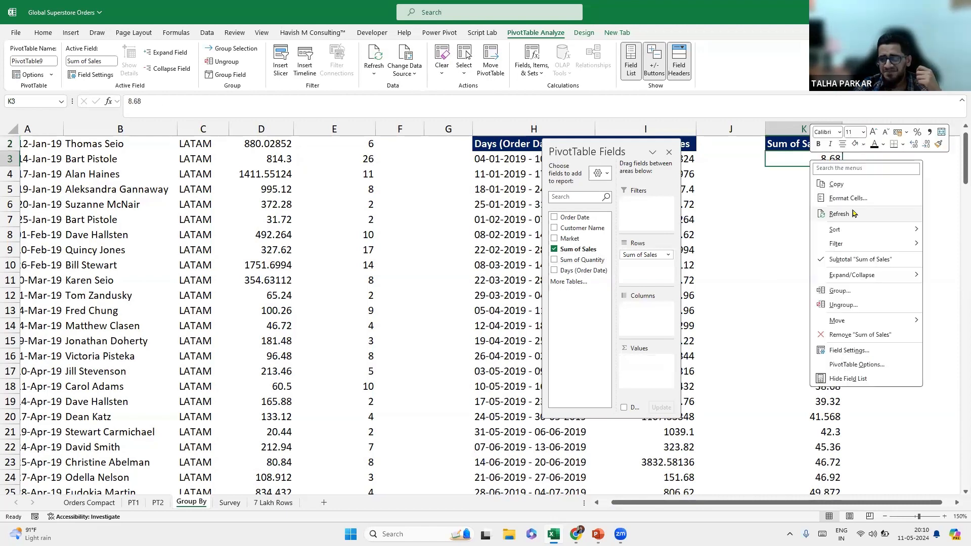
pyautogui.click(858, 286)
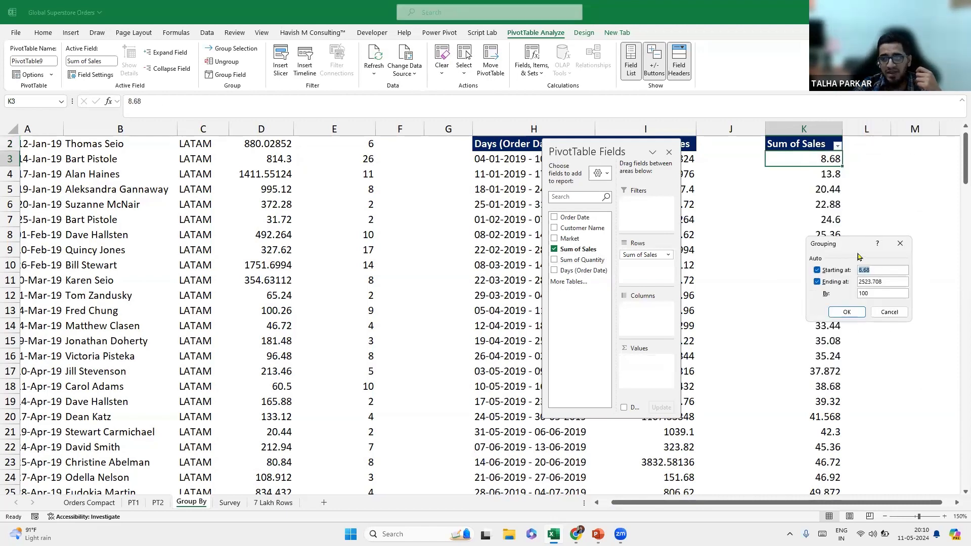
pyautogui.moveTo(838, 247); pyautogui.dragTo(752, 220)
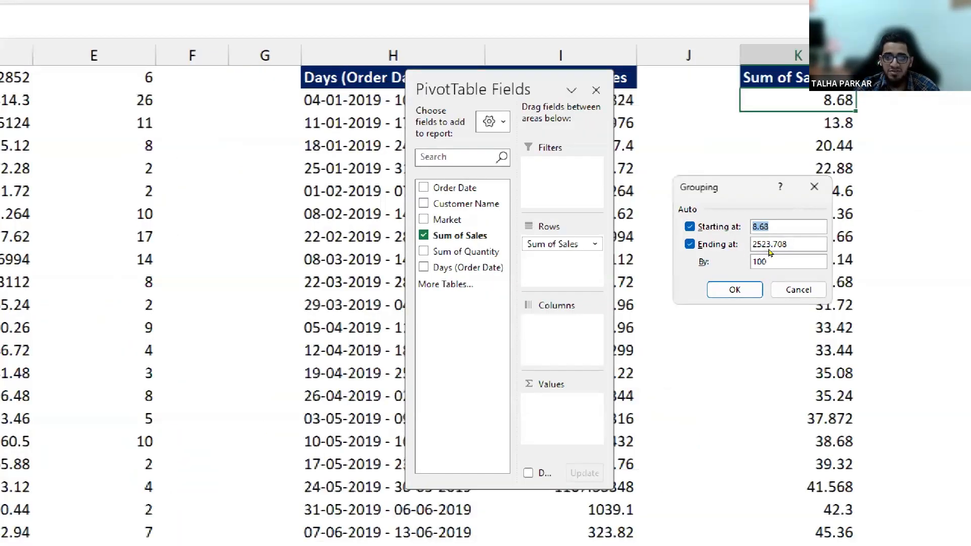
pyautogui.press('Right')
pyautogui.press('BackSpace')
pyautogui.press('BackSpace')
pyautogui.press('BackSpace')
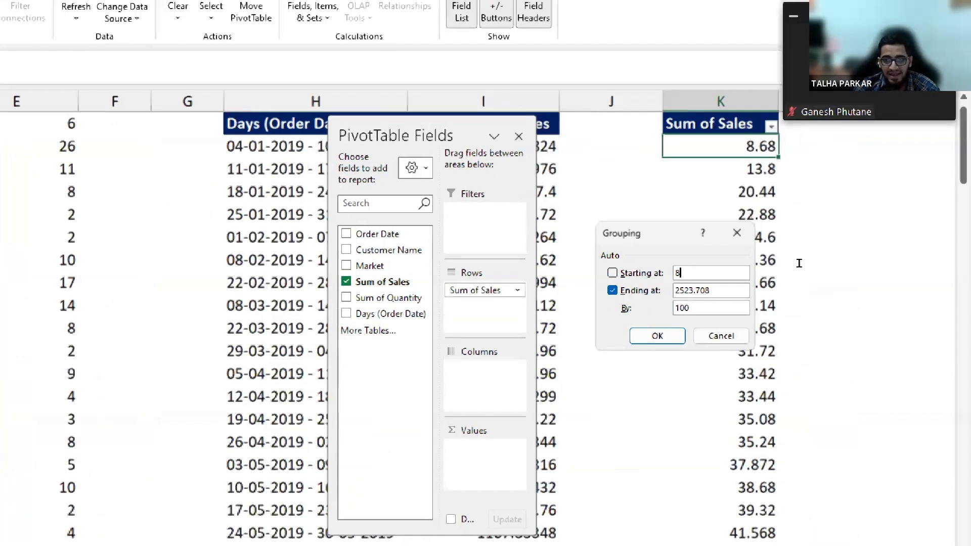
pyautogui.press('Tab')
pyautogui.press('Tab')
pyautogui.press('Right')
pyautogui.press('BackSpace')
pyautogui.press('BackSpace')
pyautogui.press('BackSpace')
pyautogui.press('BackSpace')
pyautogui.press('BackSpace')
pyautogui.press('BackSpace')
pyautogui.press('BackSpace')
pyautogui.write('600')
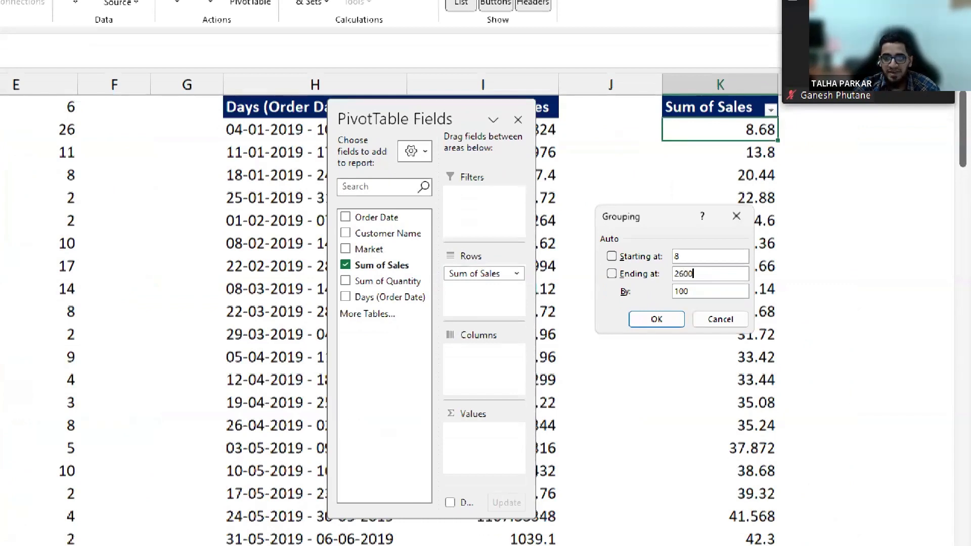
pyautogui.press('Tab')
pyautogui.press('Tab')
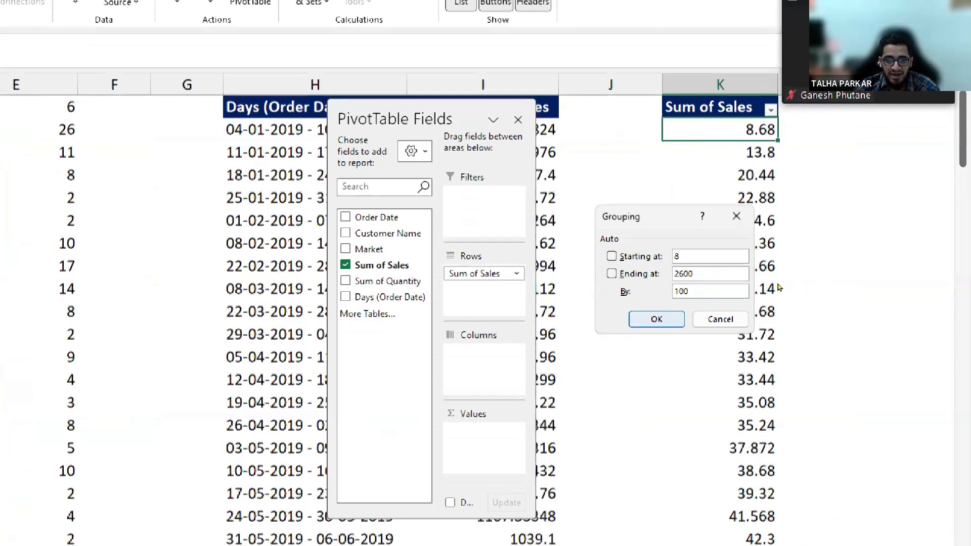
pyautogui.press('Return')
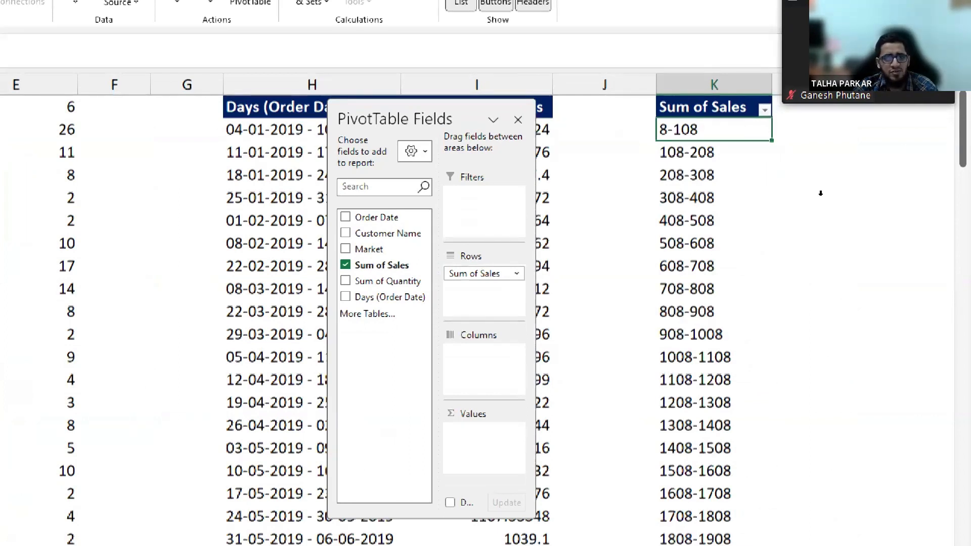
# Count the orders in each sales bin and inspect the 8-108 and 108-208 counts.
pyautogui.moveTo(383, 265); pyautogui.dragTo(484, 440)
pyautogui.moveTo(649, 363); pyautogui.dragTo(653, 364)
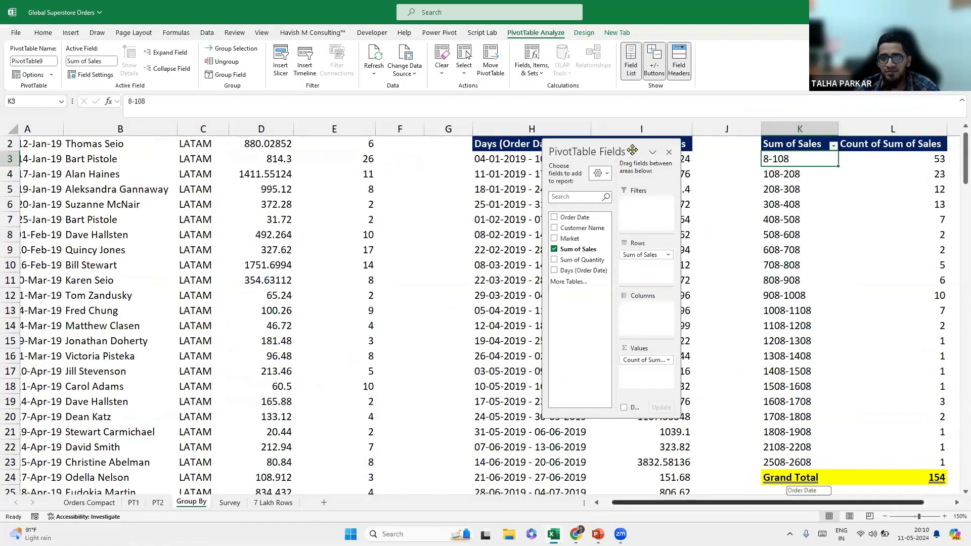
pyautogui.hscroll(2, 632, 150)
pyautogui.moveTo(632, 150); pyautogui.dragTo(580, 145)
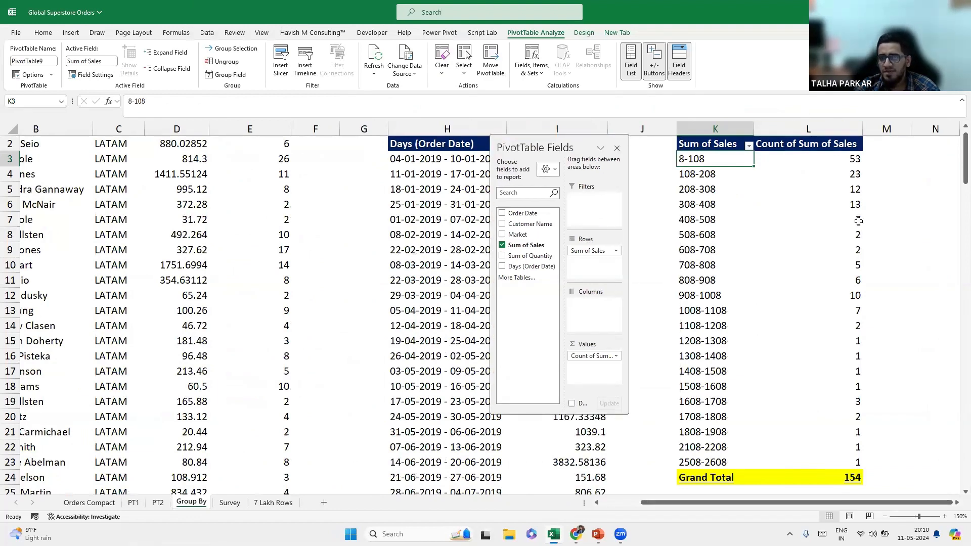
pyautogui.click(756, 170)
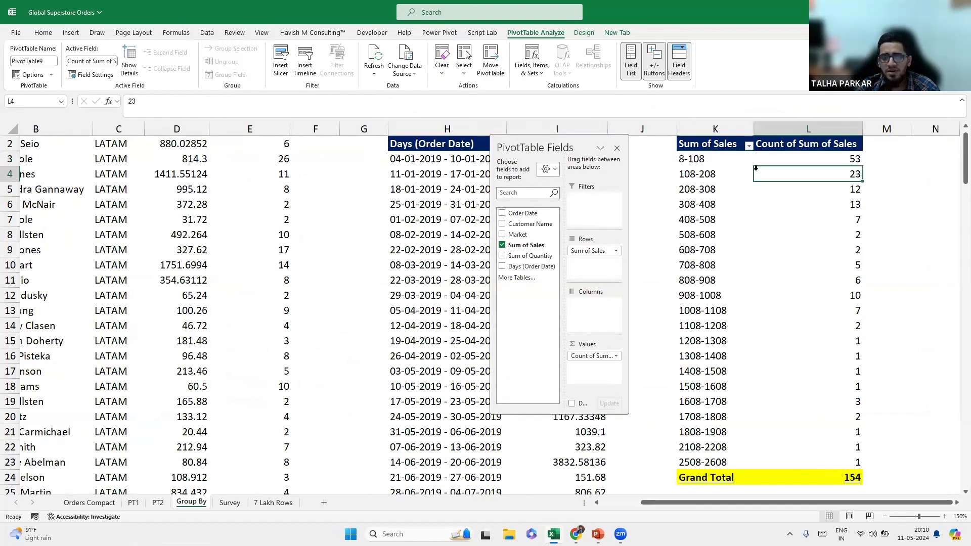
pyautogui.click(720, 158)
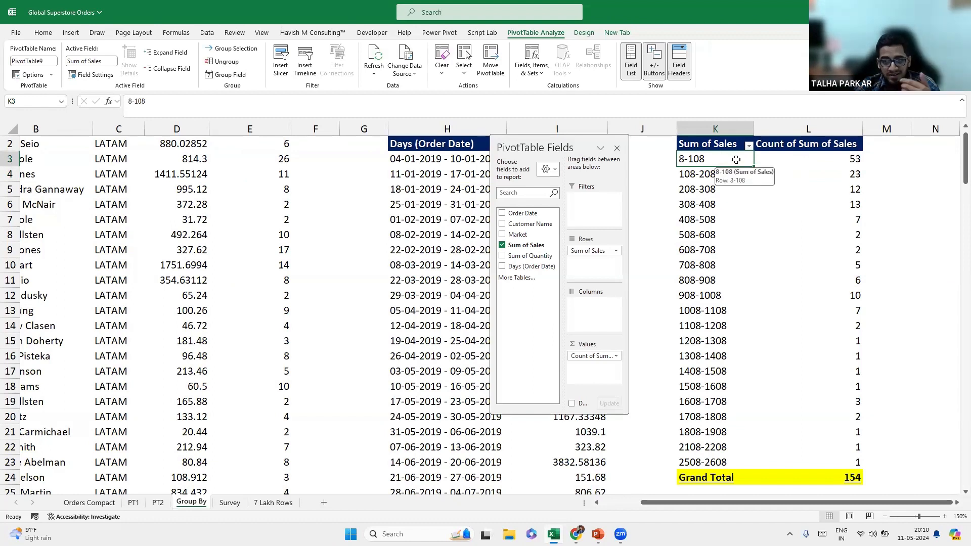
pyautogui.moveTo(730, 158); pyautogui.dragTo(763, 160)
pyautogui.moveTo(683, 172); pyautogui.dragTo(775, 174)
pyautogui.click(734, 160)
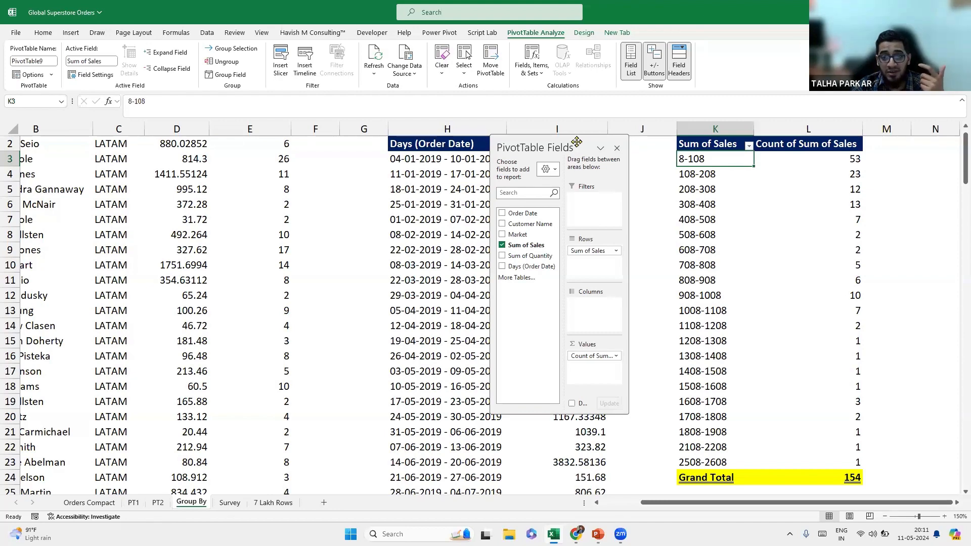
# Start a PivotTable from the source data, placed on the existing worksheet at N2.
pyautogui.moveTo(550, 148); pyautogui.dragTo(542, 151)
pyautogui.click(184, 175)
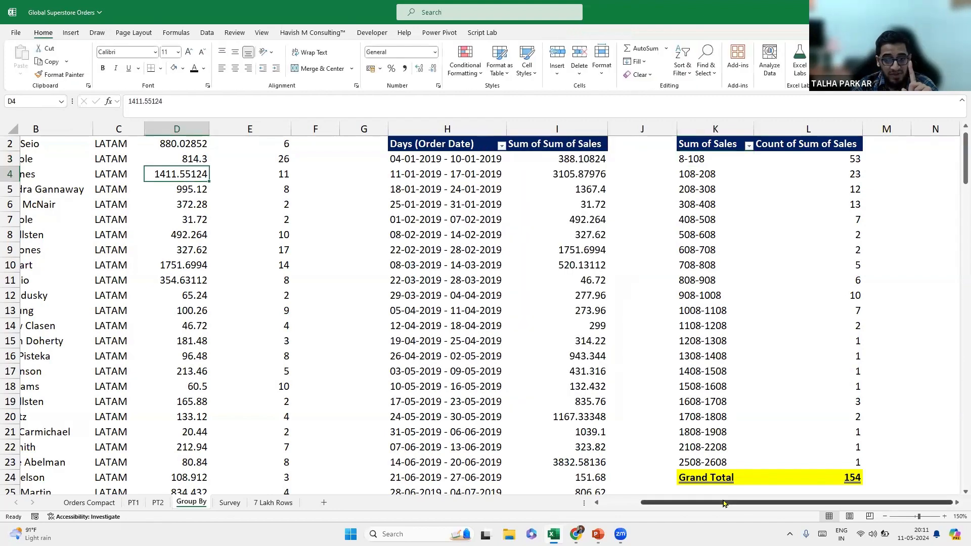
pyautogui.click(718, 161)
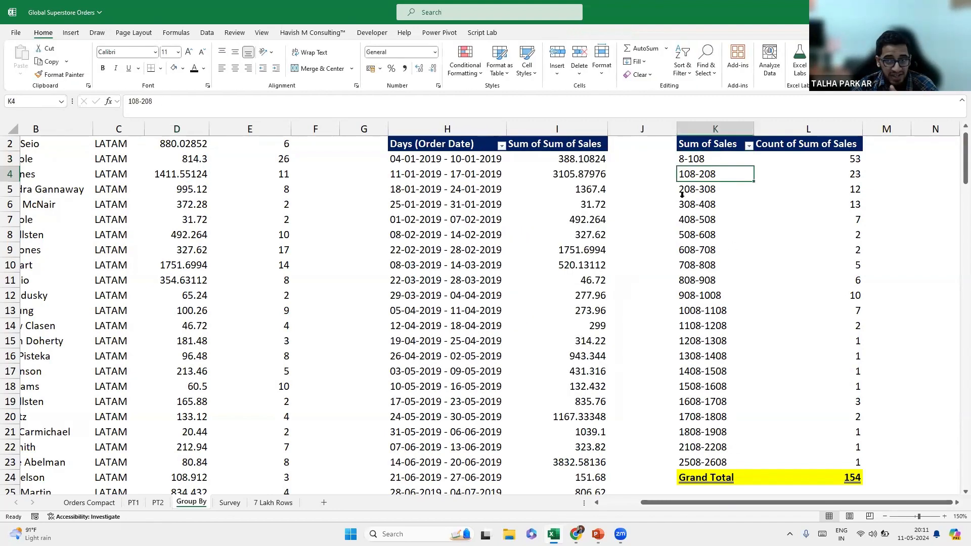
pyautogui.click(287, 224)
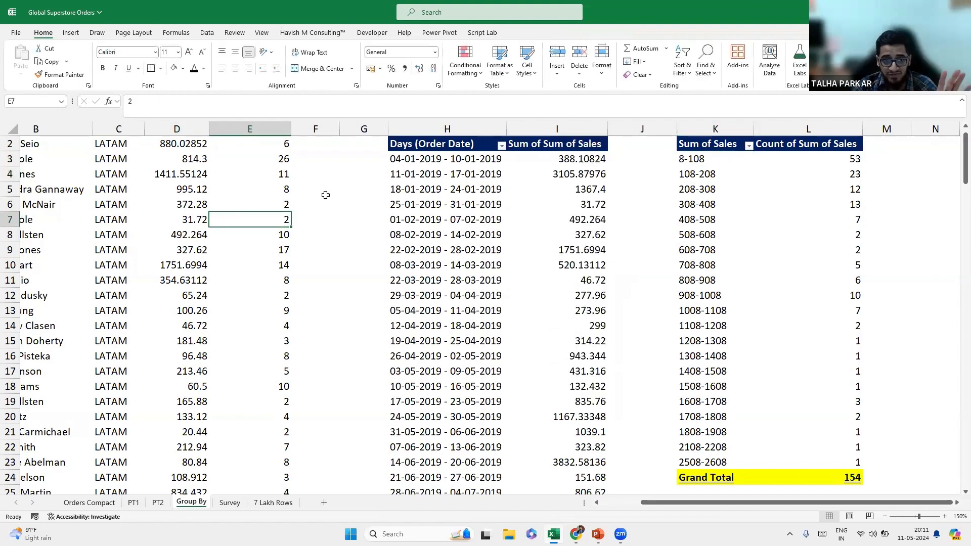
pyautogui.hotkey('alt', 'n')
pyautogui.click(314, 251)
pyautogui.moveTo(726, 503); pyautogui.dragTo(735, 502)
pyautogui.hscroll(2, 916, 362)
pyautogui.click(936, 159)
# Create the pivot at N2 with Sum of Quantity in its Rows.
pyautogui.click(407, 297)
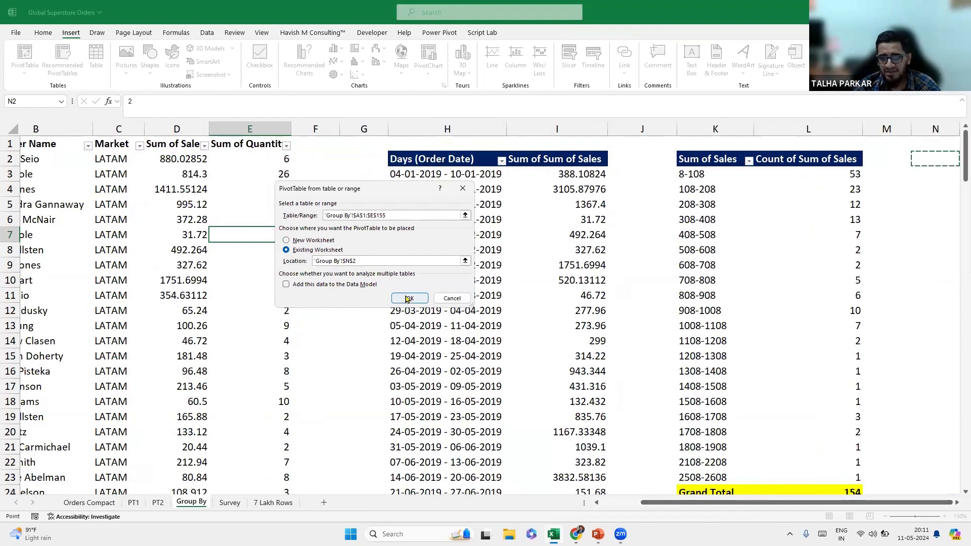
pyautogui.moveTo(810, 505); pyautogui.dragTo(853, 504)
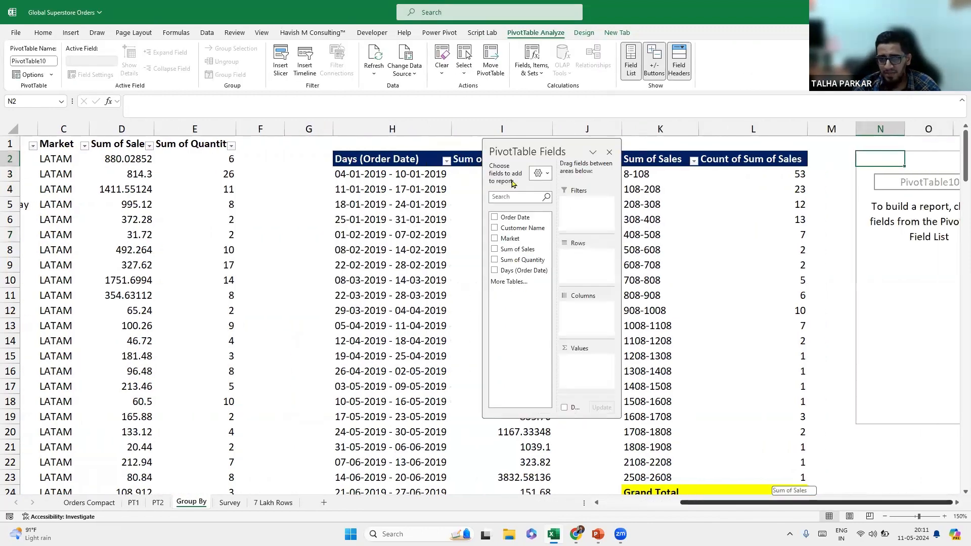
pyautogui.moveTo(530, 146); pyautogui.dragTo(595, 147)
pyautogui.moveTo(587, 261); pyautogui.dragTo(651, 256)
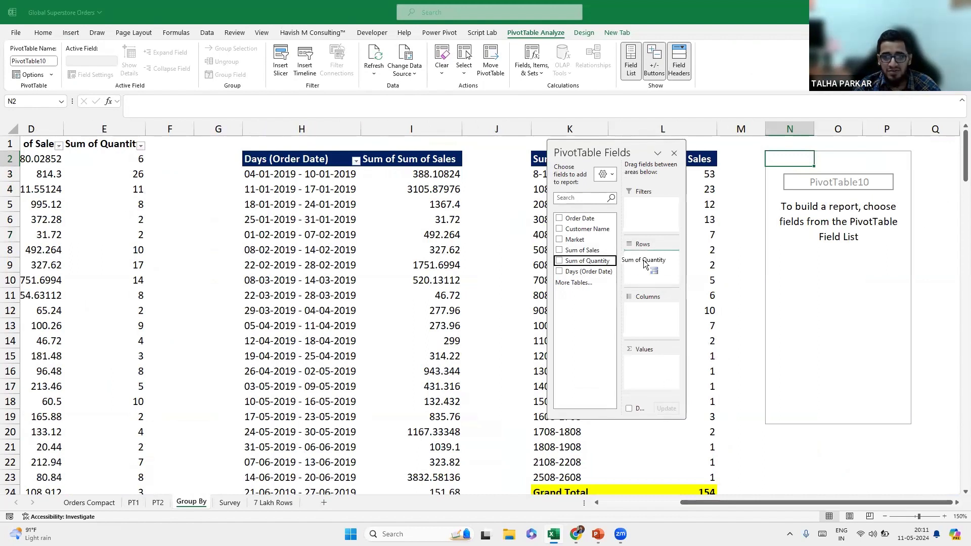
# Group the quantity row labels from 0 to 40 in steps of 10.
pyautogui.rightClick(858, 303)
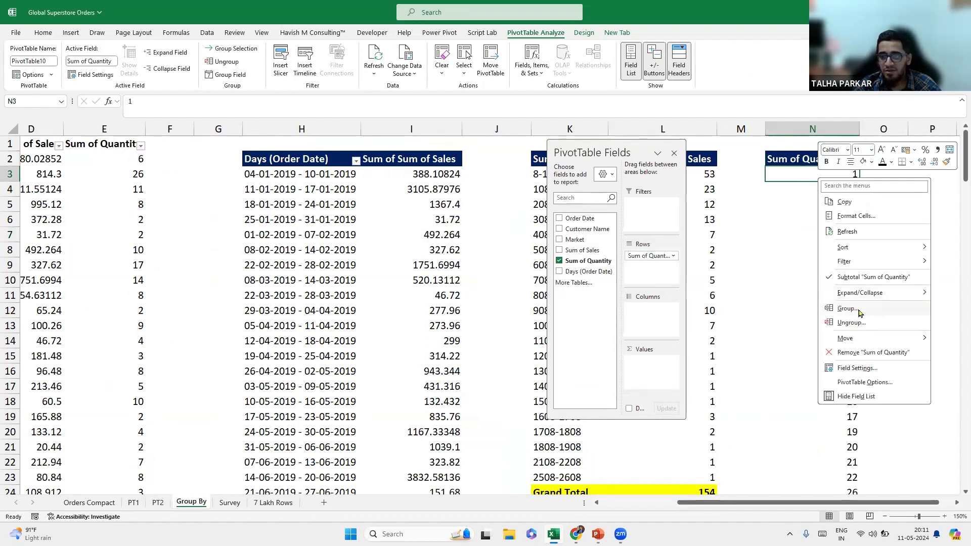
pyautogui.click(860, 310)
pyautogui.moveTo(843, 260); pyautogui.dragTo(769, 201)
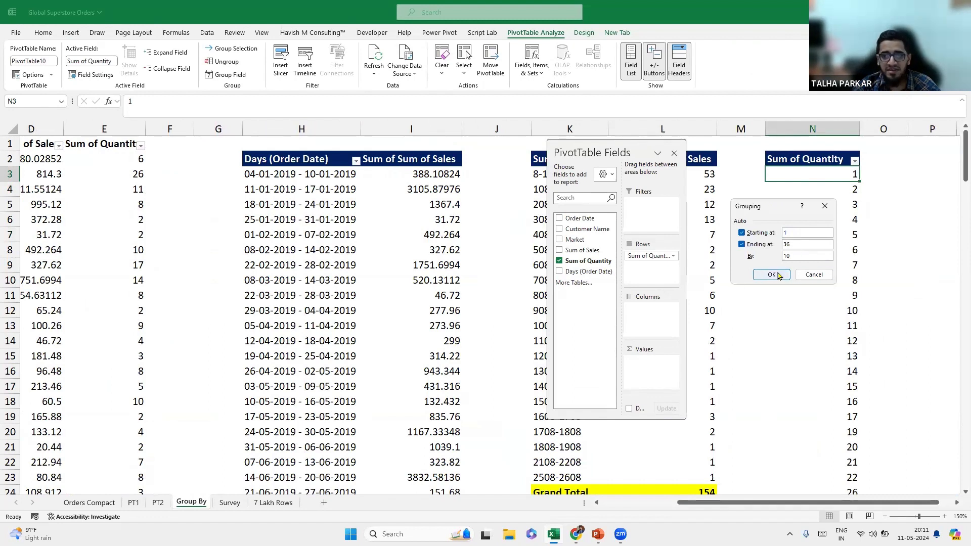
pyautogui.press('BackSpace')
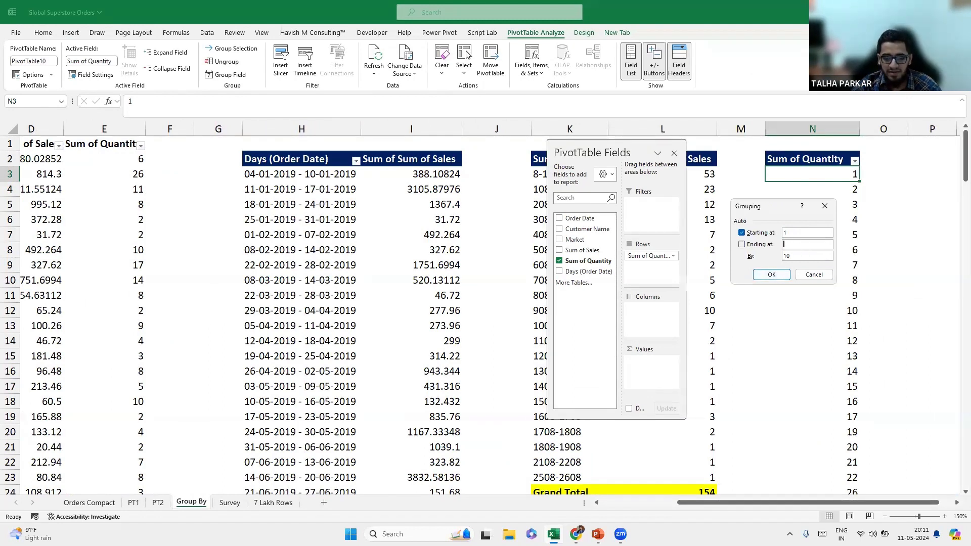
pyautogui.write('40')
pyautogui.click(788, 234)
pyautogui.press('BackSpace')
pyautogui.write('0')
pyautogui.click(771, 275)
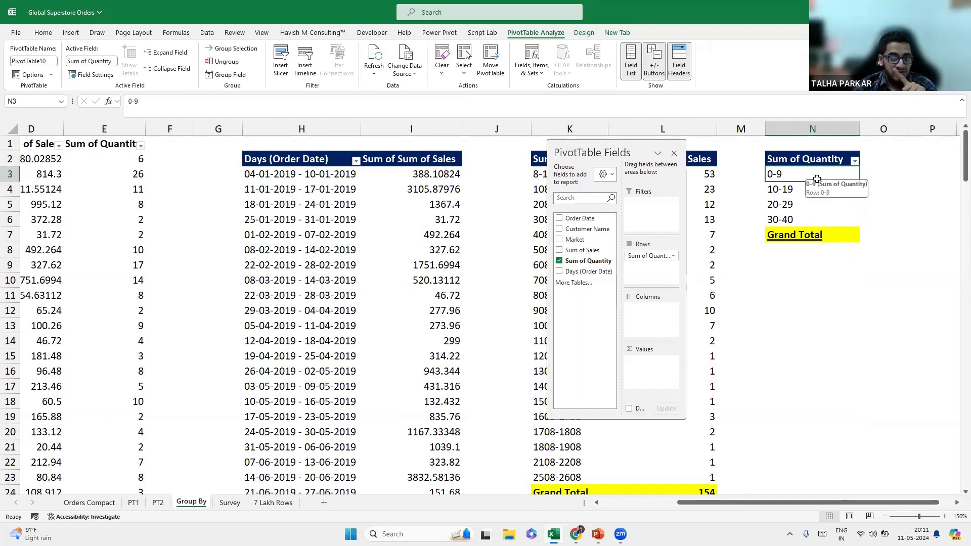
# Add Sum of Quantity to Values as a count of orders per quantity bin.
pyautogui.moveTo(617, 149); pyautogui.dragTo(464, 147)
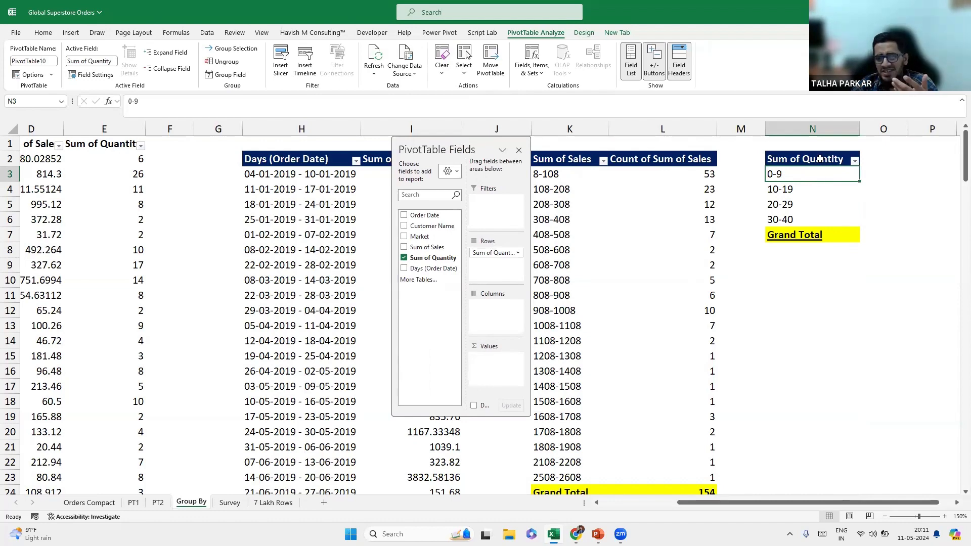
pyautogui.moveTo(432, 258); pyautogui.dragTo(496, 369)
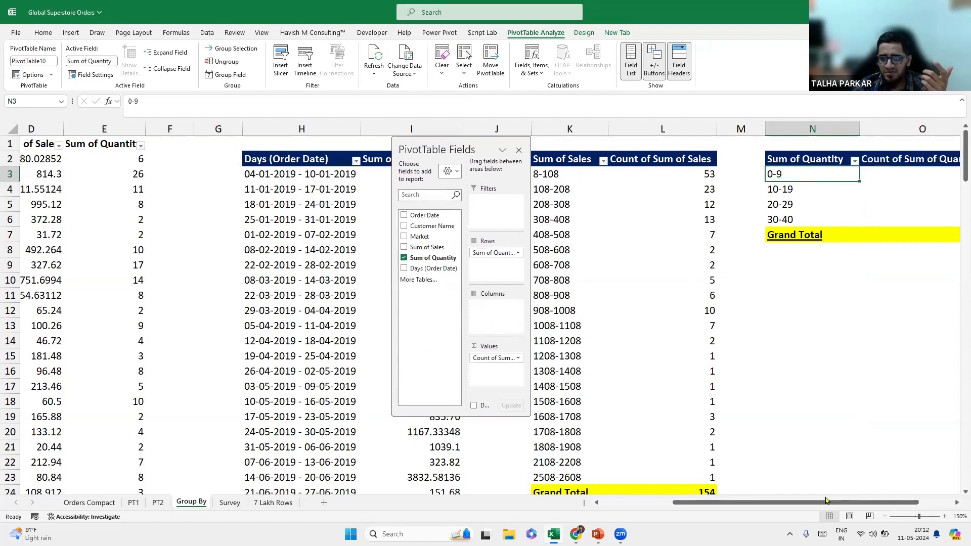
pyautogui.moveTo(866, 500); pyautogui.dragTo(900, 500)
pyautogui.click(514, 357)
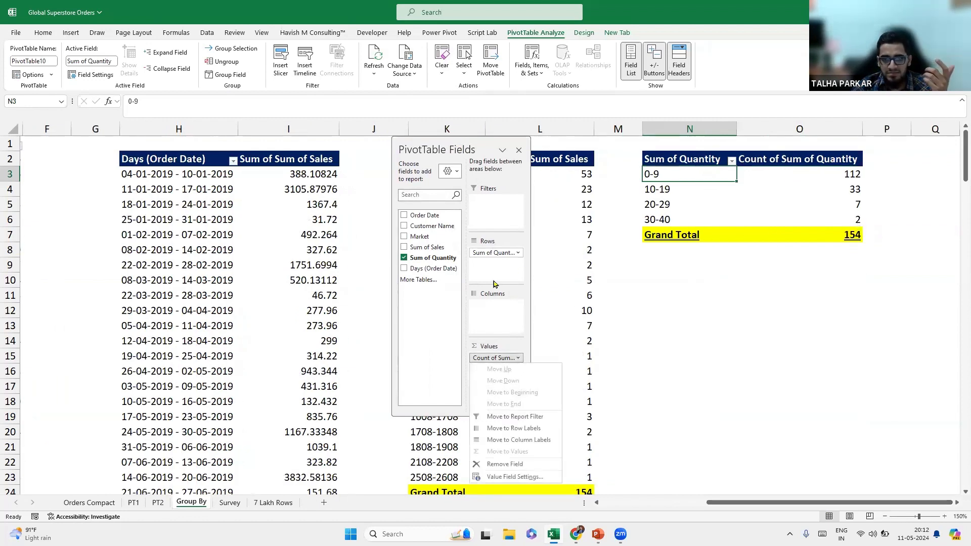
pyautogui.click(436, 332)
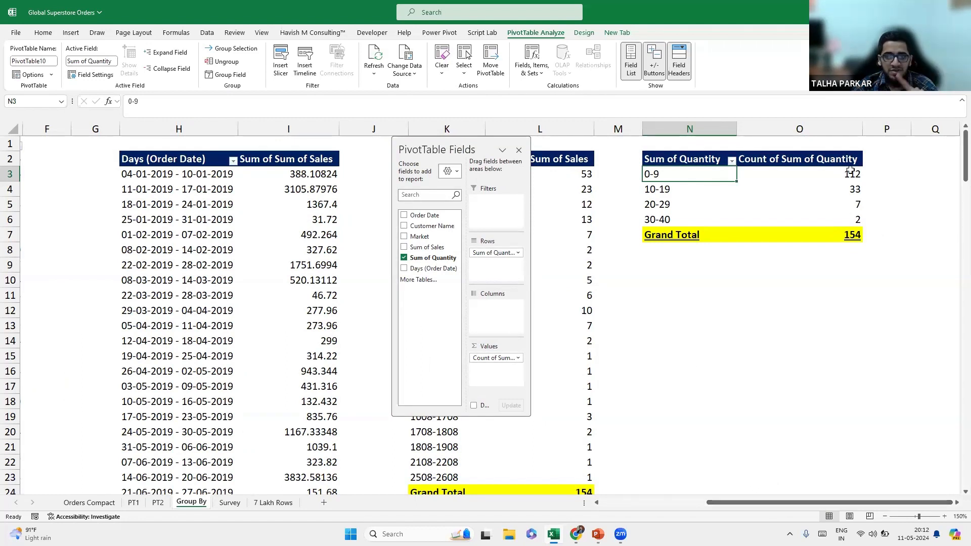
# Rename the count column header in O2 to Count.
pyautogui.doubleClick(799, 160)
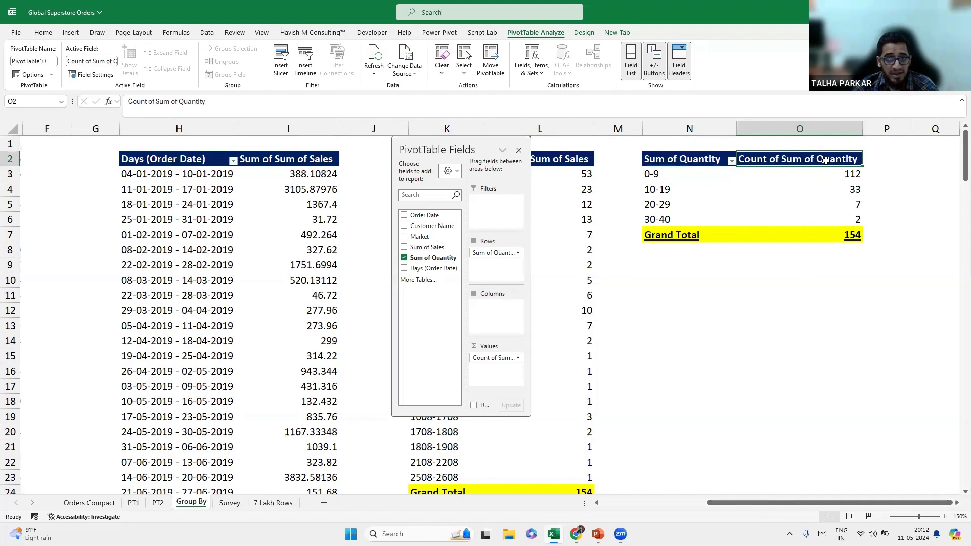
pyautogui.moveTo(865, 135)
pyautogui.mouseDown()
pyautogui.moveTo(838, 132)
pyautogui.moveTo(858, 129)
pyautogui.mouseUp()
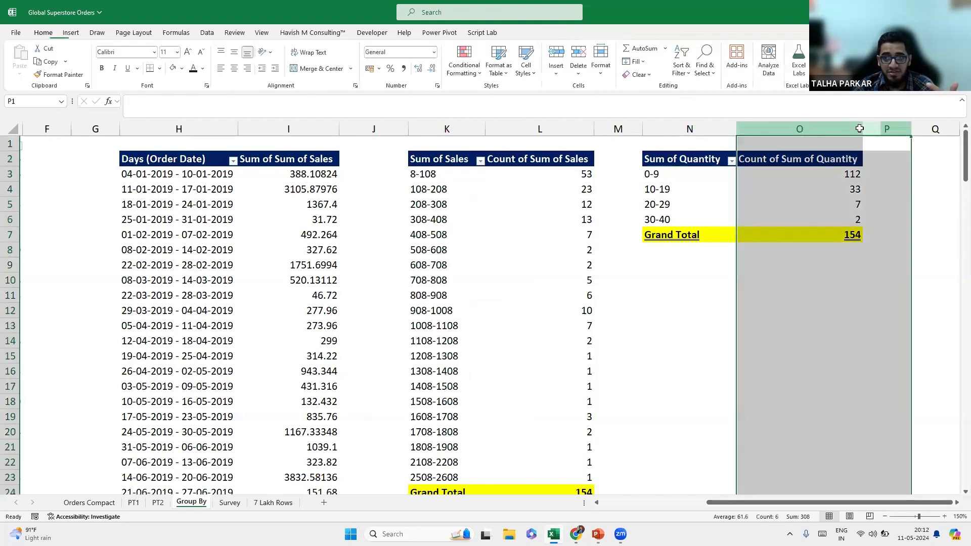
pyautogui.click(824, 159)
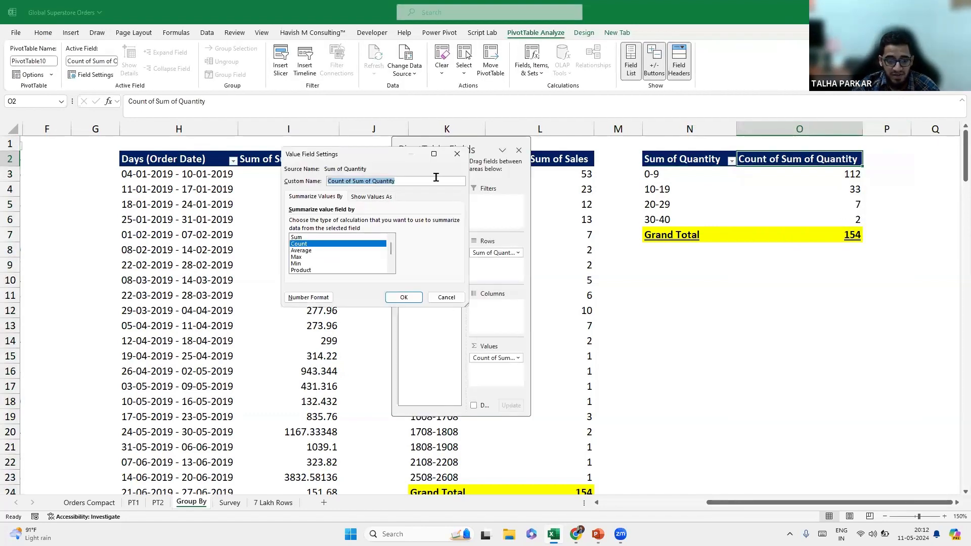
pyautogui.write('F')
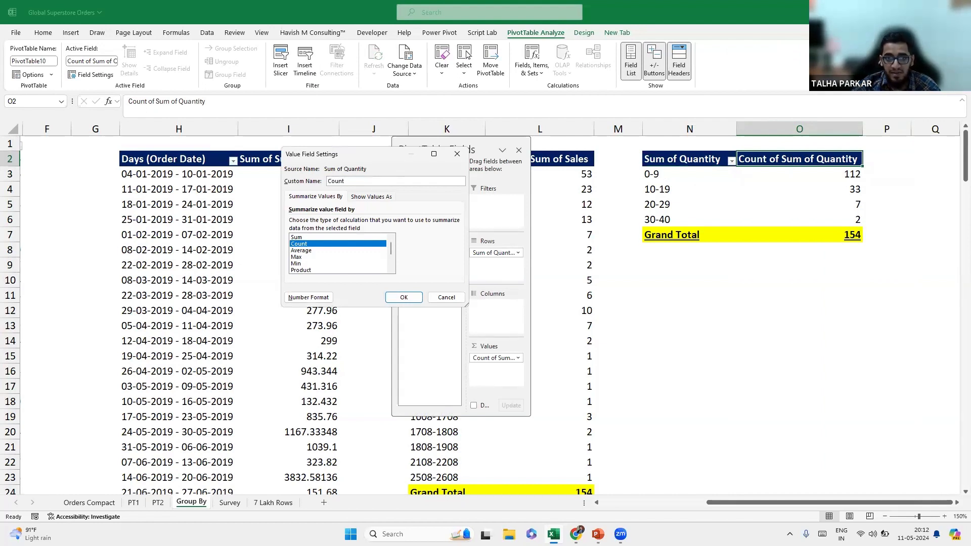
pyautogui.write('ount')
pyautogui.press('Return')
pyautogui.moveTo(486, 153); pyautogui.dragTo(383, 152)
# Add a second line '(Upper limit not included)' to the Sum of Sales header and wrap it.
pyautogui.click(448, 174)
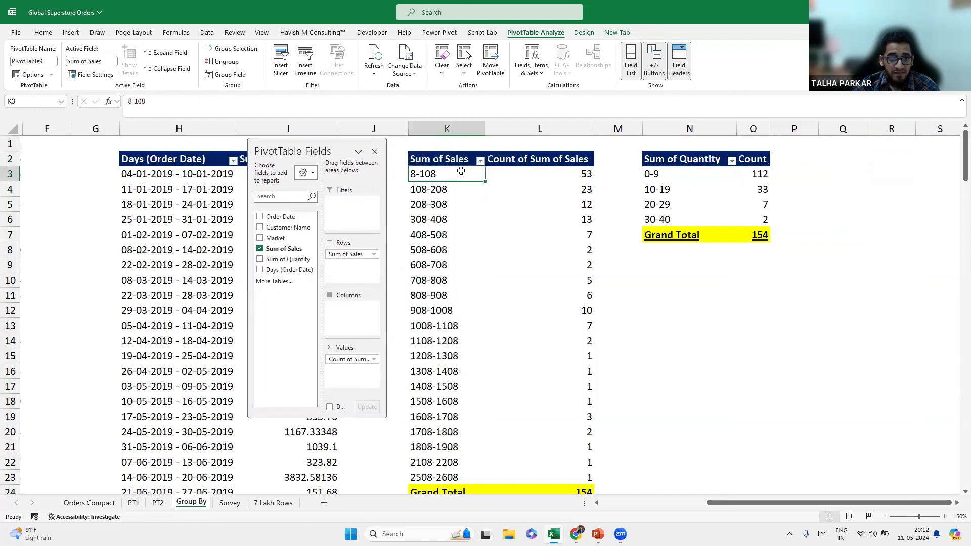
pyautogui.moveTo(449, 201); pyautogui.dragTo(450, 441)
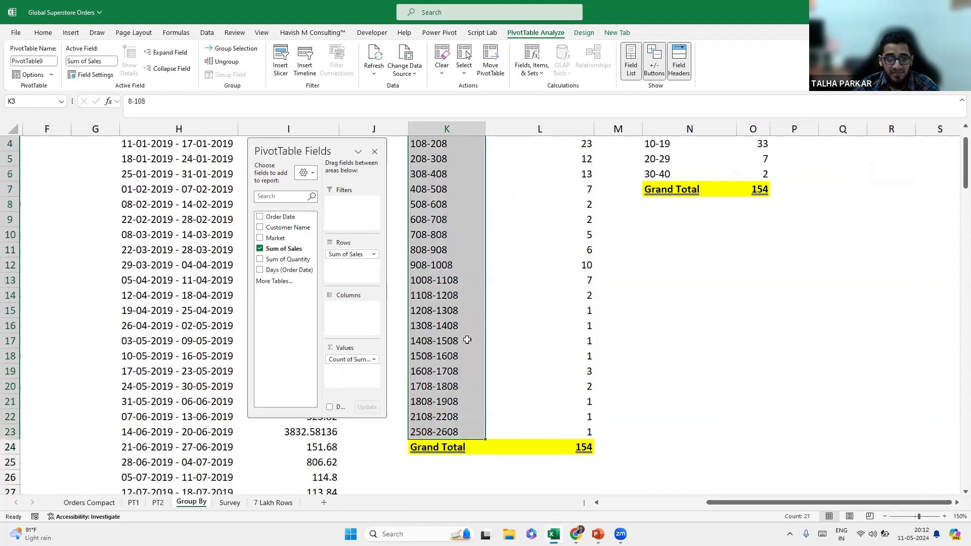
pyautogui.scroll(1, 468, 283)
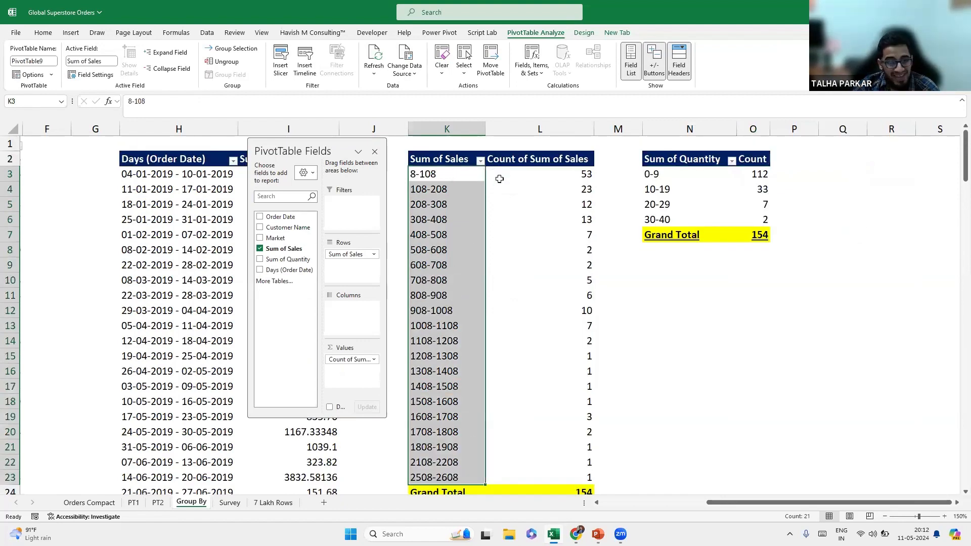
pyautogui.click(470, 173)
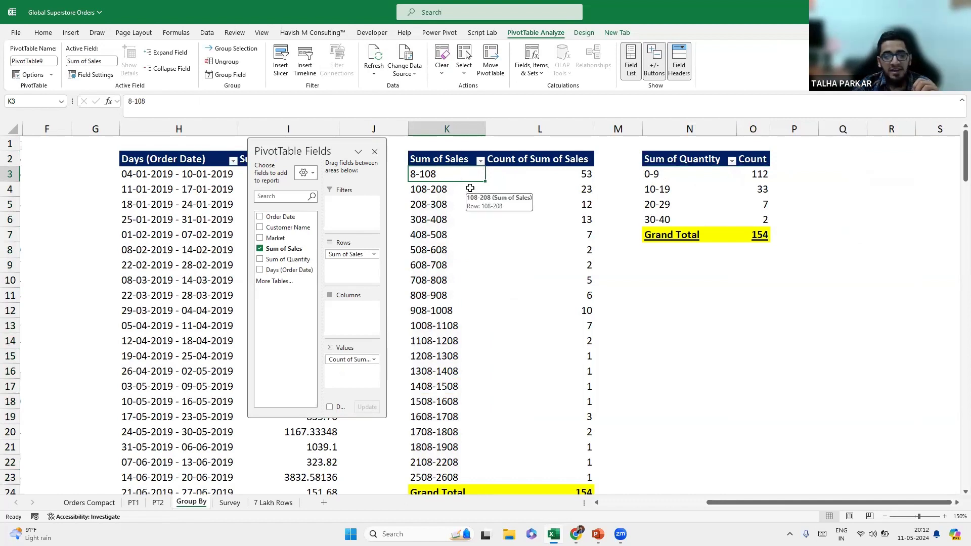
pyautogui.moveTo(331, 147); pyautogui.dragTo(328, 163)
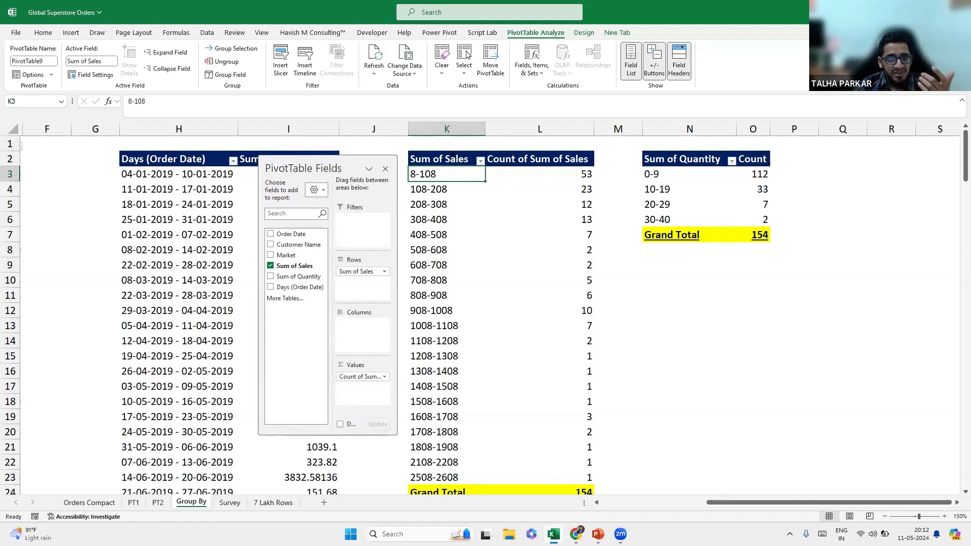
pyautogui.doubleClick(446, 158)
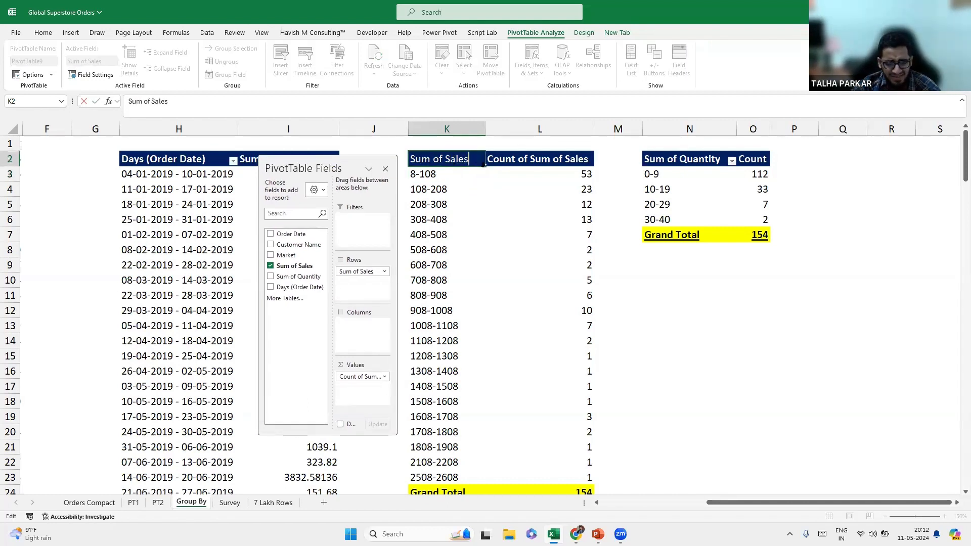
pyautogui.hotkey('alt', 'Return')
pyautogui.hotkey('alt', 'Return')
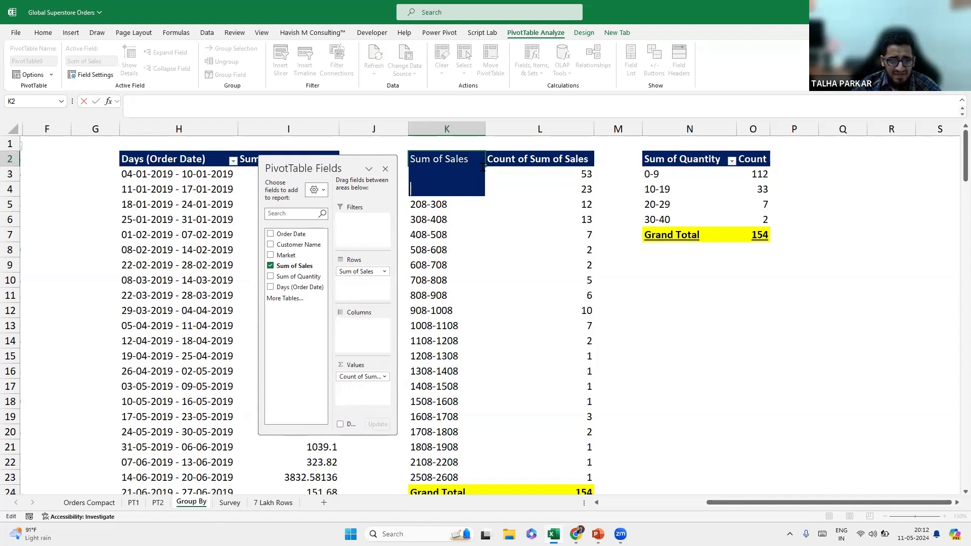
pyautogui.write('(Uper l')
pyautogui.press('BackSpace')
pyautogui.press('BackSpace')
pyautogui.write('per limit not included)')
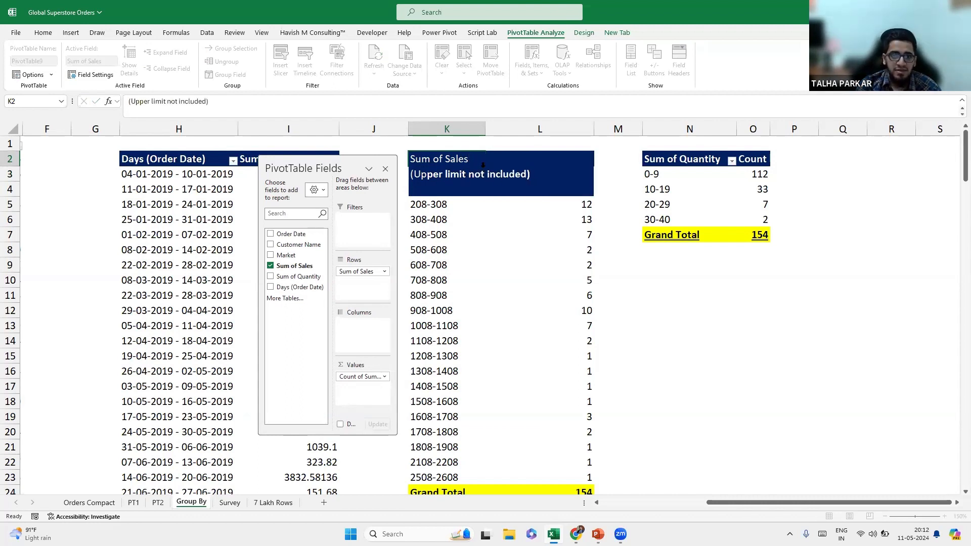
pyautogui.press('Return')
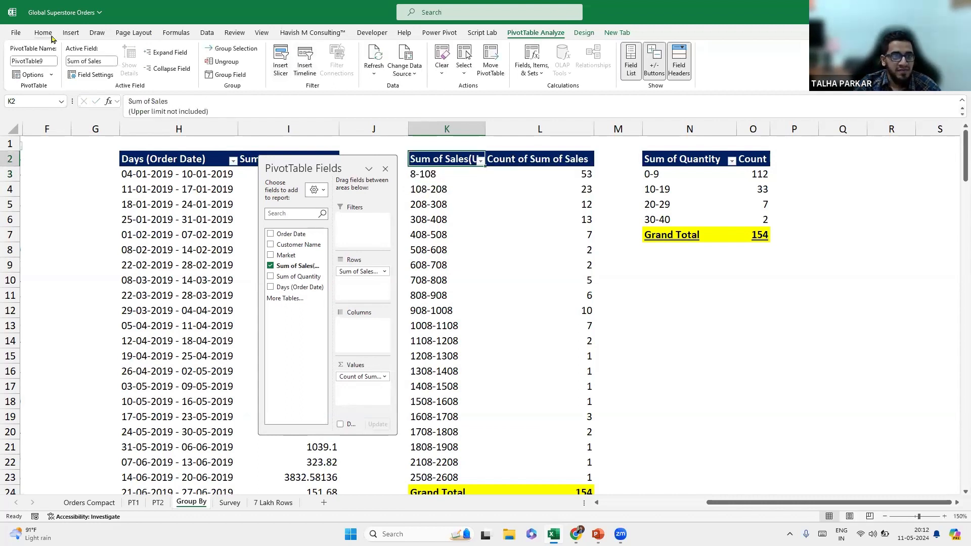
pyautogui.click(44, 34)
pyautogui.click(296, 53)
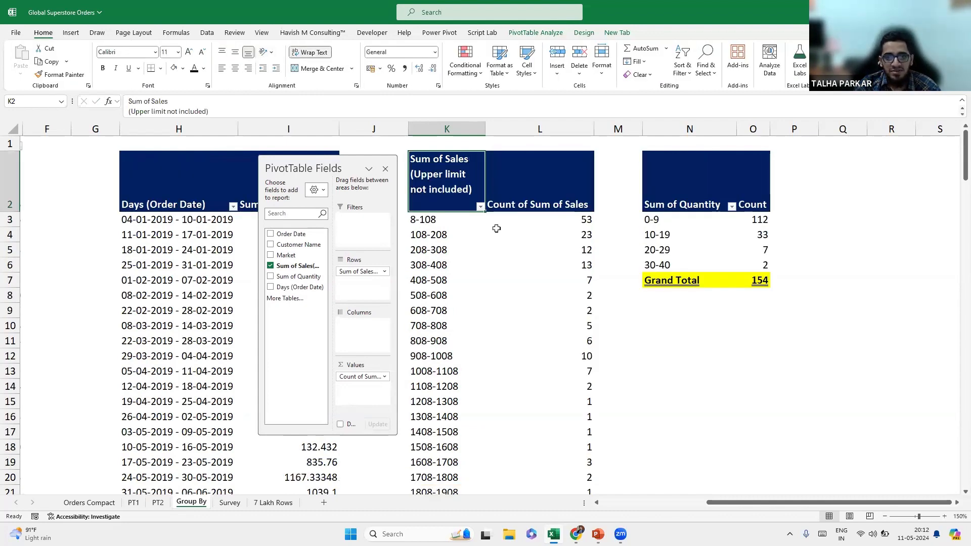
# Select bin labels K3:K23, excluding Grand Total, and open Find and Replace.
pyautogui.click(457, 226)
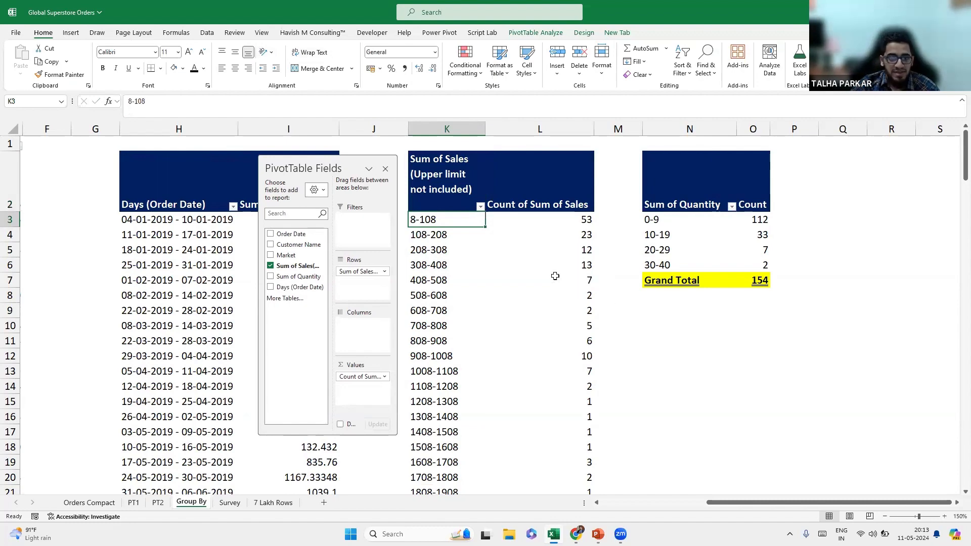
pyautogui.hotkey('ctrl', 'shift', 'Down')
pyautogui.hotkey('shift', 'Up')
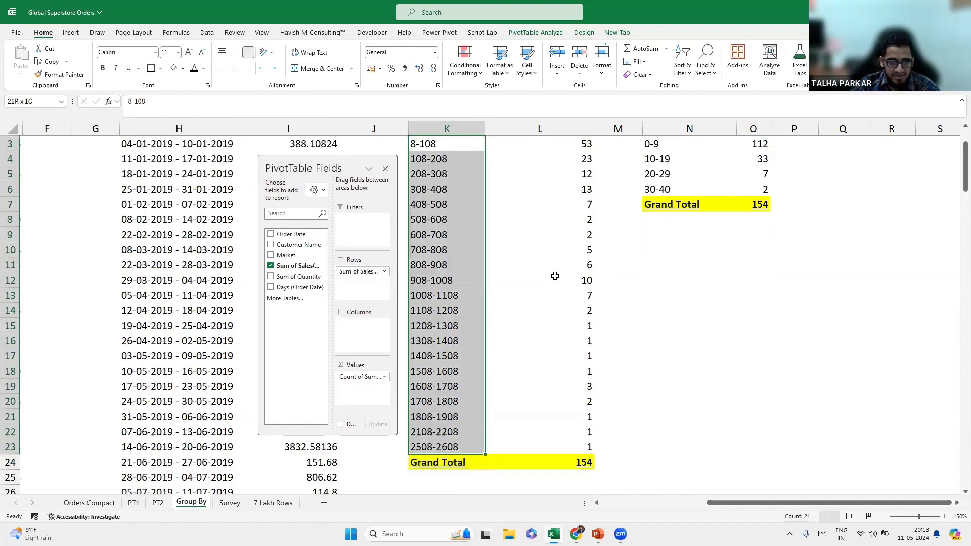
pyautogui.hotkey('ctrl', 'h')
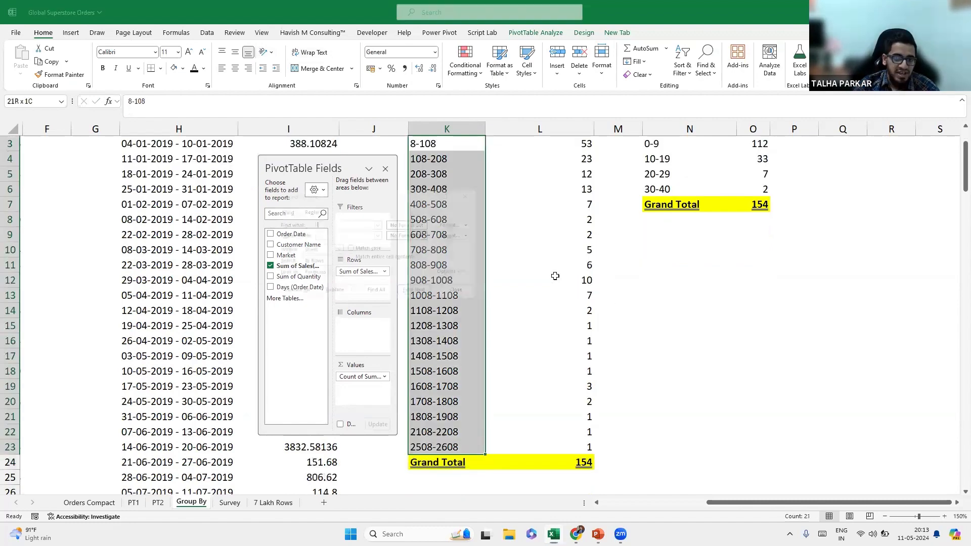
# Replace every '-' in the bin labels with ' up to ', giving labels like '8 up to 108'.
pyautogui.moveTo(352, 192); pyautogui.dragTo(549, 172)
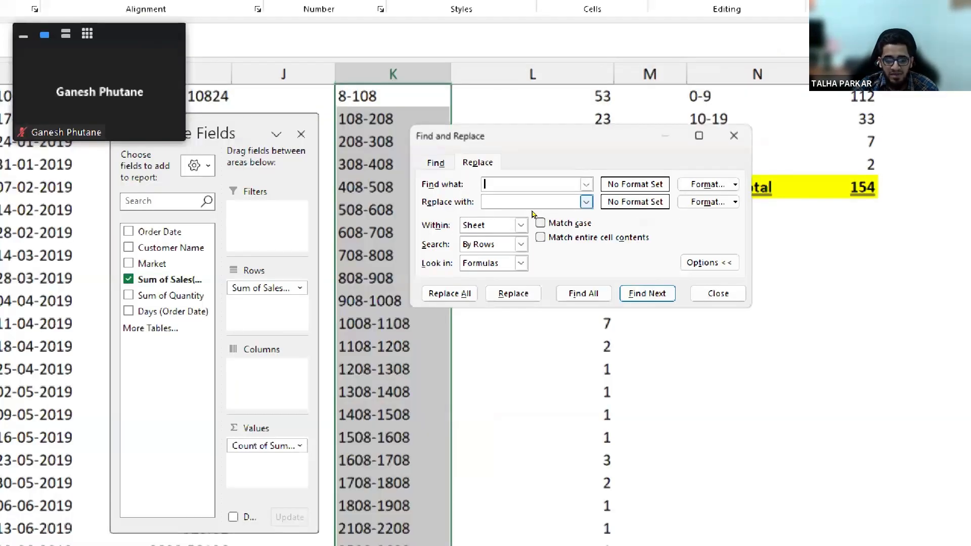
pyautogui.press('Tab')
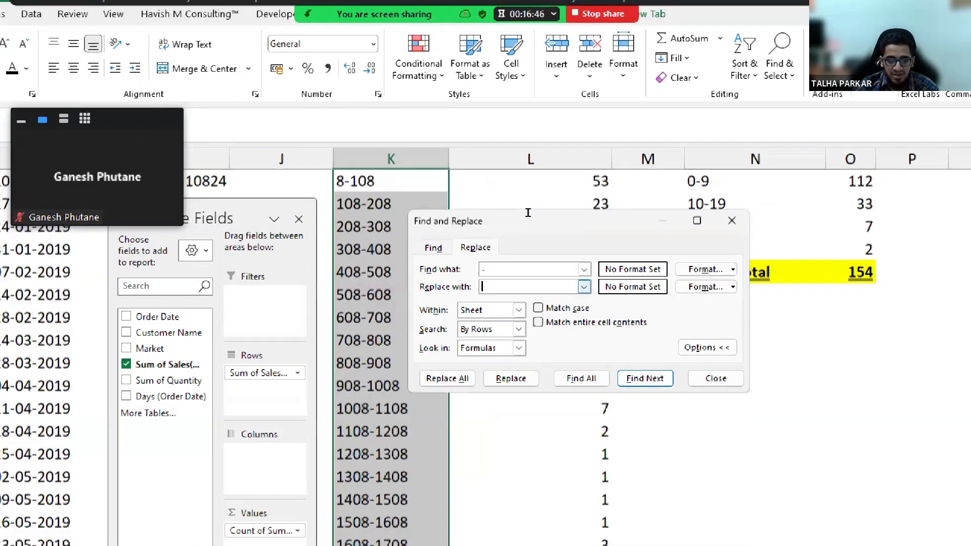
pyautogui.write('up')
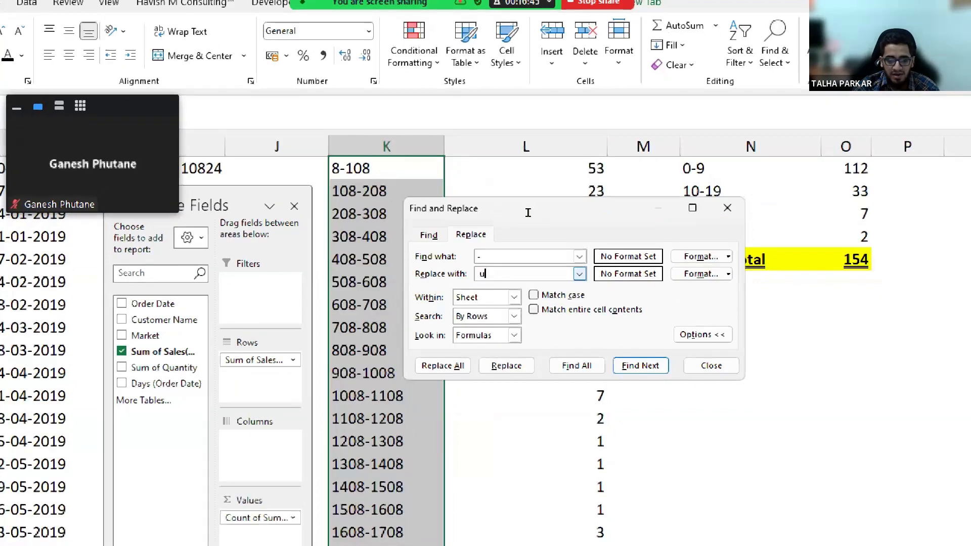
pyautogui.write(' to')
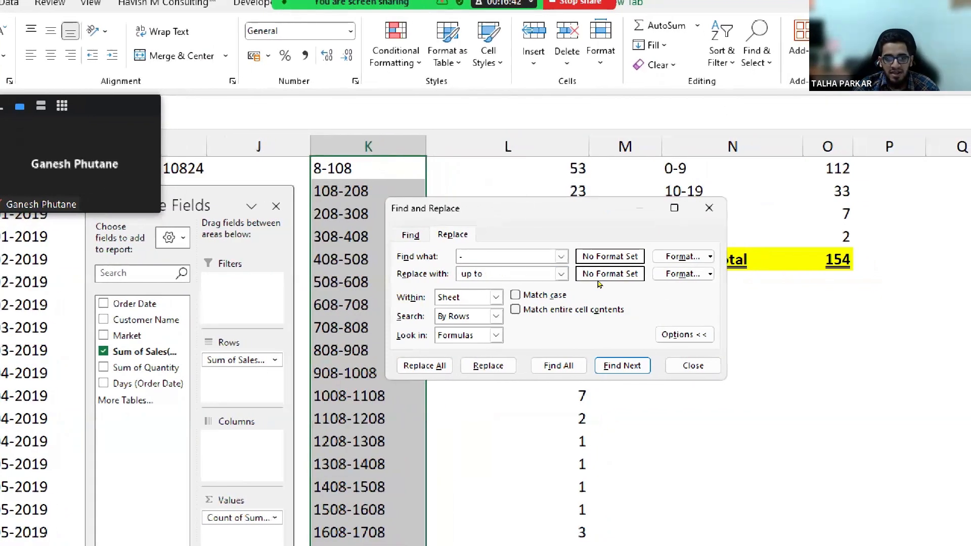
pyautogui.hotkey('alt', 'a')
pyautogui.press('Return')
pyautogui.press('Escape')
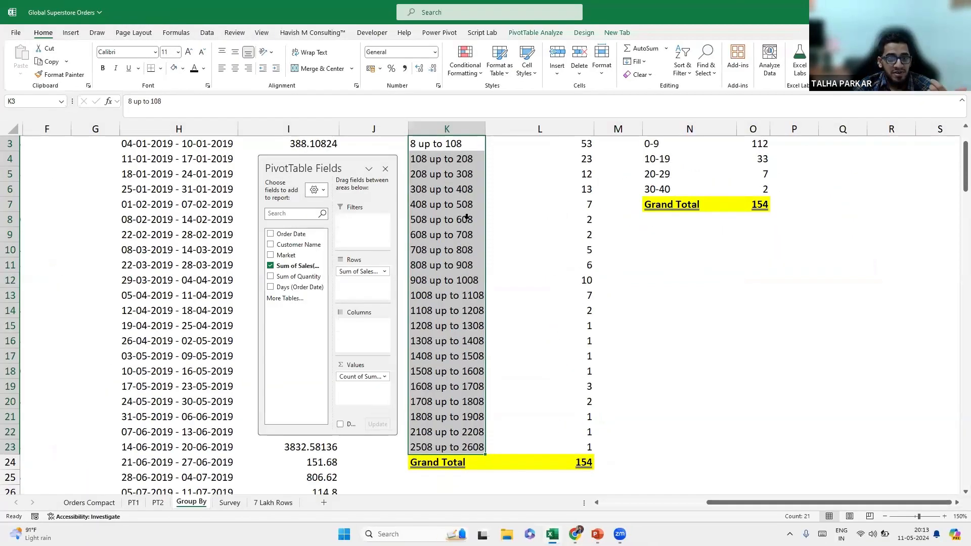
pyautogui.scroll(1, 397, 278)
pyautogui.click(465, 225)
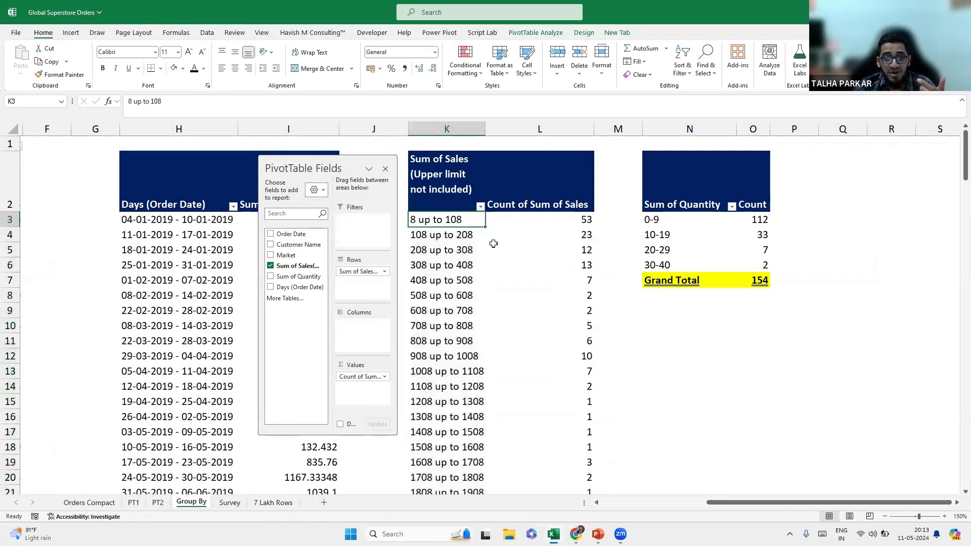
pyautogui.click(467, 237)
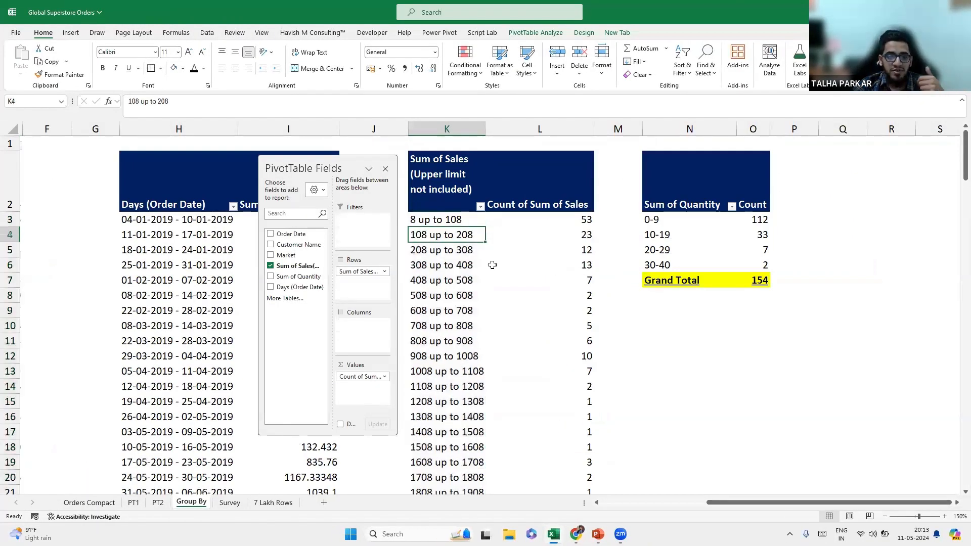
pyautogui.click(473, 222)
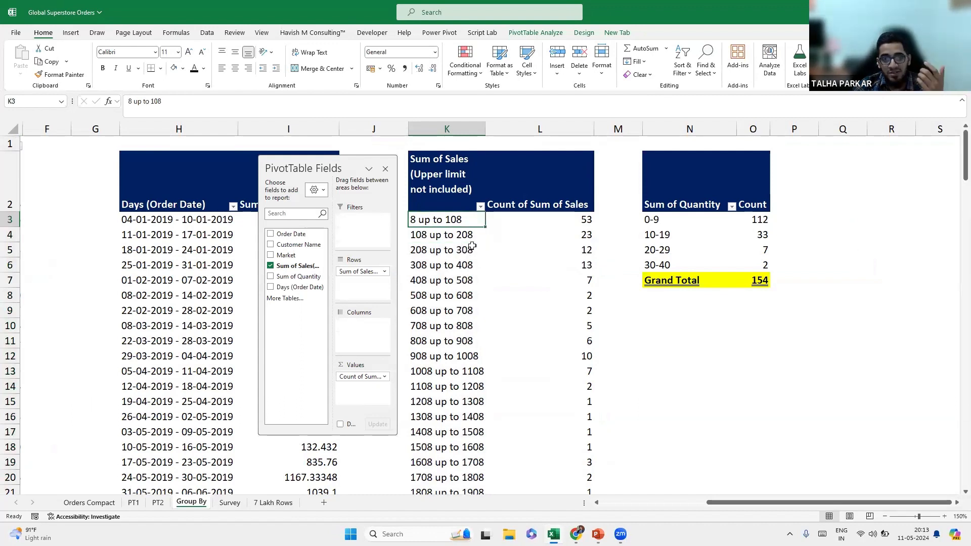
# Move the PivotTable Fields pane to the right, beside the quantity pivot.
pyautogui.moveTo(327, 163); pyautogui.dragTo(334, 161)
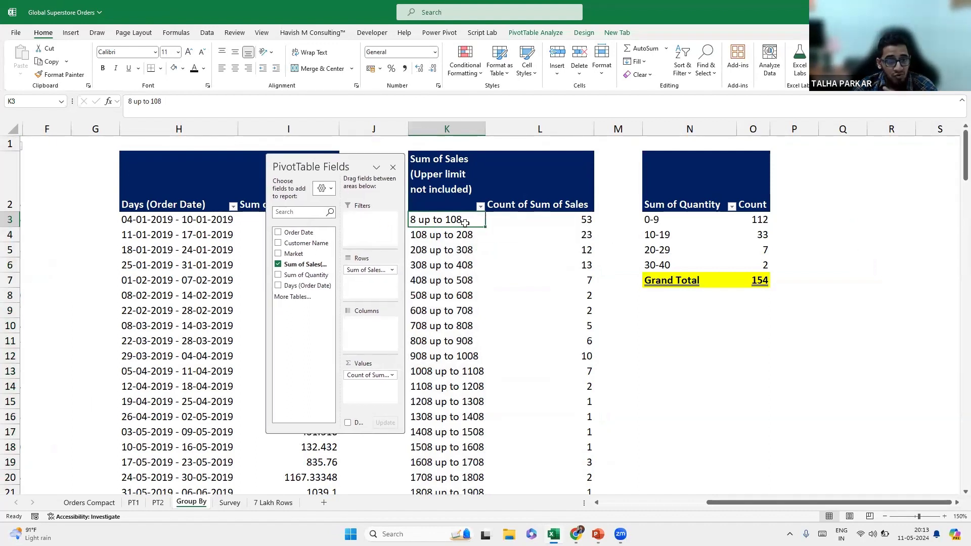
pyautogui.moveTo(318, 170); pyautogui.dragTo(310, 174)
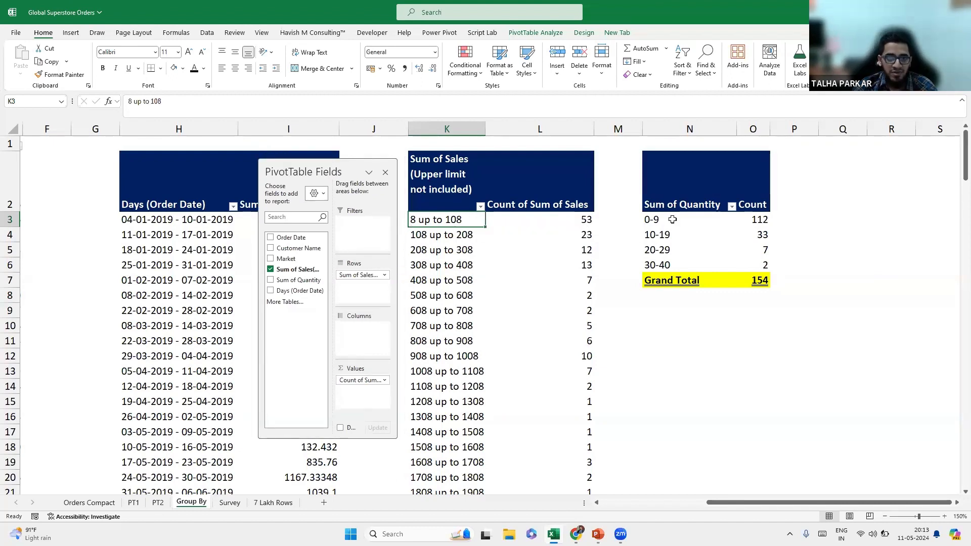
pyautogui.moveTo(337, 172); pyautogui.dragTo(382, 217)
pyautogui.moveTo(534, 238); pyautogui.dragTo(869, 192)
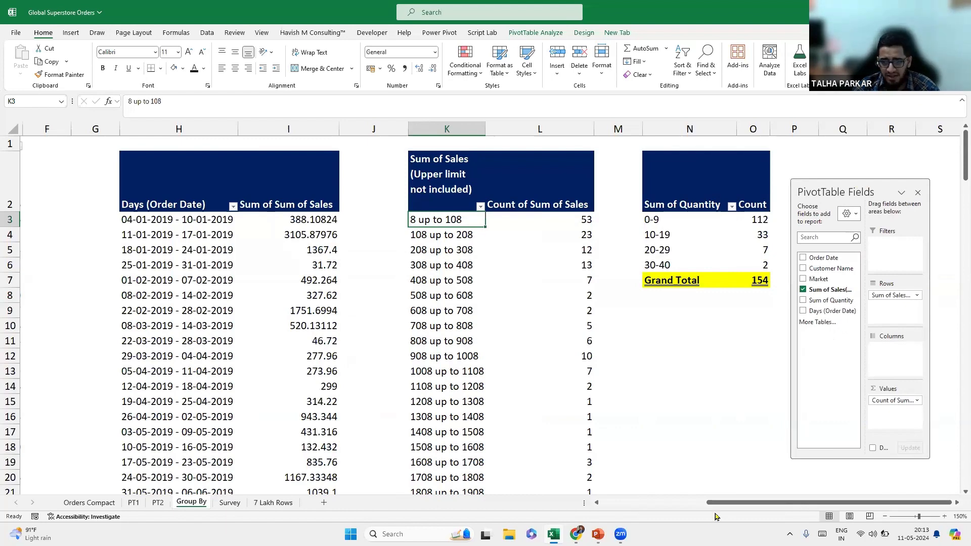
pyautogui.moveTo(715, 507); pyautogui.dragTo(229, 504)
# Select the responses in column A of the Survey sheet, then view the Google Sheets form responses.
pyautogui.click(229, 502)
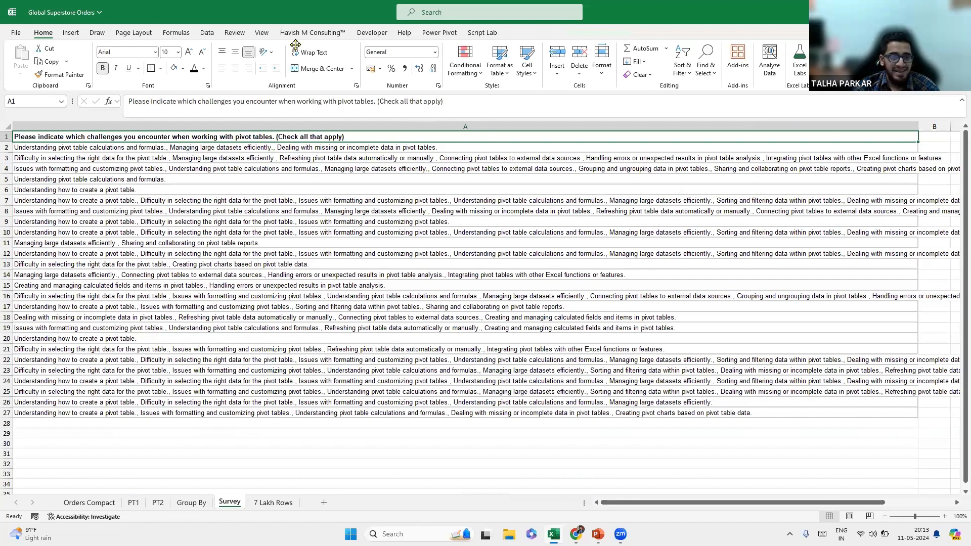
pyautogui.moveTo(119, 344); pyautogui.dragTo(199, 415)
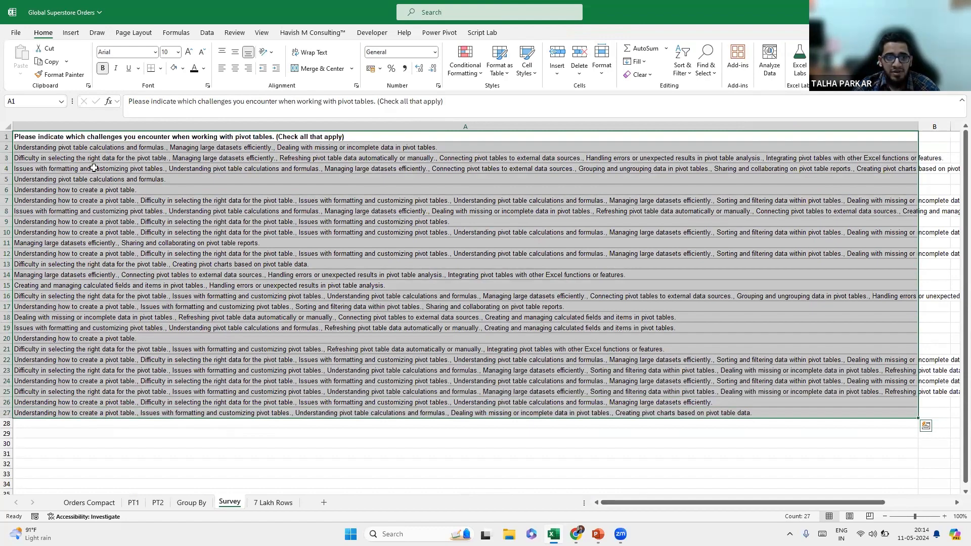
pyautogui.click(576, 534)
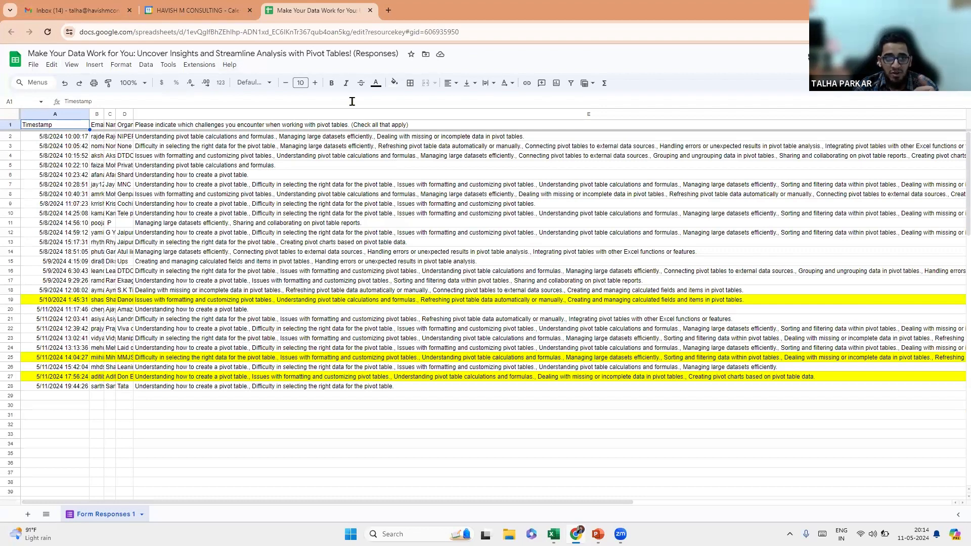
# Read the challenges in response cells E2 and E7, then switch back to Excel.
pyautogui.click(308, 138)
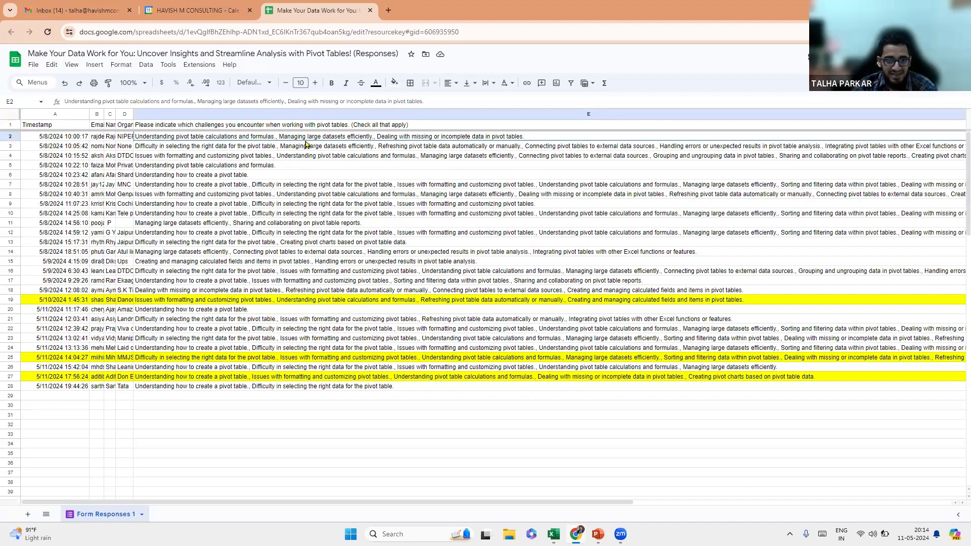
pyautogui.click(272, 186)
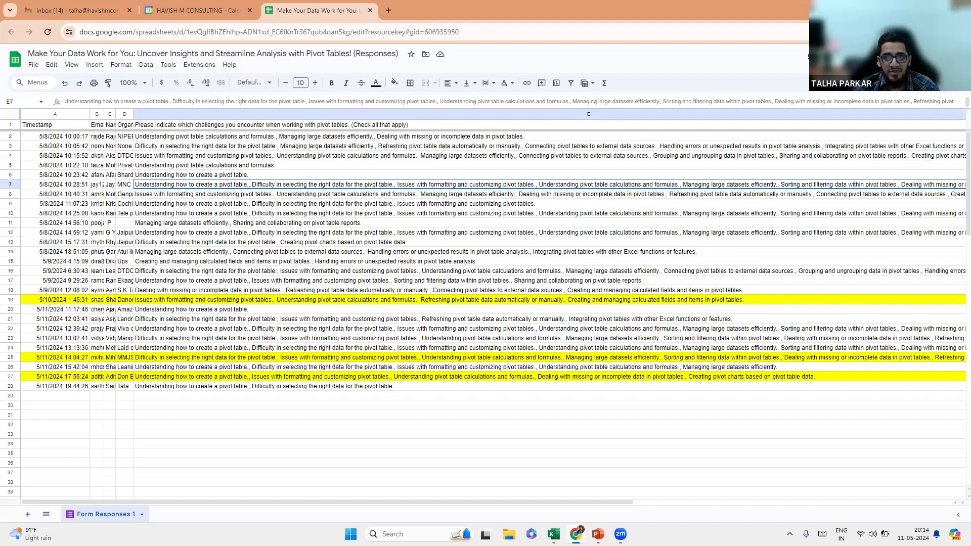
pyautogui.hotkey('alt', 'Tab')
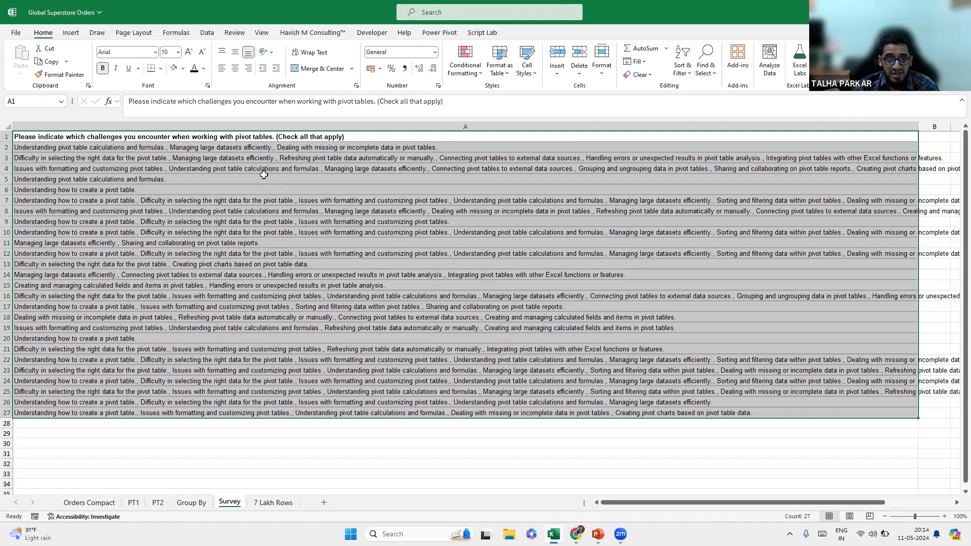
# Load the survey responses into Power Query as headered Table1, widening its text column to show full responses.
pyautogui.click(207, 32)
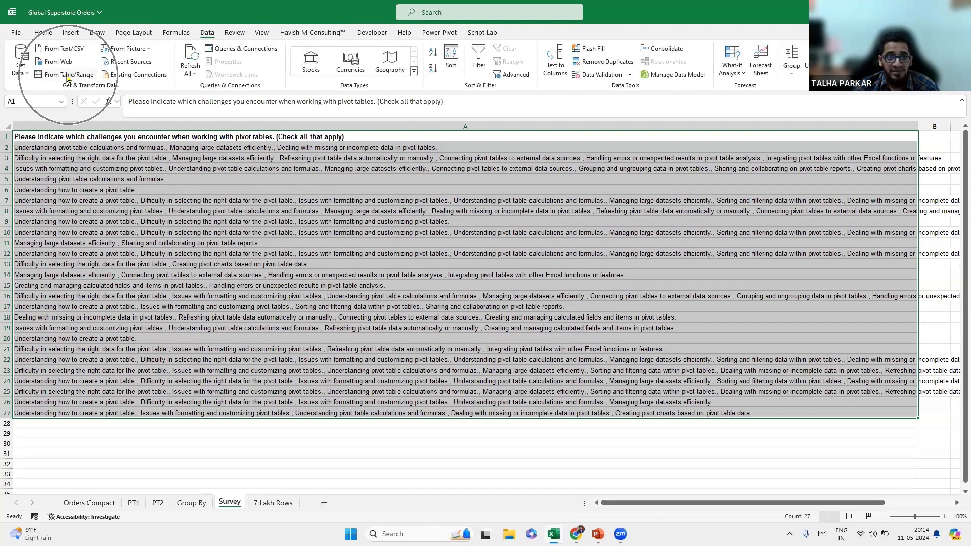
pyautogui.hotkey('ctrl', 'q')
pyautogui.click(68, 75)
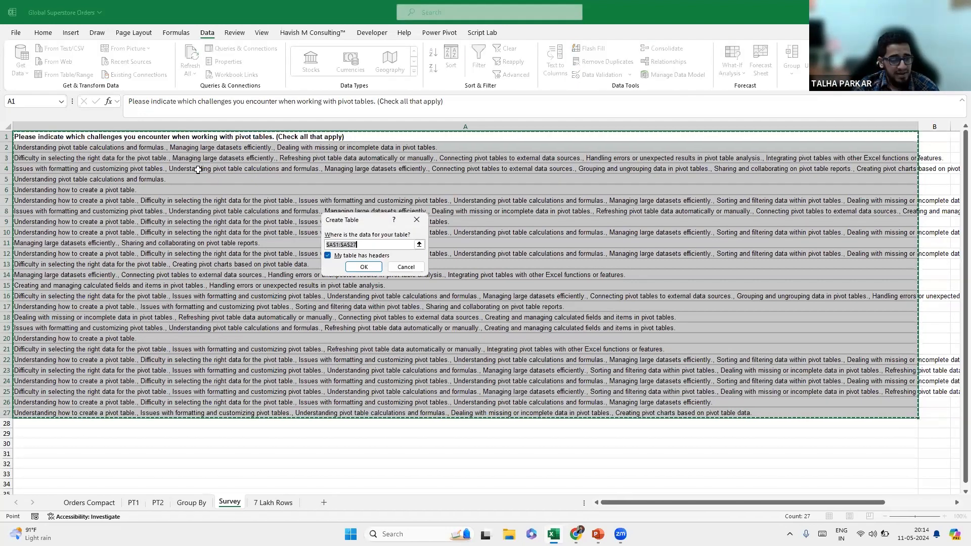
pyautogui.click(364, 267)
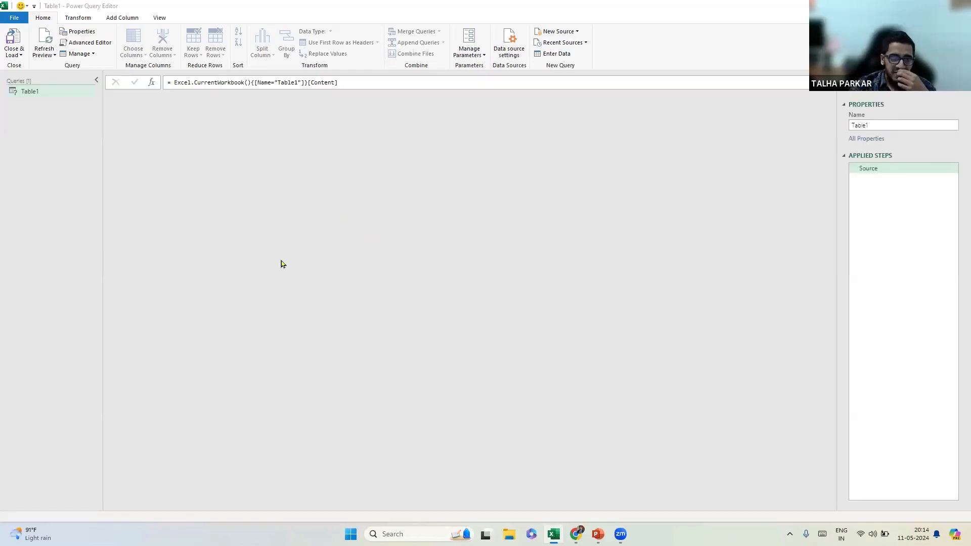
pyautogui.moveTo(303, 103); pyautogui.dragTo(441, 107)
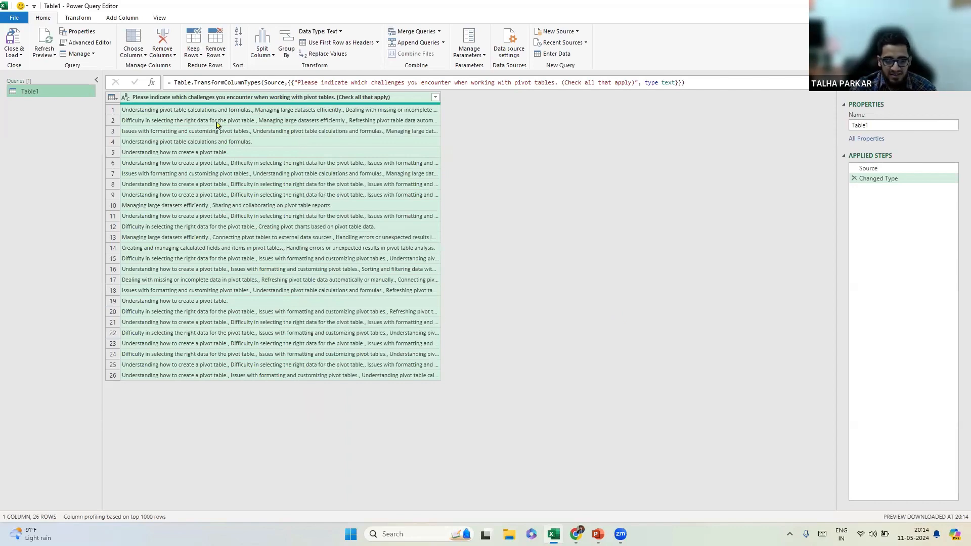
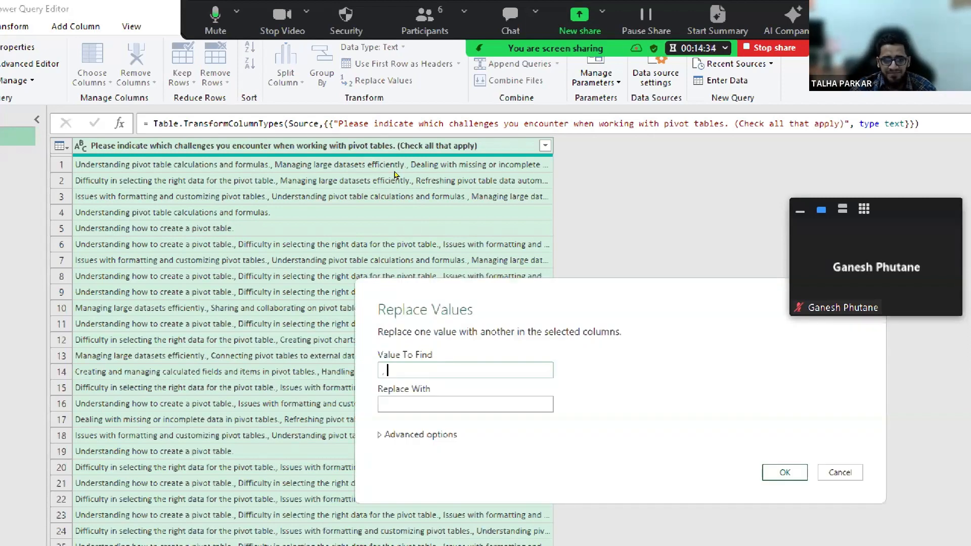
# Strip the ', ' separators from the answers, then split the column at every '.' custom delimiter.
pyautogui.write('.')
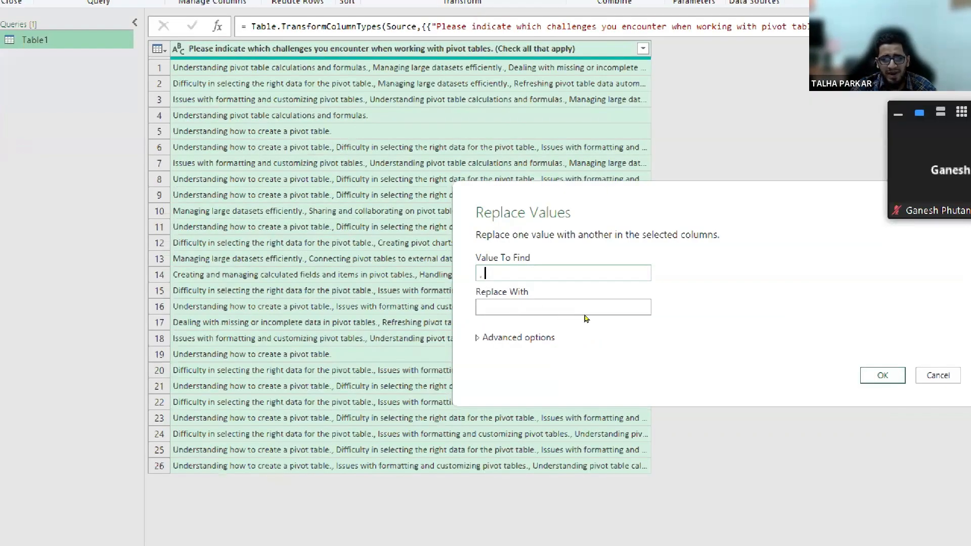
pyautogui.click(883, 376)
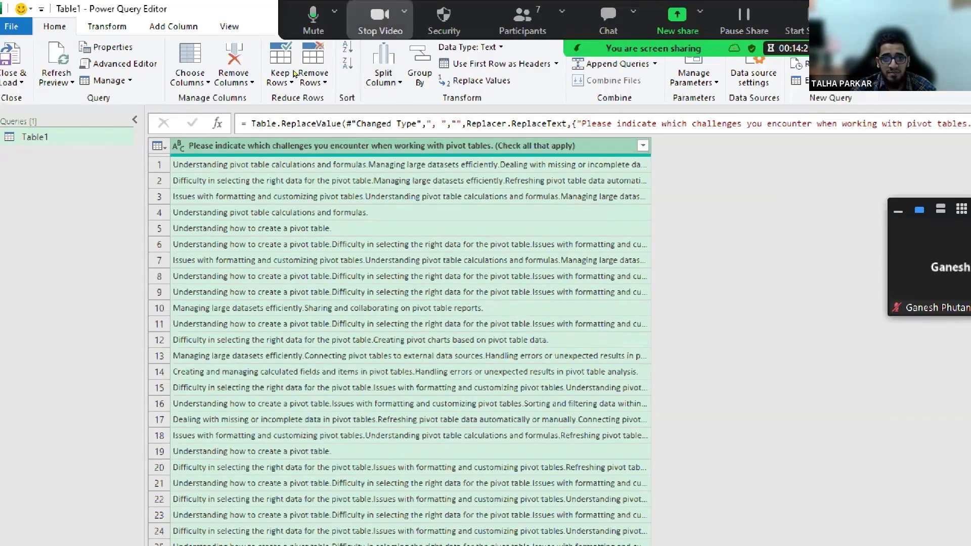
pyautogui.click(384, 75)
pyautogui.click(416, 98)
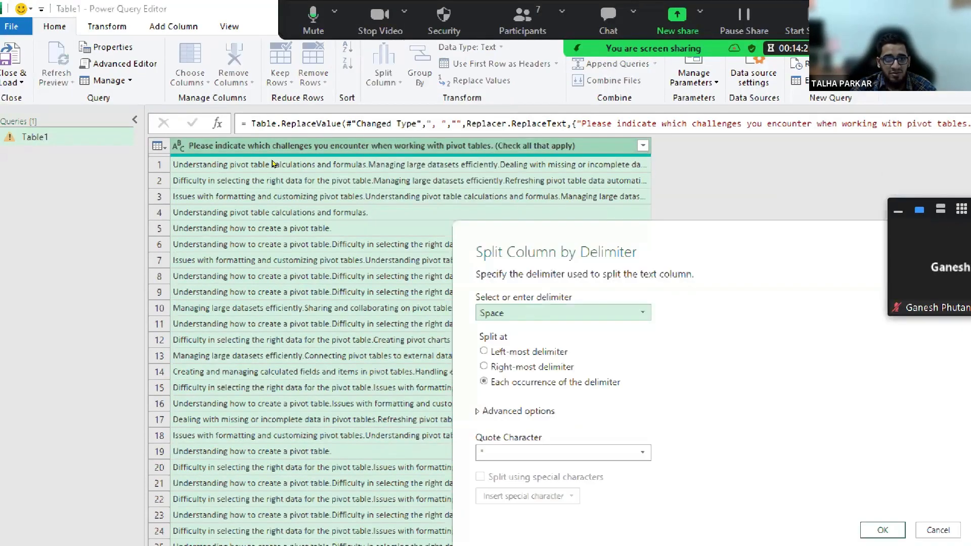
pyautogui.click(361, 212)
pyautogui.click(359, 212)
pyautogui.click(357, 212)
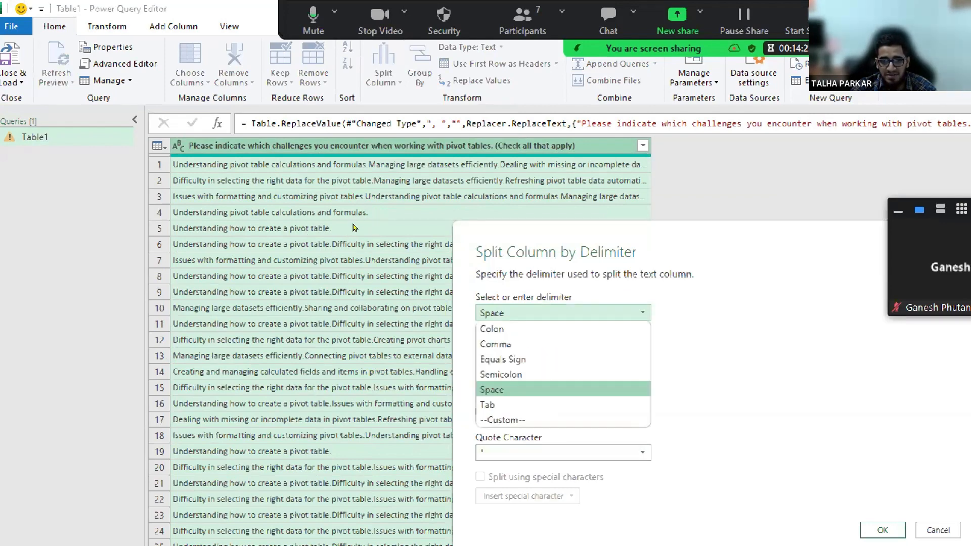
pyautogui.click(349, 278)
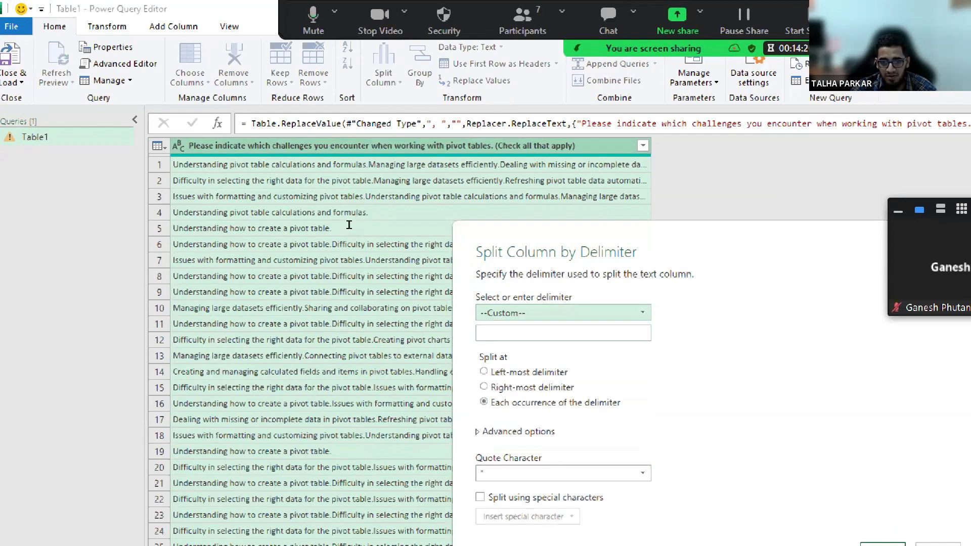
pyautogui.write('.')
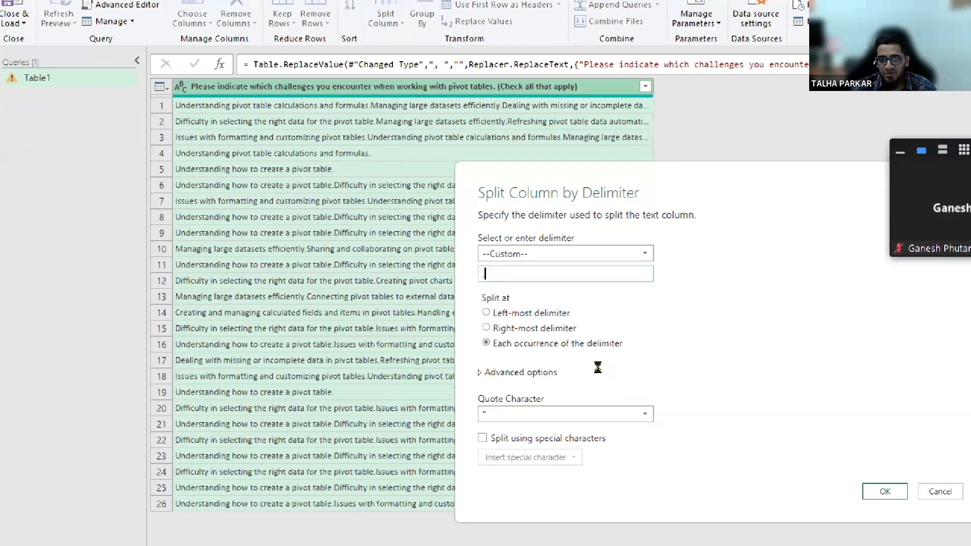
pyautogui.press('Return')
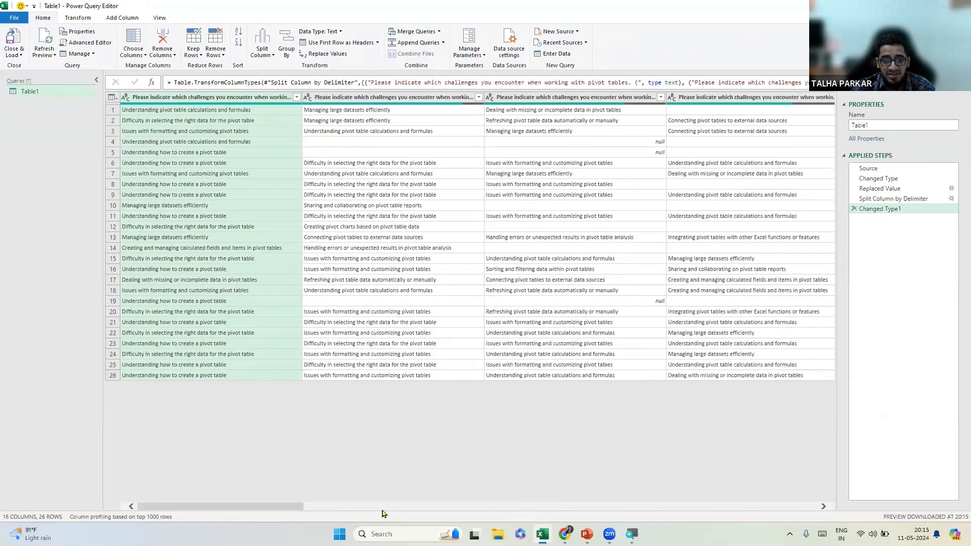
# Add an Index column numbering each survey response and drag it toward the front.
pyautogui.moveTo(278, 507); pyautogui.dragTo(95, 451)
pyautogui.click(114, 19)
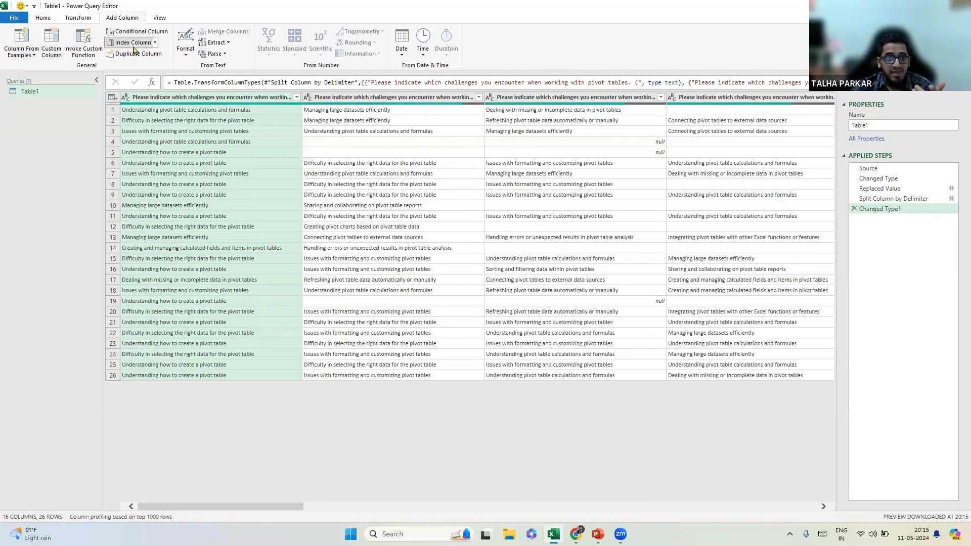
pyautogui.click(130, 43)
pyautogui.moveTo(741, 104); pyautogui.dragTo(3, 112)
pyautogui.moveTo(651, 512); pyautogui.dragTo(568, 470)
pyautogui.moveTo(540, 504); pyautogui.dragTo(728, 501)
pyautogui.moveTo(790, 100); pyautogui.dragTo(358, 103)
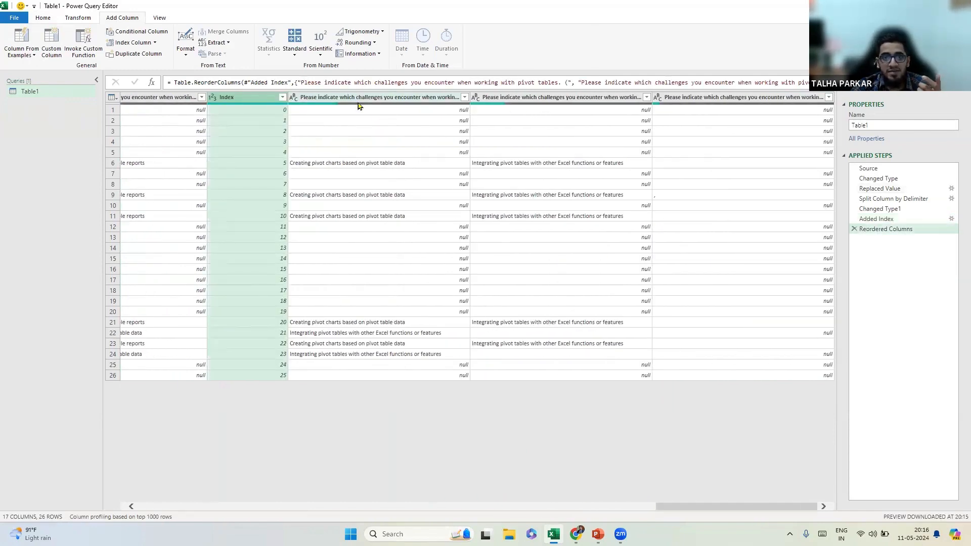
# Edit the Reordered Columns formula so "Index" is first in the column list.
pyautogui.click(828, 83)
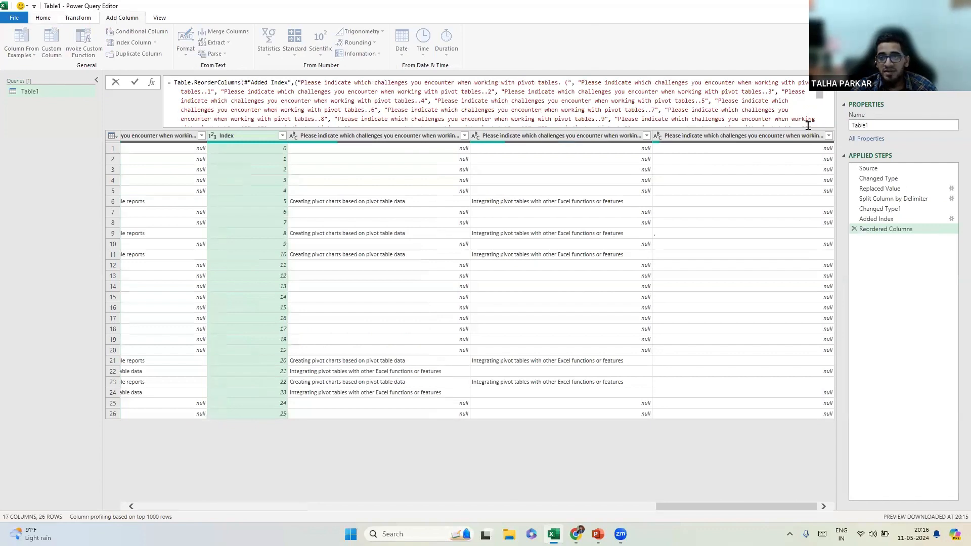
pyautogui.click(828, 83)
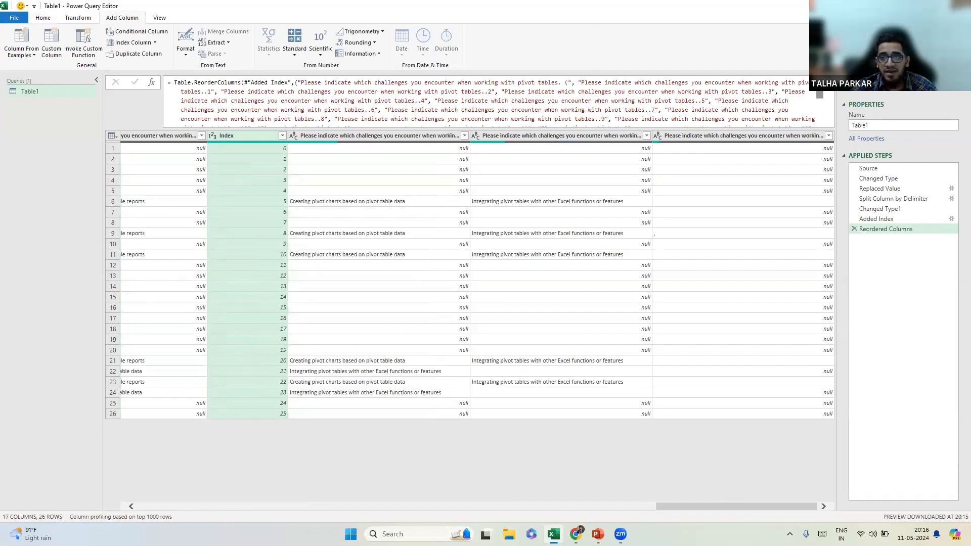
pyautogui.scroll(-3, 823, 110)
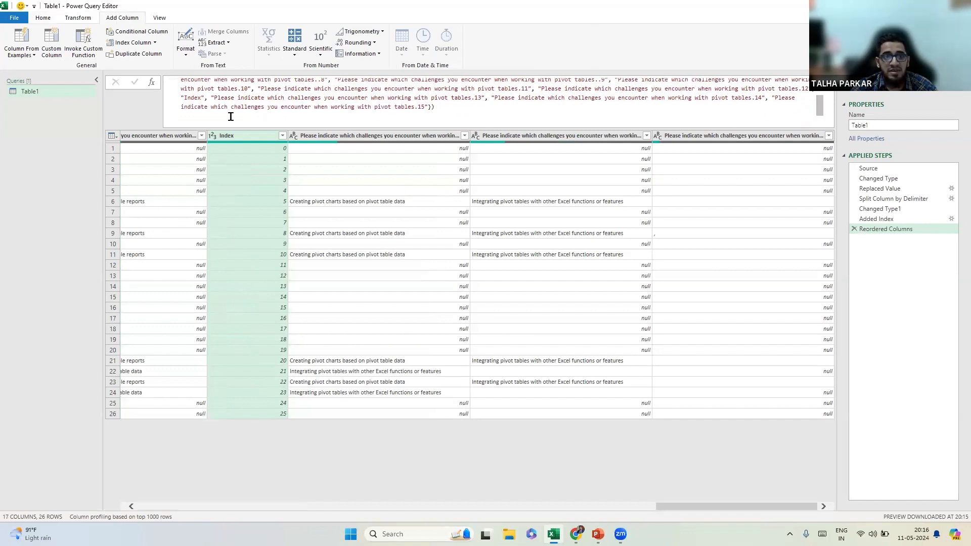
pyautogui.click(209, 98)
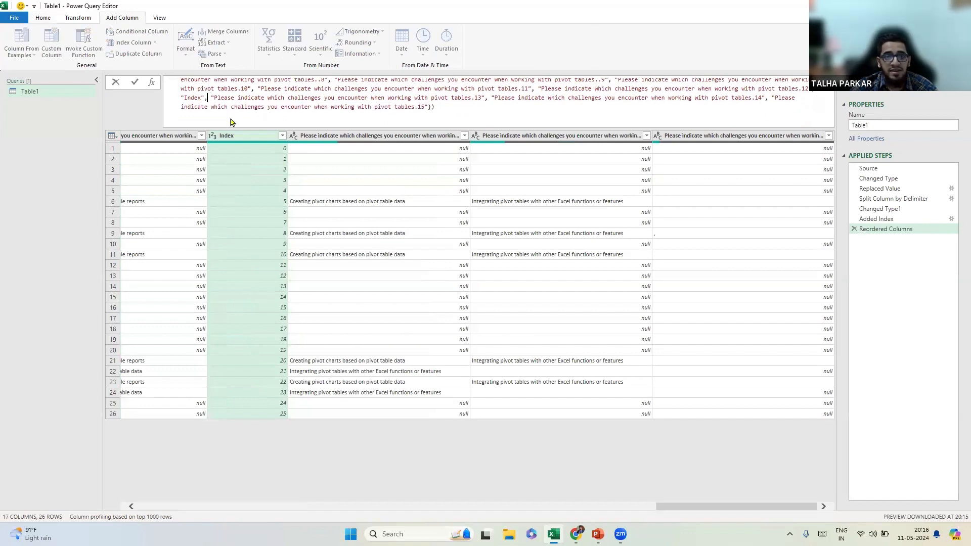
pyautogui.hotkey('shift', 'Left')
pyautogui.hotkey('shift', 'Left')
pyautogui.hotkey('shift', 'Left')
pyautogui.hotkey('shift', 'Left')
pyautogui.hotkey('shift', 'Left')
pyautogui.hotkey('shift', 'Left')
pyautogui.hotkey('shift', 'Left')
pyautogui.hotkey('shift', 'Left')
pyautogui.hotkey('ctrl', 'c')
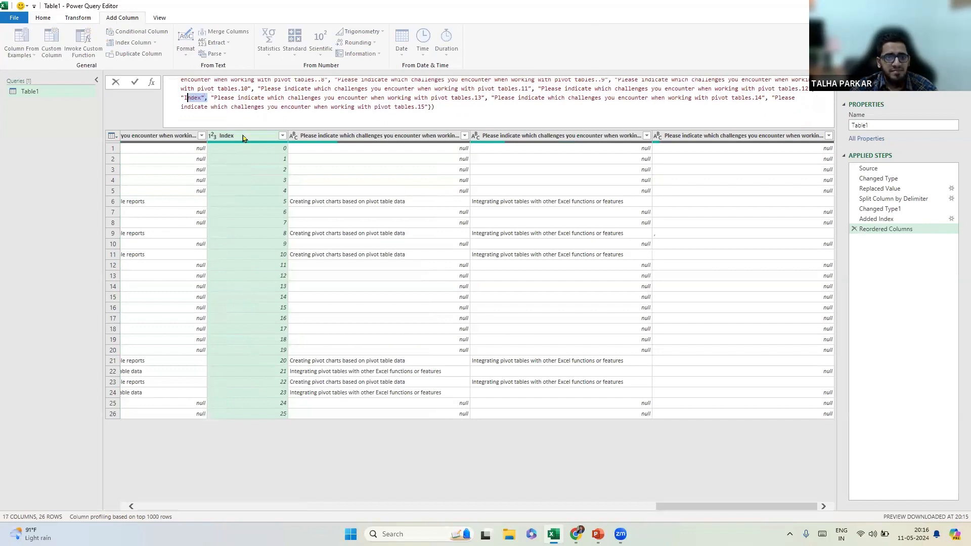
pyautogui.press('Left')
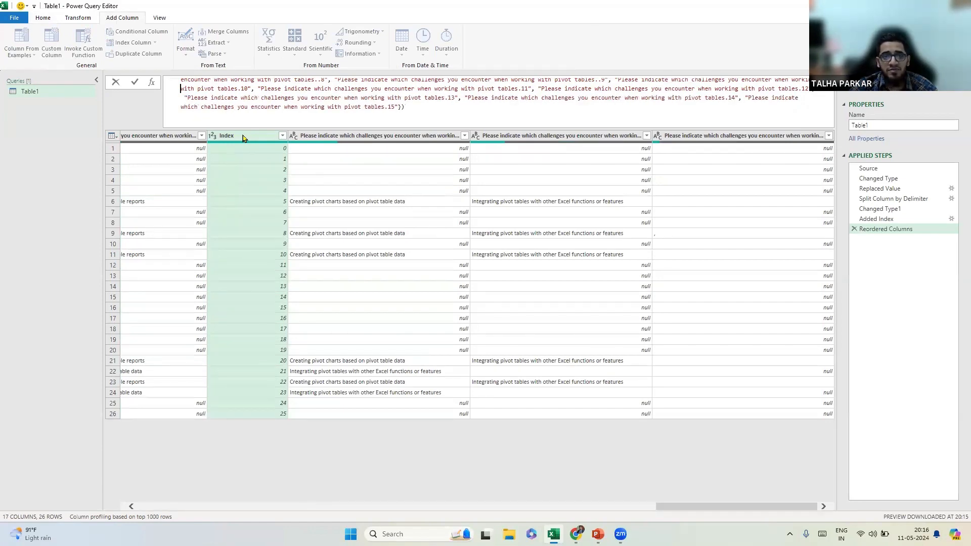
pyautogui.press('Up')
pyautogui.press('Up')
pyautogui.press('Up')
pyautogui.press('Up')
pyautogui.press('Up')
pyautogui.press('Up')
pyautogui.press('Right')
pyautogui.press('Right')
pyautogui.press('Right')
pyautogui.press('Right')
pyautogui.press('Right')
pyautogui.press('Right')
pyautogui.press('Right')
pyautogui.press('Right')
pyautogui.press('Right')
pyautogui.press('Right')
pyautogui.press('Right')
pyautogui.press('Right')
pyautogui.press('Right')
pyautogui.press('Right')
pyautogui.press('Right')
pyautogui.press('Right')
pyautogui.press('Right')
pyautogui.press('Right')
pyautogui.press('Right')
pyautogui.press('Right')
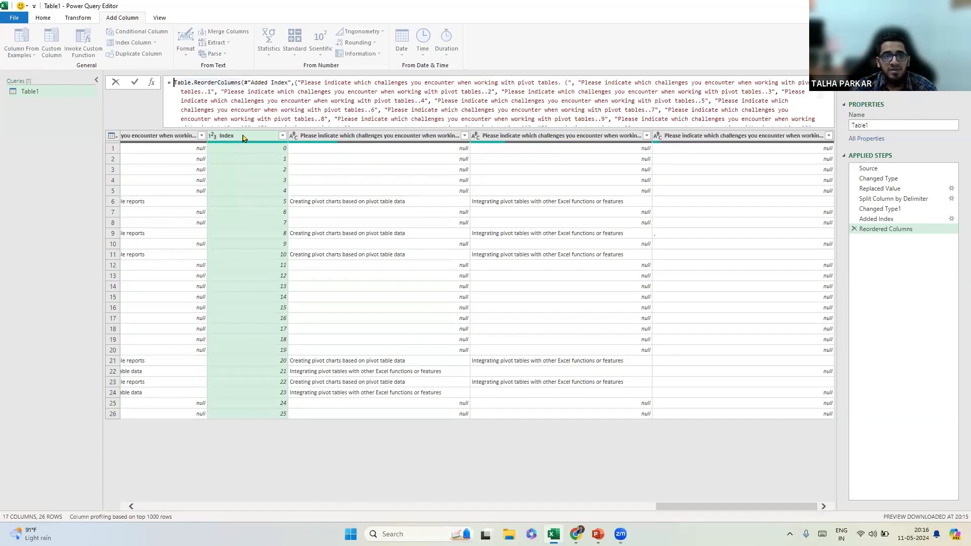
pyautogui.press('Right')
pyautogui.press('Right')
pyautogui.press('Right')
pyautogui.press('Right')
pyautogui.press('Right')
pyautogui.press('Right')
pyautogui.press('Right')
pyautogui.press('Right')
pyautogui.press('Right')
pyautogui.hotkey('ctrl', 'v')
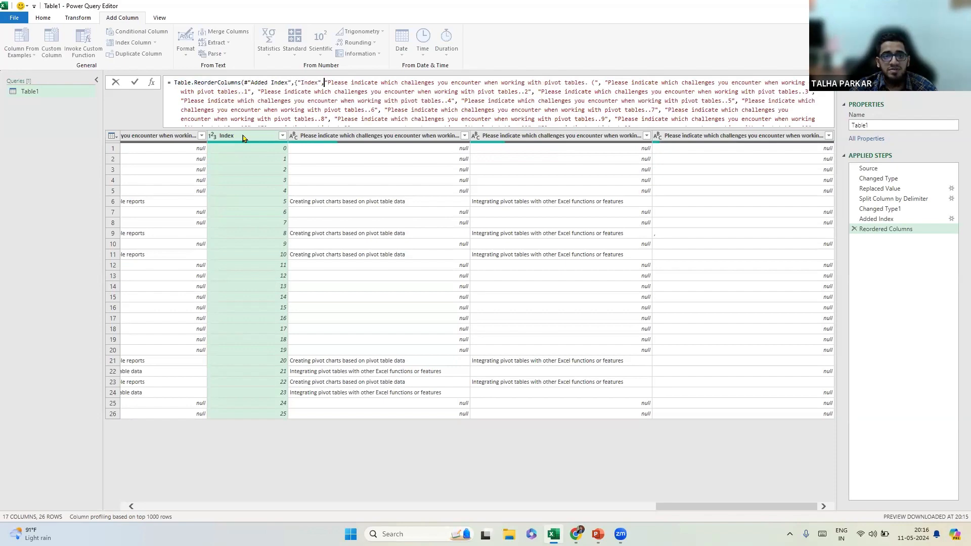
pyautogui.click(136, 84)
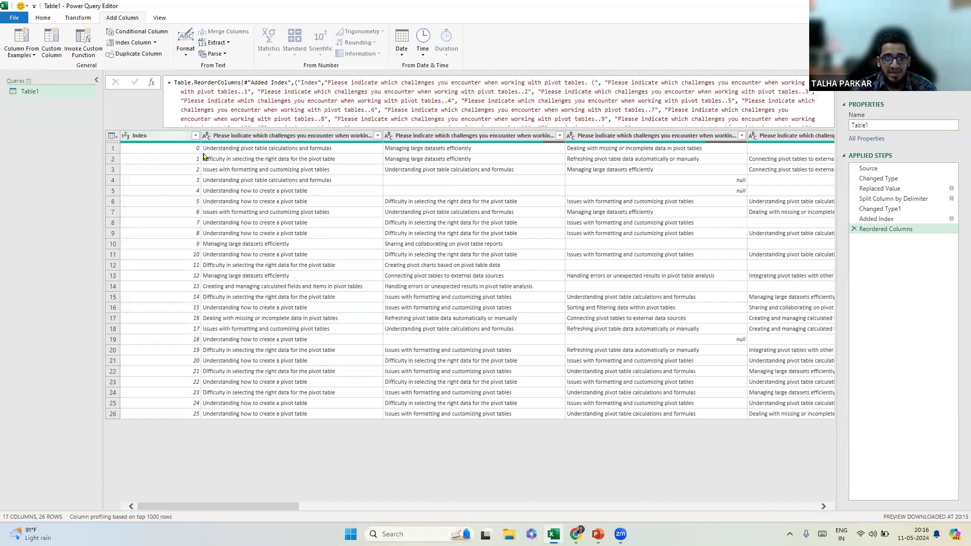
# Unpivot all columns except Index, renaming Attribute to Question and Value to Responses.
pyautogui.rightClick(168, 142)
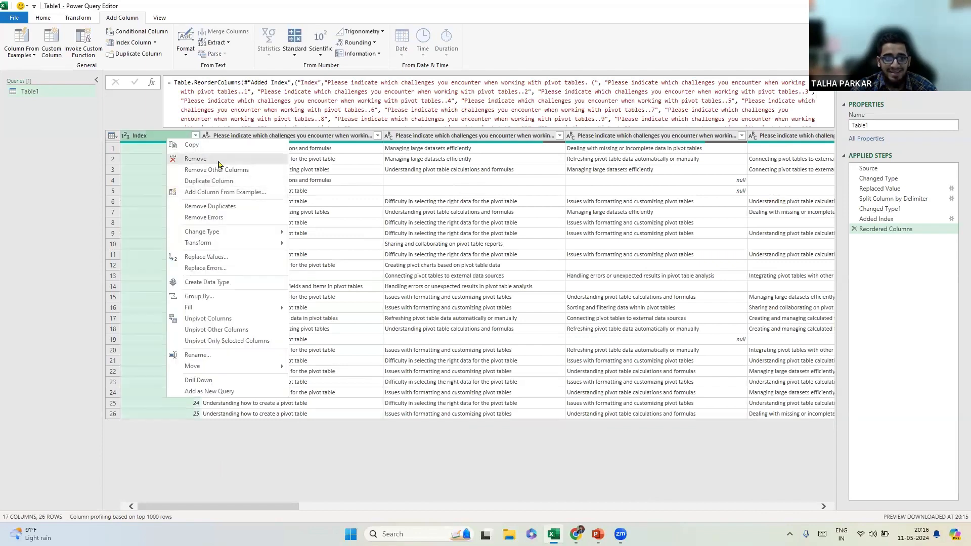
pyautogui.click(240, 331)
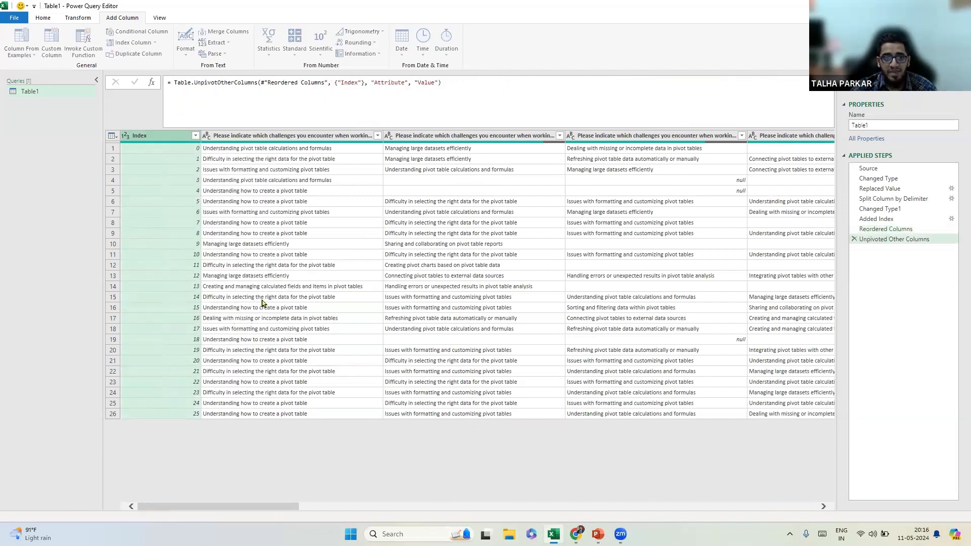
pyautogui.doubleClick(309, 137)
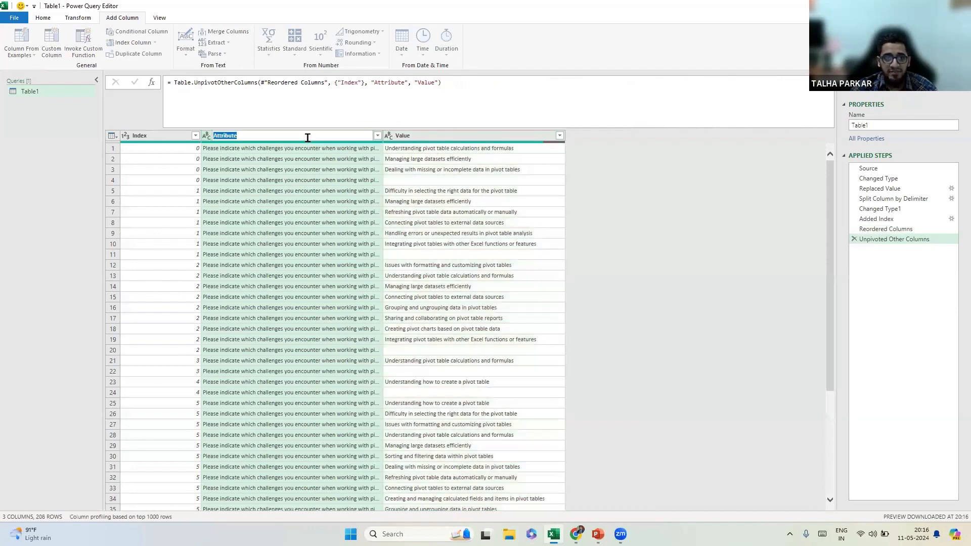
pyautogui.write('Questi')
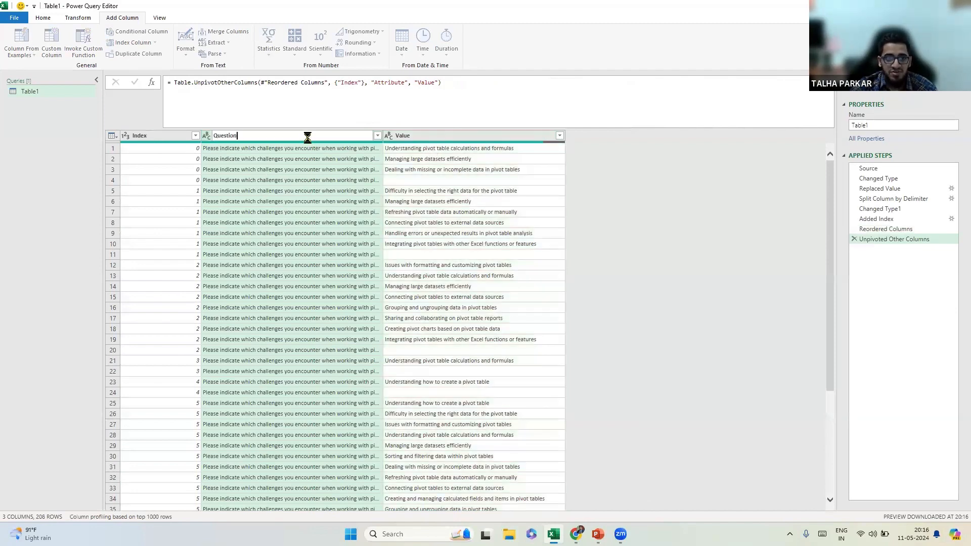
pyautogui.write('on')
pyautogui.press('Return')
pyautogui.doubleClick(415, 136)
pyautogui.write('Resp')
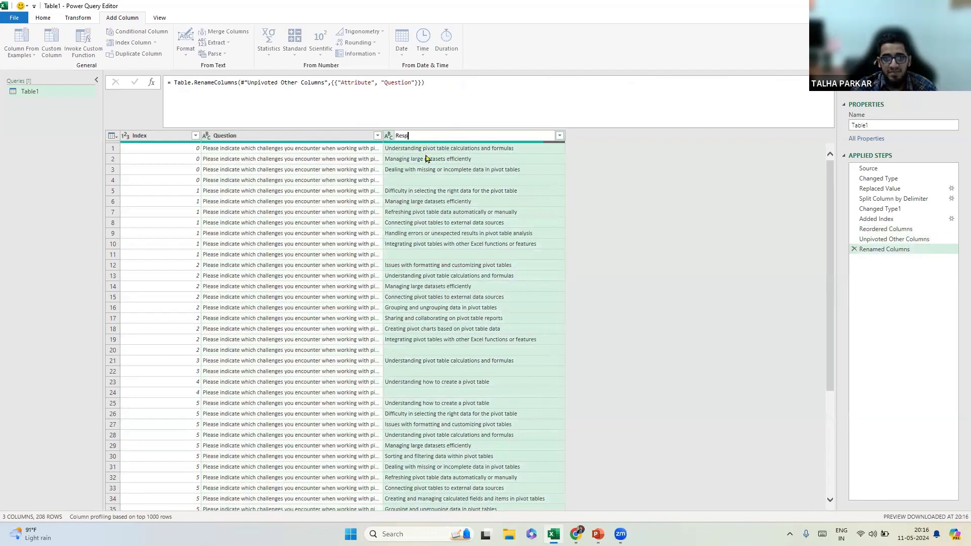
pyautogui.write('onses')
pyautogui.press('Return')
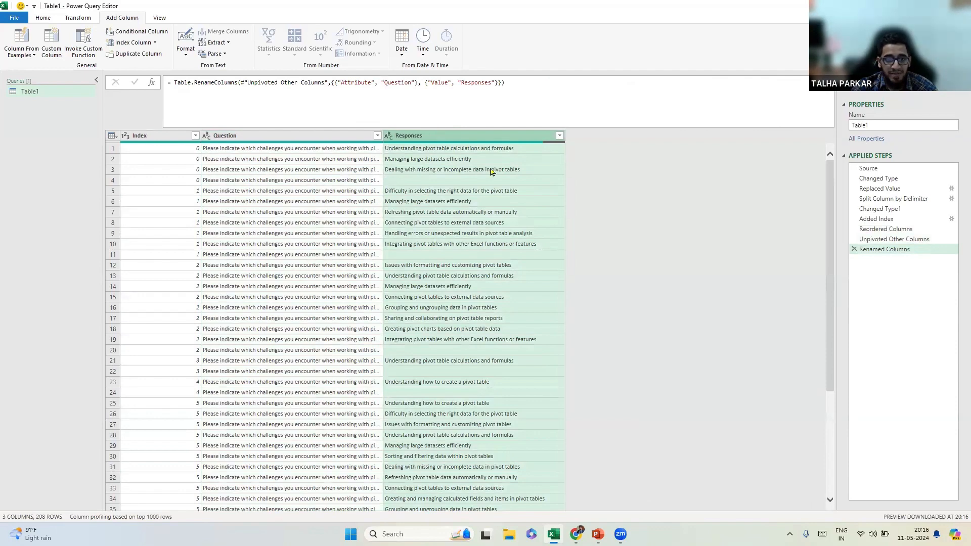
# Filter out blank Responses and choose Close & Load To for the query.
pyautogui.click(560, 135)
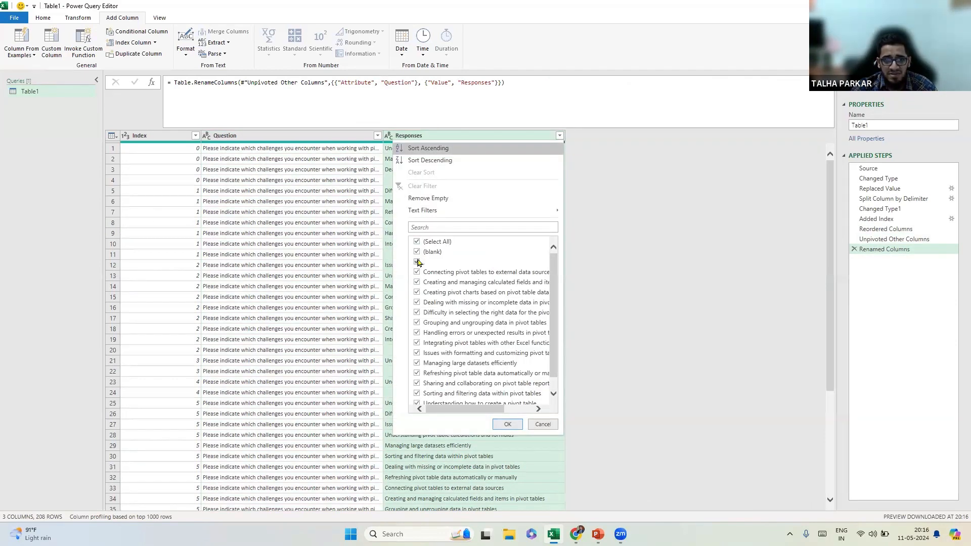
pyautogui.click(417, 252)
pyautogui.click(508, 424)
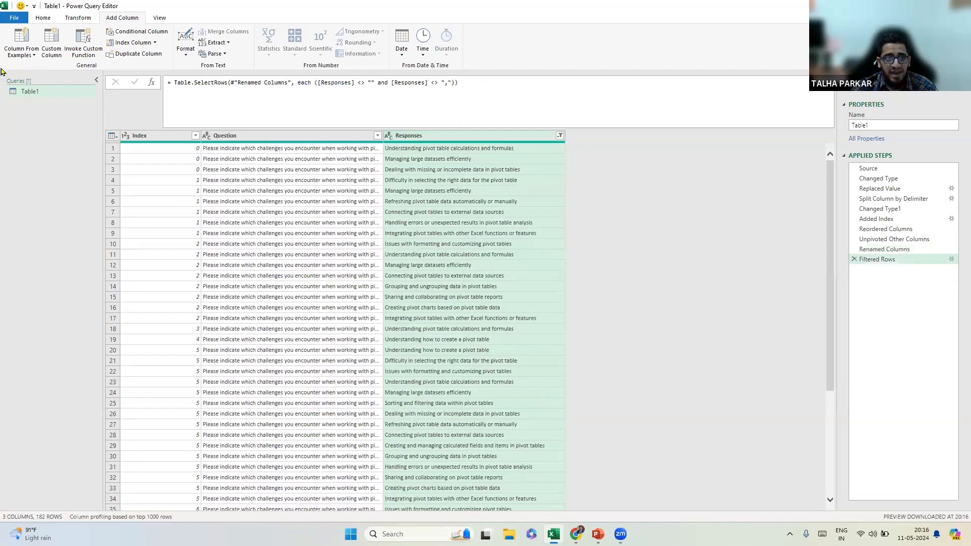
pyautogui.click(43, 17)
pyautogui.click(15, 50)
pyautogui.click(47, 79)
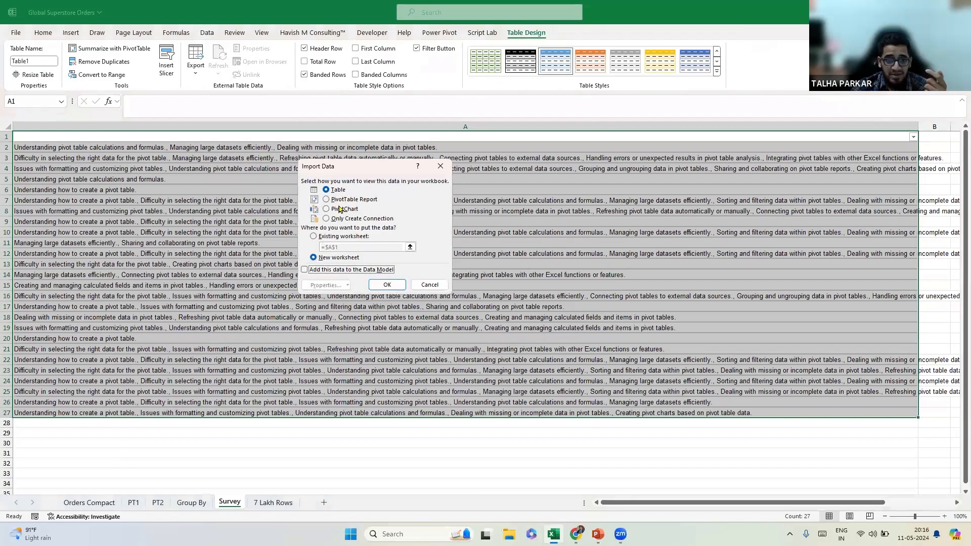
# Load a new-sheet pivot with Responses in rows, a count, and a % of Column Total count.
pyautogui.click(339, 200)
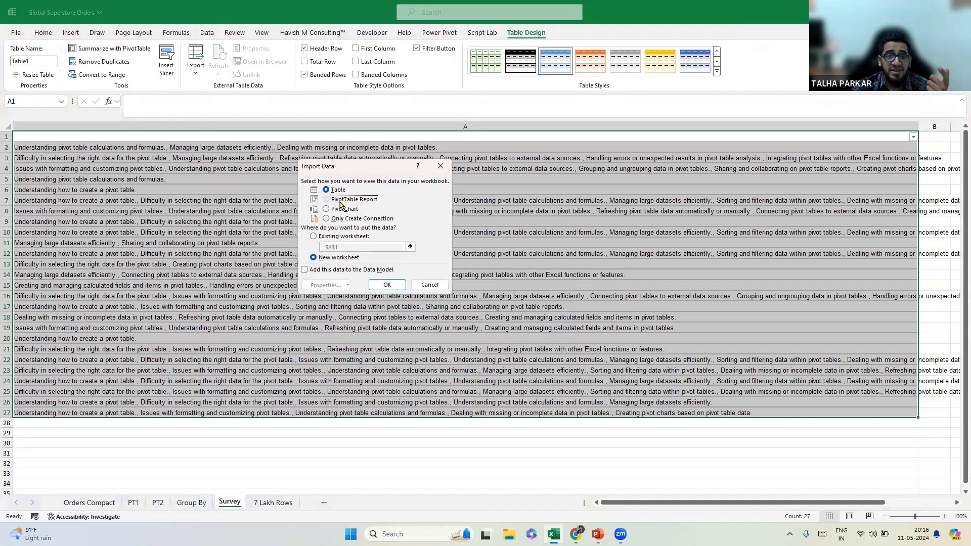
pyautogui.click(385, 285)
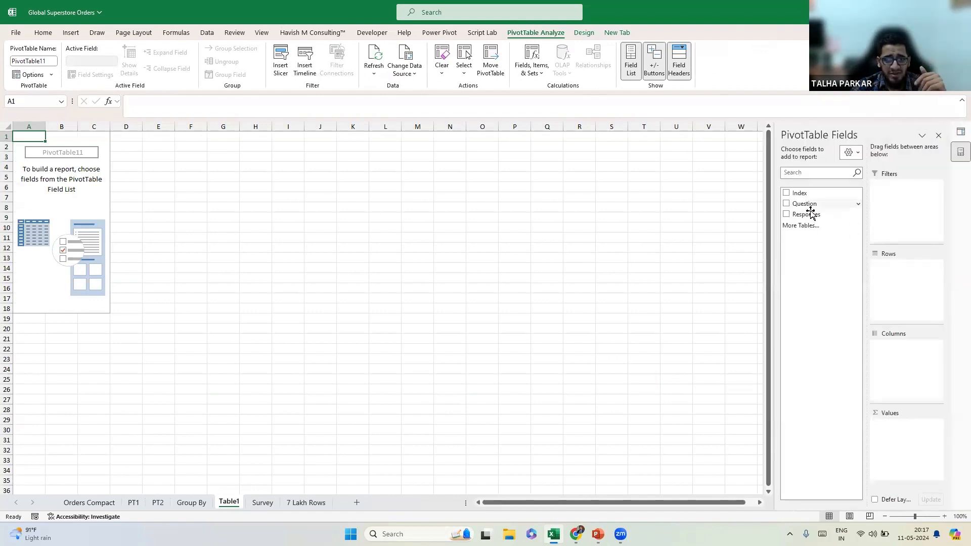
pyautogui.moveTo(811, 216); pyautogui.dragTo(894, 277)
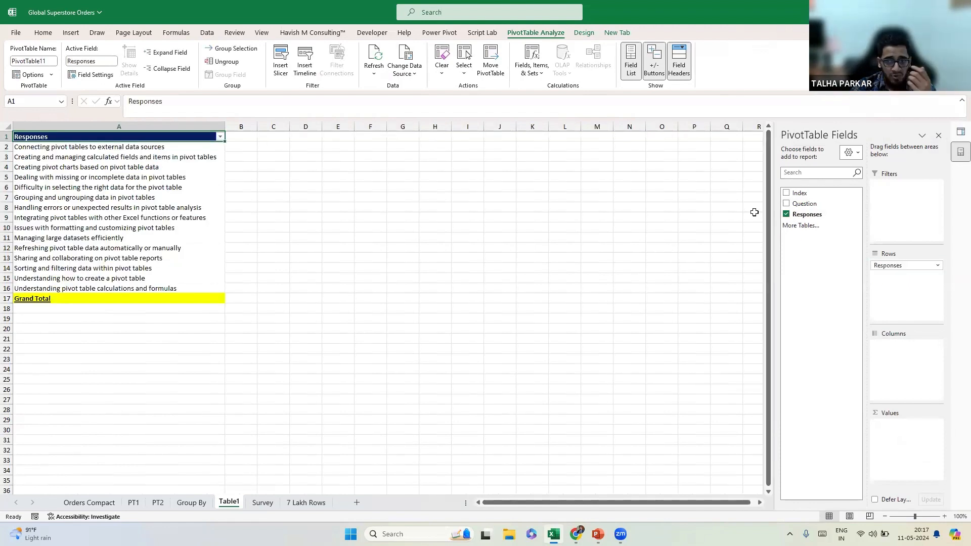
pyautogui.moveTo(808, 218); pyautogui.dragTo(924, 455)
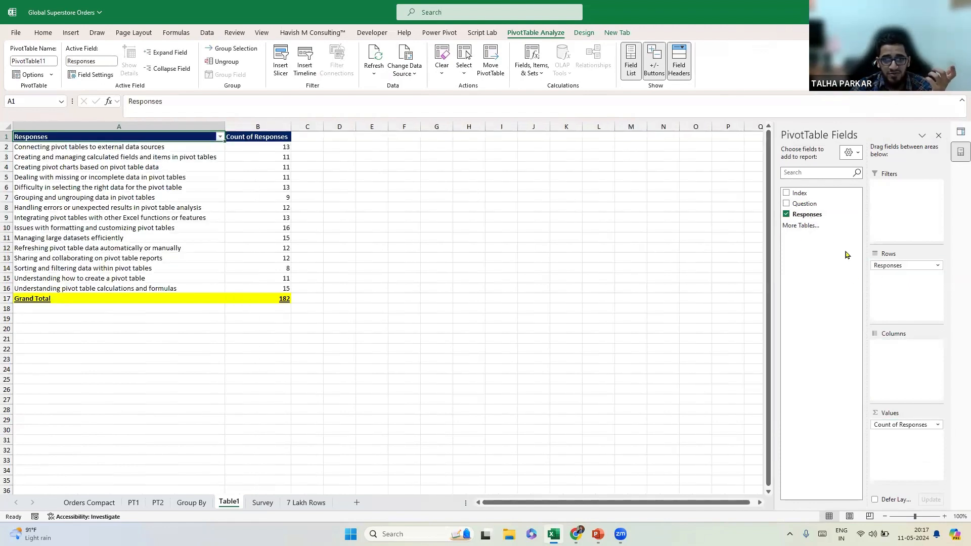
pyautogui.moveTo(809, 214); pyautogui.dragTo(886, 364)
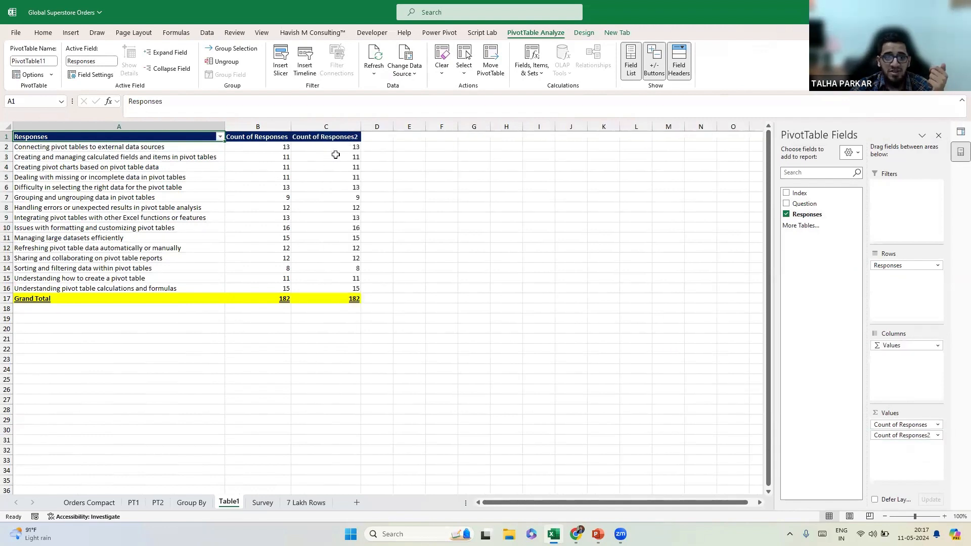
pyautogui.rightClick(337, 148)
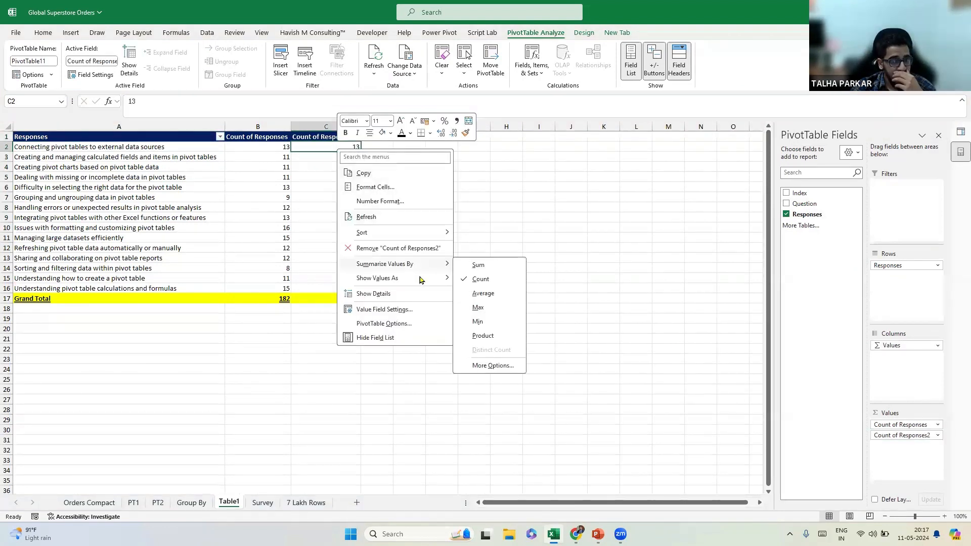
pyautogui.moveTo(421, 272)
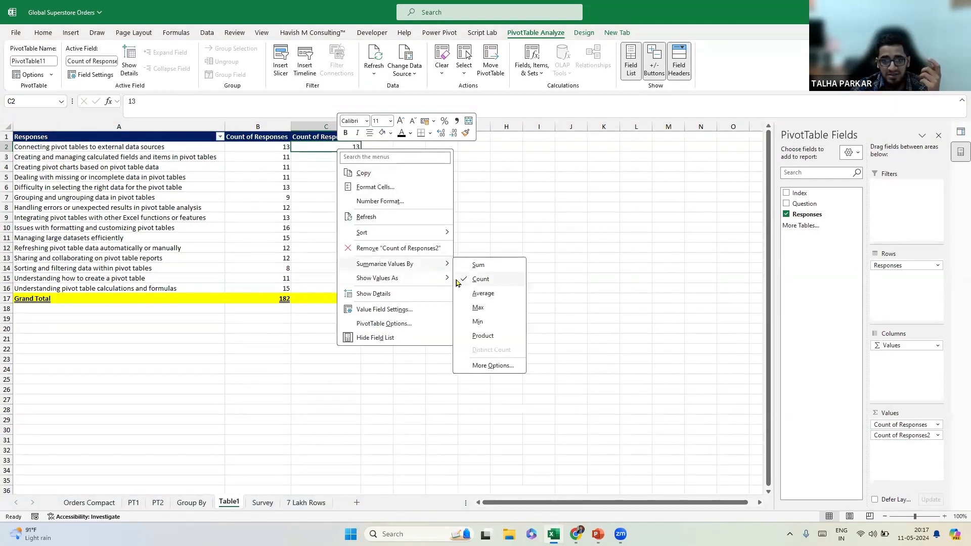
pyautogui.click(499, 310)
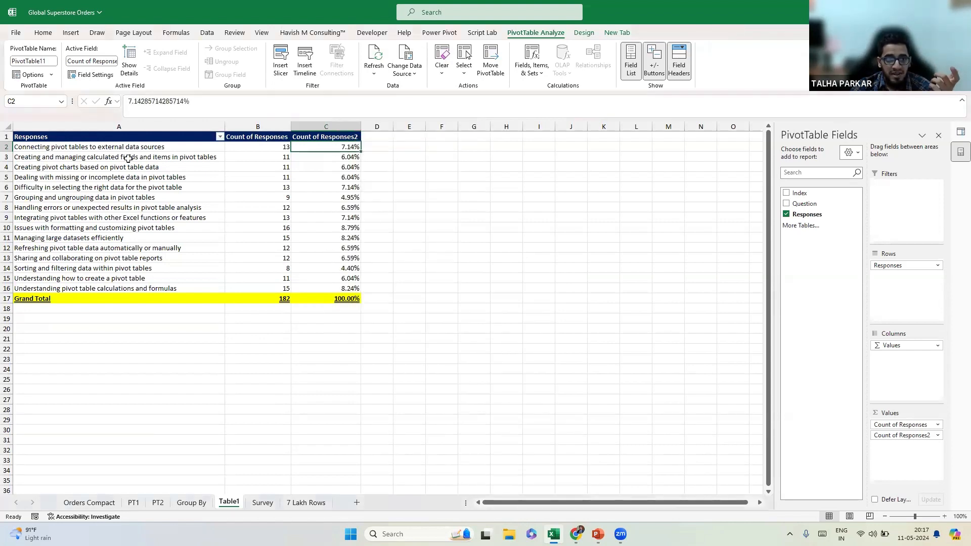
# Sort the Responses rows descending by Count of Responses2.
pyautogui.click(219, 137)
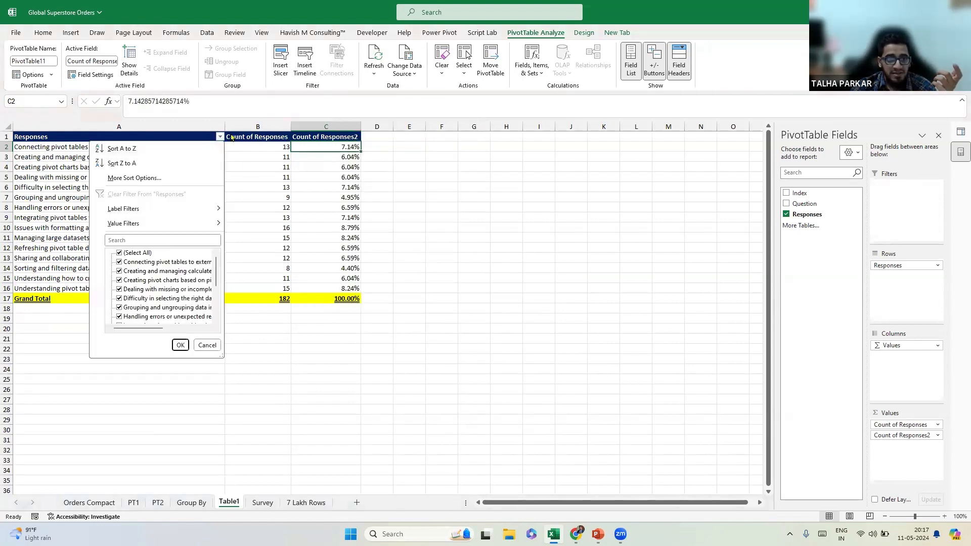
pyautogui.click(171, 178)
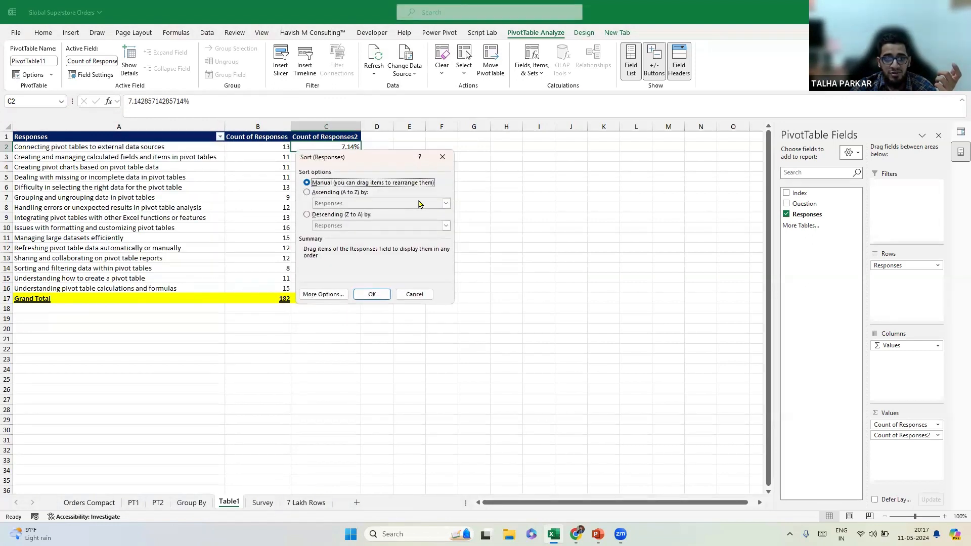
pyautogui.click(334, 215)
pyautogui.click(446, 225)
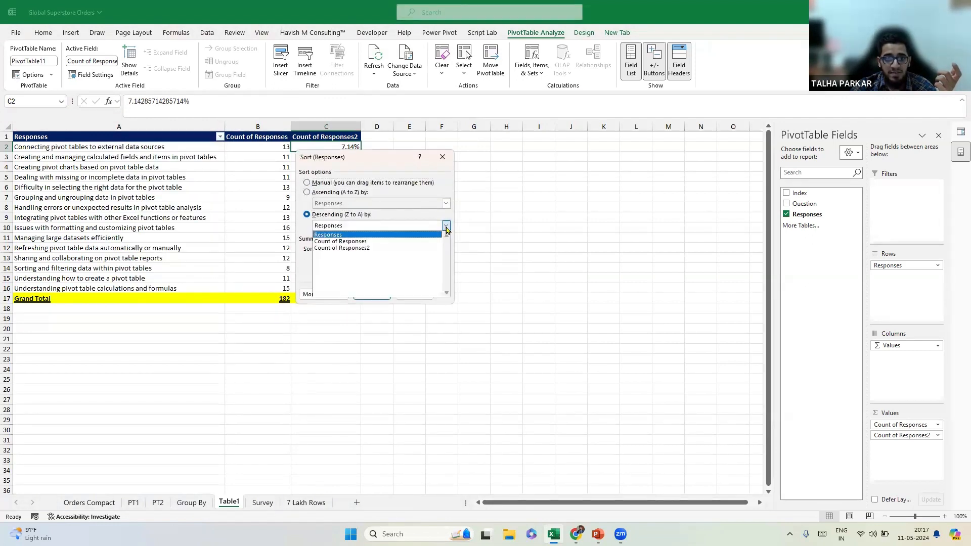
pyautogui.click(381, 248)
pyautogui.click(372, 294)
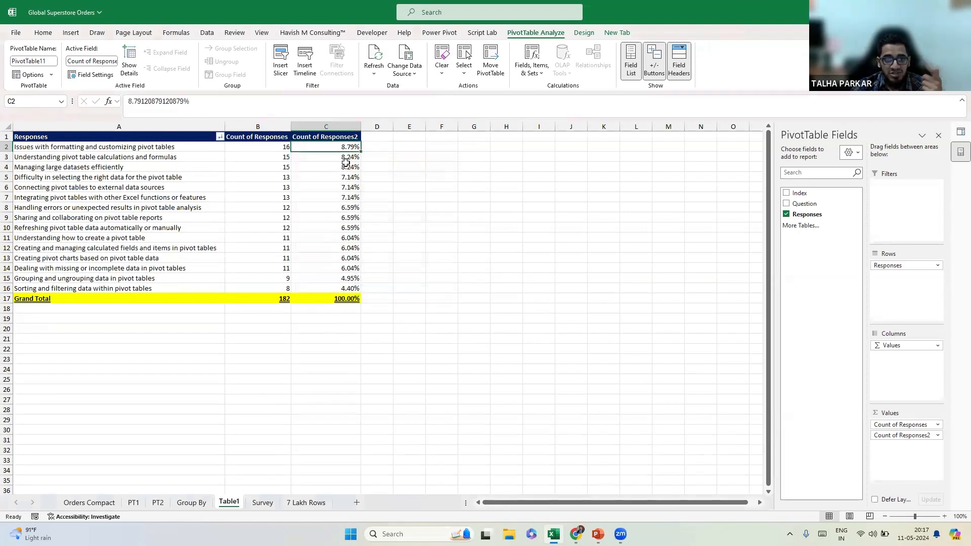
pyautogui.press('Left')
pyautogui.press('Left')
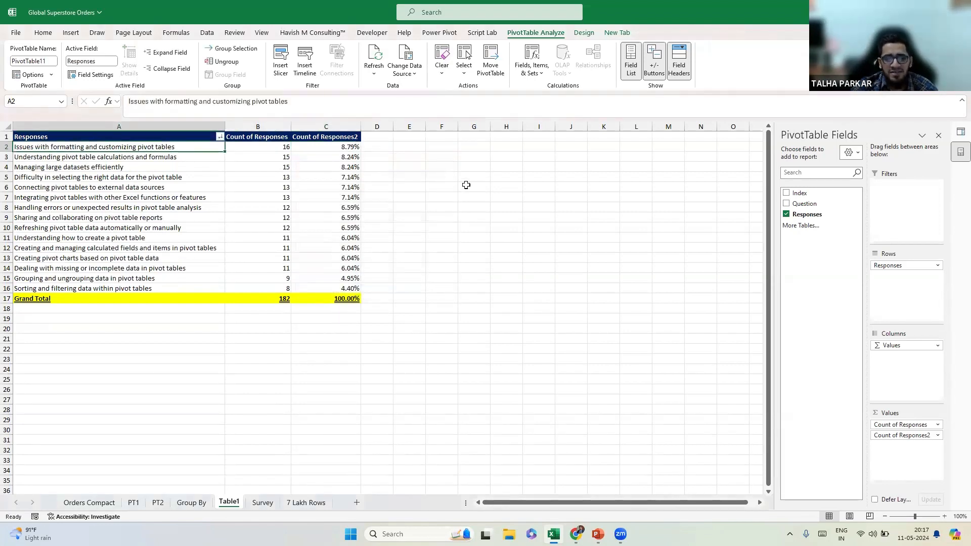
# Move the Survey sheet before Table1 and go to the 7 Lakh Rows sheet.
pyautogui.click(945, 517)
pyautogui.click(944, 517)
pyautogui.scroll(2, 224, 160)
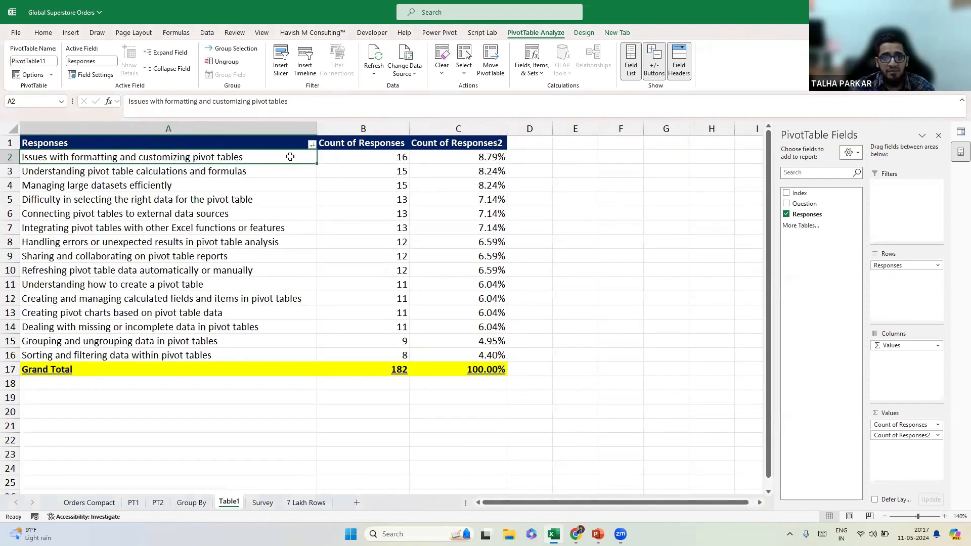
pyautogui.moveTo(290, 157)
pyautogui.mouseDown()
pyautogui.moveTo(464, 217)
pyautogui.moveTo(458, 366)
pyautogui.mouseUp()
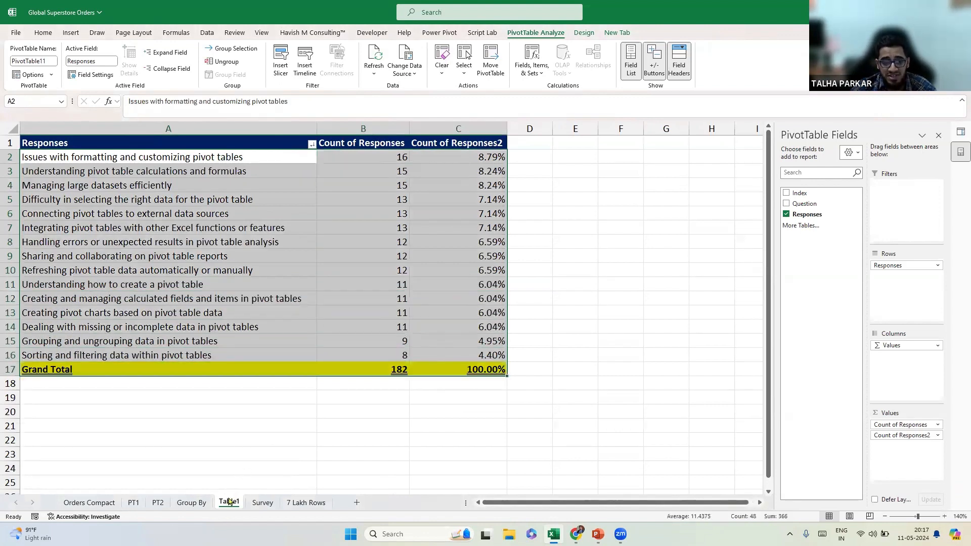
pyautogui.moveTo(258, 504); pyautogui.dragTo(225, 503)
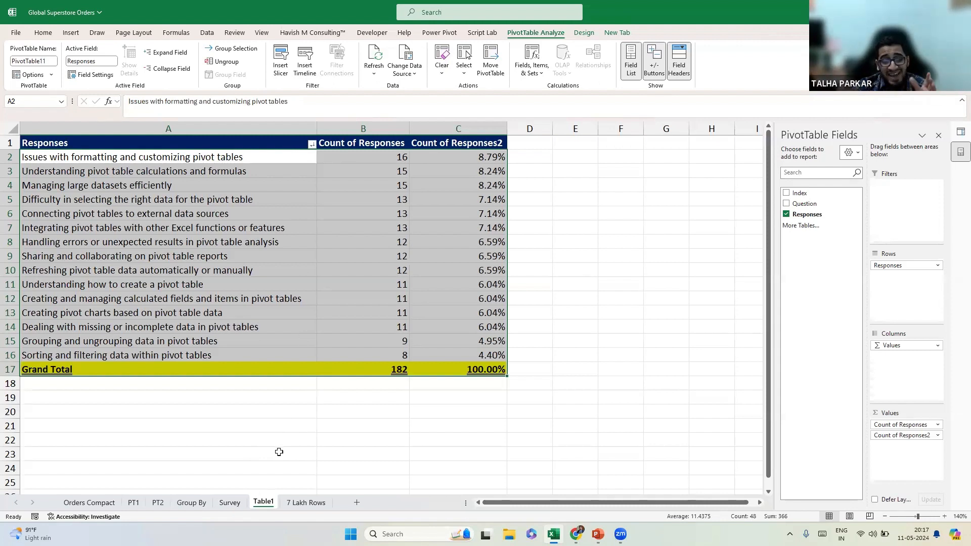
pyautogui.click(294, 503)
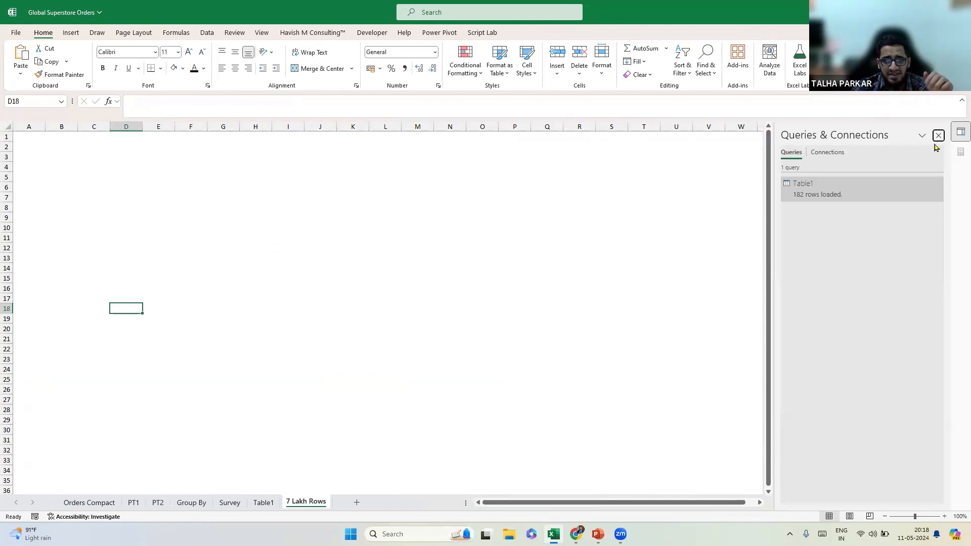
# Close Queries & Connections and import companies_sorted.csv from the Pivot Tables Made Easy archive folder.
pyautogui.click(938, 136)
pyautogui.click(30, 135)
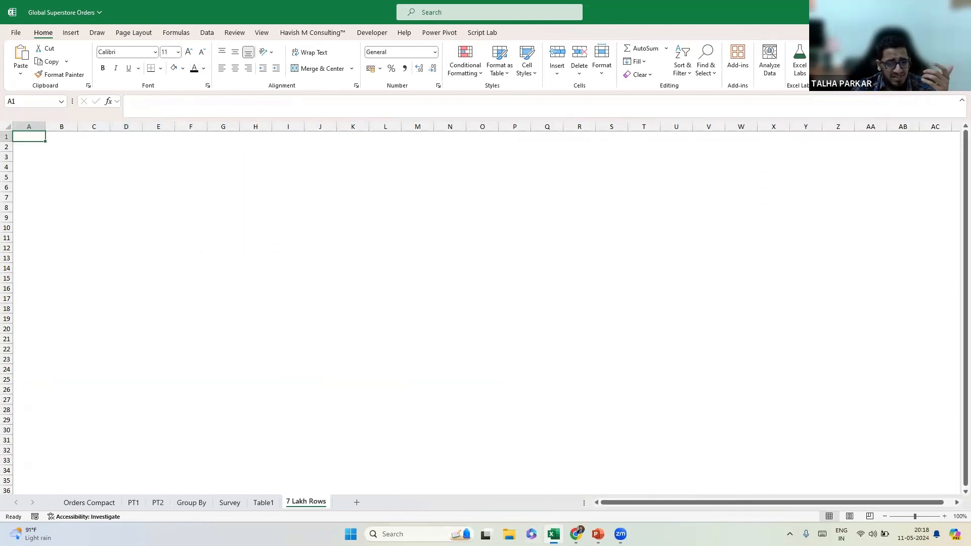
pyautogui.click(207, 32)
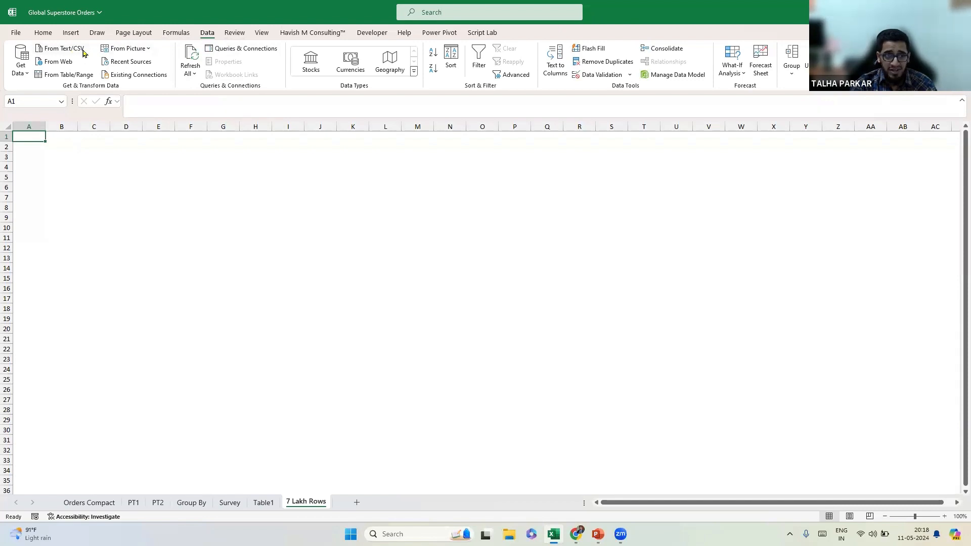
pyautogui.click(66, 50)
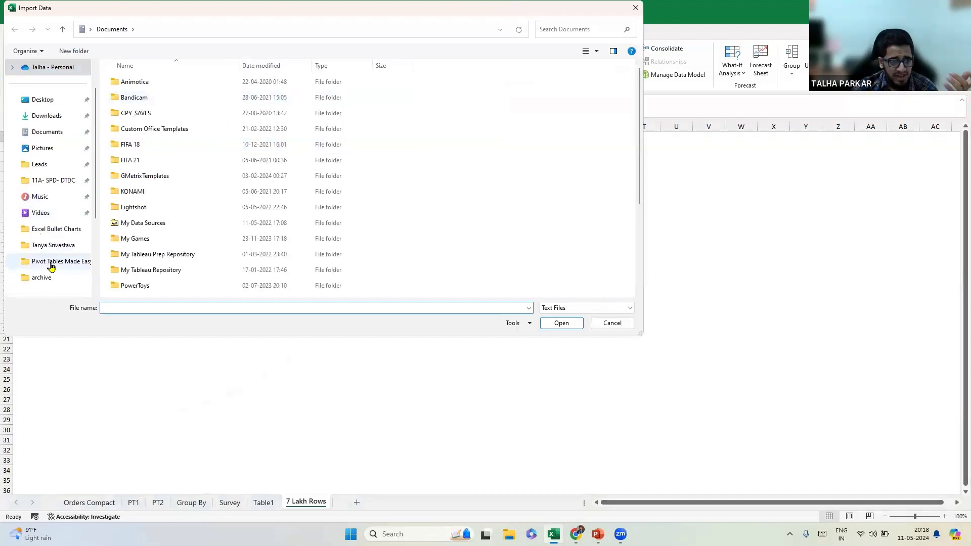
pyautogui.click(56, 261)
pyautogui.doubleClick(189, 86)
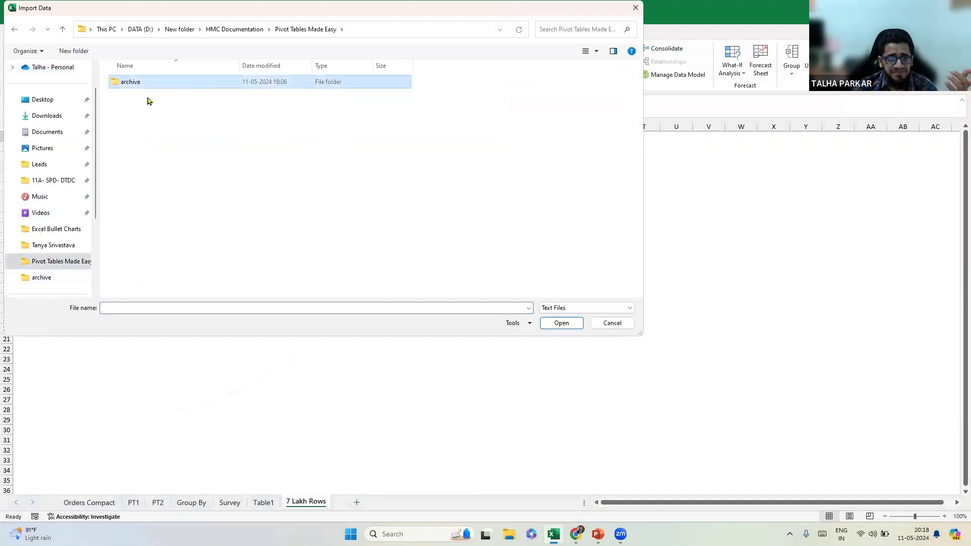
pyautogui.click(144, 85)
pyautogui.click(551, 324)
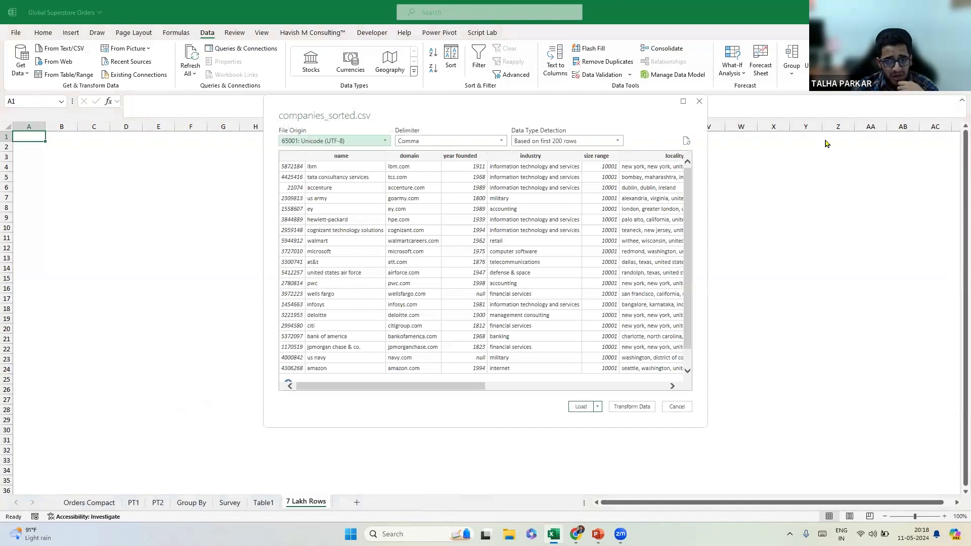
# Send the companies_sorted.csv preview to Power Query Editor with Transform Data.
pyautogui.moveTo(413, 389); pyautogui.dragTo(581, 406)
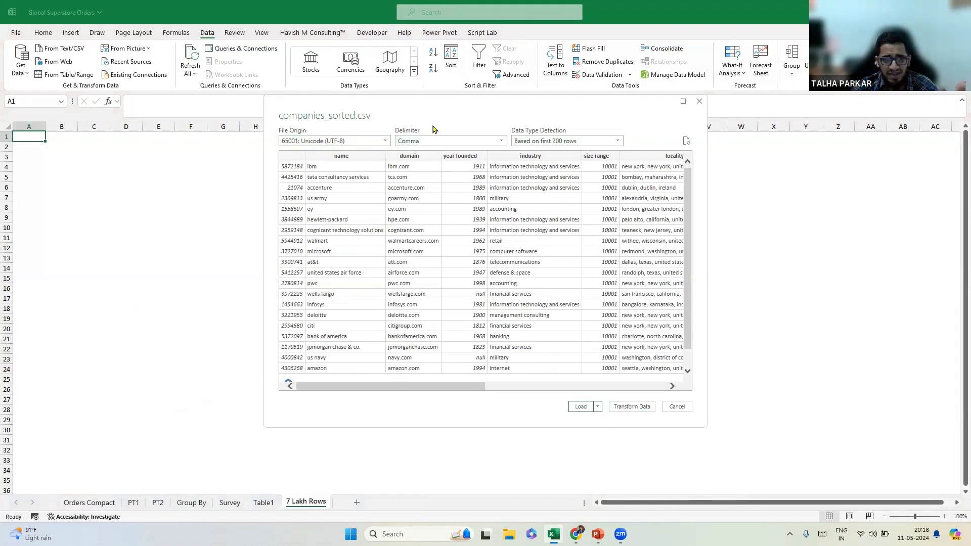
pyautogui.click(628, 408)
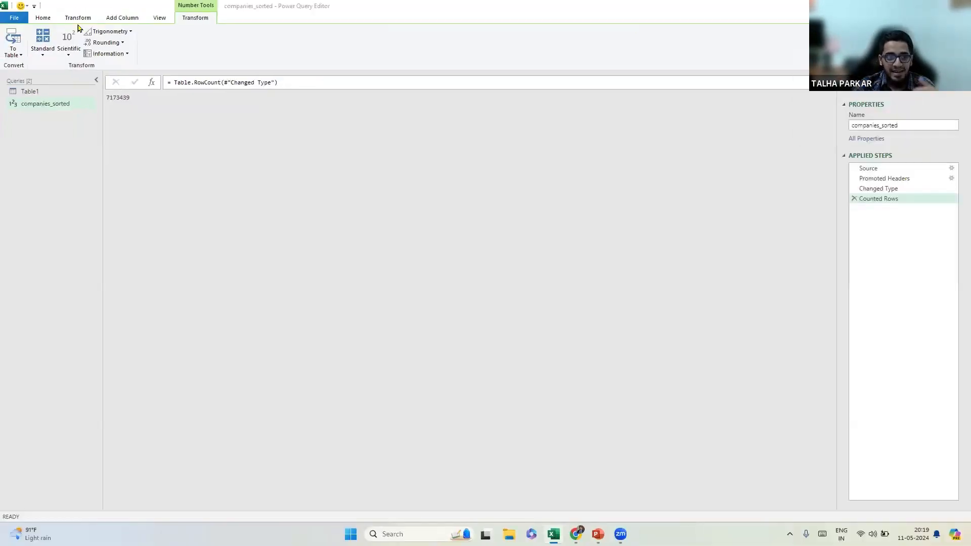
# Delete the Counted Rows step and choose Close & Load To for companies_sorted.
pyautogui.click(54, 19)
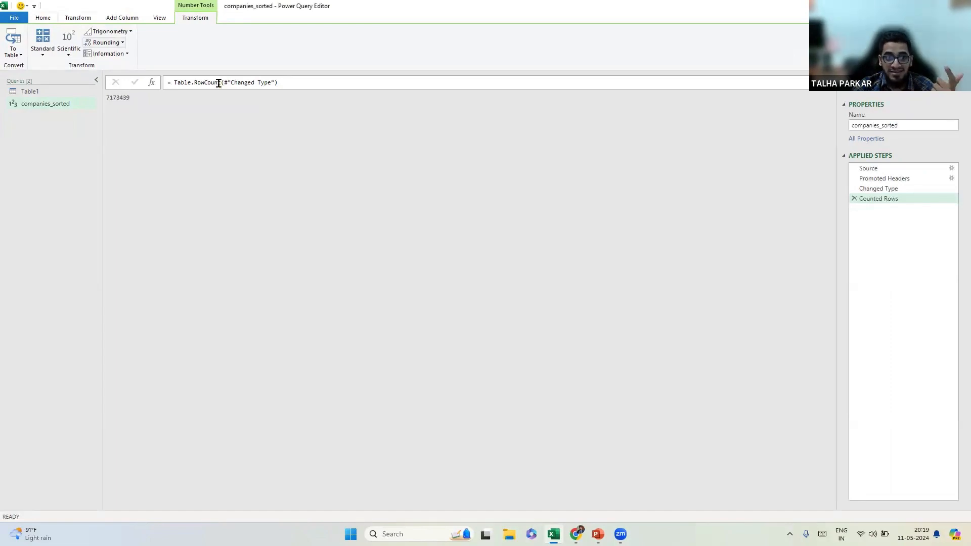
pyautogui.click(854, 200)
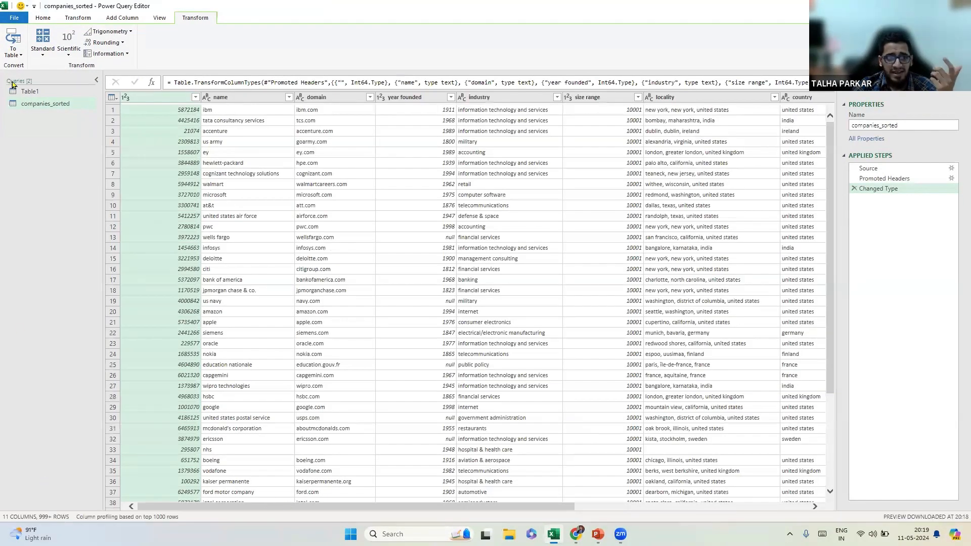
pyautogui.moveTo(357, 506)
pyautogui.mouseDown()
pyautogui.moveTo(590, 506)
pyautogui.moveTo(356, 507)
pyautogui.mouseUp()
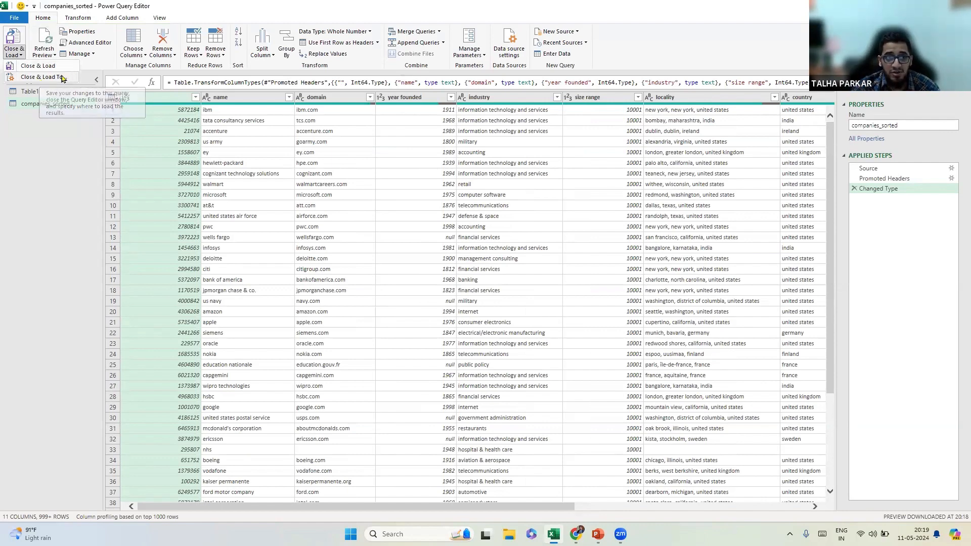
pyautogui.click(62, 78)
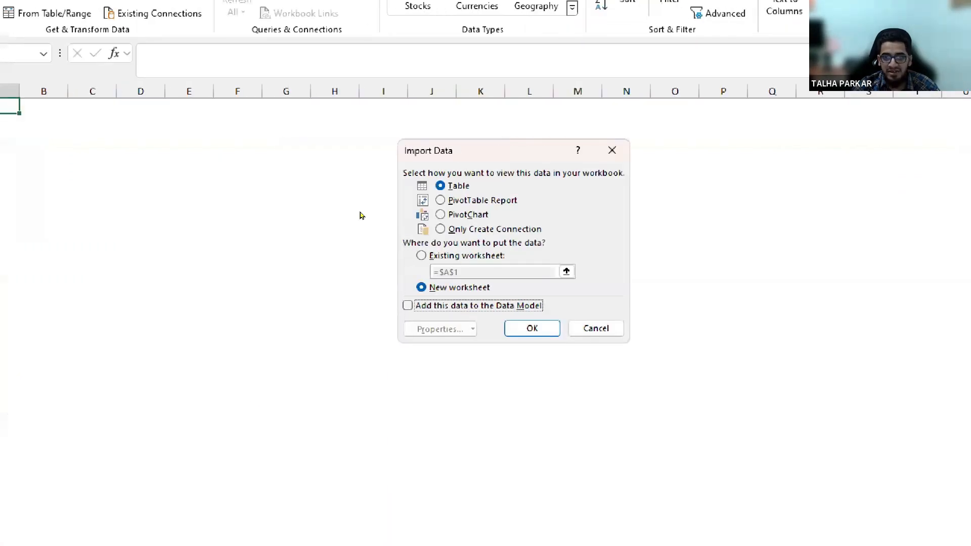
# Load companies_sorted as a PivotTable report, retry its failed refresh, then return to Table1.
pyautogui.hotkey('alt', 'p')
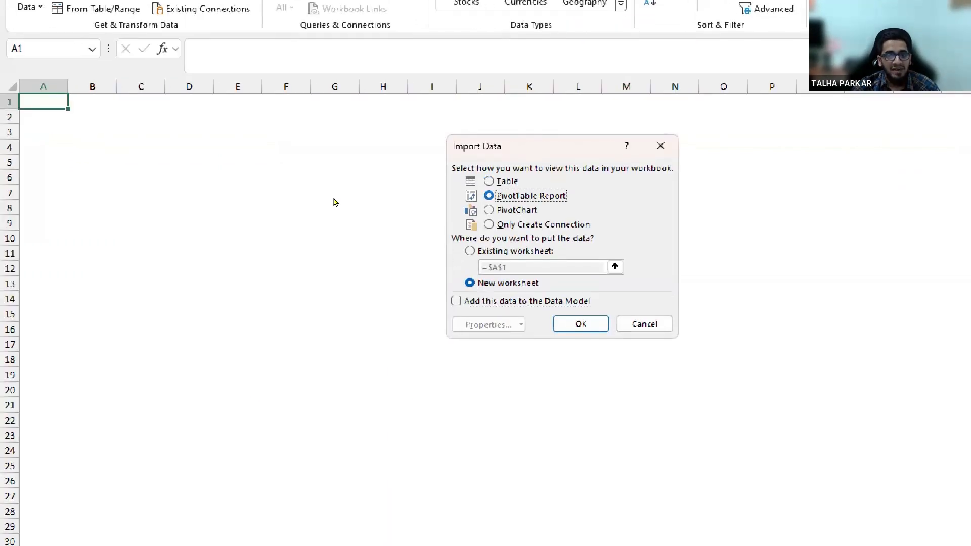
pyautogui.press('Return')
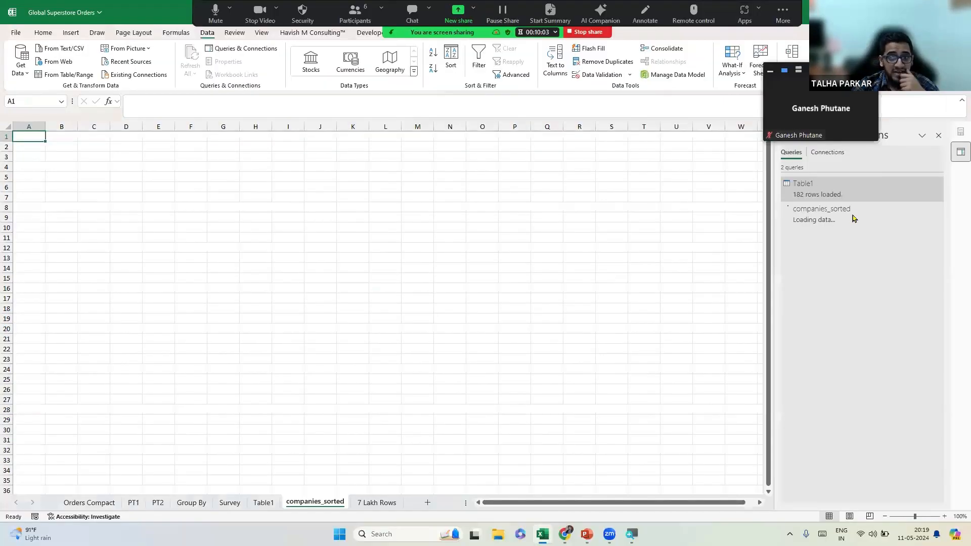
pyautogui.moveTo(844, 221)
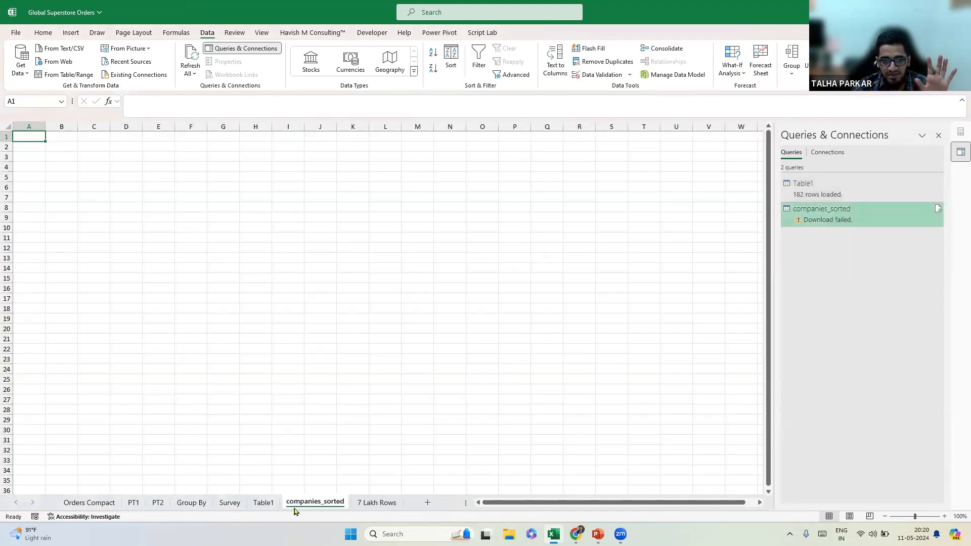
pyautogui.click(263, 503)
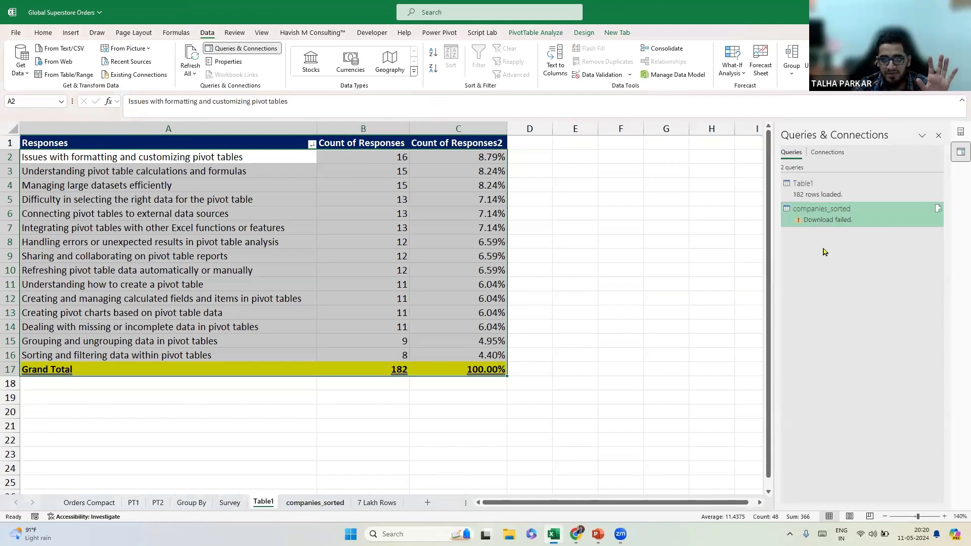
pyautogui.click(810, 212)
pyautogui.moveTo(812, 223)
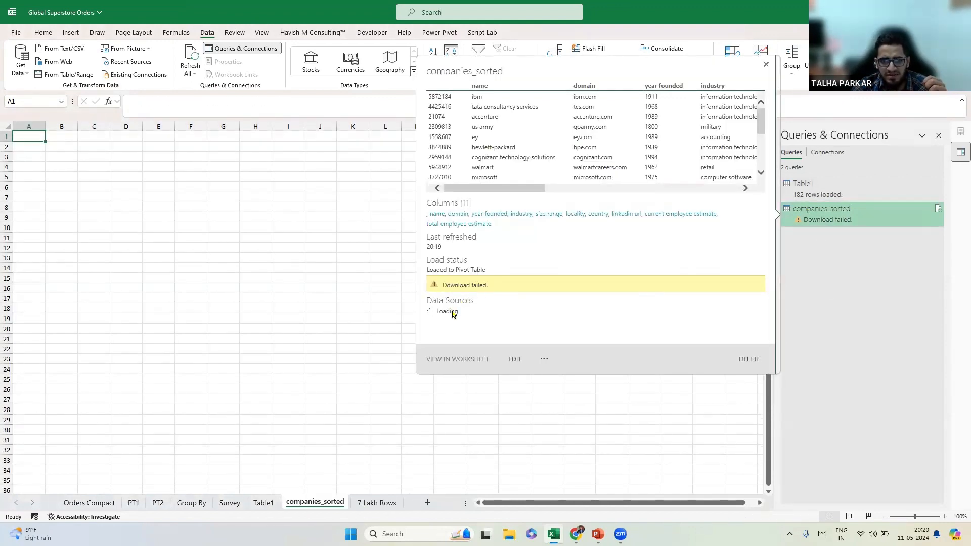
pyautogui.rightClick(815, 220)
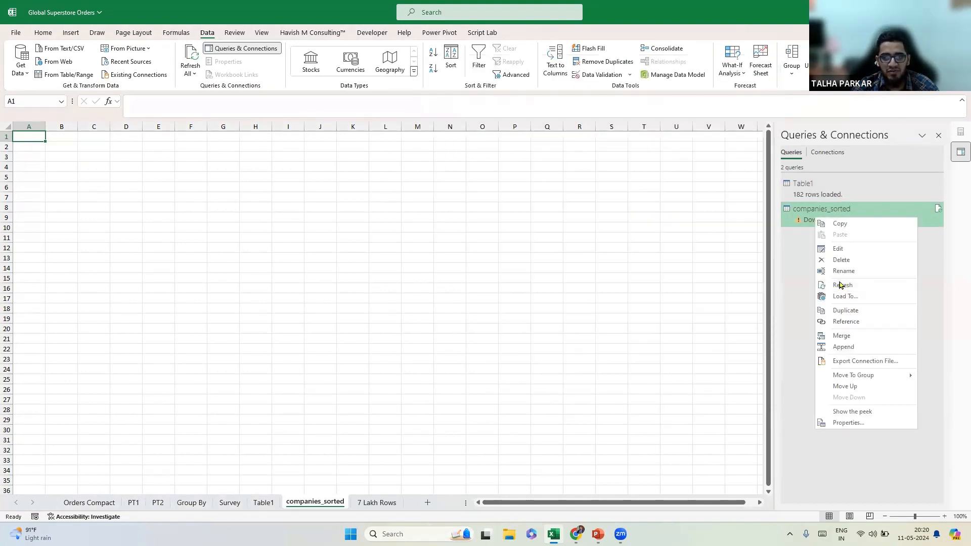
pyautogui.click(840, 285)
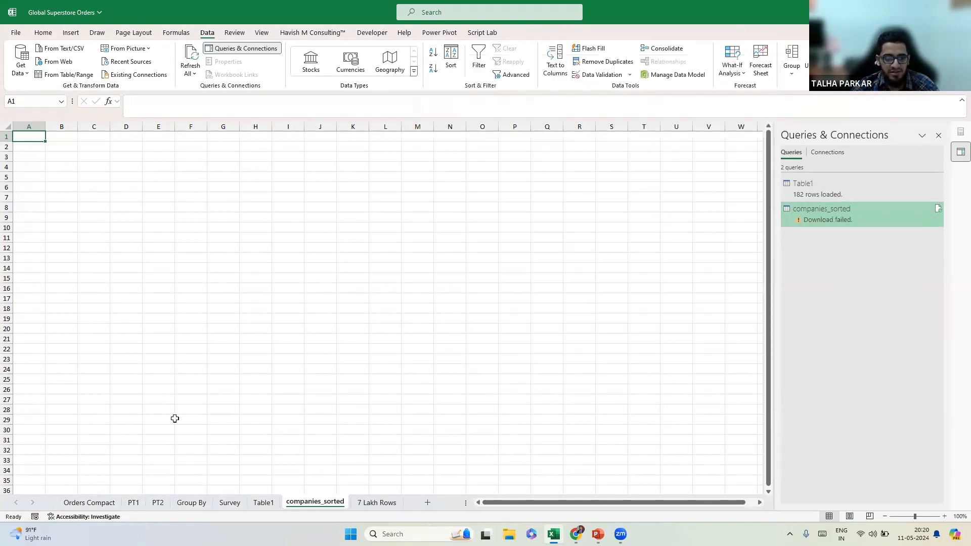
pyautogui.hotkey('ctrl', 'pageup')
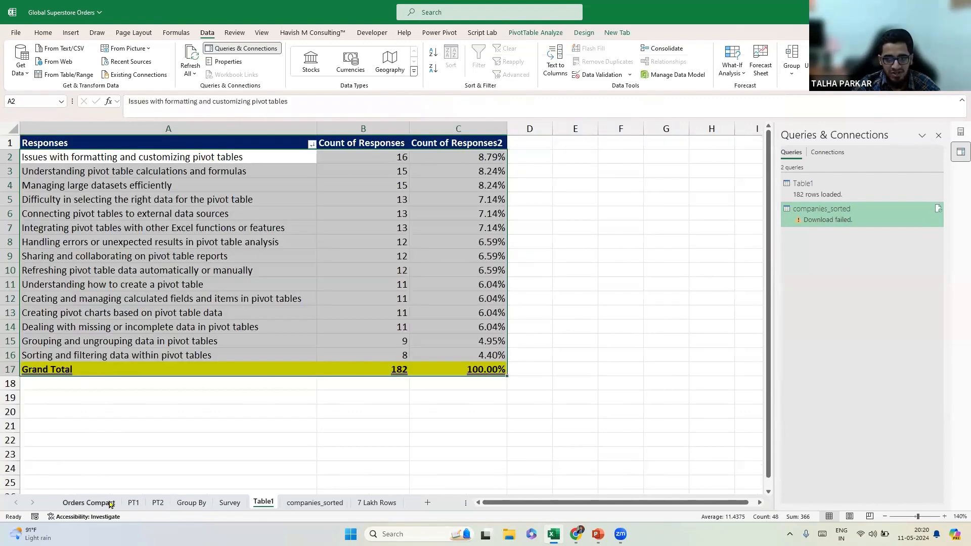
# Create a new pivot table on a new sheet from the Orders Compact data.
pyautogui.click(110, 504)
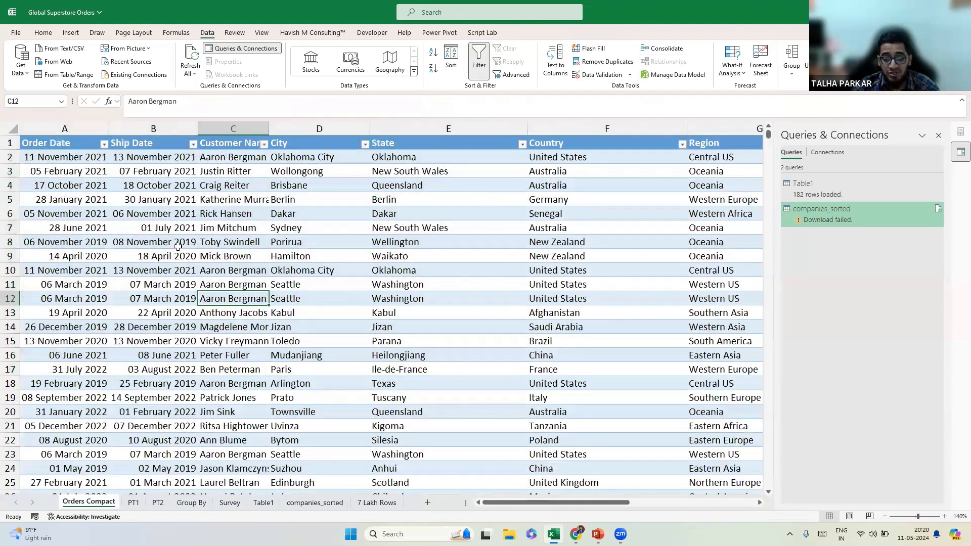
pyautogui.hotkey('alt', 'n')
pyautogui.press('v')
pyautogui.press('t')
pyautogui.press('Return')
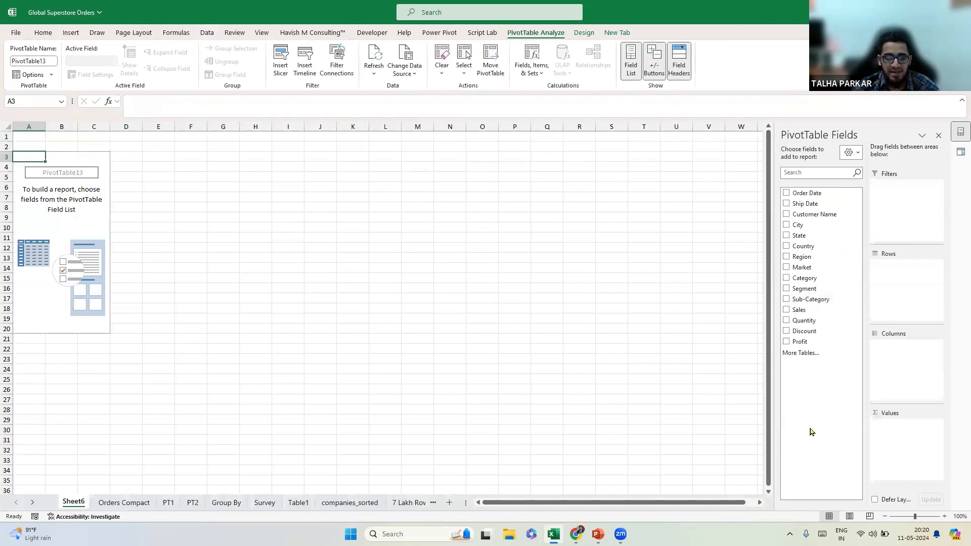
# Group Order Date rows by year and month, expanding 2019 and 2020, and sum Sales.
pyautogui.click(944, 516)
pyautogui.click(944, 517)
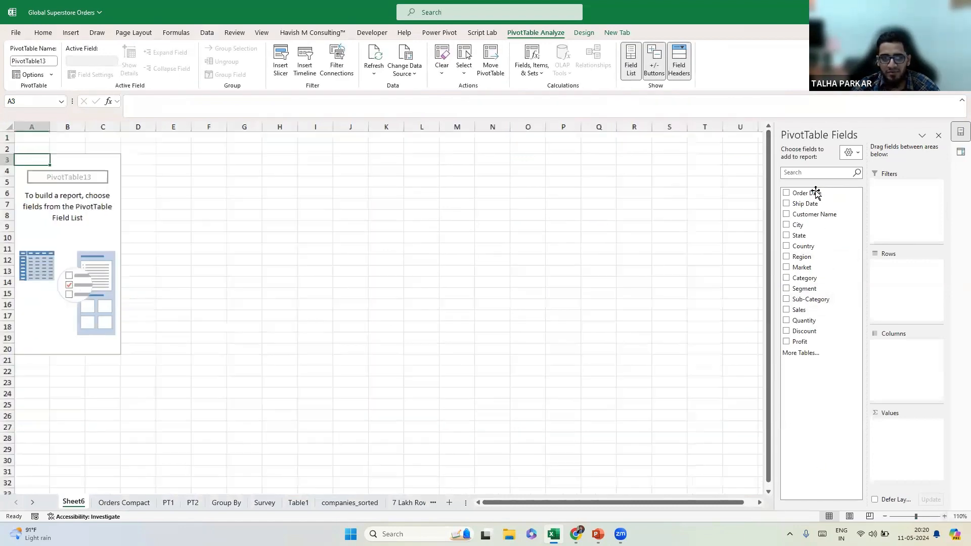
pyautogui.moveTo(815, 192); pyautogui.dragTo(904, 281)
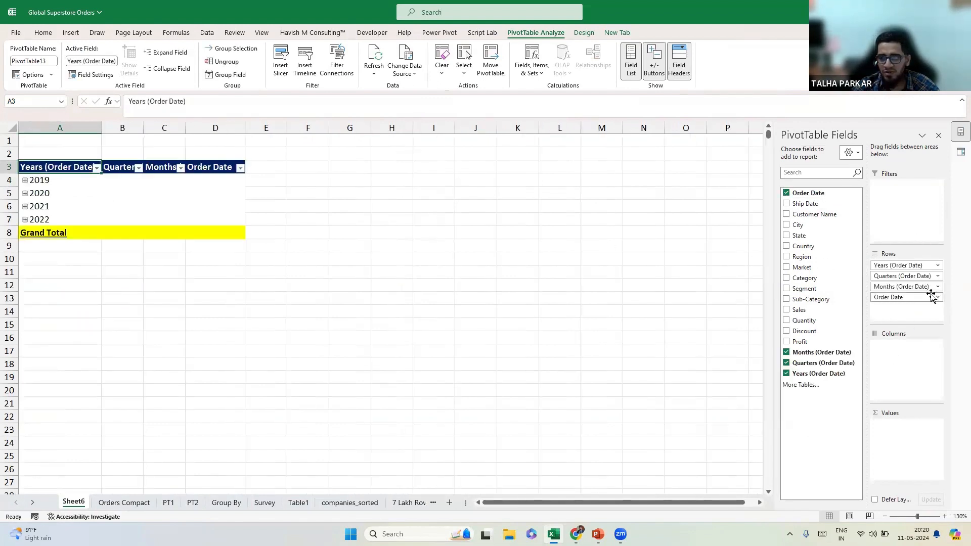
pyautogui.moveTo(926, 278); pyautogui.dragTo(571, 290)
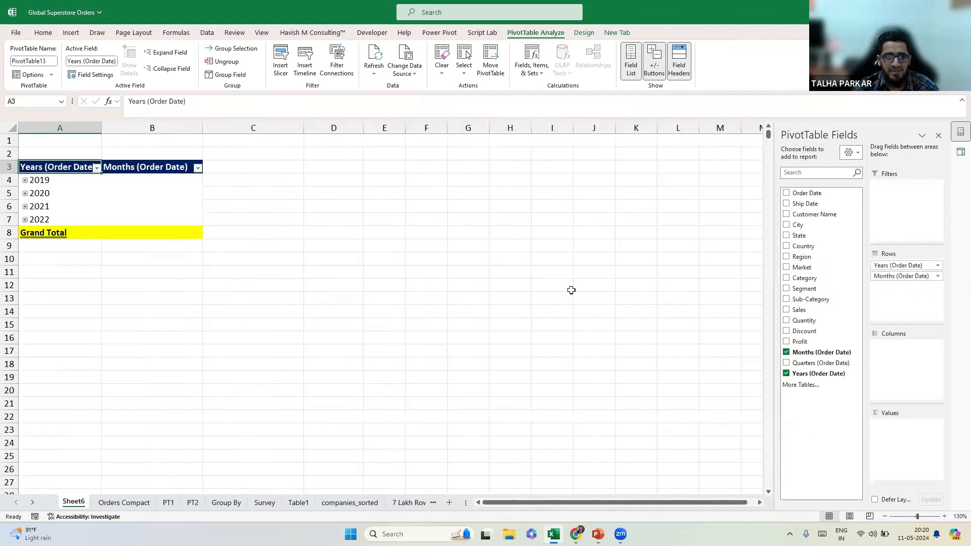
pyautogui.click(25, 181)
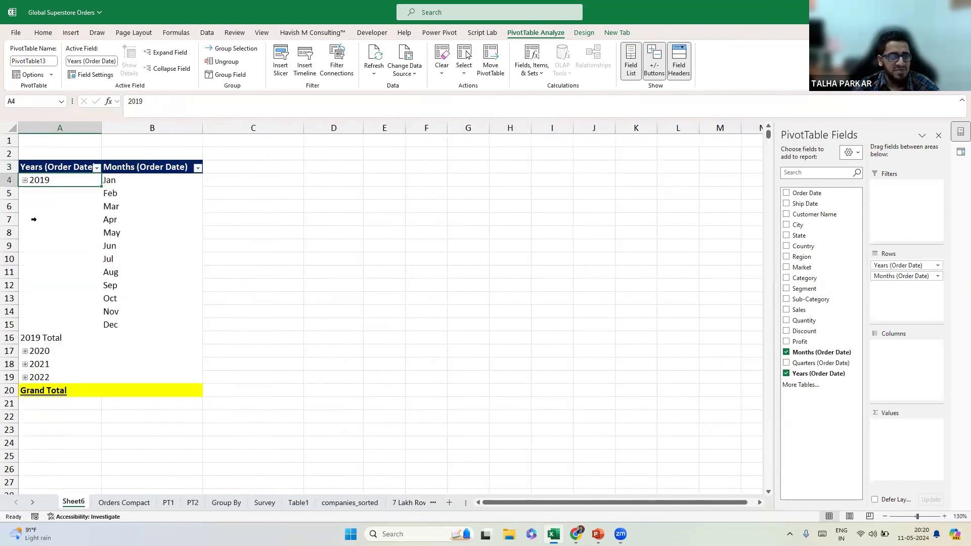
pyautogui.click(25, 351)
pyautogui.scroll(-2, 69, 286)
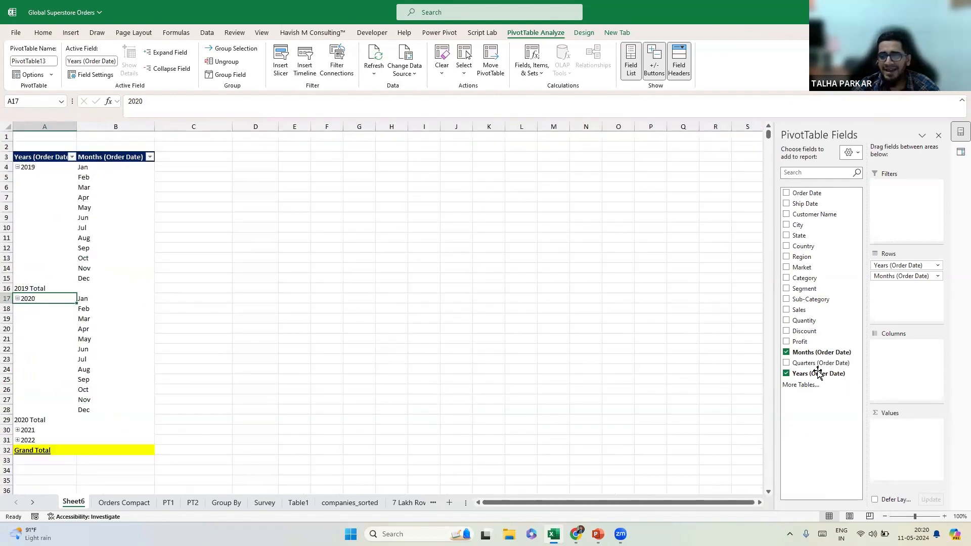
pyautogui.moveTo(809, 310); pyautogui.dragTo(875, 430)
pyautogui.moveTo(172, 163); pyautogui.dragTo(177, 451)
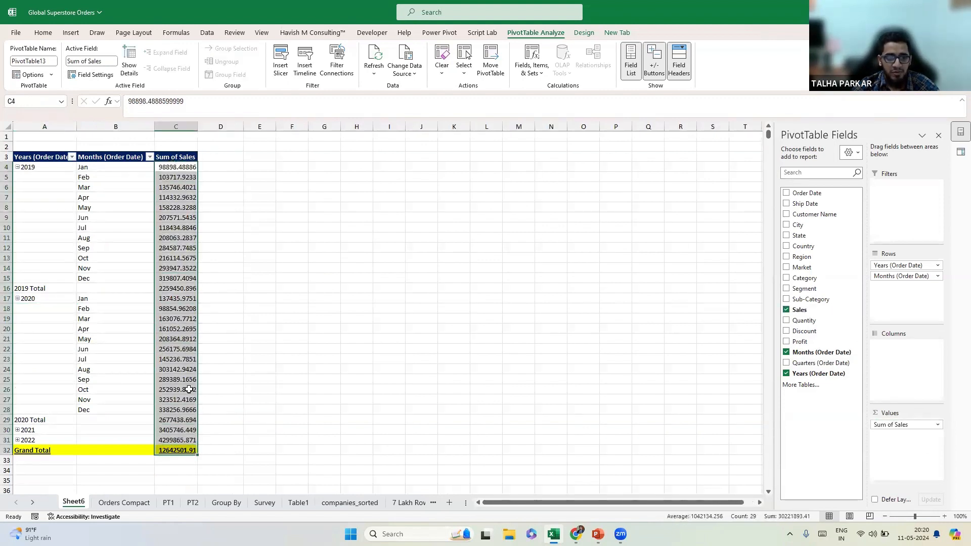
# Format Sum of Sales as Number with 0 decimals and thousands separator, and hide gridlines.
pyautogui.hotkey('ctrl', '1')
pyautogui.click(262, 165)
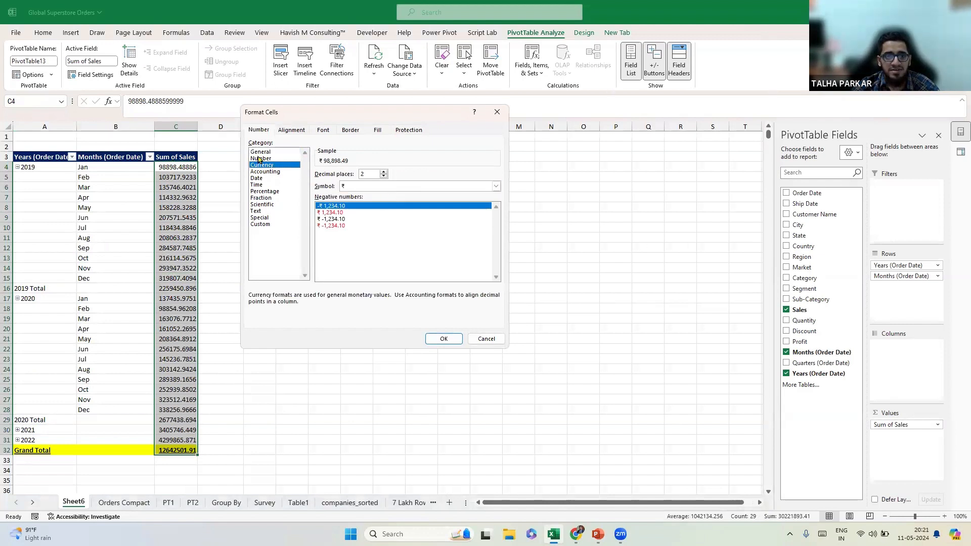
pyautogui.click(259, 159)
pyautogui.click(383, 176)
pyautogui.click(383, 176)
pyautogui.click(318, 186)
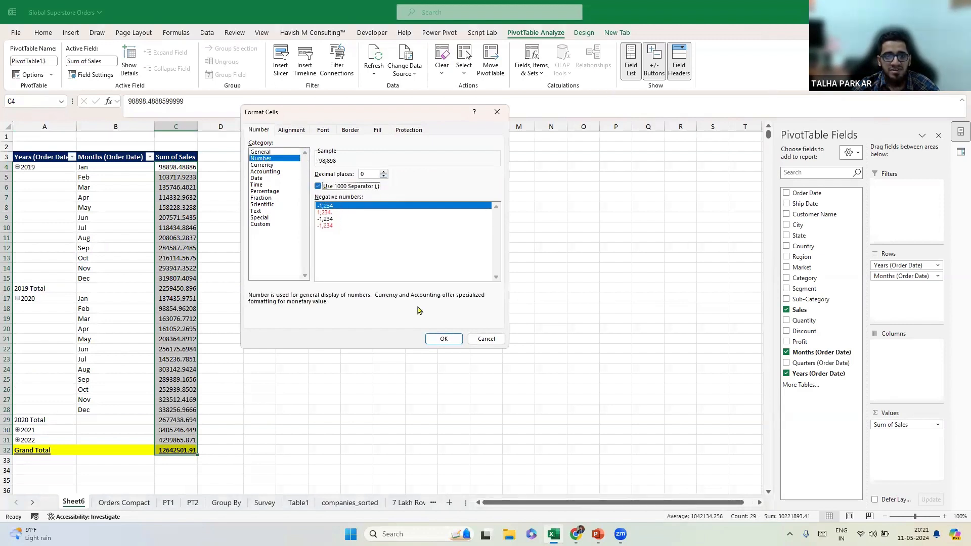
pyautogui.click(443, 339)
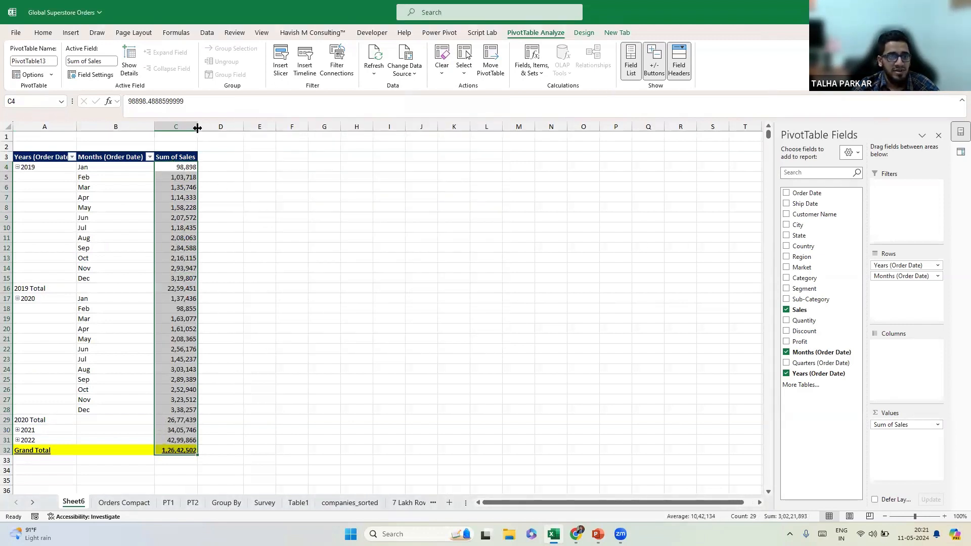
pyautogui.click(262, 33)
pyautogui.click(293, 61)
# Add Sales to the pivot values three more times.
pyautogui.click(43, 33)
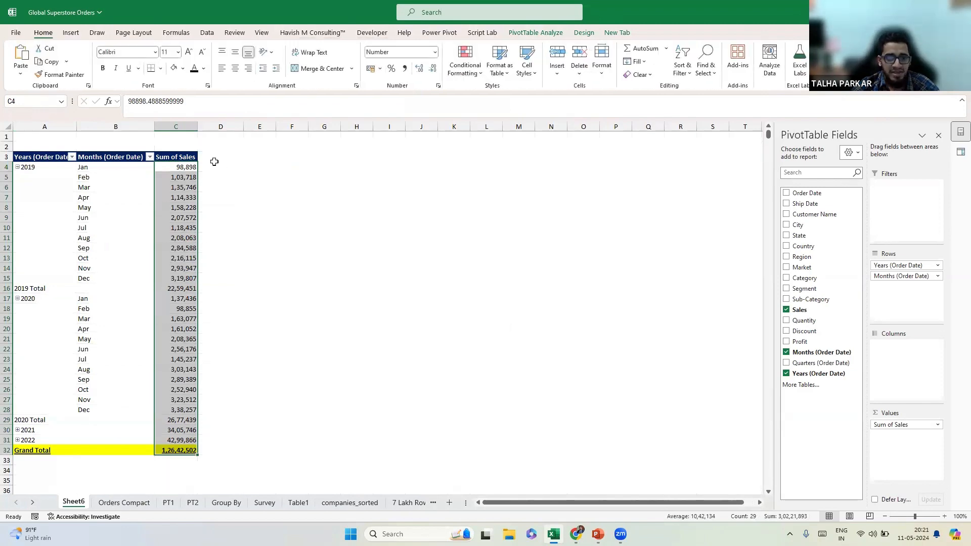
pyautogui.click(260, 208)
pyautogui.click(184, 167)
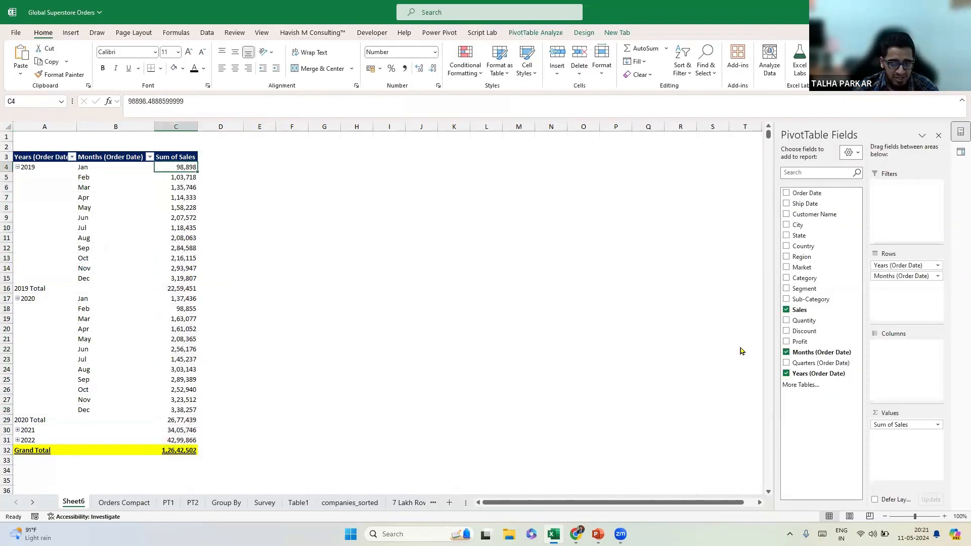
pyautogui.moveTo(804, 310); pyautogui.dragTo(908, 451)
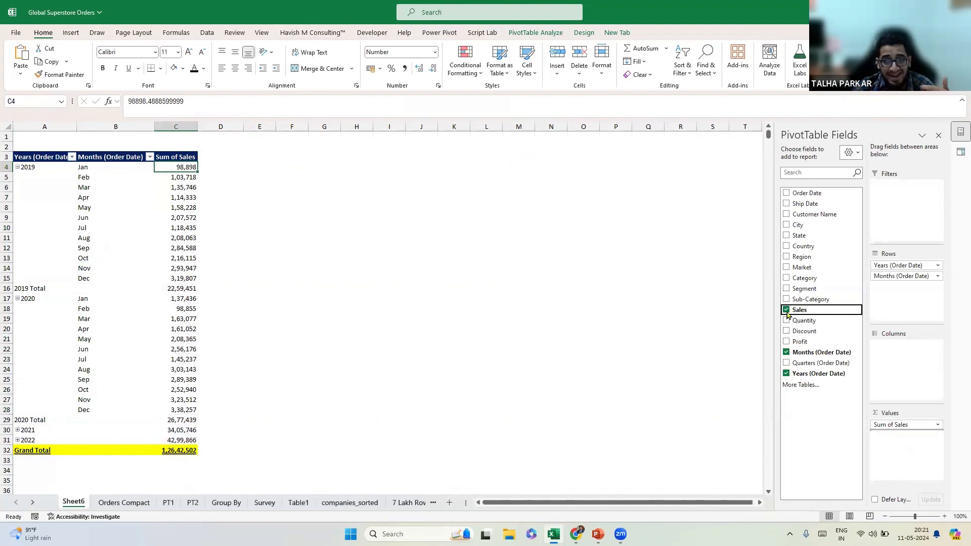
pyautogui.moveTo(803, 310); pyautogui.dragTo(901, 461)
pyautogui.moveTo(807, 310); pyautogui.dragTo(905, 455)
# Show Sum of Sales2 as % of Grand Total.
pyautogui.rightClick(214, 166)
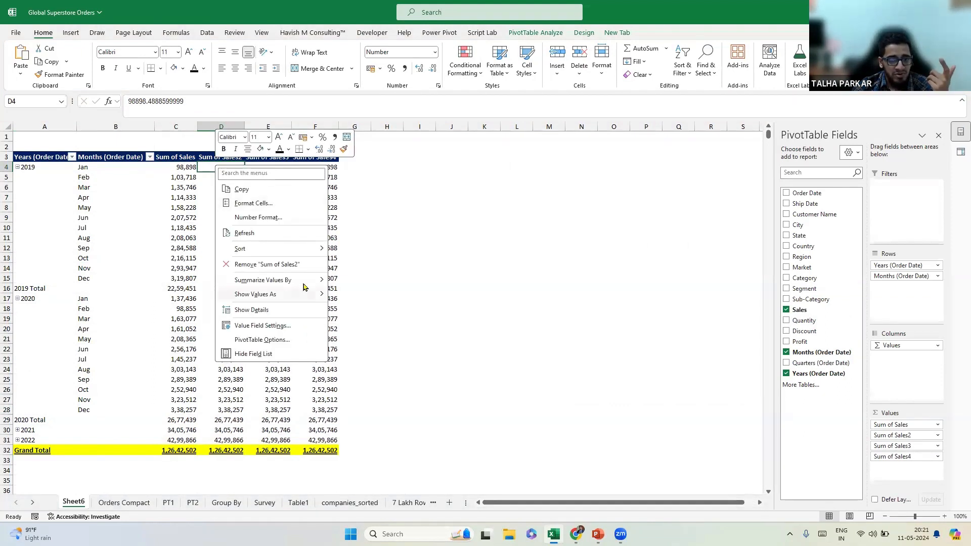
pyautogui.moveTo(298, 285)
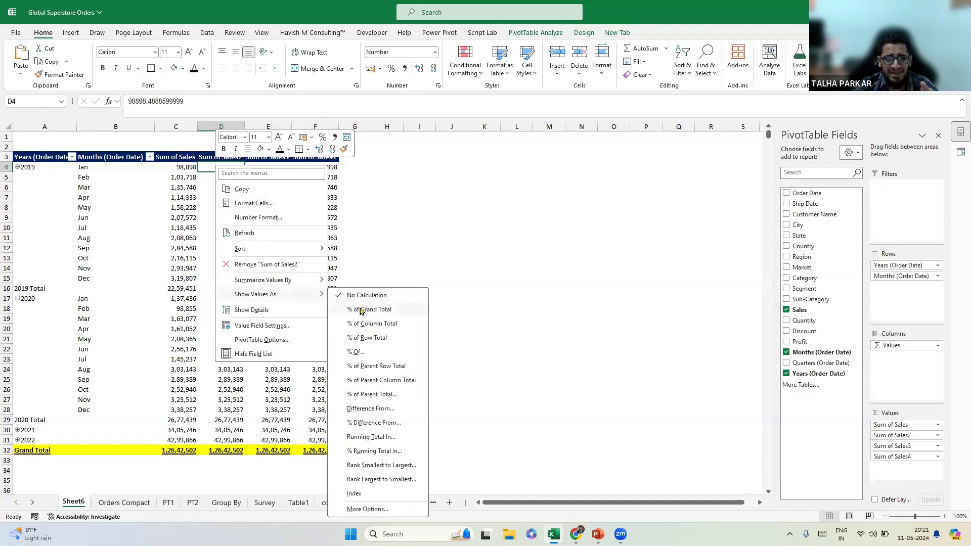
pyautogui.click(392, 324)
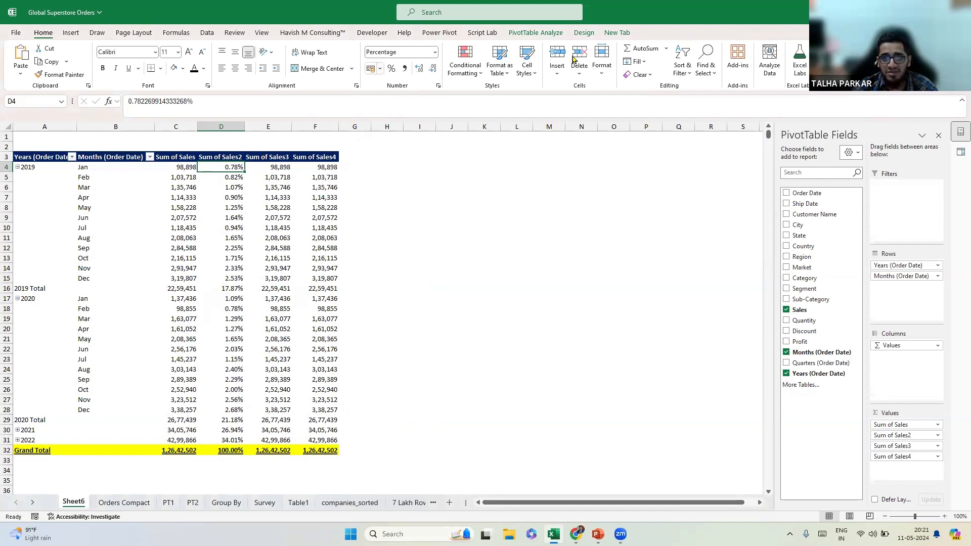
pyautogui.scroll(-15, 574, 60)
pyautogui.click(781, 56)
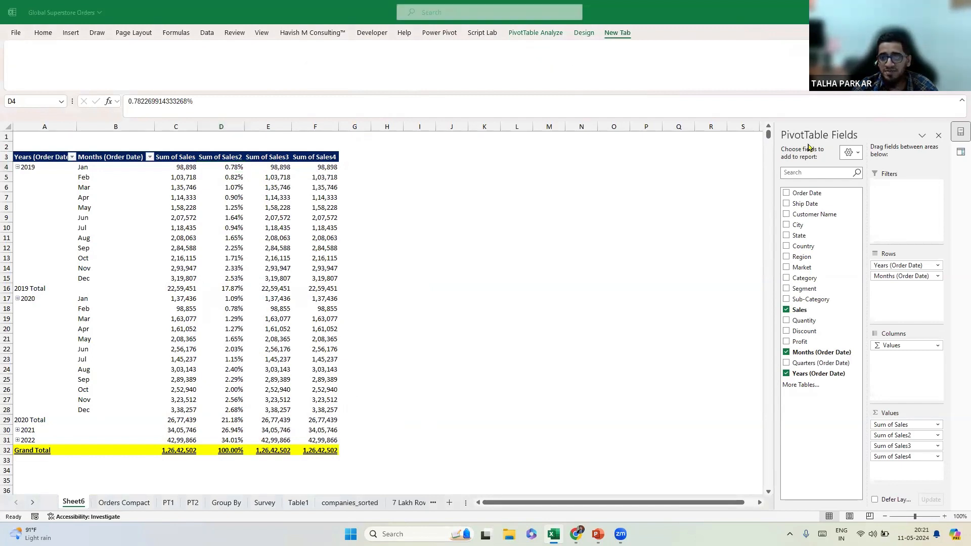
pyautogui.click(524, 45)
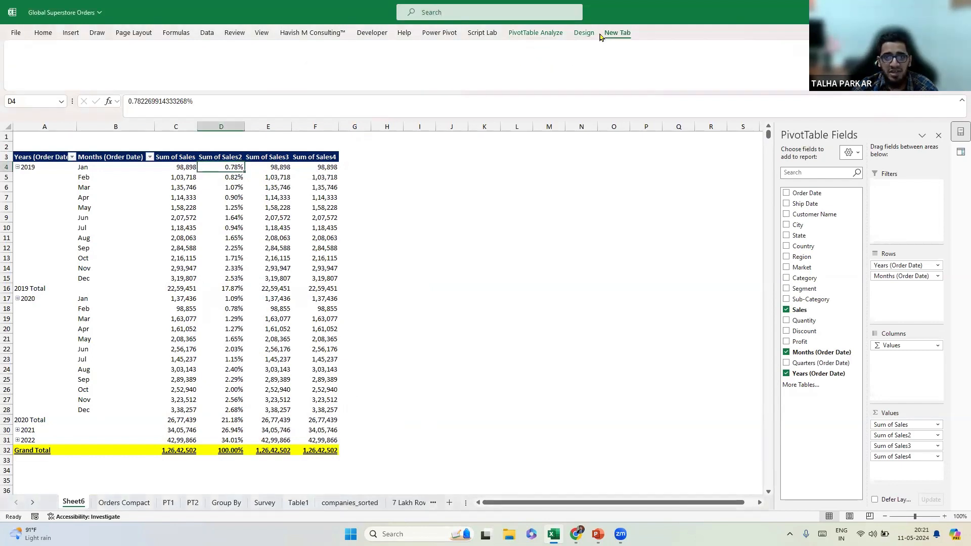
# Start modifying a pivot table style from the Design styles gallery.
pyautogui.click(582, 33)
pyautogui.rightClick(282, 61)
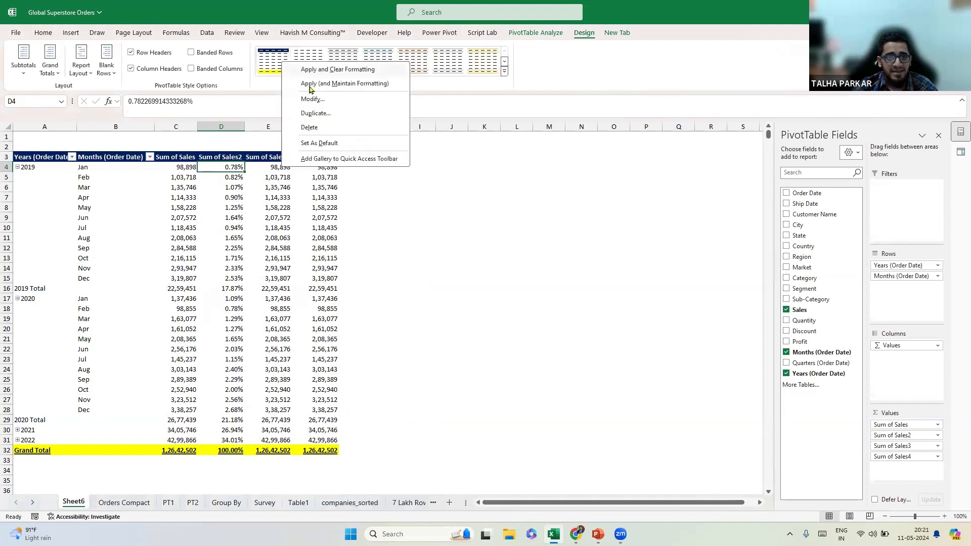
pyautogui.click(326, 100)
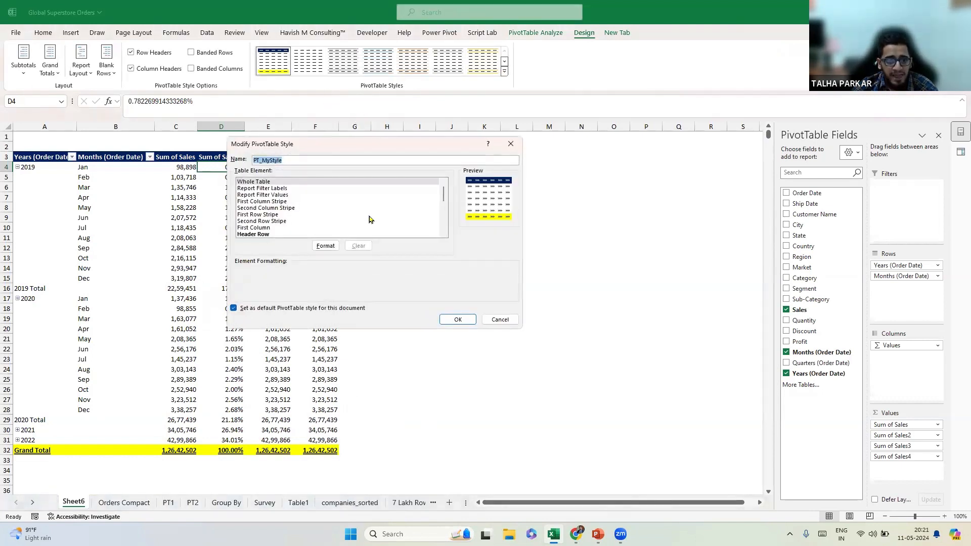
# Give a pivot style element a light gold fill with black single-underlined font, and show subtotals at group bottoms.
pyautogui.moveTo(444, 195); pyautogui.dragTo(444, 206)
pyautogui.click(288, 204)
pyautogui.click(326, 246)
pyautogui.click(314, 122)
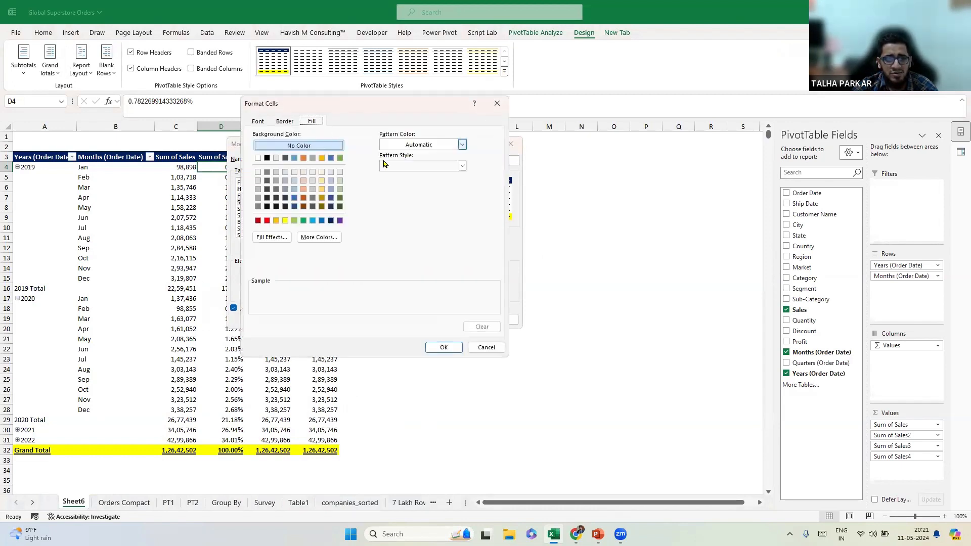
pyautogui.click(287, 220)
pyautogui.click(321, 190)
pyautogui.click(258, 122)
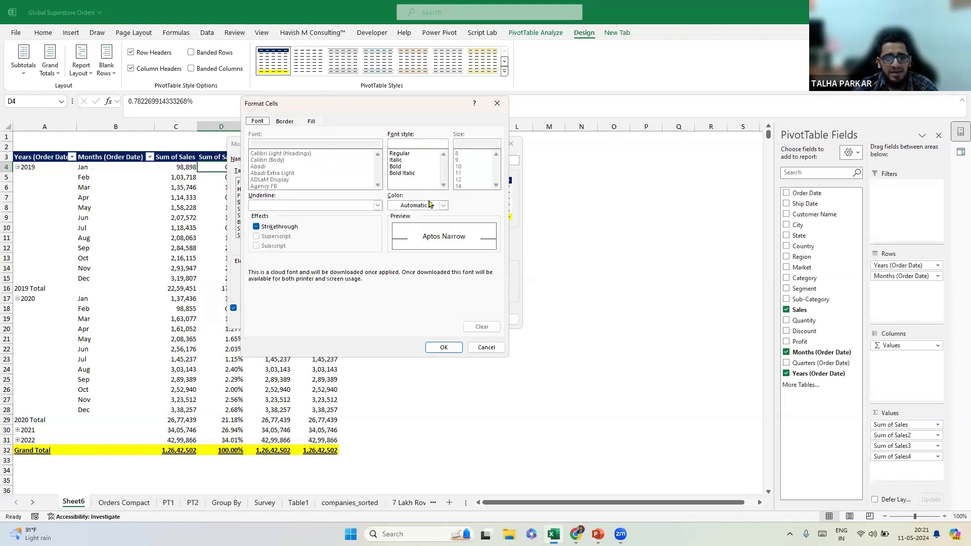
pyautogui.click(443, 205)
pyautogui.click(401, 247)
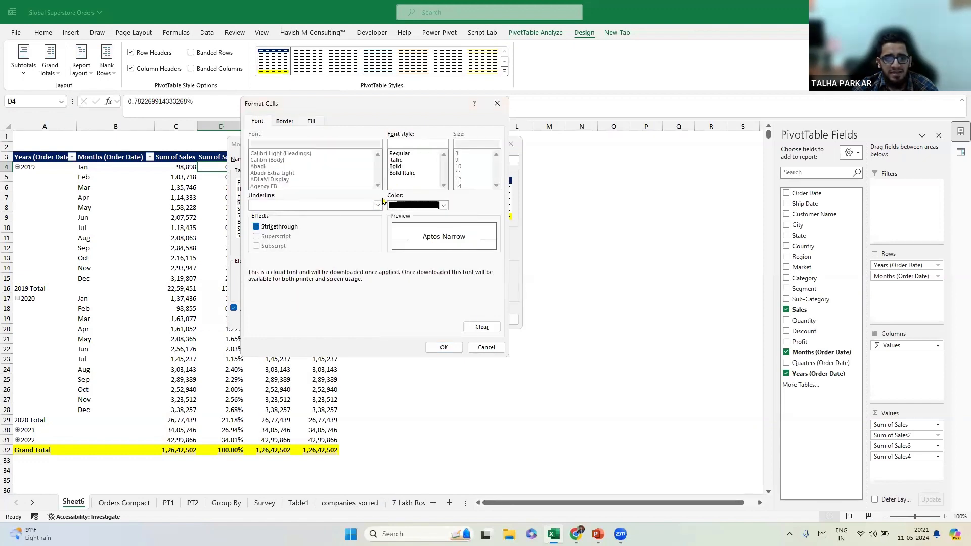
pyautogui.click(378, 205)
pyautogui.click(303, 219)
pyautogui.click(444, 347)
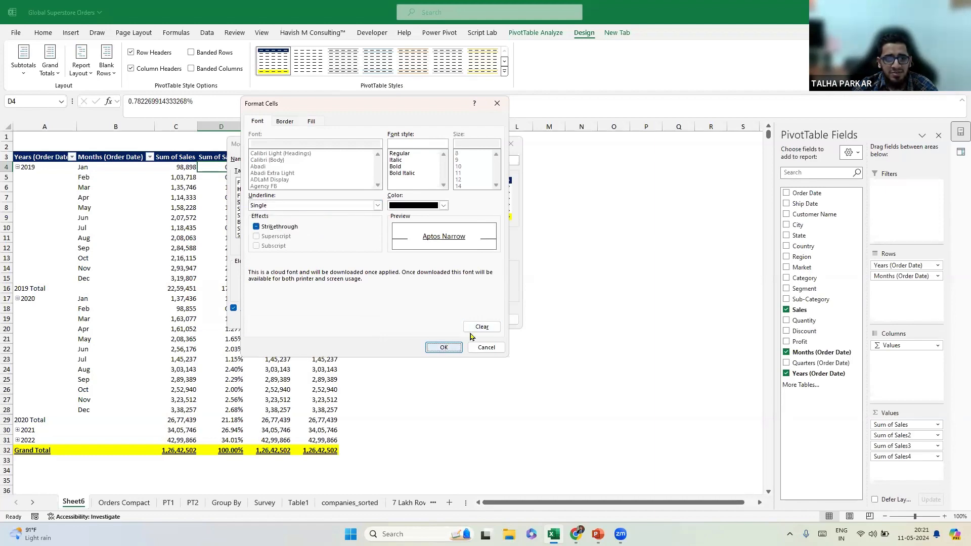
pyautogui.click(458, 322)
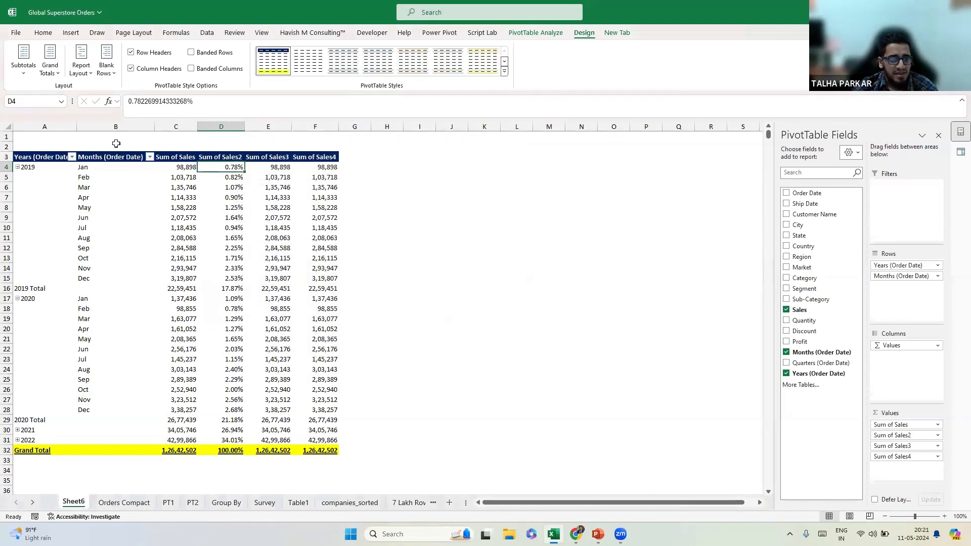
pyautogui.click(19, 76)
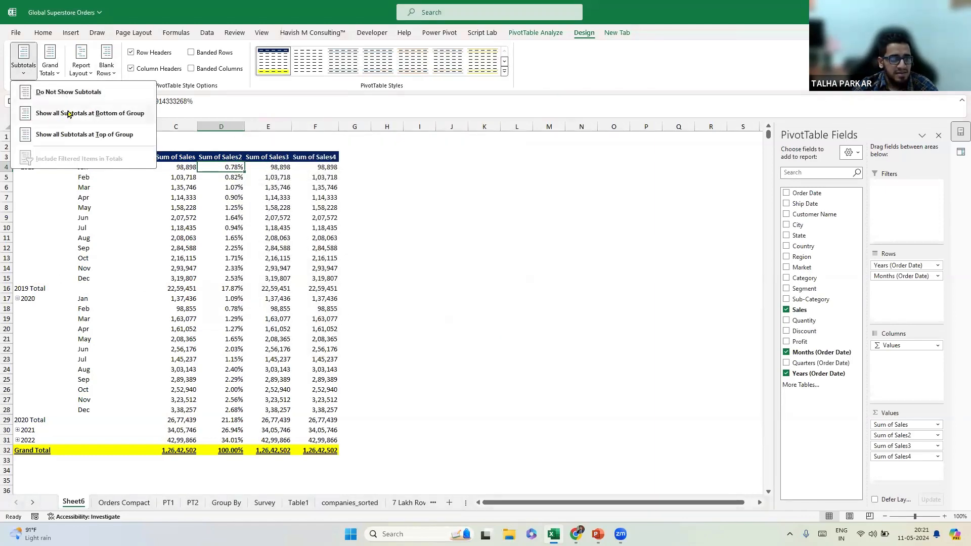
pyautogui.click(76, 111)
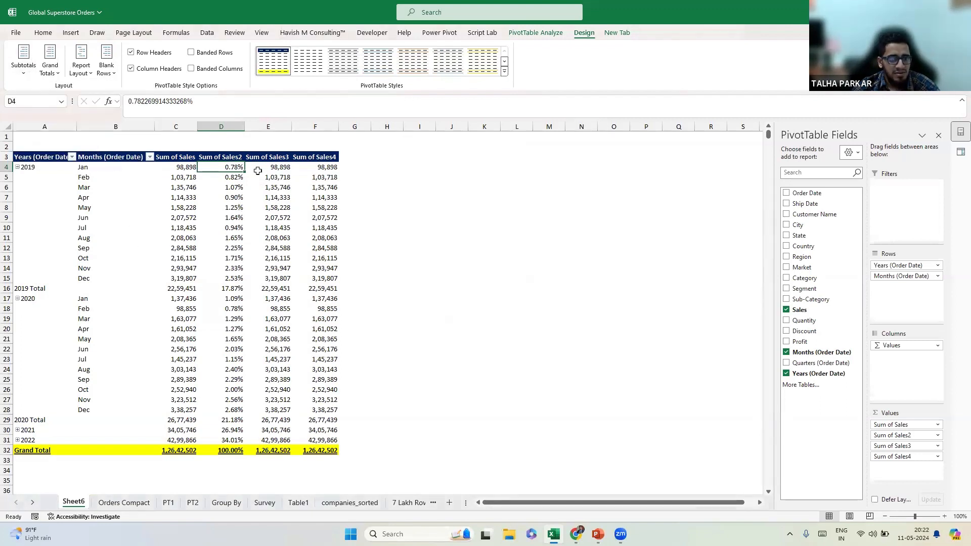
# Give the style's Subtotal Row 1 a light gold fill with black, single-underlined text.
pyautogui.rightClick(278, 56)
pyautogui.click(344, 90)
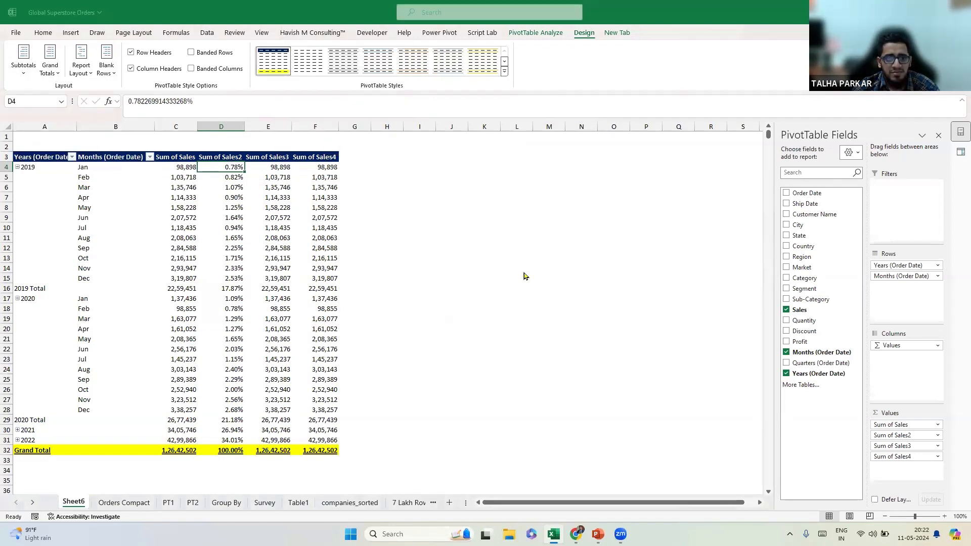
pyautogui.moveTo(445, 194); pyautogui.dragTo(441, 205)
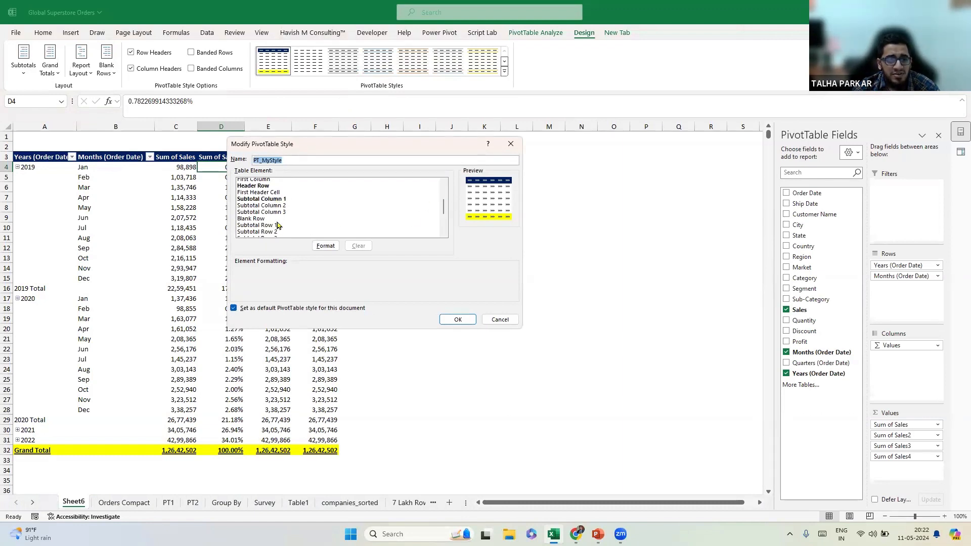
pyautogui.click(257, 225)
pyautogui.click(326, 246)
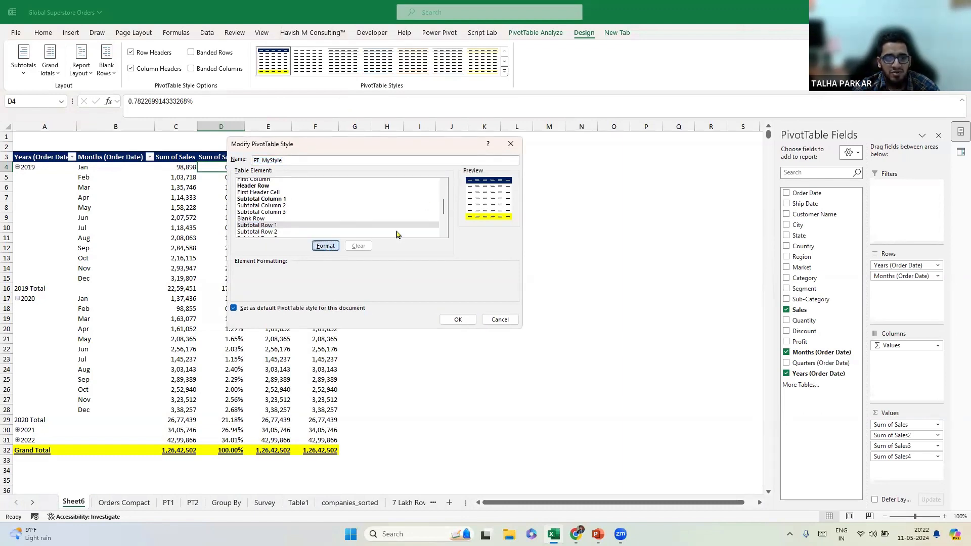
pyautogui.click(312, 121)
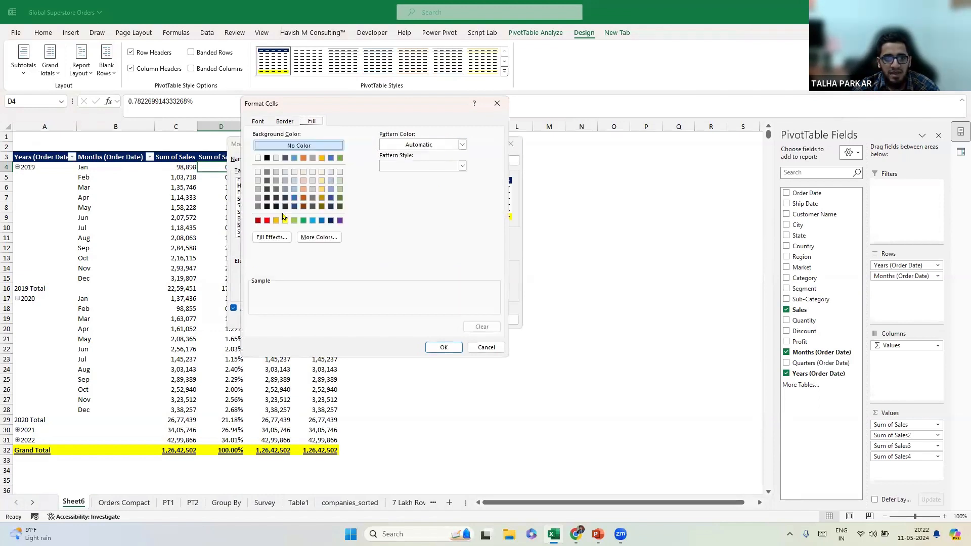
pyautogui.click(322, 189)
pyautogui.click(258, 122)
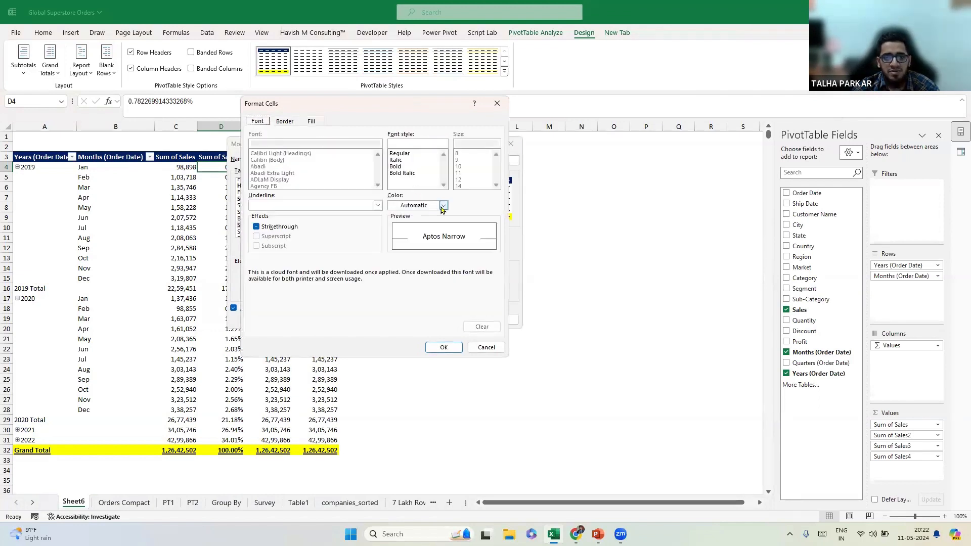
pyautogui.click(443, 206)
pyautogui.click(403, 237)
pyautogui.click(377, 206)
pyautogui.click(313, 220)
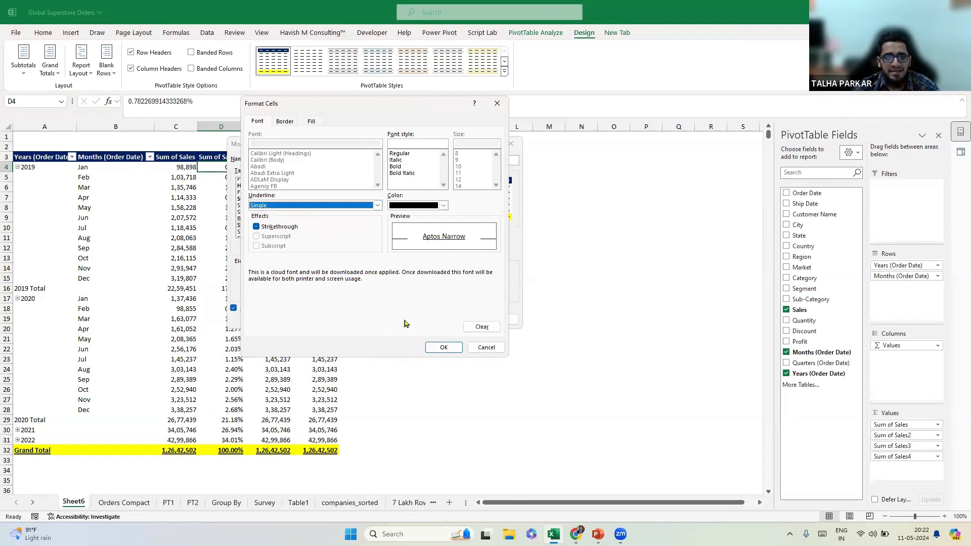
pyautogui.click(444, 348)
pyautogui.click(456, 317)
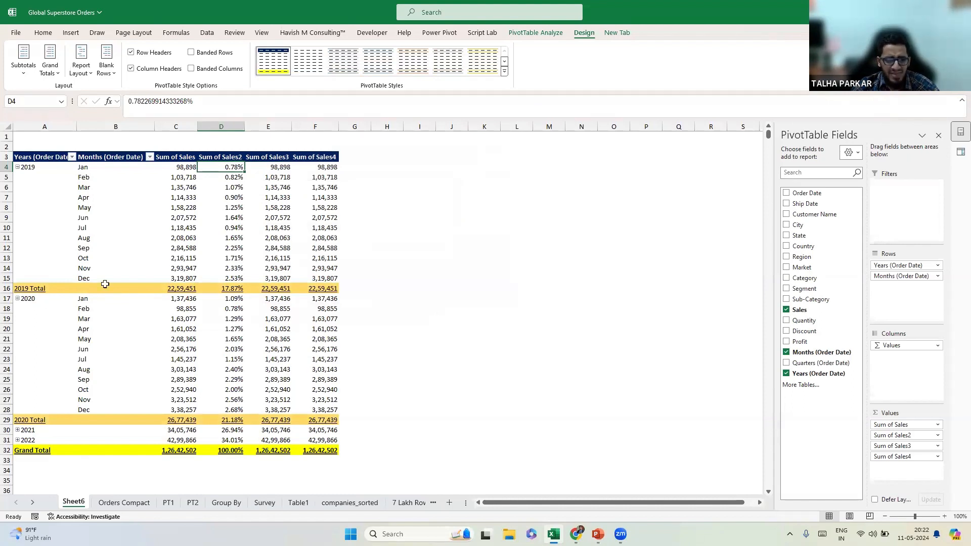
# Make the Subtotal Row 1 text bold in the modified pivot style.
pyautogui.rightClick(274, 67)
pyautogui.click(326, 105)
pyautogui.moveTo(443, 193); pyautogui.dragTo(444, 208)
pyautogui.click(286, 222)
pyautogui.click(323, 248)
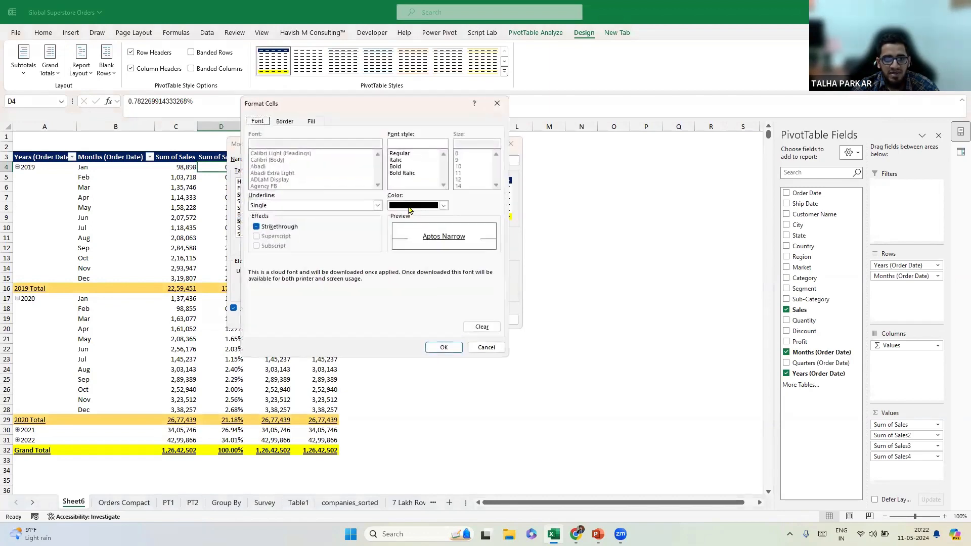
pyautogui.click(412, 167)
pyautogui.click(444, 348)
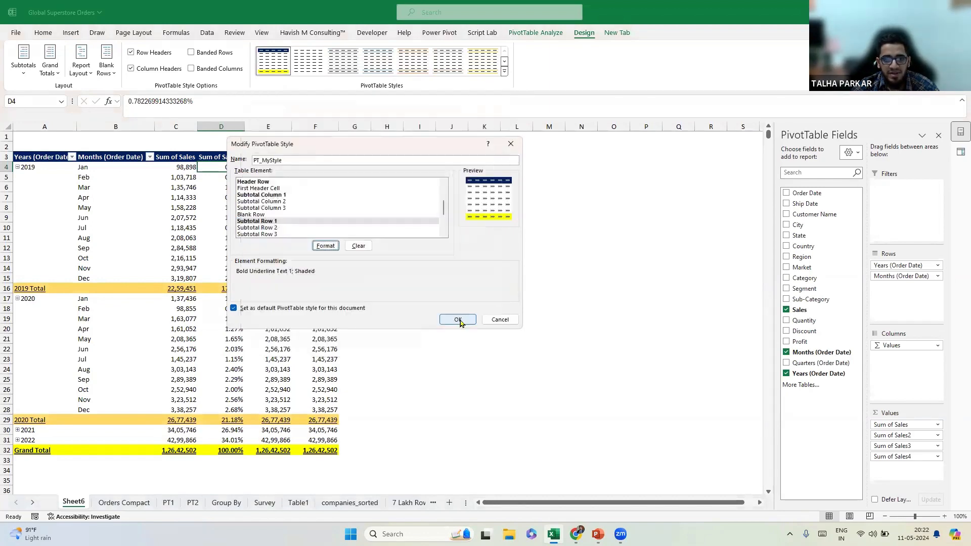
pyautogui.click(459, 319)
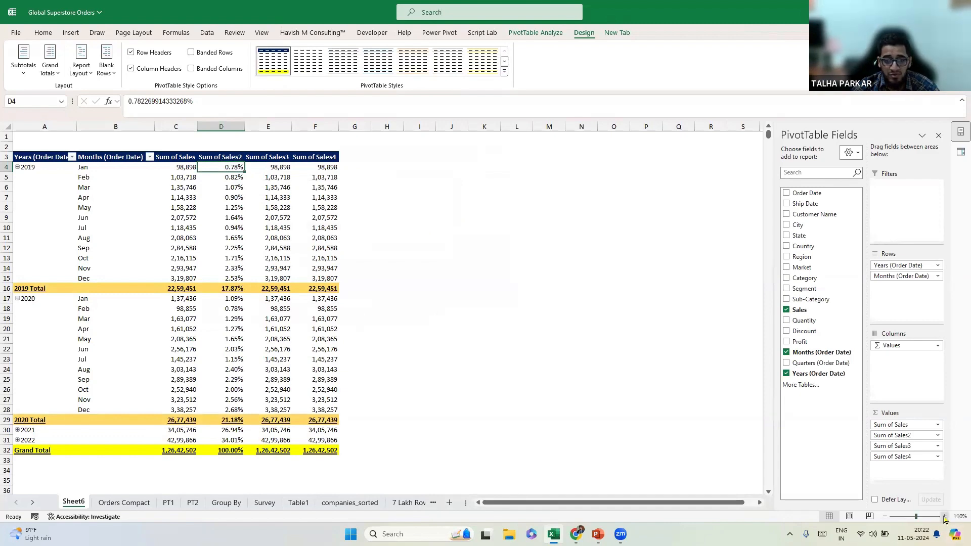
pyautogui.scroll(2, 287, 464)
pyautogui.click(281, 478)
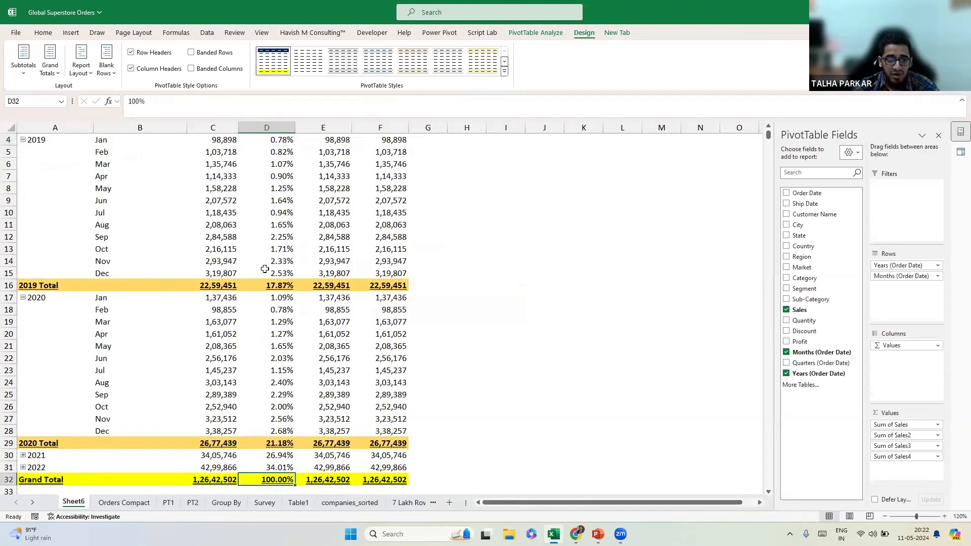
pyautogui.scroll(1, 252, 209)
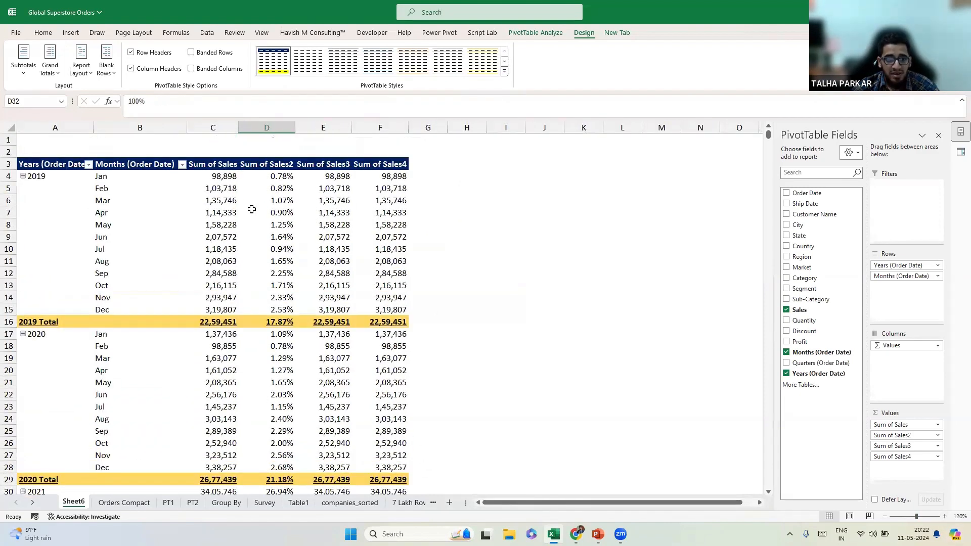
pyautogui.rightClick(330, 176)
pyautogui.moveTo(409, 306)
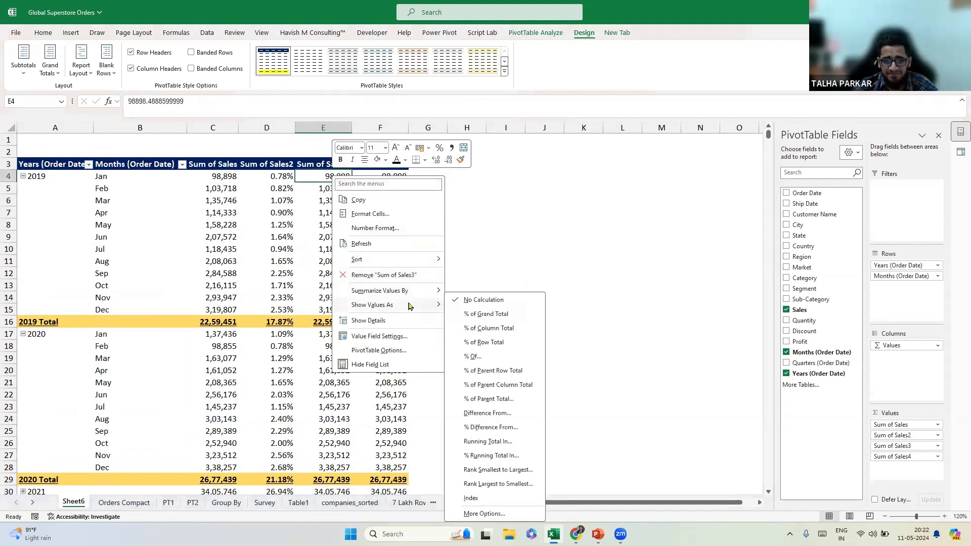
pyautogui.click(524, 375)
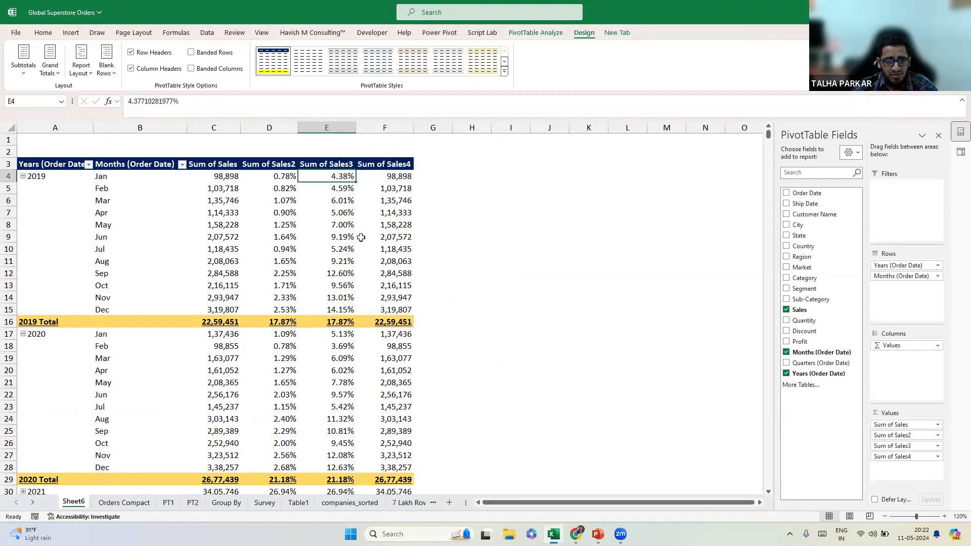
pyautogui.hotkey('ctrl', 'z')
pyautogui.rightClick(332, 175)
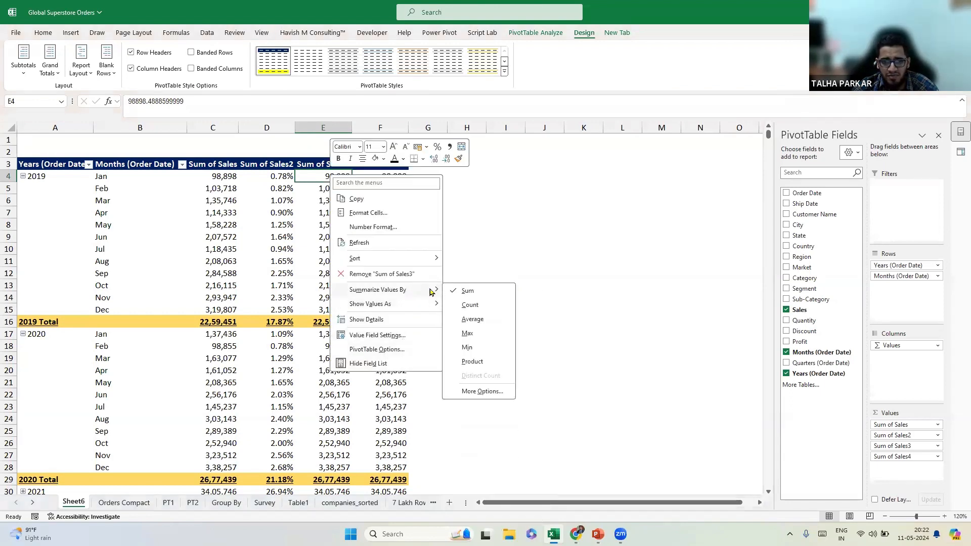
pyautogui.click(449, 291)
pyautogui.rightClick(316, 180)
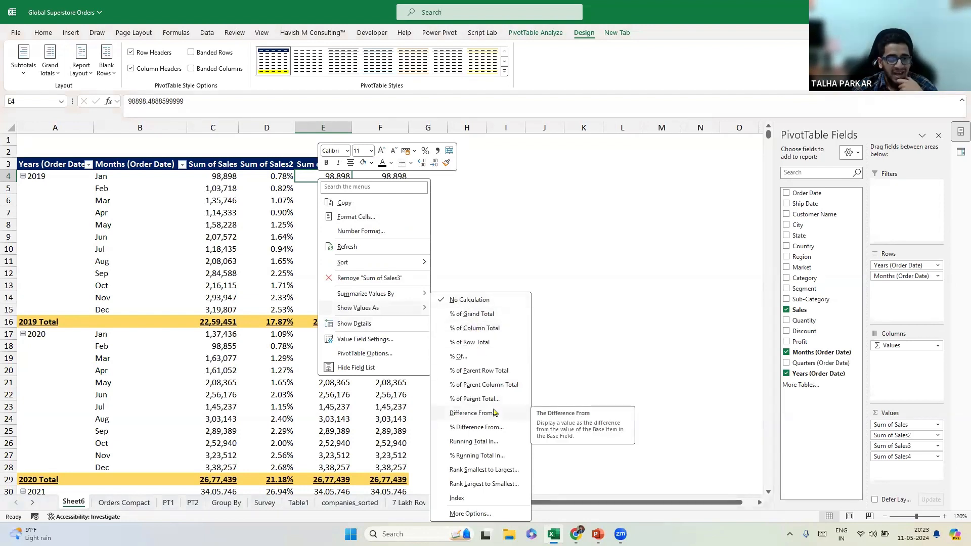
pyautogui.click(472, 413)
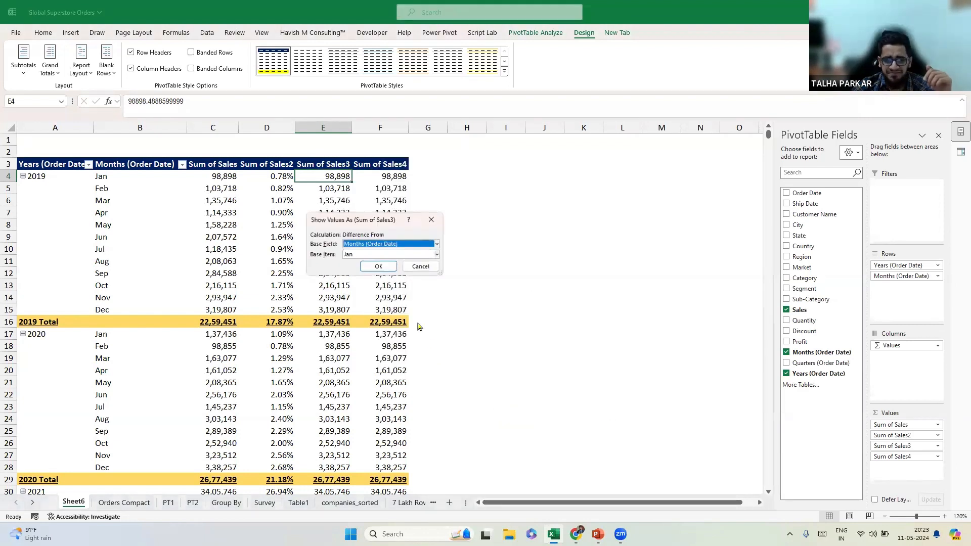
pyautogui.moveTo(394, 223); pyautogui.dragTo(440, 222)
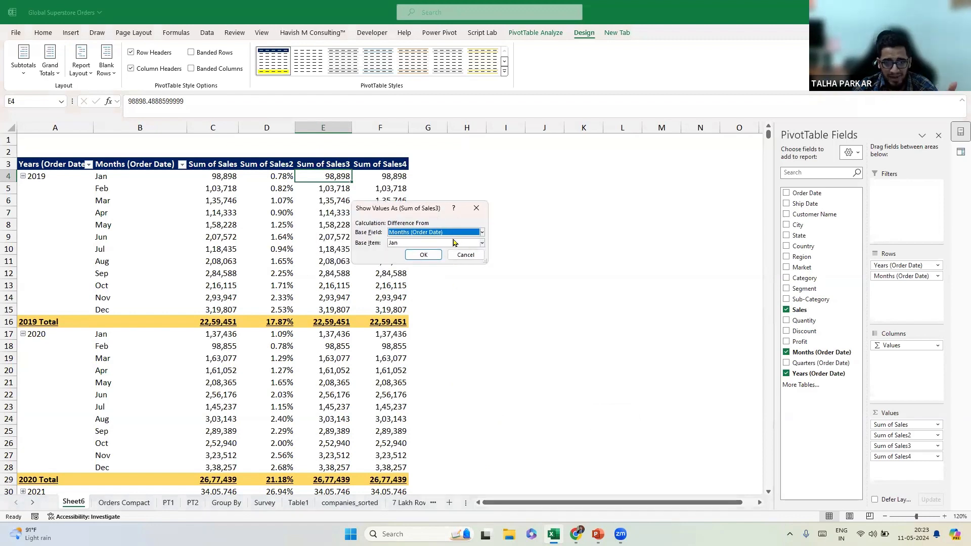
pyautogui.click(434, 244)
pyautogui.click(424, 253)
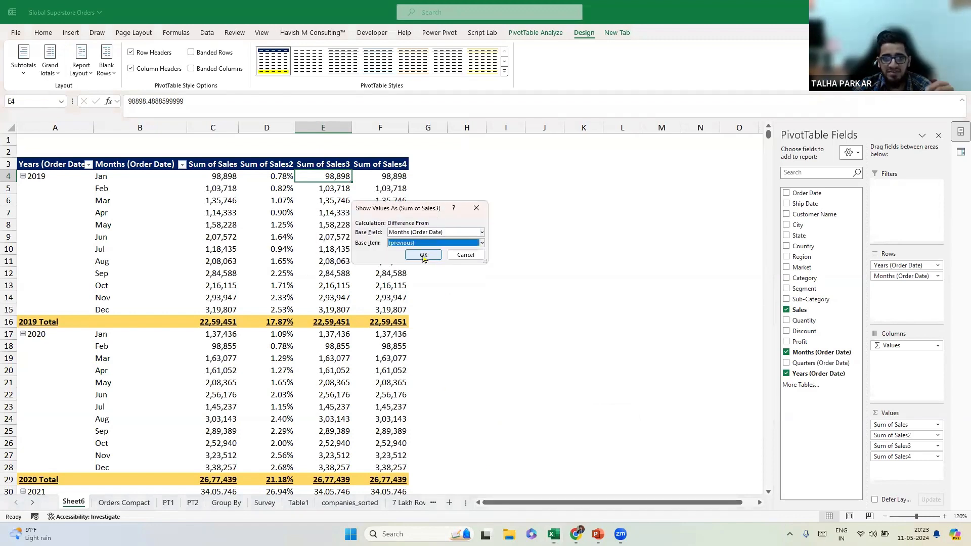
pyautogui.click(424, 256)
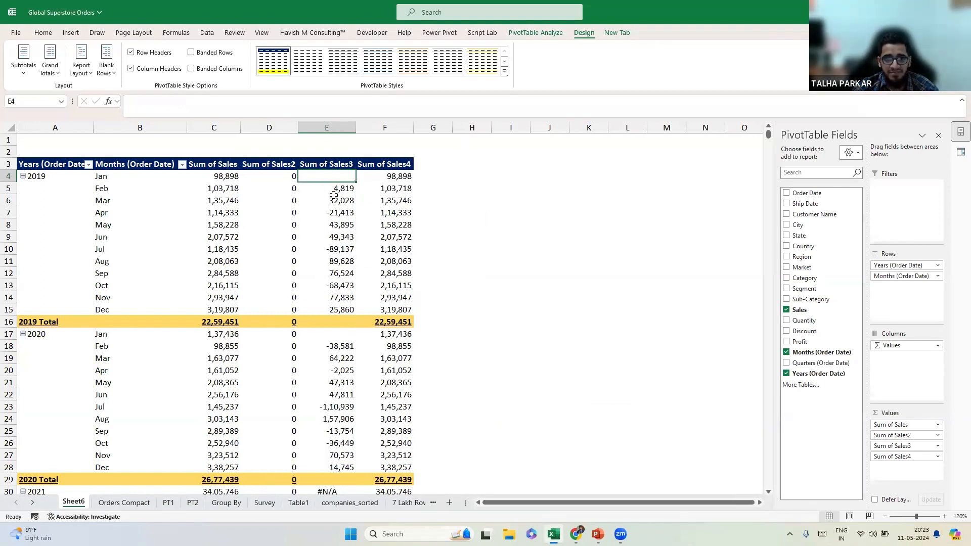
pyautogui.hotkey('ctrl', 'z')
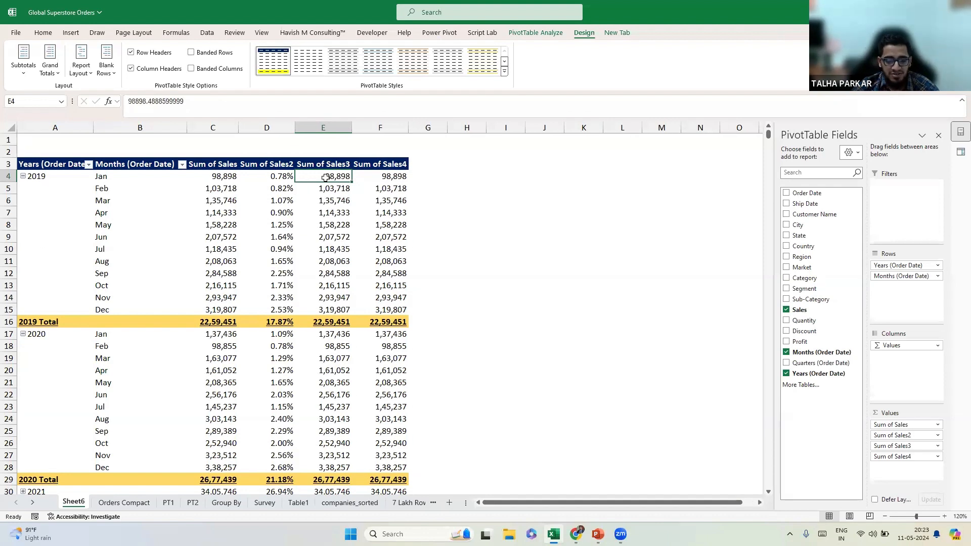
pyautogui.hotkey('ctrl', 'y')
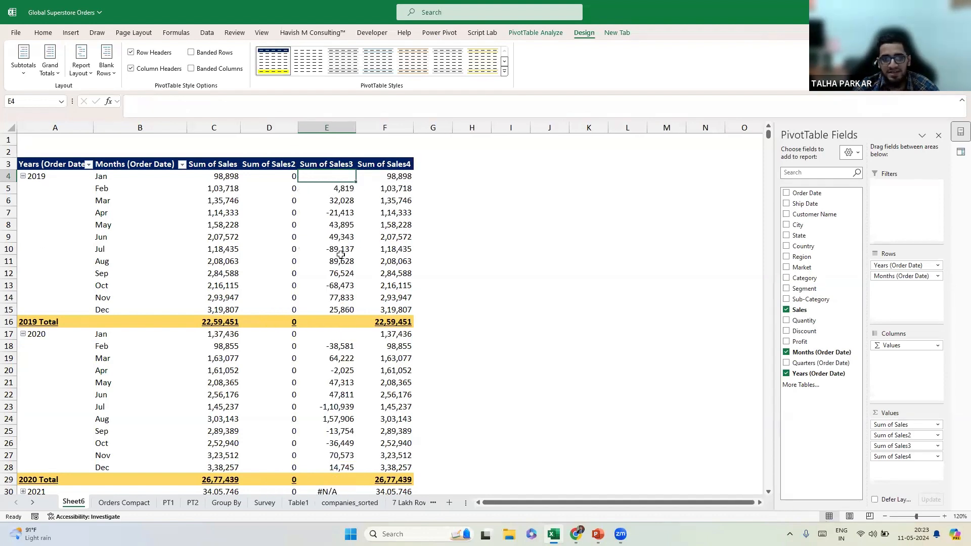
pyautogui.moveTo(229, 185); pyautogui.dragTo(226, 275)
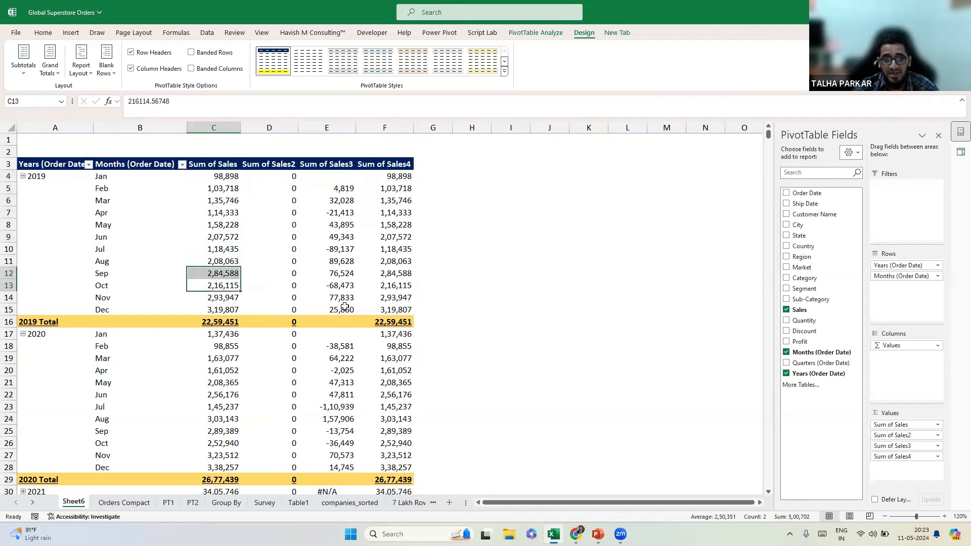
pyautogui.hotkey('ctrl', 'z')
pyautogui.hotkey('ctrl', 'z')
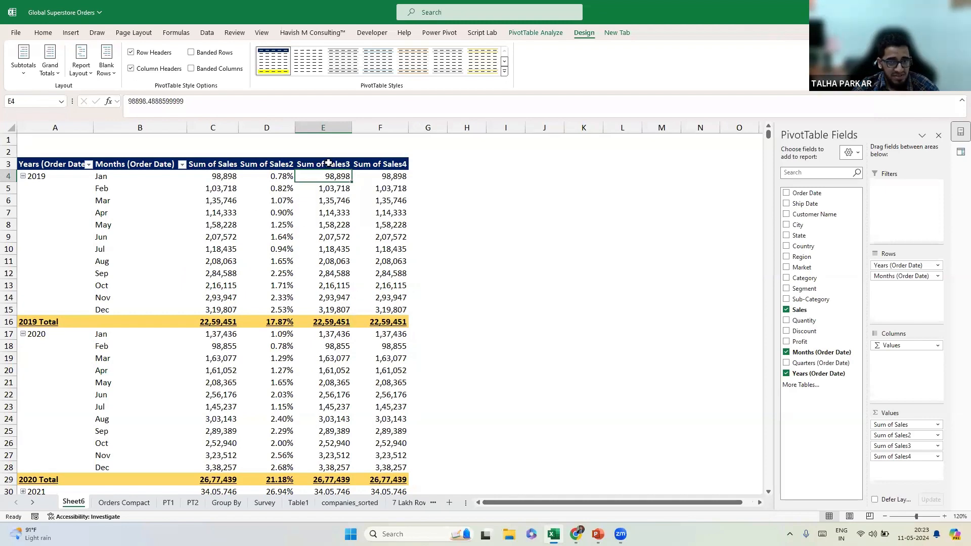
# Remove Sum of Sales4 from the values and paste a copy of the pivot at F3.
pyautogui.click(885, 517)
pyautogui.click(883, 517)
pyautogui.click(884, 517)
pyautogui.moveTo(898, 457); pyautogui.dragTo(611, 438)
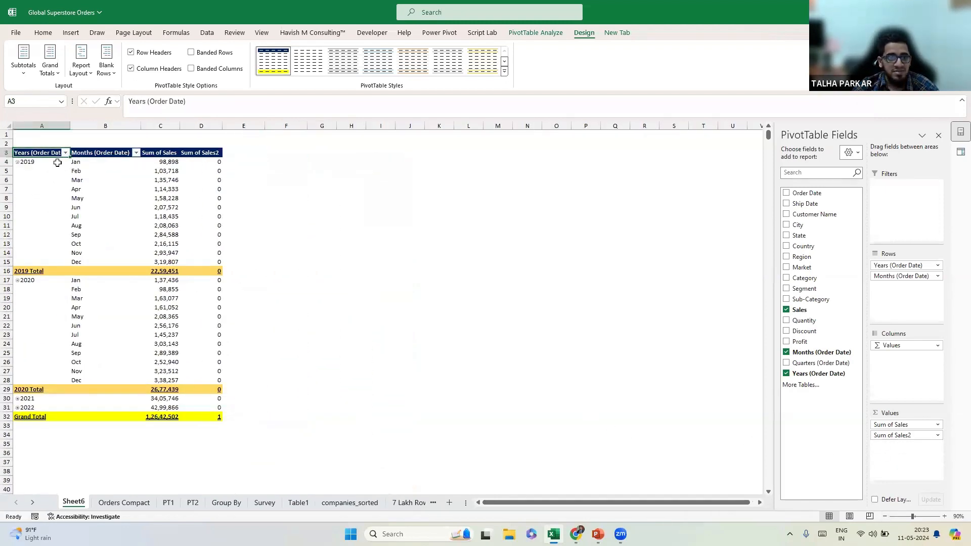
pyautogui.moveTo(45, 153); pyautogui.dragTo(206, 416)
pyautogui.hotkey('ctrl', 'c')
pyautogui.click(256, 161)
pyautogui.click(289, 158)
pyautogui.click(293, 153)
pyautogui.hotkey('ctrl', 'v')
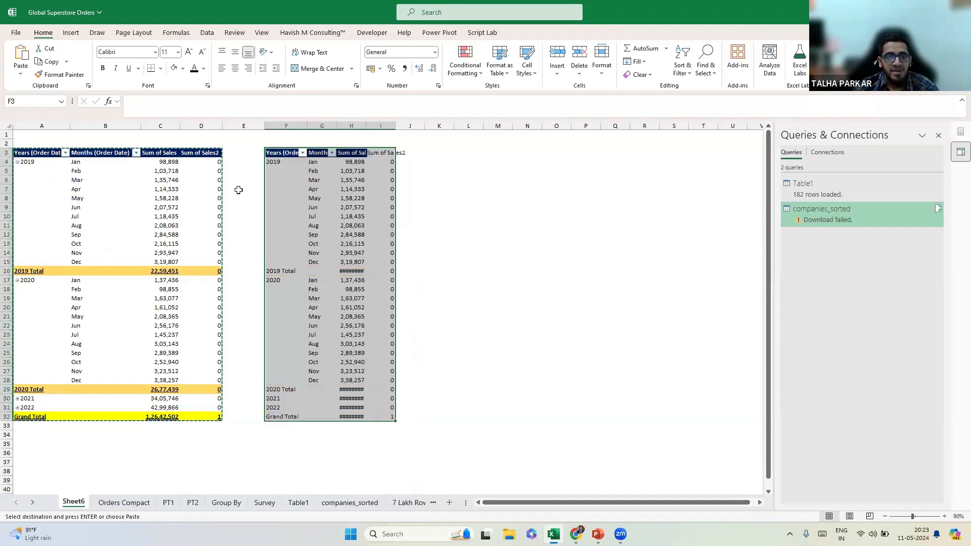
# Show the left pivot's Sum of Sales2 as % of Grand Total.
pyautogui.rightClick(209, 161)
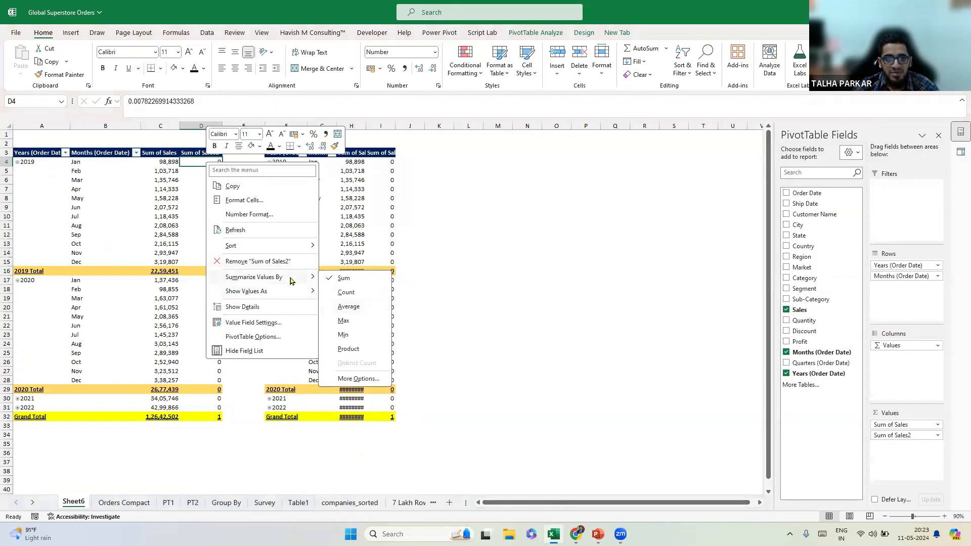
pyautogui.click(355, 320)
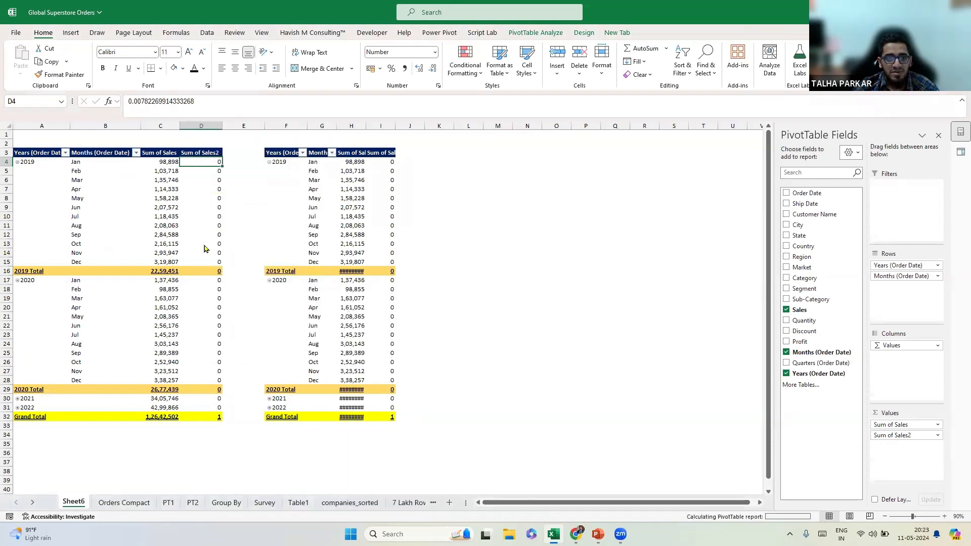
pyautogui.moveTo(891, 435); pyautogui.dragTo(607, 412)
pyautogui.moveTo(804, 312); pyautogui.dragTo(893, 447)
pyautogui.rightClick(202, 170)
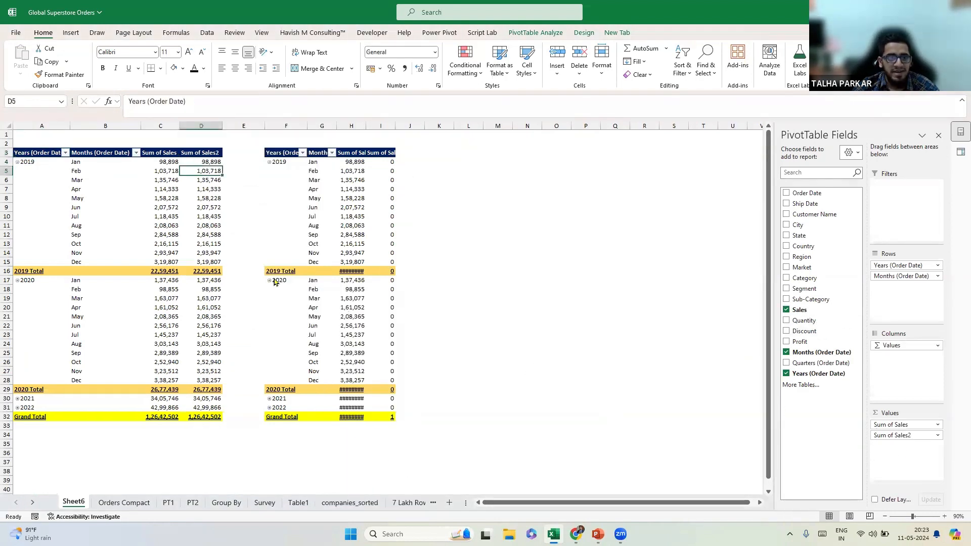
pyautogui.moveTo(279, 298)
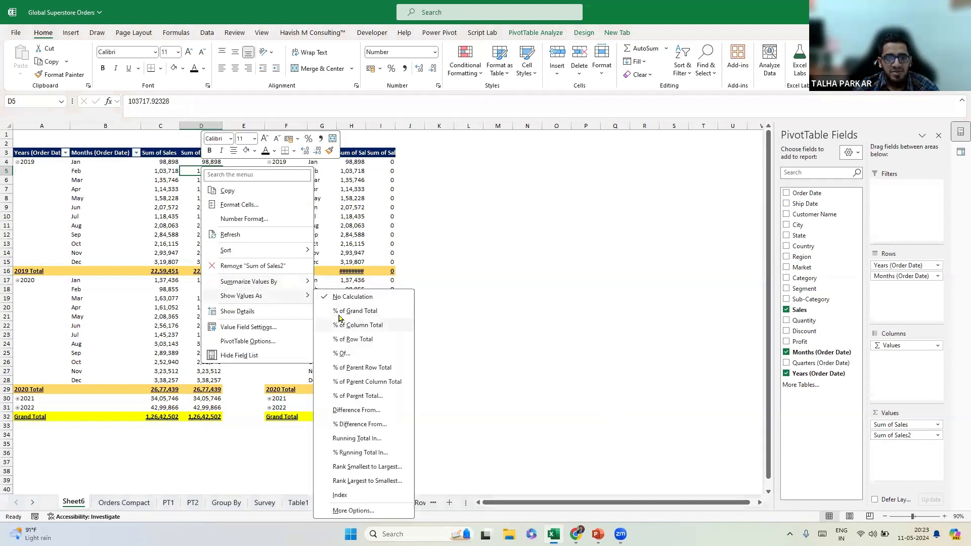
pyautogui.click(354, 311)
# Show the copied pivot's Sum of Sales2 as Difference From the previous month, expanding 2021.
pyautogui.click(377, 183)
pyautogui.rightClick(381, 162)
pyautogui.moveTo(899, 438); pyautogui.dragTo(802, 310)
pyautogui.rightClick(444, 160)
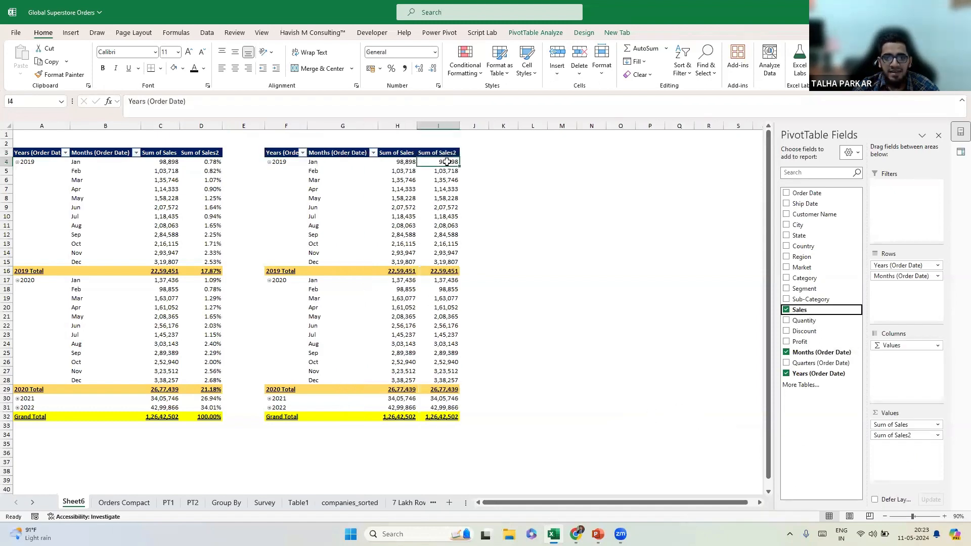
pyautogui.moveTo(523, 289)
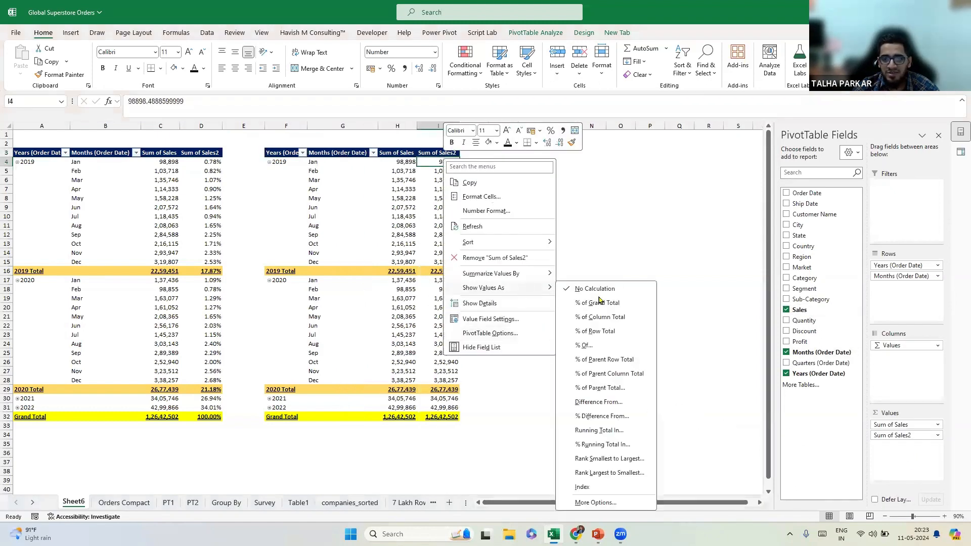
pyautogui.click(602, 402)
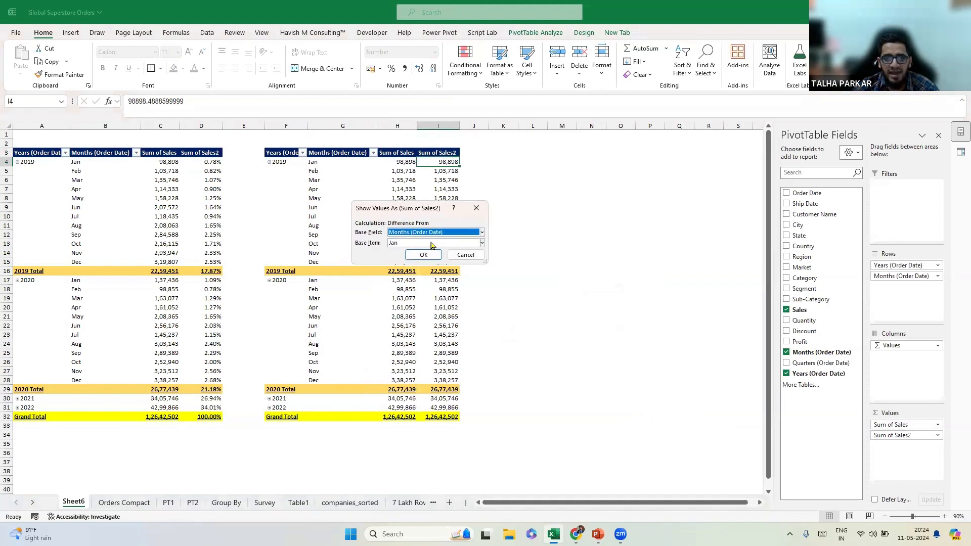
pyautogui.click(450, 244)
pyautogui.click(435, 252)
pyautogui.click(430, 255)
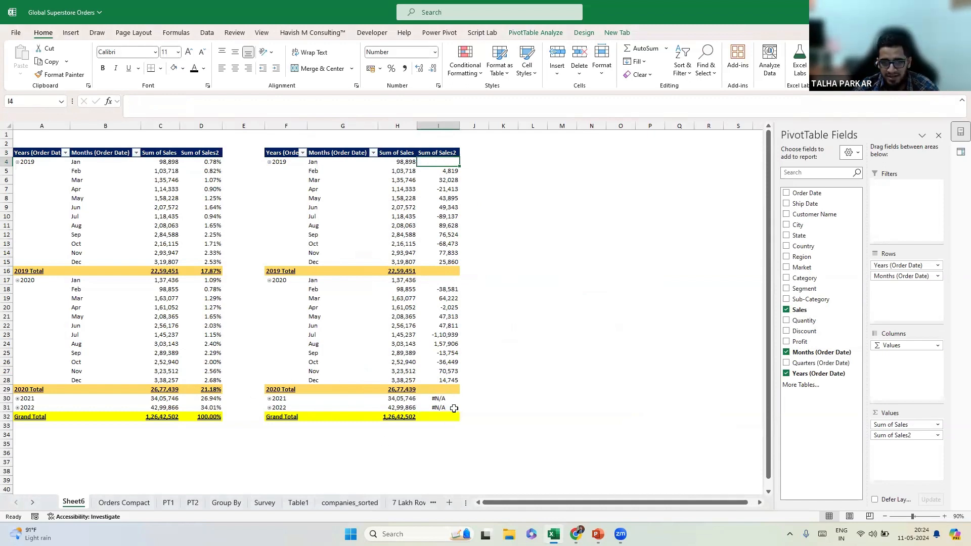
pyautogui.click(271, 398)
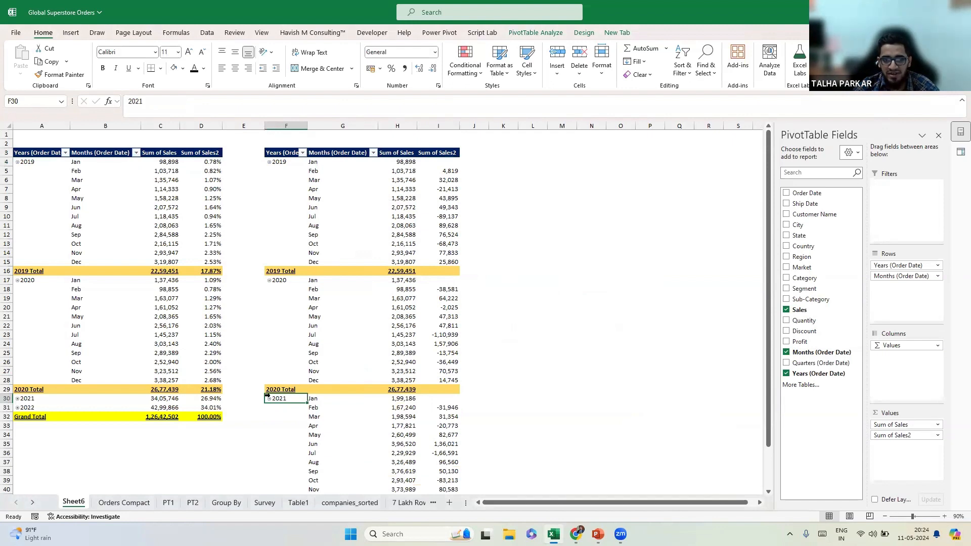
# Add Sales again as Sum of Sales3, shown as % Difference From the previous month.
pyautogui.click(270, 398)
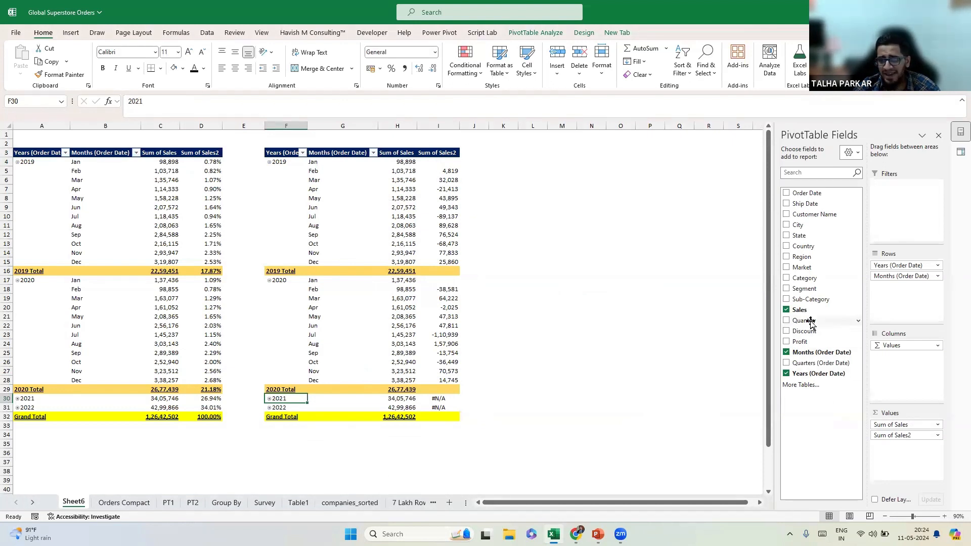
pyautogui.moveTo(798, 310); pyautogui.dragTo(920, 463)
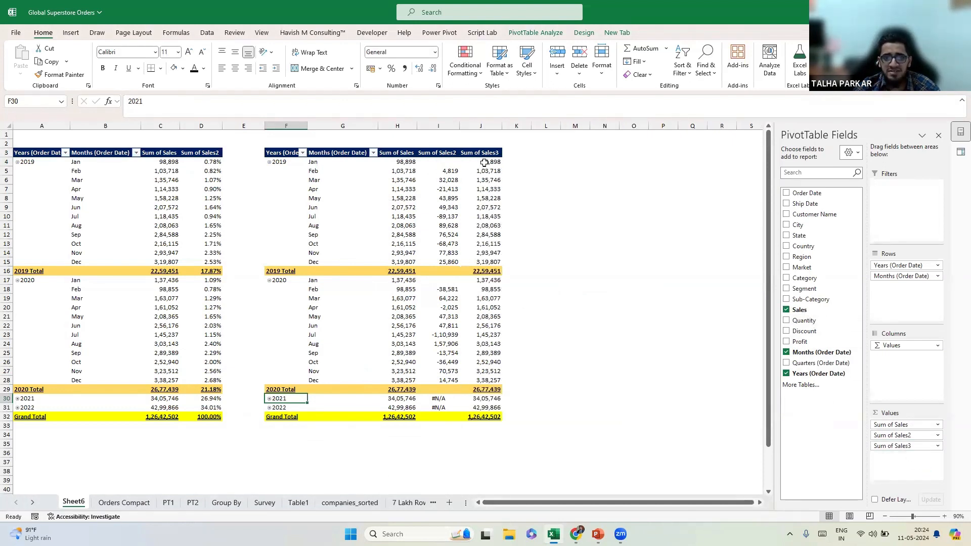
pyautogui.rightClick(484, 164)
pyautogui.moveTo(577, 293)
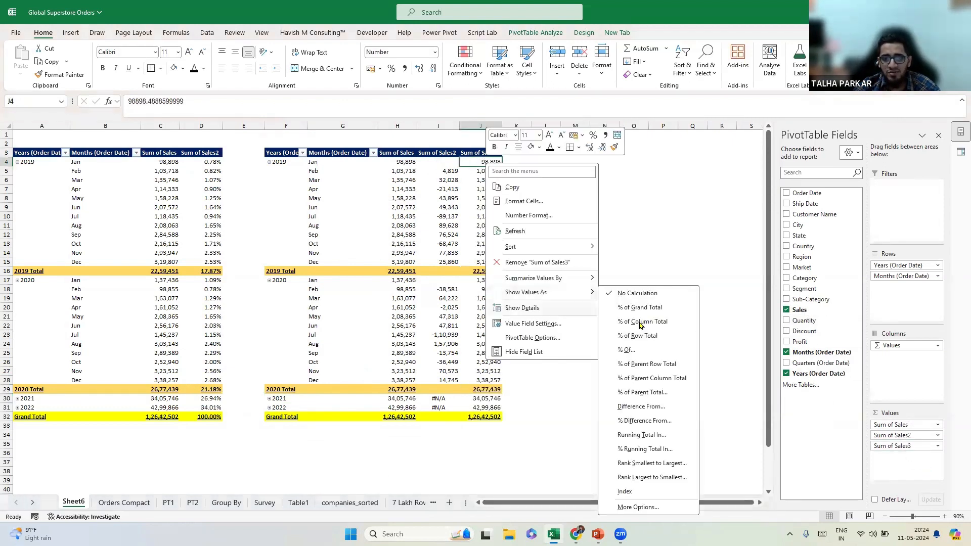
pyautogui.click(651, 420)
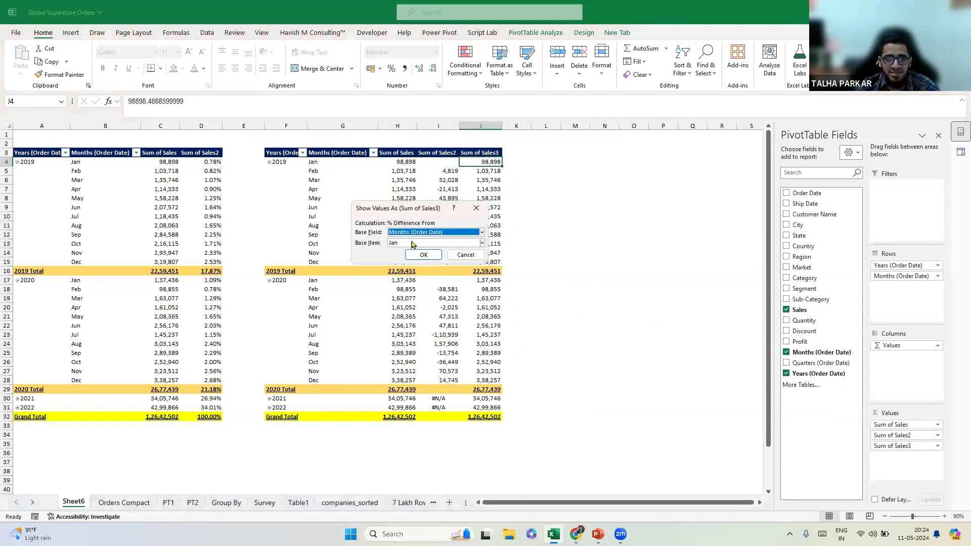
pyautogui.click(413, 243)
pyautogui.click(403, 254)
pyautogui.click(425, 256)
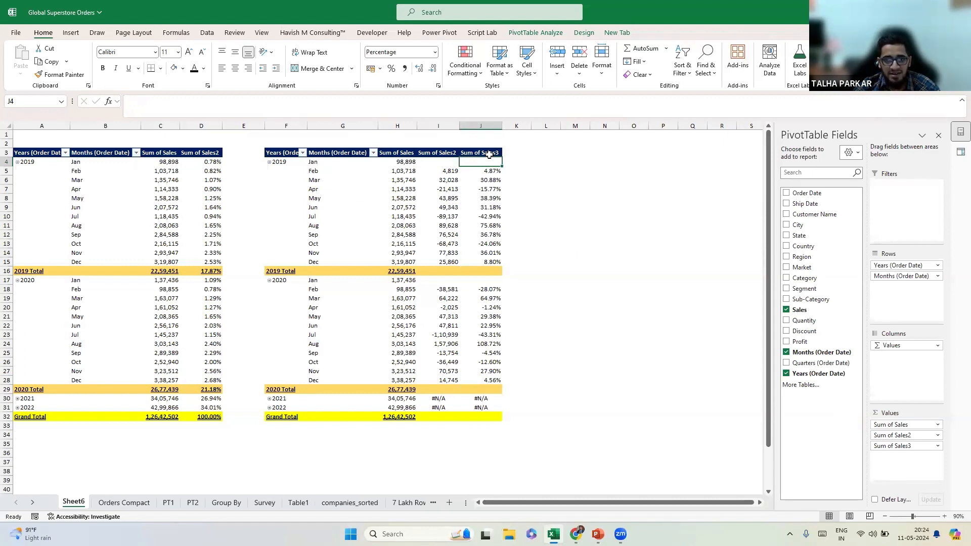
# Give J4:J32 the custom format ;[Red] ▼ 0.00% so only declines show, in red.
pyautogui.moveTo(485, 163); pyautogui.dragTo(493, 416)
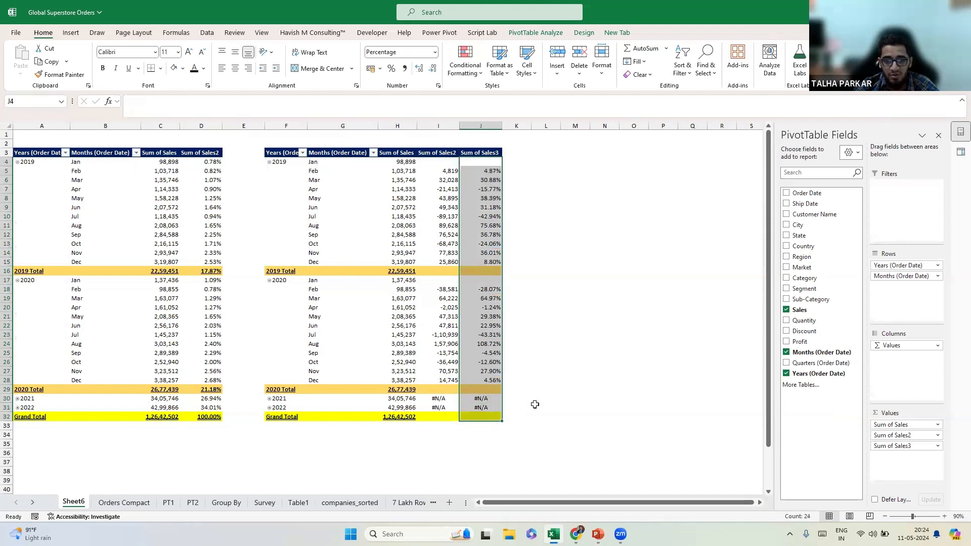
pyautogui.hotkey('ctrl', '1')
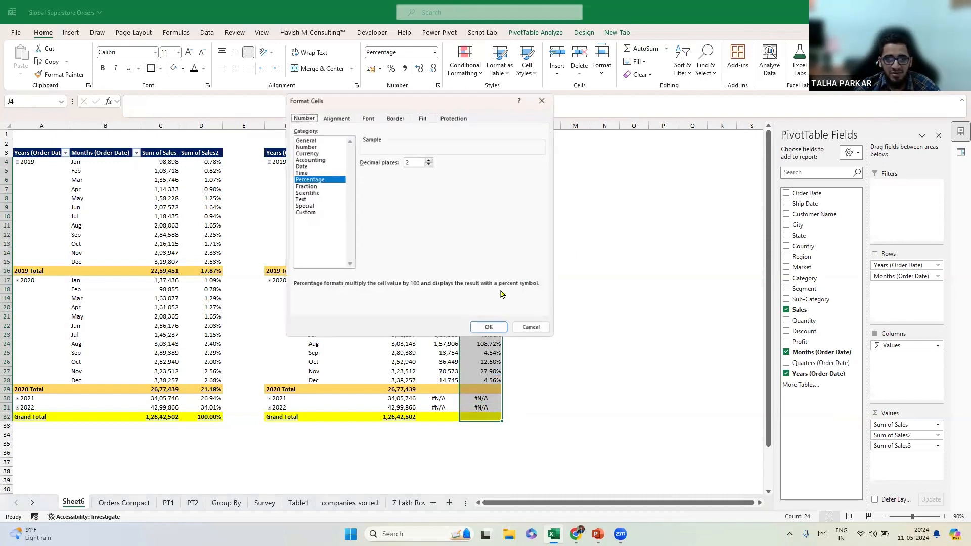
pyautogui.click(306, 213)
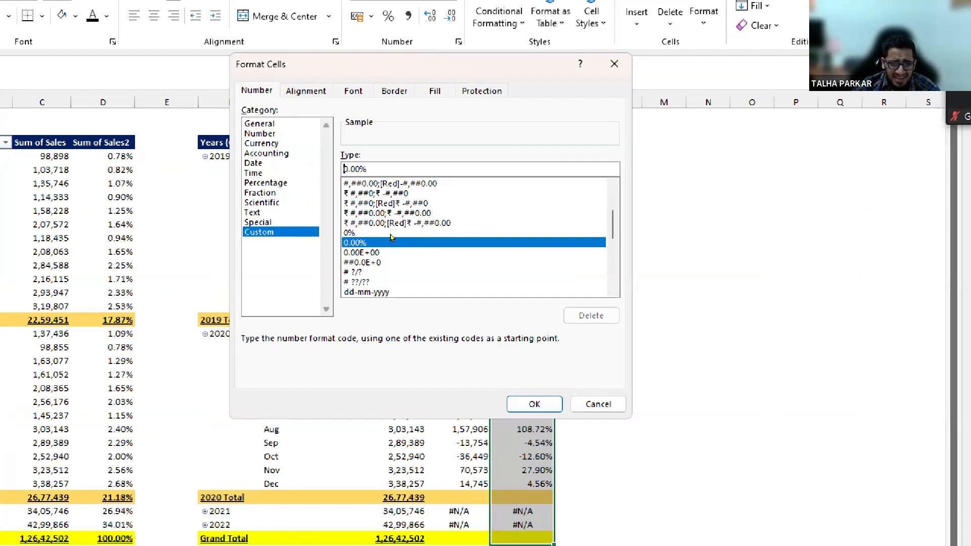
pyautogui.press('Home')
pyautogui.write(';')
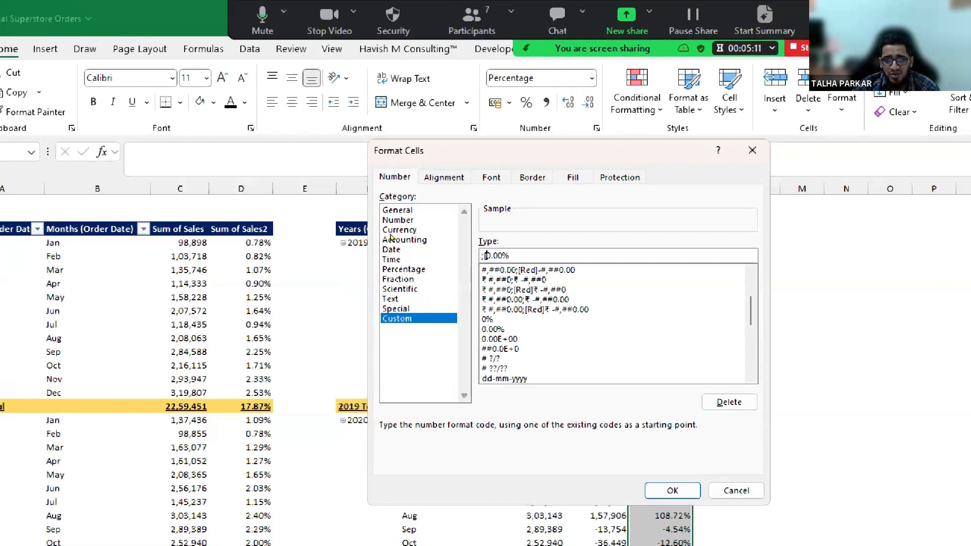
pyautogui.write('[Red]')
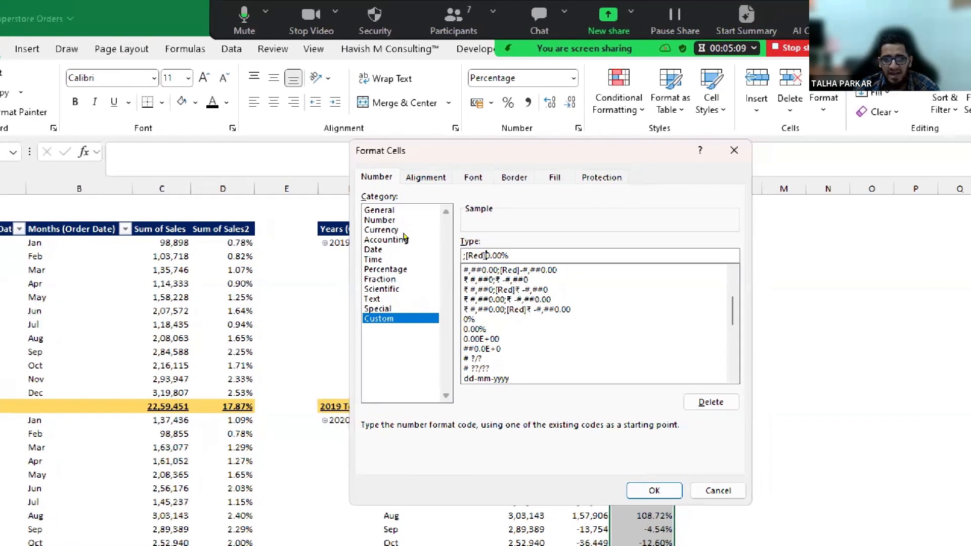
pyautogui.press('super+period')
pyautogui.write('a')
pyautogui.press('BackSpace')
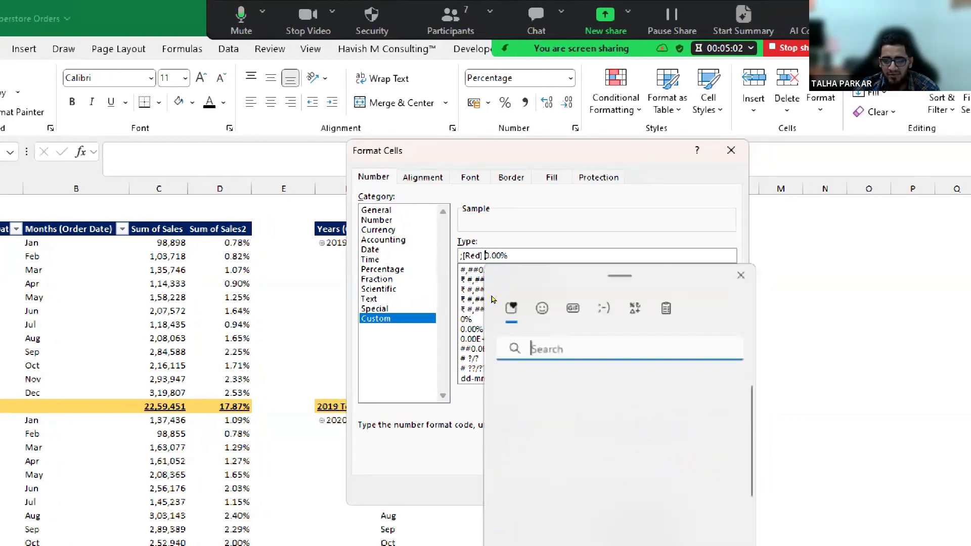
pyautogui.click(724, 465)
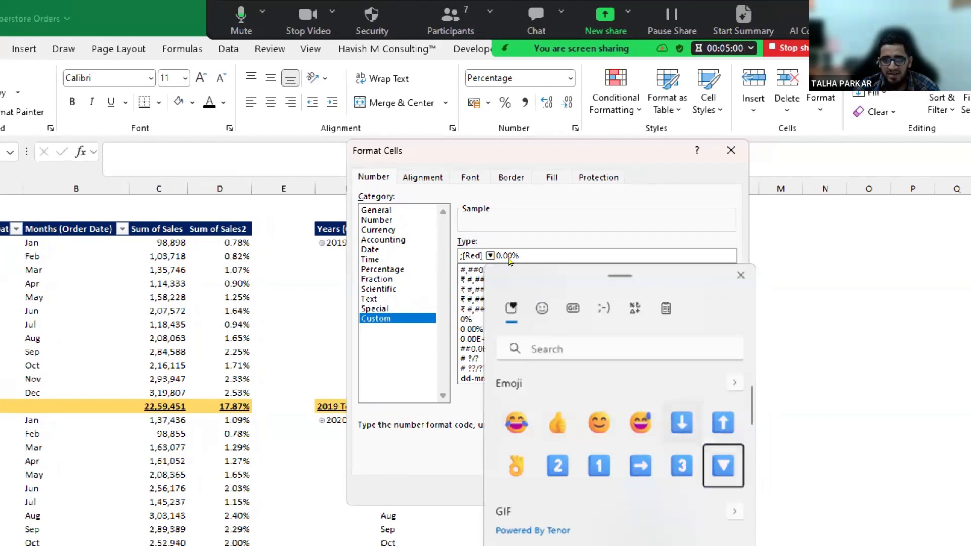
pyautogui.press('Escape')
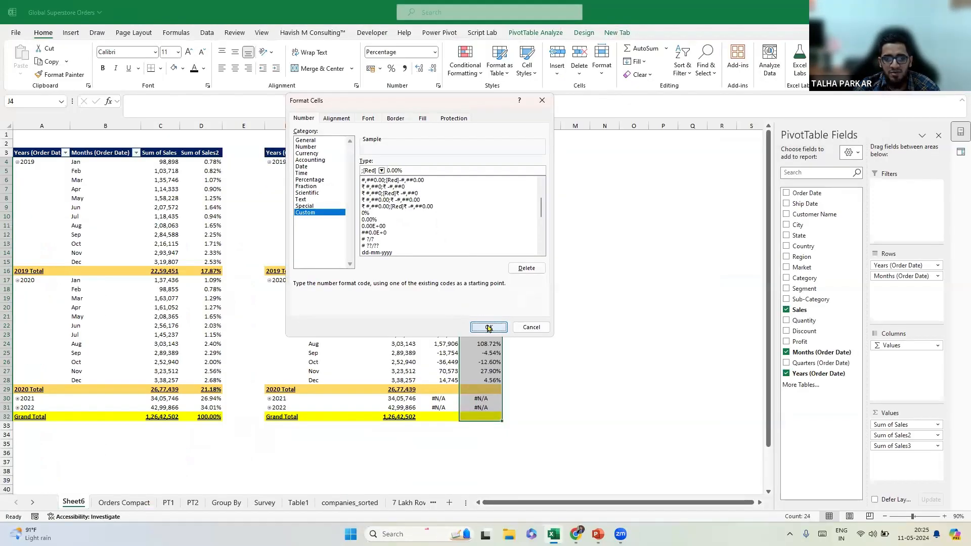
pyautogui.click(490, 327)
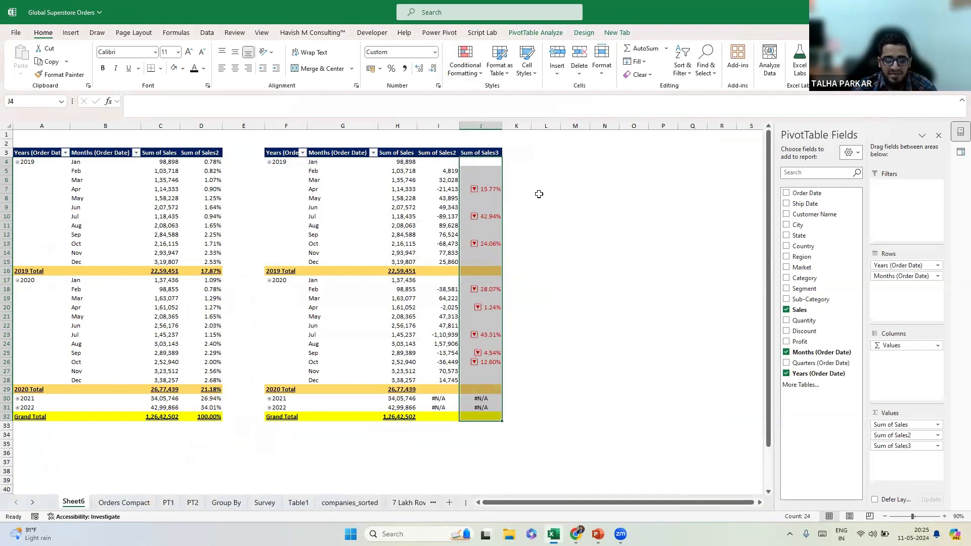
# Add a [Green] ▲ 0.00% section to the custom format so increases show a green up triangle.
pyautogui.hotkey('ctrl', '1')
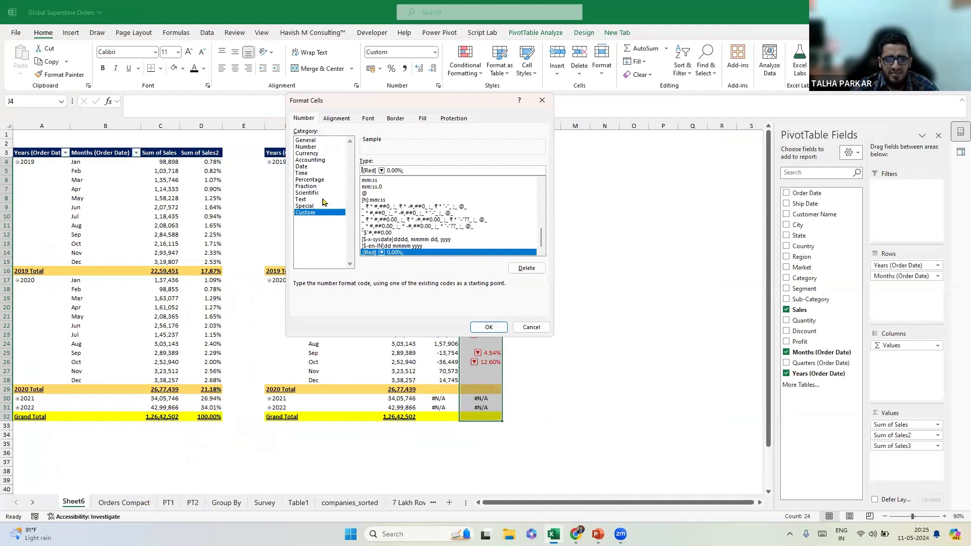
pyautogui.press('super+plus')
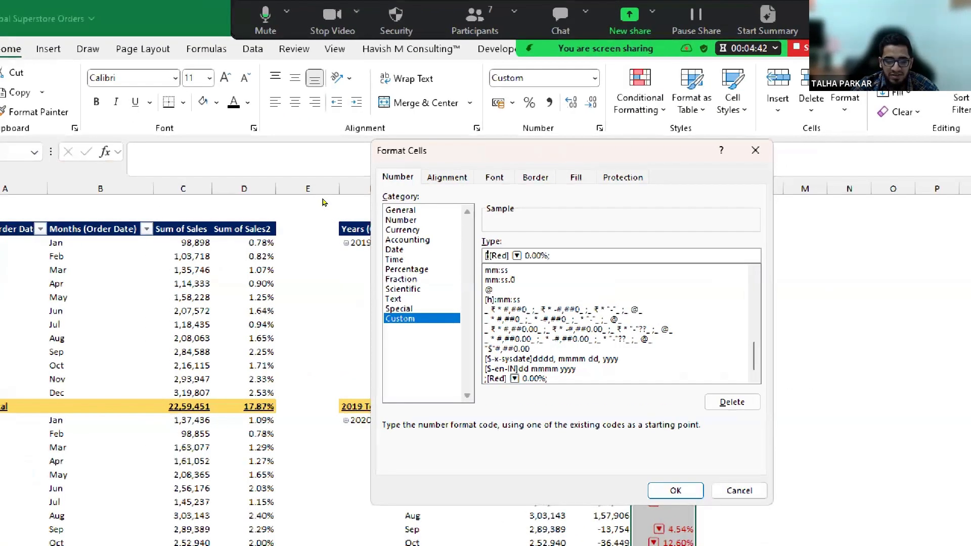
pyautogui.write('[Green]')
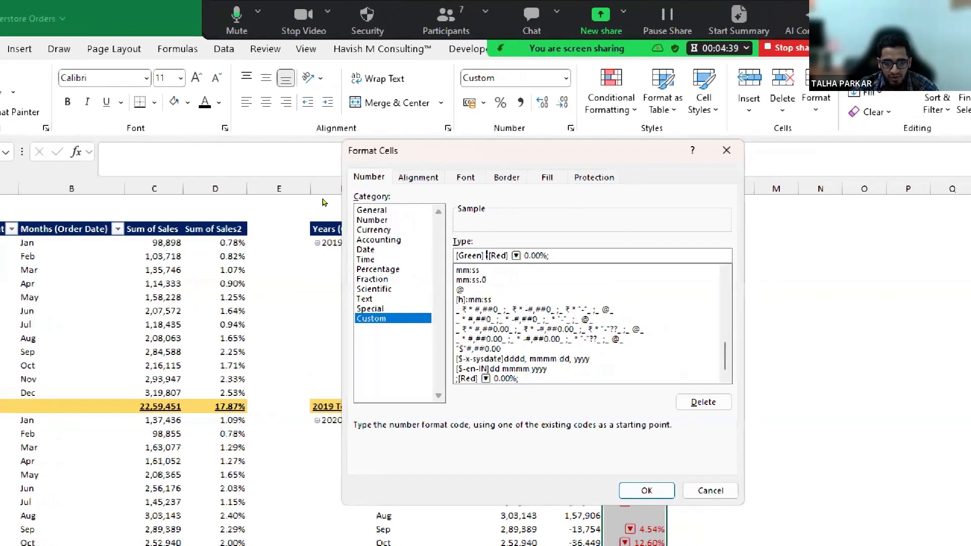
pyautogui.press('super+period')
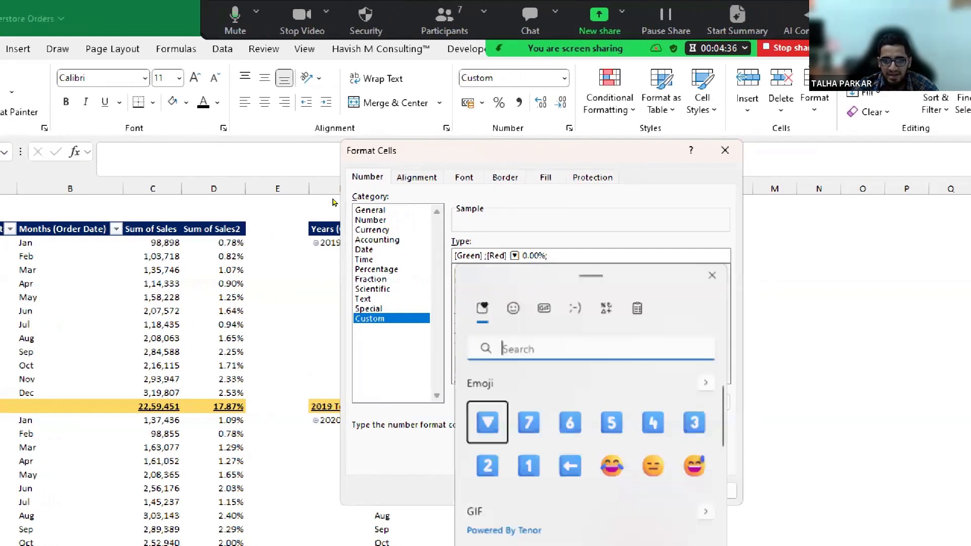
pyautogui.write('arrow')
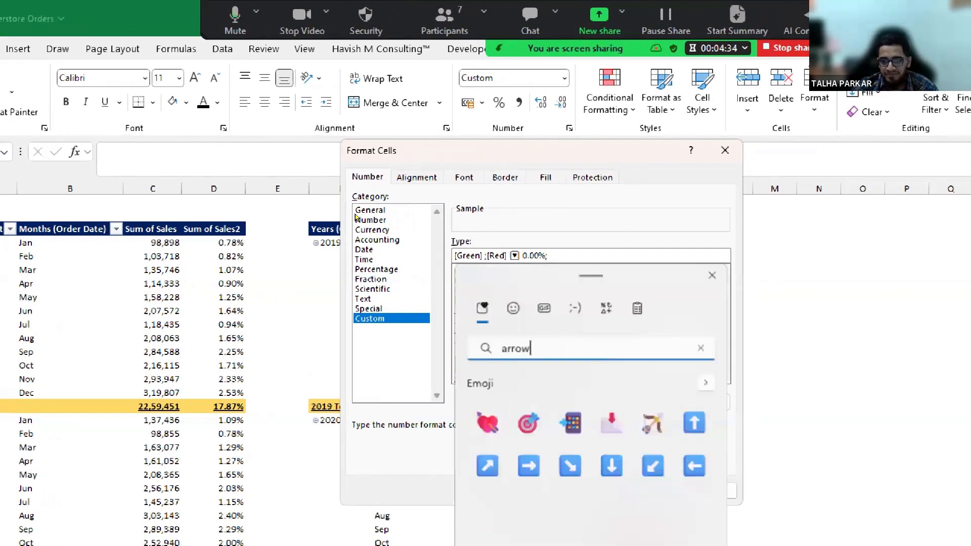
pyautogui.hotkey('ctrl', 'a')
pyautogui.write('tria')
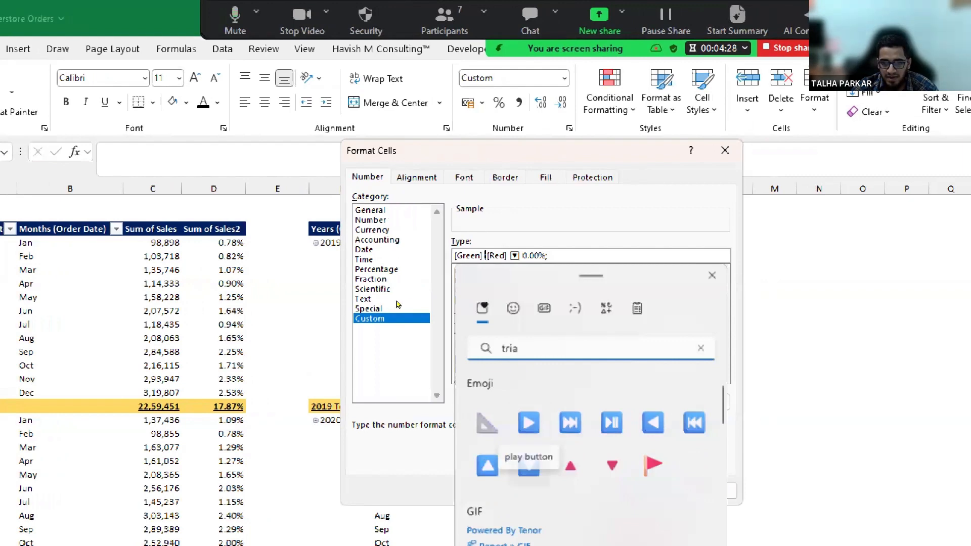
pyautogui.click(487, 466)
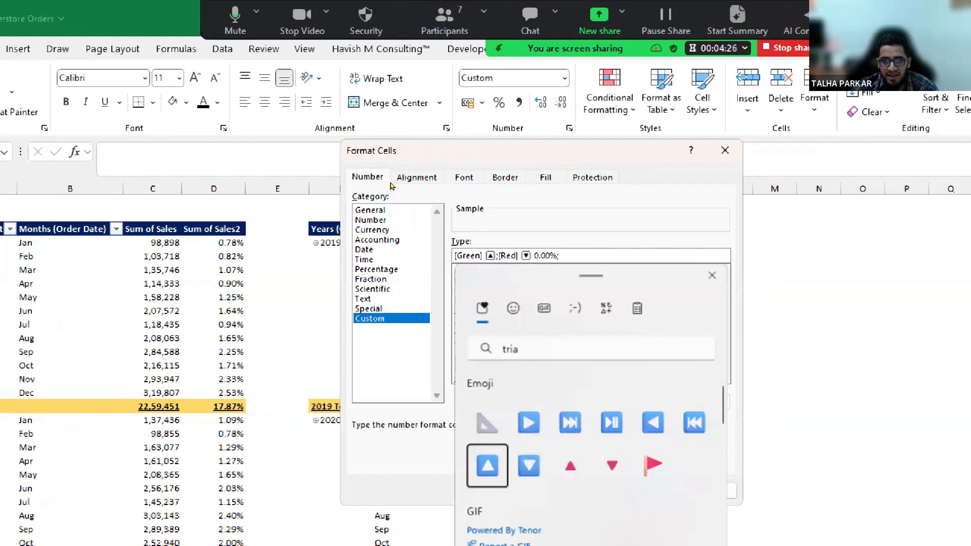
pyautogui.press('Escape')
pyautogui.write('0.00%')
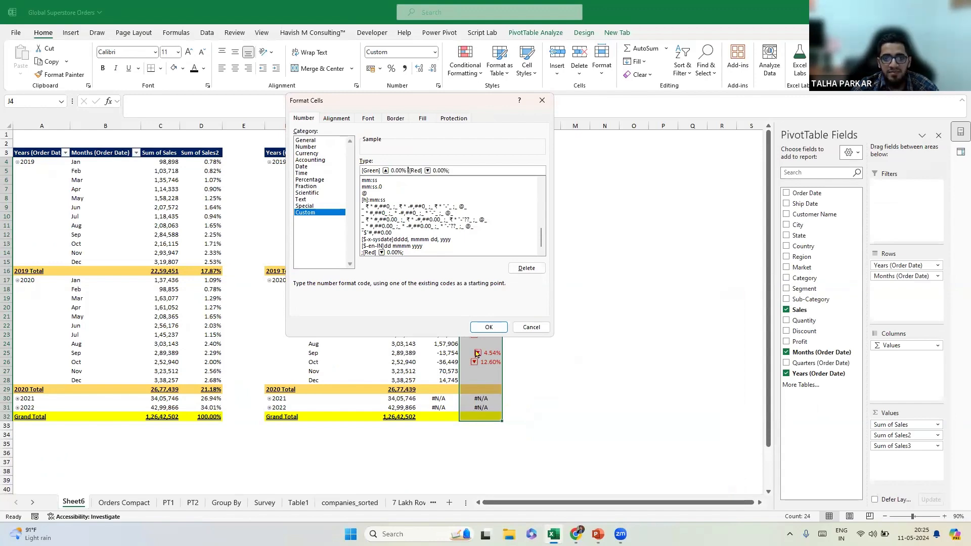
pyautogui.click(488, 328)
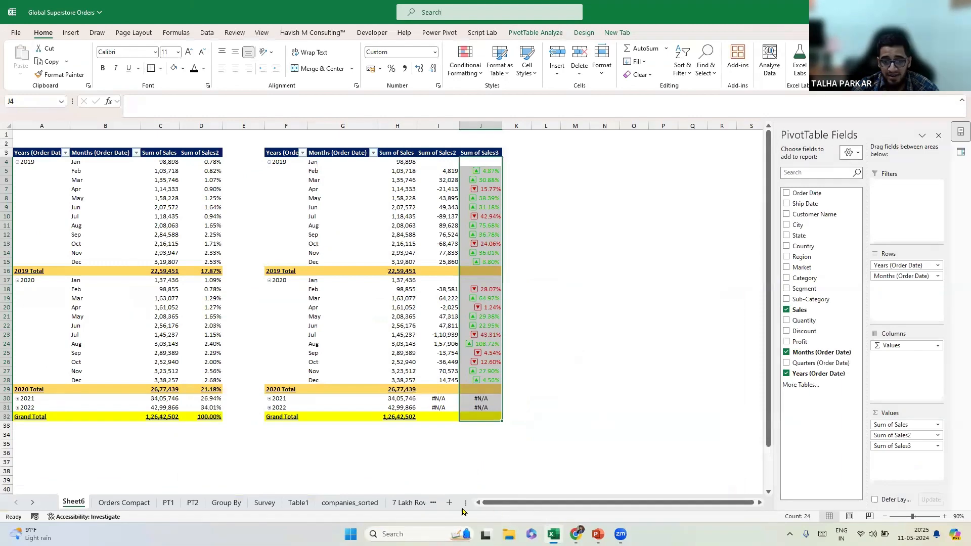
# On the 7 Lakh Rows sheet, refresh companies_sorted, open it in Power Query, then Close & Load.
pyautogui.click(399, 503)
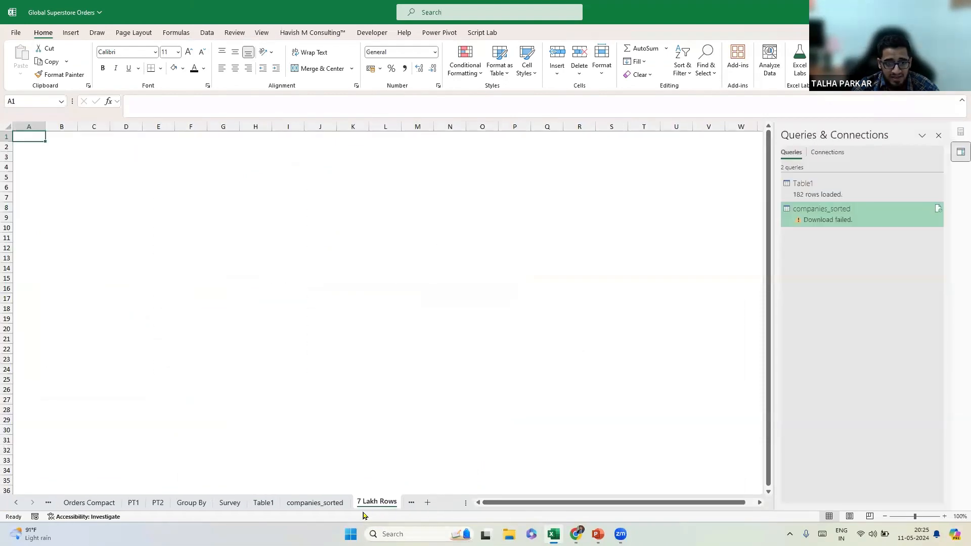
pyautogui.rightClick(822, 212)
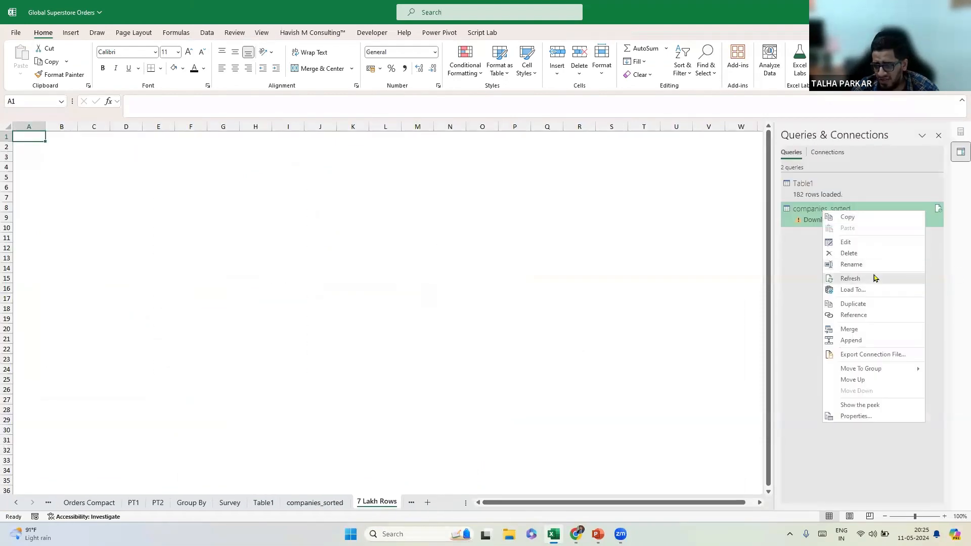
pyautogui.click(875, 278)
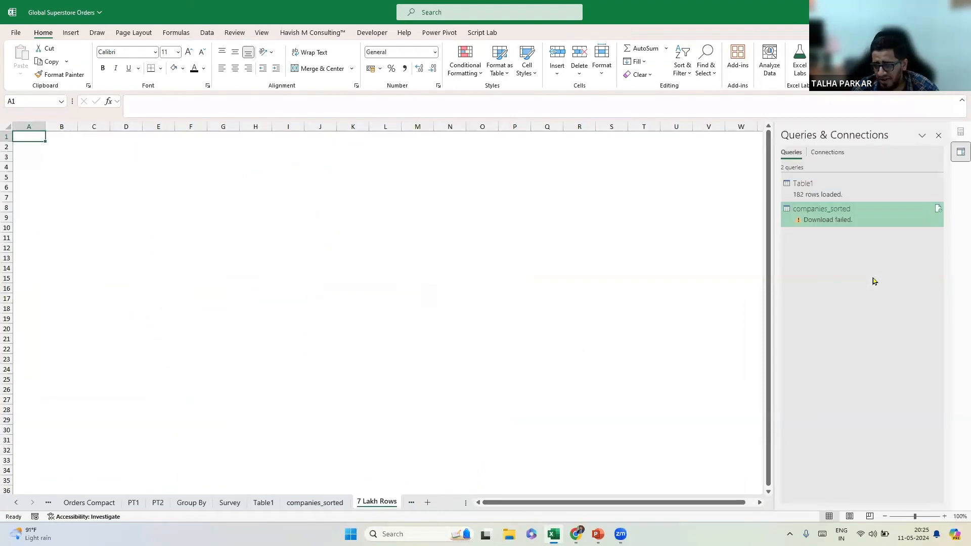
pyautogui.doubleClick(938, 213)
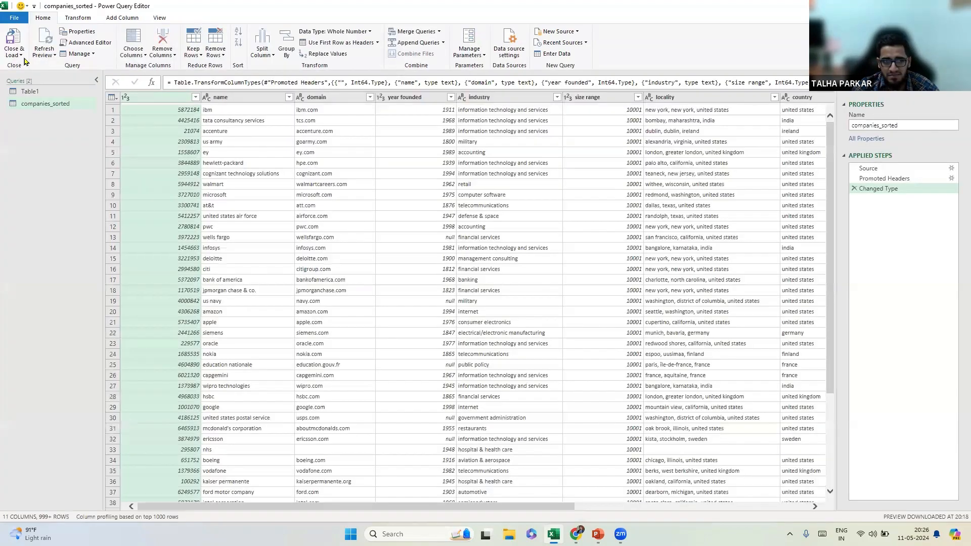
pyautogui.click(22, 55)
pyautogui.click(40, 67)
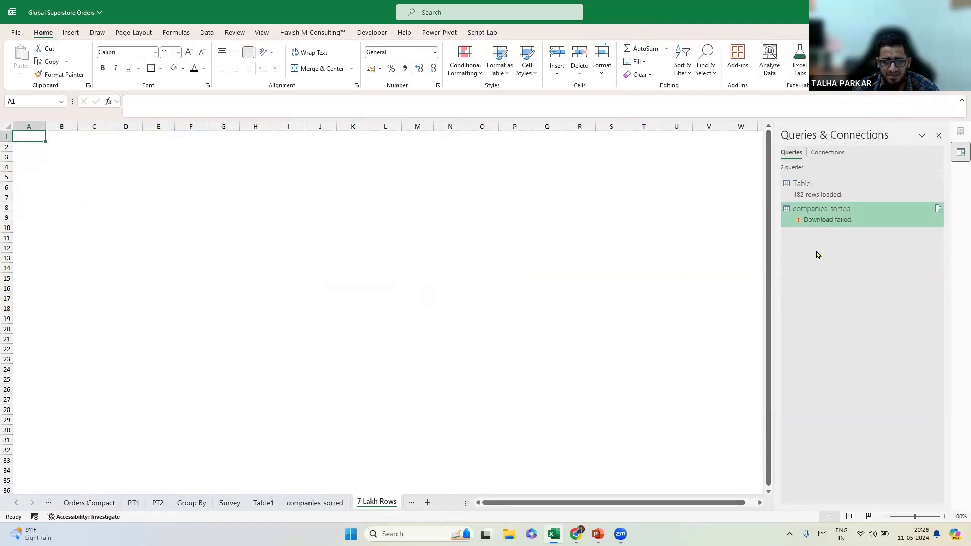
pyautogui.moveTo(461, 502); pyautogui.dragTo(533, 502)
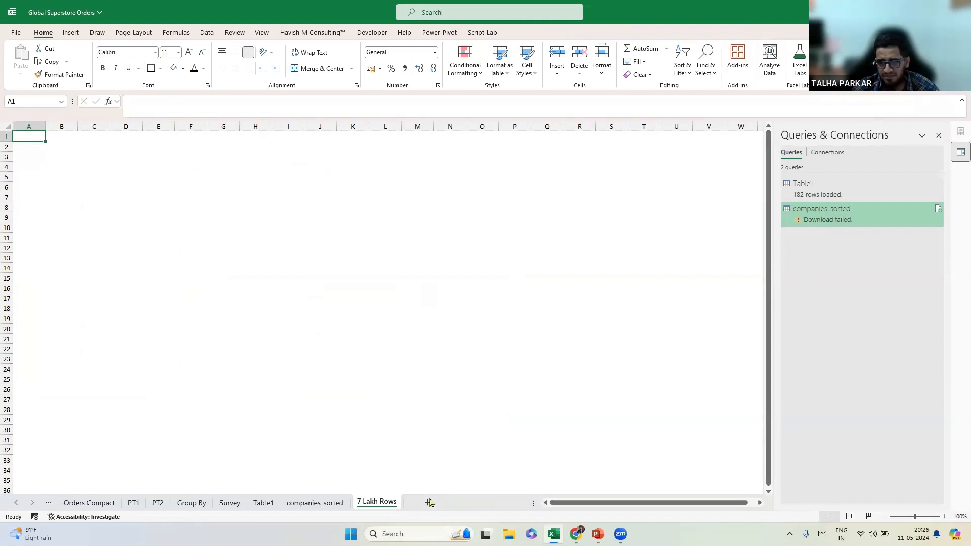
pyautogui.rightClick(813, 215)
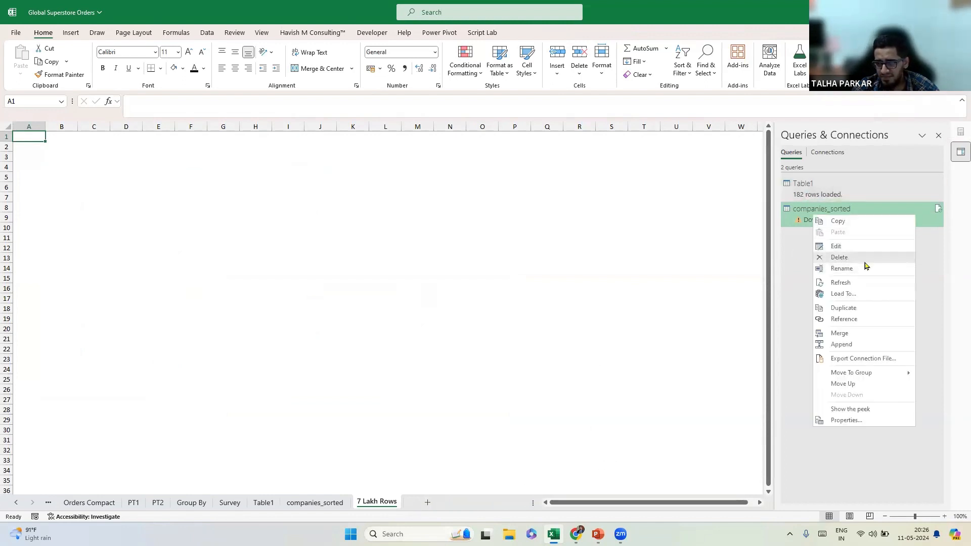
pyautogui.click(867, 284)
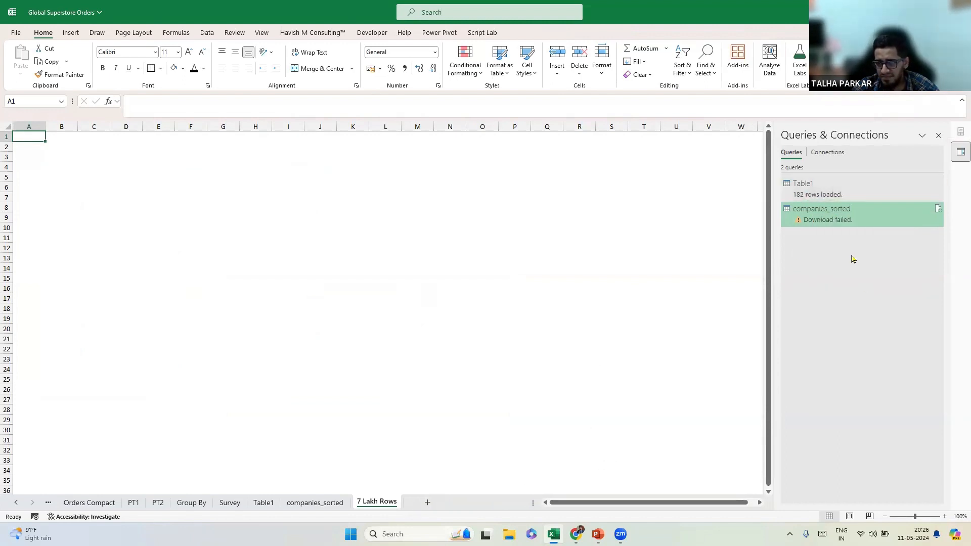
pyautogui.rightClick(826, 215)
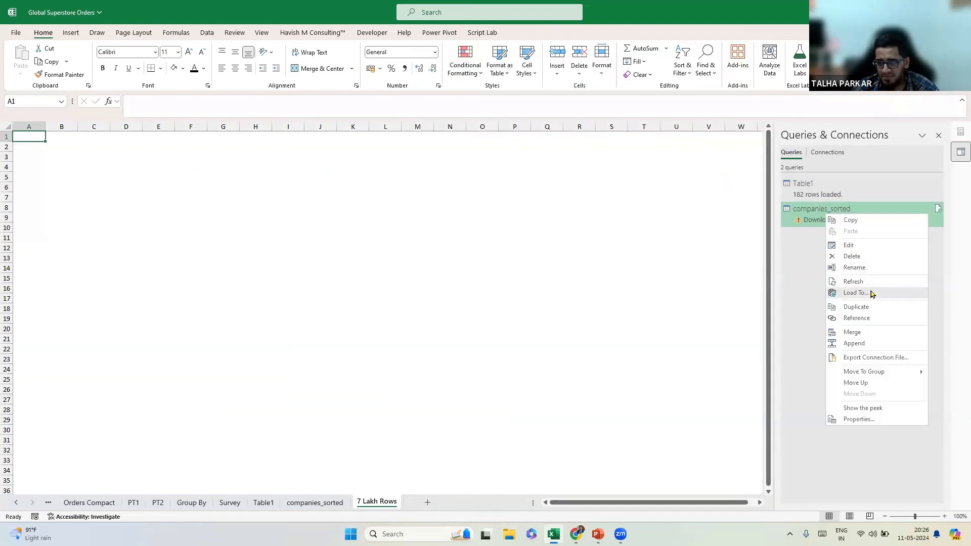
pyautogui.click(857, 293)
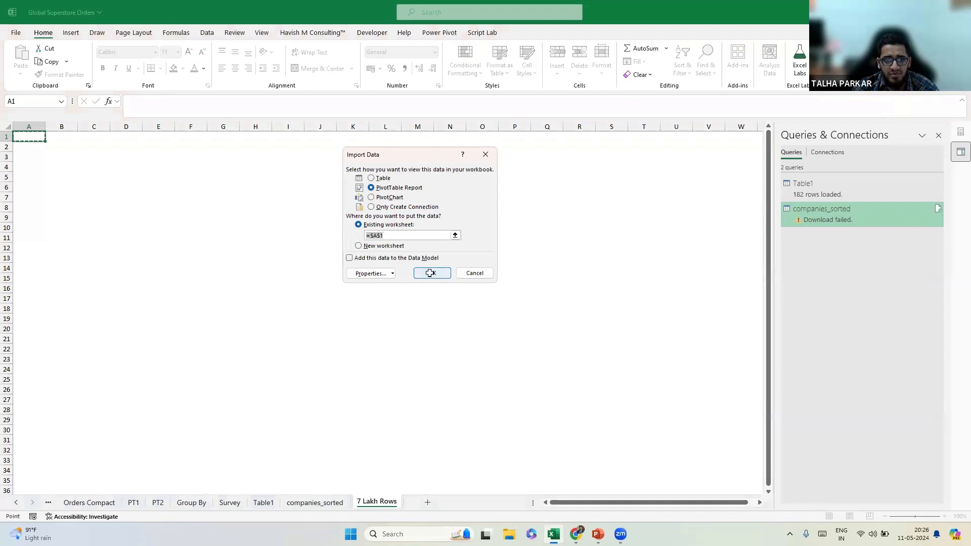
pyautogui.click(430, 273)
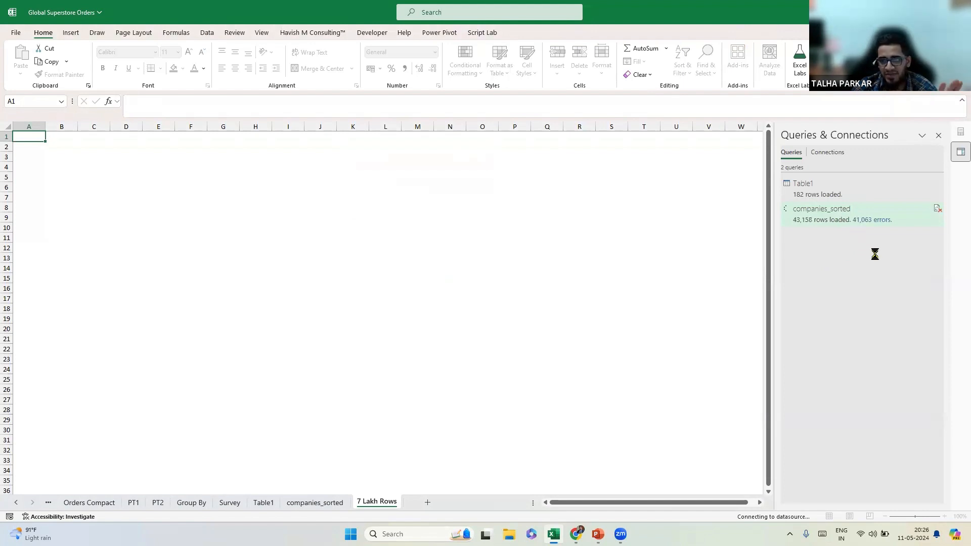
pyautogui.click(938, 209)
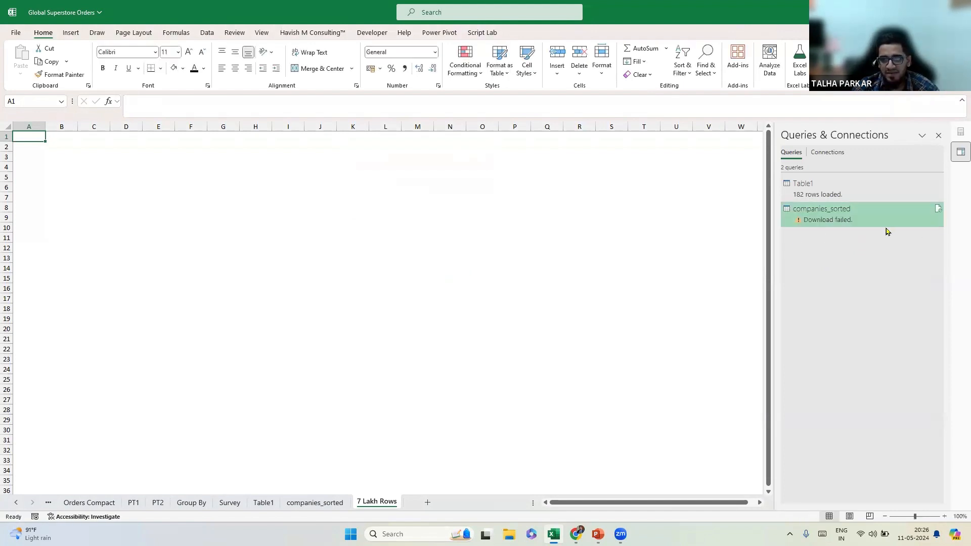
pyautogui.click(330, 506)
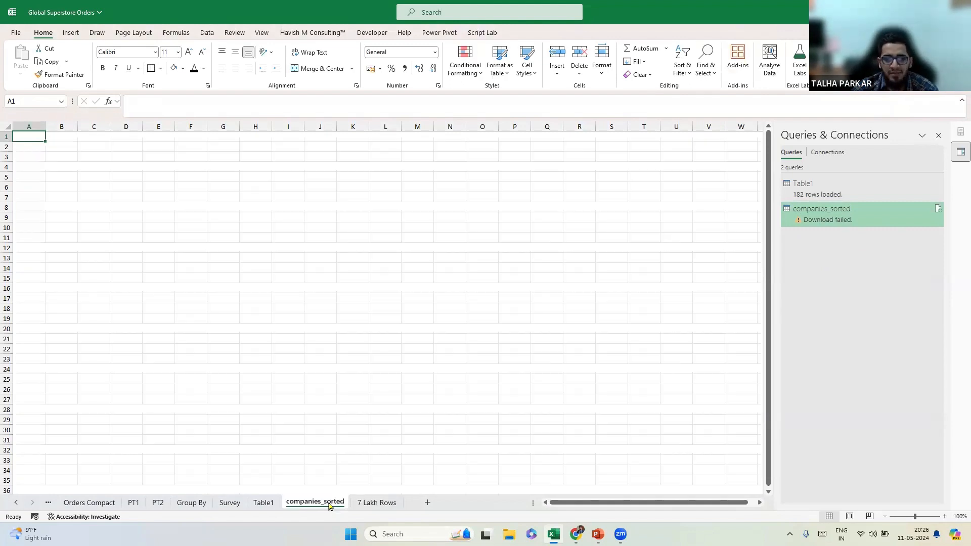
pyautogui.rightClick(362, 509)
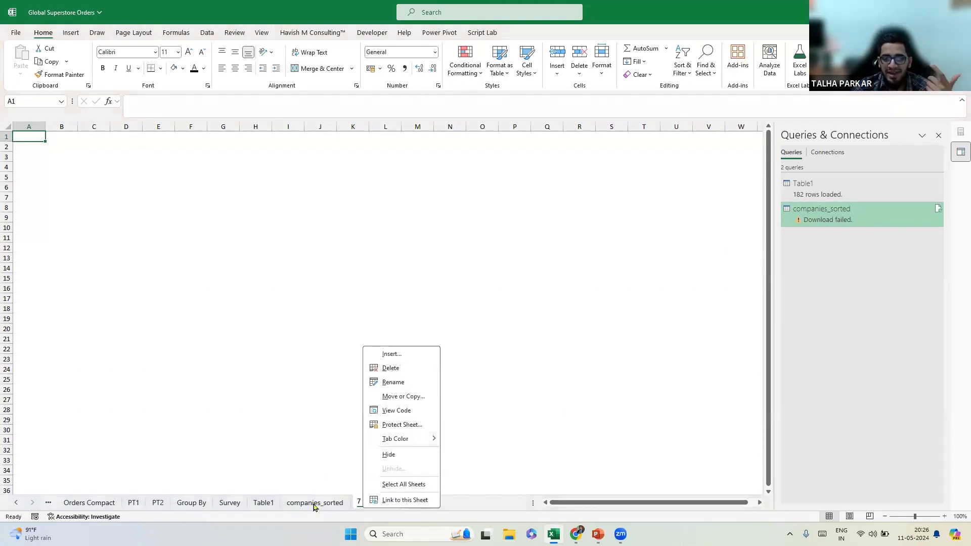
pyautogui.click(299, 506)
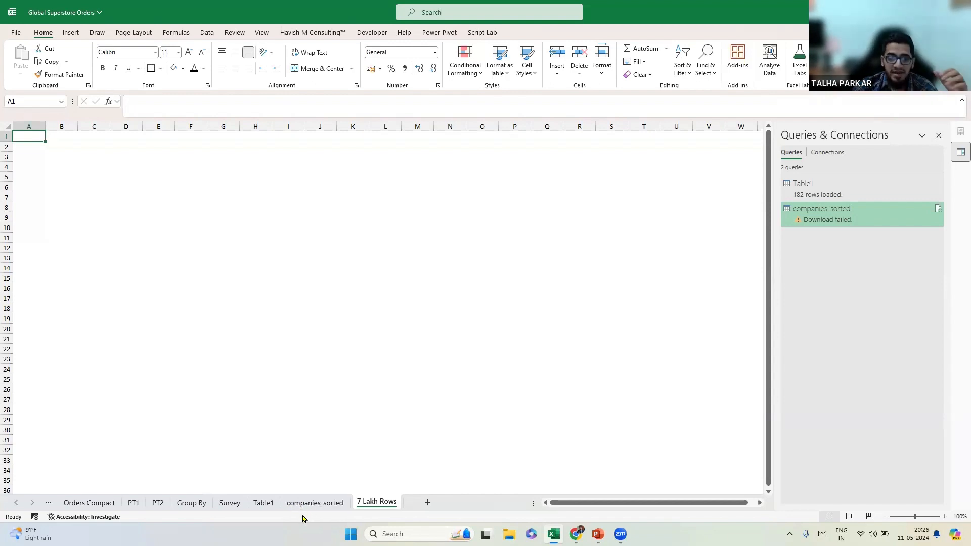
# Insert a new PivotTable on a new sheet from the Orders Compact table.
pyautogui.click(259, 507)
pyautogui.click(226, 502)
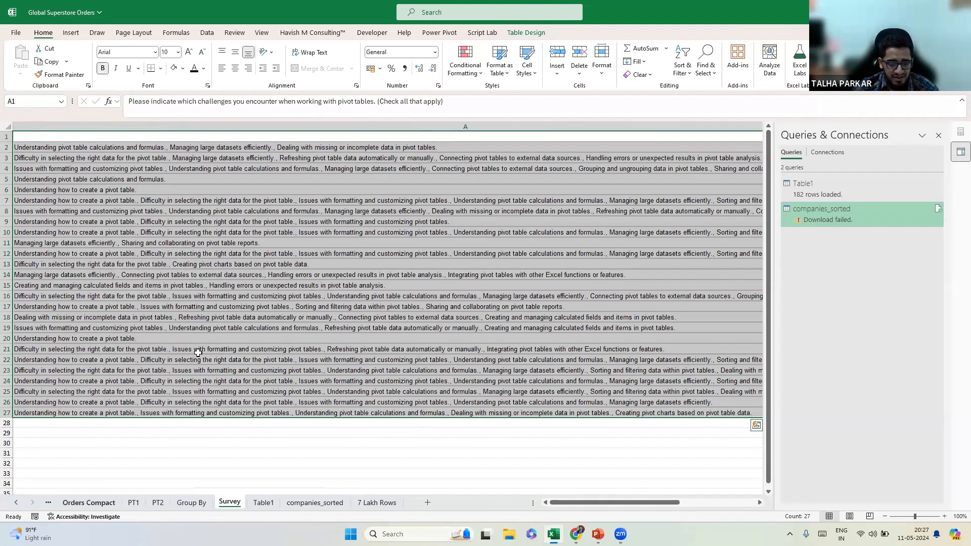
pyautogui.hotkey('ctrl', 'pageup')
pyautogui.hotkey('ctrl', 'pageup')
pyautogui.hotkey('ctrl', 'pageup')
pyautogui.hotkey('ctrl', 'pageup')
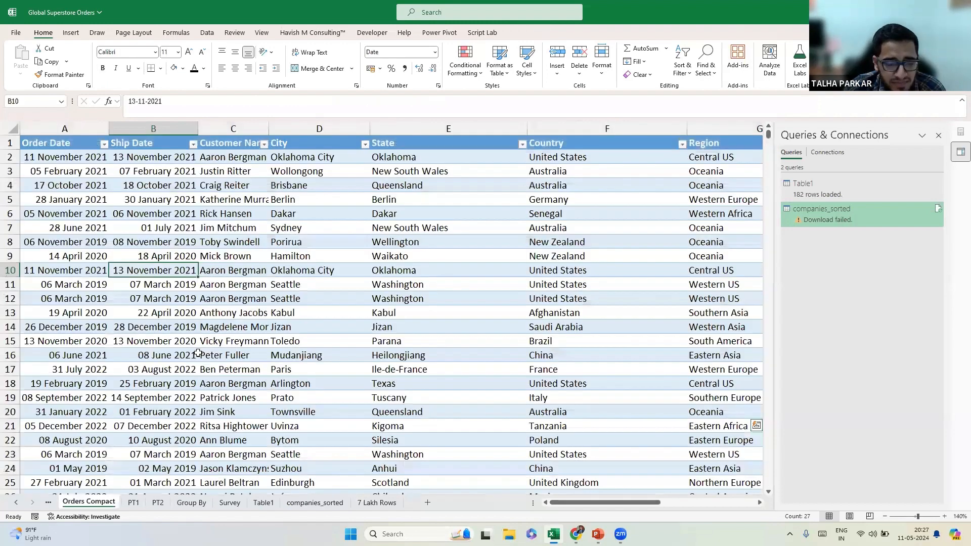
pyautogui.hotkey('alt', 'n')
pyautogui.press('v')
pyautogui.press('t')
pyautogui.press('Return')
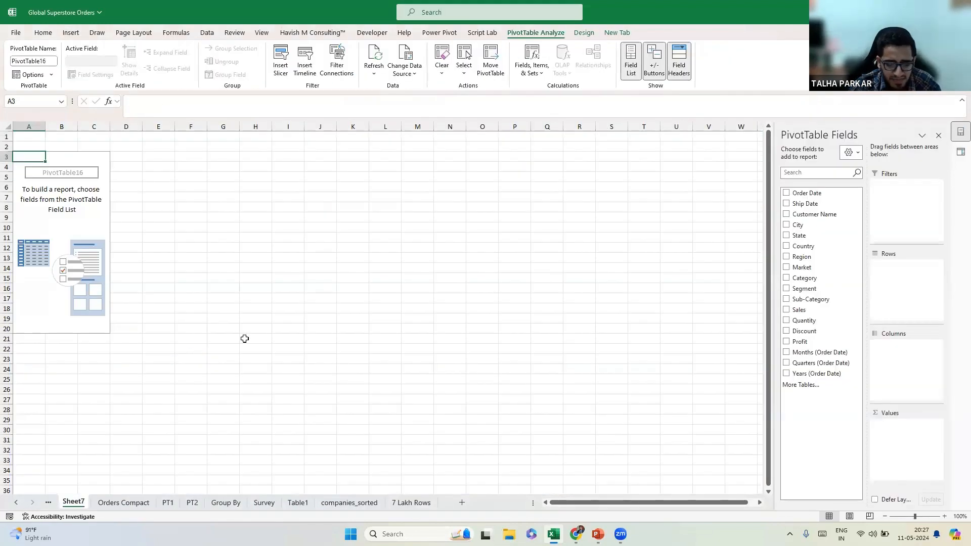
# Put Sub-Category in Rows and Sales in Values twice.
pyautogui.moveTo(818, 311); pyautogui.dragTo(908, 369)
pyautogui.moveTo(914, 363); pyautogui.dragTo(923, 286)
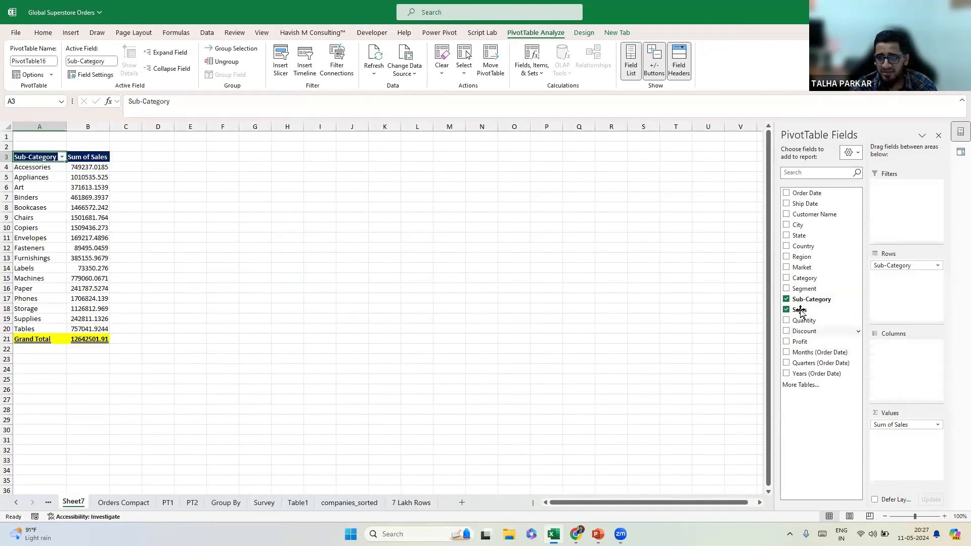
pyautogui.moveTo(804, 309); pyautogui.dragTo(914, 464)
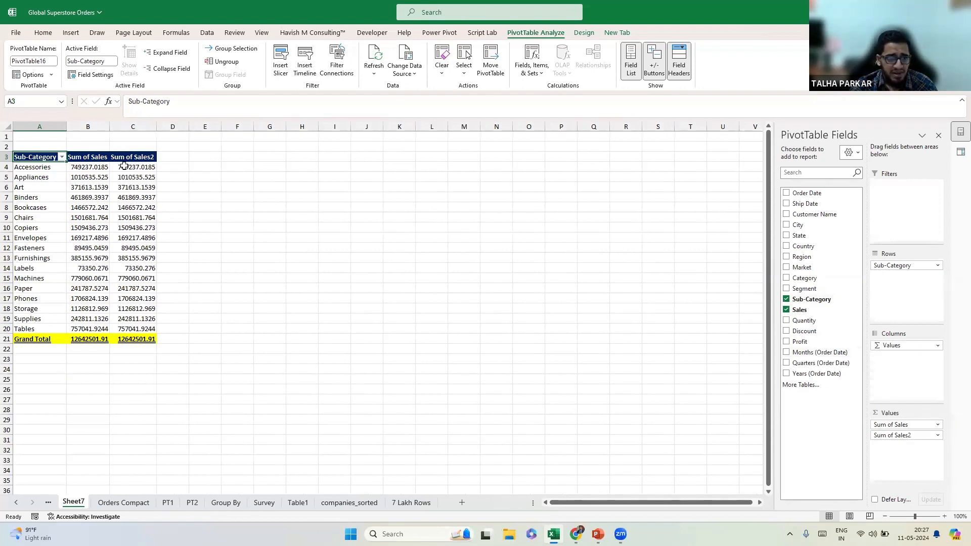
pyautogui.rightClick(127, 168)
pyautogui.moveTo(231, 280)
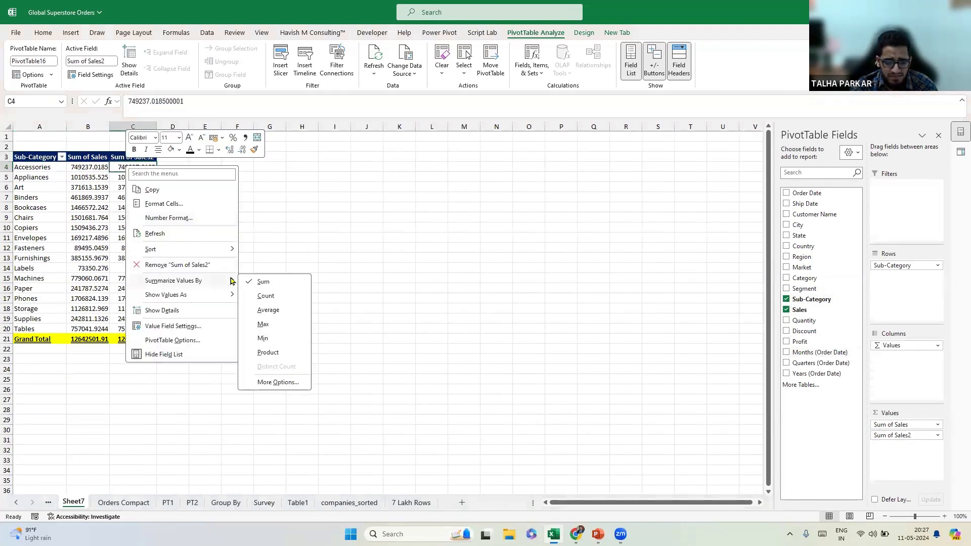
pyautogui.moveTo(214, 298)
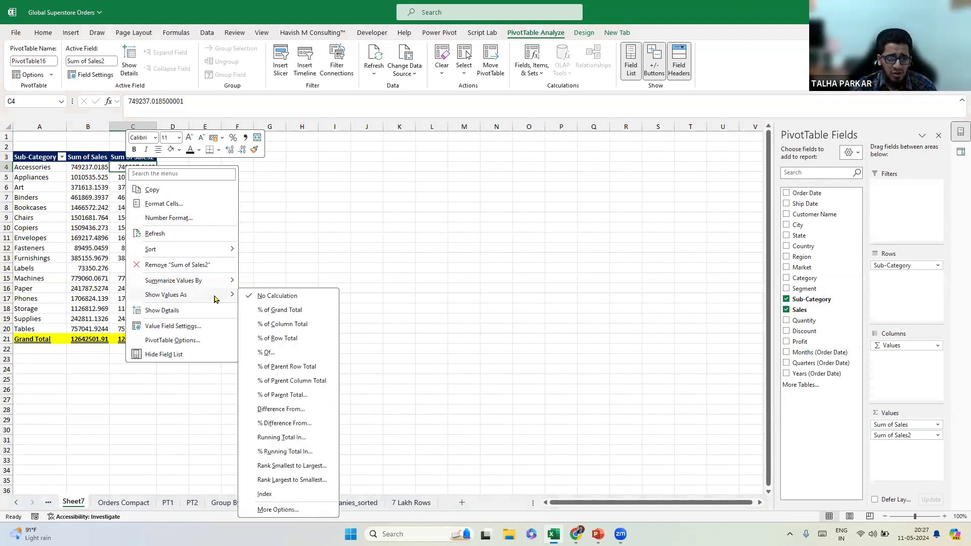
pyautogui.press('Escape')
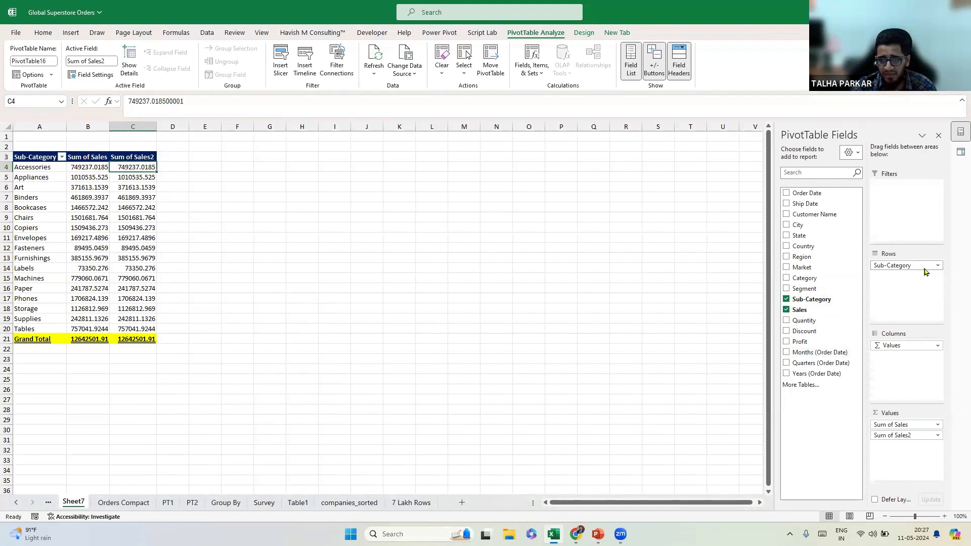
pyautogui.click(226, 503)
# Paste a copy of the right-hand pivot, including Grand Total, at L3, then choose Load To for companies_sorted.
pyautogui.click(298, 502)
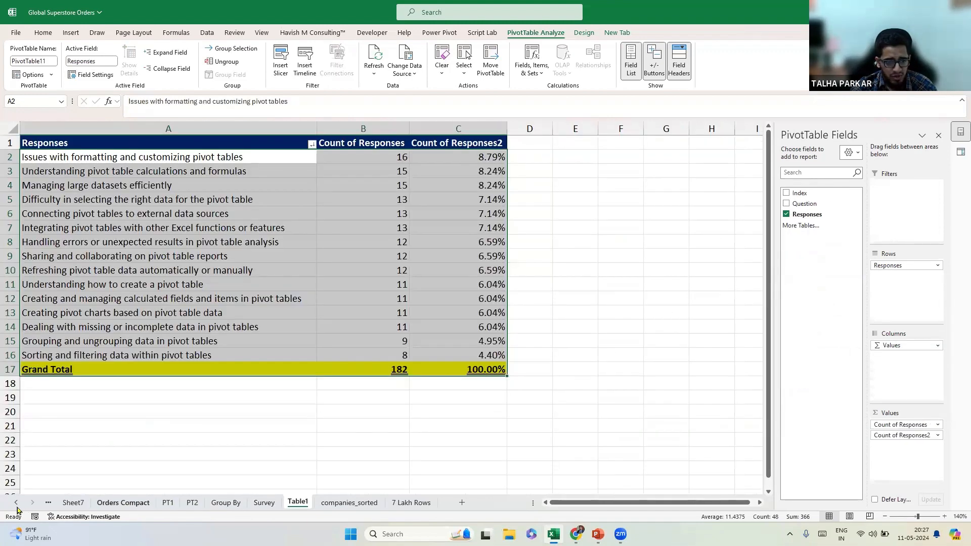
pyautogui.click(102, 503)
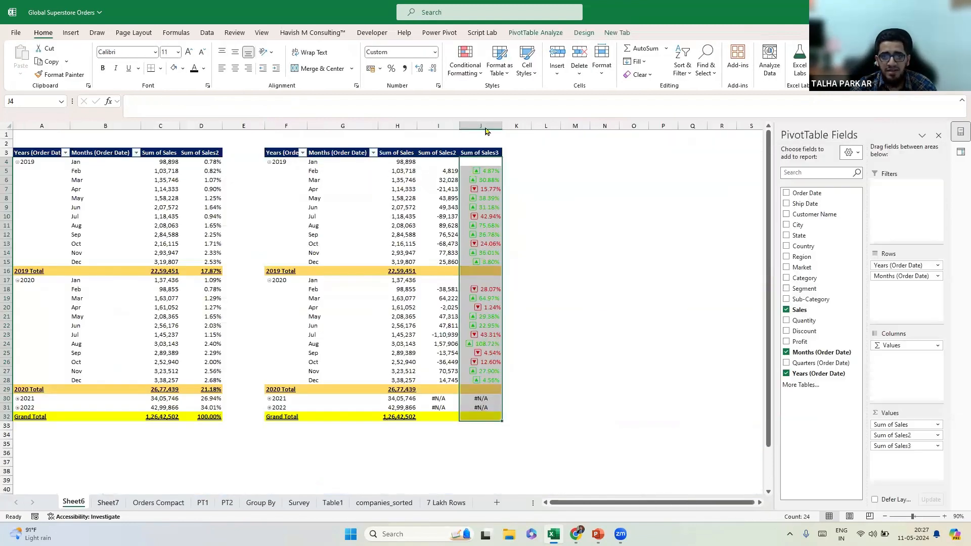
pyautogui.moveTo(284, 153); pyautogui.dragTo(482, 408)
pyautogui.hotkey('ctrl', 'c')
pyautogui.hotkey('shift', 'Down')
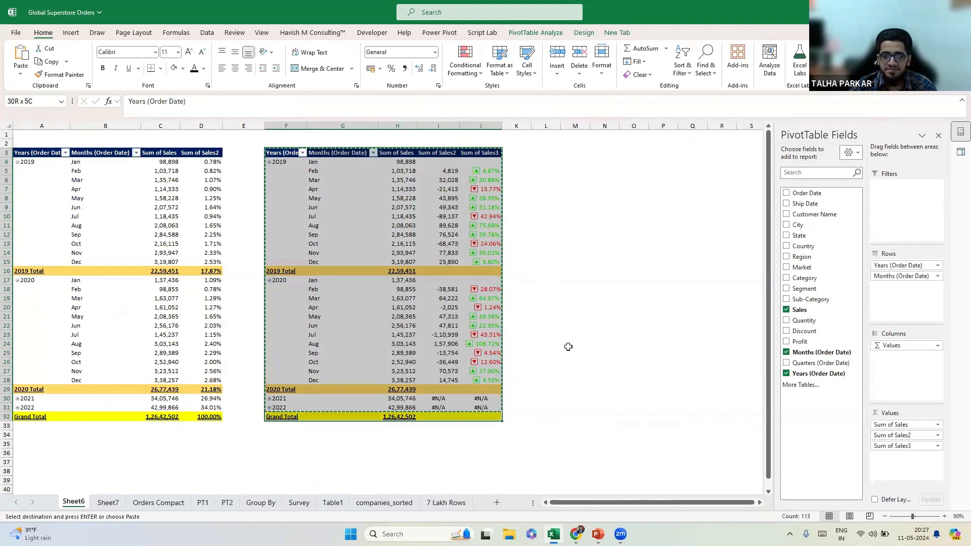
pyautogui.hotkey('ctrl', 'c')
pyautogui.click(544, 152)
pyautogui.hotkey('ctrl', 'v')
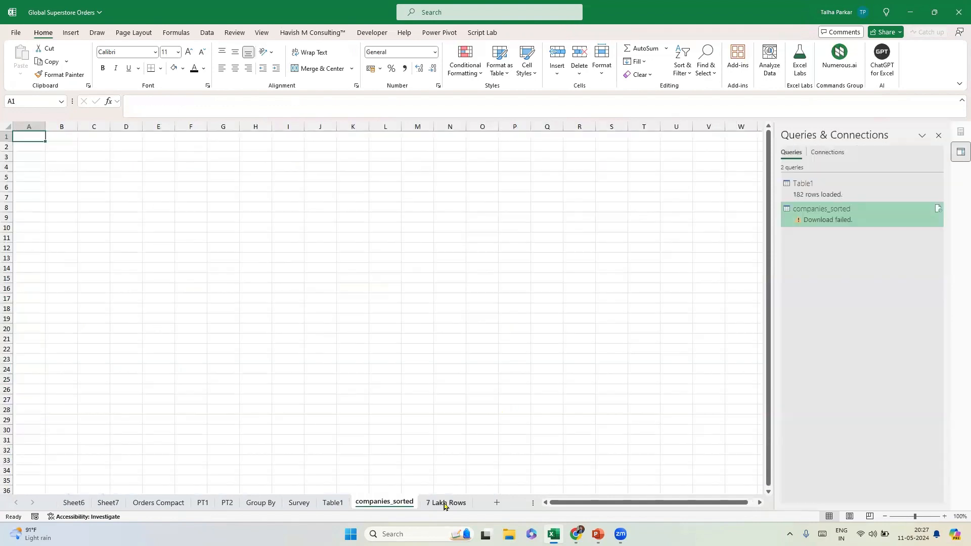
pyautogui.rightClick(806, 215)
pyautogui.click(842, 292)
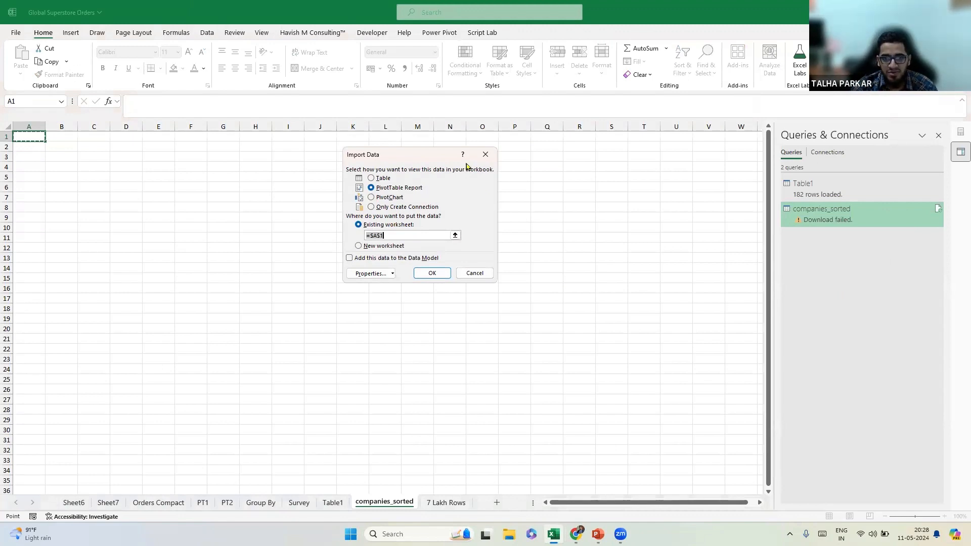
# Cancel the companies_sorted Import Data dialog, show the Data tab, and launch File Explorer.
pyautogui.click(485, 154)
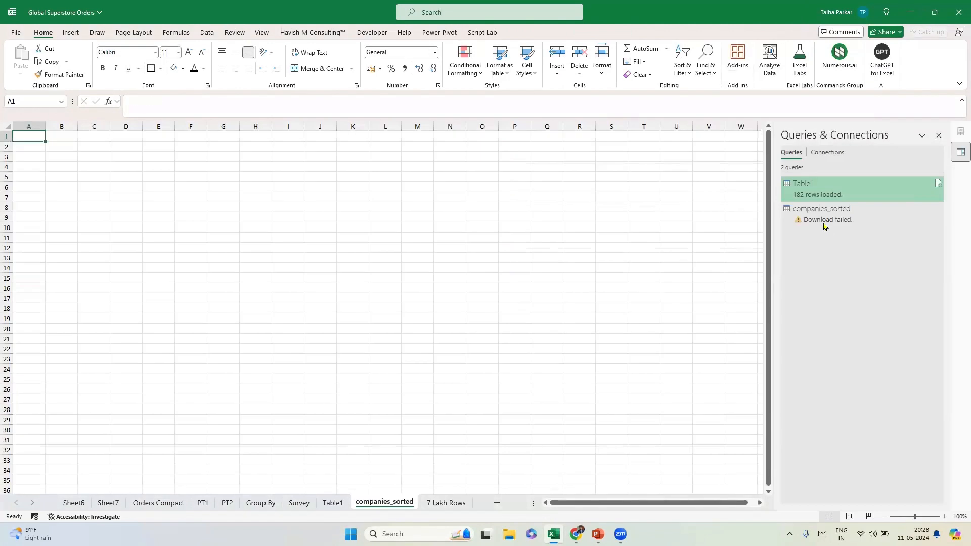
pyautogui.rightClick(820, 218)
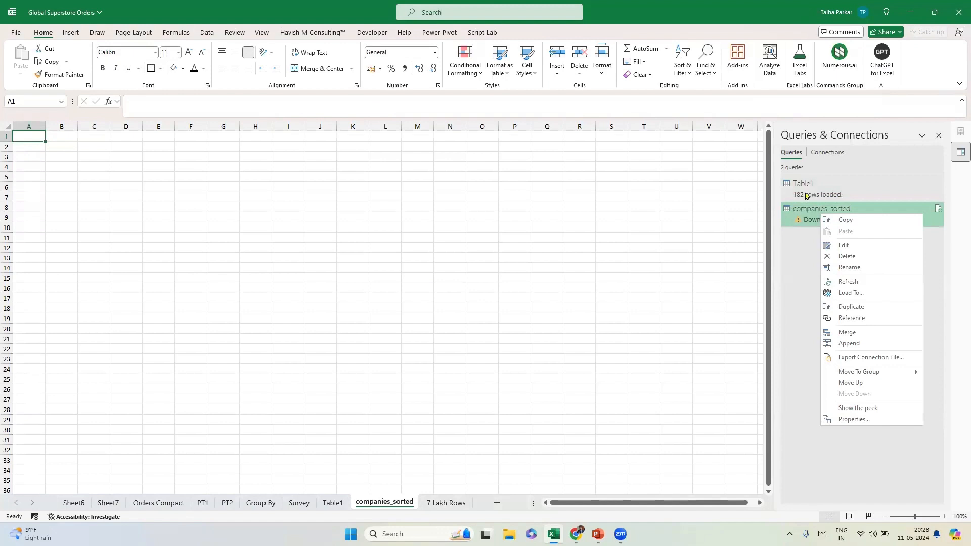
pyautogui.click(792, 243)
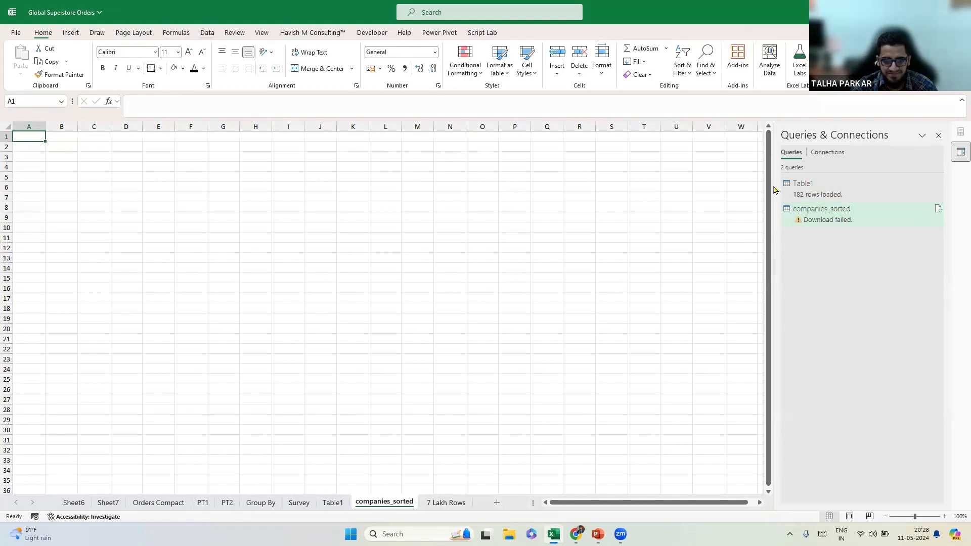
pyautogui.hotkey('alt', 'a')
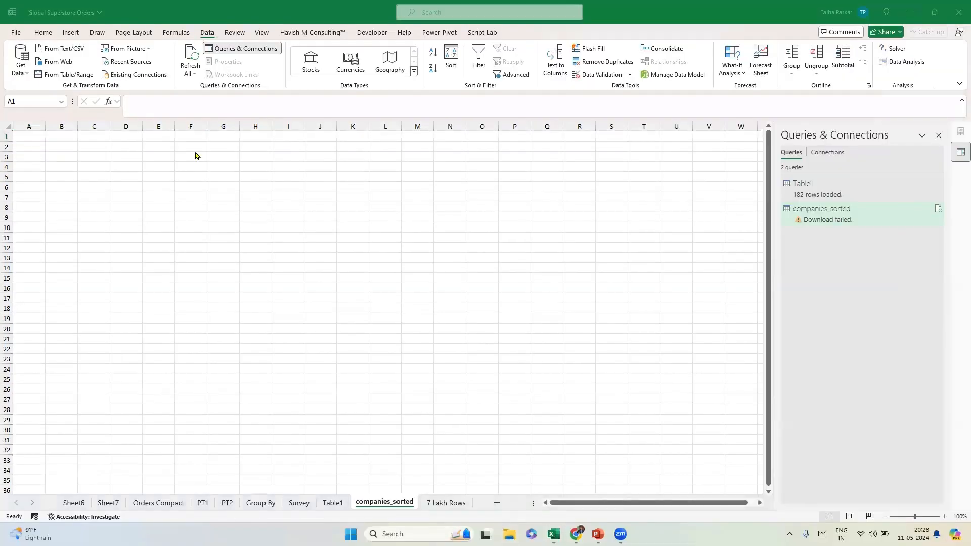
pyautogui.press('super+e')
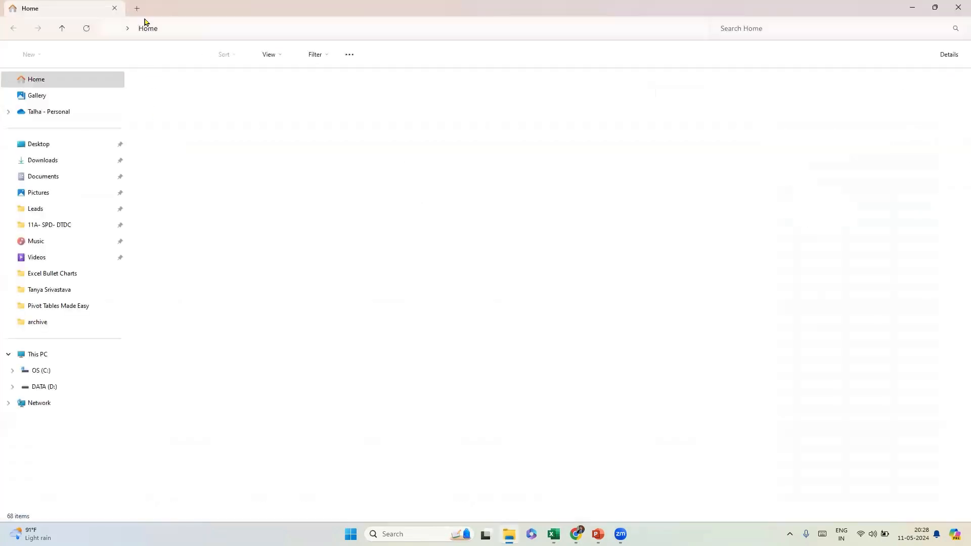
# In a new Explorer tab, browse to New folder > Clients > RAW > PBI > Model > Sales Historical.
pyautogui.click(136, 14)
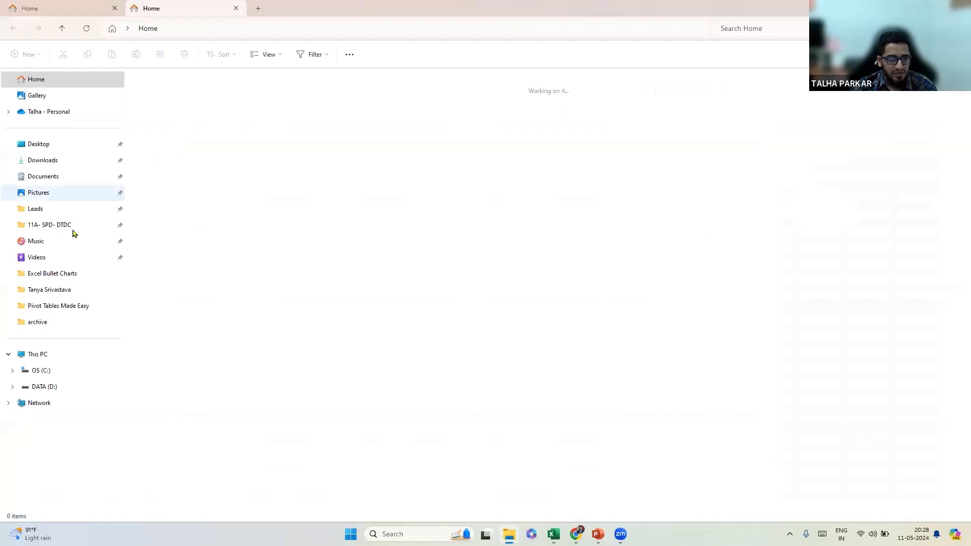
pyautogui.click(69, 306)
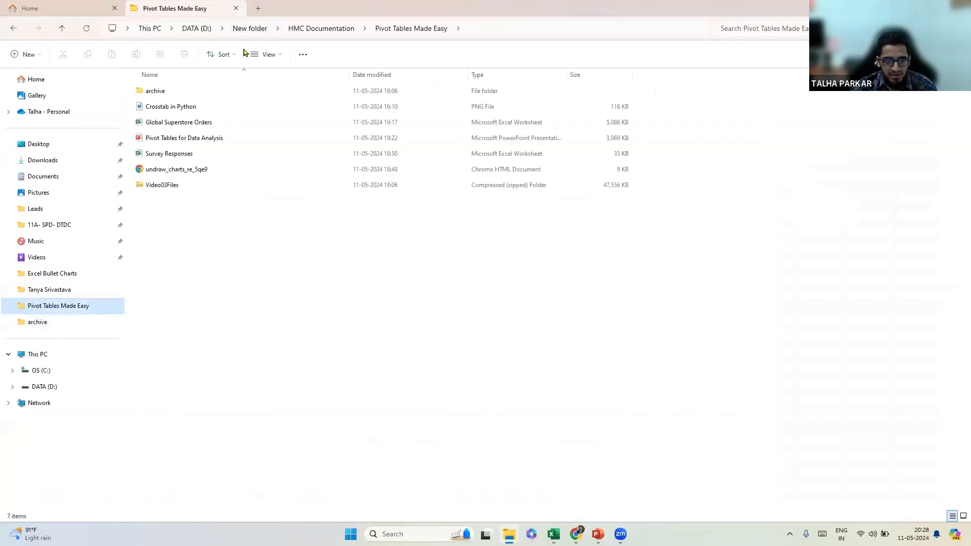
pyautogui.hotkey('alt', 'Up')
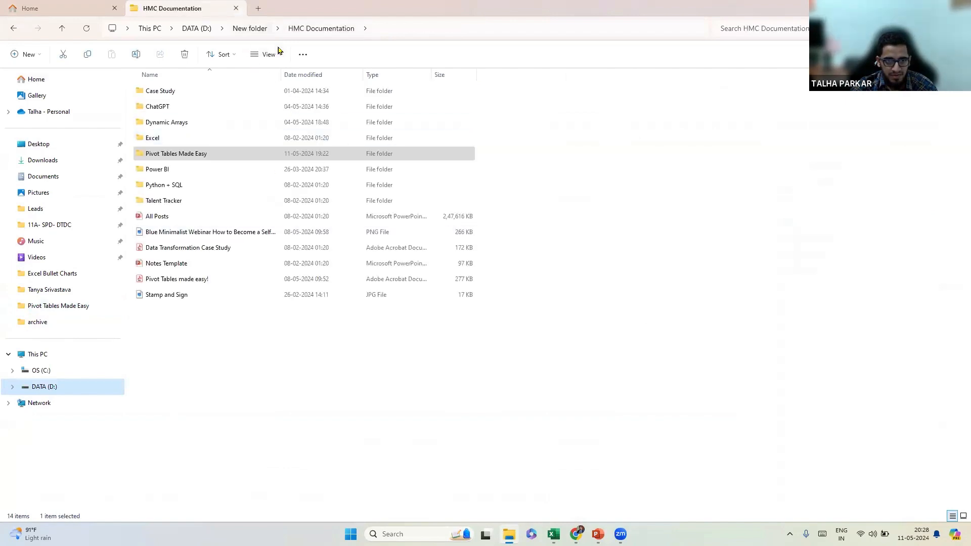
pyautogui.hotkey('alt', 'Up')
pyautogui.doubleClick(187, 113)
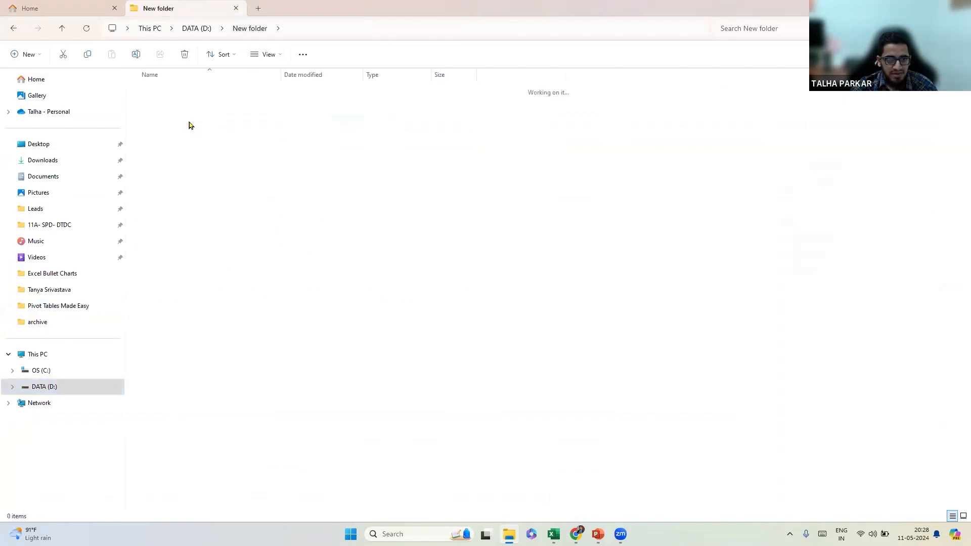
pyautogui.doubleClick(185, 119)
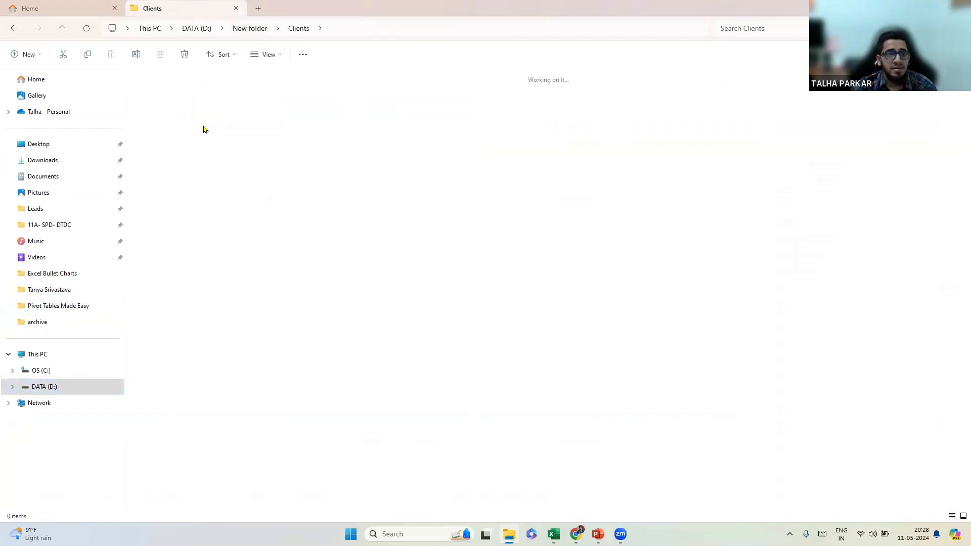
pyautogui.doubleClick(191, 129)
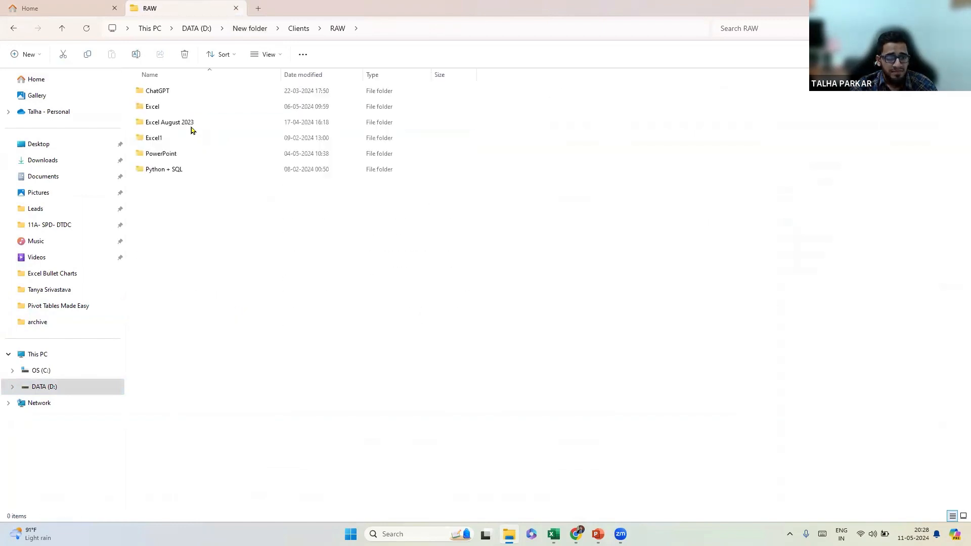
pyautogui.hotkey('alt', 'Left')
pyautogui.click(183, 159)
pyautogui.doubleClick(183, 159)
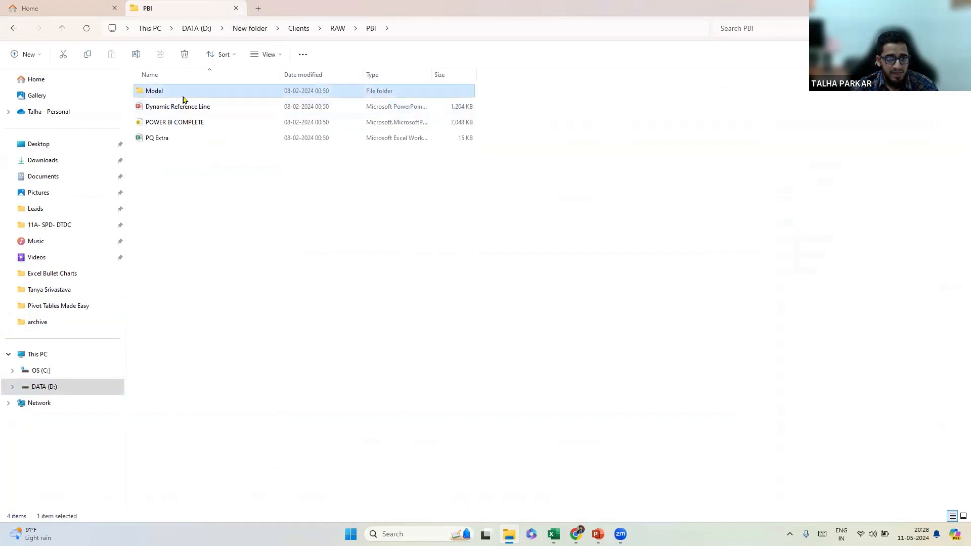
pyautogui.doubleClick(184, 93)
pyautogui.doubleClick(183, 96)
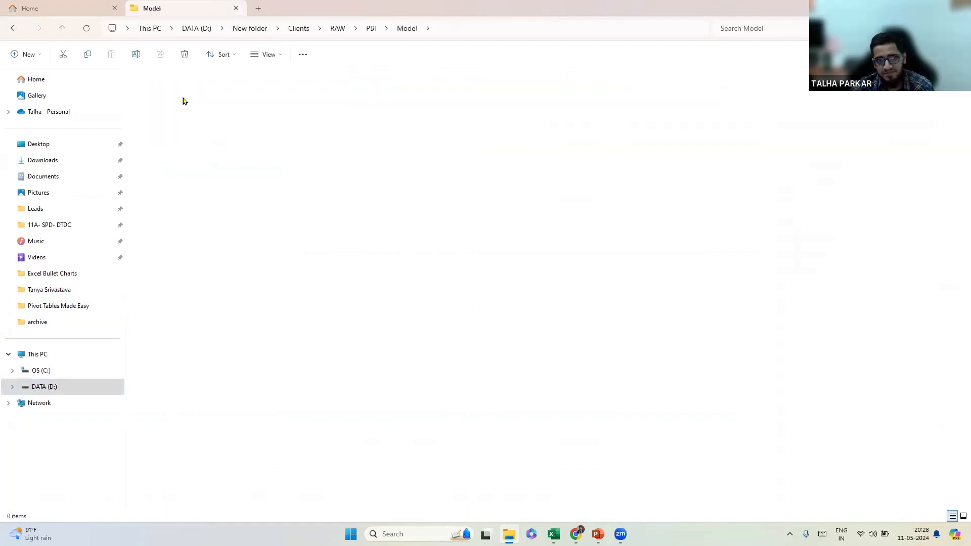
pyautogui.hotkey('alt', 'Left')
pyautogui.doubleClick(172, 105)
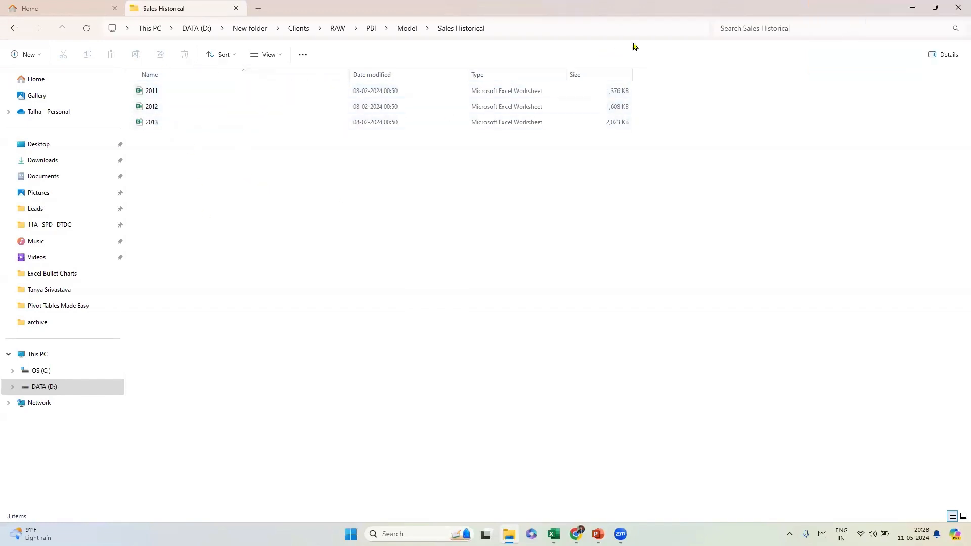
# Copy the Sales Historical folder path from the address bar and return to Excel.
pyautogui.hotkey('ctrl', 'l')
pyautogui.press('Escape')
pyautogui.hotkey('alt', 'Tab')
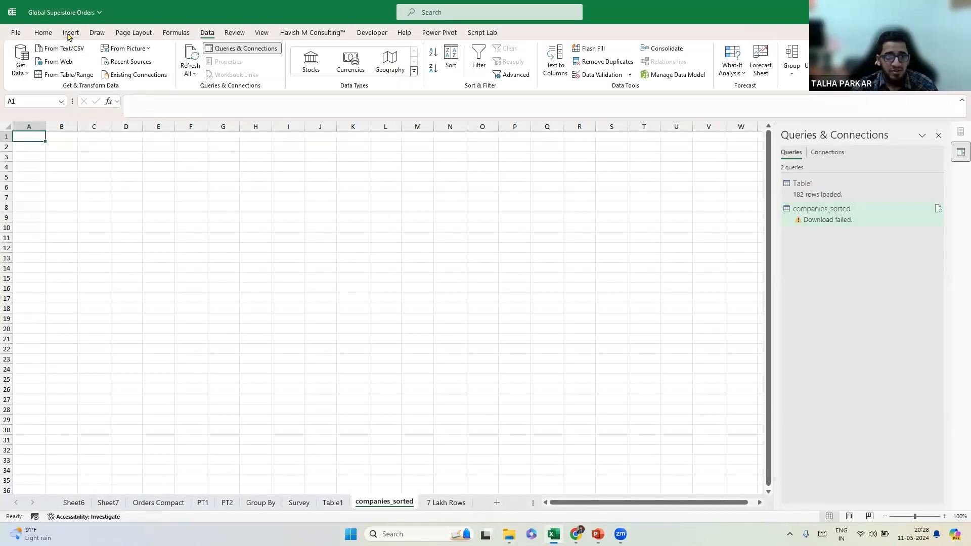
pyautogui.click(69, 36)
# Import From Folder using the pasted Sales Historical path to preview 2011.xlsx, 2012.xlsx and 2013.xlsx.
pyautogui.click(206, 34)
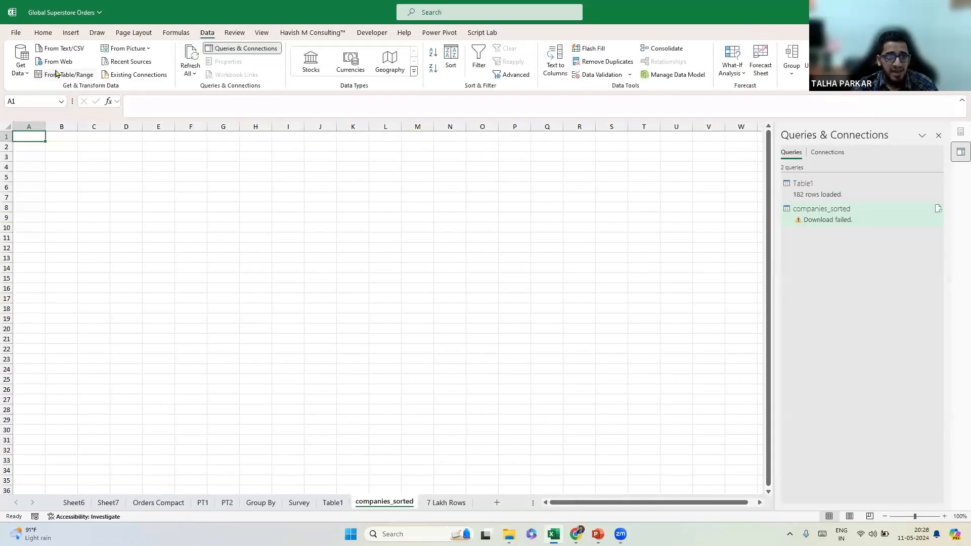
pyautogui.click(21, 68)
pyautogui.moveTo(55, 90)
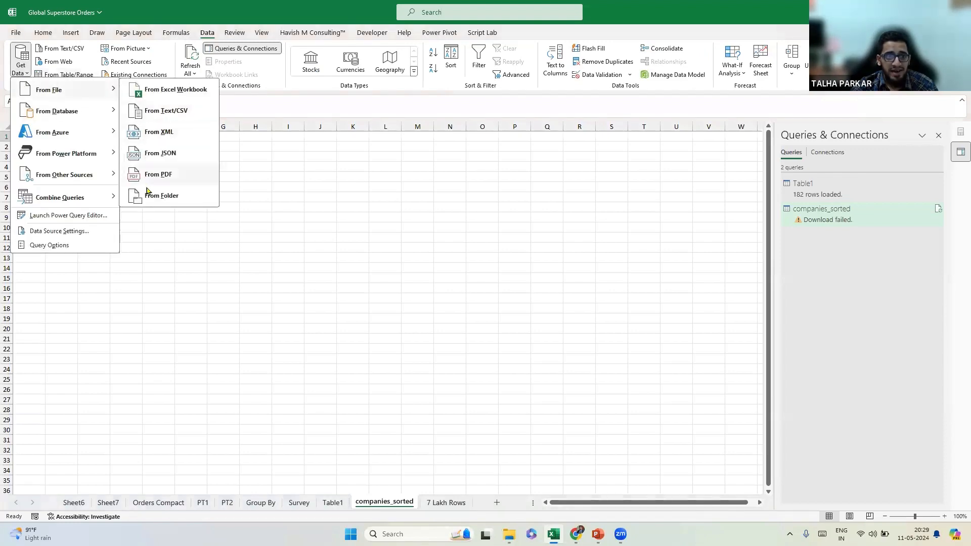
pyautogui.click(172, 197)
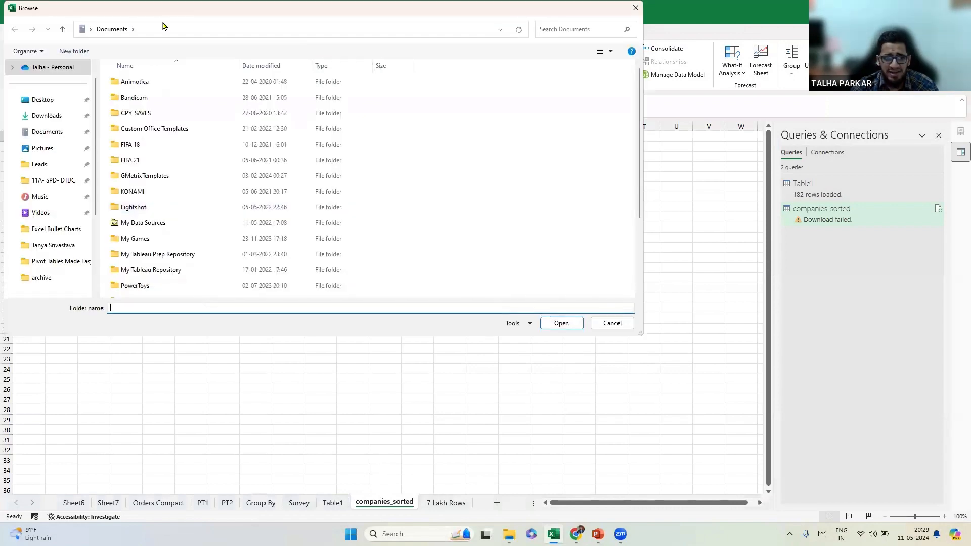
pyautogui.click(158, 29)
pyautogui.write('D:\\New folder\\Clients\\RAW PBI\\Model\\Sales Historical')
pyautogui.press('Return')
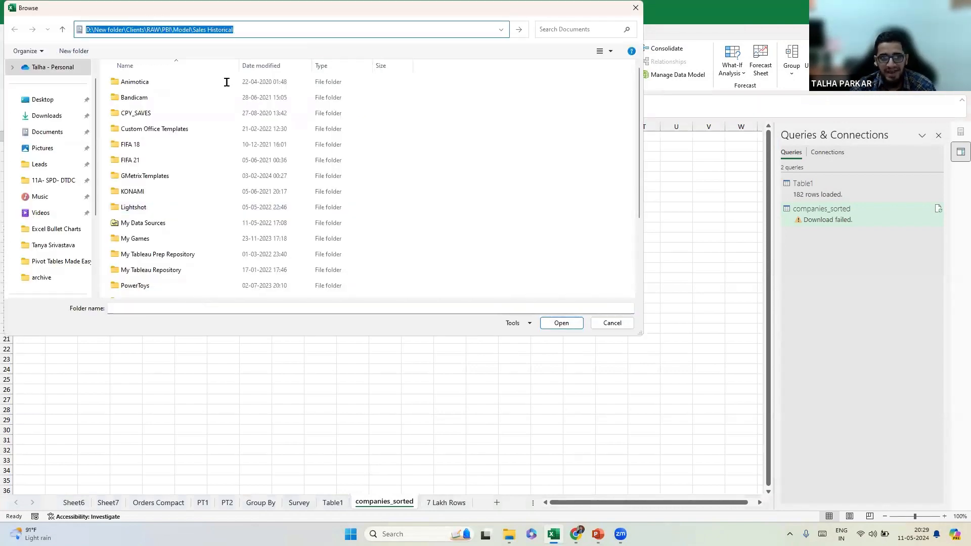
pyautogui.click(573, 324)
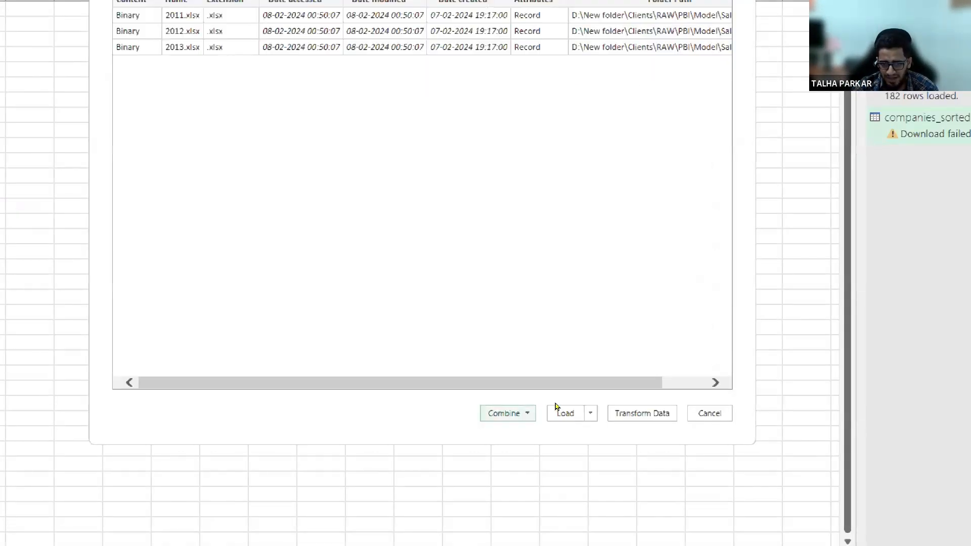
# Combine & Transform the three yearly files using the Sales sheet from each.
pyautogui.click(543, 407)
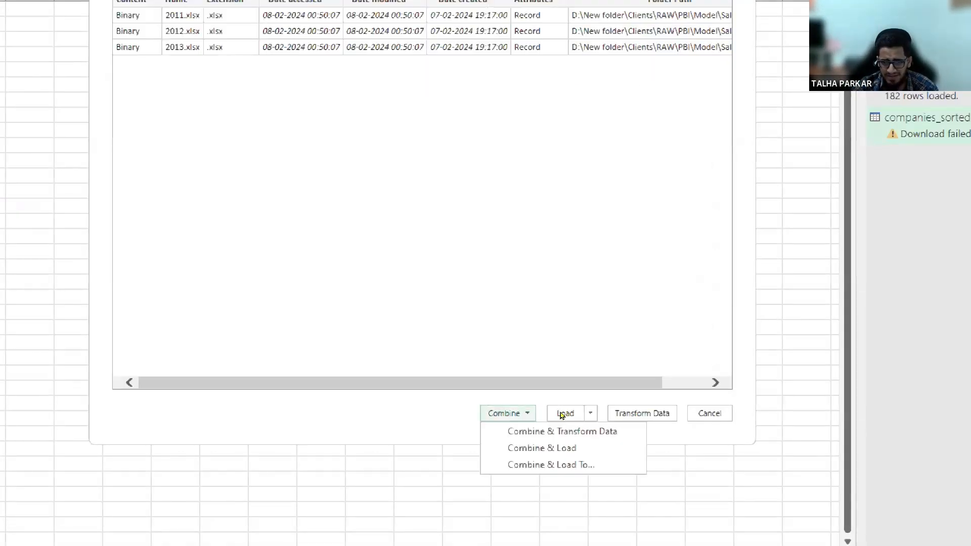
pyautogui.click(601, 429)
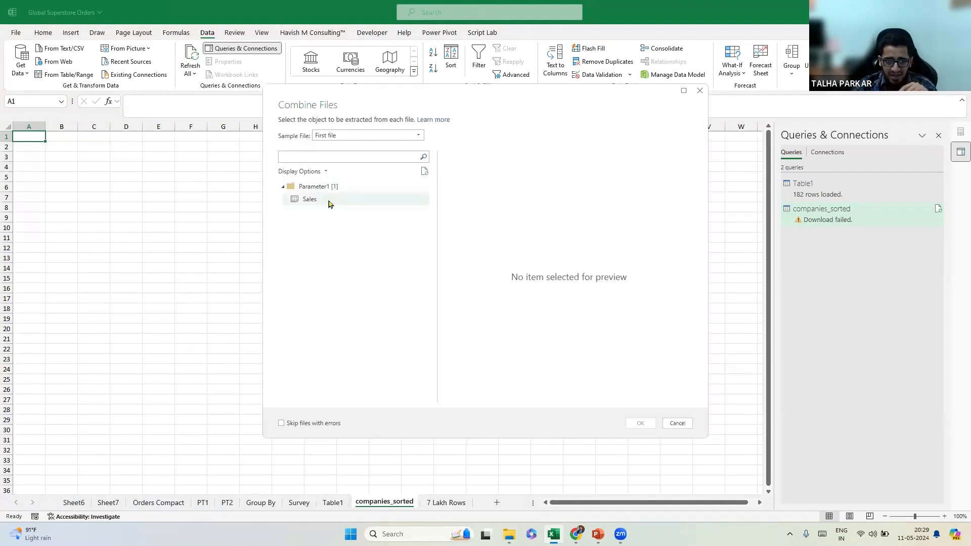
pyautogui.click(329, 204)
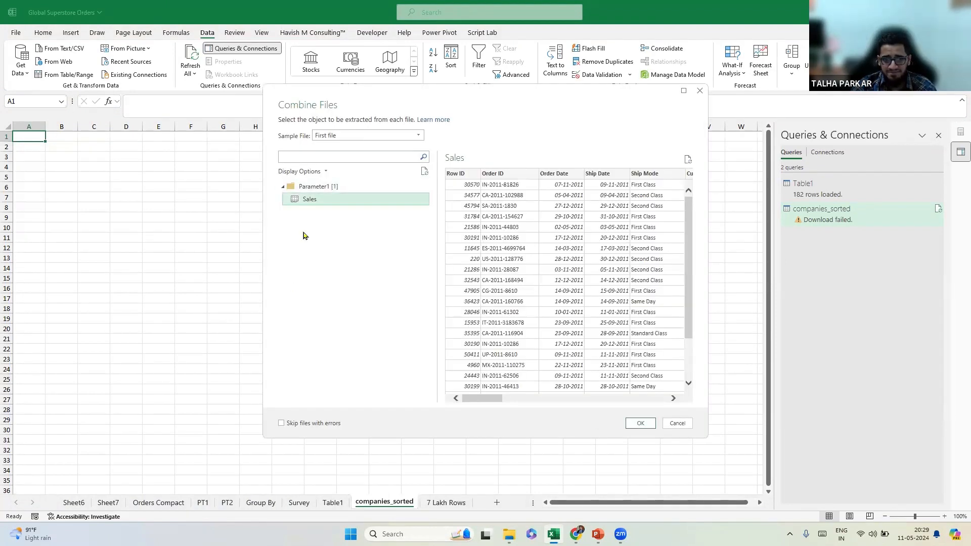
pyautogui.click(638, 425)
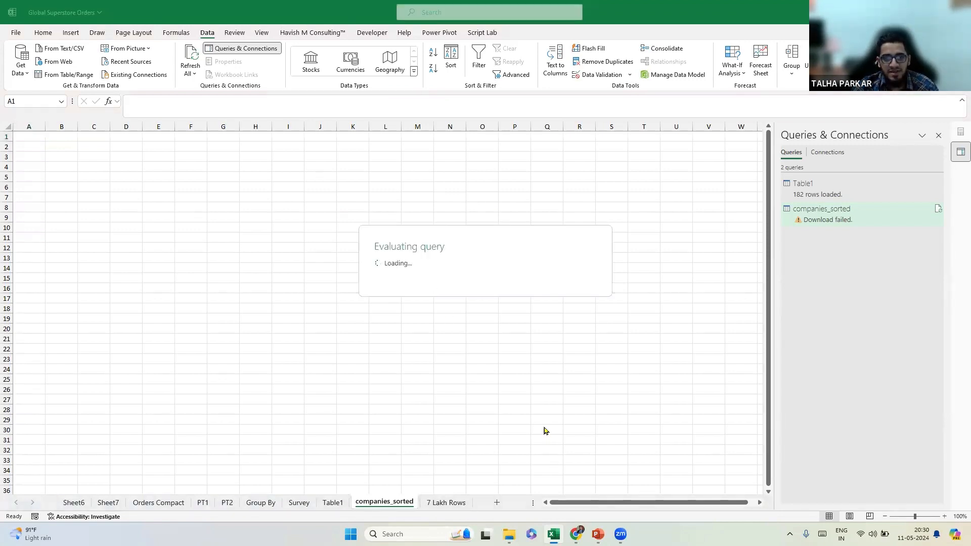
# Review the Source.Name filter list without changing it, then bring up the Close & Load choices.
pyautogui.hotkey('alt', 'Tab')
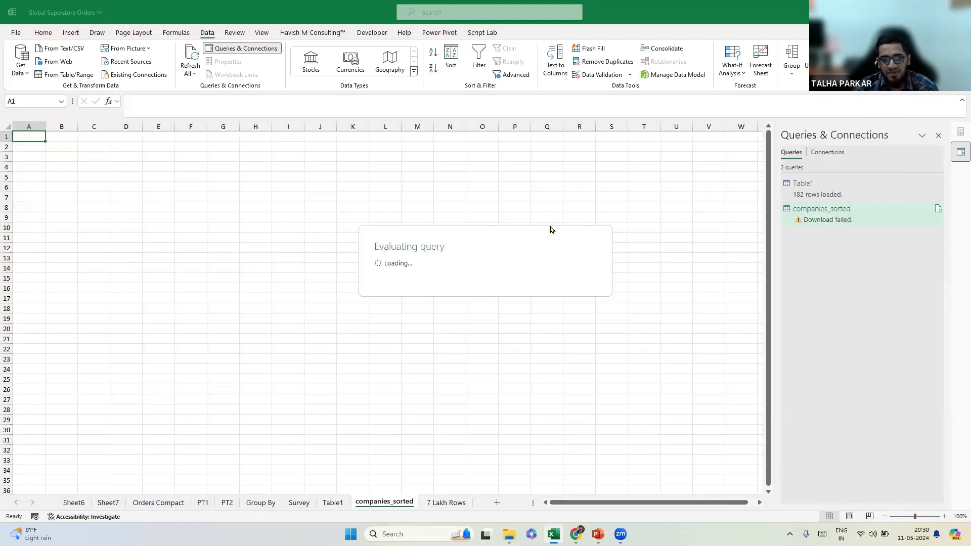
pyautogui.hotkey('alt', 'Tab')
pyautogui.hotkey('alt', 'Tab')
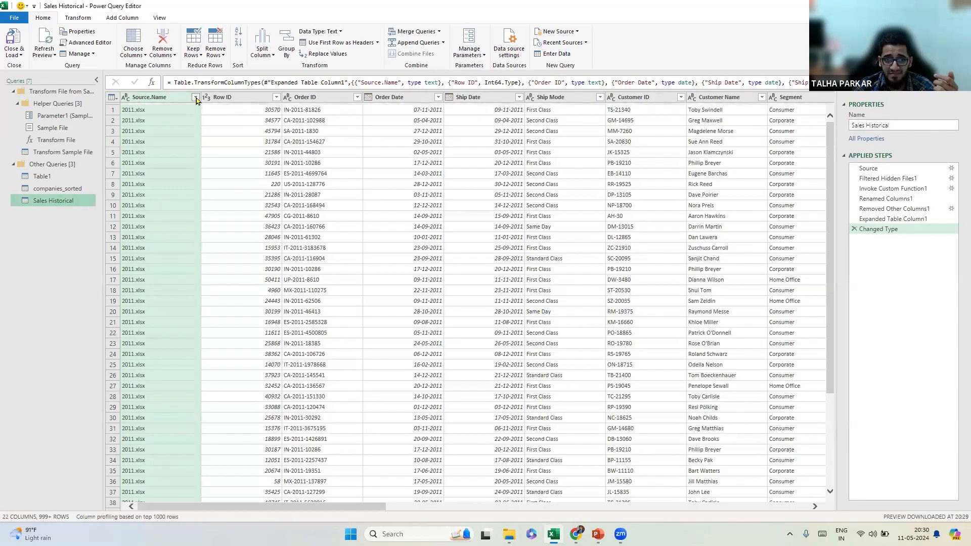
pyautogui.click(195, 98)
pyautogui.click(183, 257)
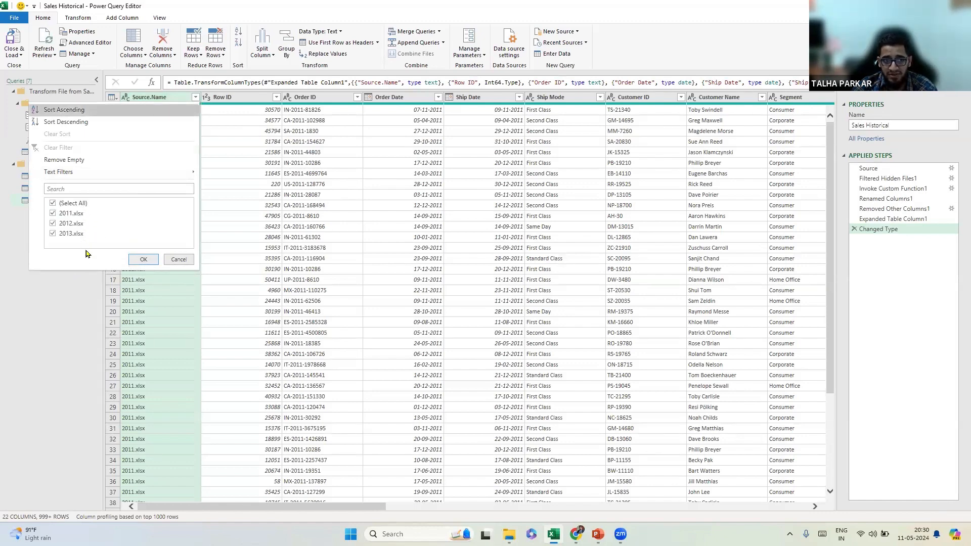
pyautogui.click(173, 261)
pyautogui.click(14, 54)
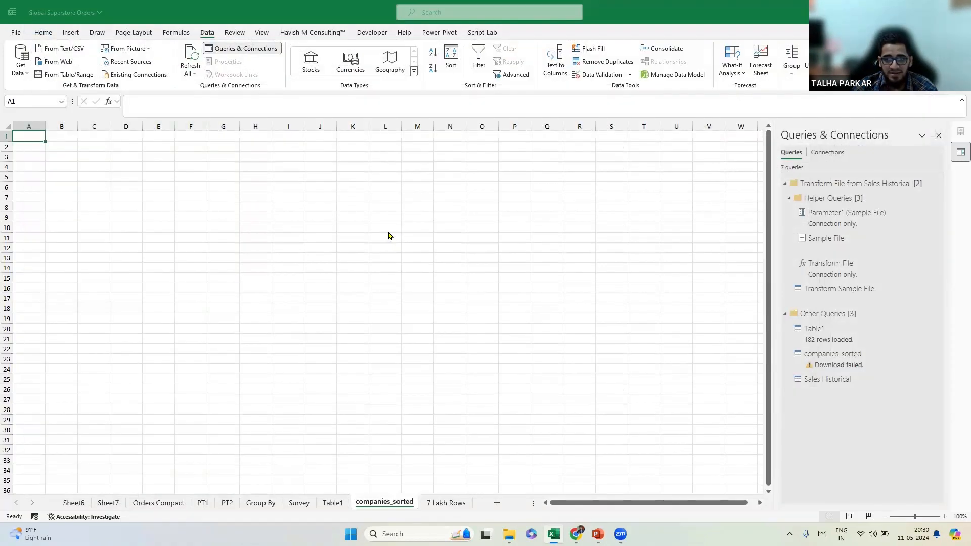
# Load Sales Historical as a PivotTable Report on a new sheet, with Segment rows and Sum of Quantity values.
pyautogui.click(400, 188)
pyautogui.click(432, 273)
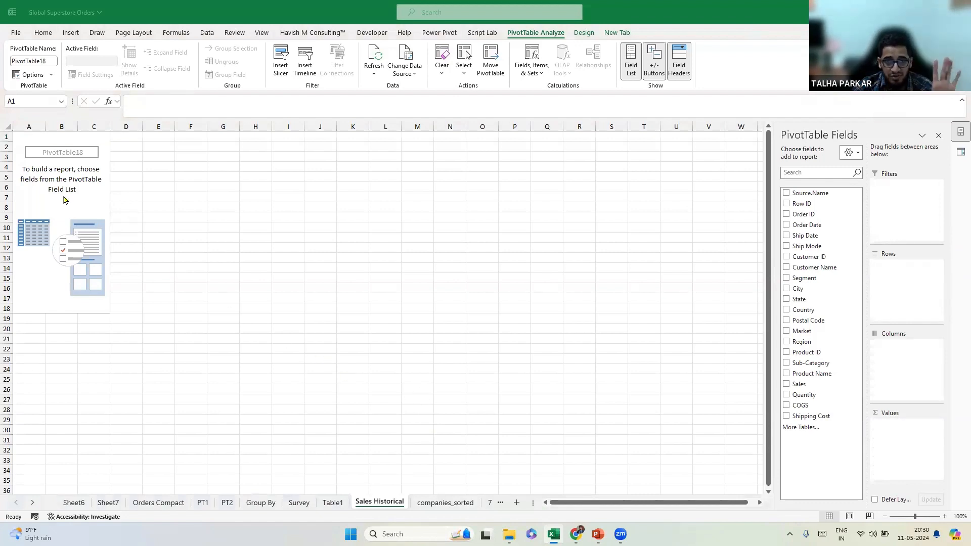
pyautogui.click(819, 214)
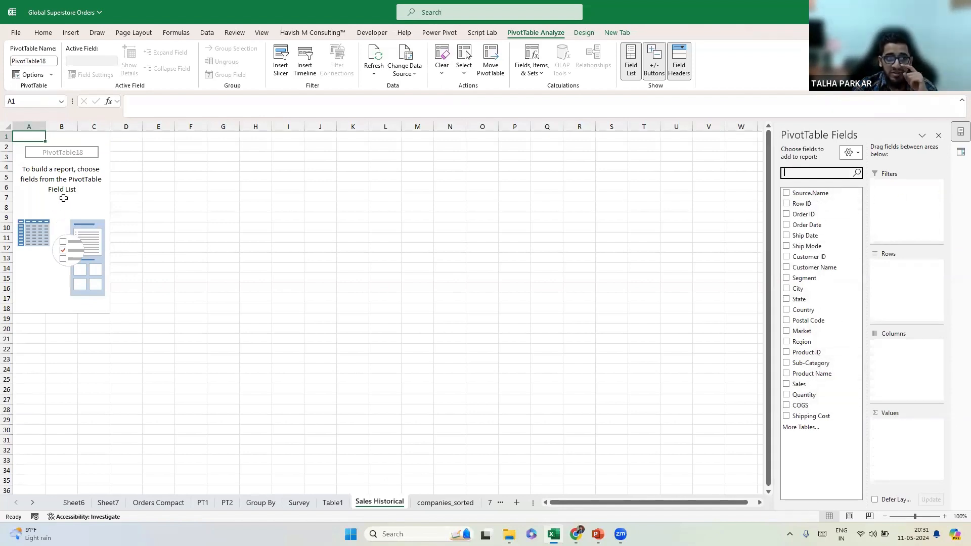
pyautogui.moveTo(822, 279); pyautogui.dragTo(909, 308)
pyautogui.moveTo(805, 396); pyautogui.dragTo(888, 458)
pyautogui.moveTo(418, 381); pyautogui.dragTo(422, 390)
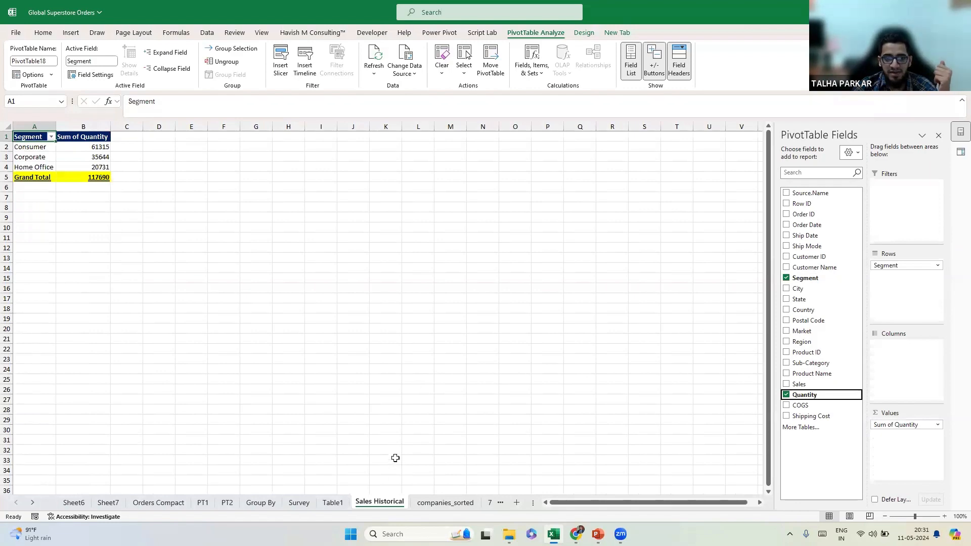
# Return to Sheet7's Sub-Category pivot and open its PivotTable Options list.
pyautogui.click(108, 502)
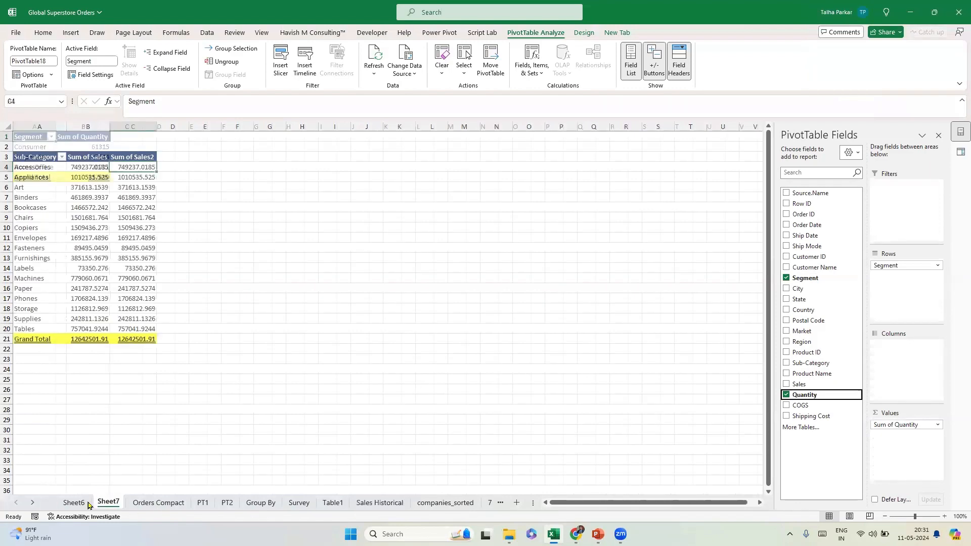
pyautogui.hotkey('ctrl', 'pageup')
pyautogui.hotkey('ctrl', 'pagedown')
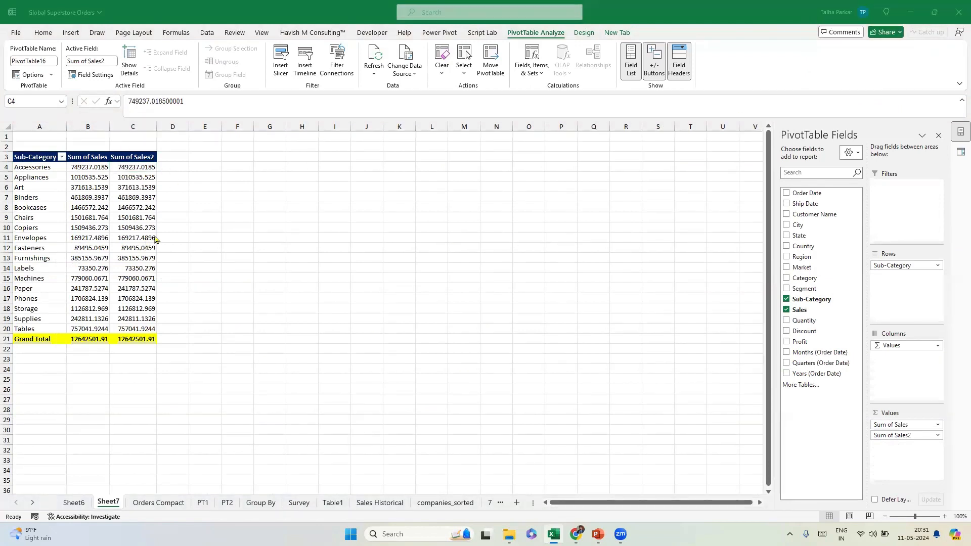
pyautogui.click(51, 74)
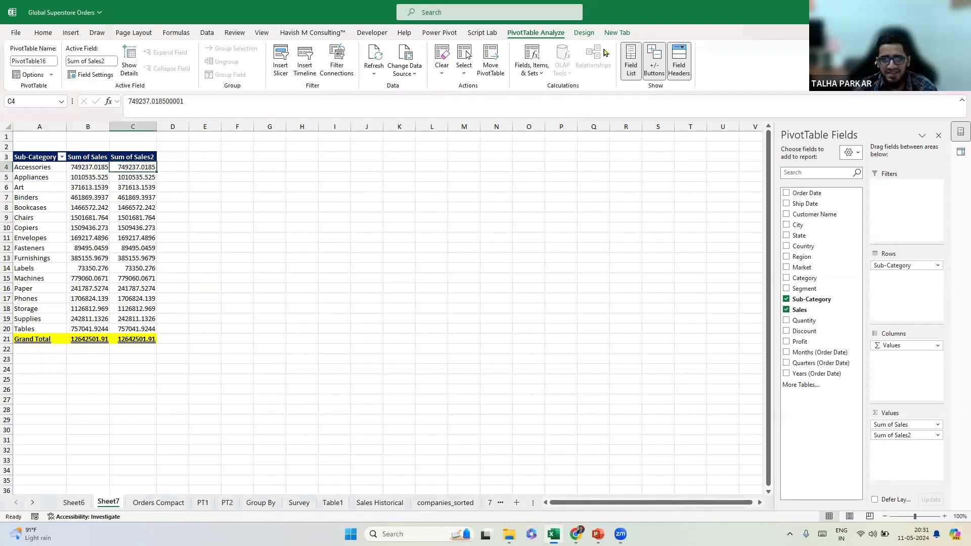
pyautogui.click(88, 237)
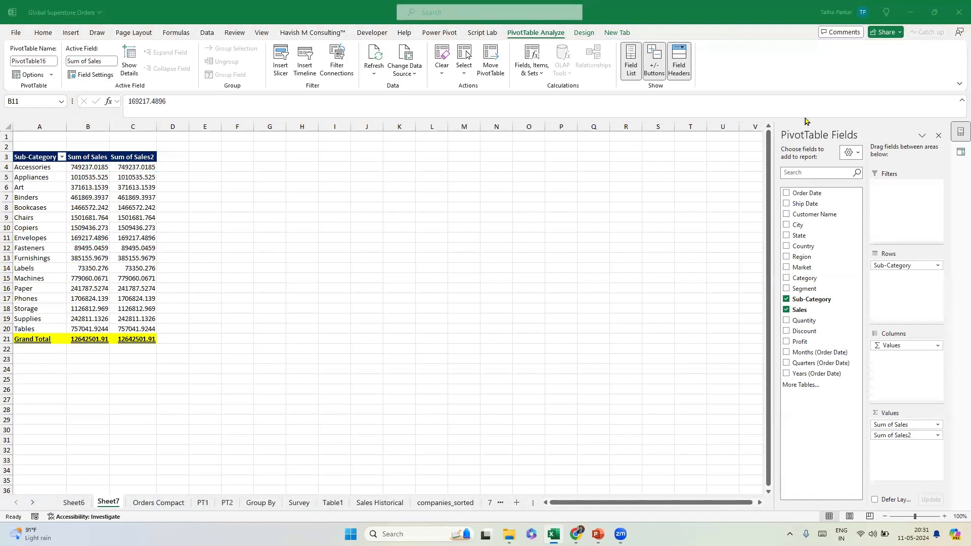
pyautogui.click(51, 75)
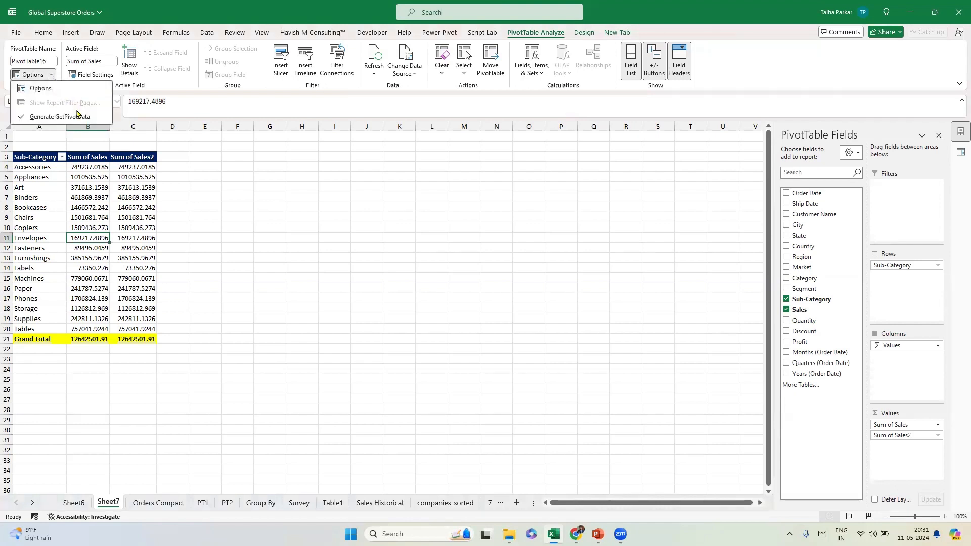
pyautogui.press('Escape')
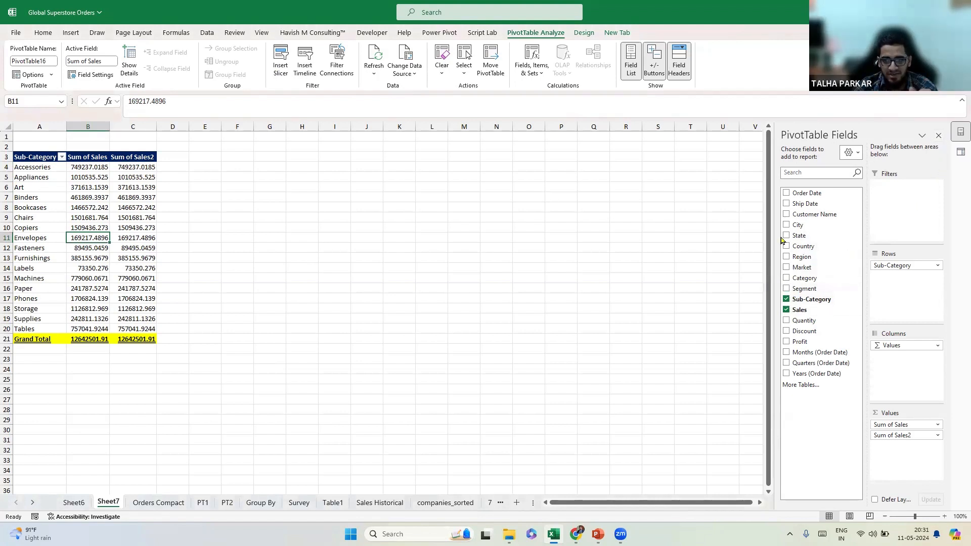
# Set the Sales Historical query to Only Create Connection, accepting removal of its Segment pivot, then return to Sheet7.
pyautogui.click(355, 504)
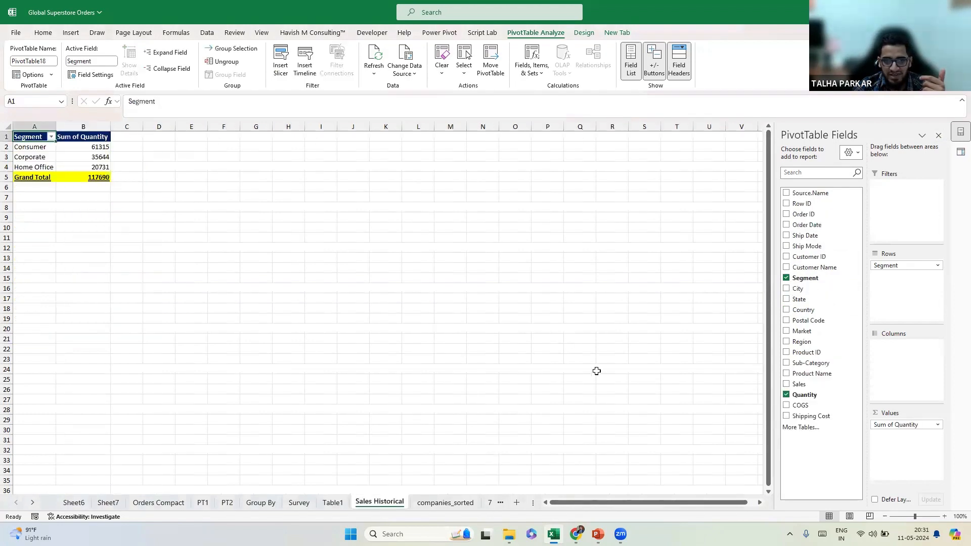
pyautogui.click(961, 152)
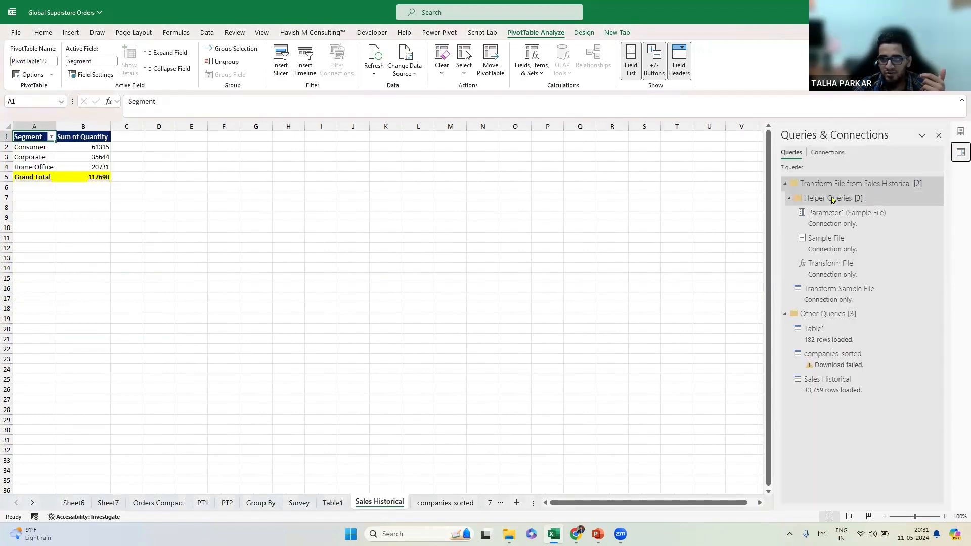
pyautogui.rightClick(815, 387)
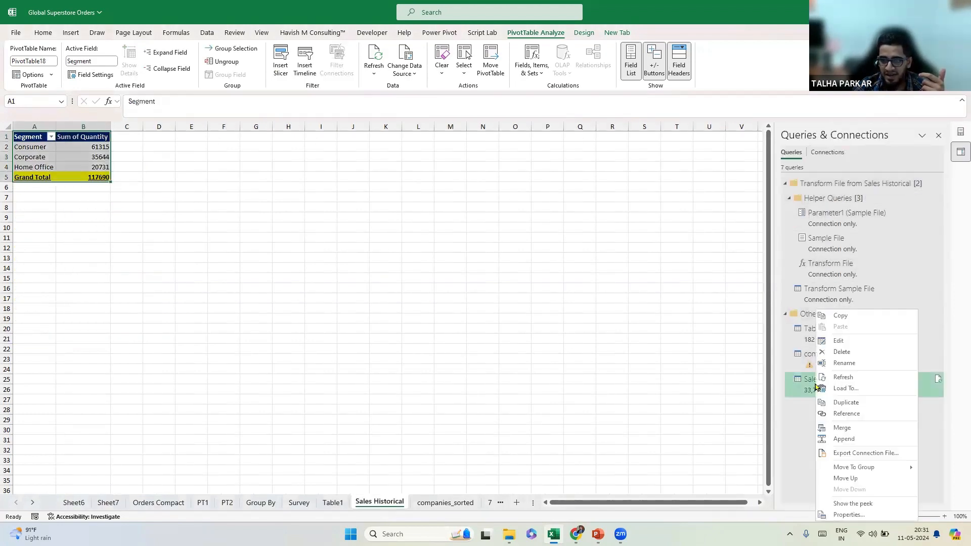
pyautogui.click(854, 388)
pyautogui.click(406, 208)
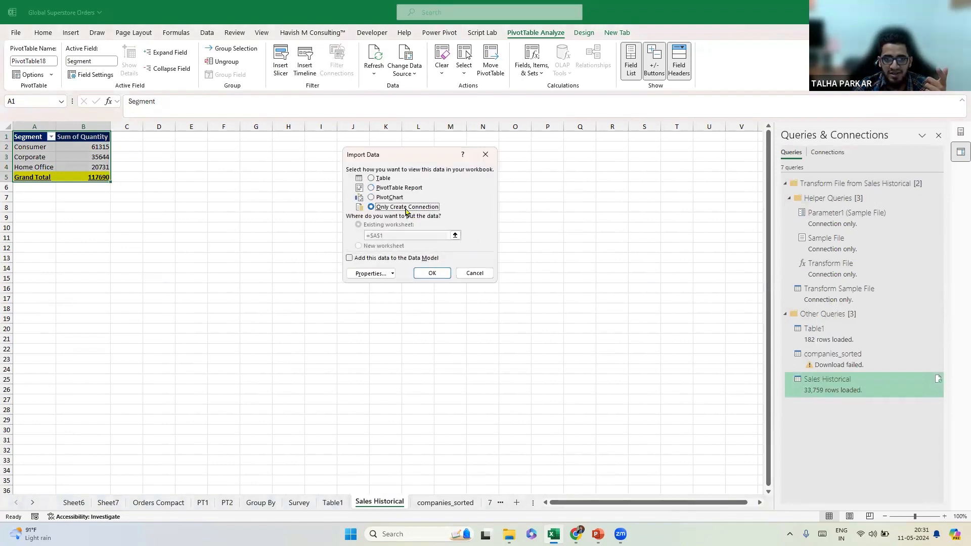
pyautogui.click(432, 274)
pyautogui.click(508, 304)
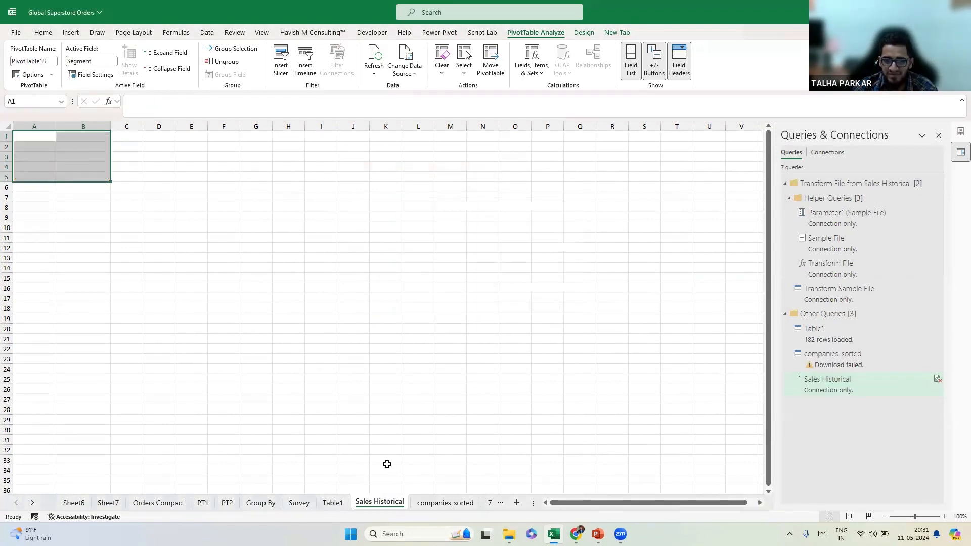
pyautogui.click(103, 141)
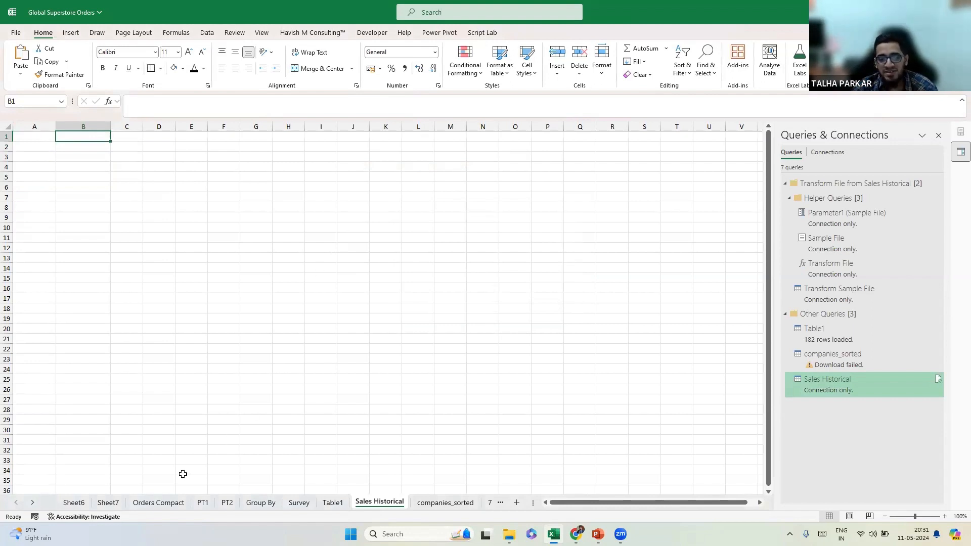
pyautogui.click(108, 503)
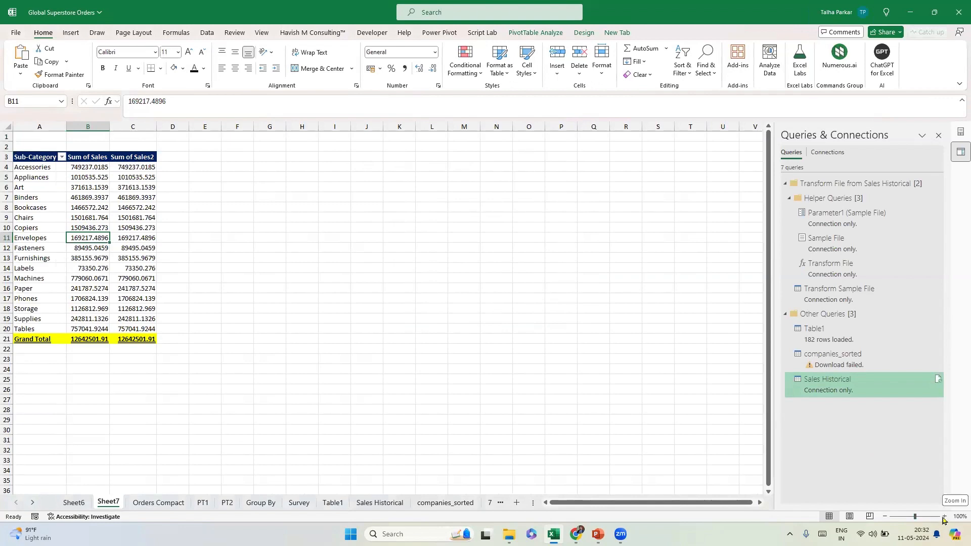
pyautogui.moveTo(827, 391)
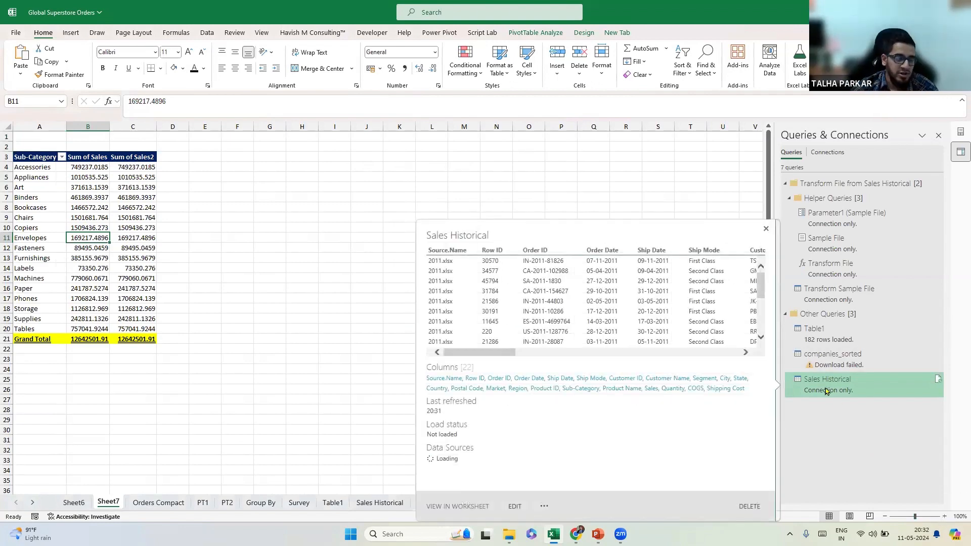
pyautogui.click(944, 517)
pyautogui.click(944, 517)
pyautogui.click(945, 517)
pyautogui.rightClick(815, 402)
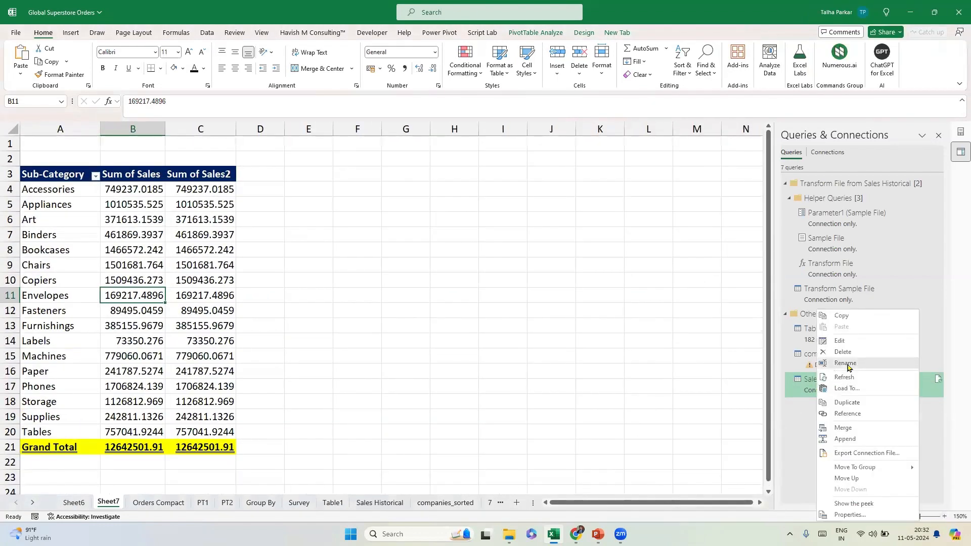
pyautogui.click(848, 388)
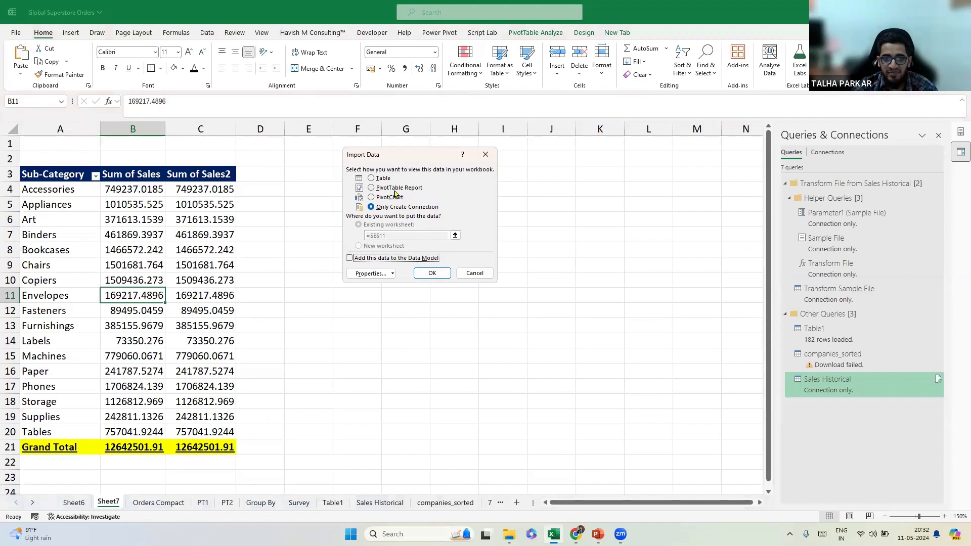
pyautogui.click(397, 190)
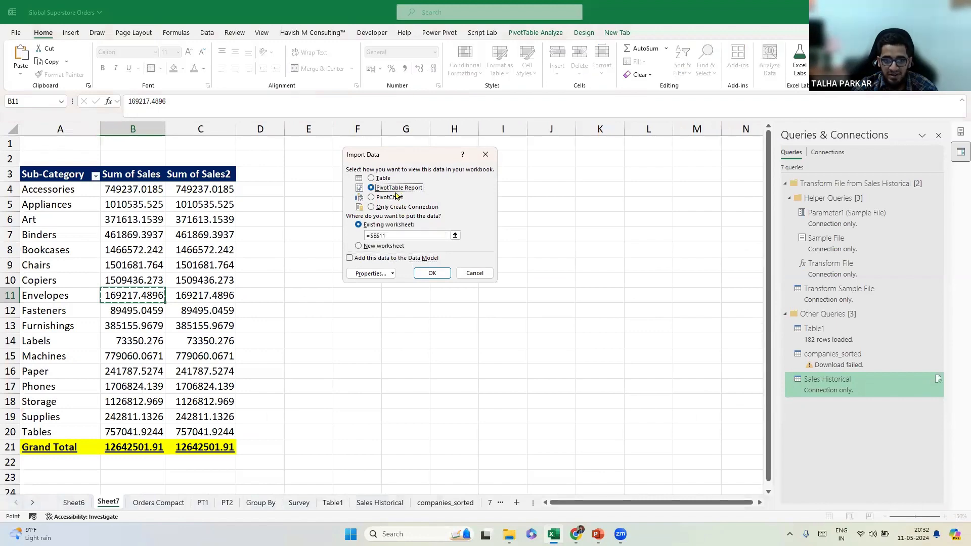
pyautogui.click(475, 273)
pyautogui.moveTo(133, 176); pyautogui.dragTo(236, 451)
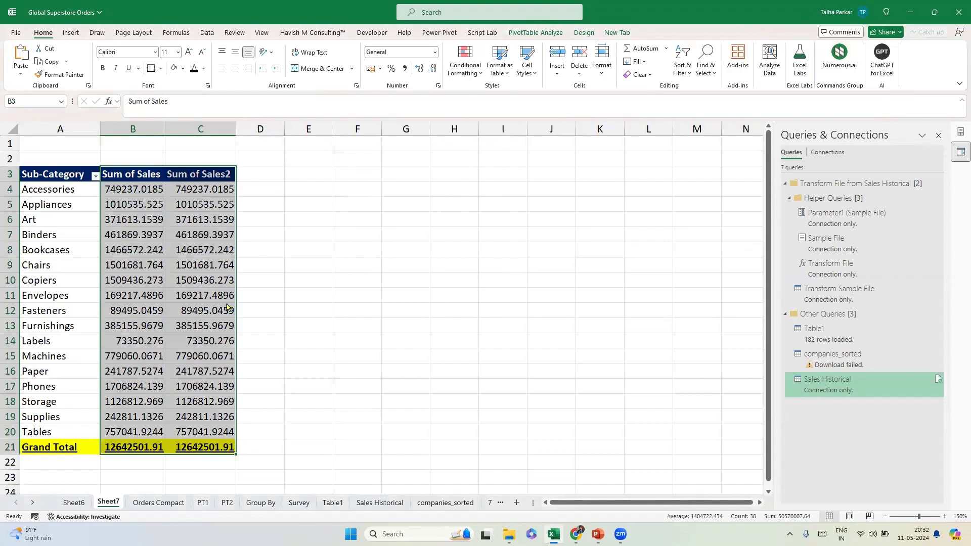
# Apply the custom whole-number format 0 to the selected pivot values.
pyautogui.hotkey('ctrl', '1')
pyautogui.click(305, 212)
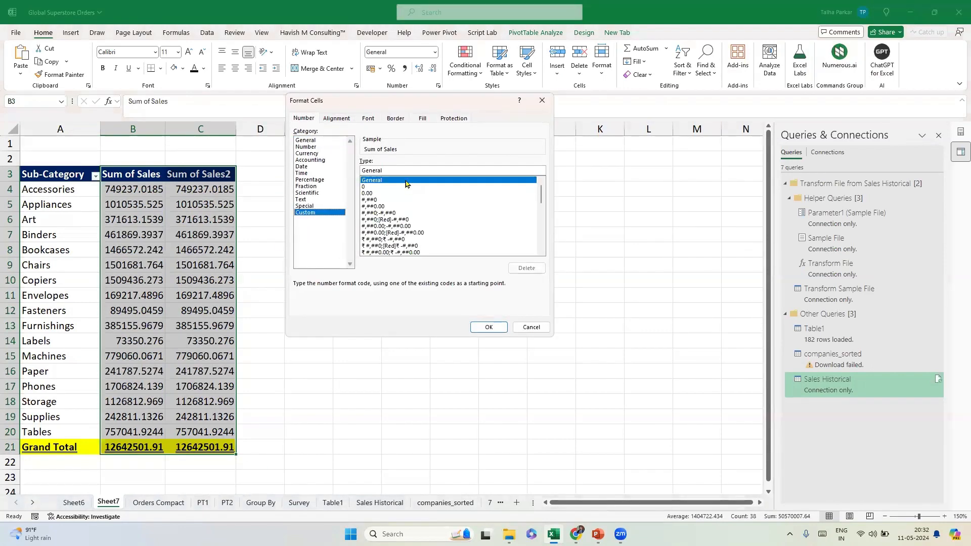
pyautogui.click(365, 187)
pyautogui.click(488, 327)
# Try Sum of Sales2 as a running total by Sub-Category, compare totals, then undo it.
pyautogui.click(192, 189)
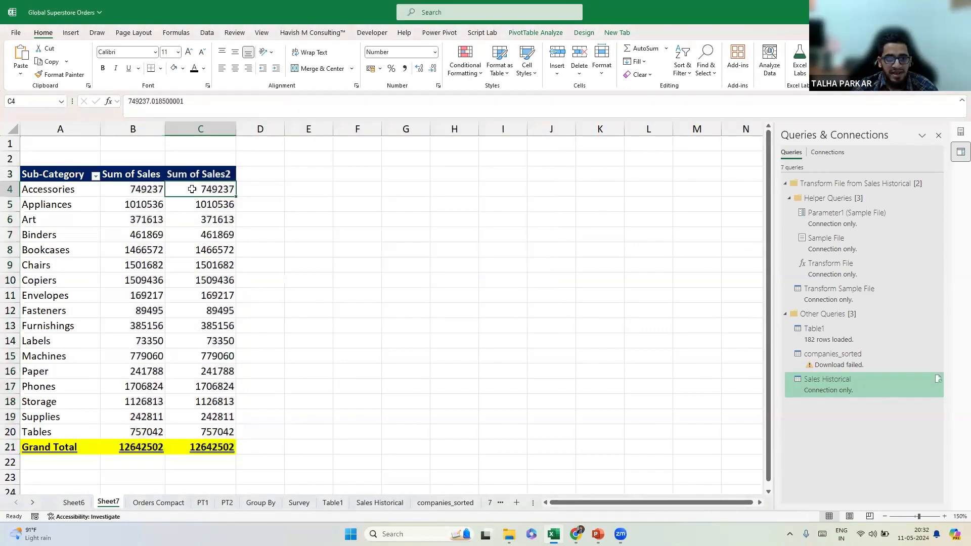
pyautogui.rightClick(192, 190)
pyautogui.moveTo(278, 319)
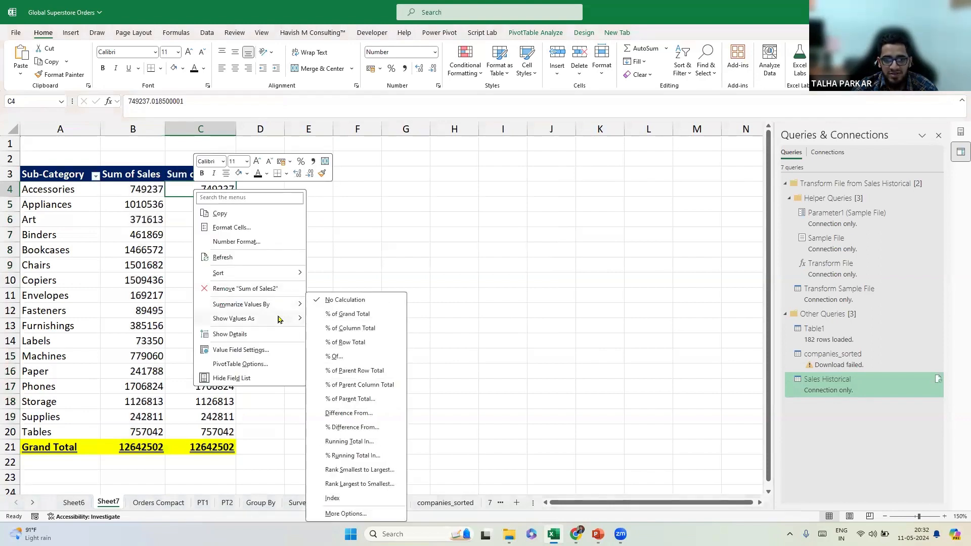
pyautogui.click(366, 441)
pyautogui.click(469, 239)
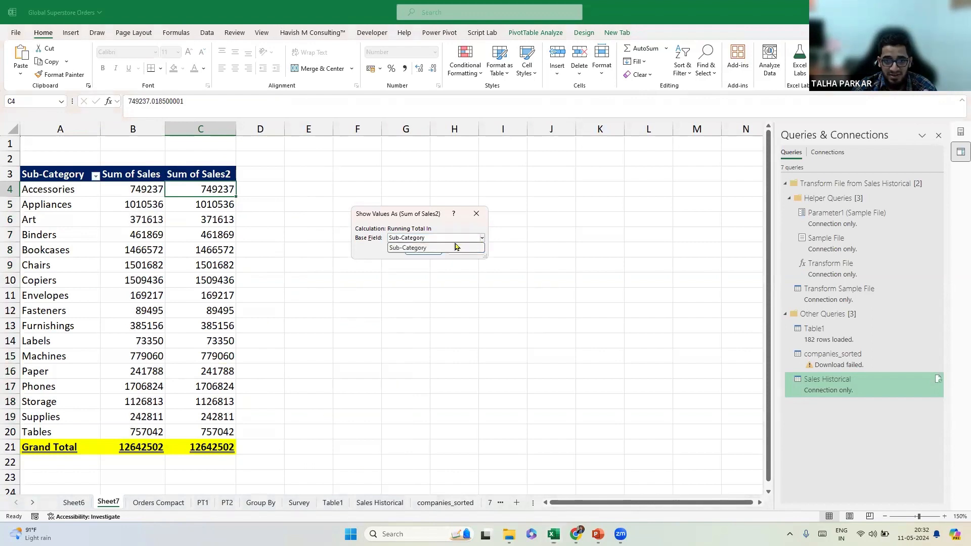
pyautogui.click(409, 247)
pyautogui.click(424, 251)
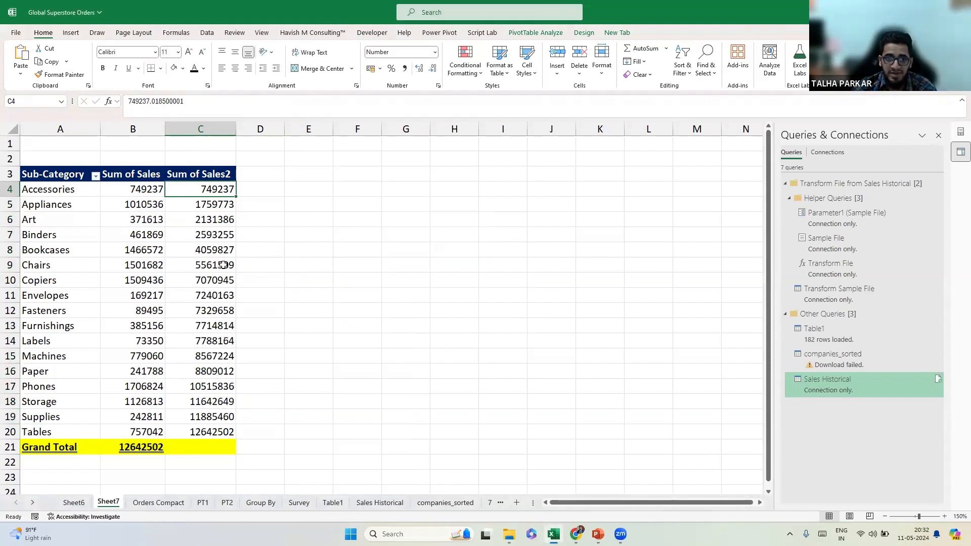
pyautogui.click(126, 449)
pyautogui.keyDown('ctrl'); pyautogui.click(224, 433); pyautogui.keyUp('ctrl')
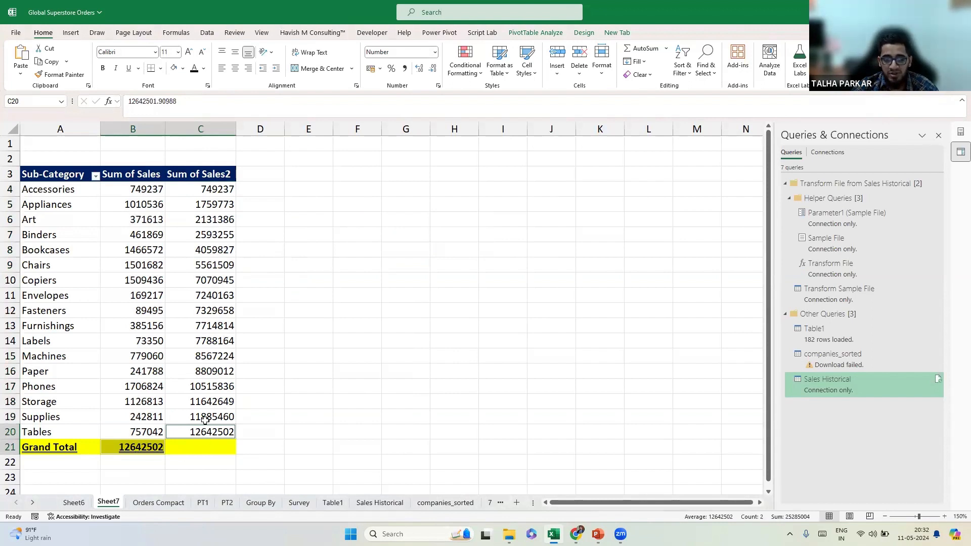
pyautogui.hotkey('ctrl', 'z')
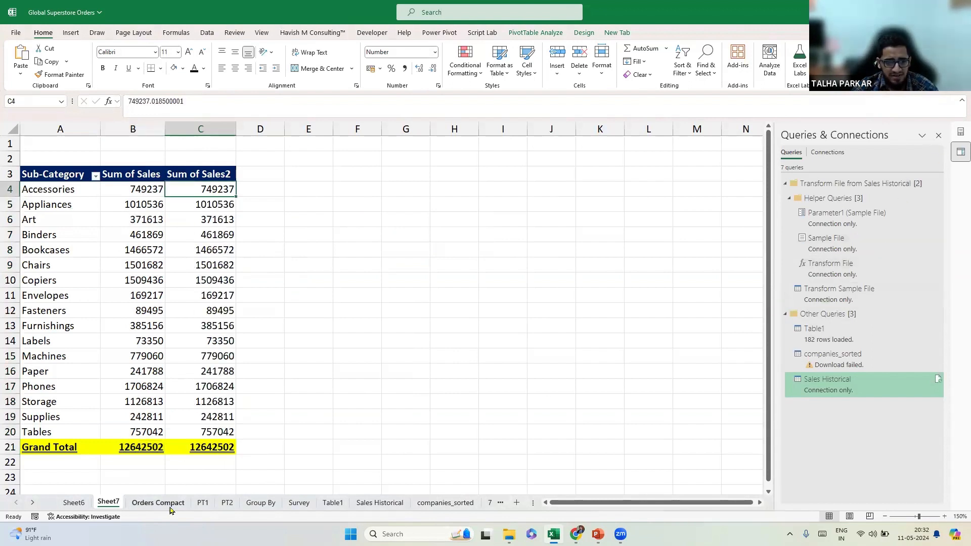
# On Sheet6's right pivot, remove Sum of Sales2 and Sum of Sales3, then add Sales to Values again.
pyautogui.click(132, 502)
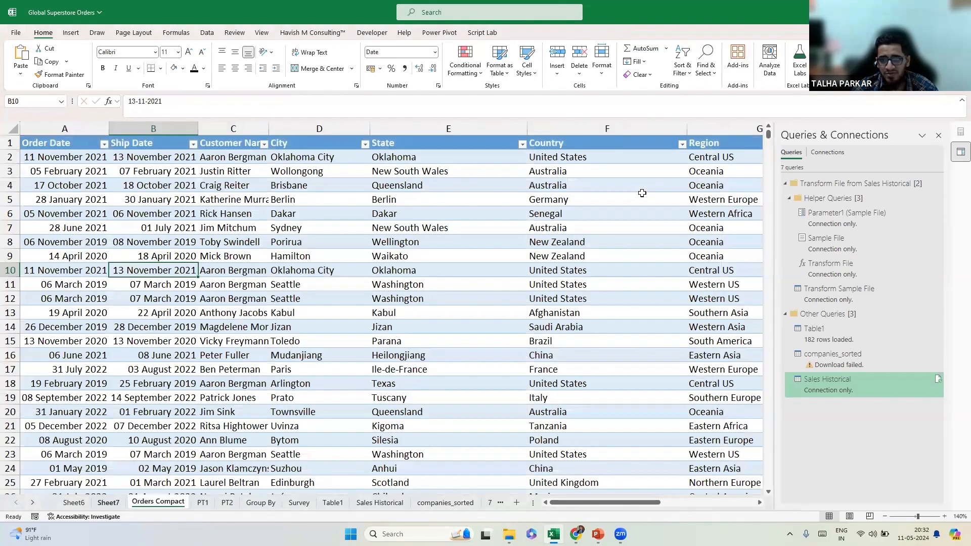
pyautogui.hotkey('ctrl', 'pageup')
pyautogui.hotkey('ctrl', 'pageup')
pyautogui.click(959, 133)
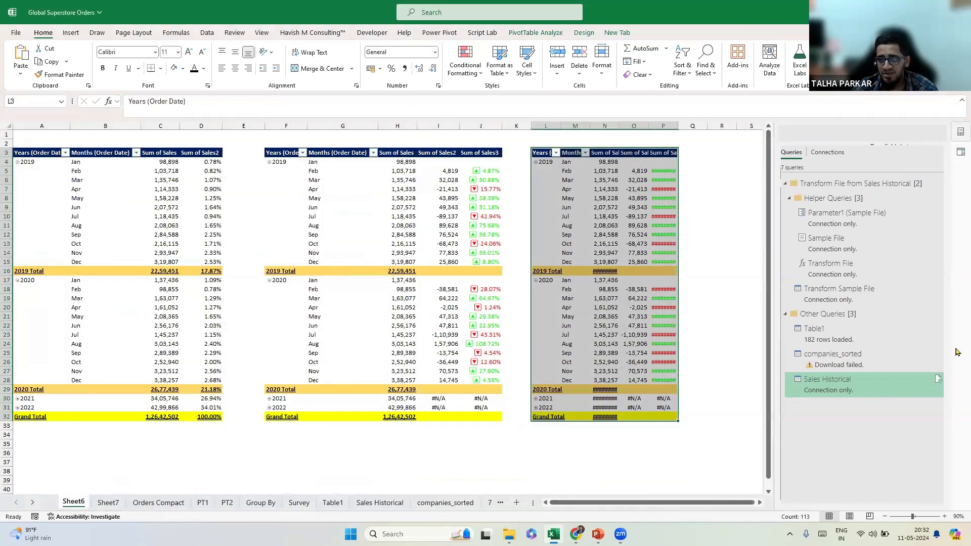
pyautogui.moveTo(907, 440); pyautogui.dragTo(742, 505)
pyautogui.doubleClick(944, 516)
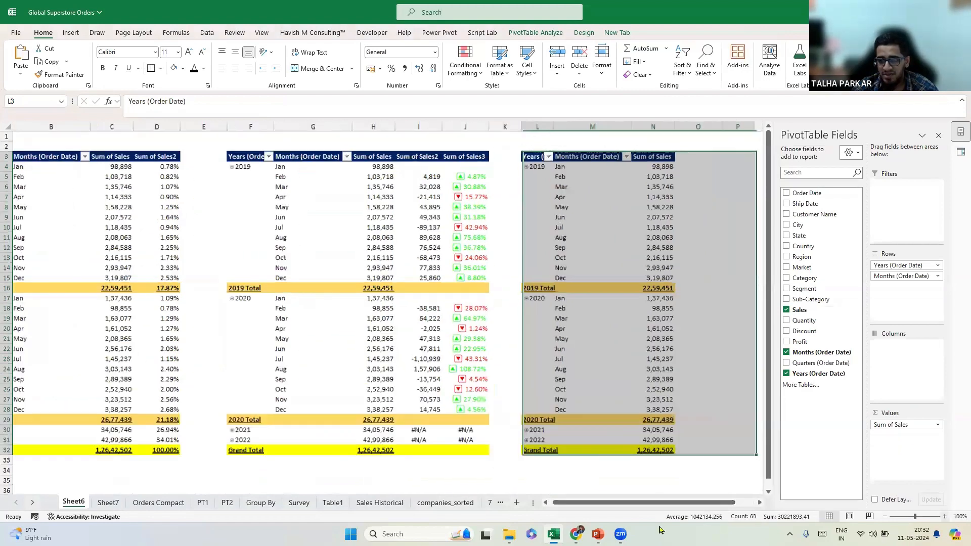
pyautogui.scroll(1, 681, 225)
pyautogui.moveTo(812, 310); pyautogui.dragTo(891, 437)
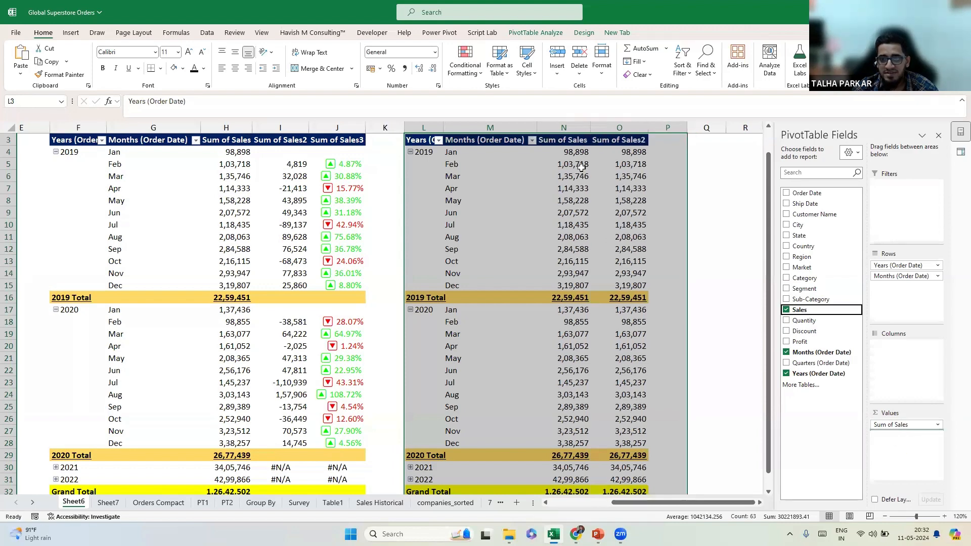
# Show Sum of Sales2 as a Running Total In with Months (Order Date) as base field.
pyautogui.rightClick(608, 153)
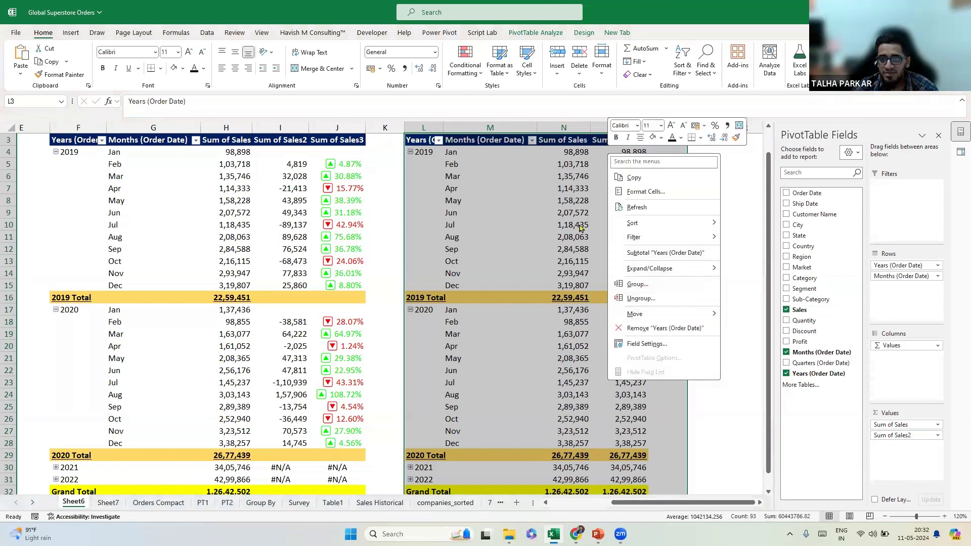
pyautogui.press('Escape')
pyautogui.click(587, 177)
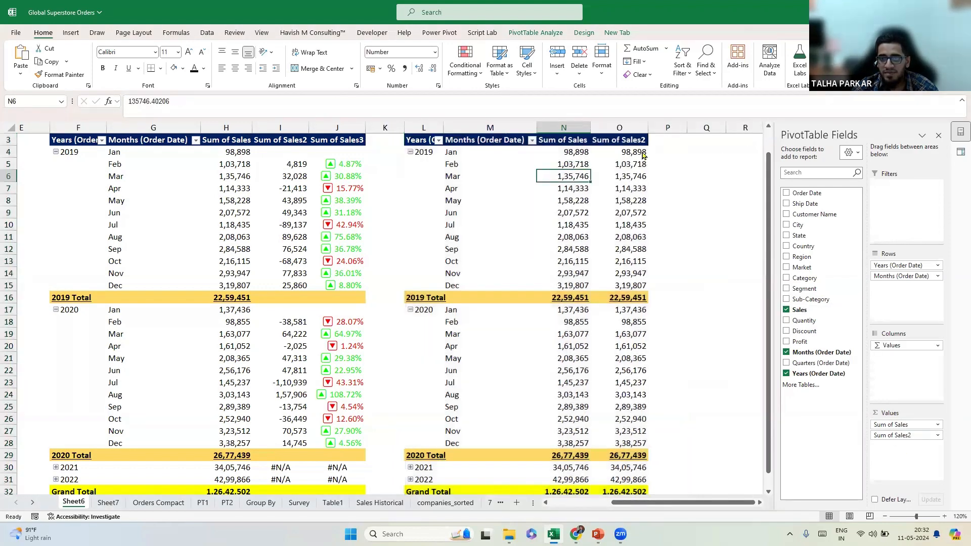
pyautogui.click(631, 153)
pyautogui.rightClick(630, 154)
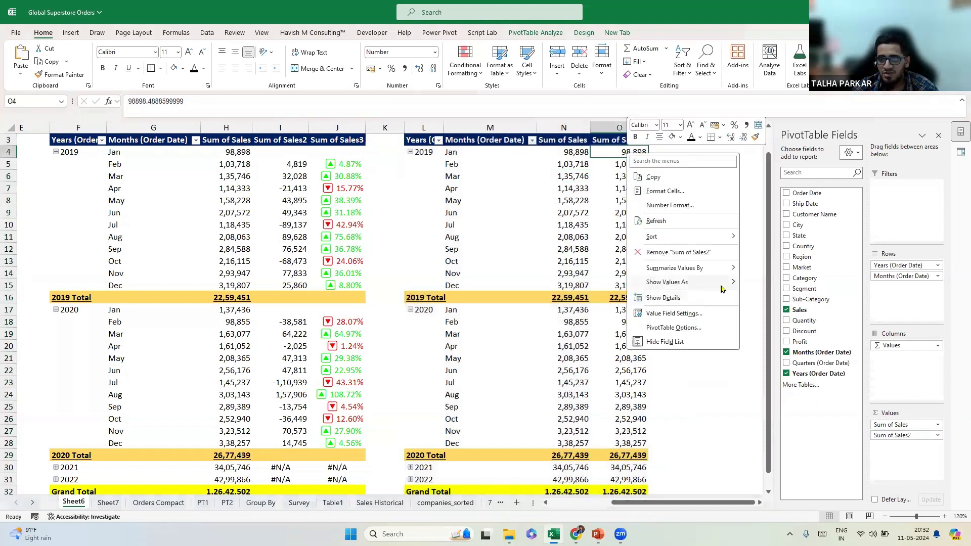
pyautogui.moveTo(724, 284)
pyautogui.click(794, 426)
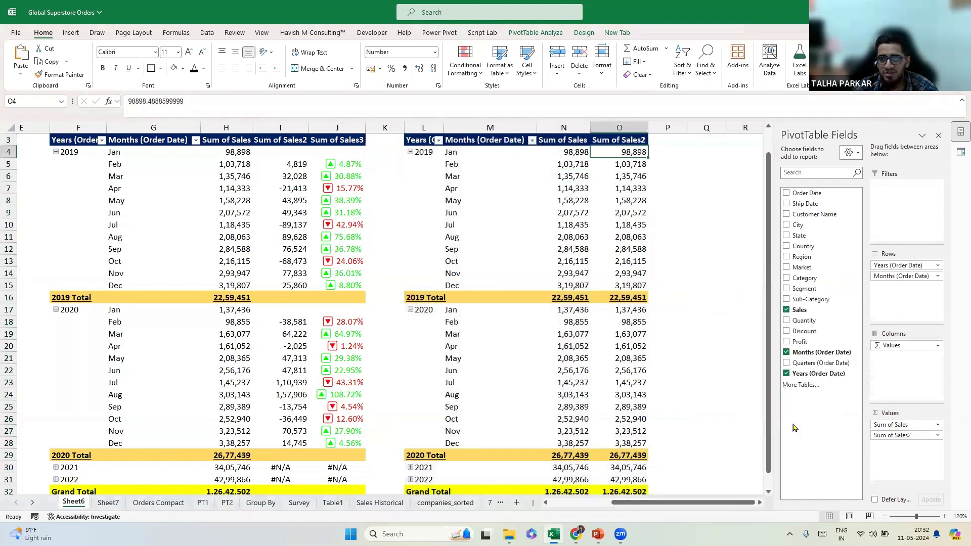
pyautogui.click(482, 238)
pyautogui.click(435, 248)
pyautogui.click(433, 251)
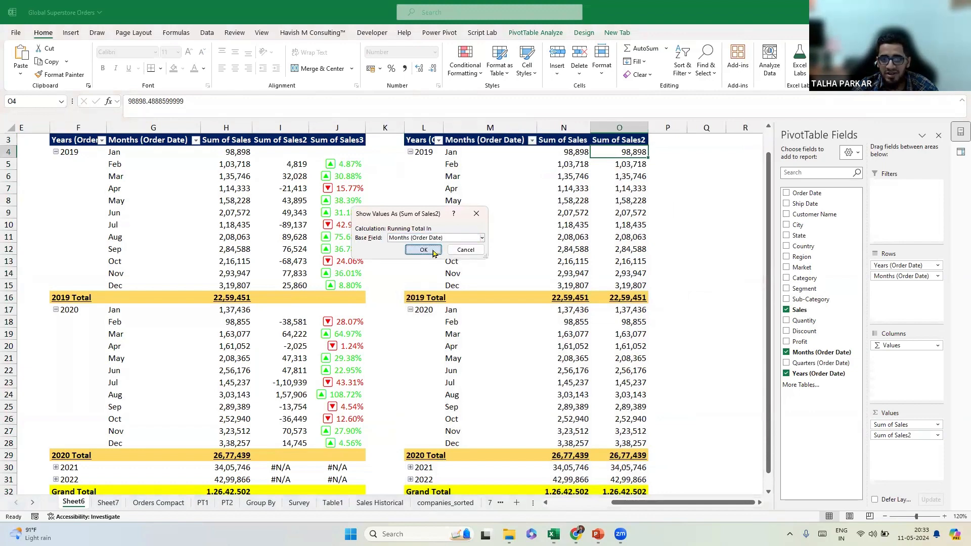
# Check the 2019 totals and select the Jan–Nov Sum of Sales2 running totals.
pyautogui.click(578, 302)
pyautogui.scroll(-4, 640, 336)
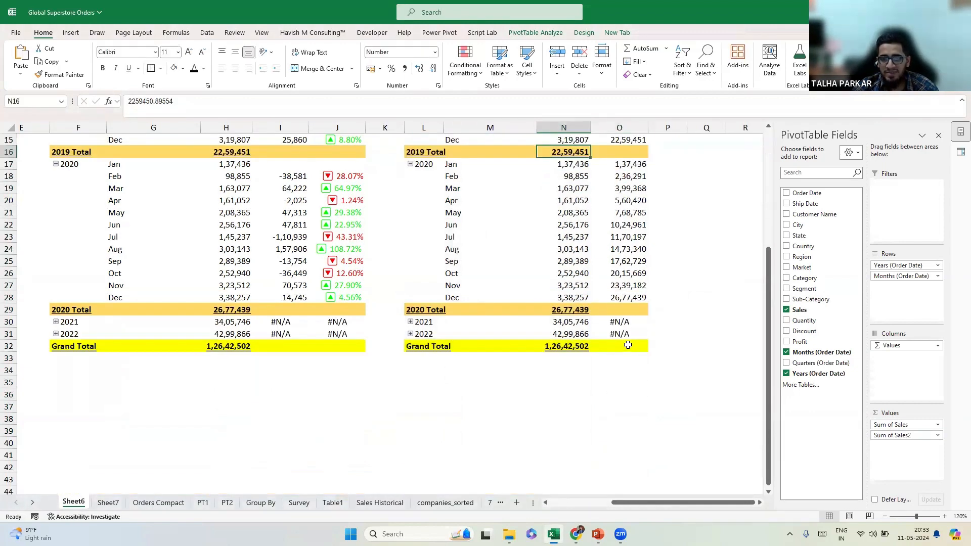
pyautogui.scroll(5, 629, 345)
pyautogui.click(622, 178)
pyautogui.moveTo(634, 242); pyautogui.dragTo(628, 298)
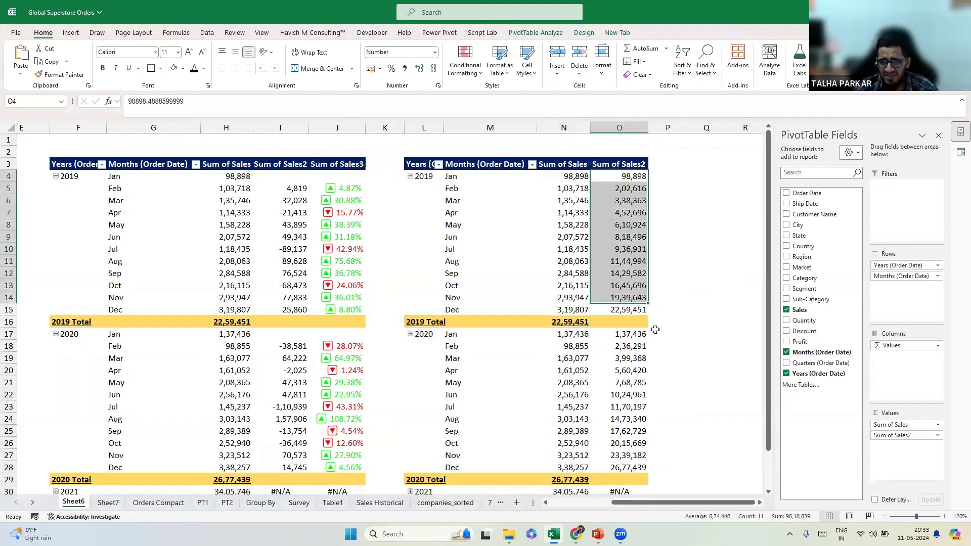
pyautogui.moveTo(580, 177)
pyautogui.mouseDown()
pyautogui.moveTo(615, 176)
pyautogui.moveTo(580, 191)
pyautogui.mouseUp()
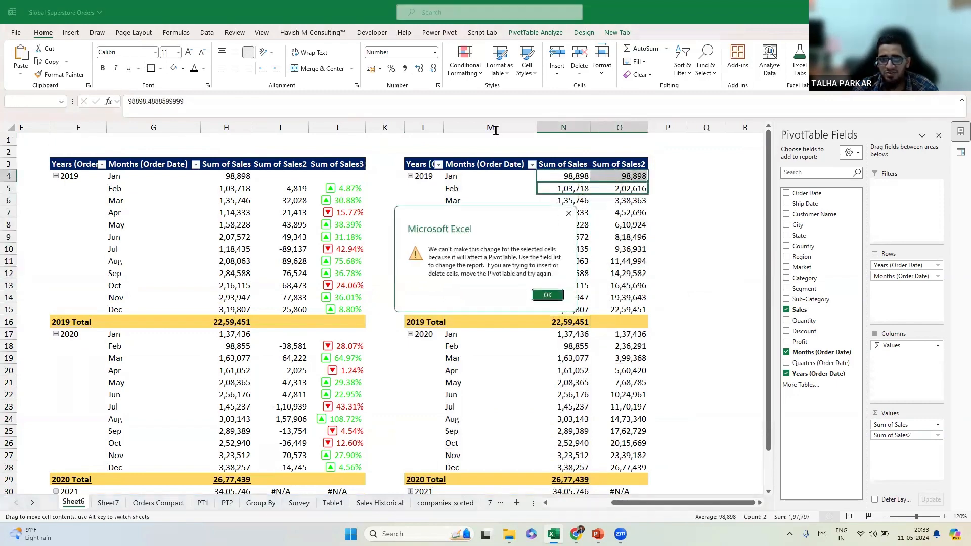
pyautogui.press('Return')
pyautogui.click(463, 97)
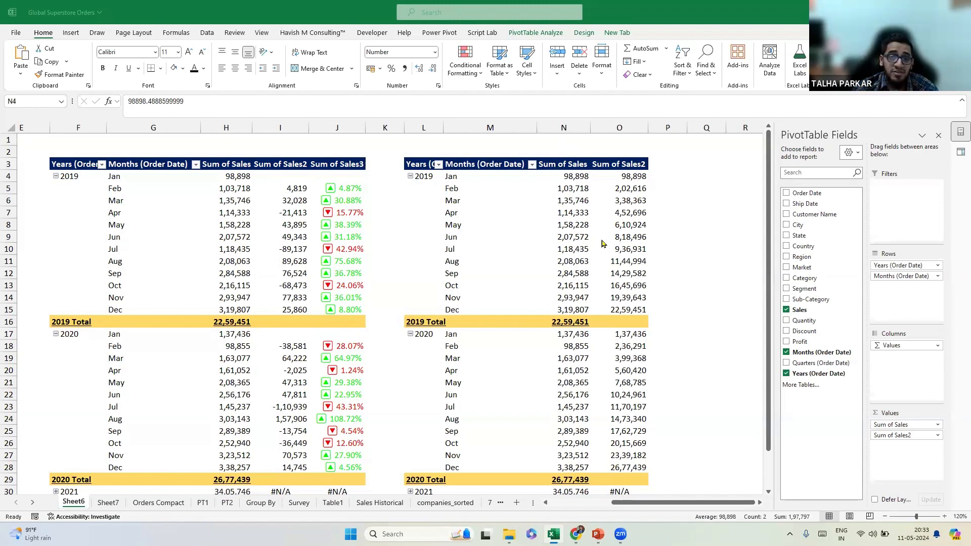
pyautogui.click(632, 183)
# Add Sales as Sum of Sales3 and show it as % Running Total In based on Months.
pyautogui.click(633, 177)
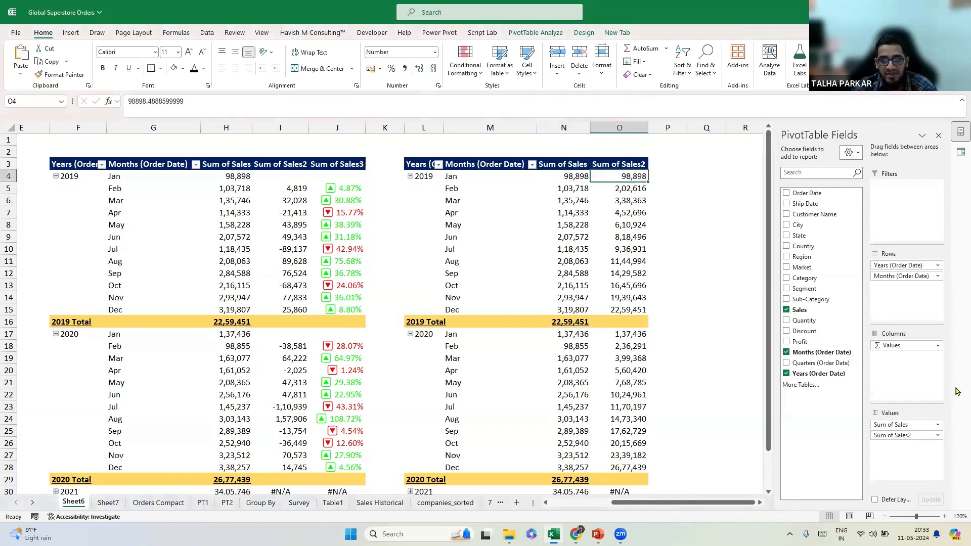
pyautogui.moveTo(814, 310); pyautogui.dragTo(888, 460)
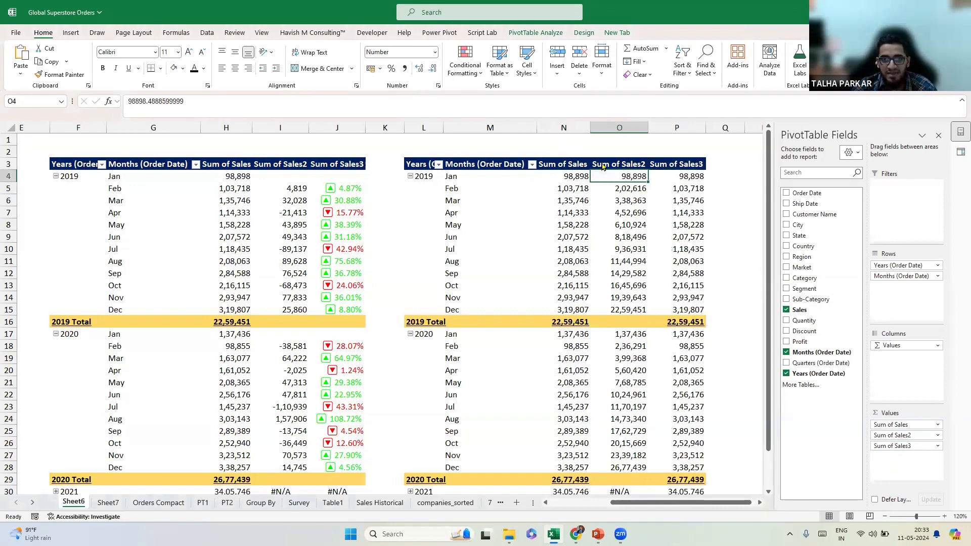
pyautogui.rightClick(690, 177)
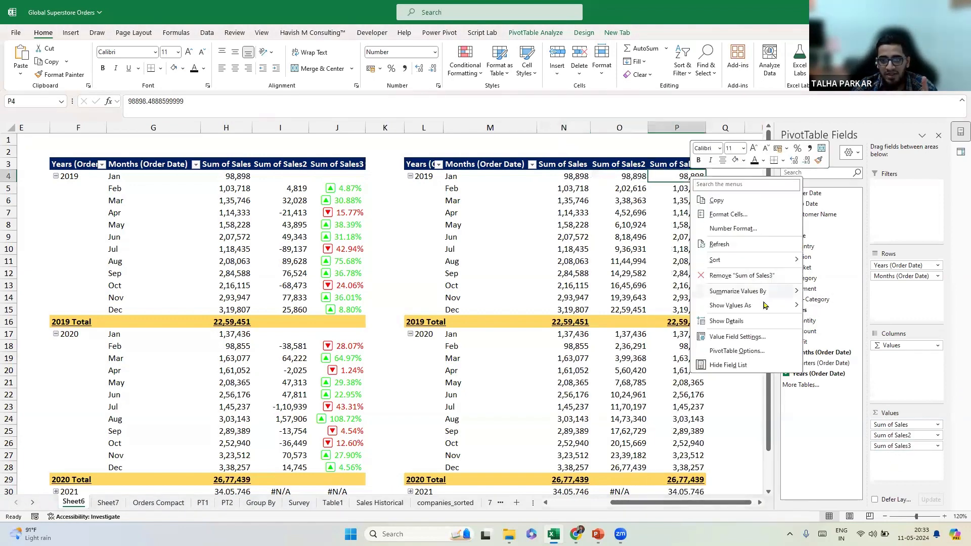
pyautogui.moveTo(774, 305)
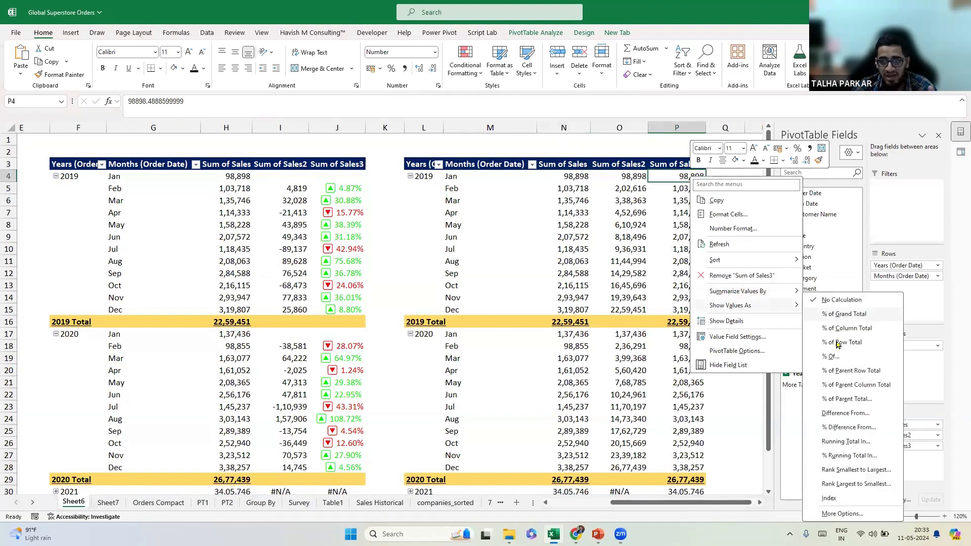
pyautogui.click(850, 455)
pyautogui.press('Return')
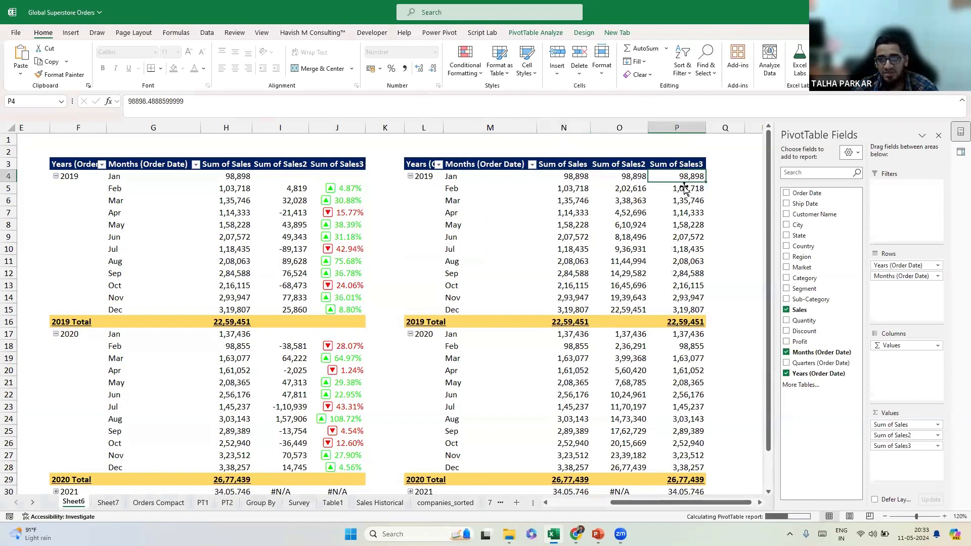
# Check October's cumulative percentage of 72.84% in the right pivot.
pyautogui.click(455, 287)
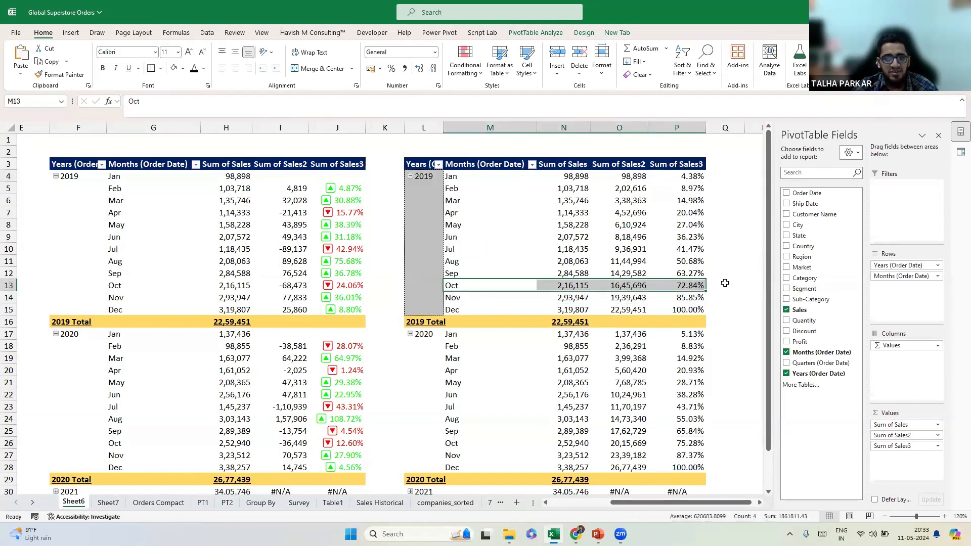
pyautogui.click(682, 287)
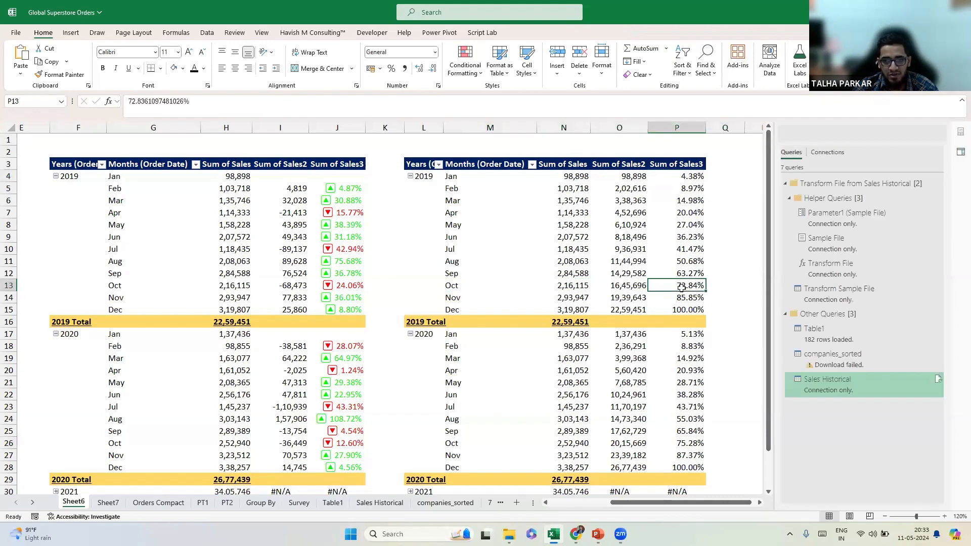
pyautogui.click(455, 286)
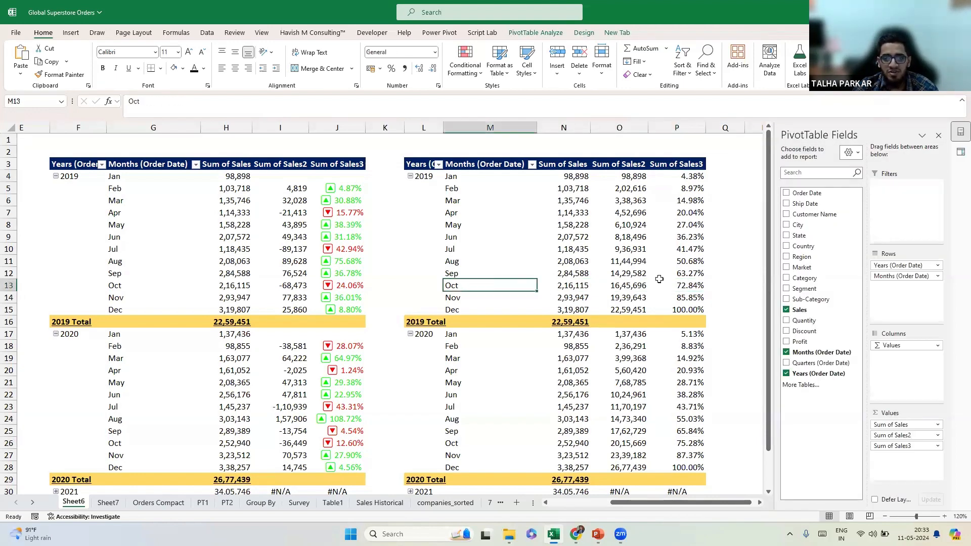
pyautogui.click(691, 284)
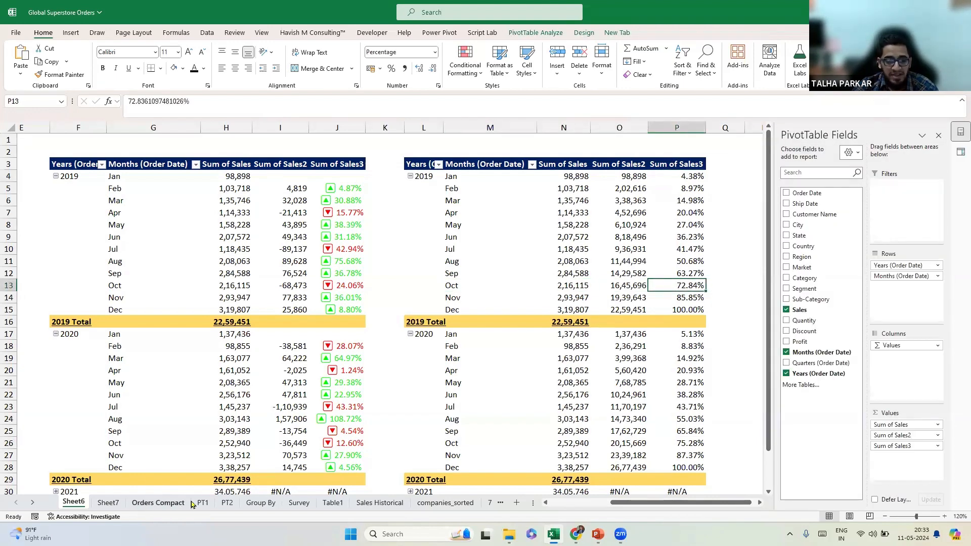
pyautogui.click(260, 503)
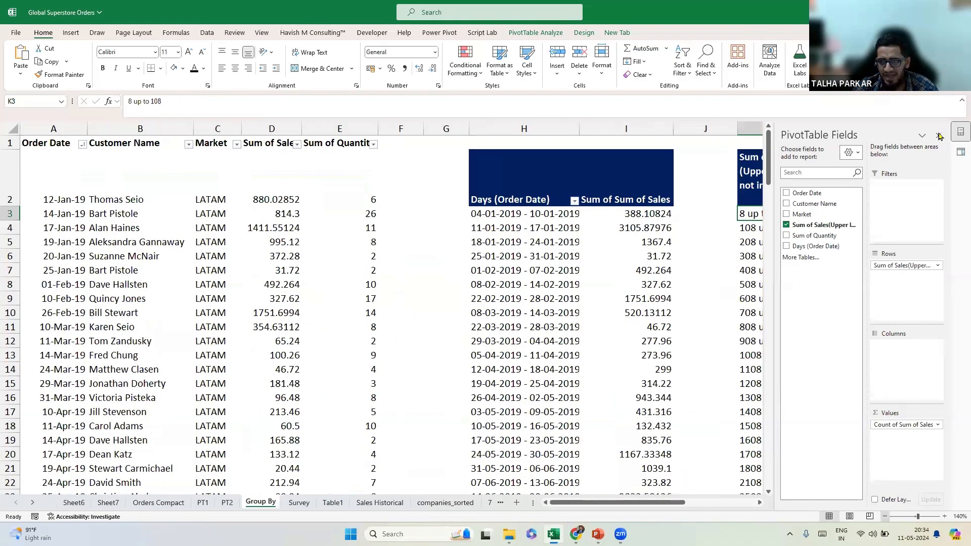
# Insert a Data Model pivot from the order data onto the existing Group By sheet at Q2.
pyautogui.click(959, 136)
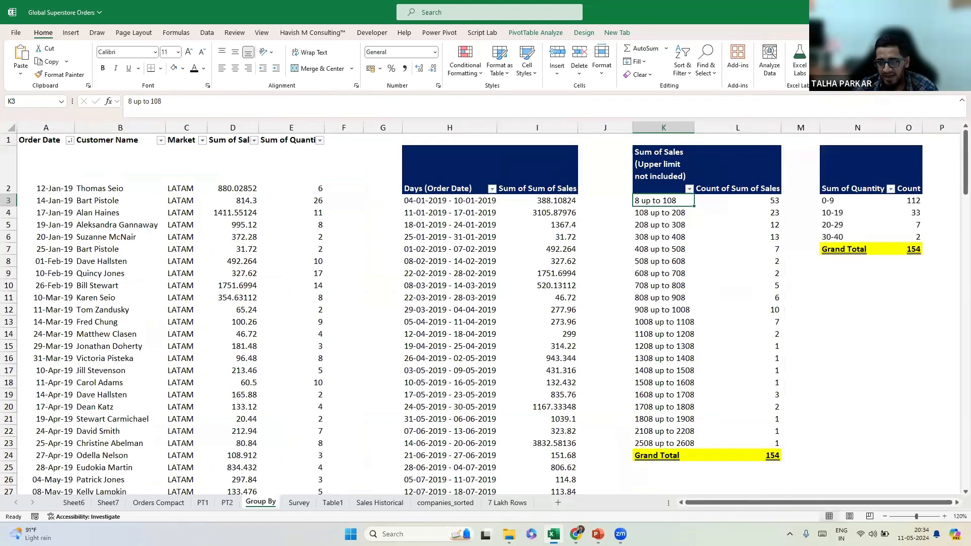
pyautogui.click(884, 515)
pyautogui.click(884, 515)
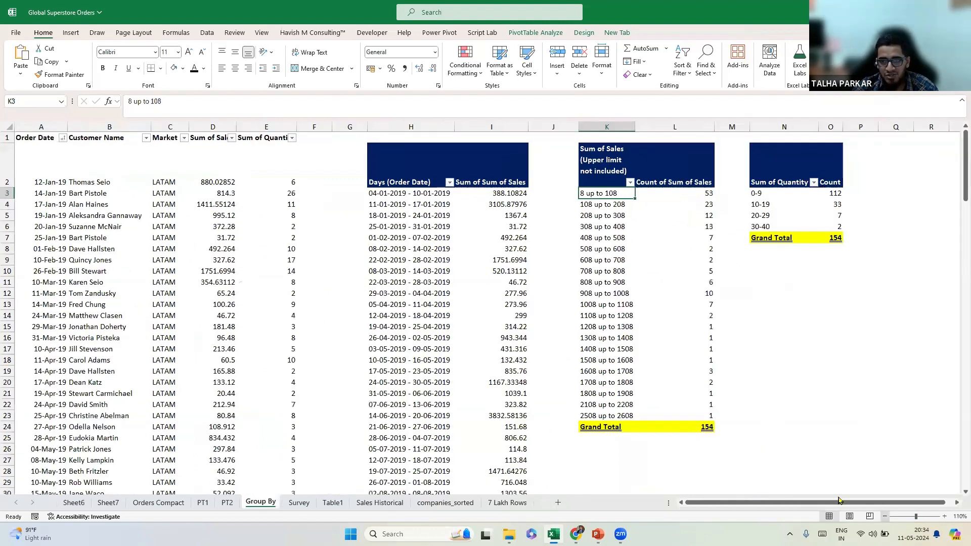
pyautogui.click(31, 153)
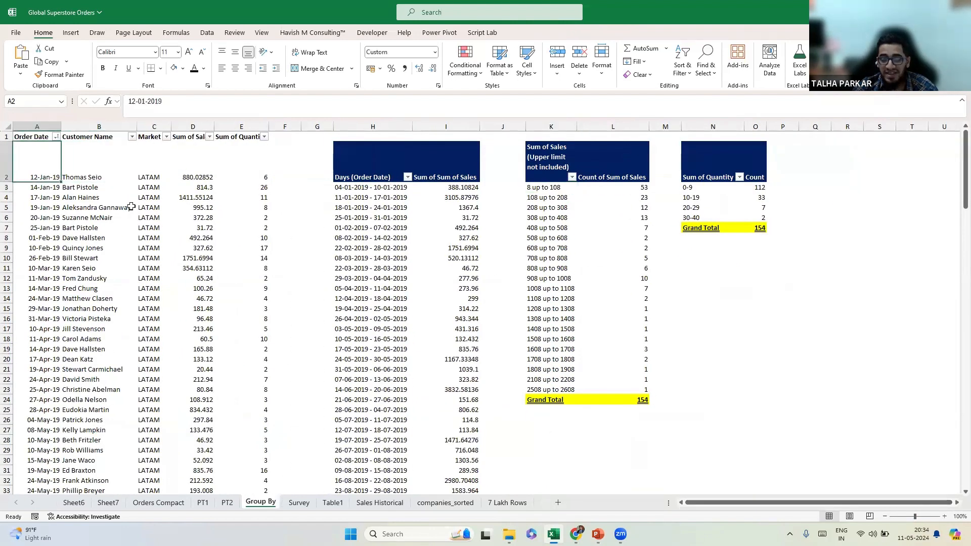
pyautogui.press('alt')
pyautogui.press('Right')
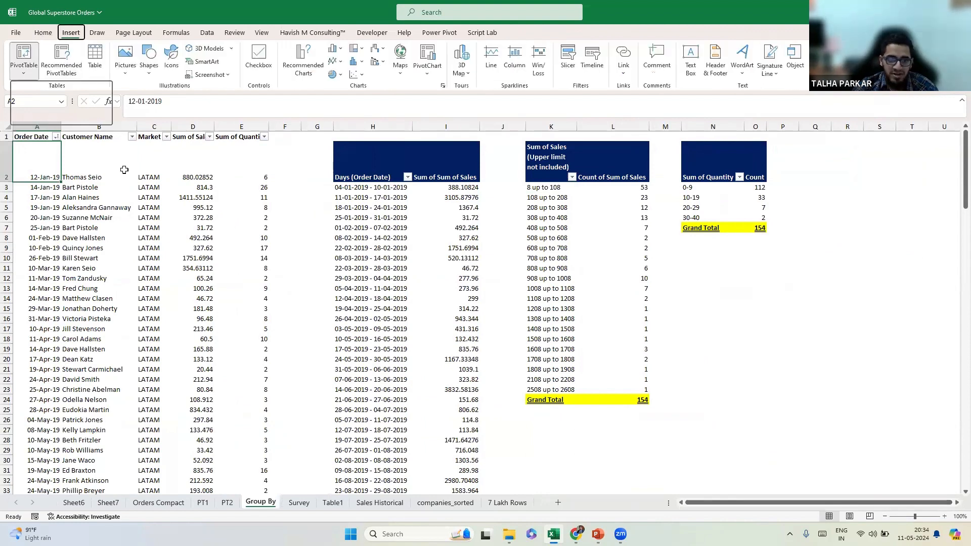
pyautogui.press('t')
pyautogui.press('Tab')
pyautogui.press('Tab')
pyautogui.press('space')
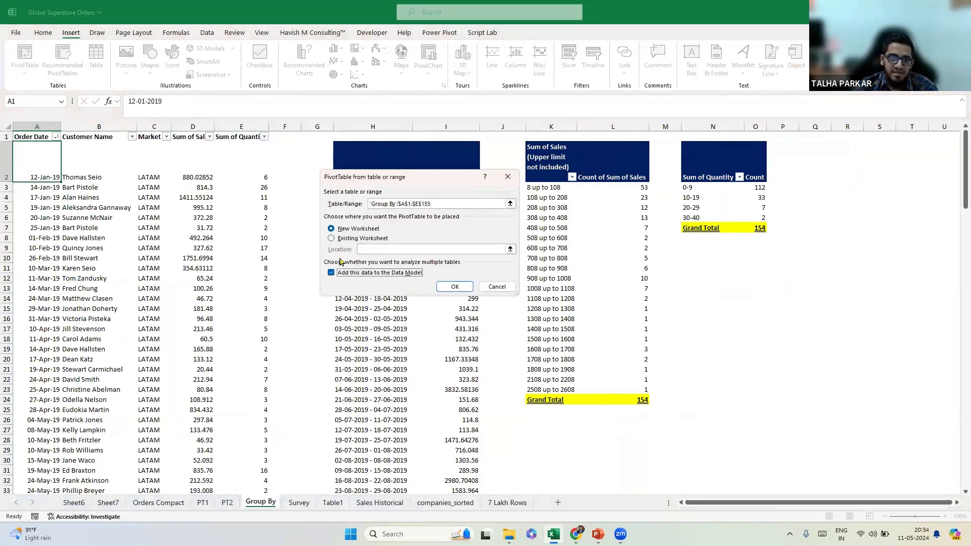
pyautogui.click(359, 240)
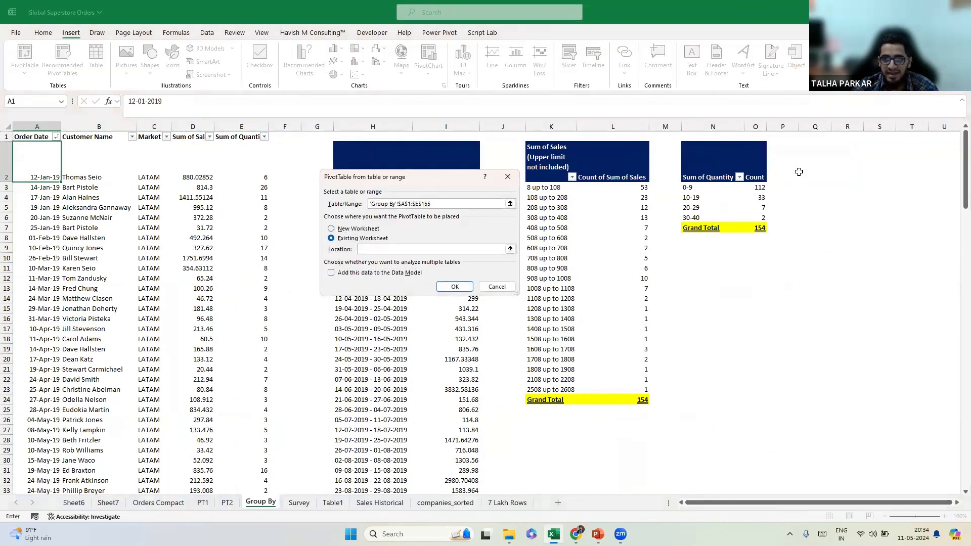
pyautogui.click(825, 168)
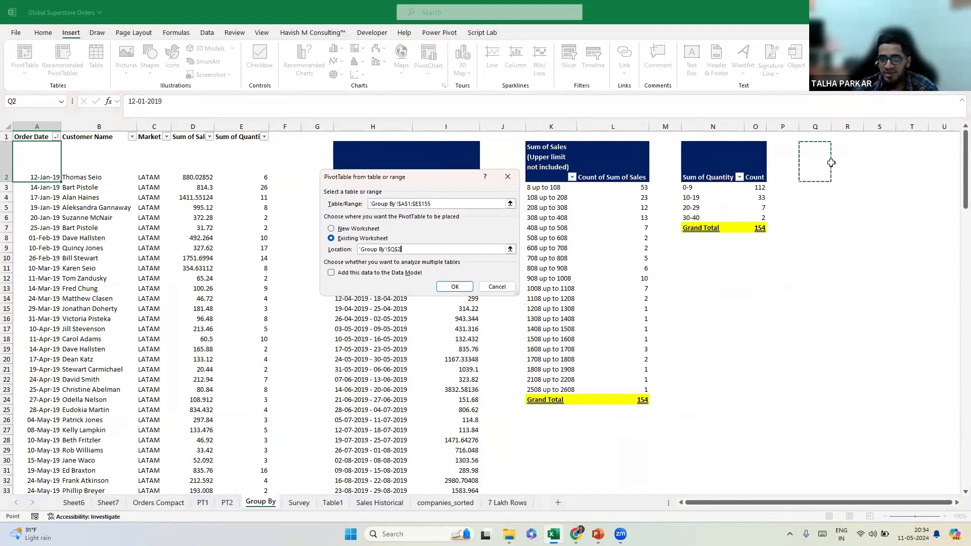
pyautogui.click(455, 286)
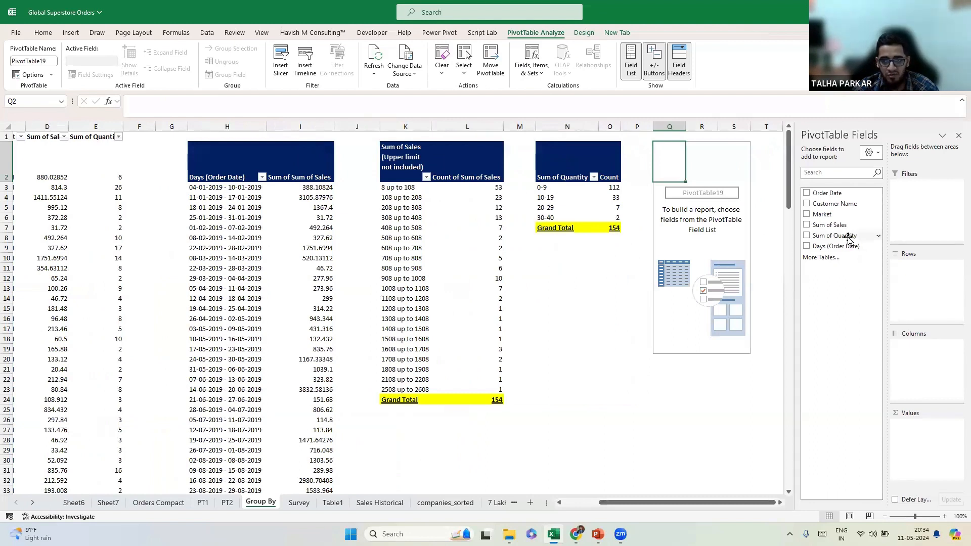
# Put Sum of Quantity in Rows and test ungrouping its 0-9 band, then undo.
pyautogui.moveTo(837, 237); pyautogui.dragTo(900, 282)
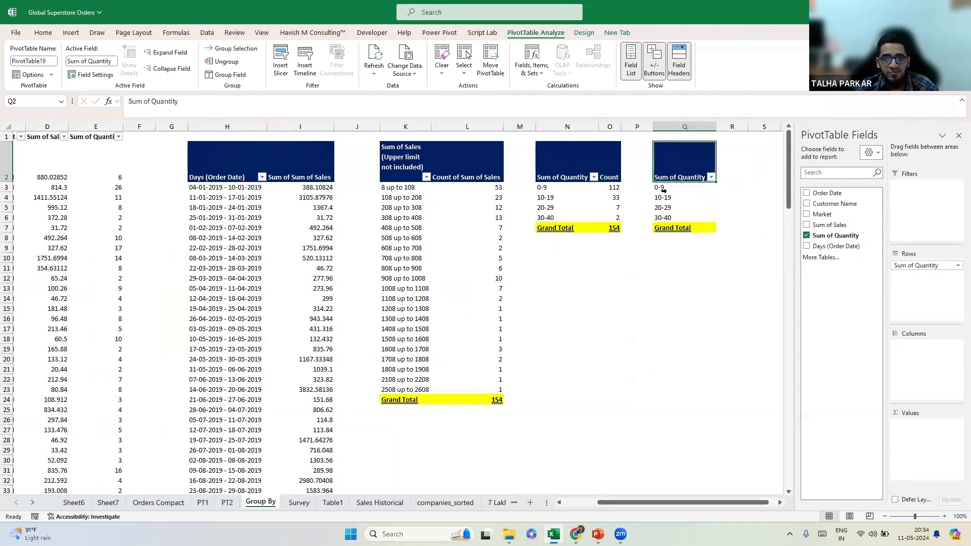
pyautogui.rightClick(660, 187)
pyautogui.click(694, 293)
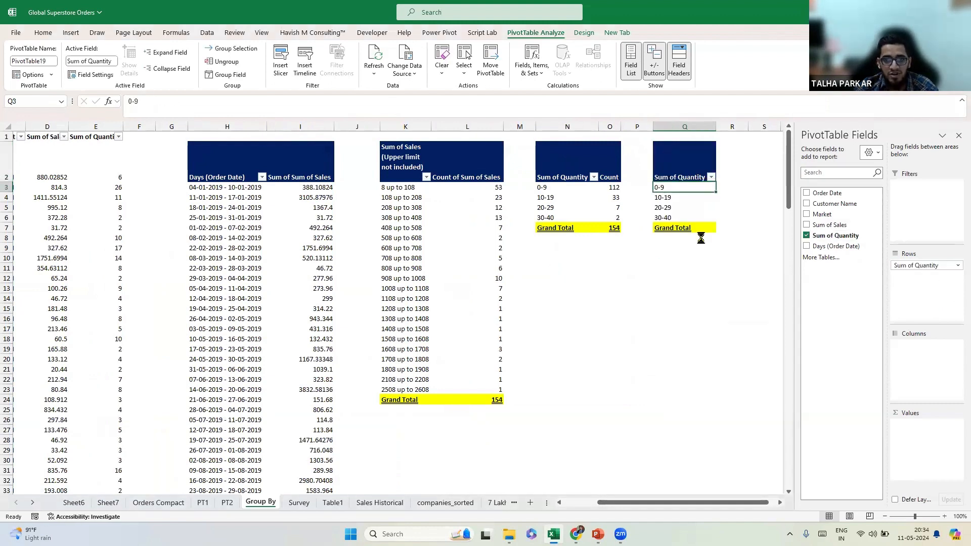
pyautogui.hotkey('ctrl', 'z')
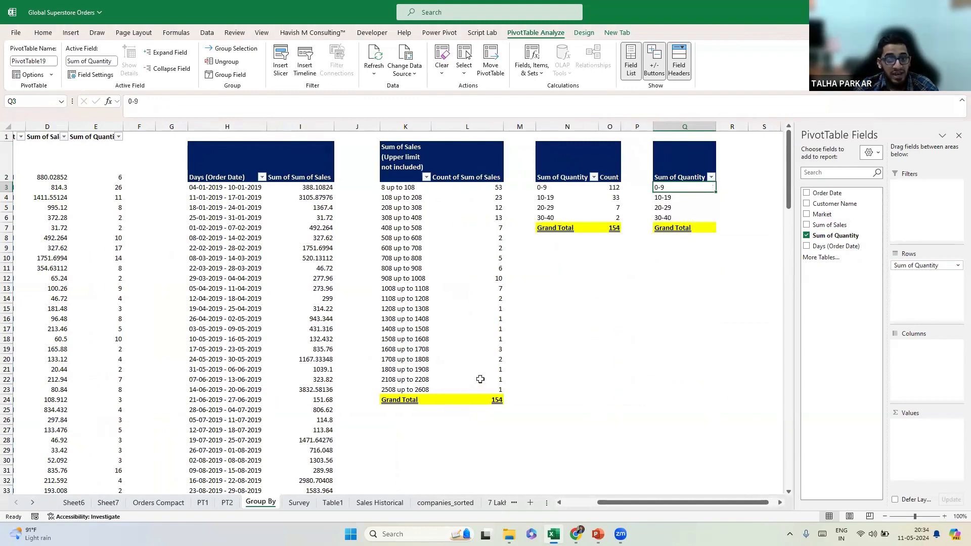
# Delete column Q to remove the trial pivot.
pyautogui.click(676, 161)
pyautogui.hotkey('ctrl', 'space')
pyautogui.hotkey('ctrl', '-')
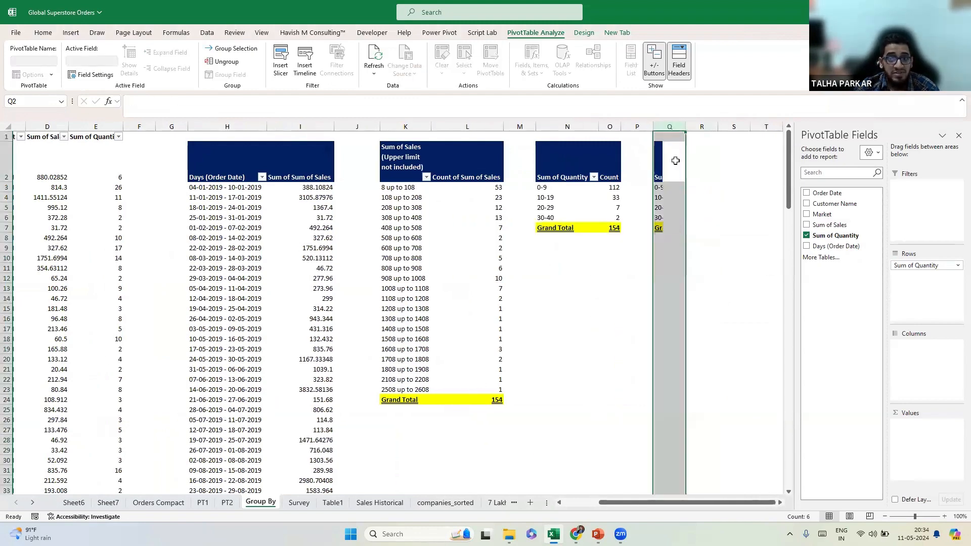
pyautogui.click(102, 258)
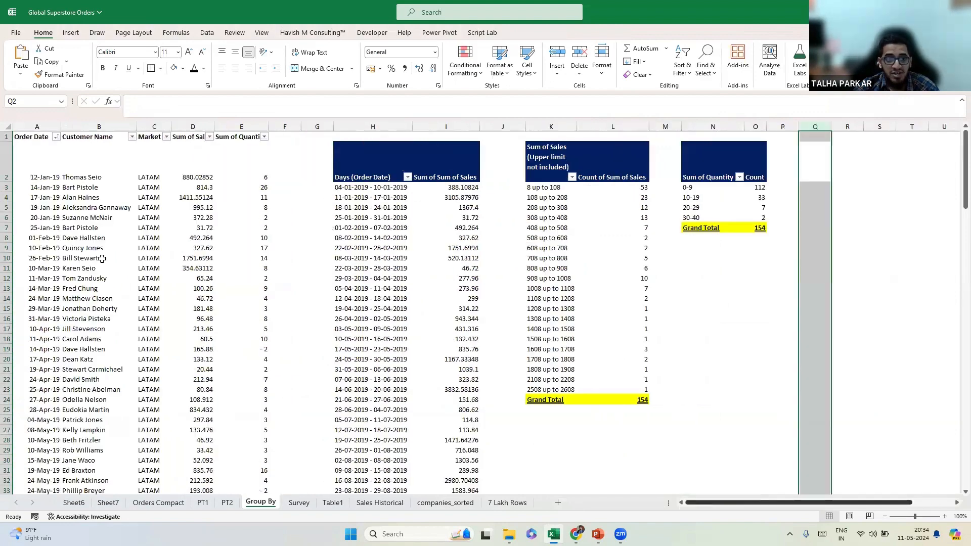
pyautogui.hotkey('alt', 'd')
pyautogui.press('p')
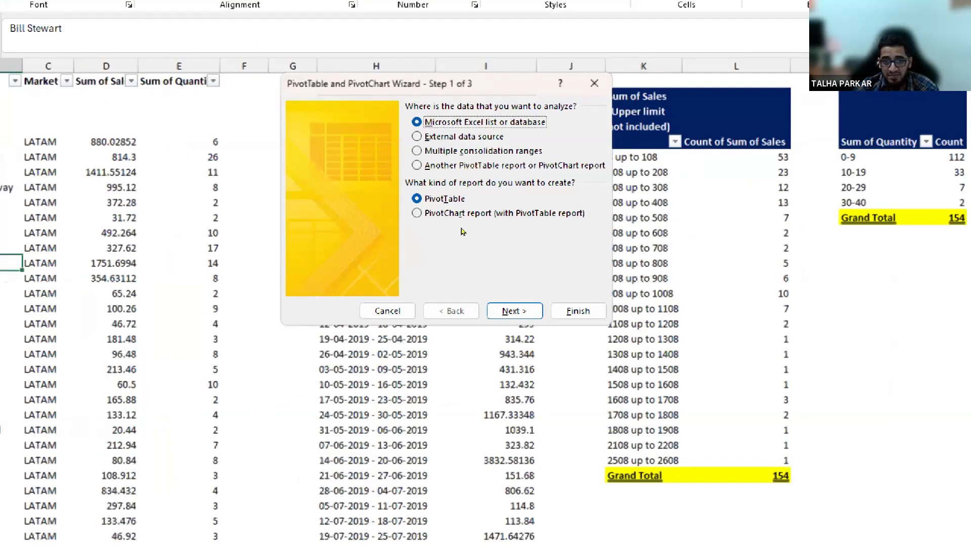
pyautogui.click(512, 310)
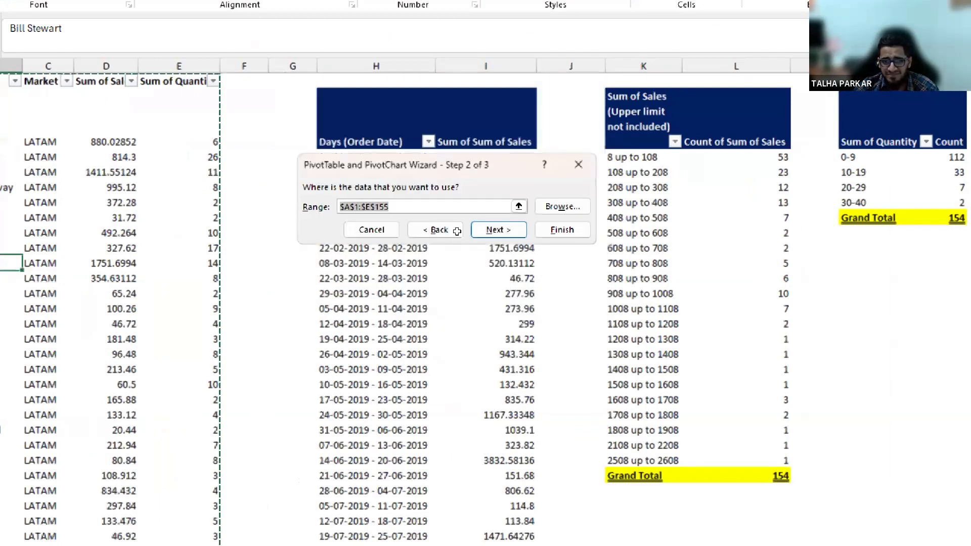
pyautogui.click(498, 230)
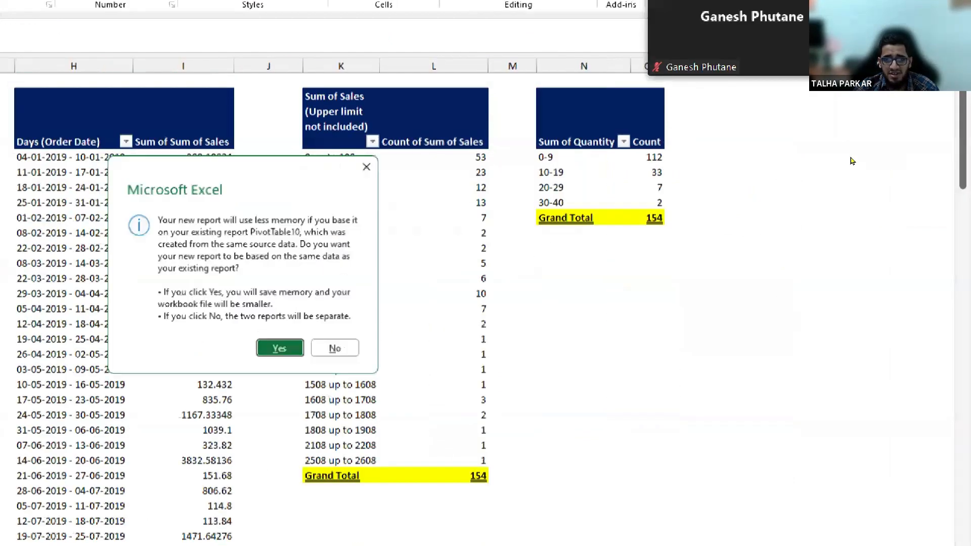
pyautogui.press('Return')
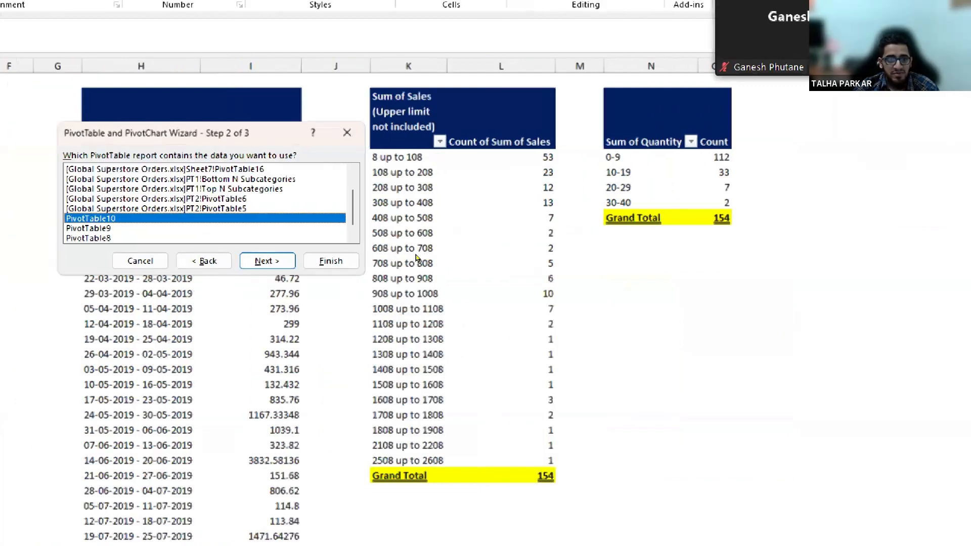
pyautogui.click(267, 261)
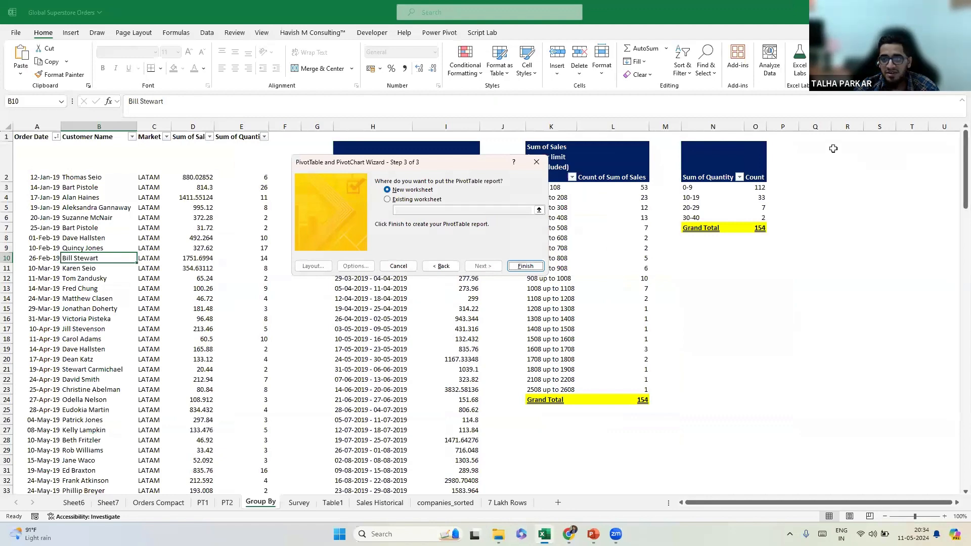
pyautogui.click(834, 151)
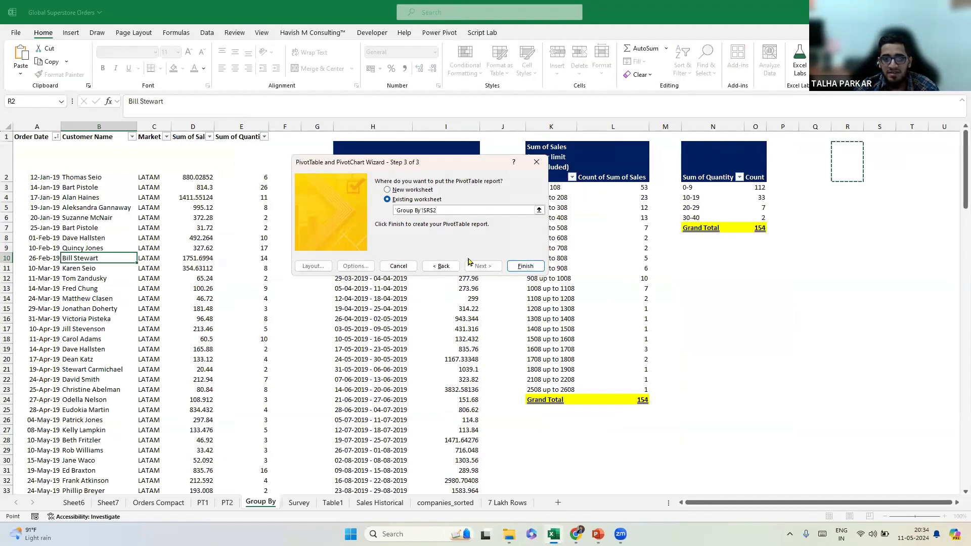
pyautogui.click(525, 266)
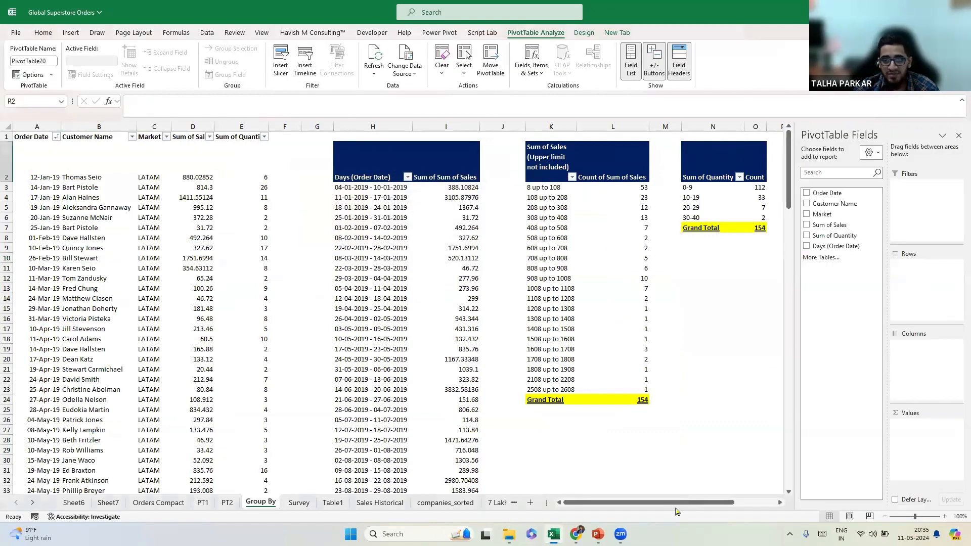
pyautogui.moveTo(661, 501); pyautogui.dragTo(705, 504)
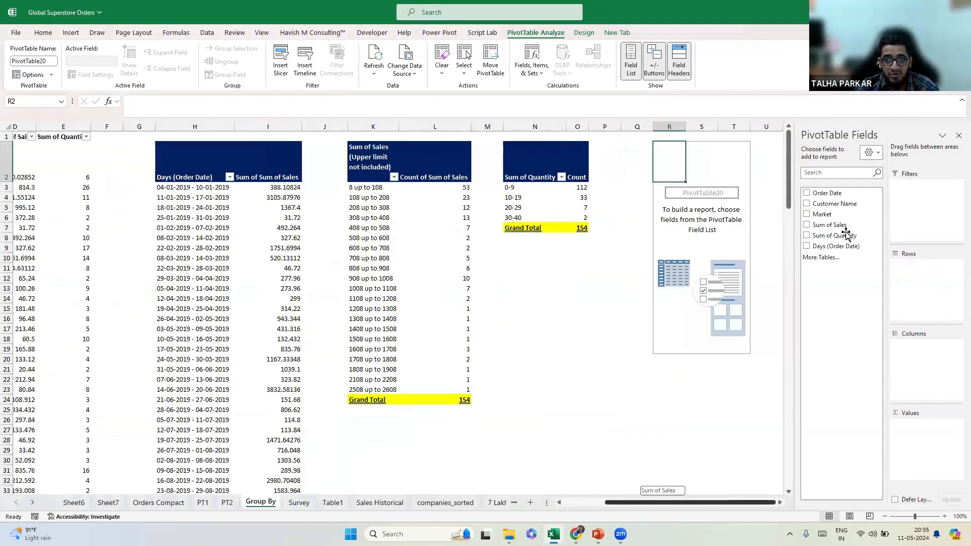
pyautogui.moveTo(916, 266)
pyautogui.mouseDown()
pyautogui.moveTo(761, 284)
pyautogui.moveTo(846, 260)
pyautogui.moveTo(834, 234)
pyautogui.moveTo(921, 264)
pyautogui.mouseUp()
pyautogui.rightClick(681, 187)
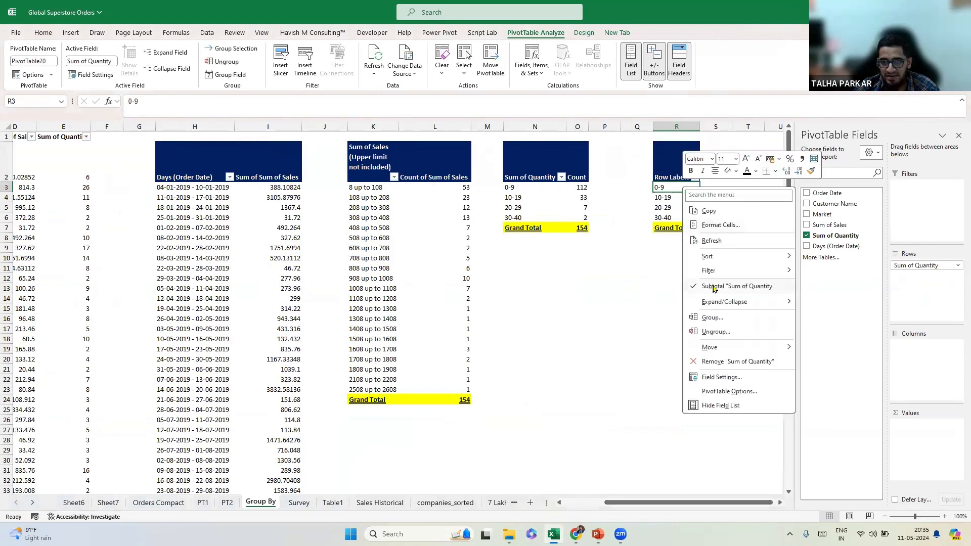
pyautogui.click(729, 331)
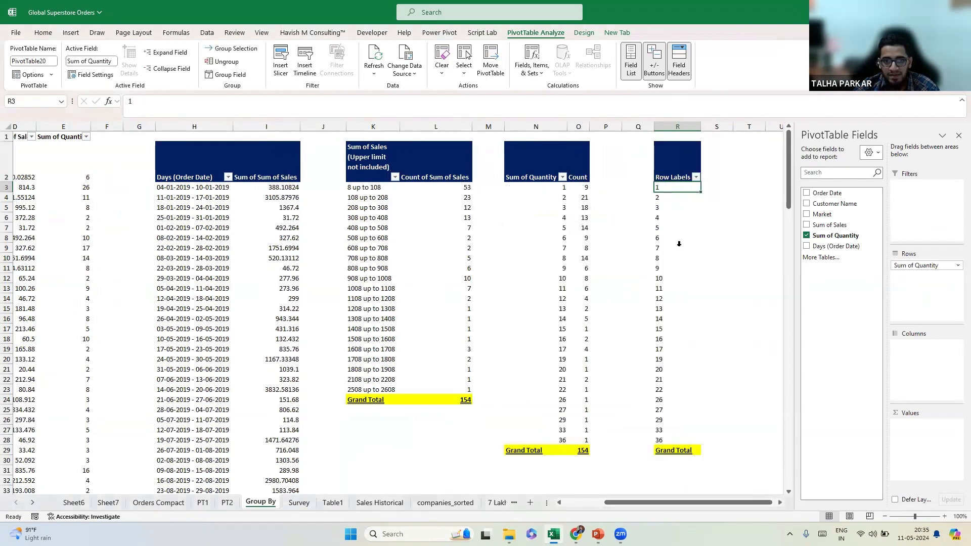
pyautogui.hotkey('ctrl', 'z')
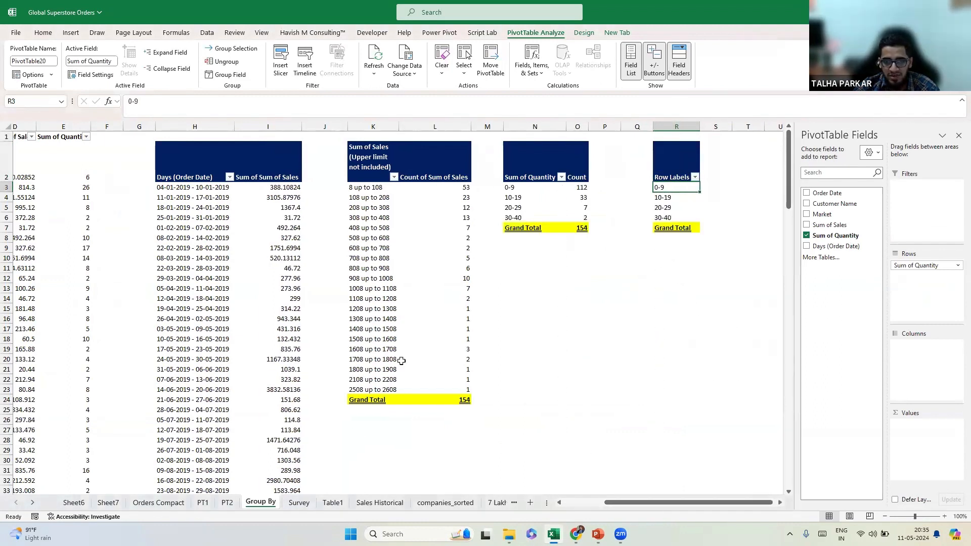
pyautogui.click(695, 149)
pyautogui.hotkey('ctrl', 'space')
pyautogui.hotkey('ctrl', '-')
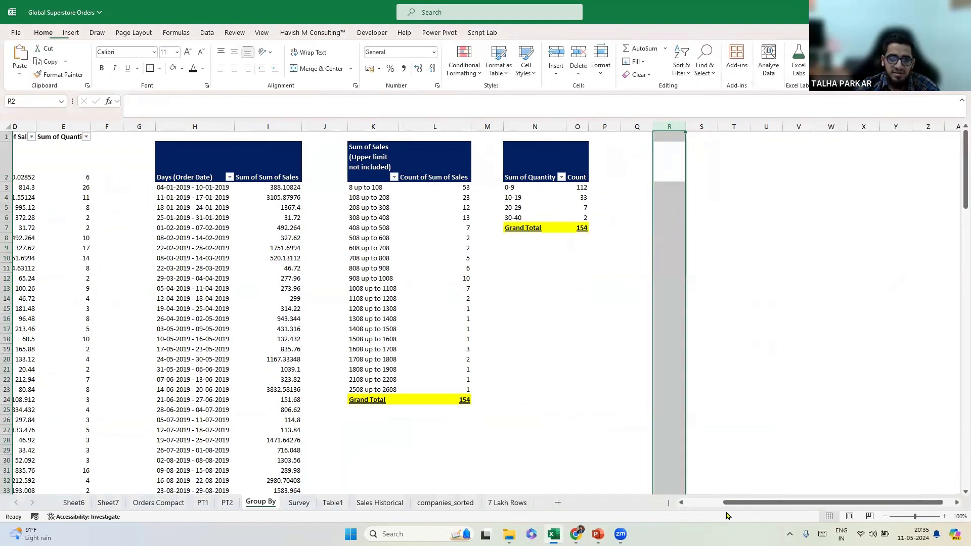
pyautogui.hscroll(-3, 74, 290)
pyautogui.click(75, 289)
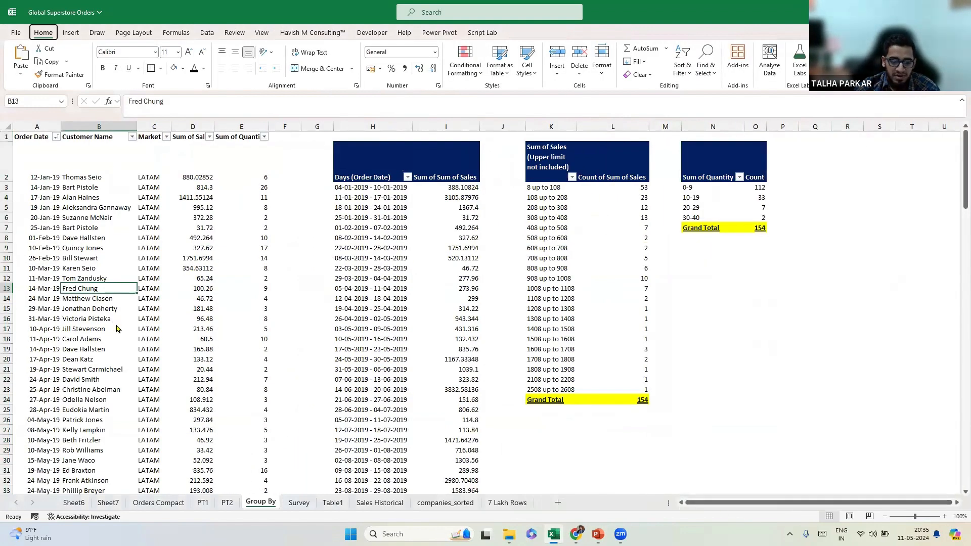
# Build a new pivot from $A$1:$E$155 with its own cache, placed at cell R2.
pyautogui.hotkey('alt', 'd')
pyautogui.press('p')
pyautogui.click(476, 291)
pyautogui.click(449, 236)
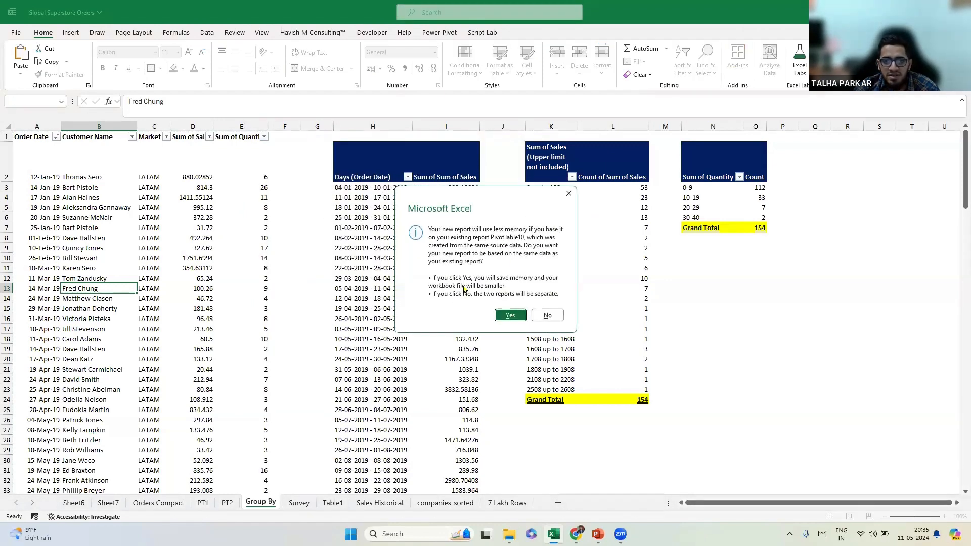
pyautogui.click(541, 319)
pyautogui.click(434, 200)
pyautogui.click(842, 153)
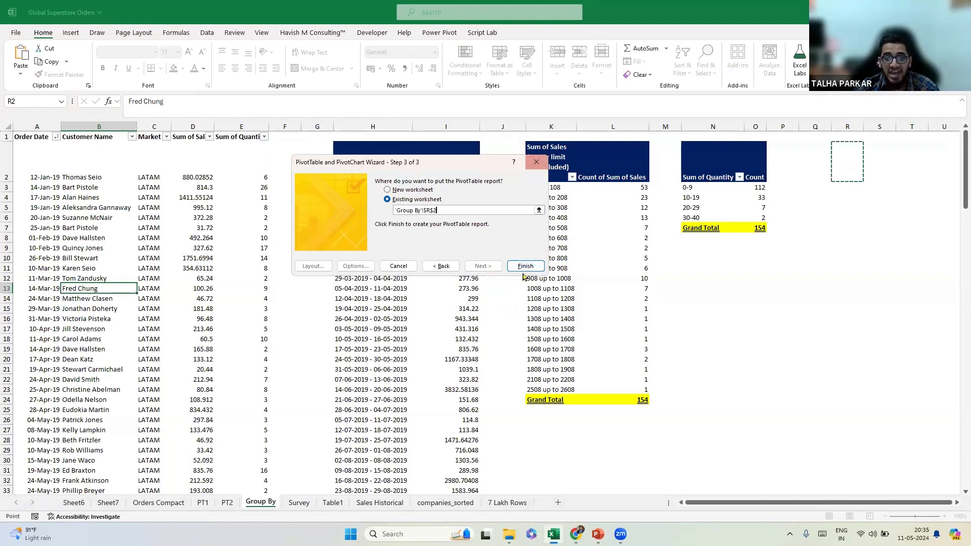
pyautogui.click(525, 266)
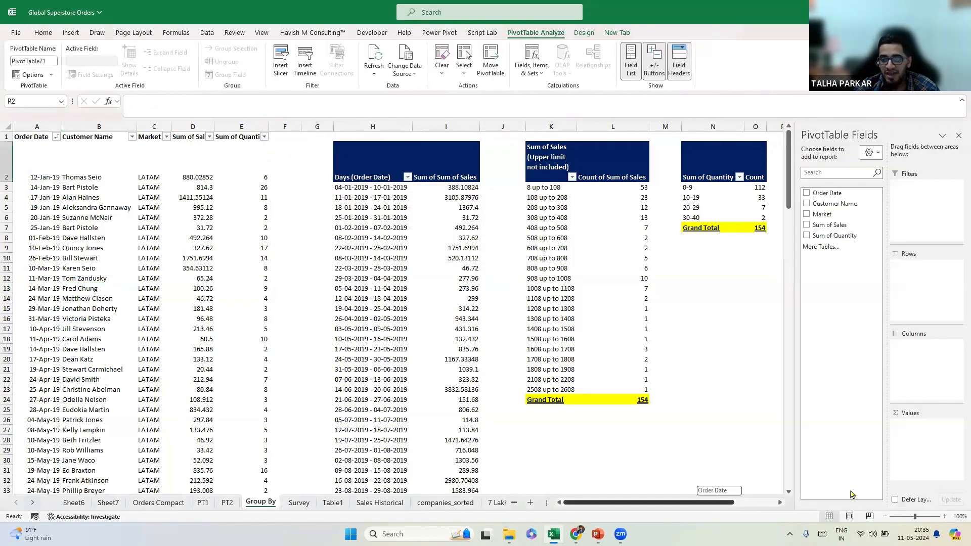
# Lay out Sum of Quantity in the new pivot's rows and compare it with the grouped quantity pivot.
pyautogui.moveTo(829, 225); pyautogui.dragTo(906, 283)
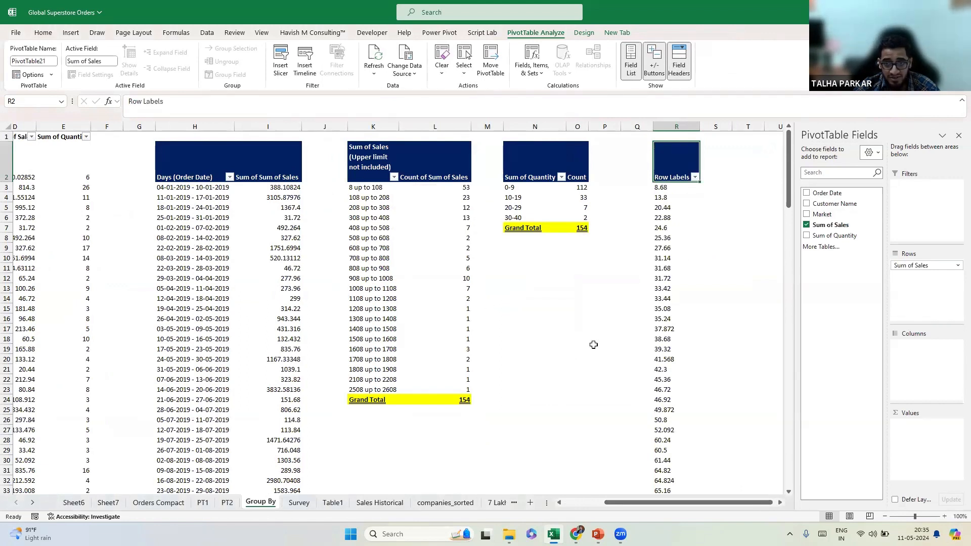
pyautogui.moveTo(830, 235); pyautogui.dragTo(497, 200)
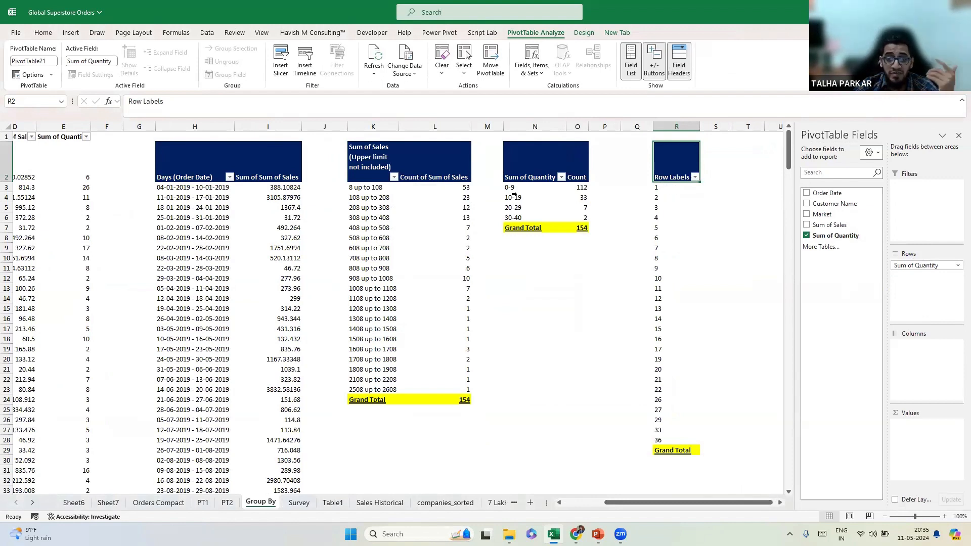
pyautogui.click(523, 186)
pyautogui.click(673, 188)
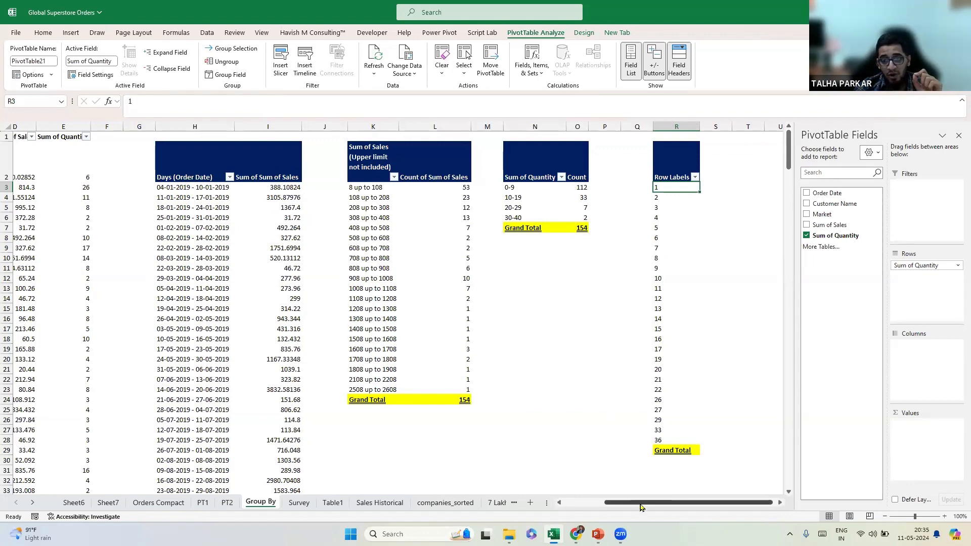
pyautogui.moveTo(610, 503); pyautogui.dragTo(459, 425)
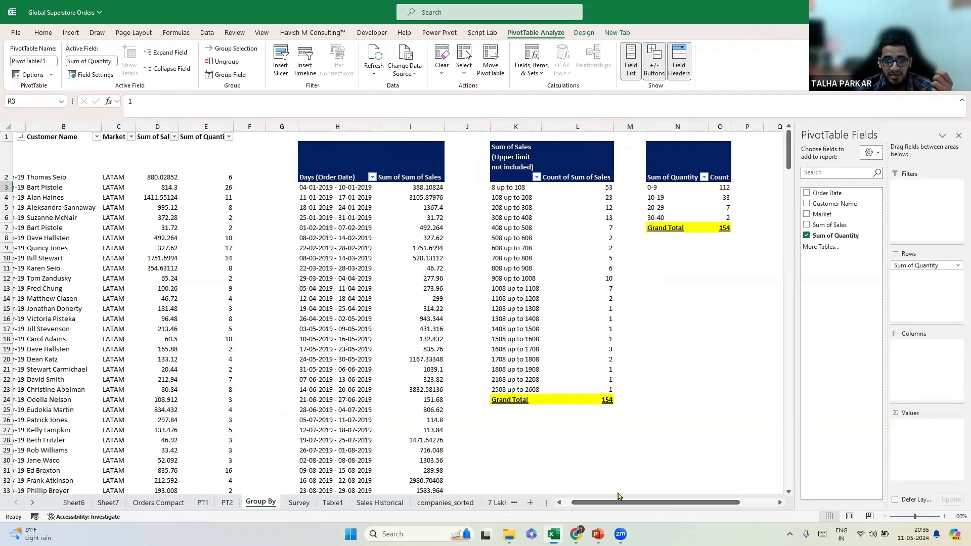
pyautogui.moveTo(608, 504); pyautogui.dragTo(533, 503)
pyautogui.moveTo(546, 503); pyautogui.dragTo(626, 509)
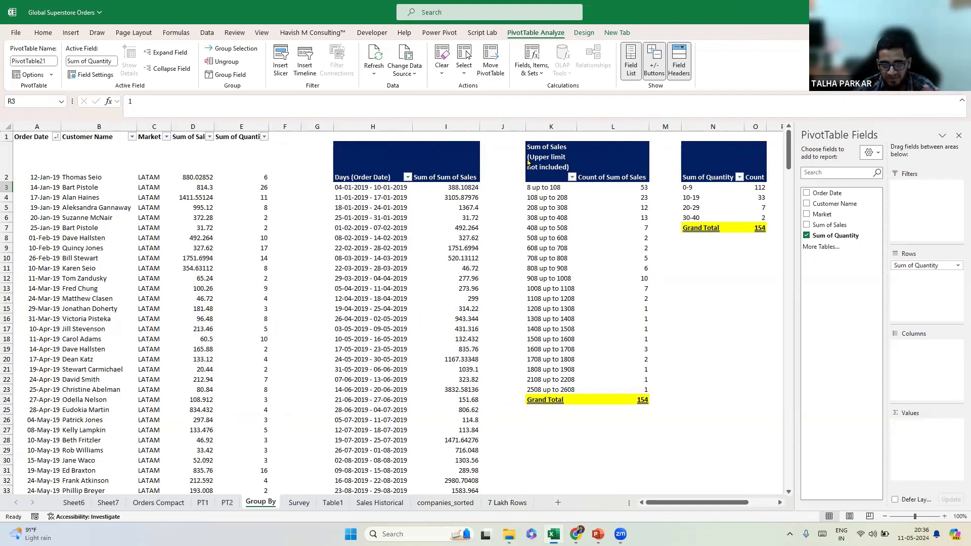